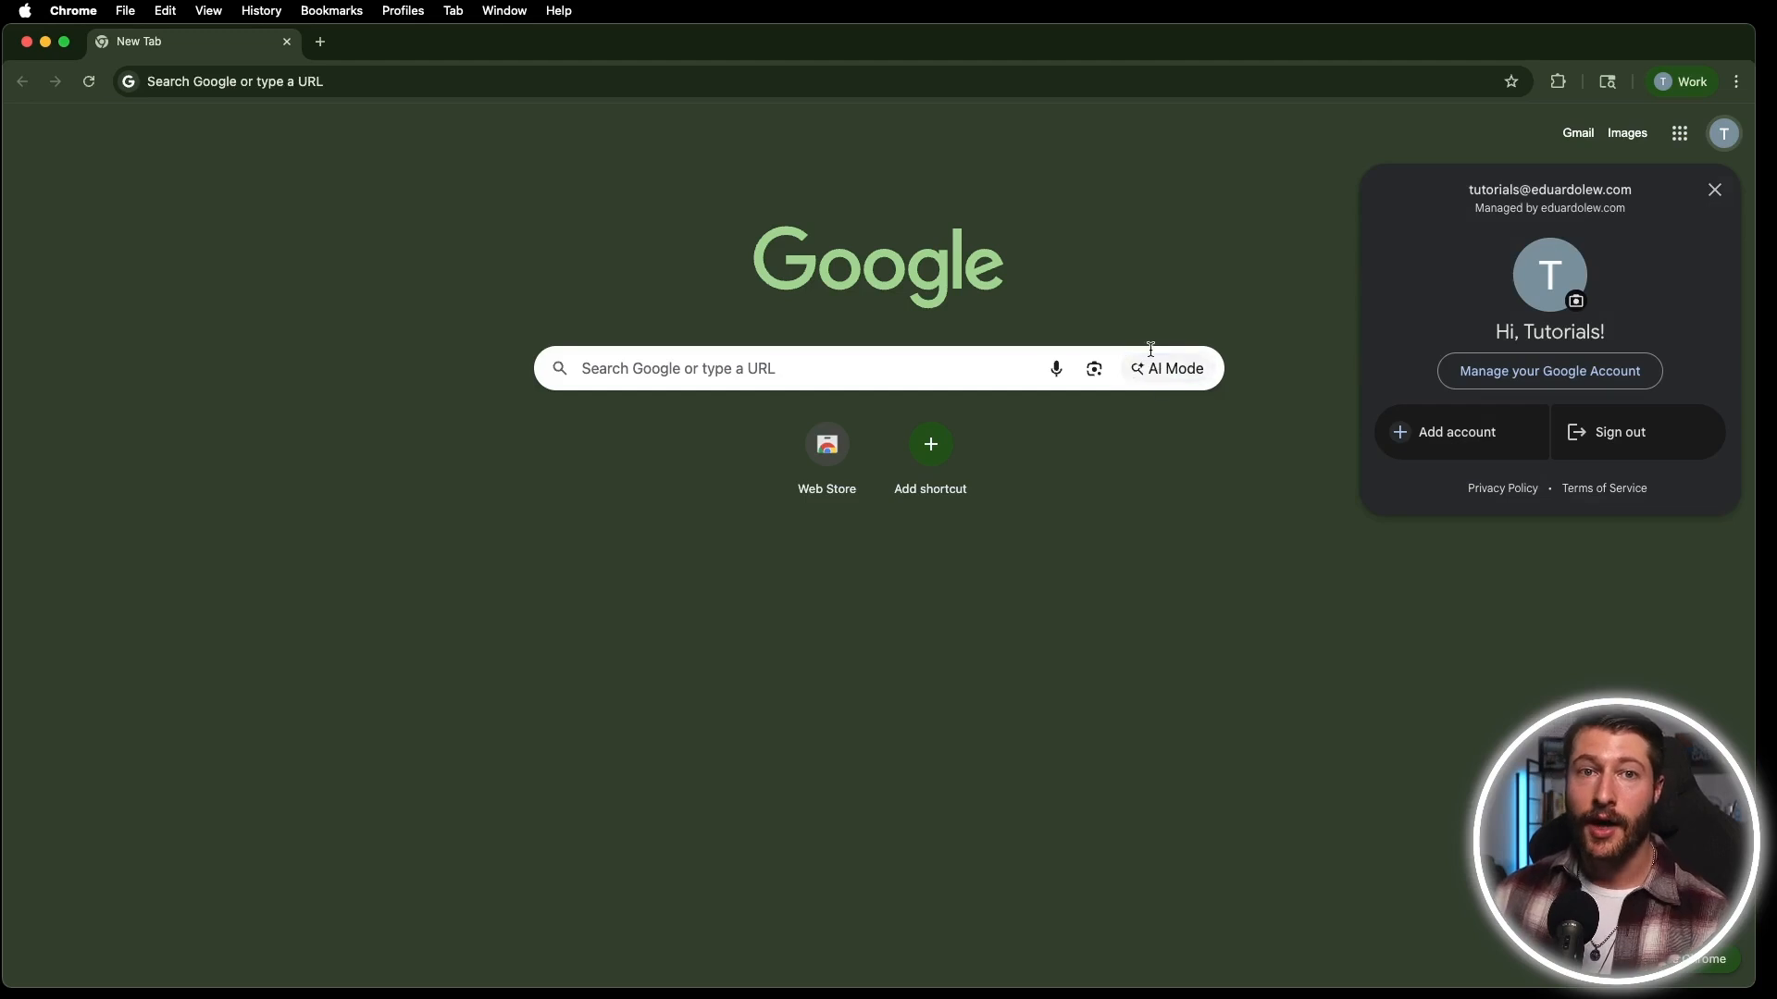
# Close the account details and open Google Calendar from the Google apps.
pyautogui.click(1078, 219)
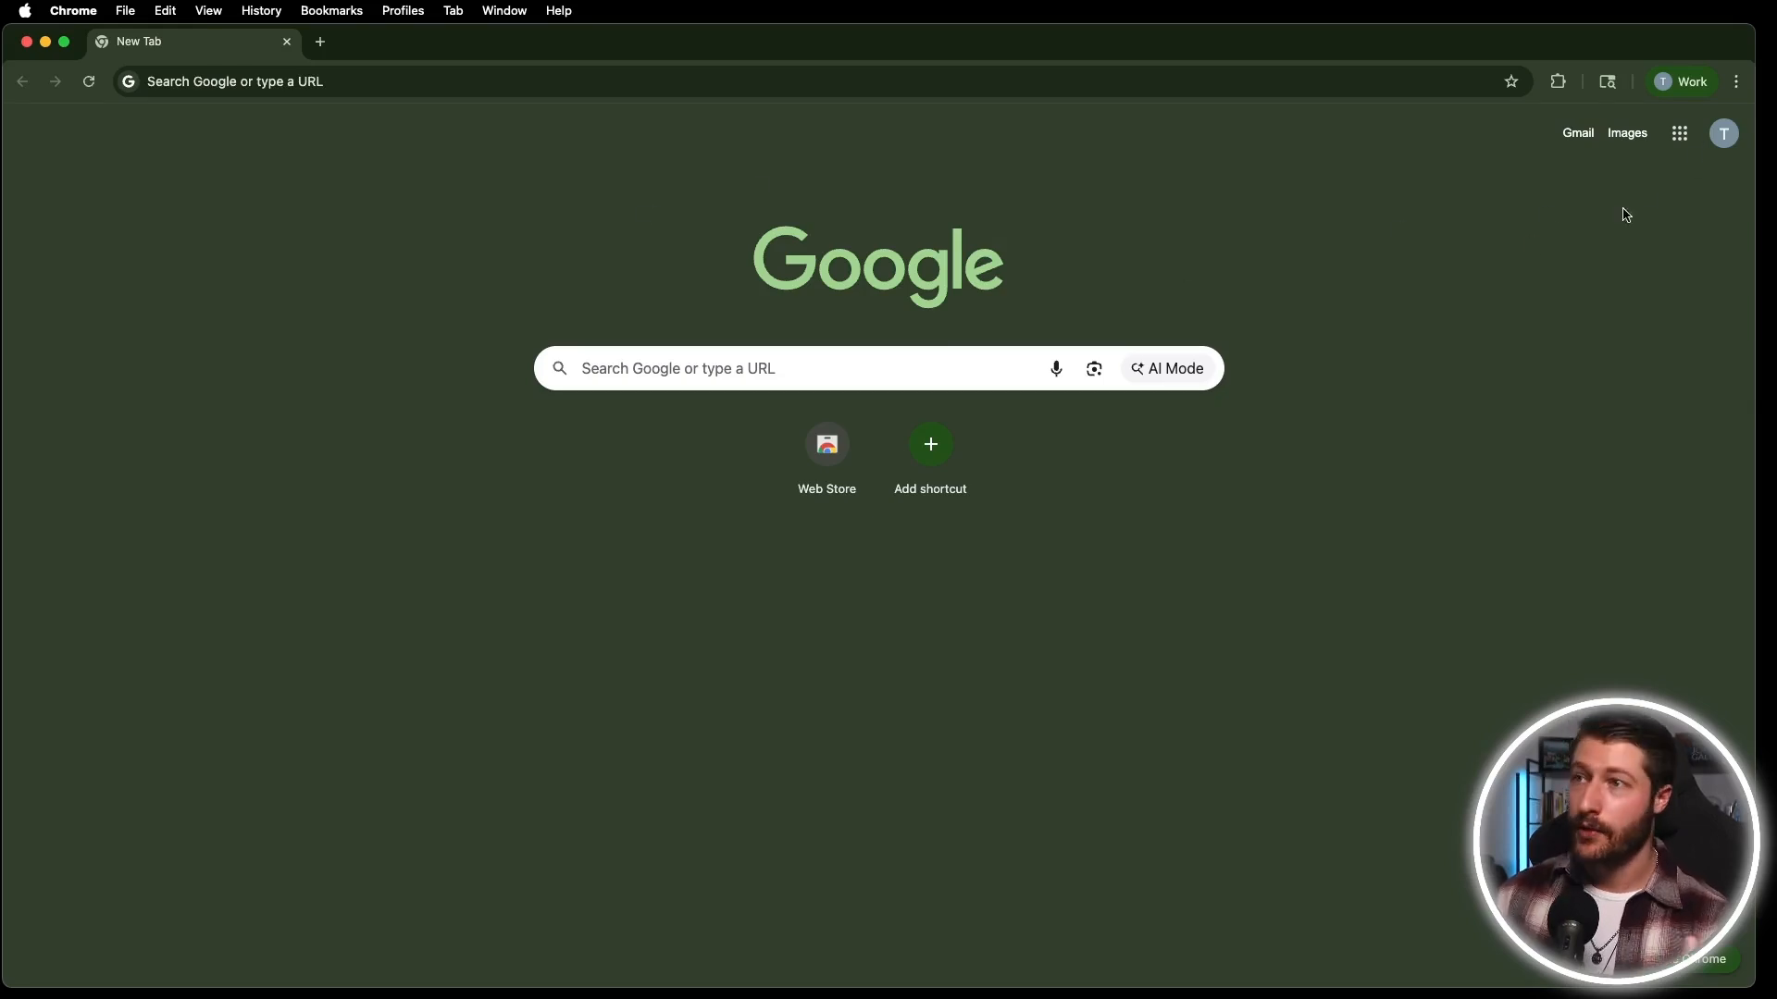
pyautogui.click(1679, 133)
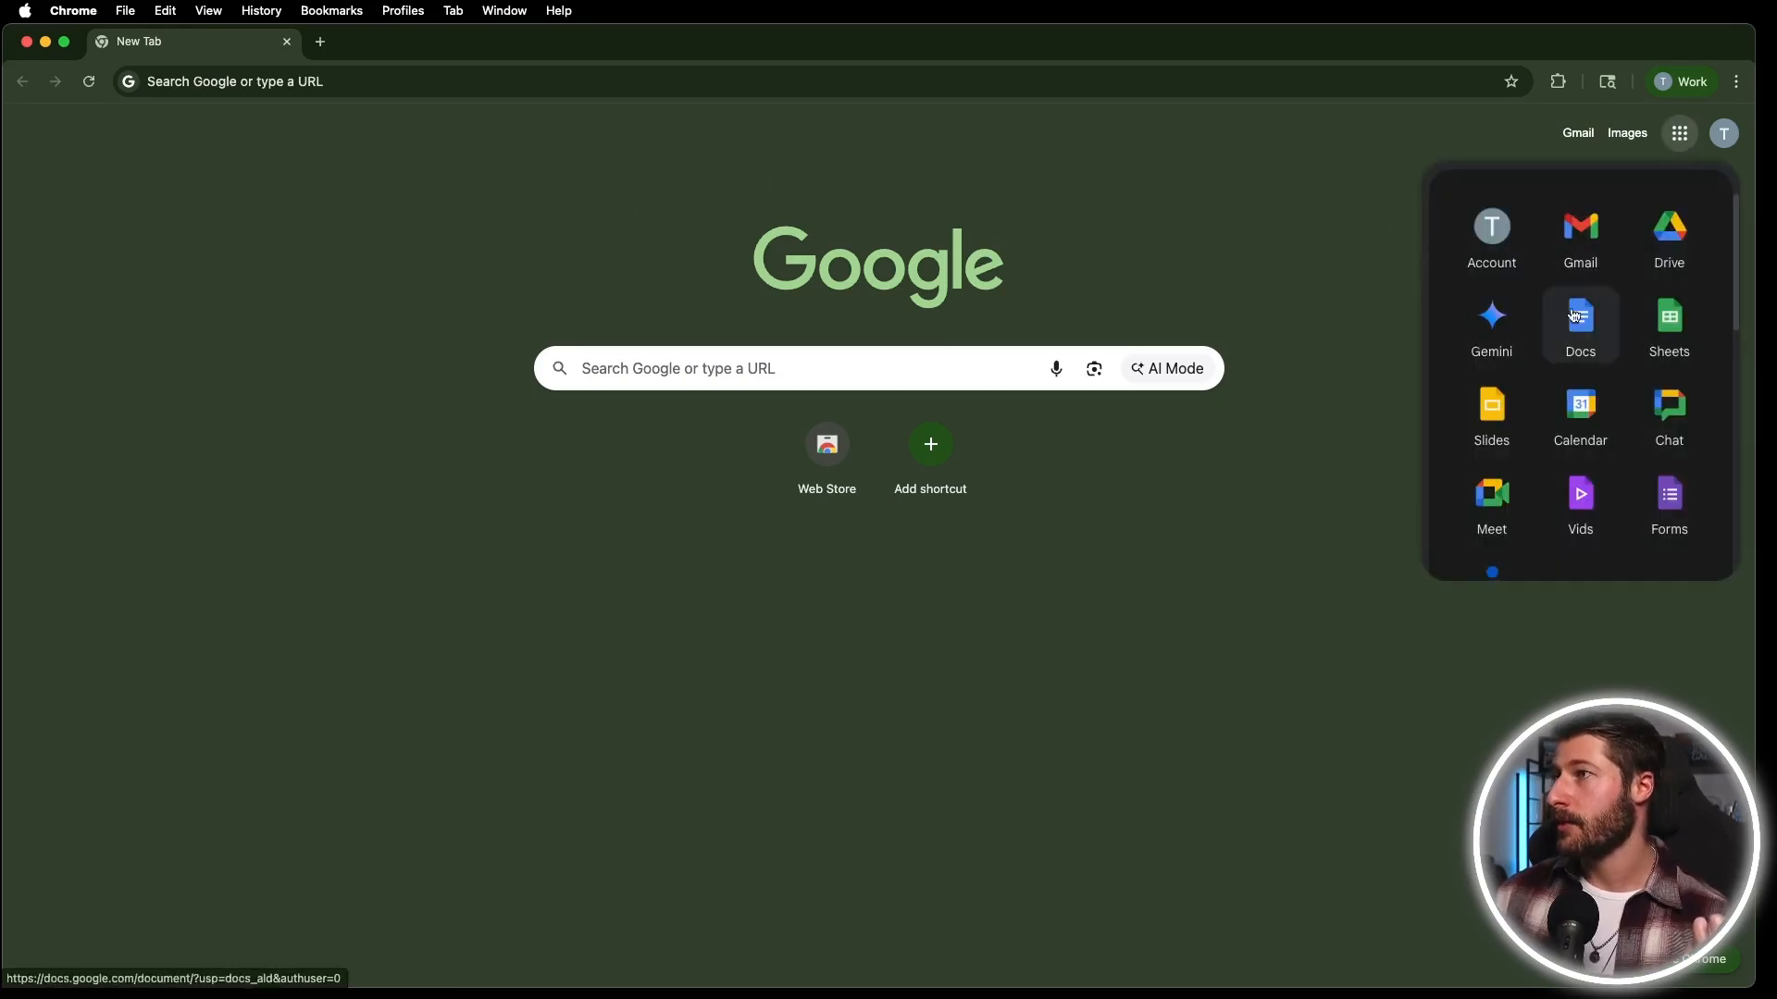
pyautogui.click(1577, 418)
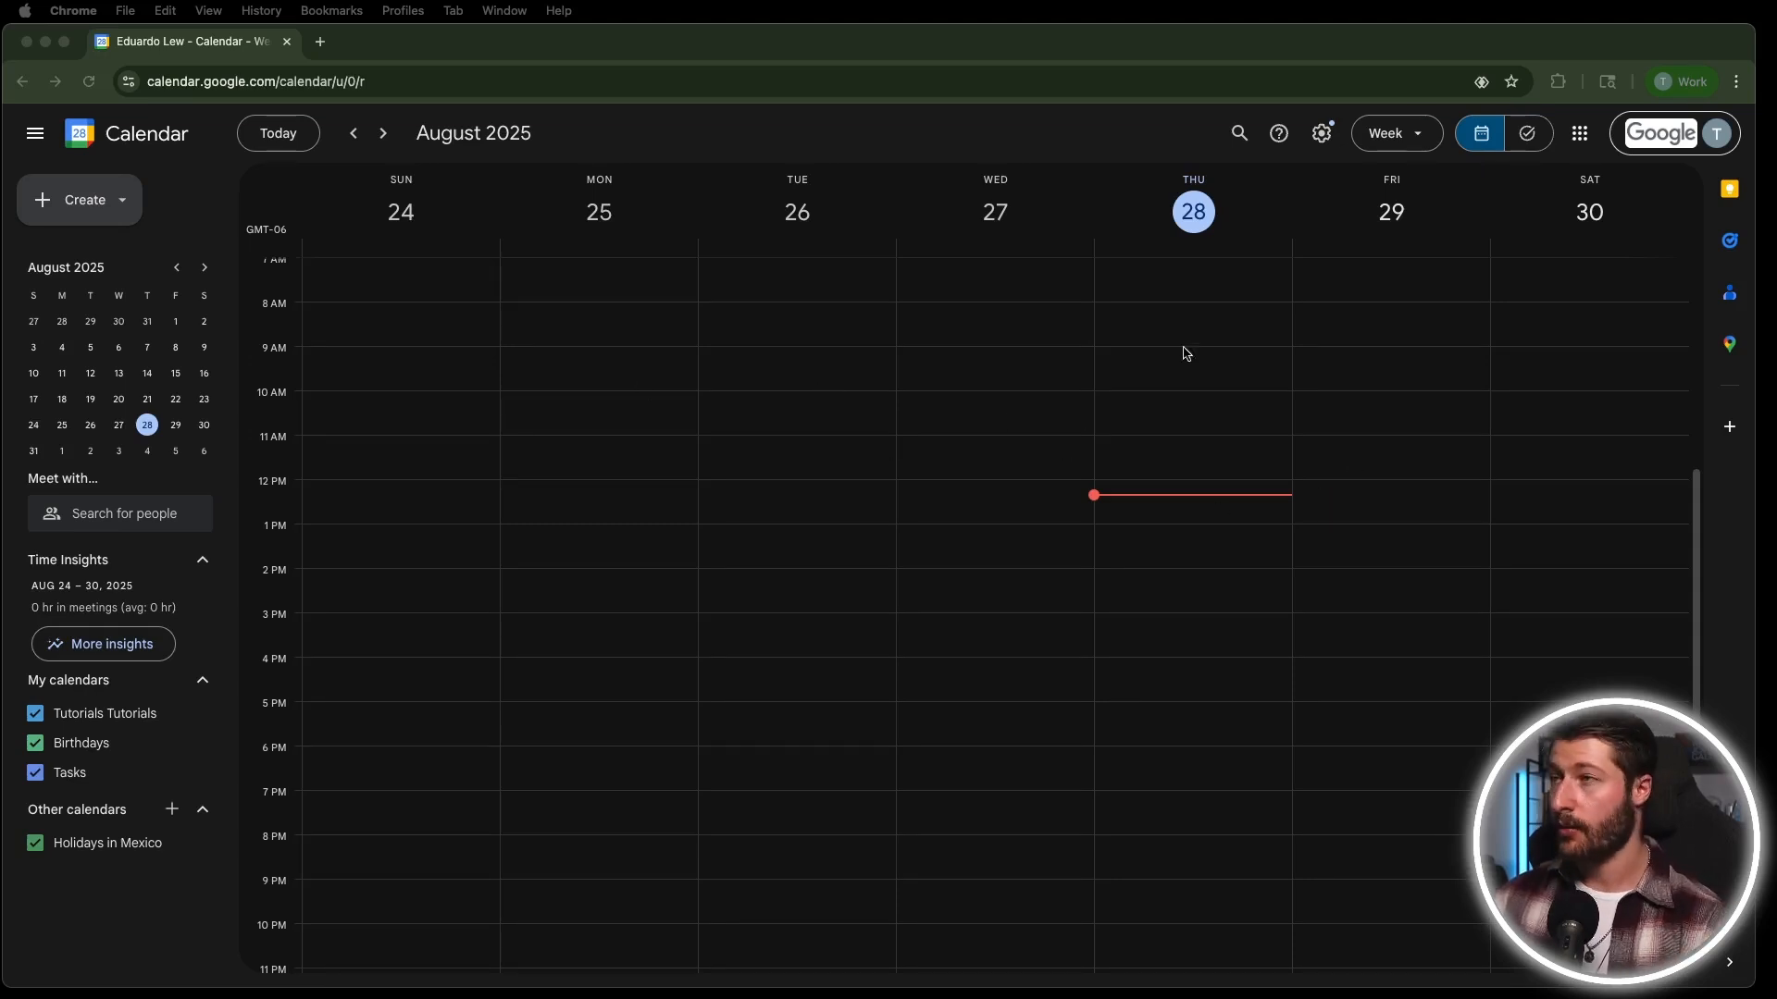
pyautogui.click(1245, 96)
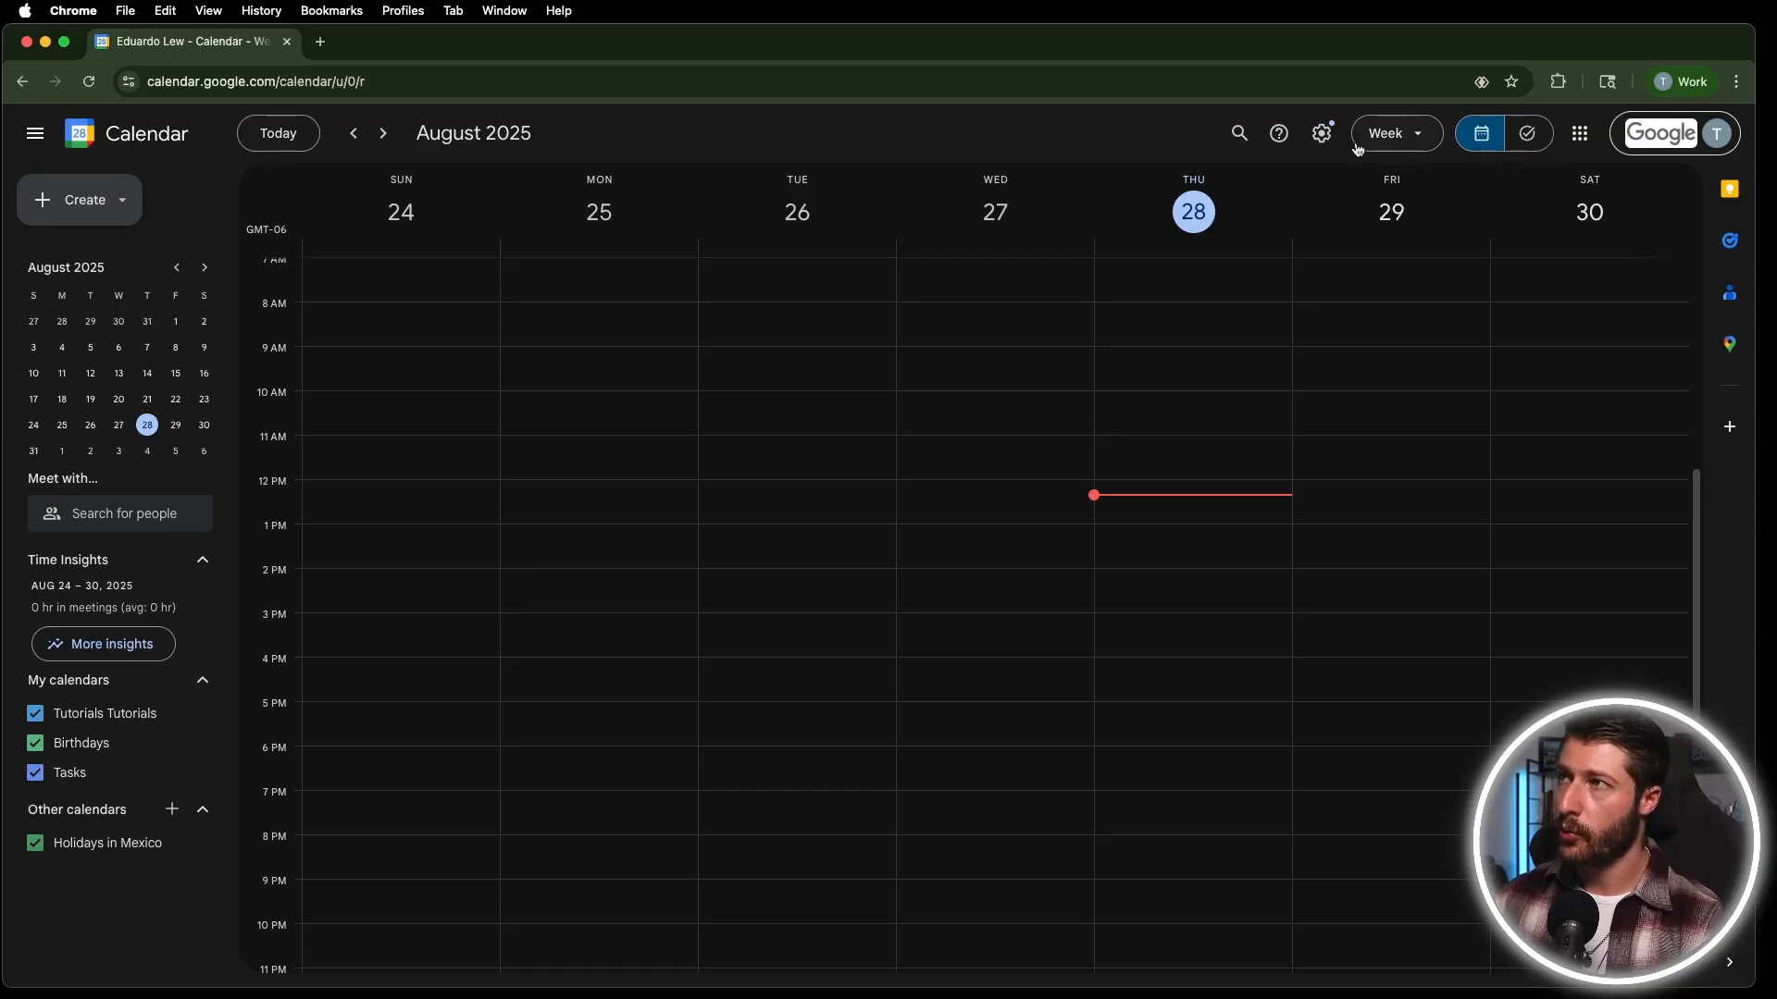
pyautogui.click(1323, 135)
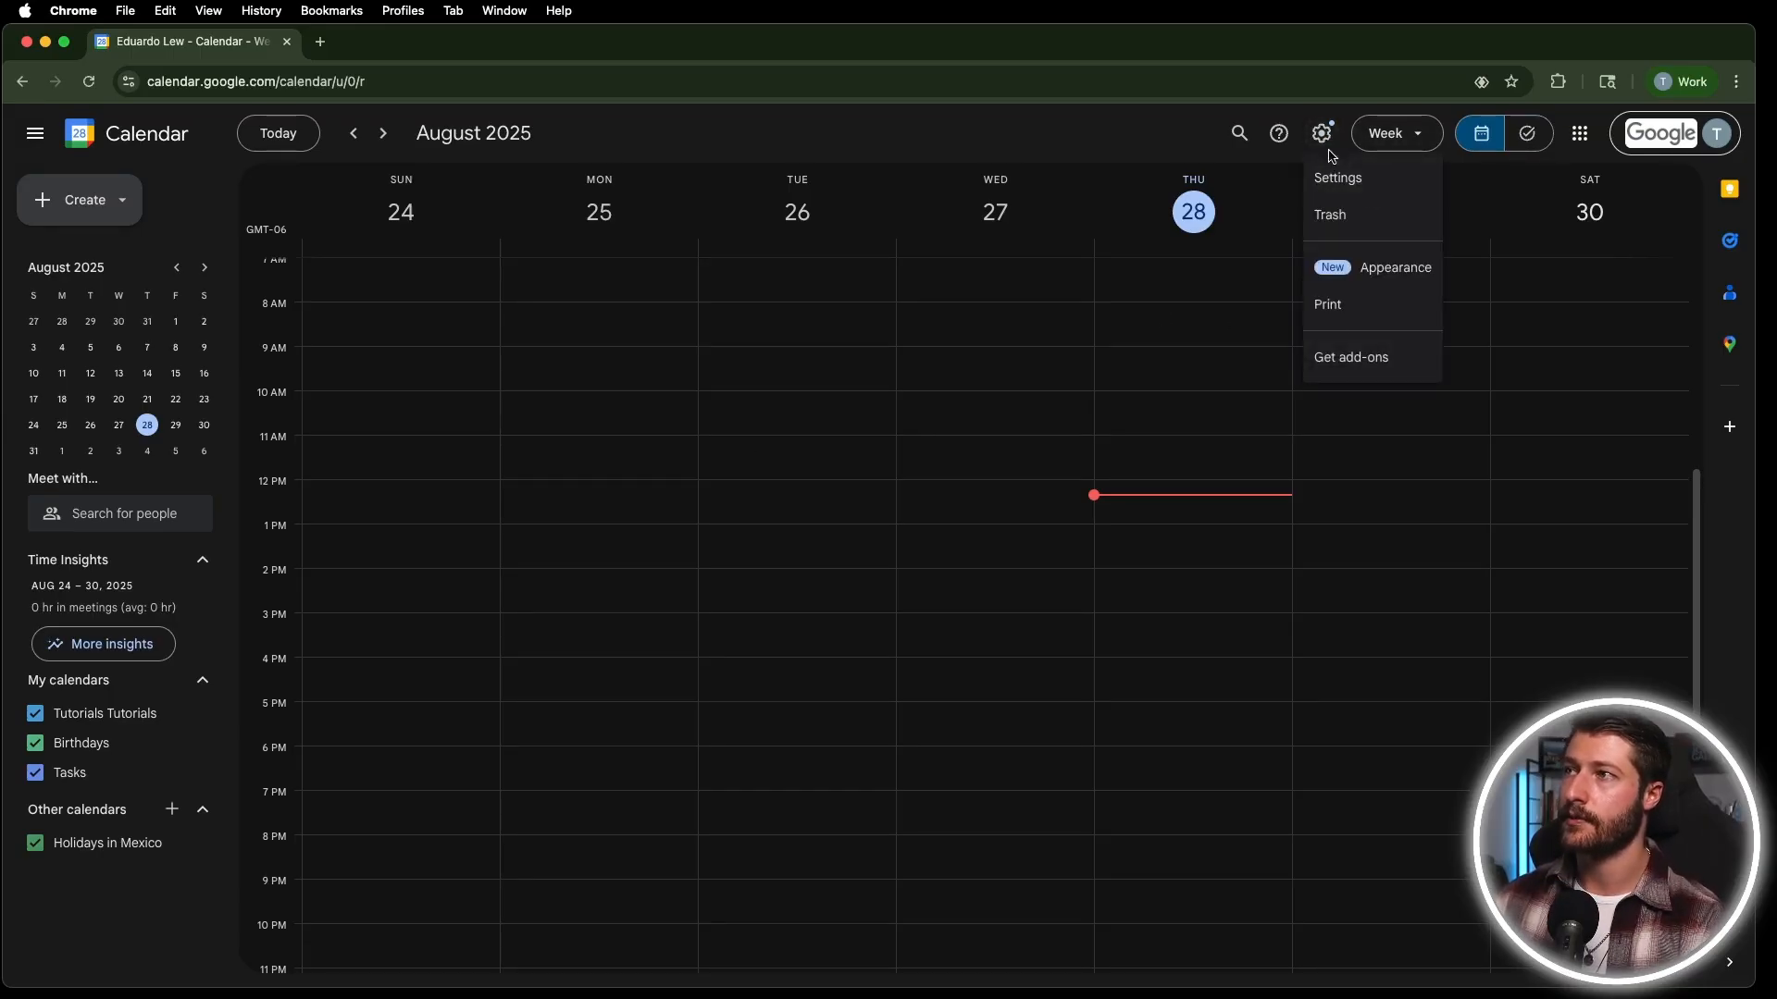
pyautogui.click(815, 454)
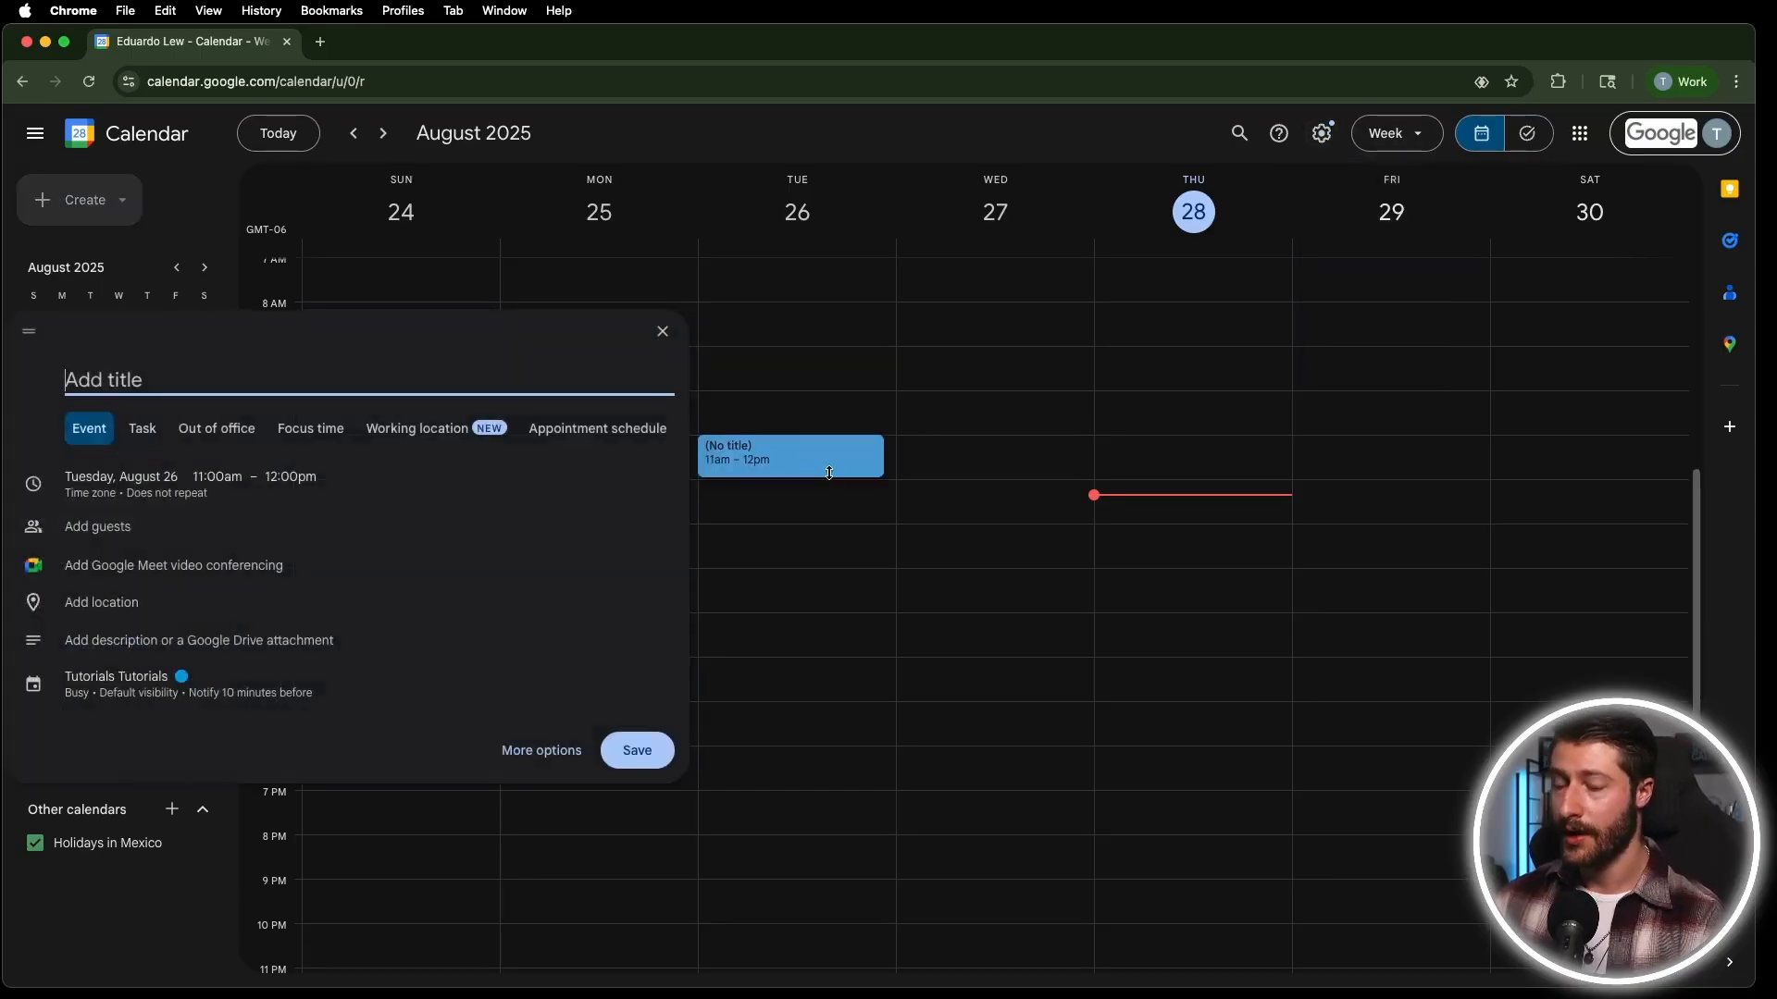
pyautogui.click(775, 444)
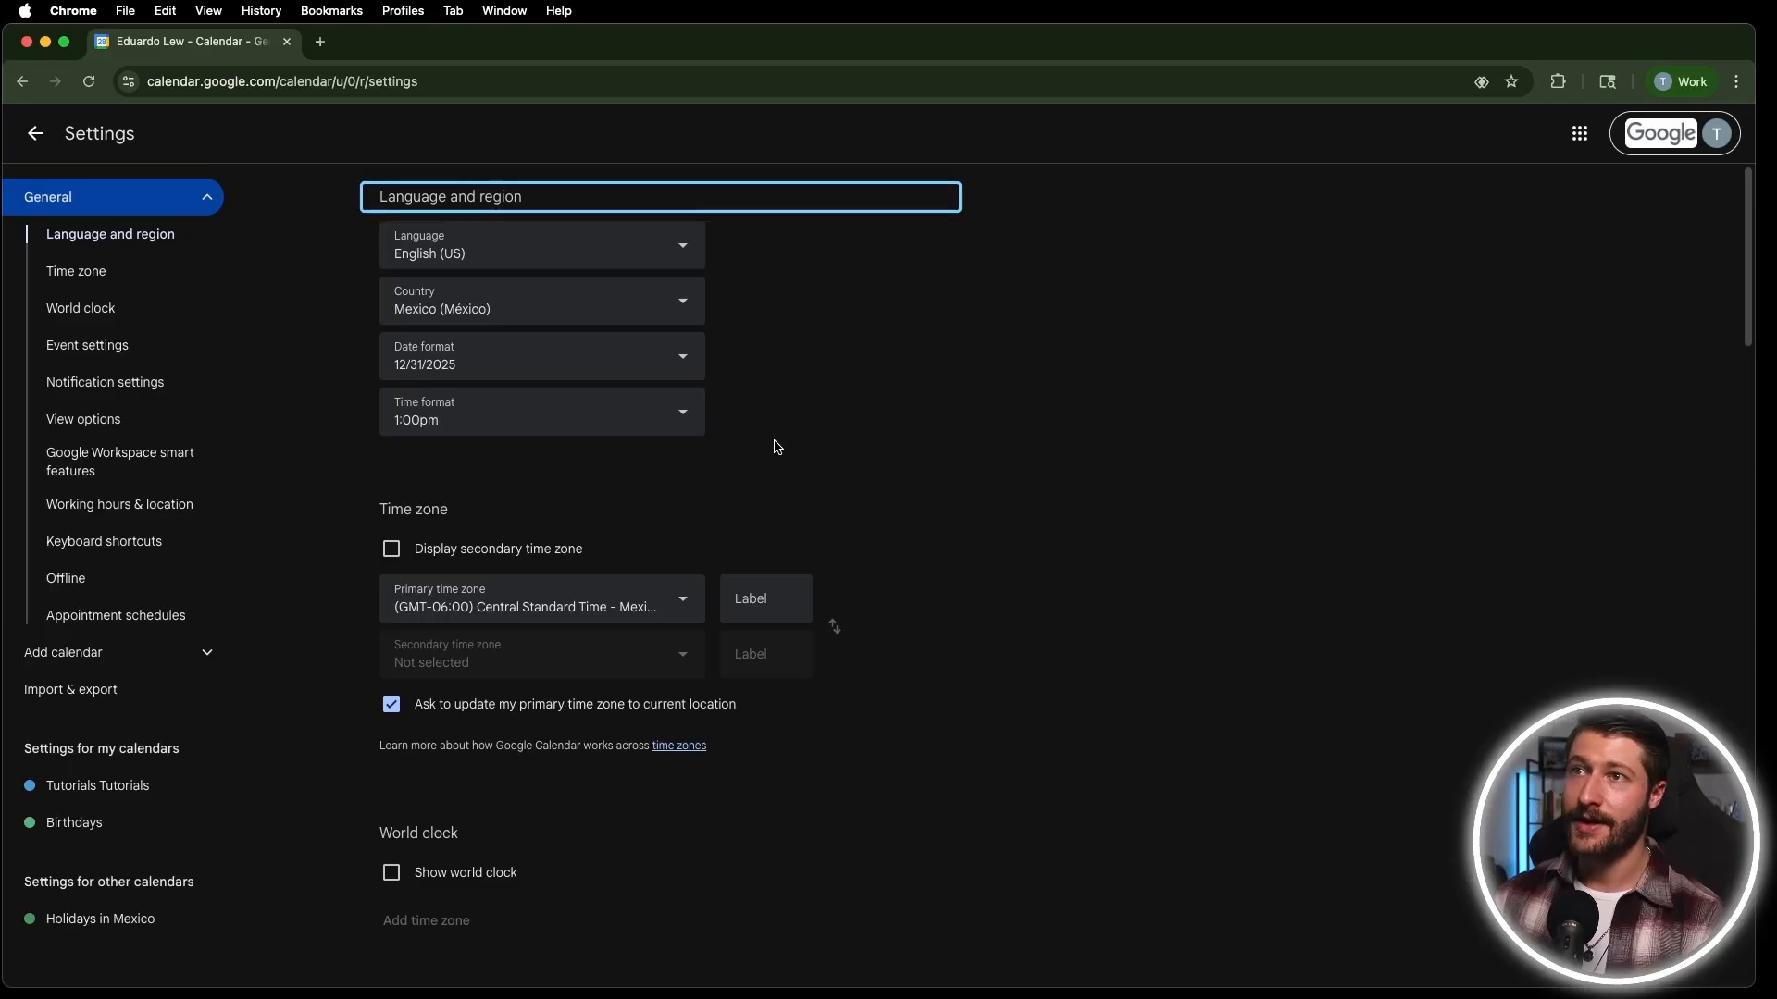
pyautogui.click(35, 133)
# Open the calendar settings and set the date format to 31/12/2025.
pyautogui.click(1323, 133)
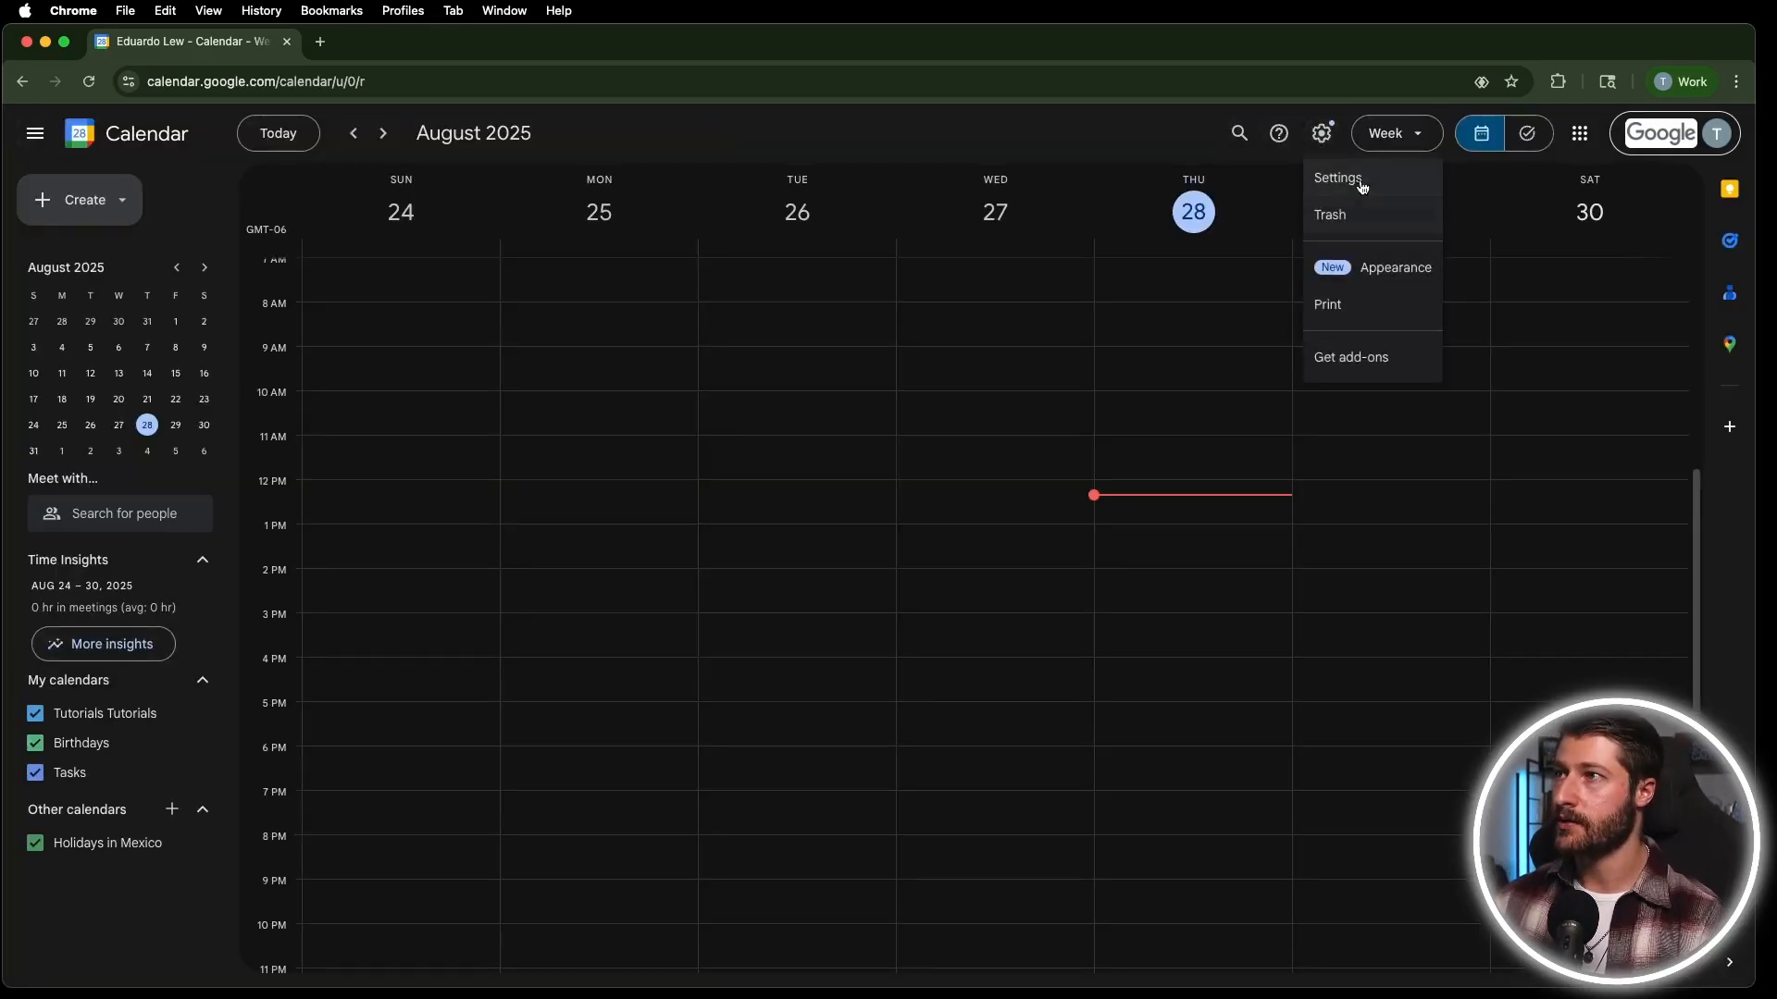
pyautogui.click(1360, 178)
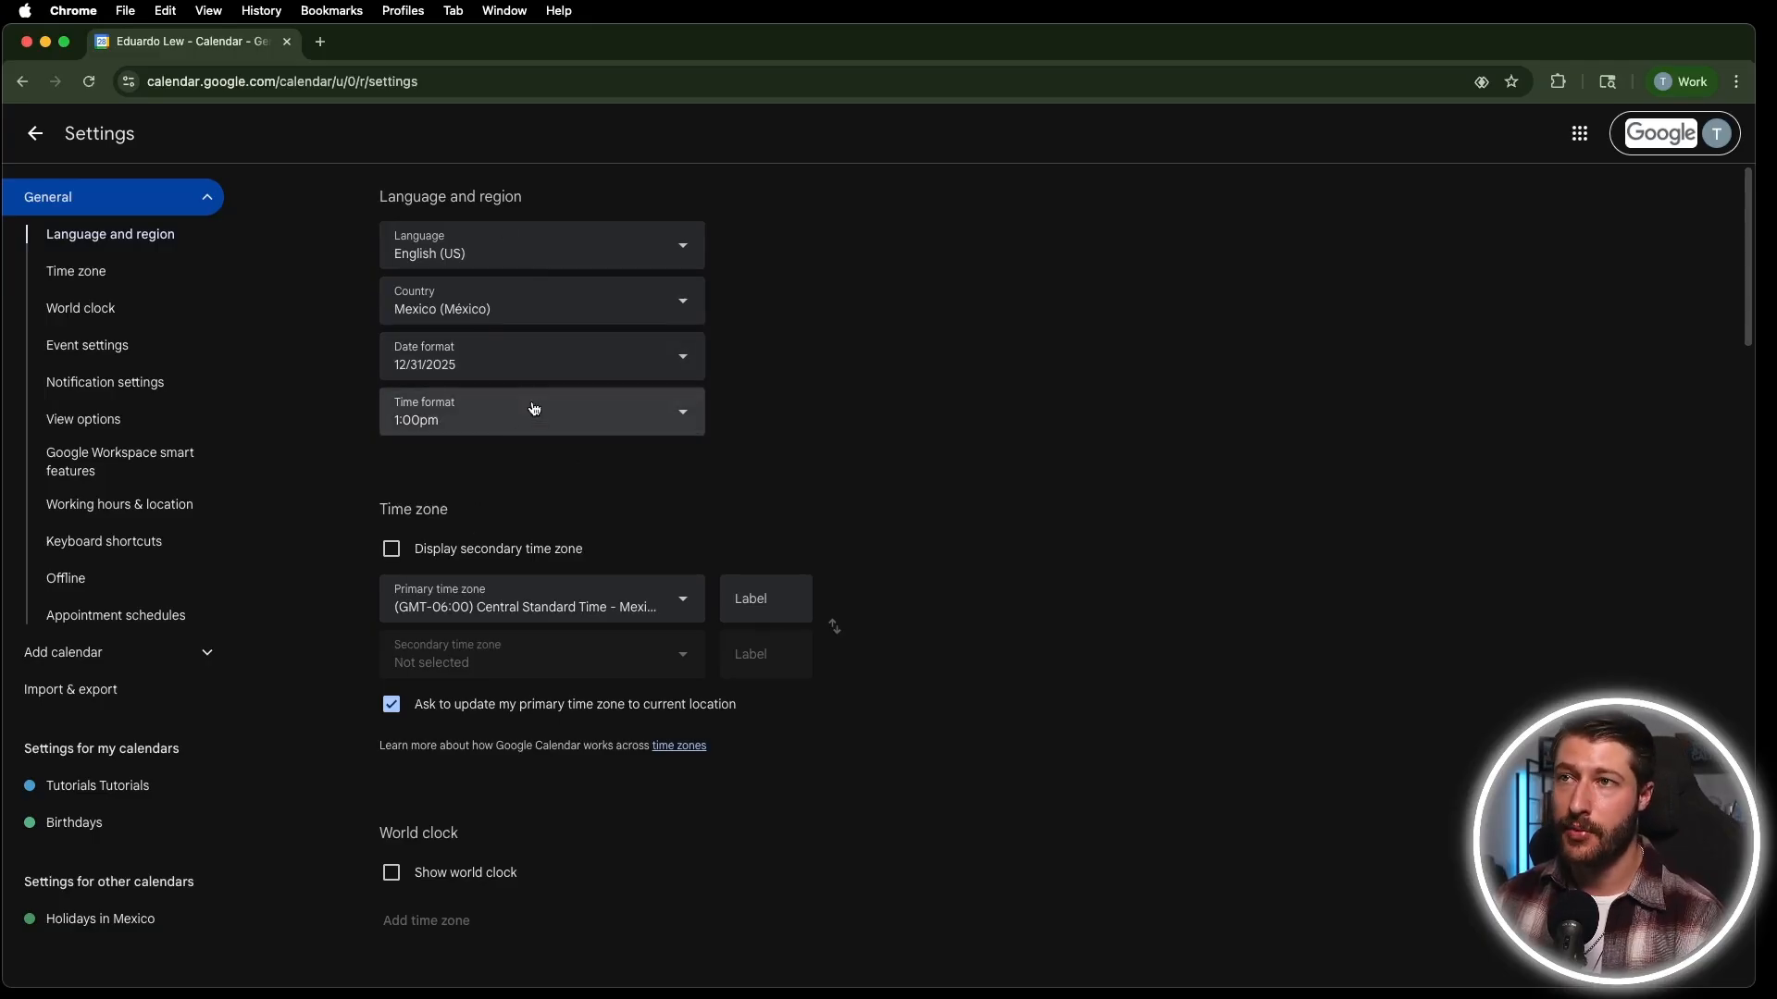
pyautogui.click(555, 368)
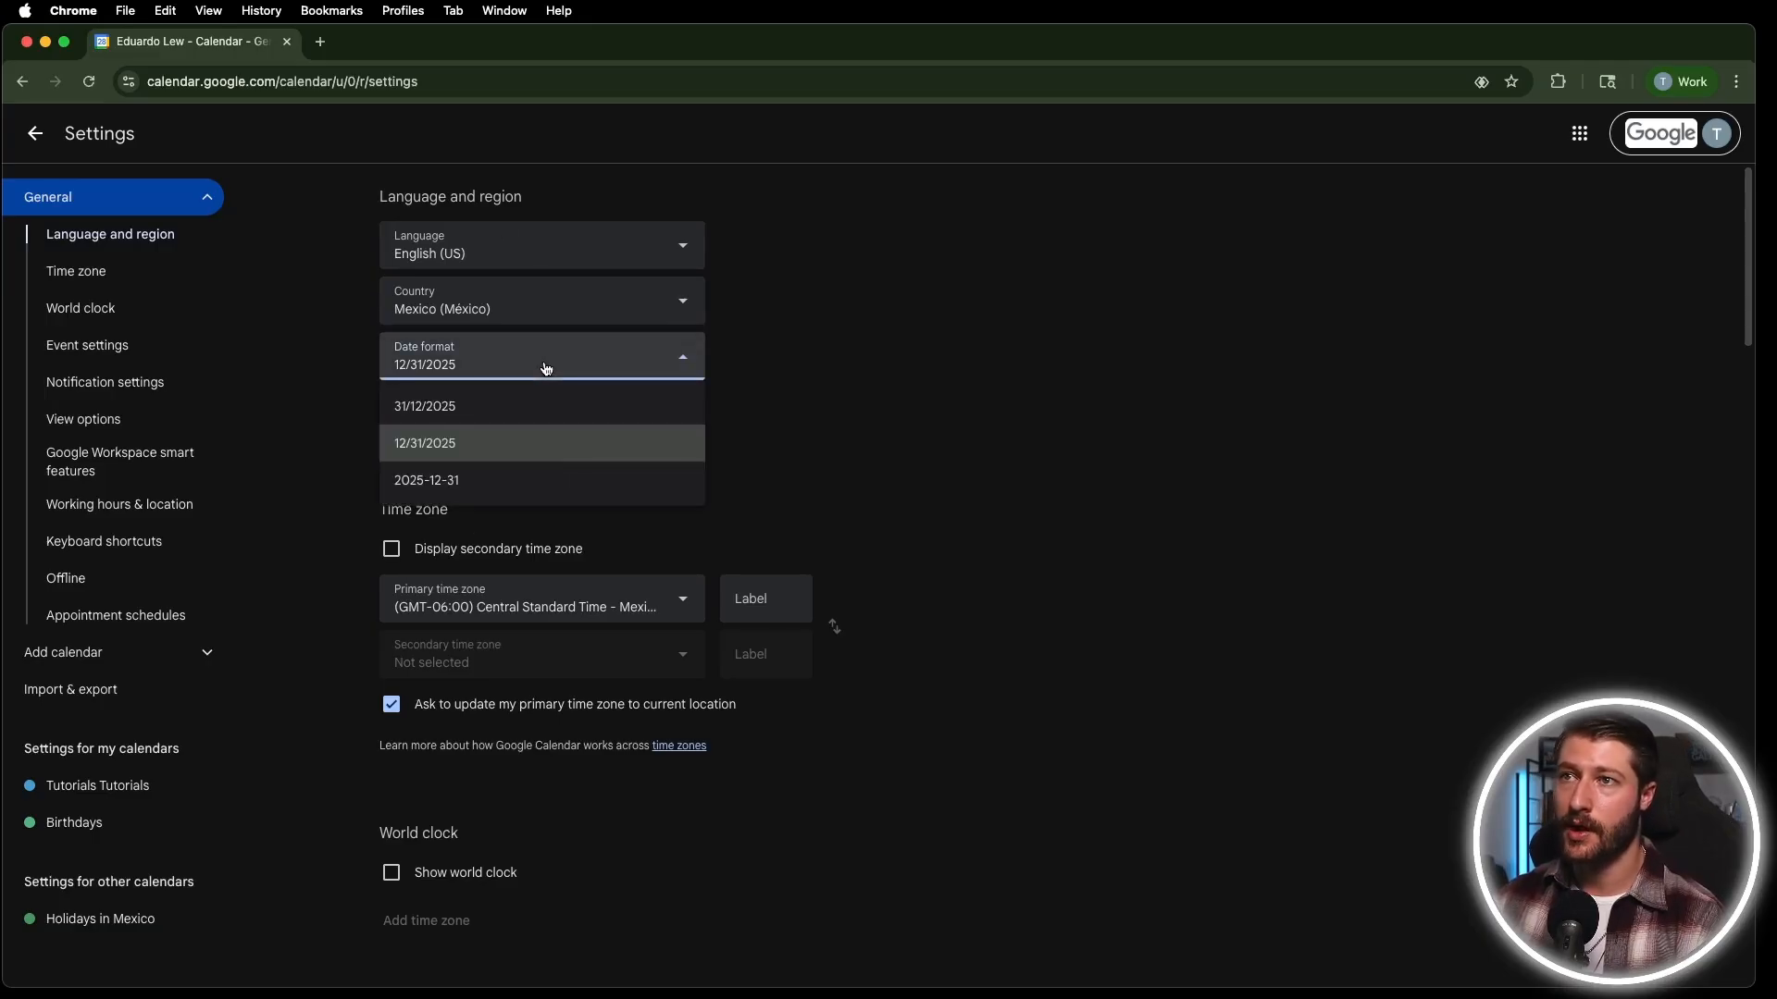
pyautogui.click(444, 423)
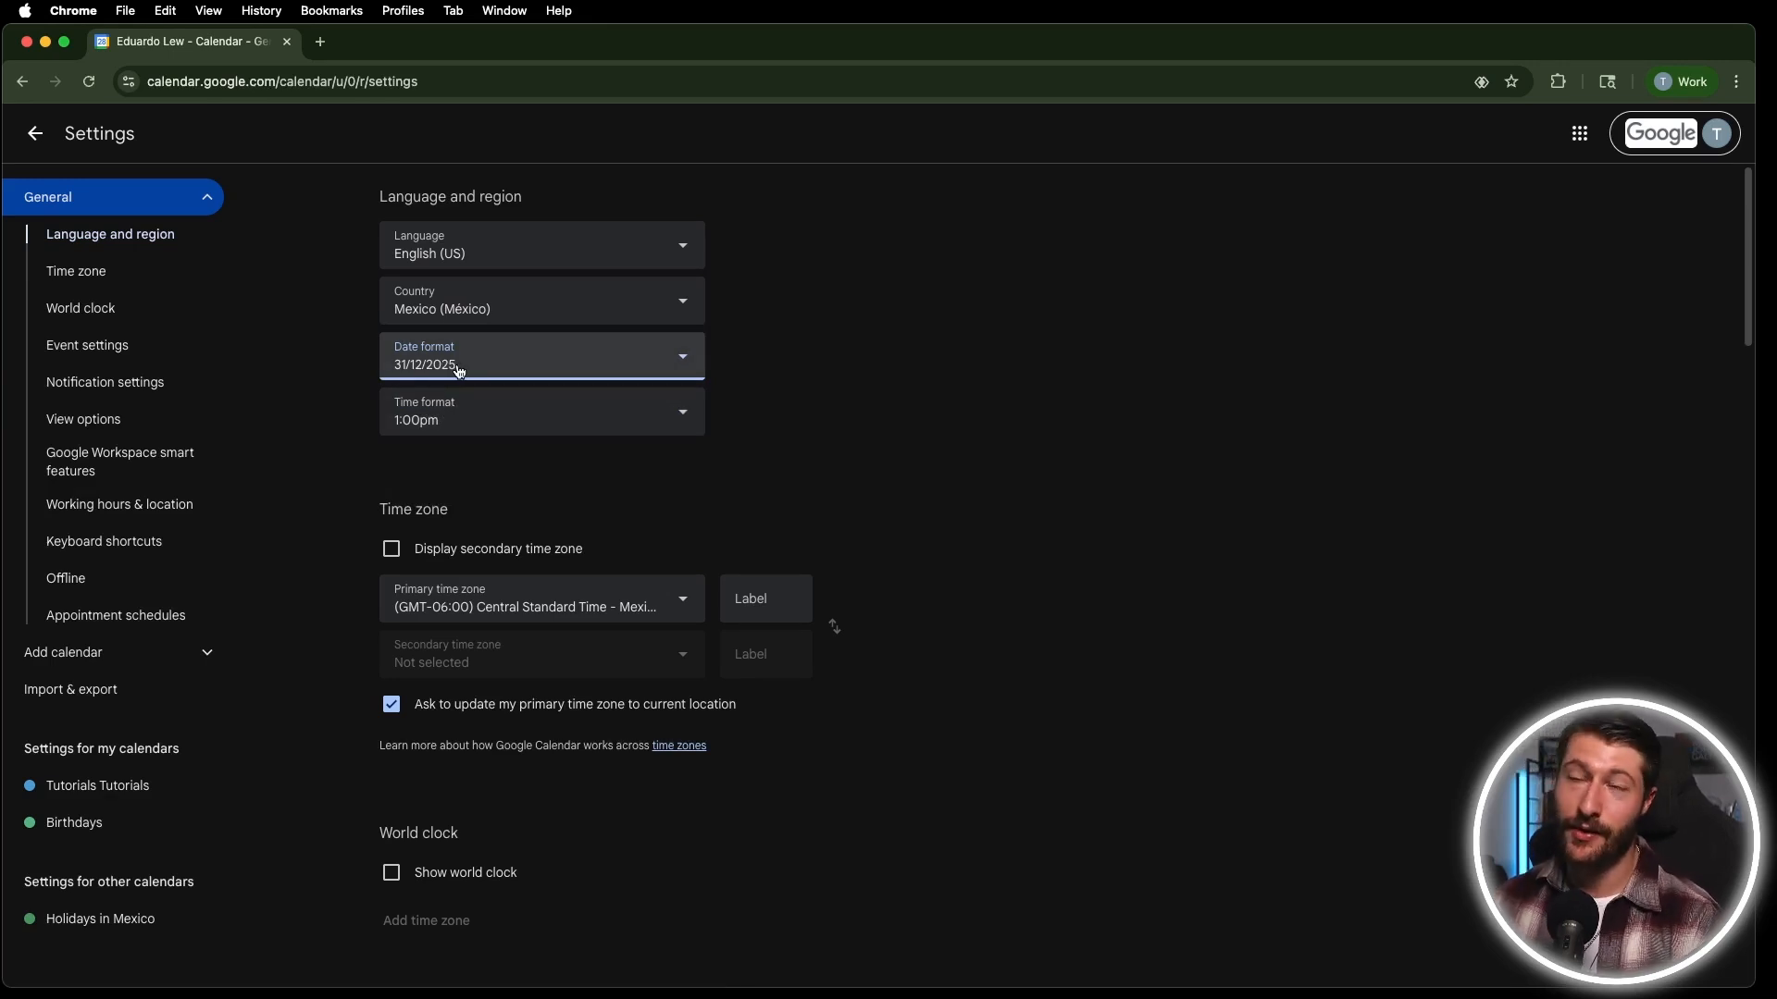
pyautogui.click(460, 373)
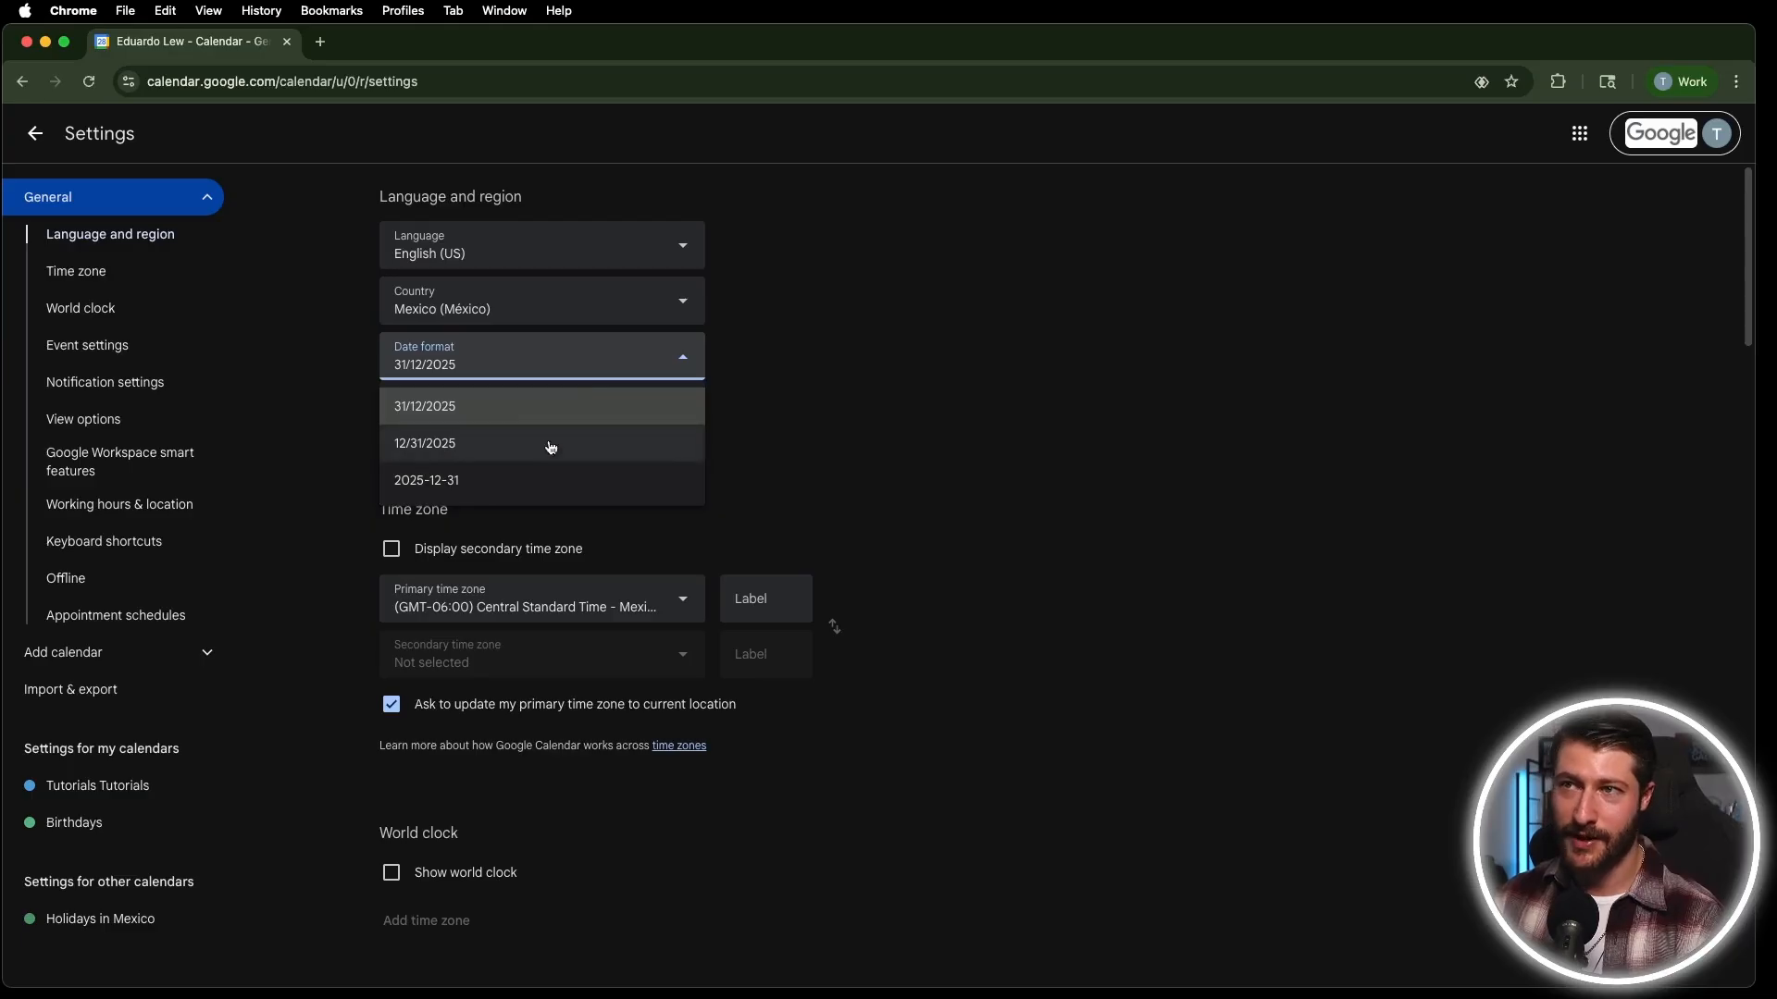
pyautogui.click(999, 508)
# View the available time format options in the language and region settings.
pyautogui.click(524, 407)
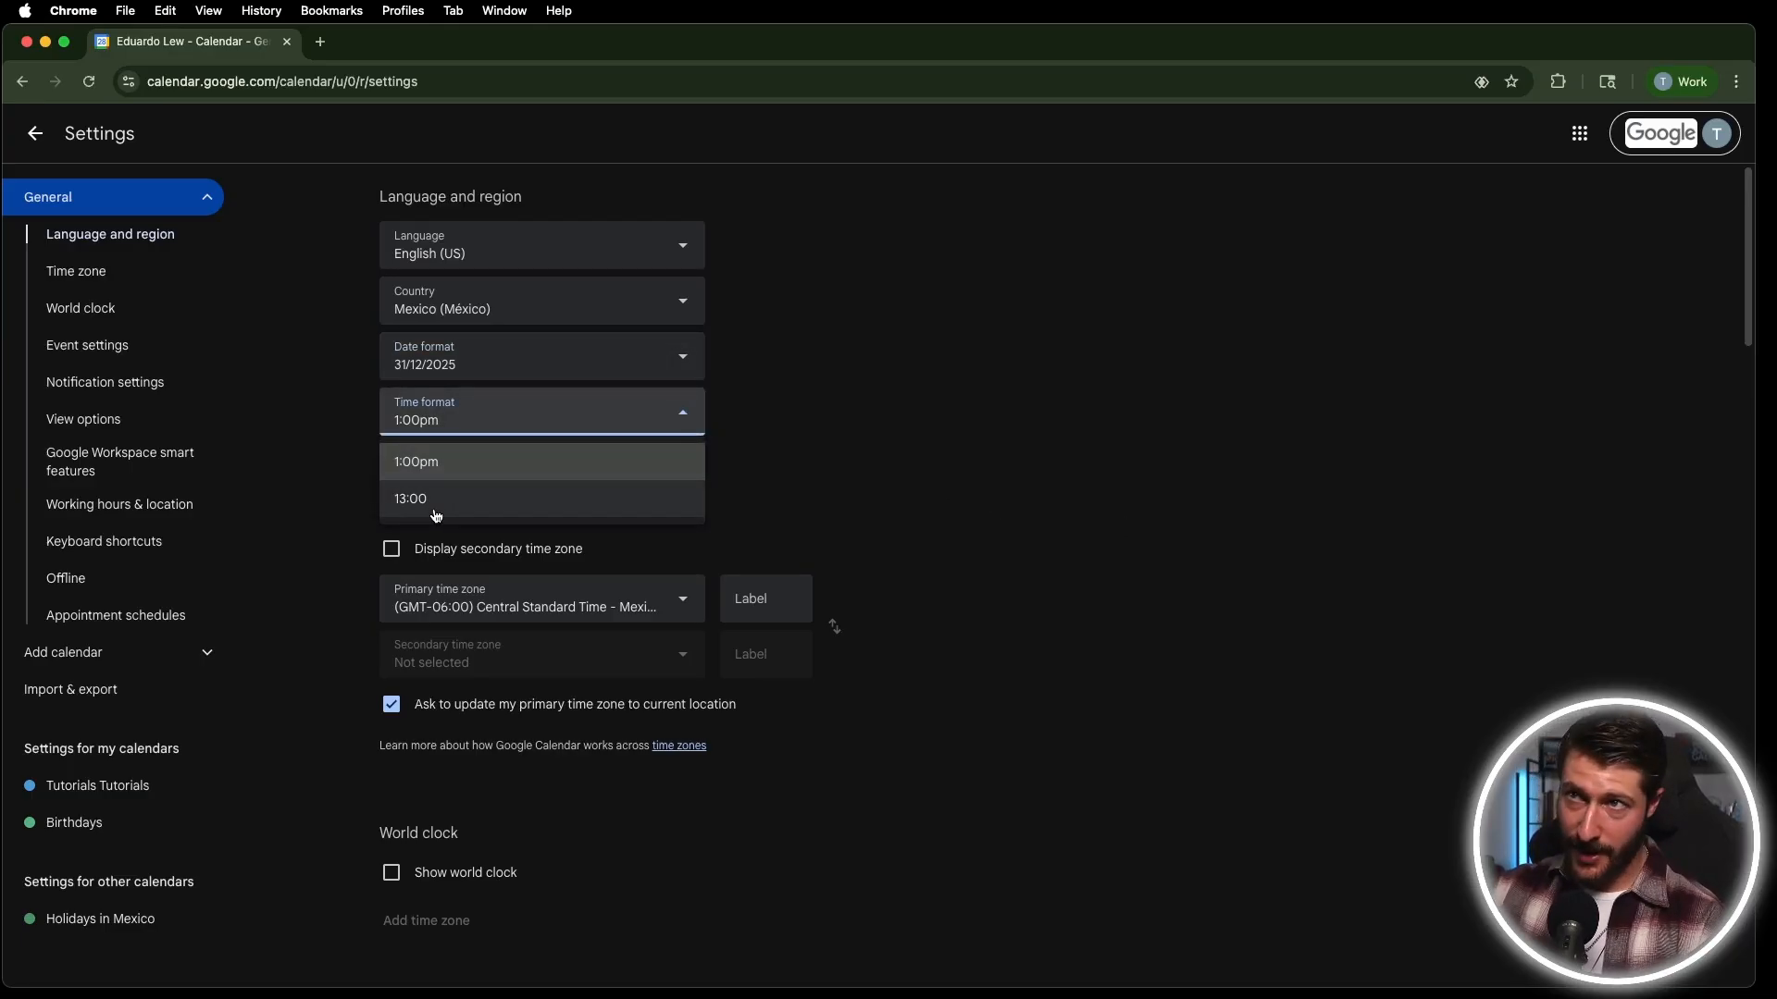
pyautogui.click(940, 439)
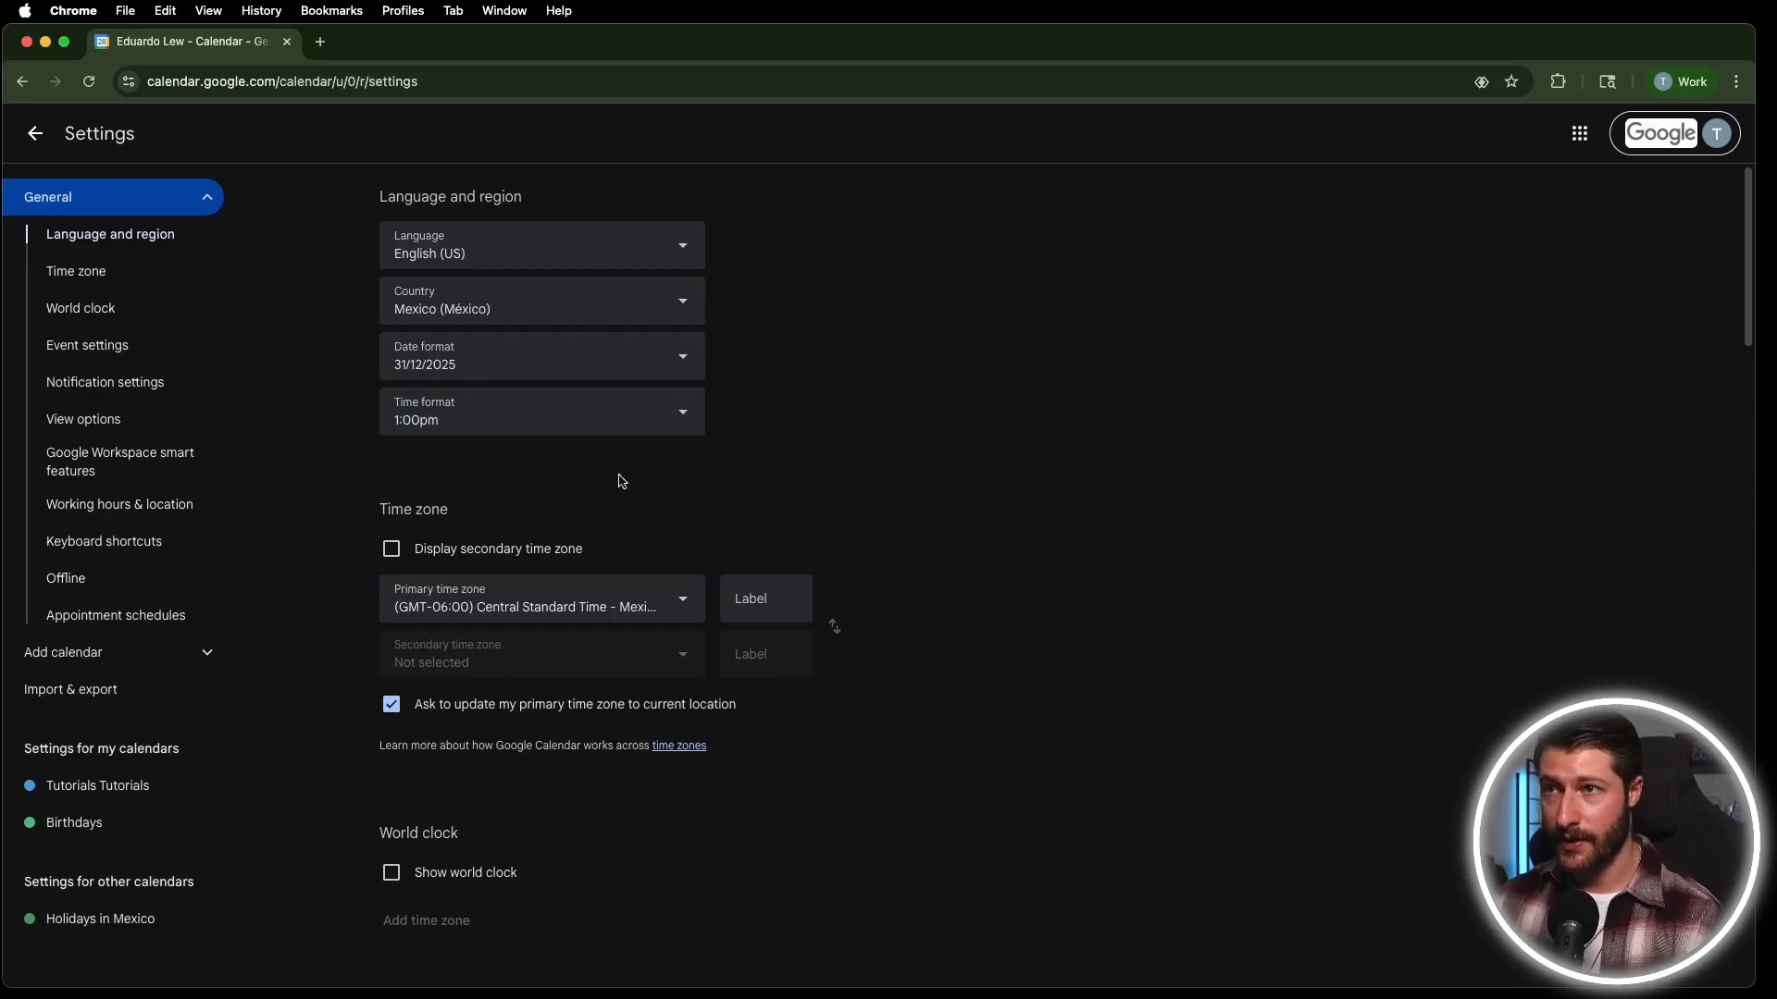
pyautogui.click(392, 553)
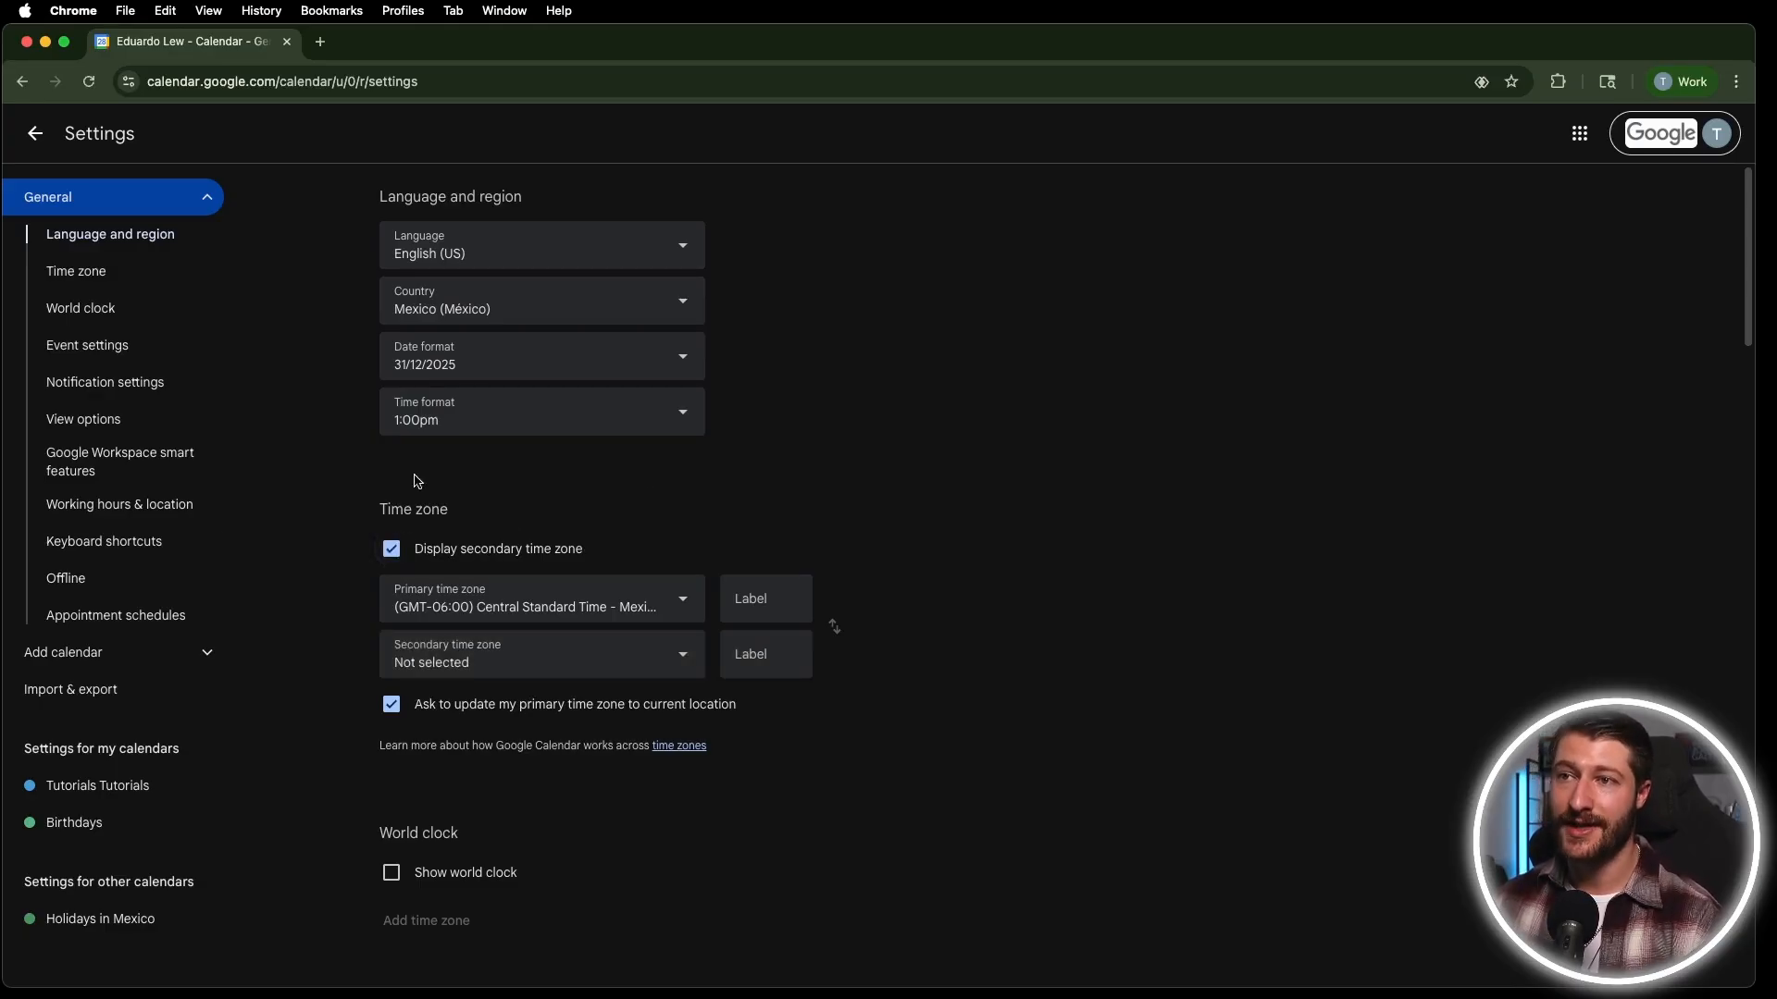
pyautogui.click(394, 552)
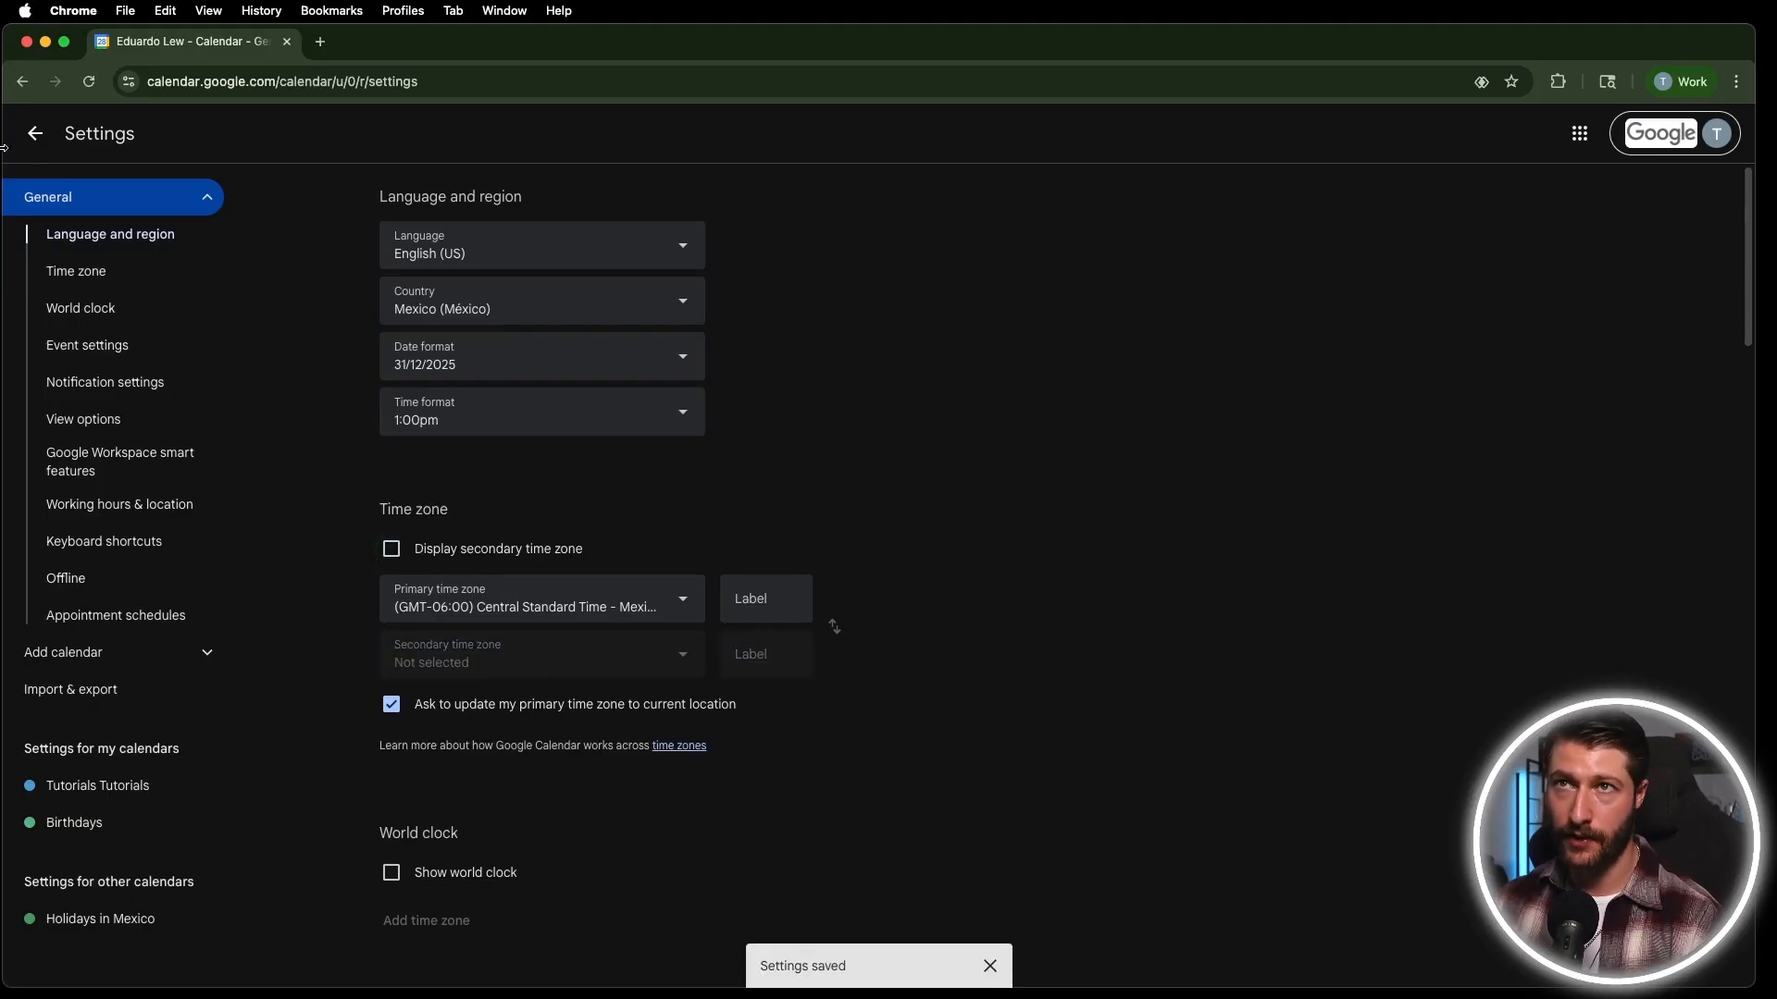
pyautogui.click(36, 134)
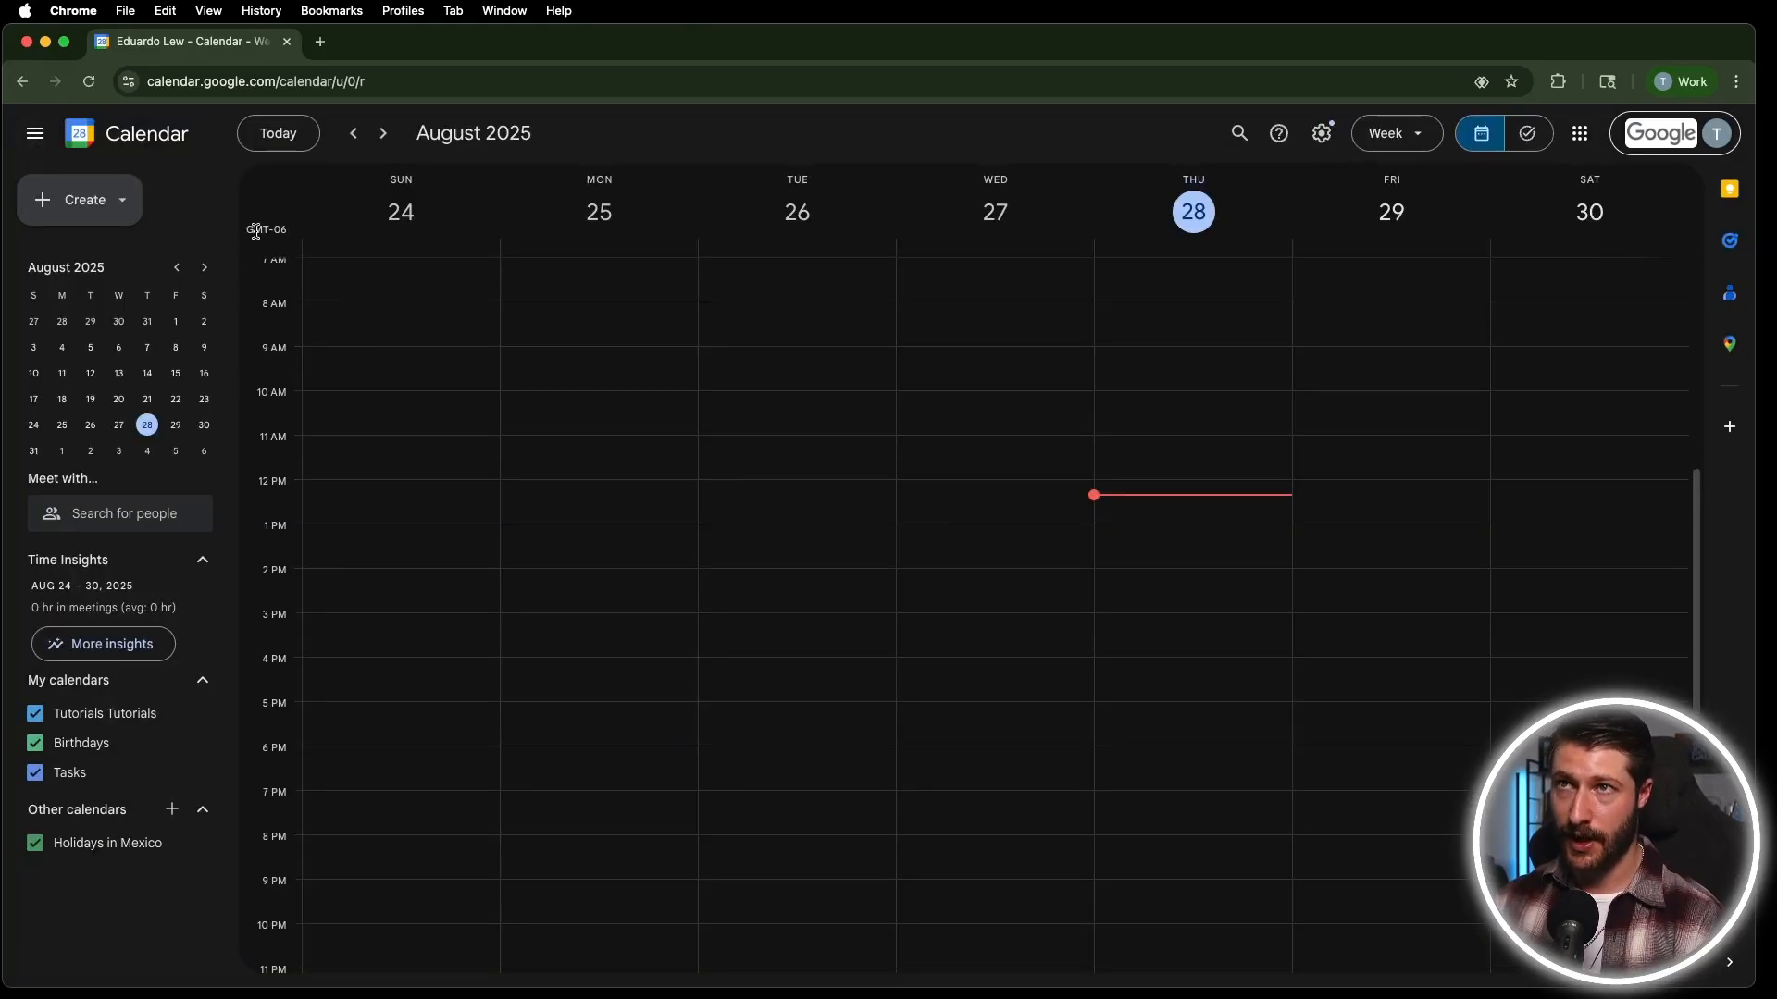
pyautogui.moveTo(252, 230); pyautogui.dragTo(281, 521)
pyautogui.click(370, 495)
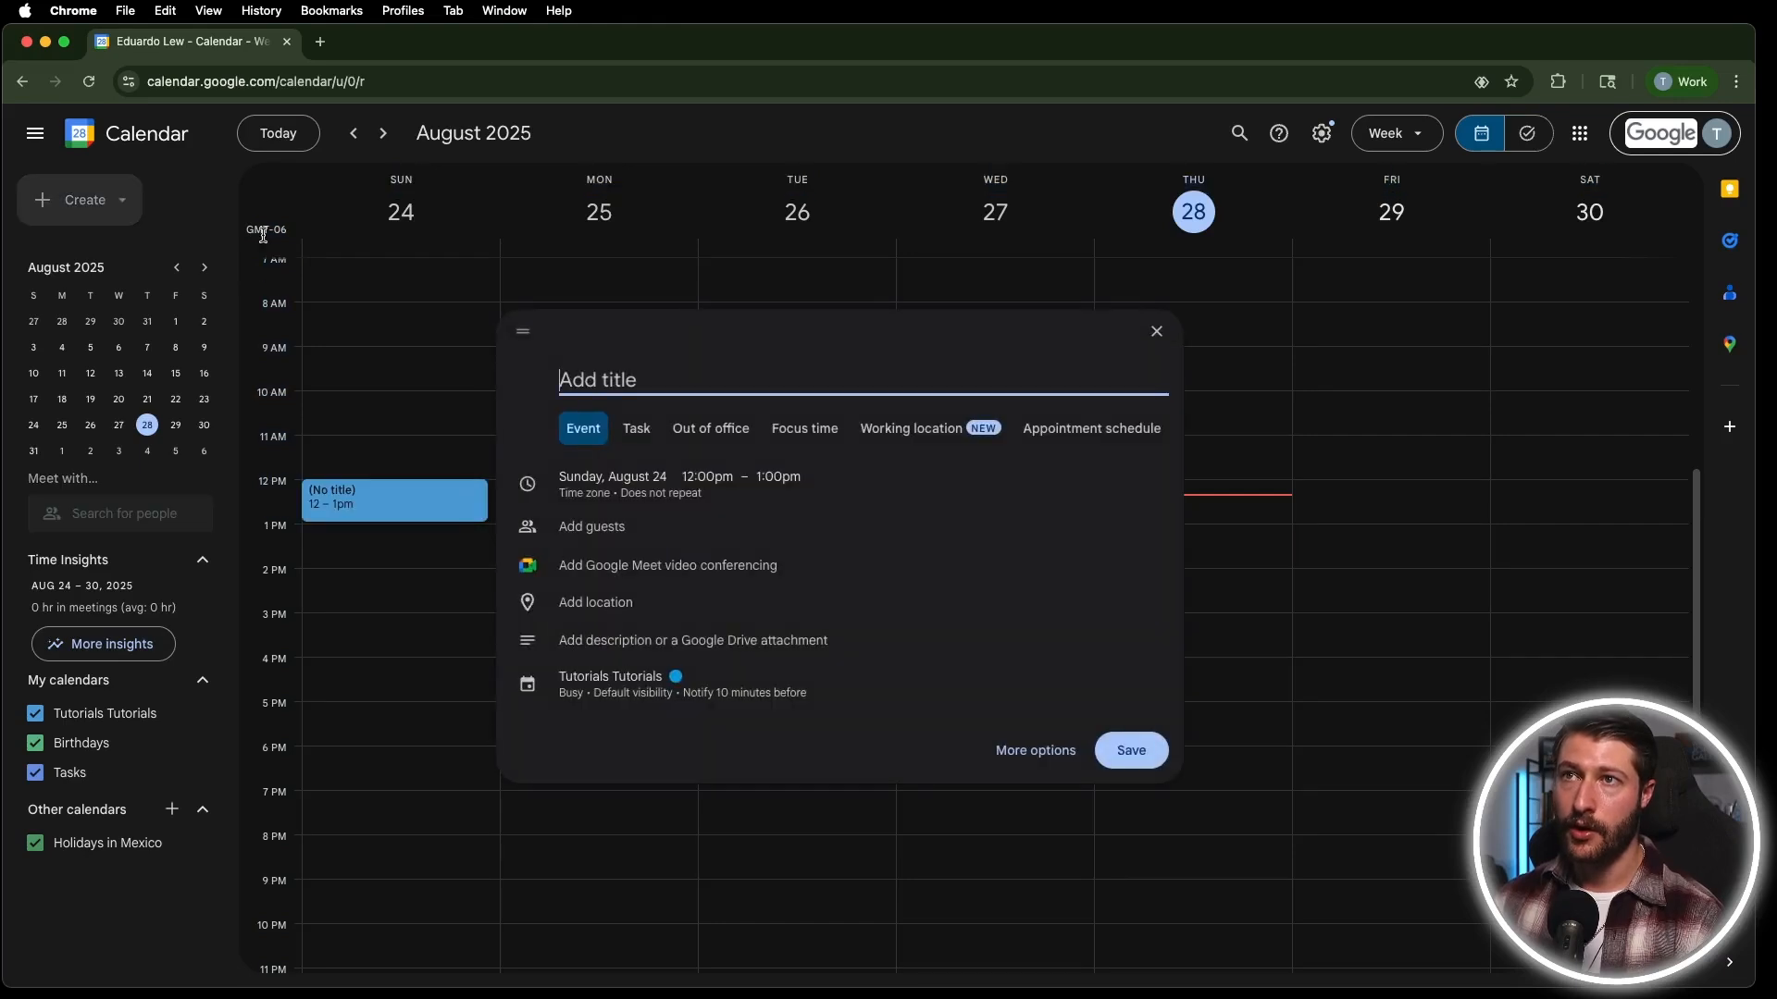
pyautogui.click(1369, 173)
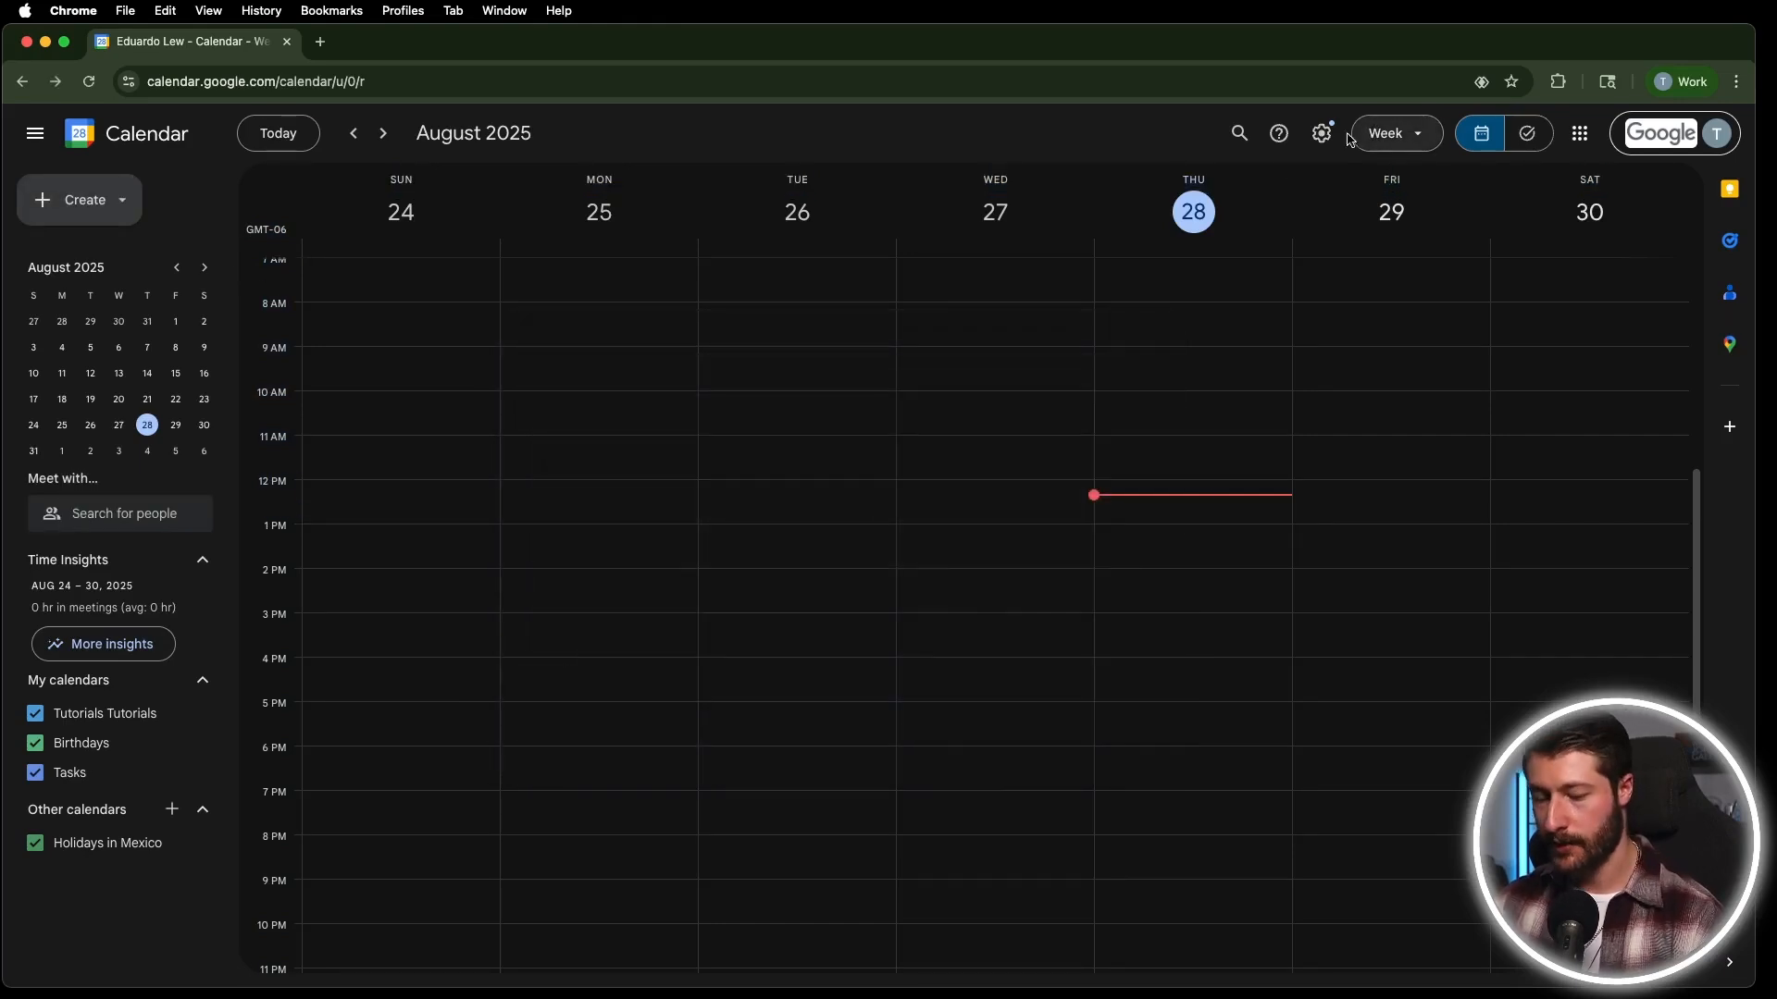
# In the settings, display a secondary time zone set to (GMT-07:00) Pacific Time - Los Angeles, and return to the calendar.
pyautogui.press('s')
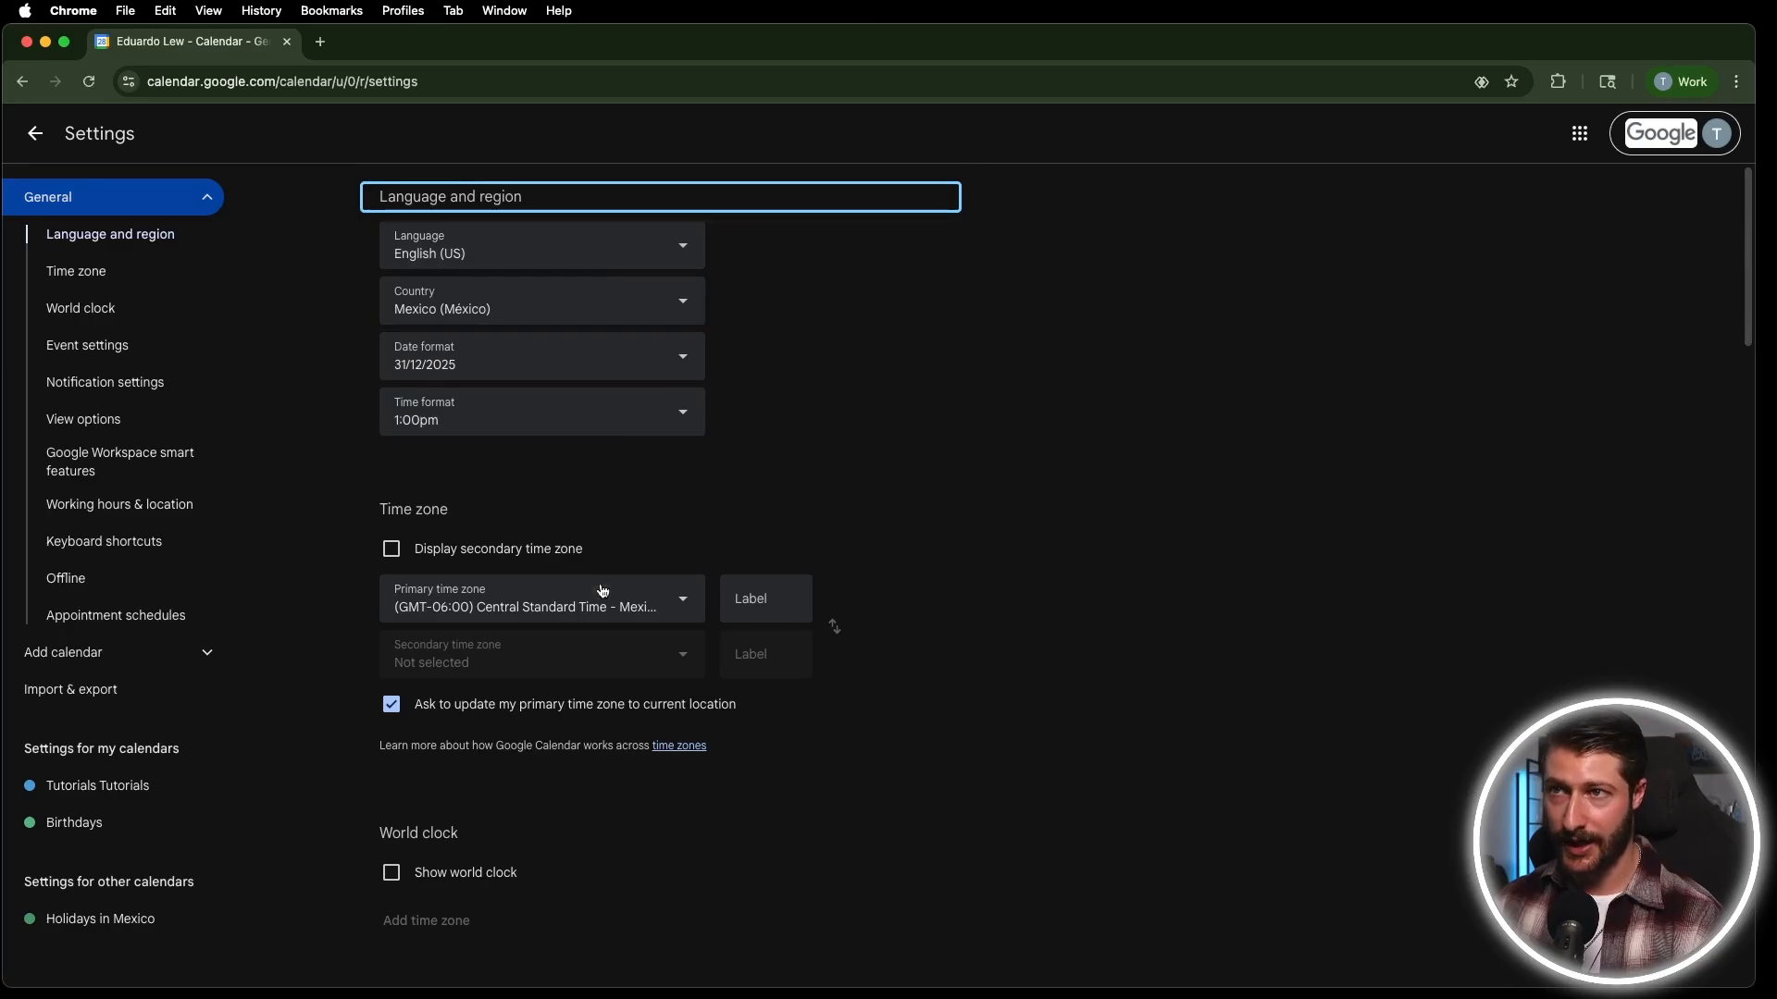
pyautogui.click(391, 549)
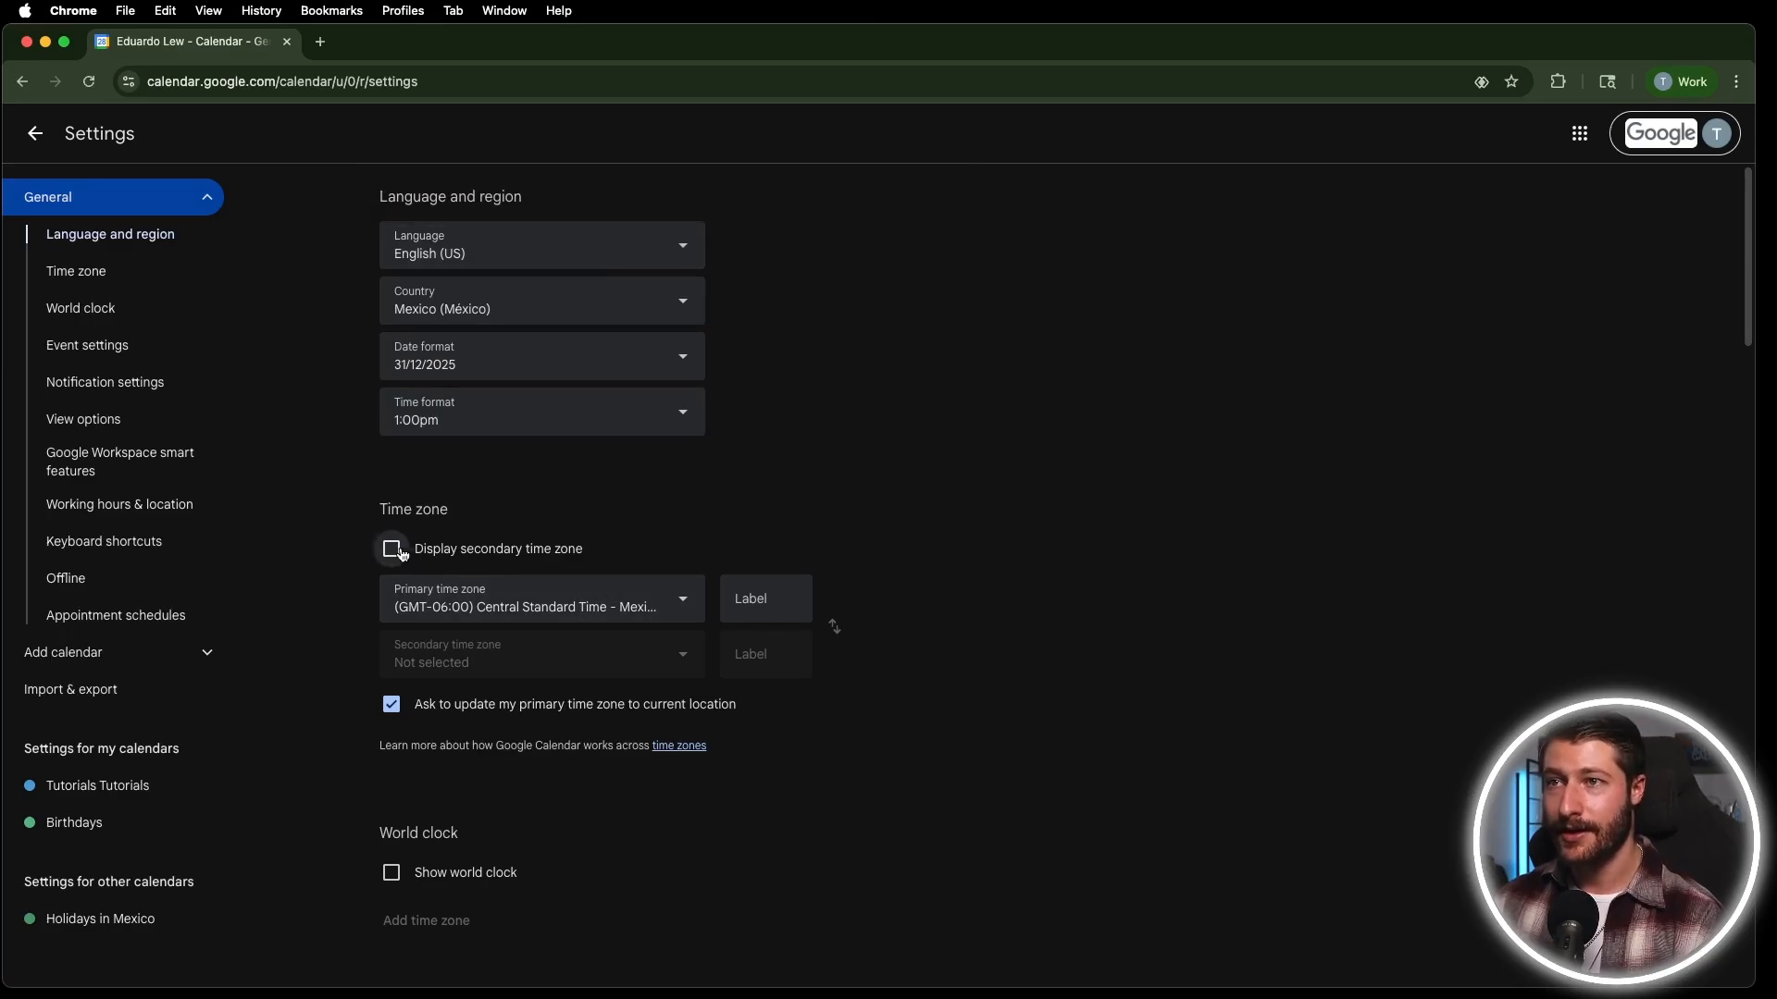
pyautogui.click(522, 638)
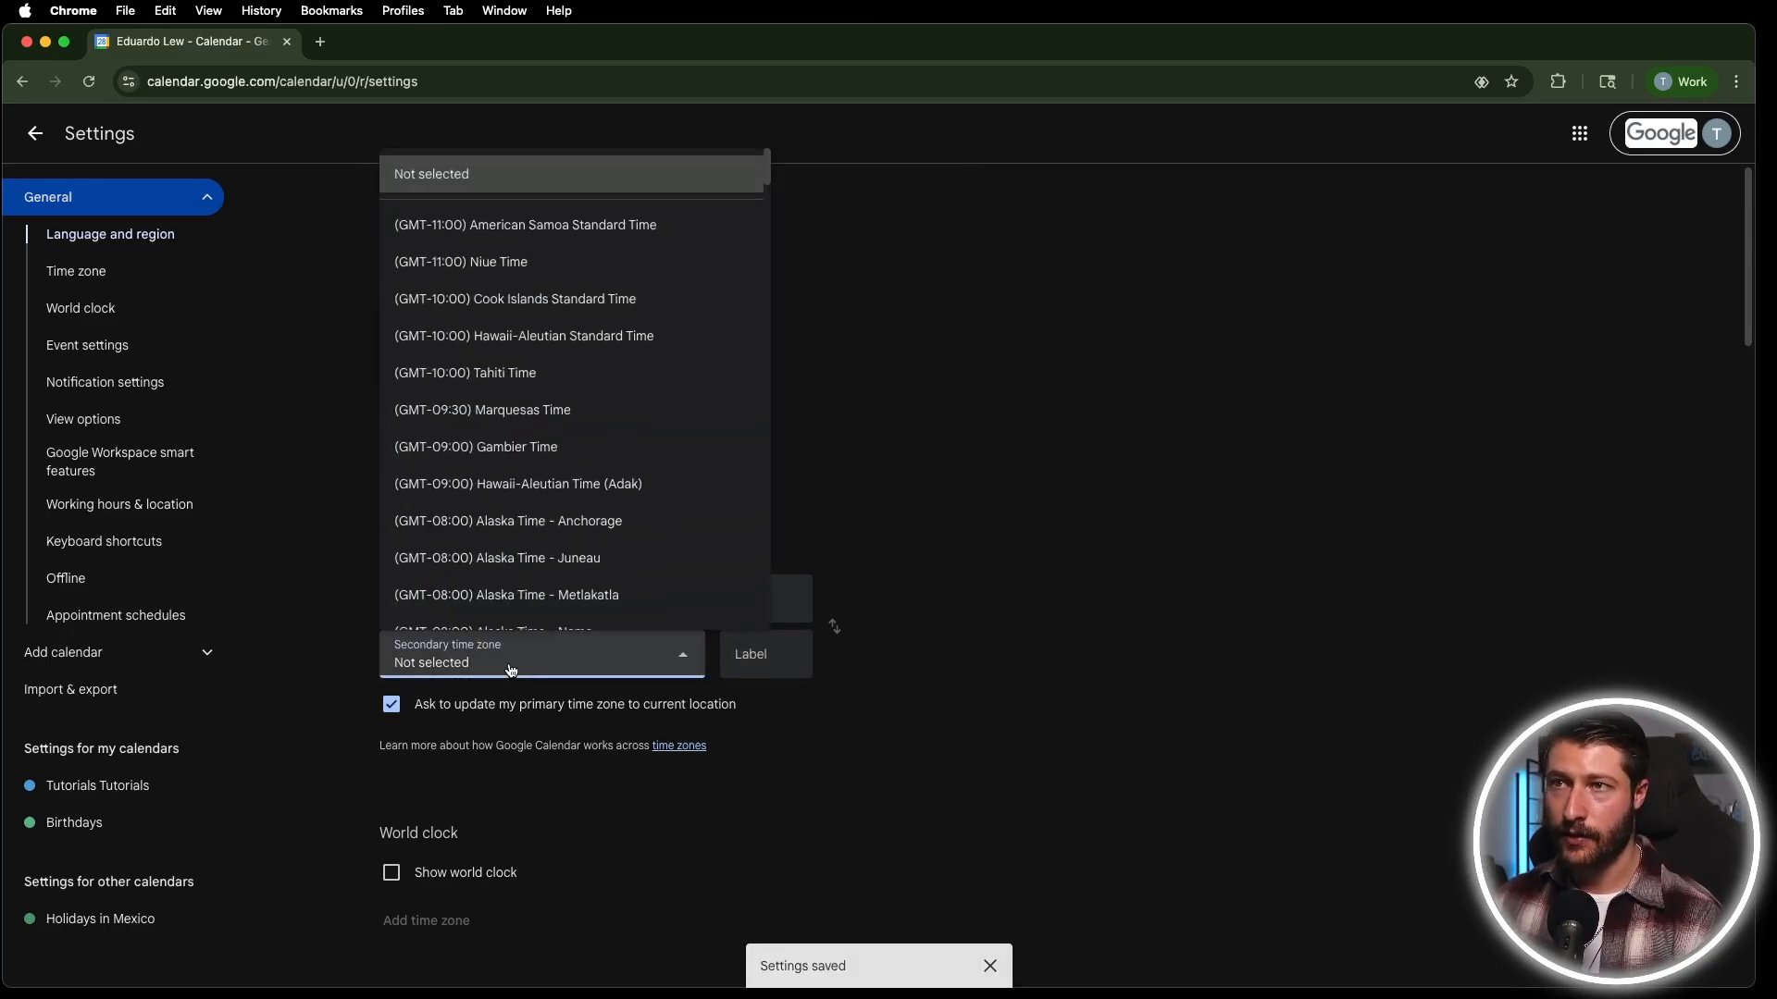
pyautogui.scroll(-8, 630, 389)
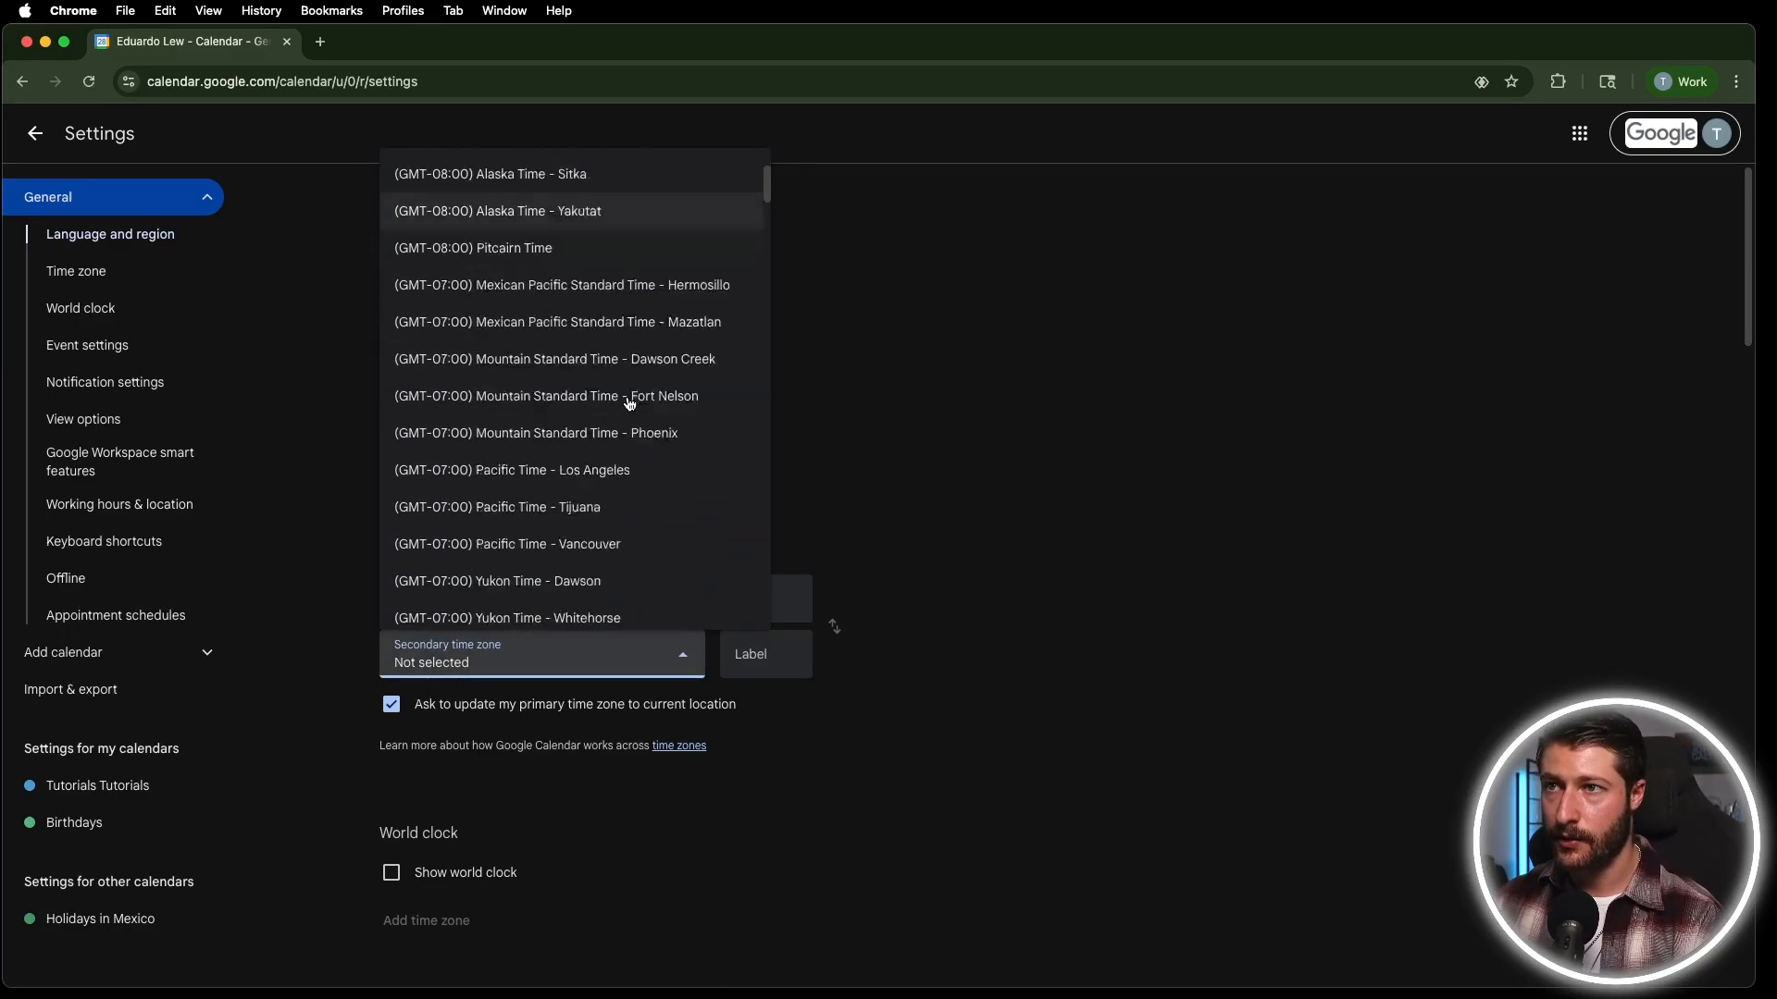
pyautogui.scroll(2, 597, 315)
pyautogui.click(595, 306)
pyautogui.click(36, 133)
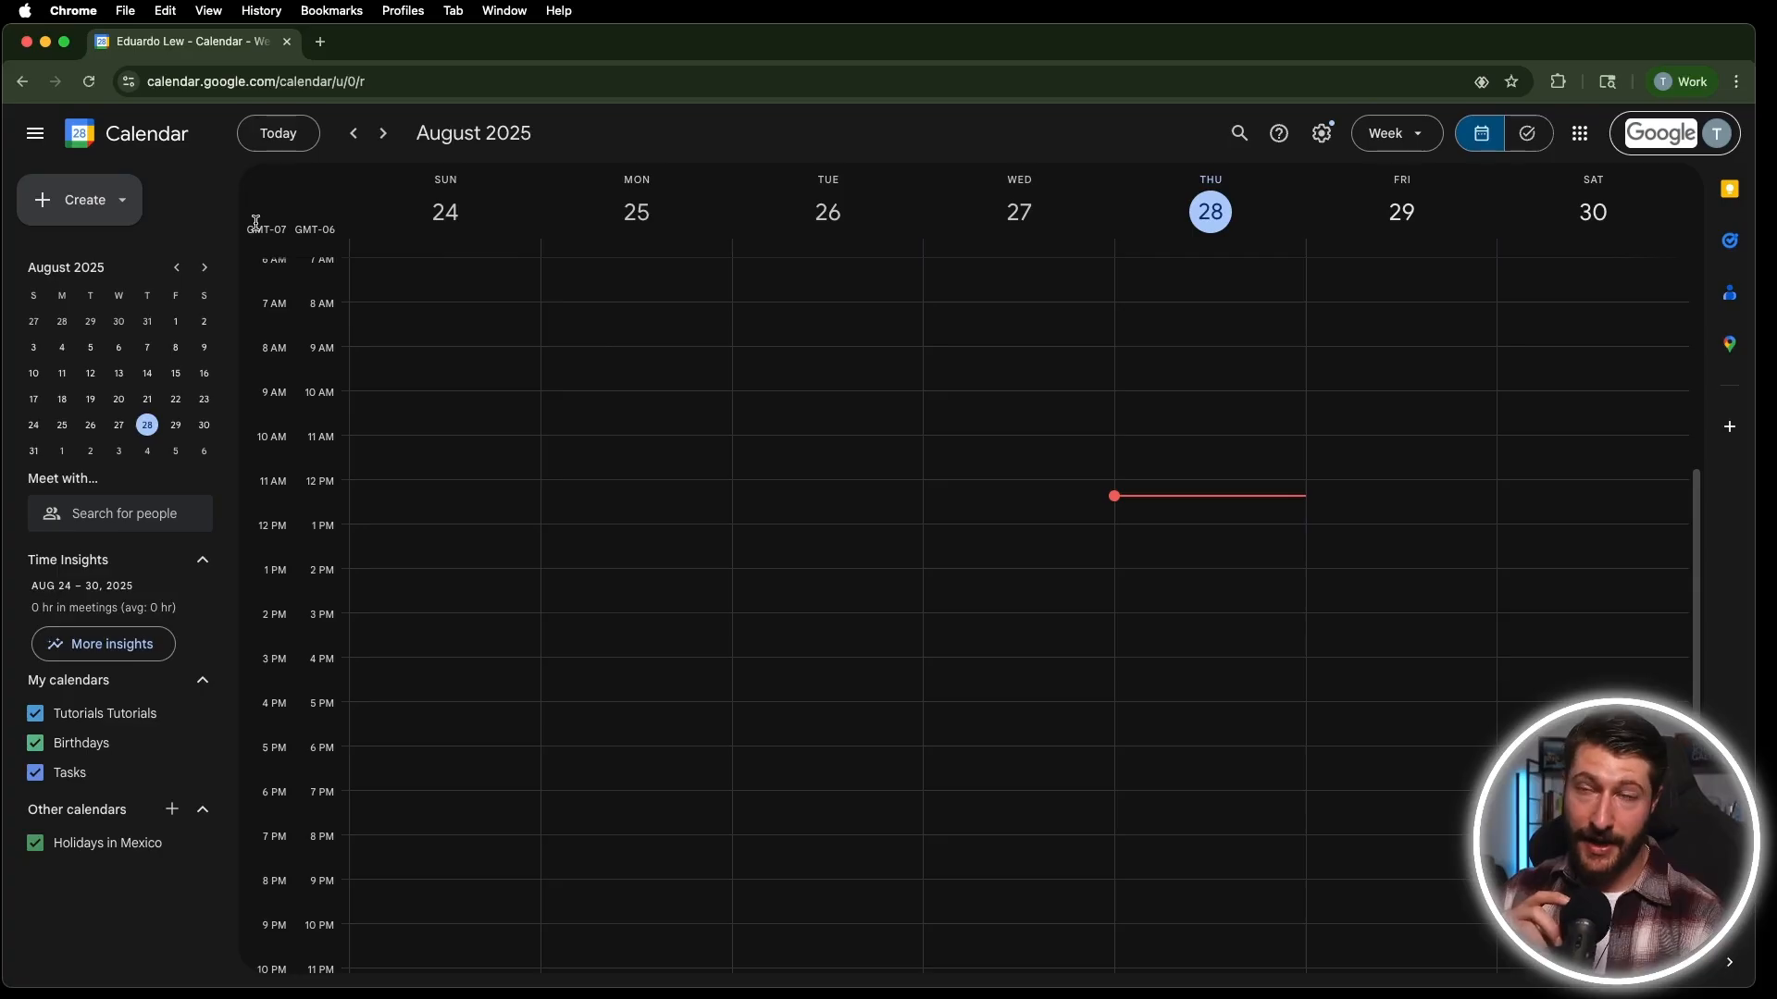
# Reopen the calendar settings and change the secondary time zone to (GMT-04:00) Eastern Time - New York.
pyautogui.click(1322, 133)
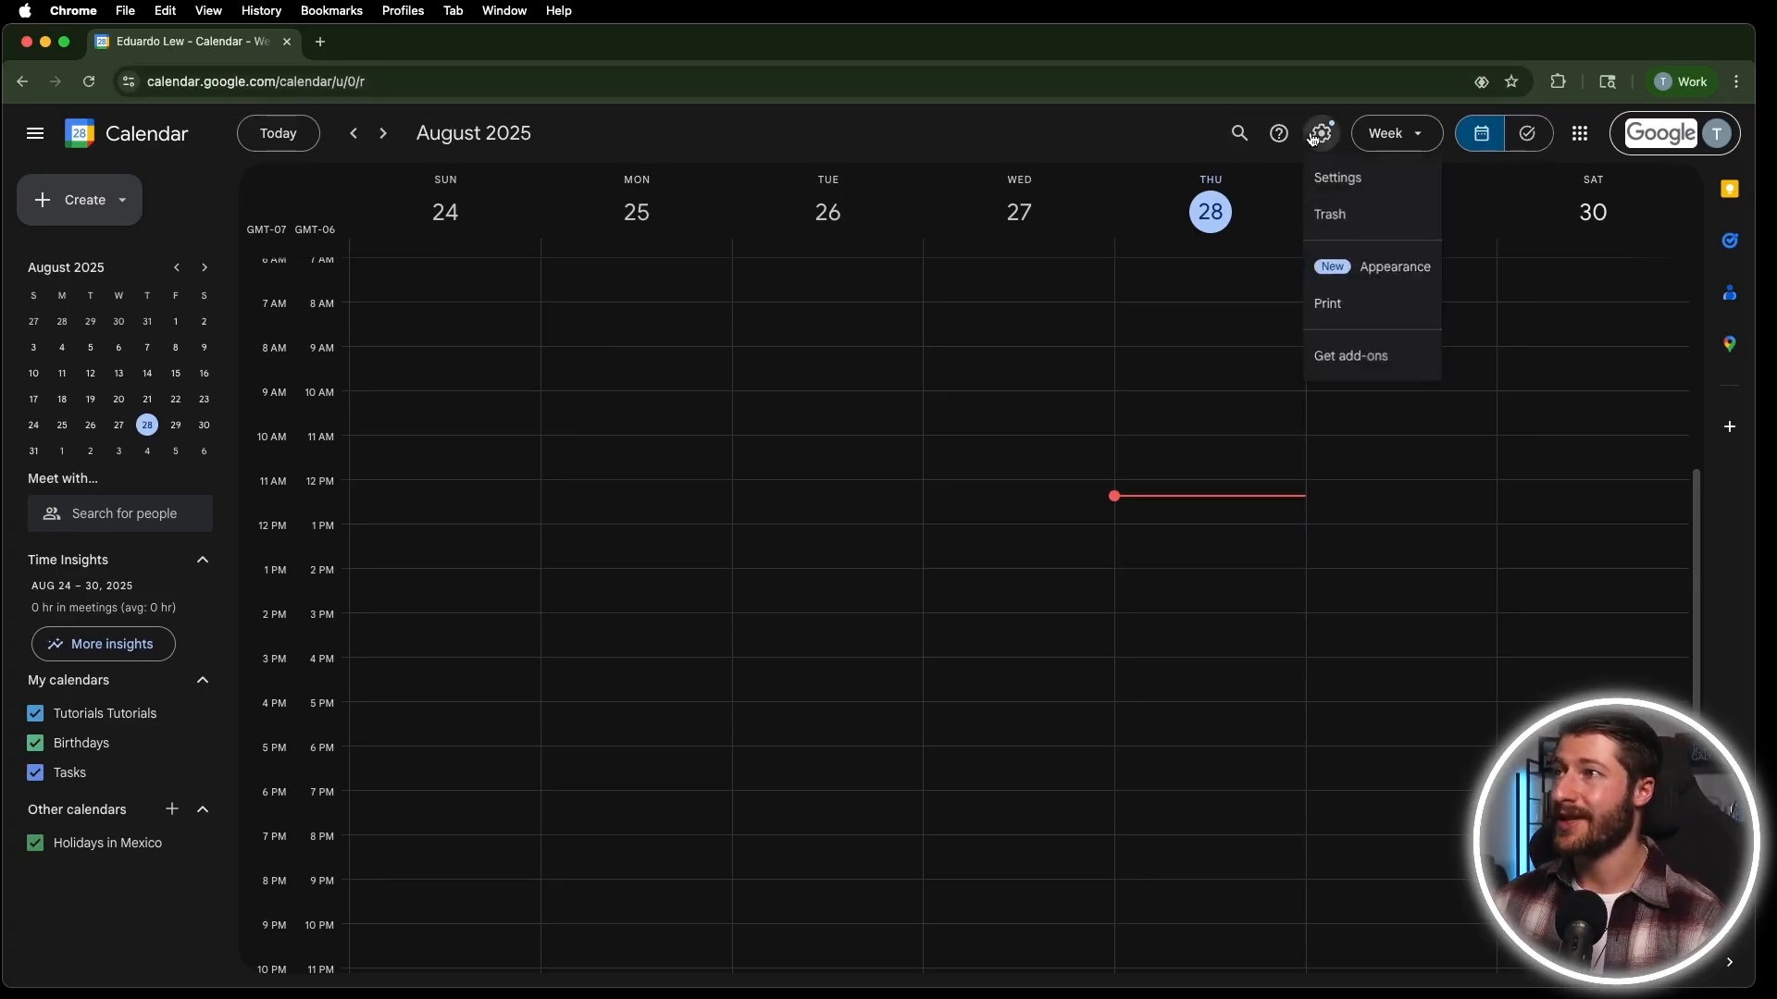
pyautogui.click(1377, 185)
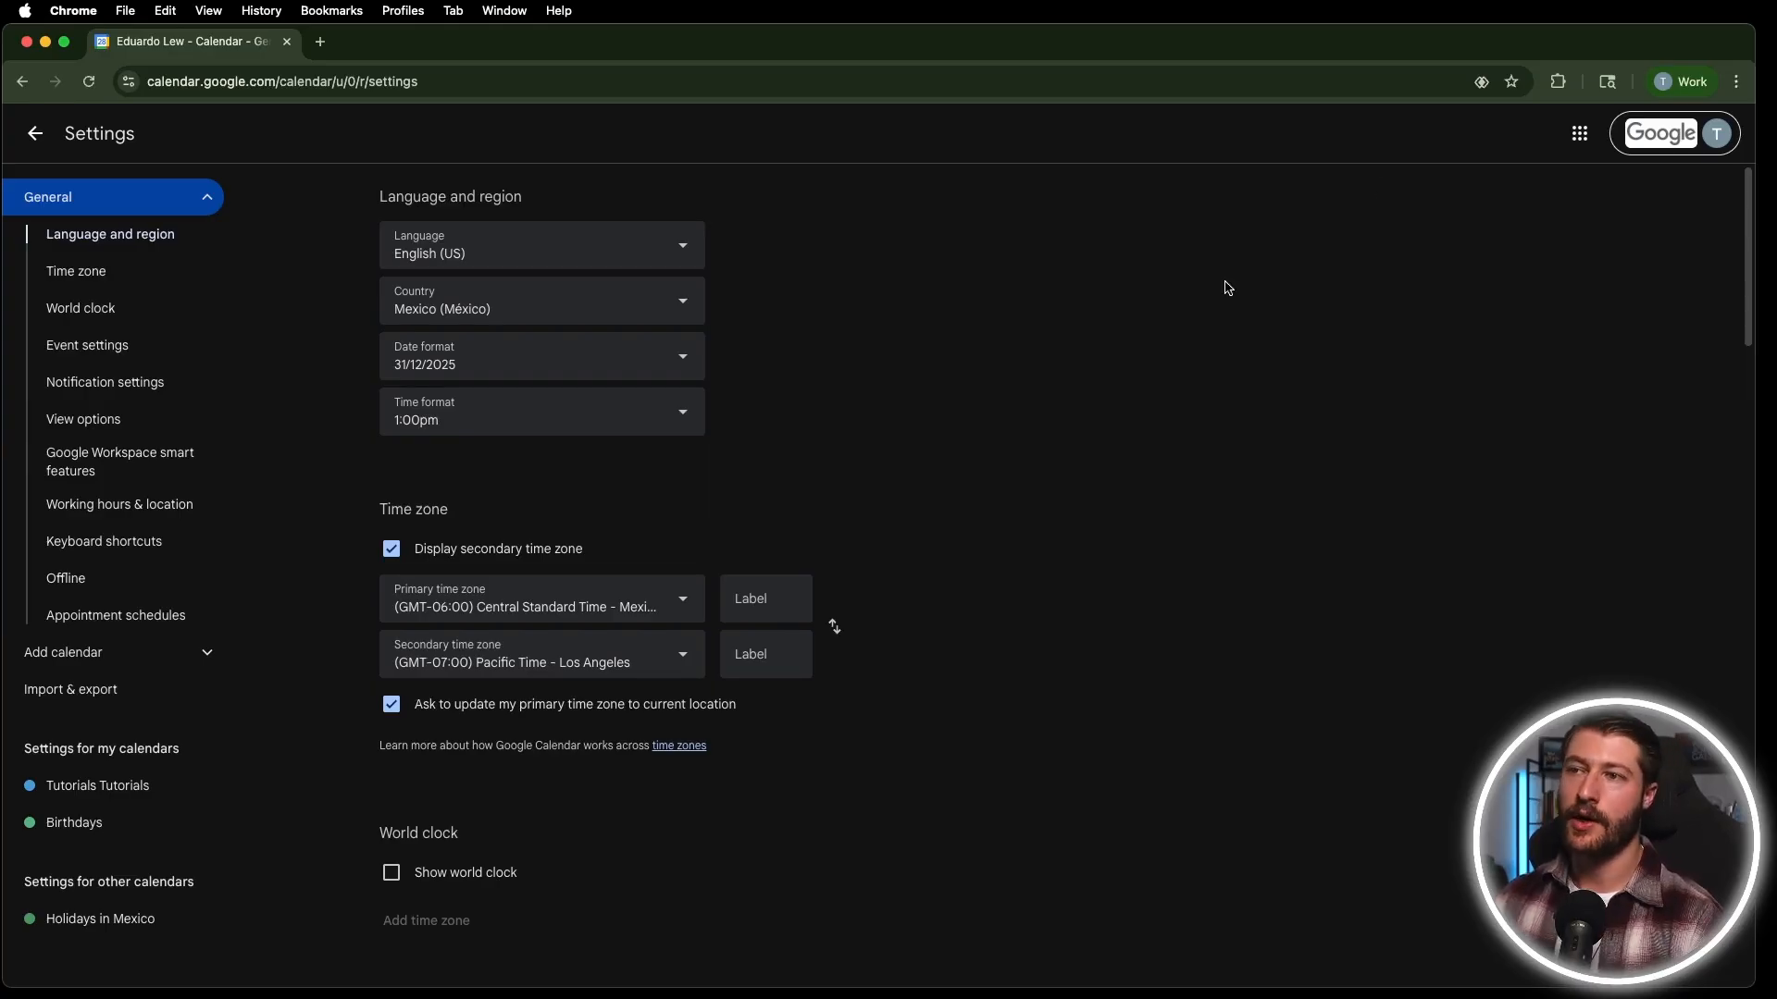
pyautogui.click(687, 657)
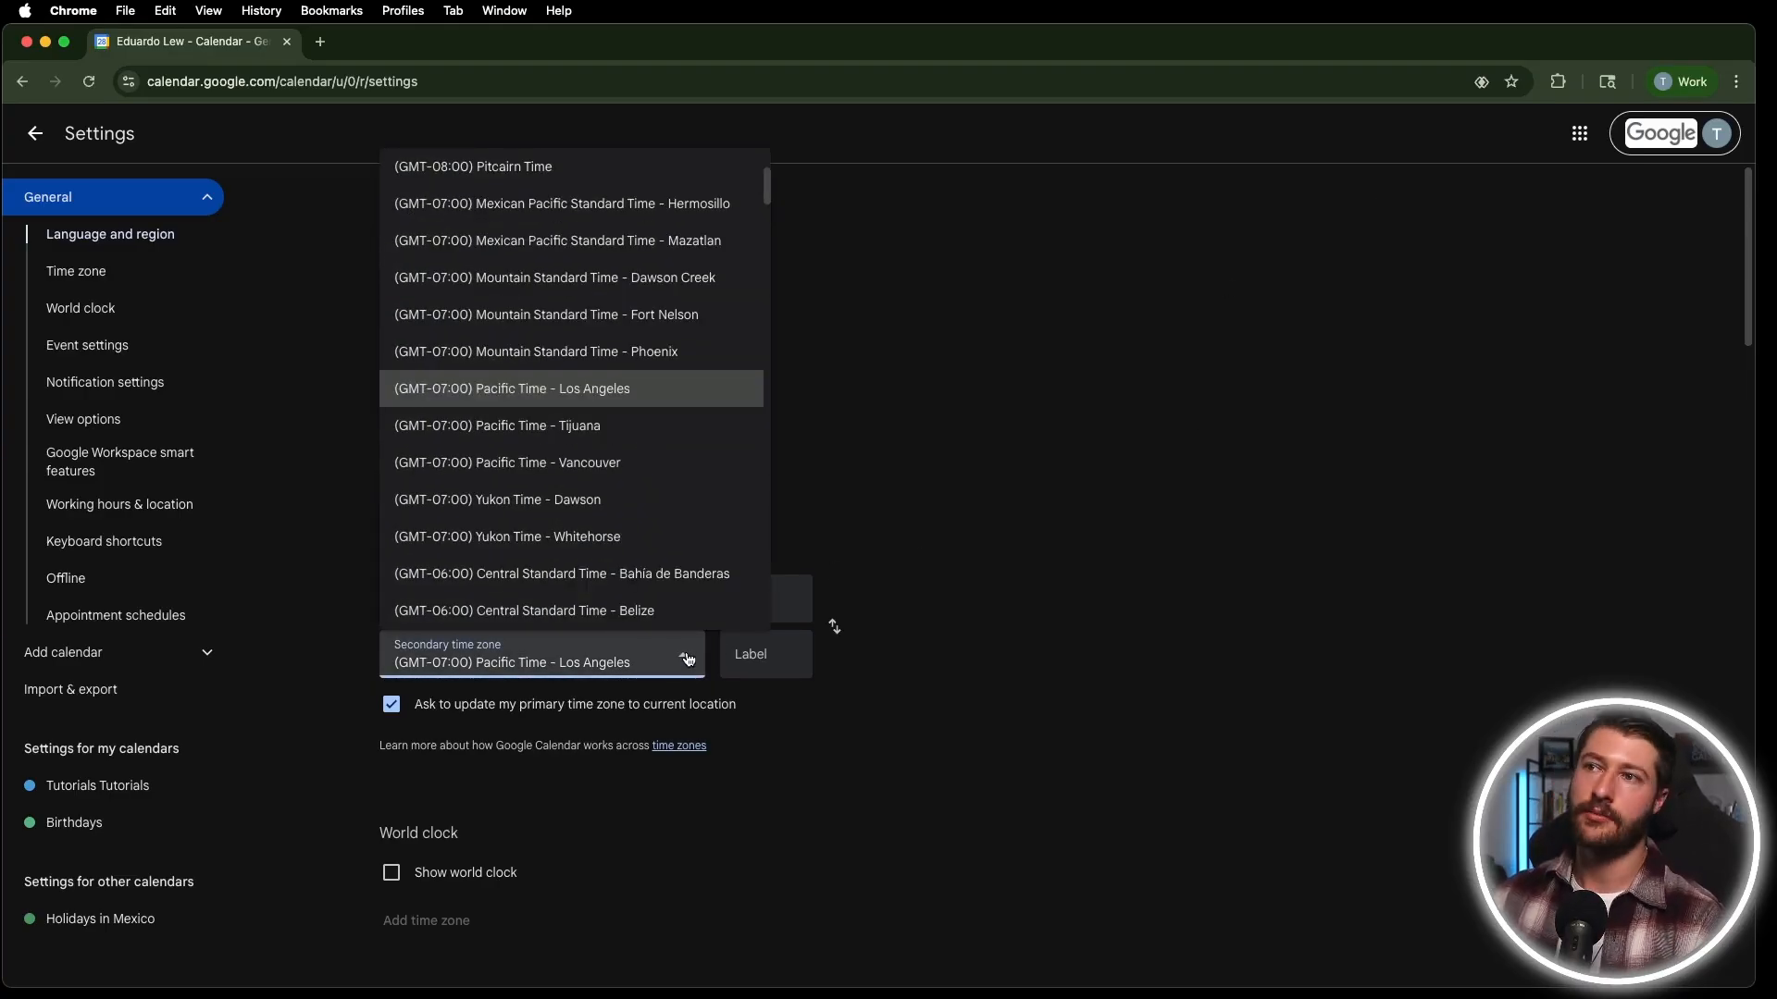
pyautogui.scroll(-4, 692, 472)
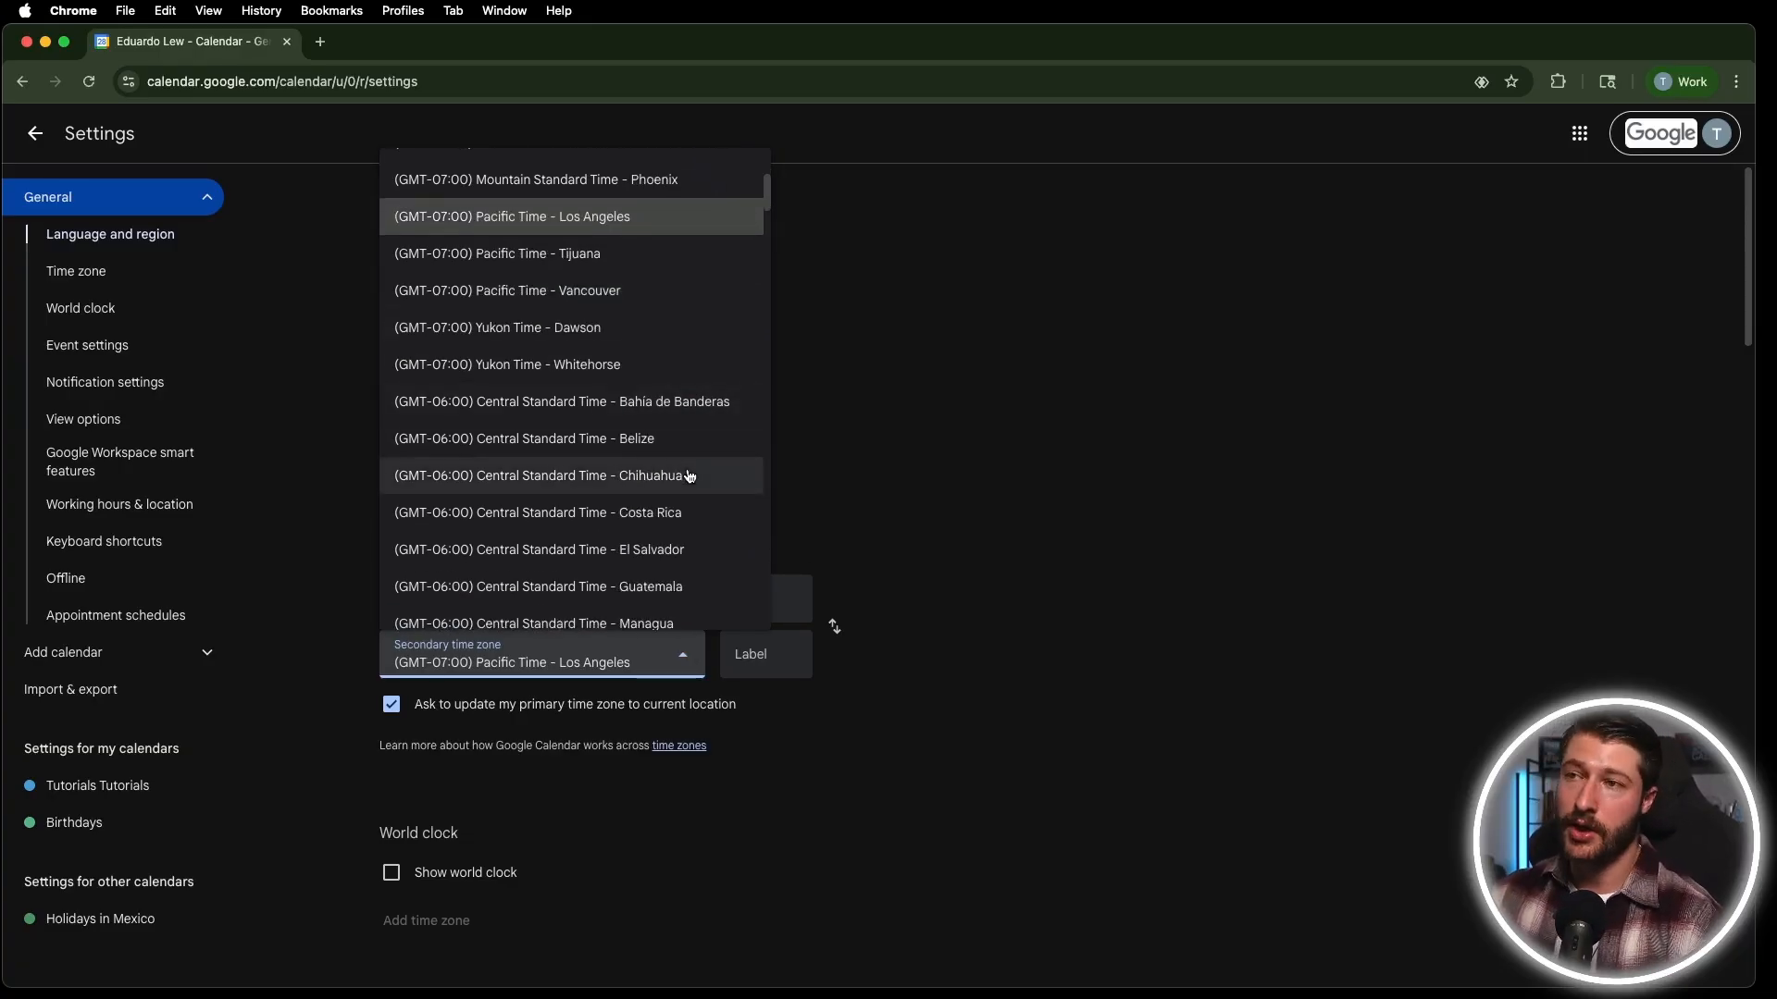
pyautogui.scroll(-4, 692, 476)
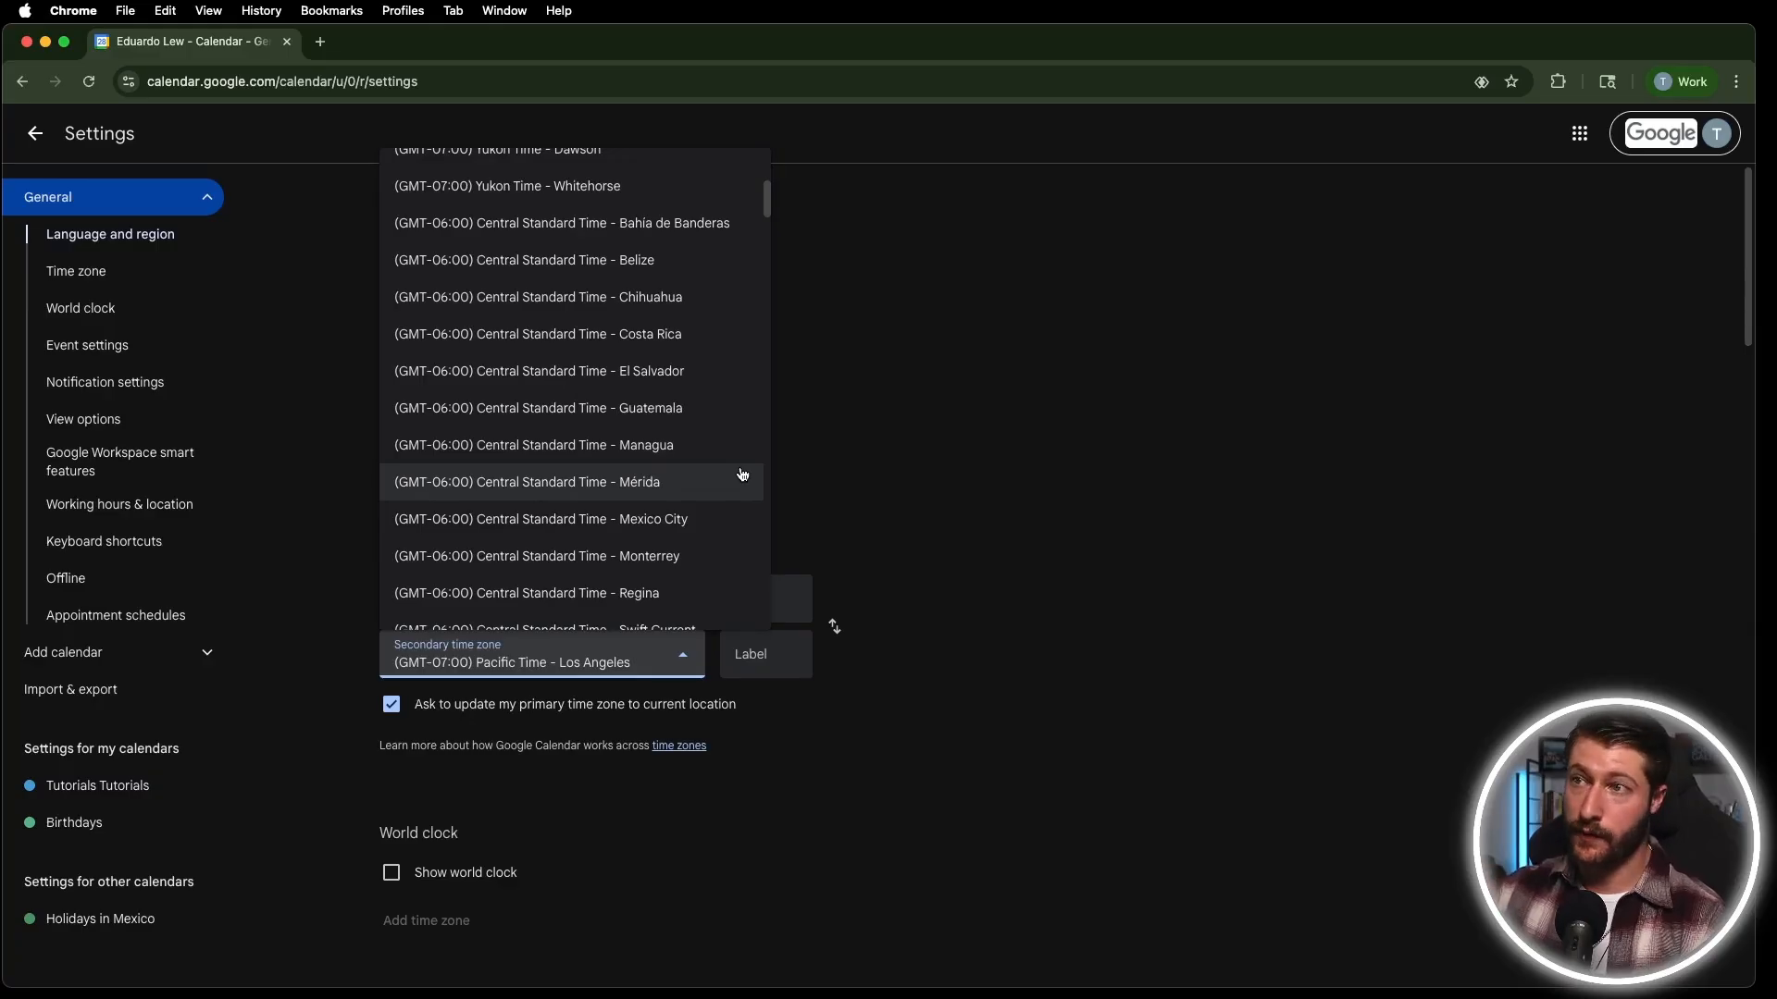
pyautogui.scroll(-12, 697, 487)
pyautogui.scroll(-6, 671, 490)
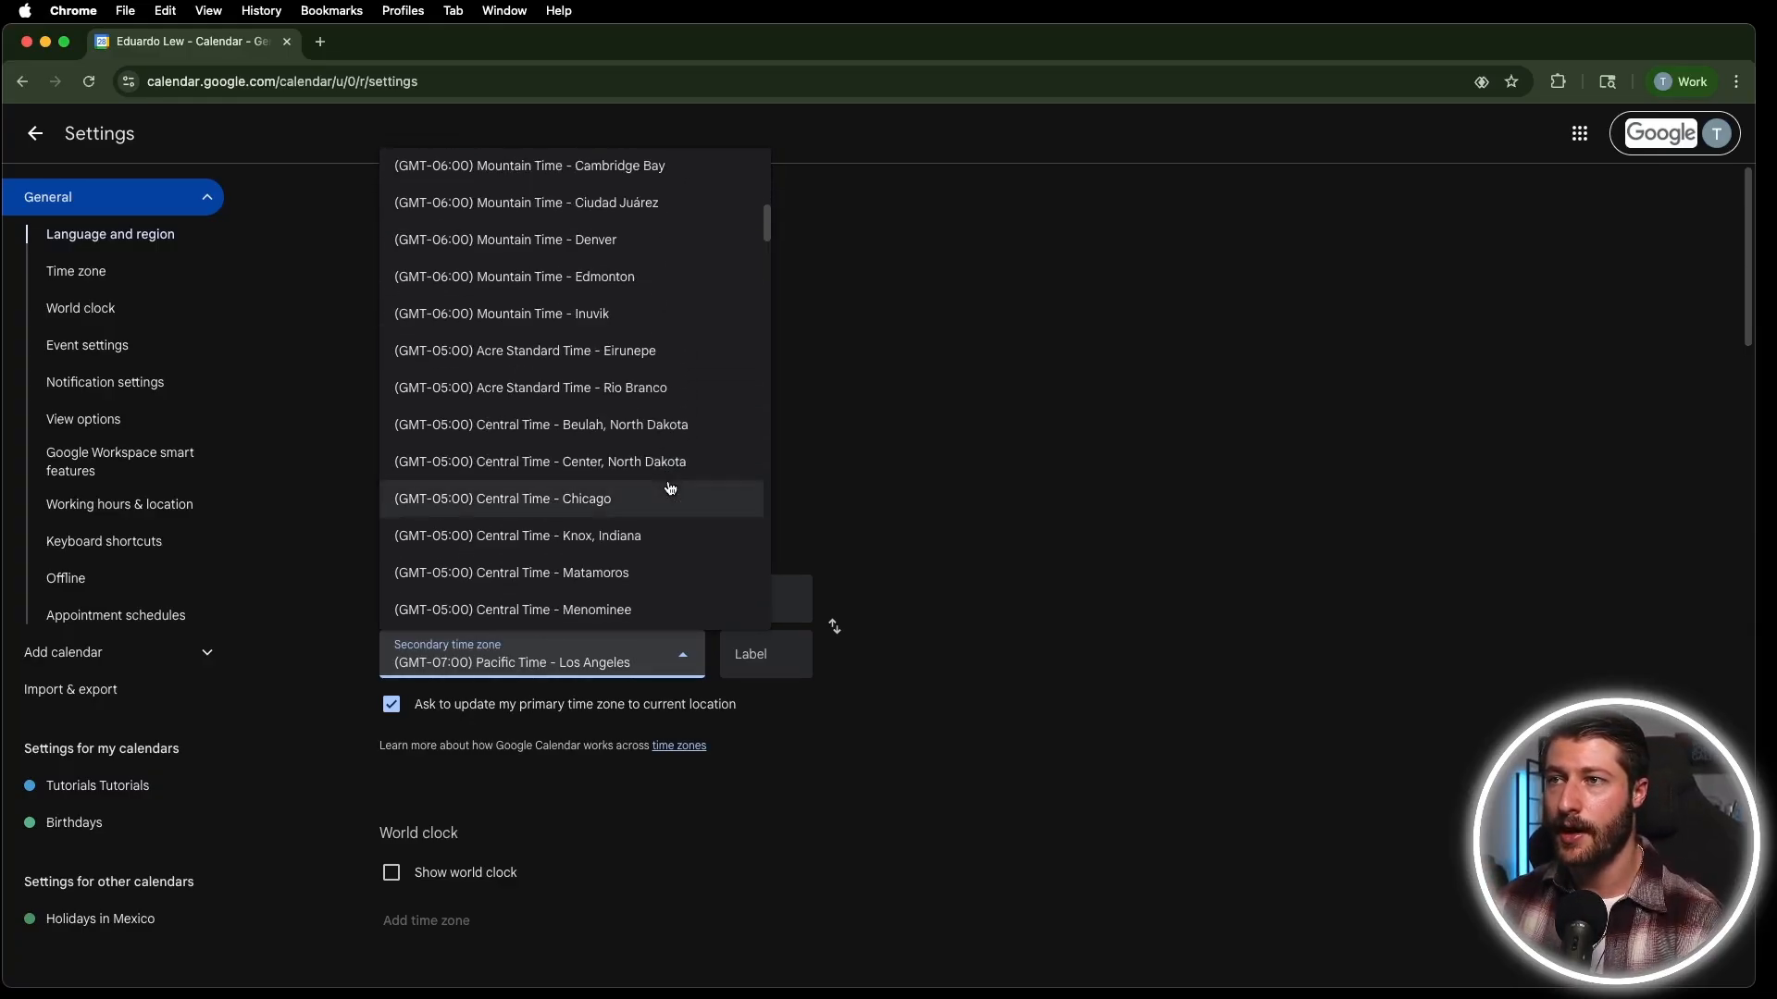
pyautogui.scroll(-4, 671, 489)
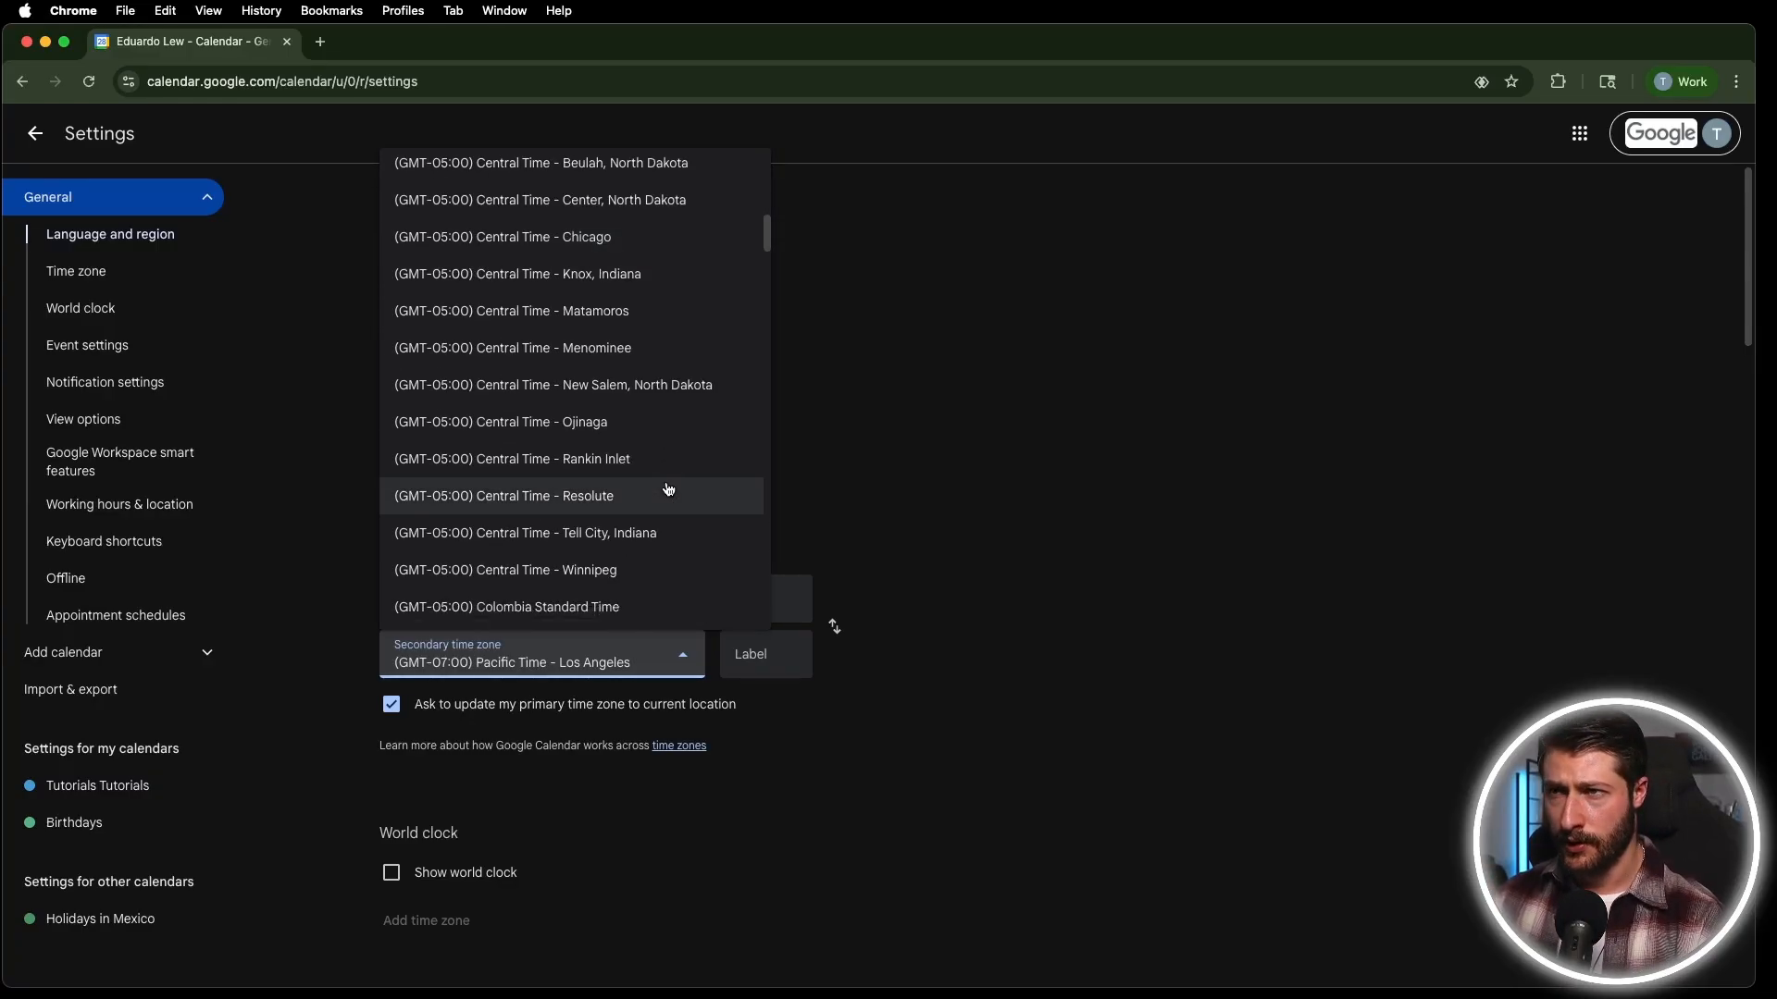
pyautogui.scroll(-3, 668, 490)
pyautogui.scroll(6, 668, 482)
pyautogui.scroll(-10, 672, 481)
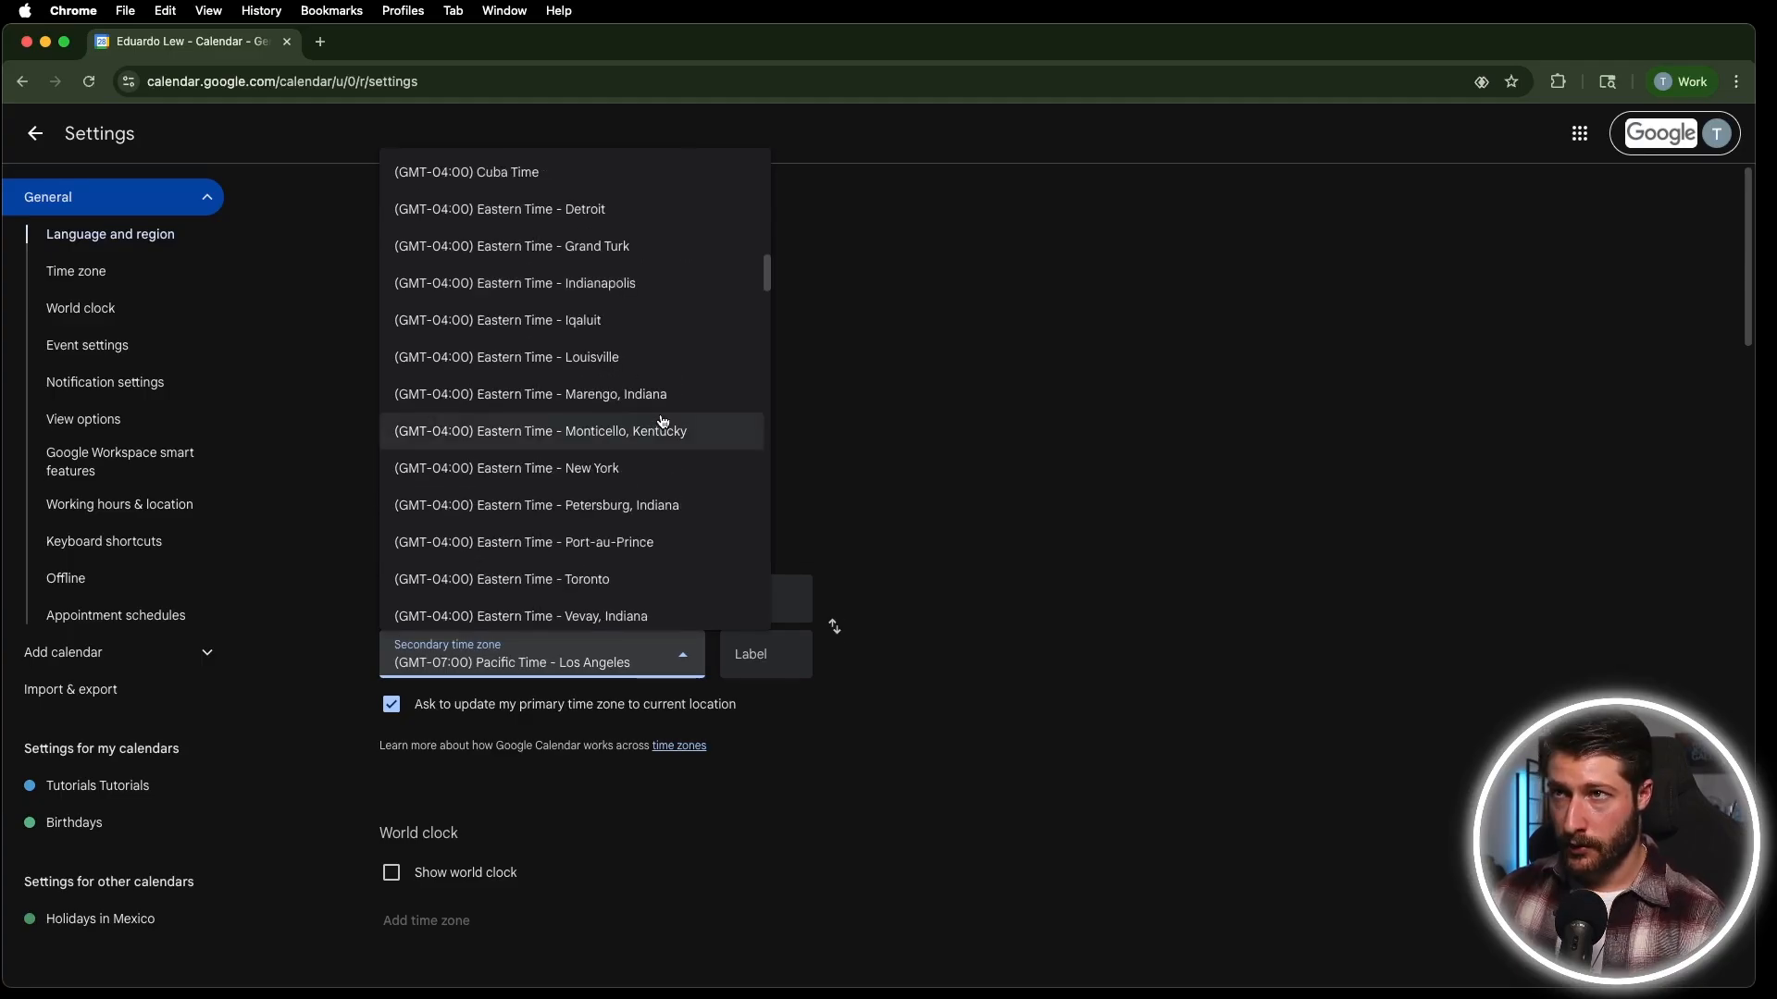
pyautogui.click(483, 472)
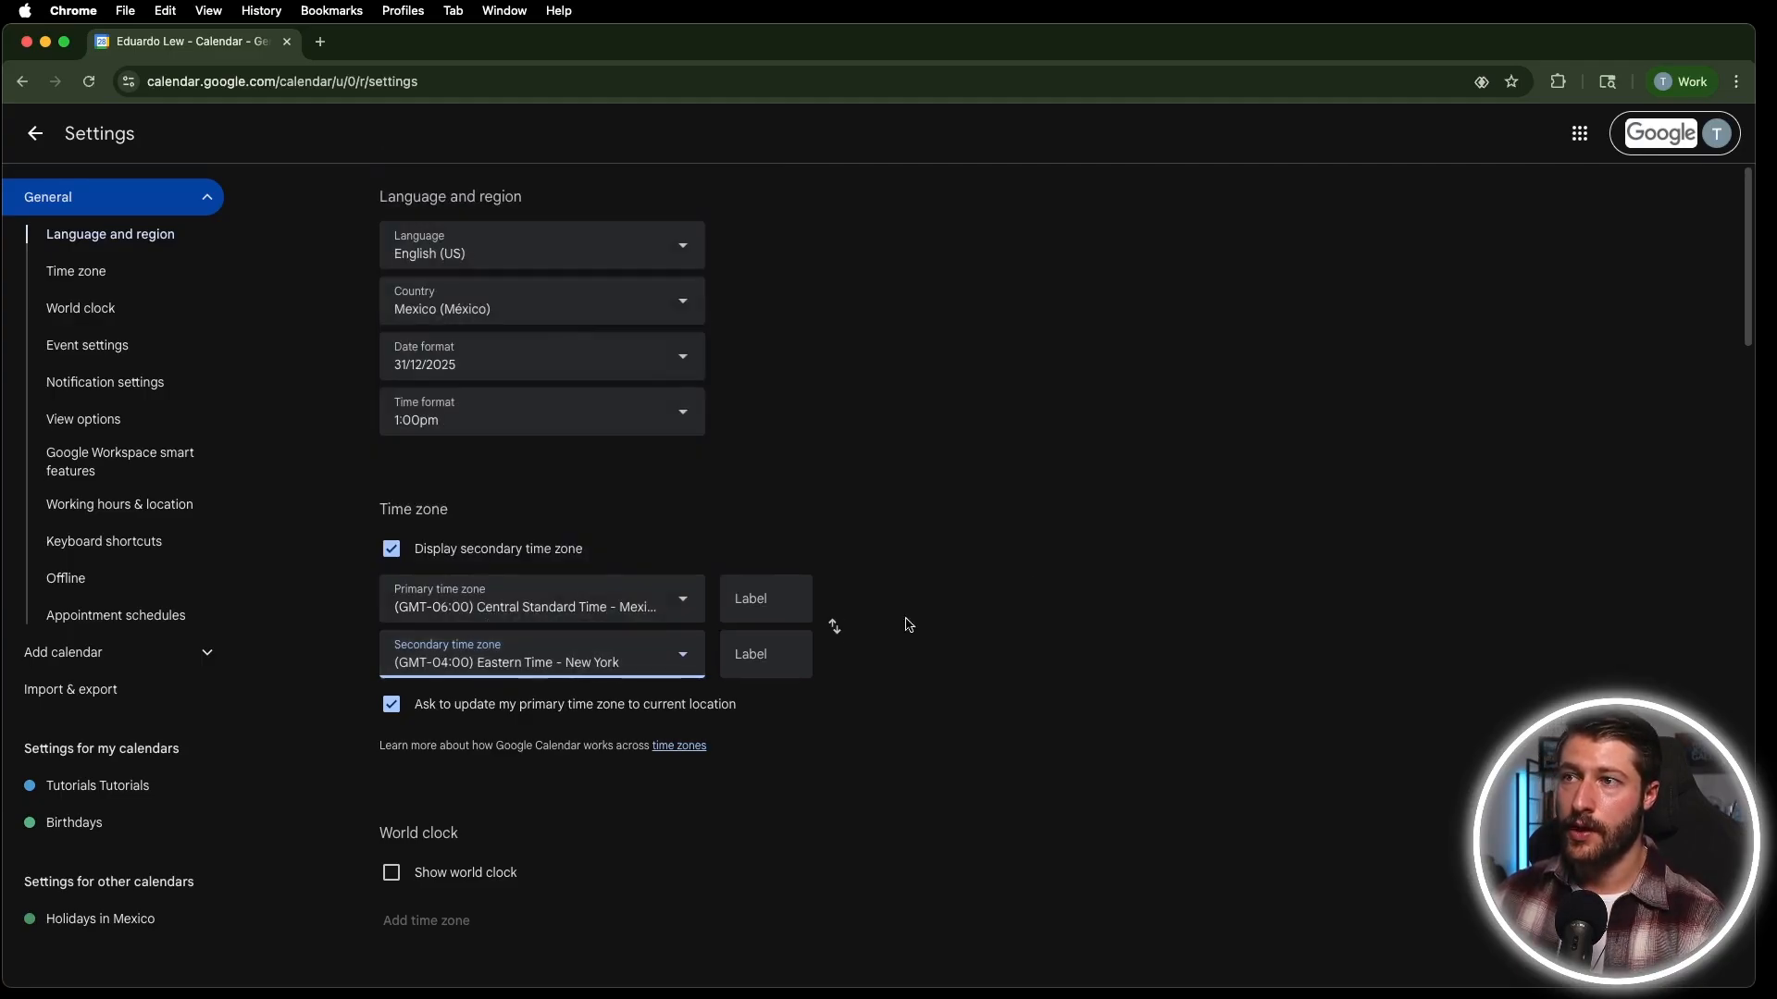
# Label the primary time zone CDMX, leave the secondary time zone's label empty, and return to the calendar's week view.
pyautogui.click(759, 595)
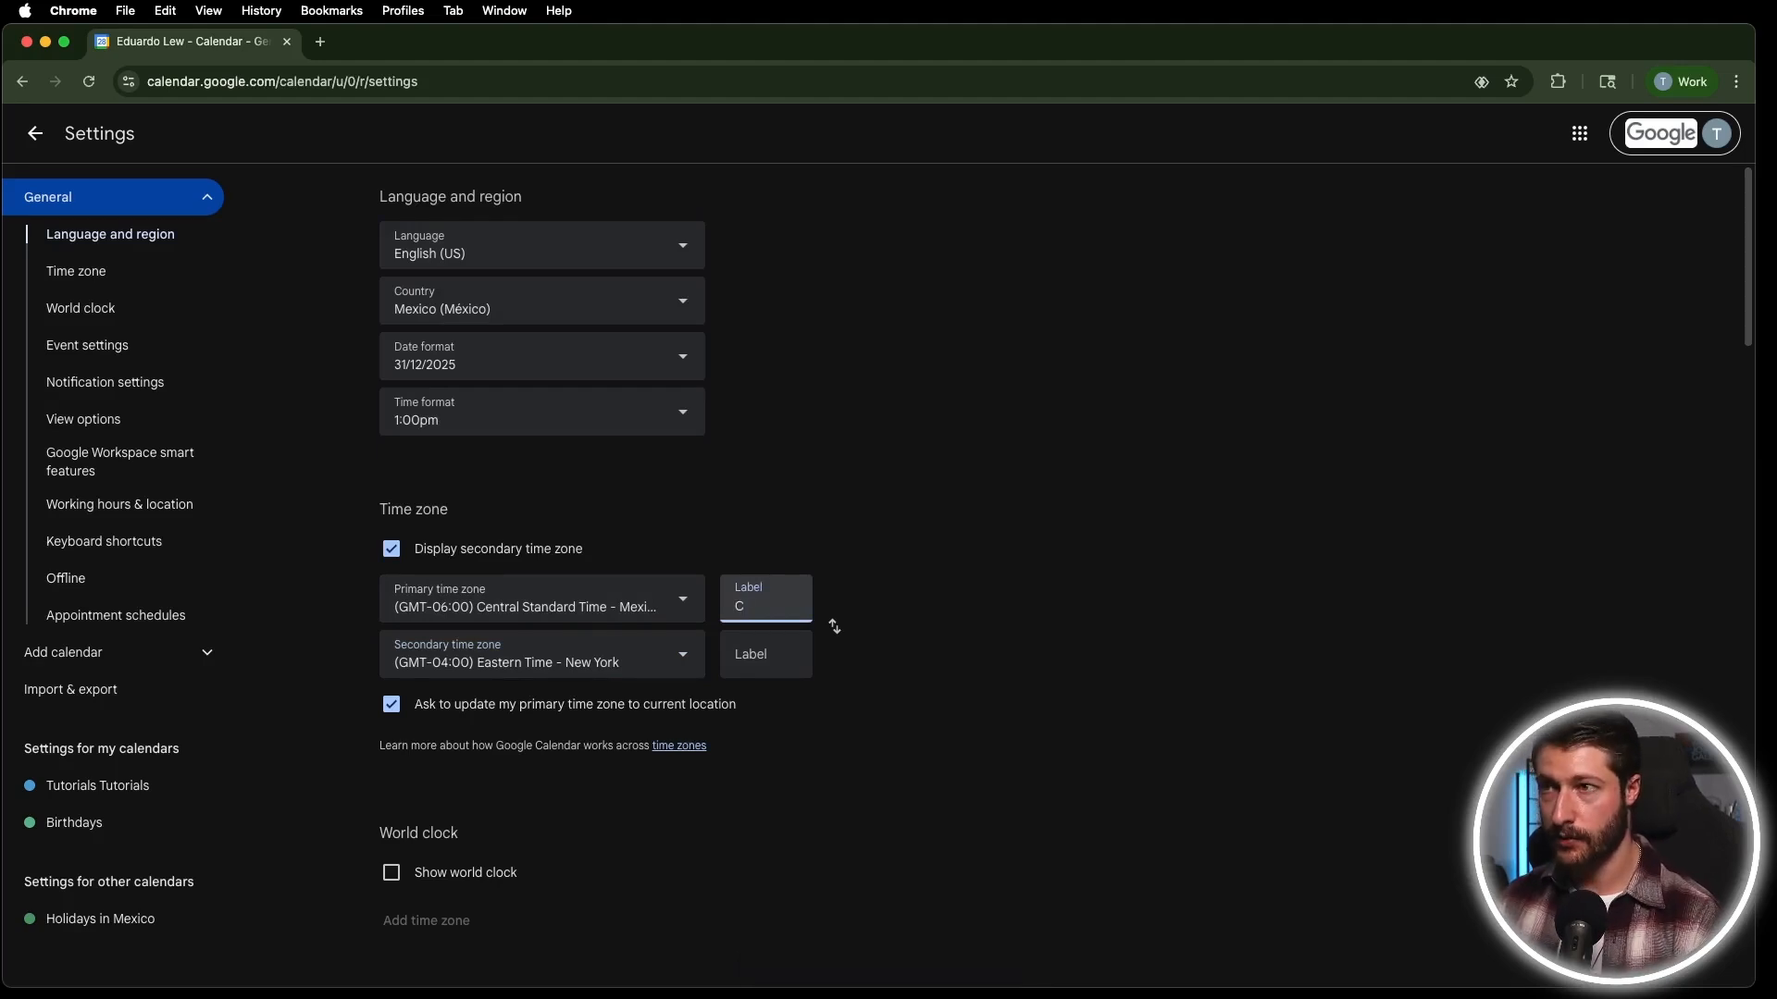
pyautogui.press('Tab')
pyautogui.write('ES')
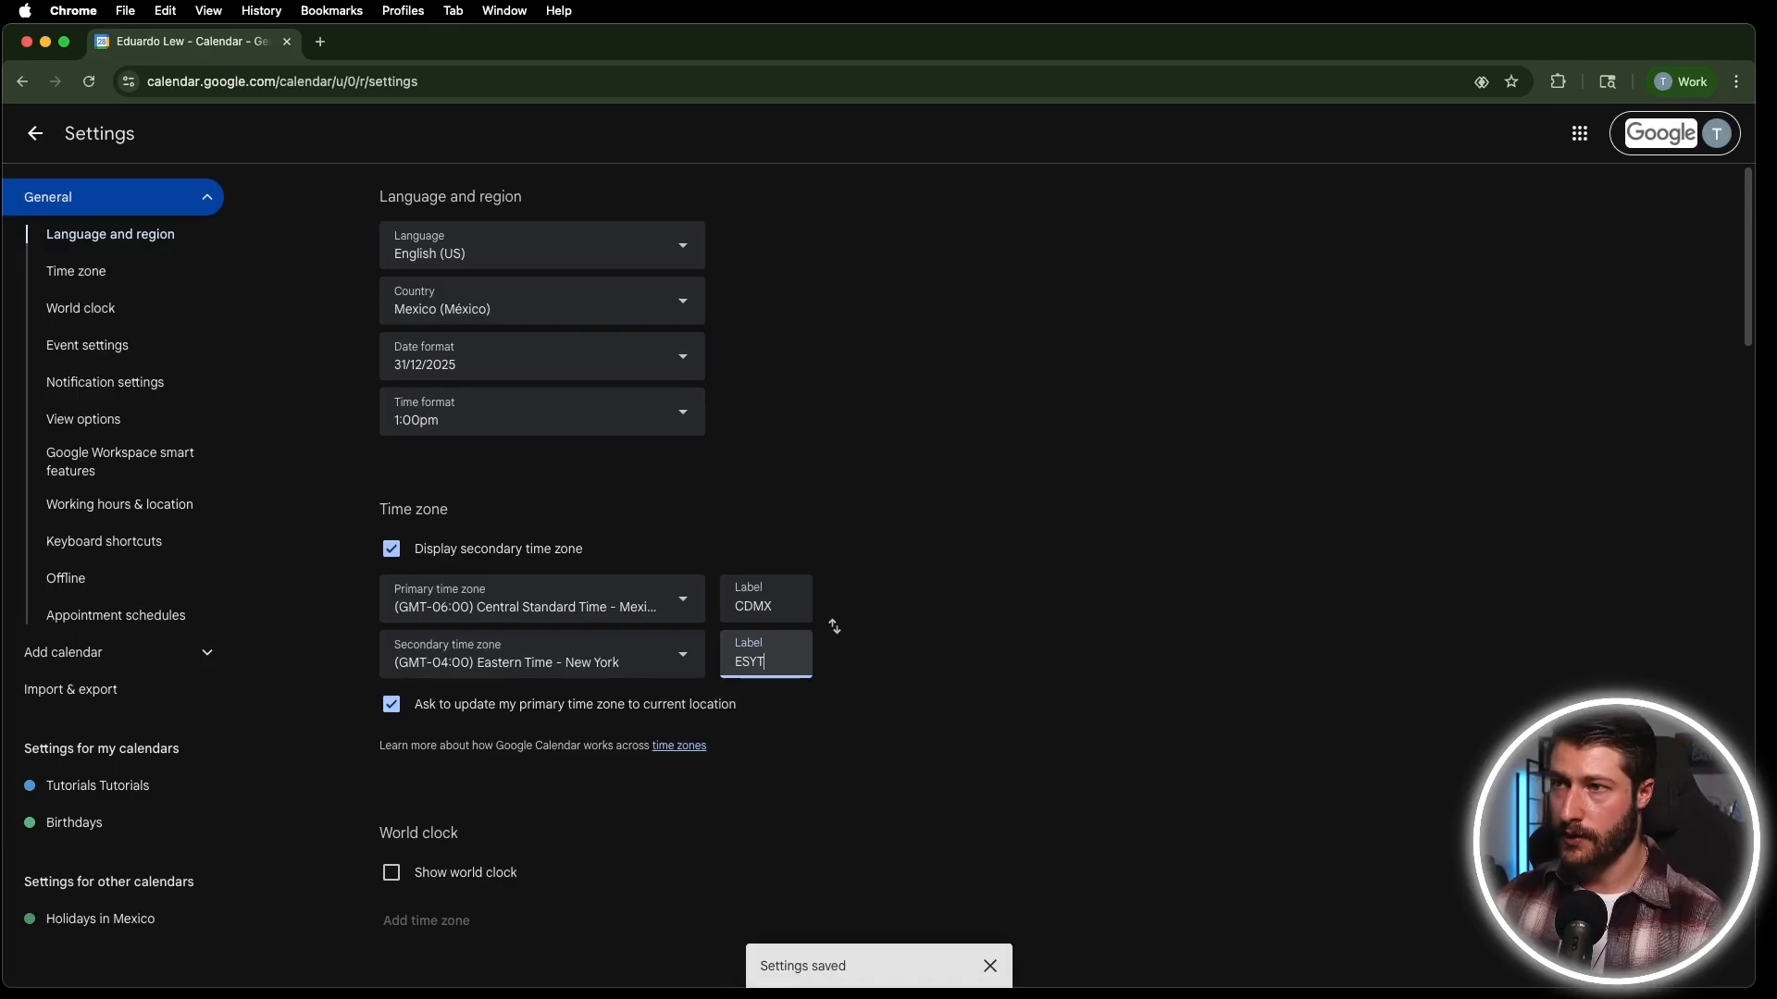
pyautogui.press('BackSpace')
pyautogui.press('BackSpace')
pyautogui.press('BackSpace')
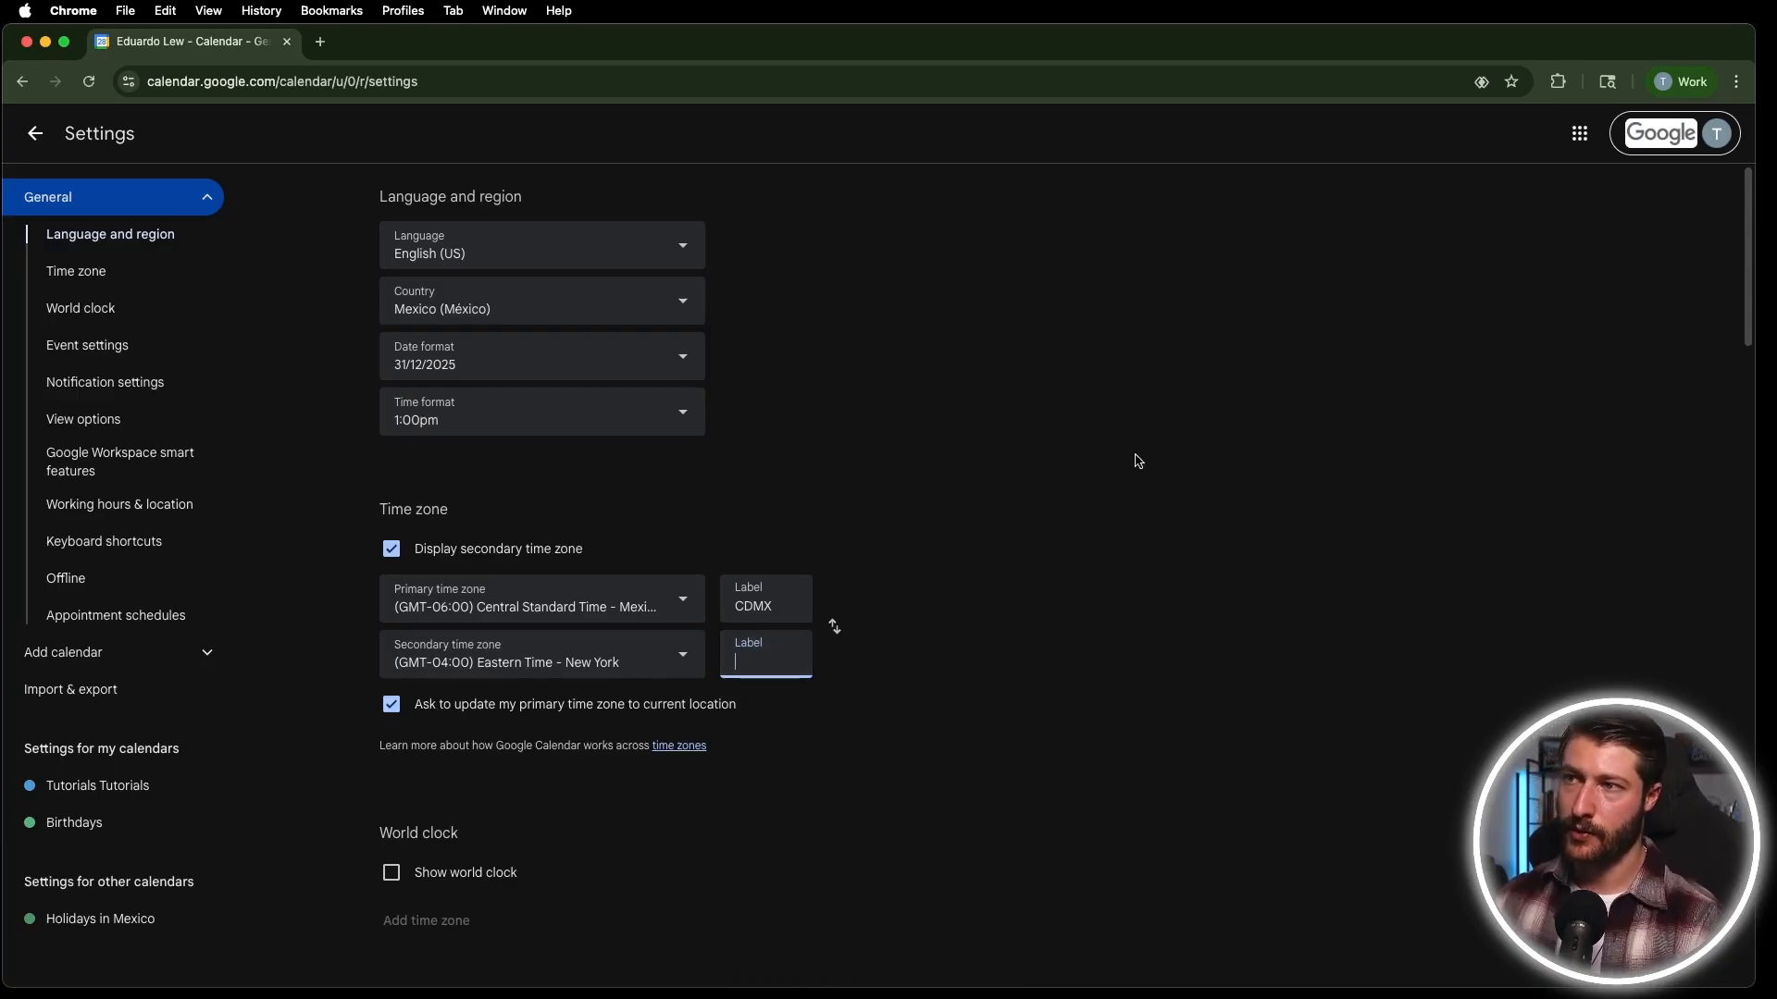
pyautogui.click(36, 134)
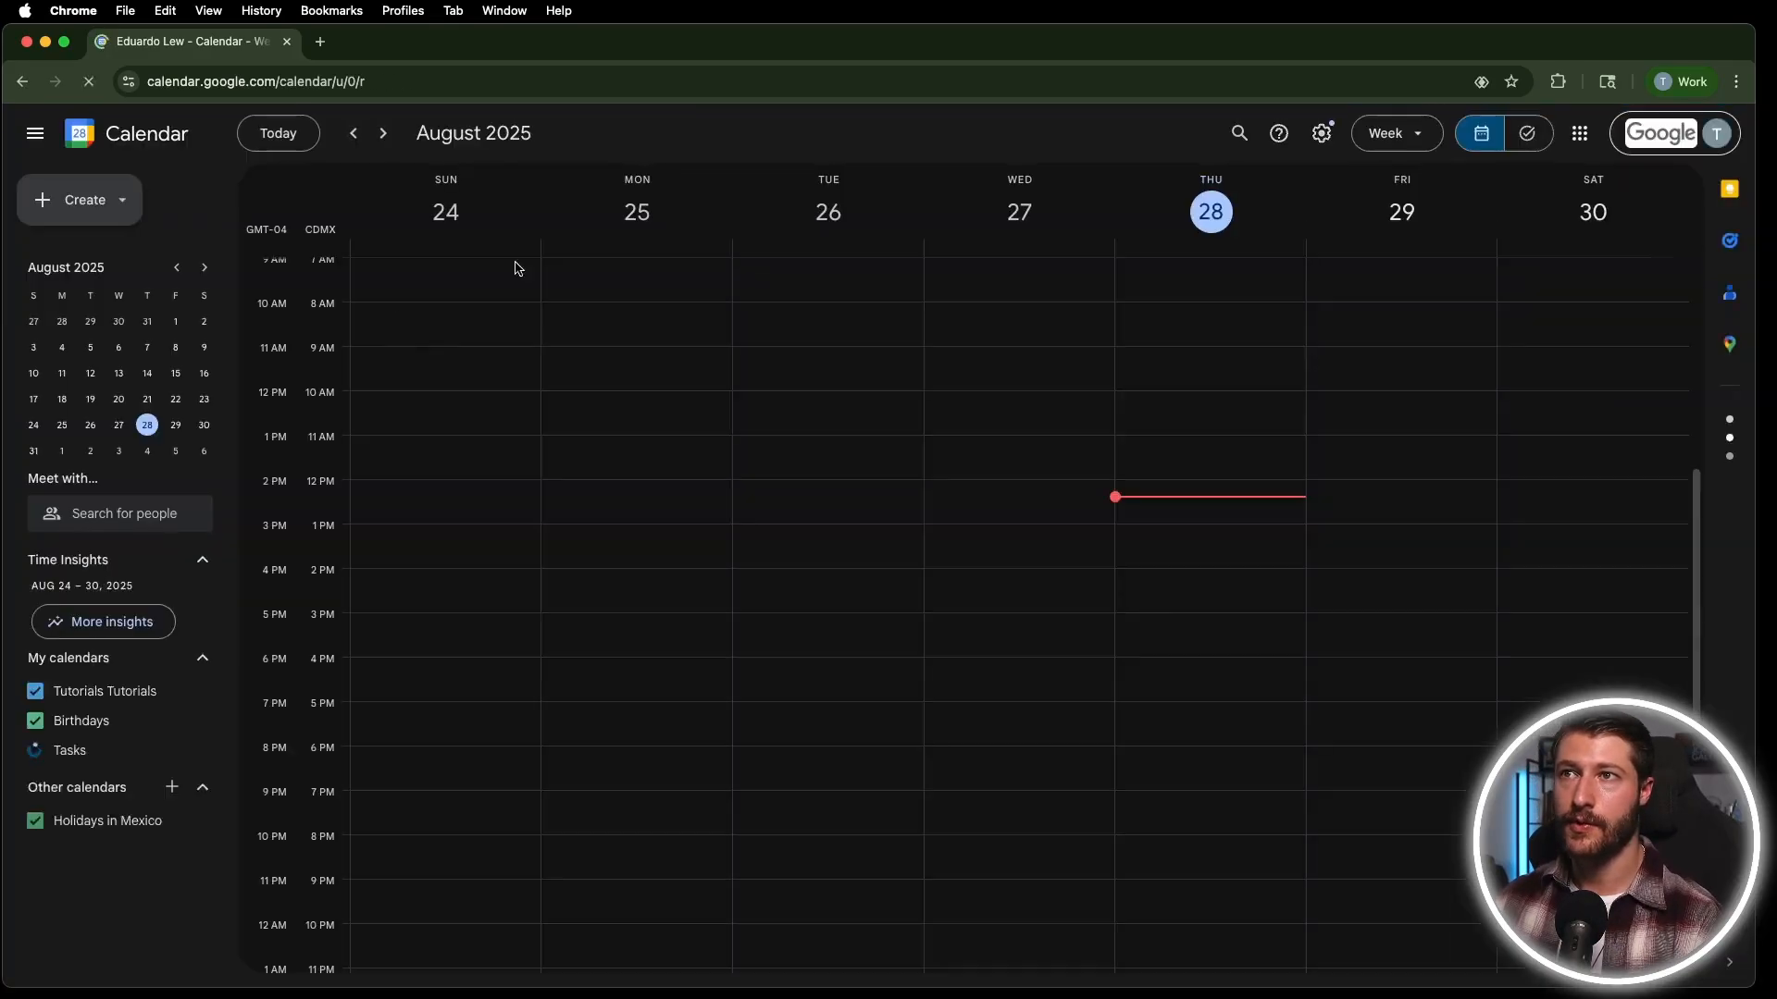
pyautogui.click(380, 226)
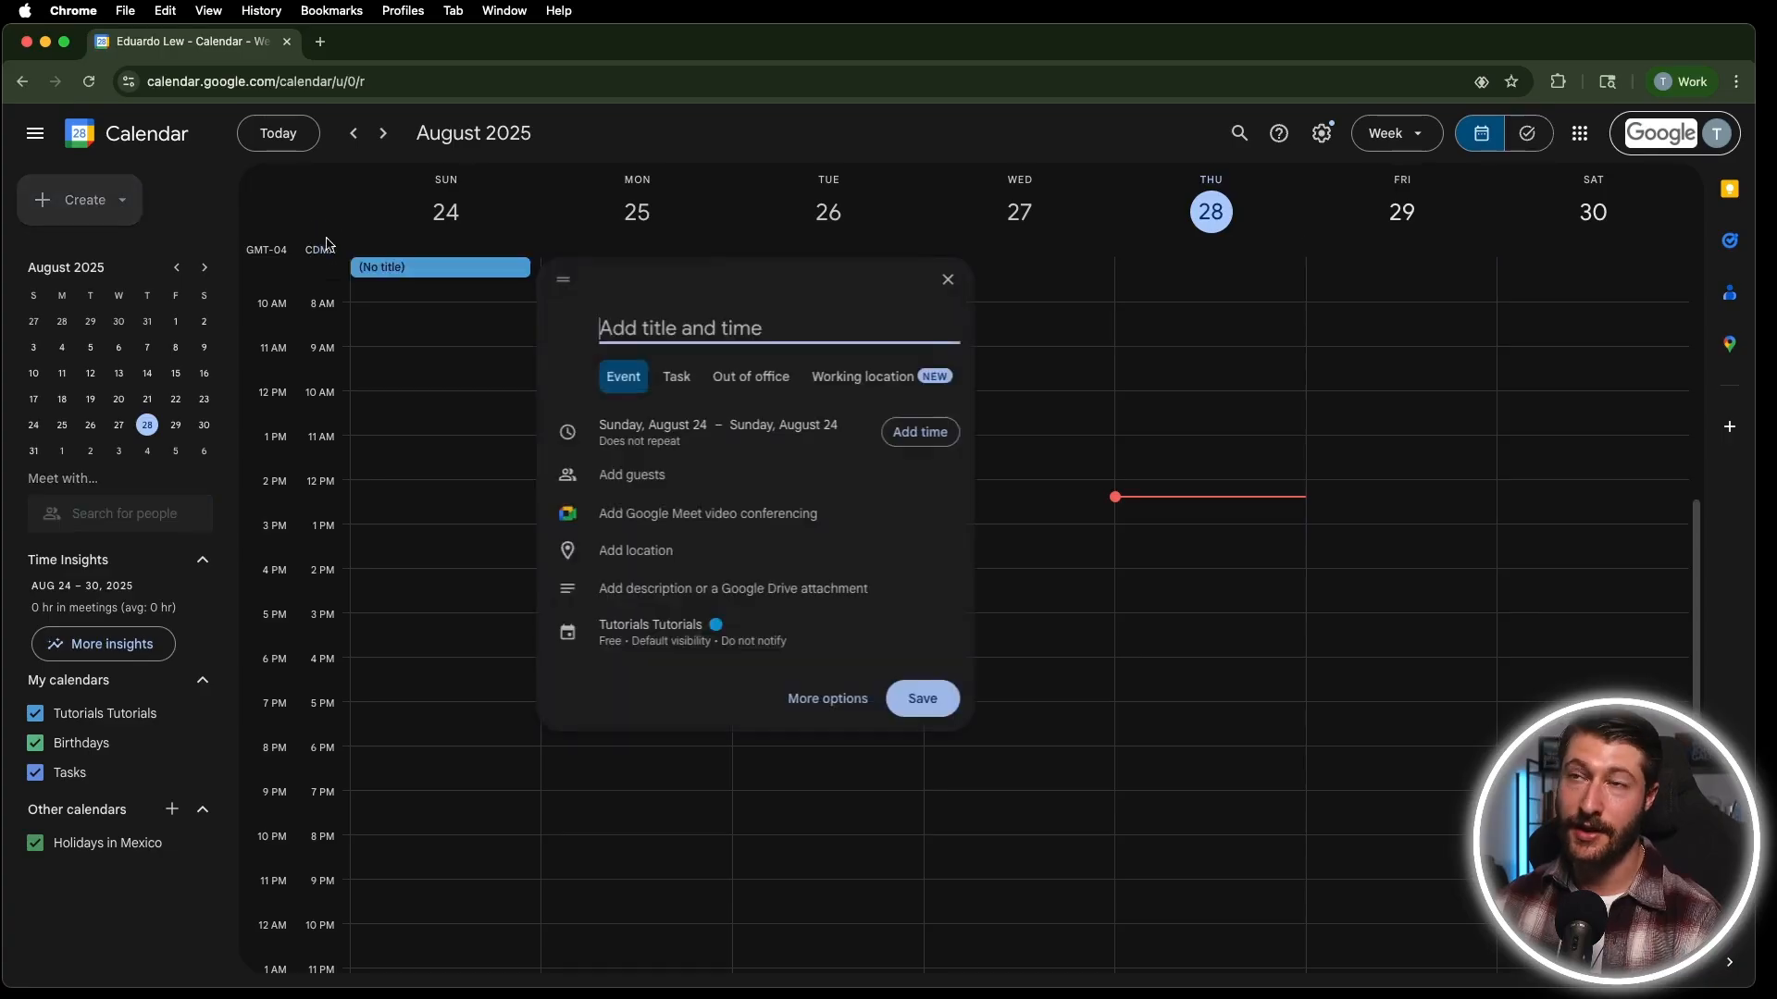
pyautogui.click(394, 301)
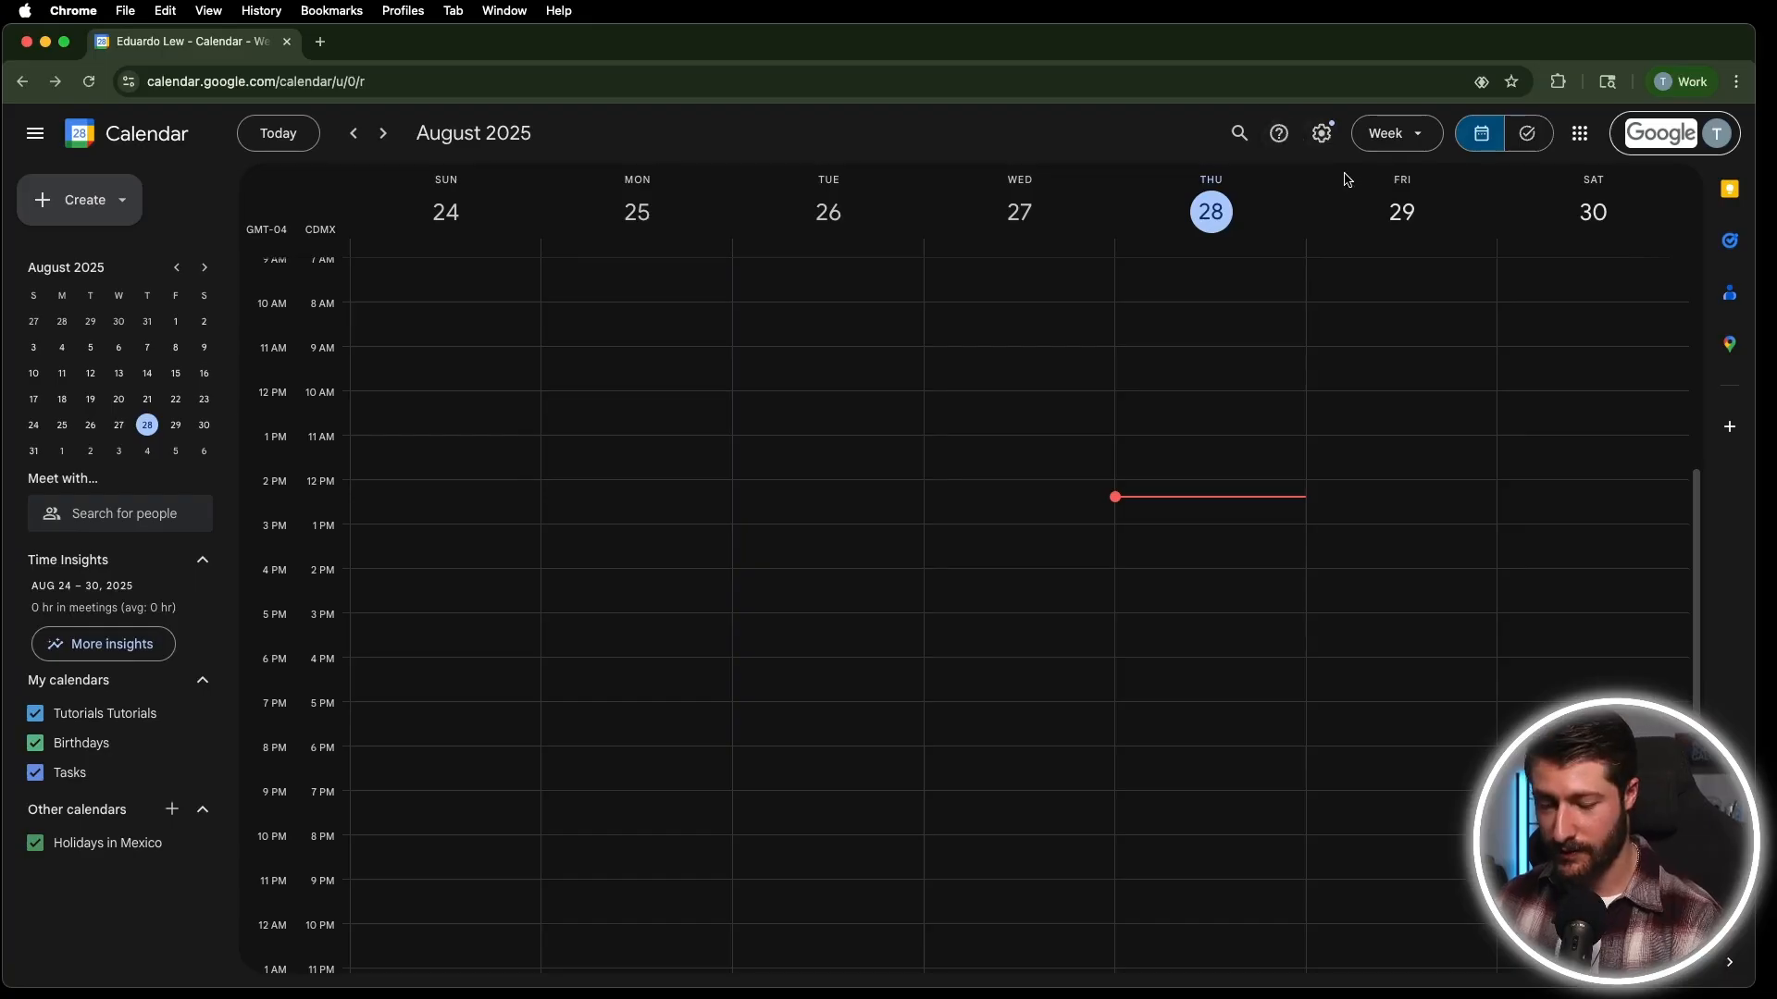
# Reopen the settings, label the secondary time zone EST, and go back to the calendar.
pyautogui.click(774, 656)
pyautogui.write('EST')
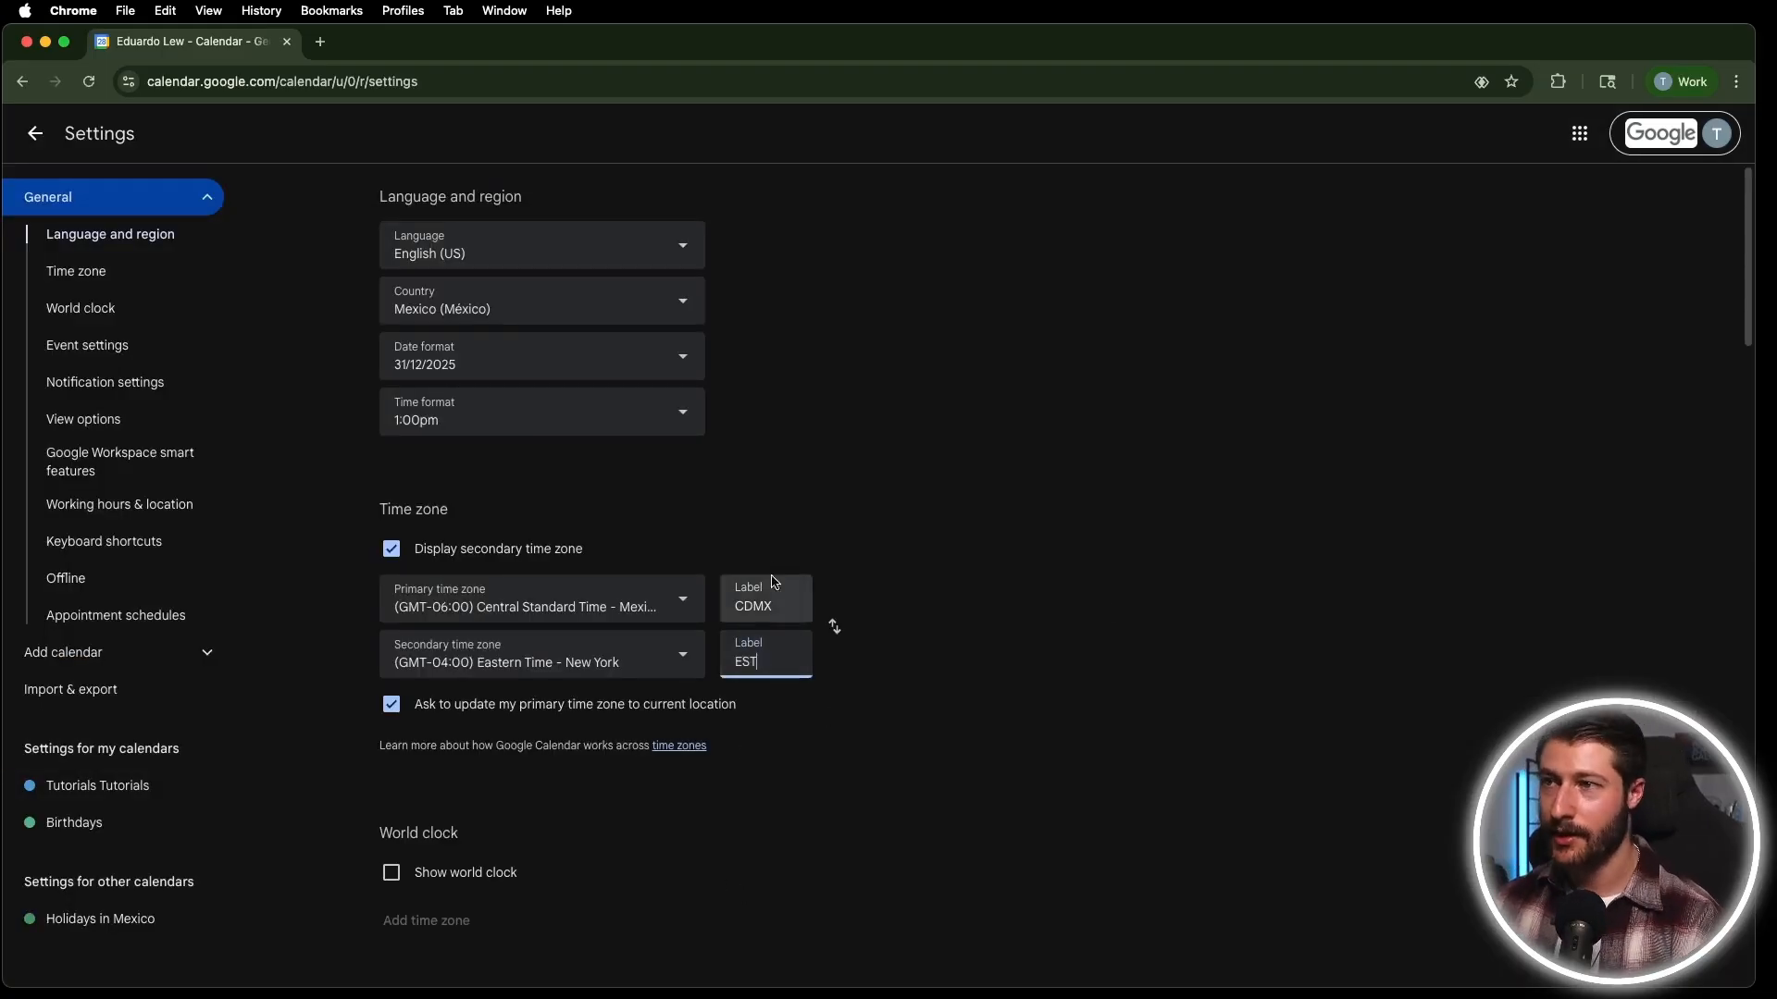
pyautogui.click(35, 133)
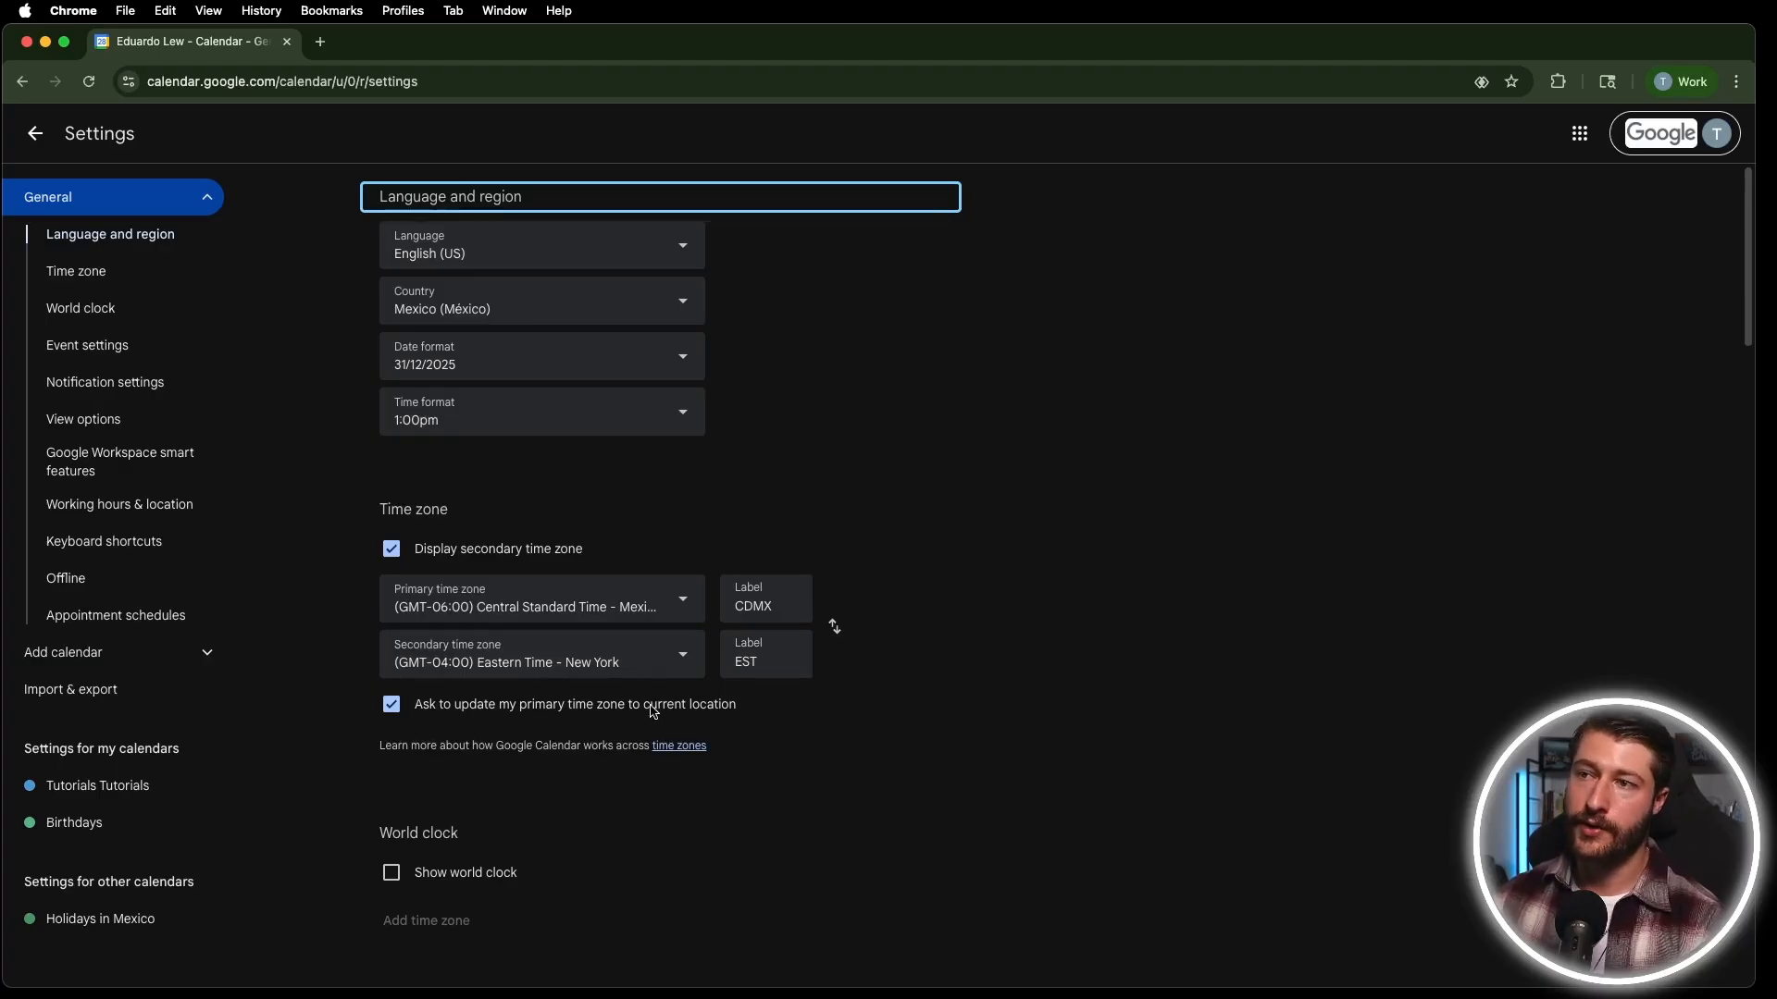
pyautogui.click(33, 134)
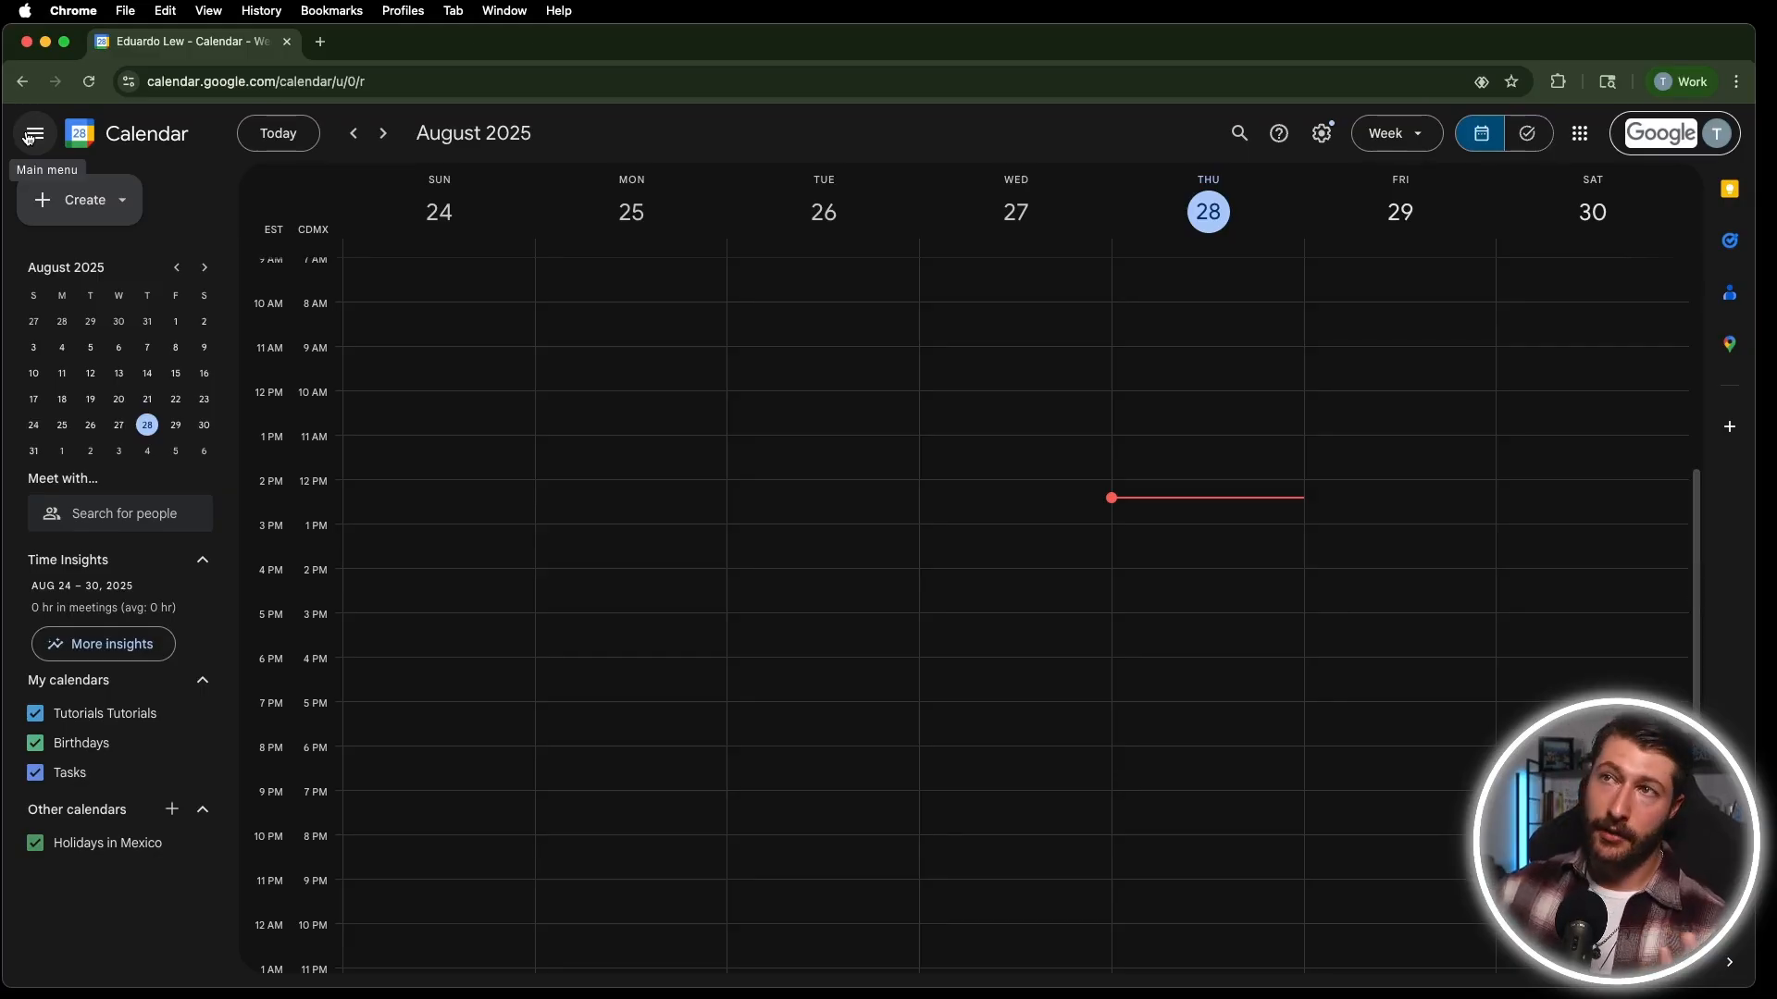
# Turn on the world clock in the calendar settings and return to the week view.
pyautogui.press('s')
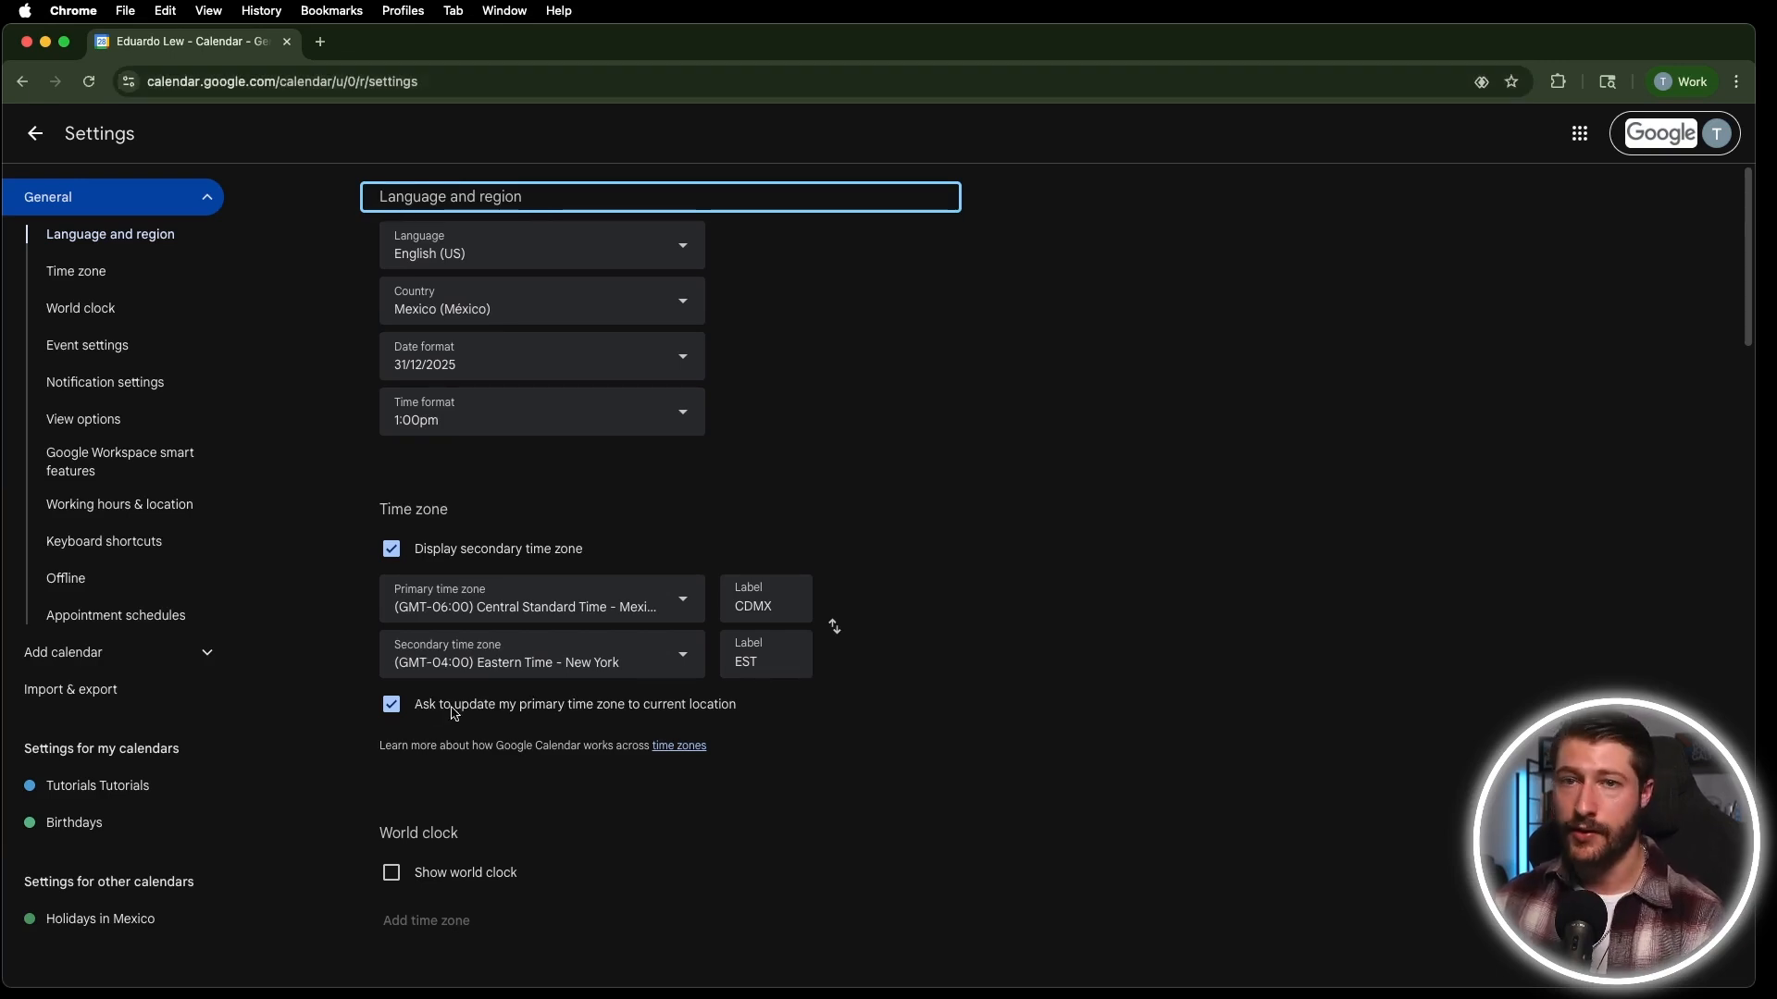
pyautogui.scroll(-1, 638, 647)
pyautogui.scroll(1, 638, 648)
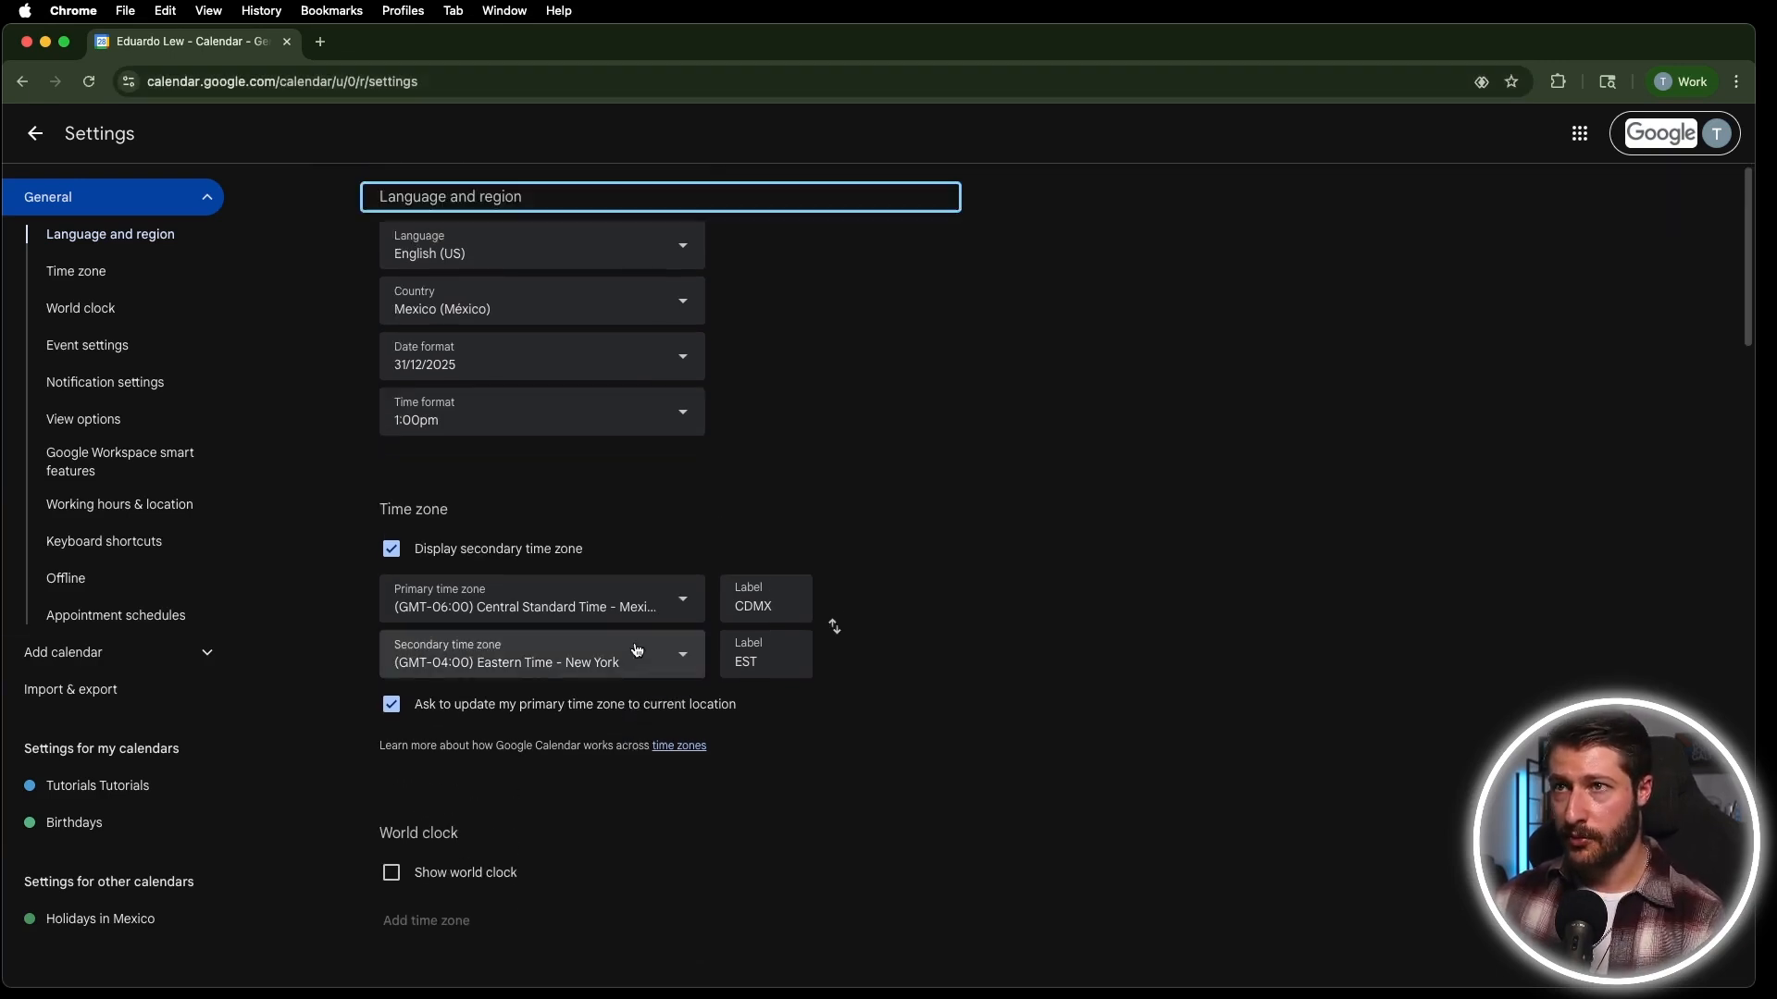
pyautogui.scroll(-2, 408, 491)
pyautogui.scroll(-1, 518, 555)
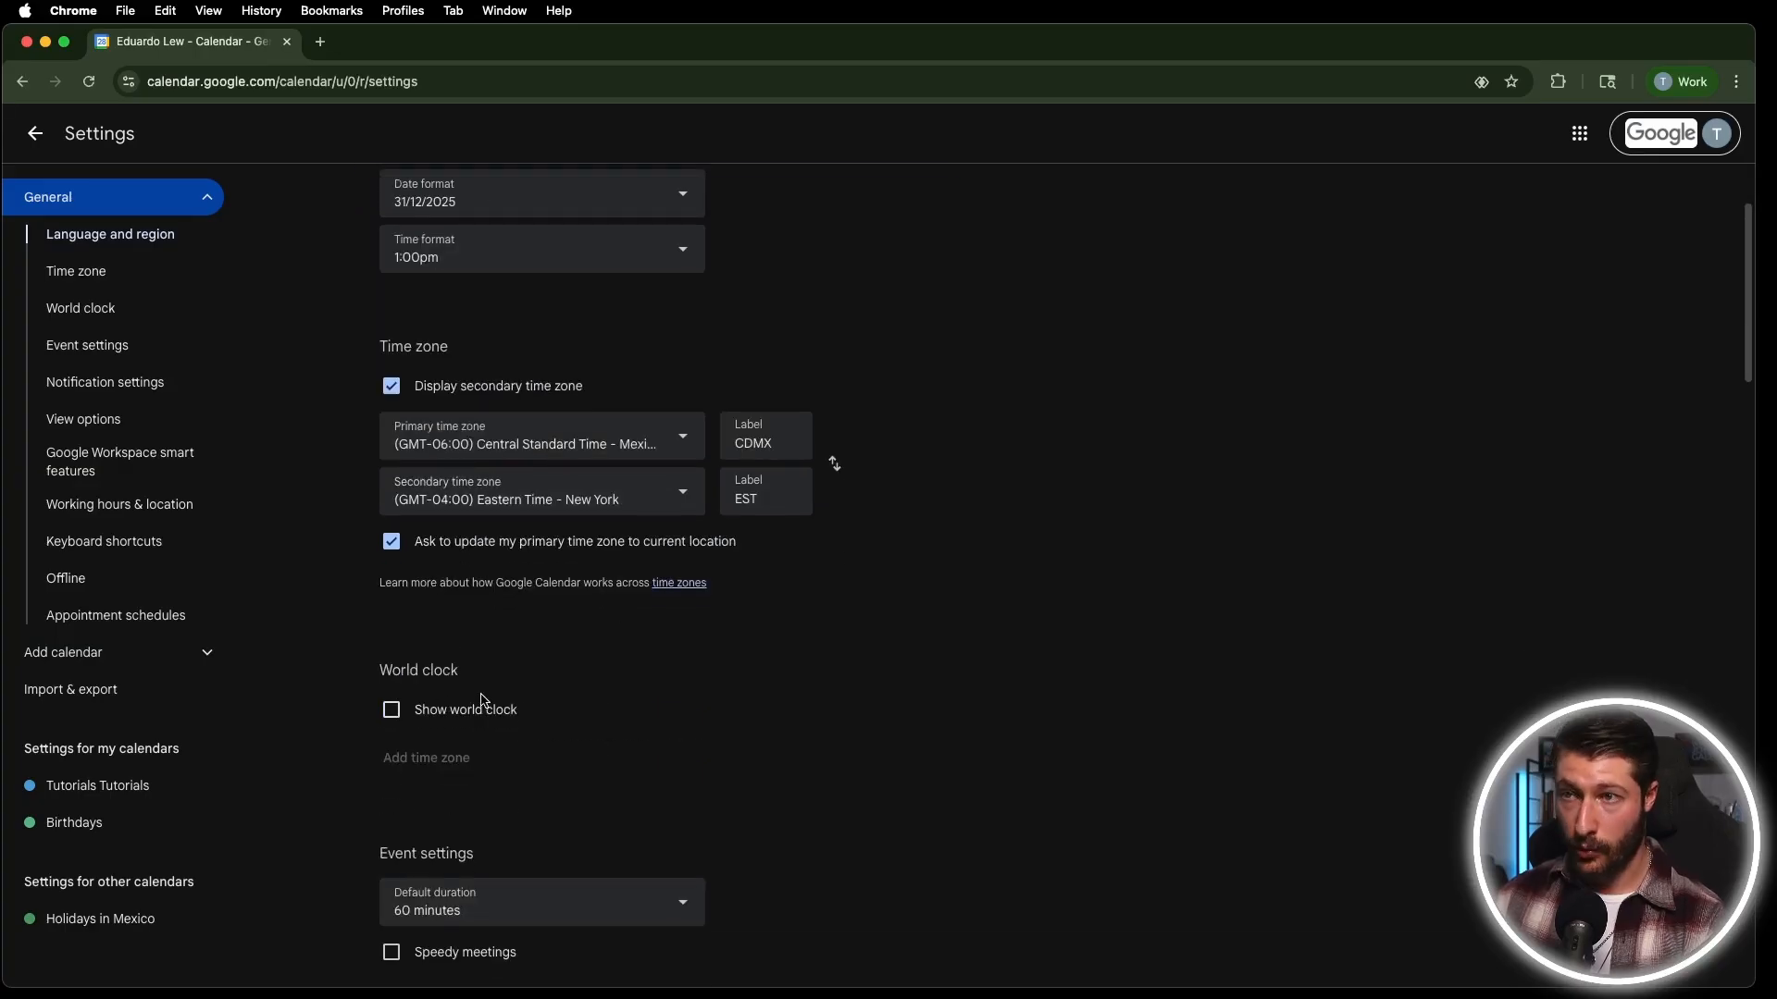
pyautogui.click(395, 713)
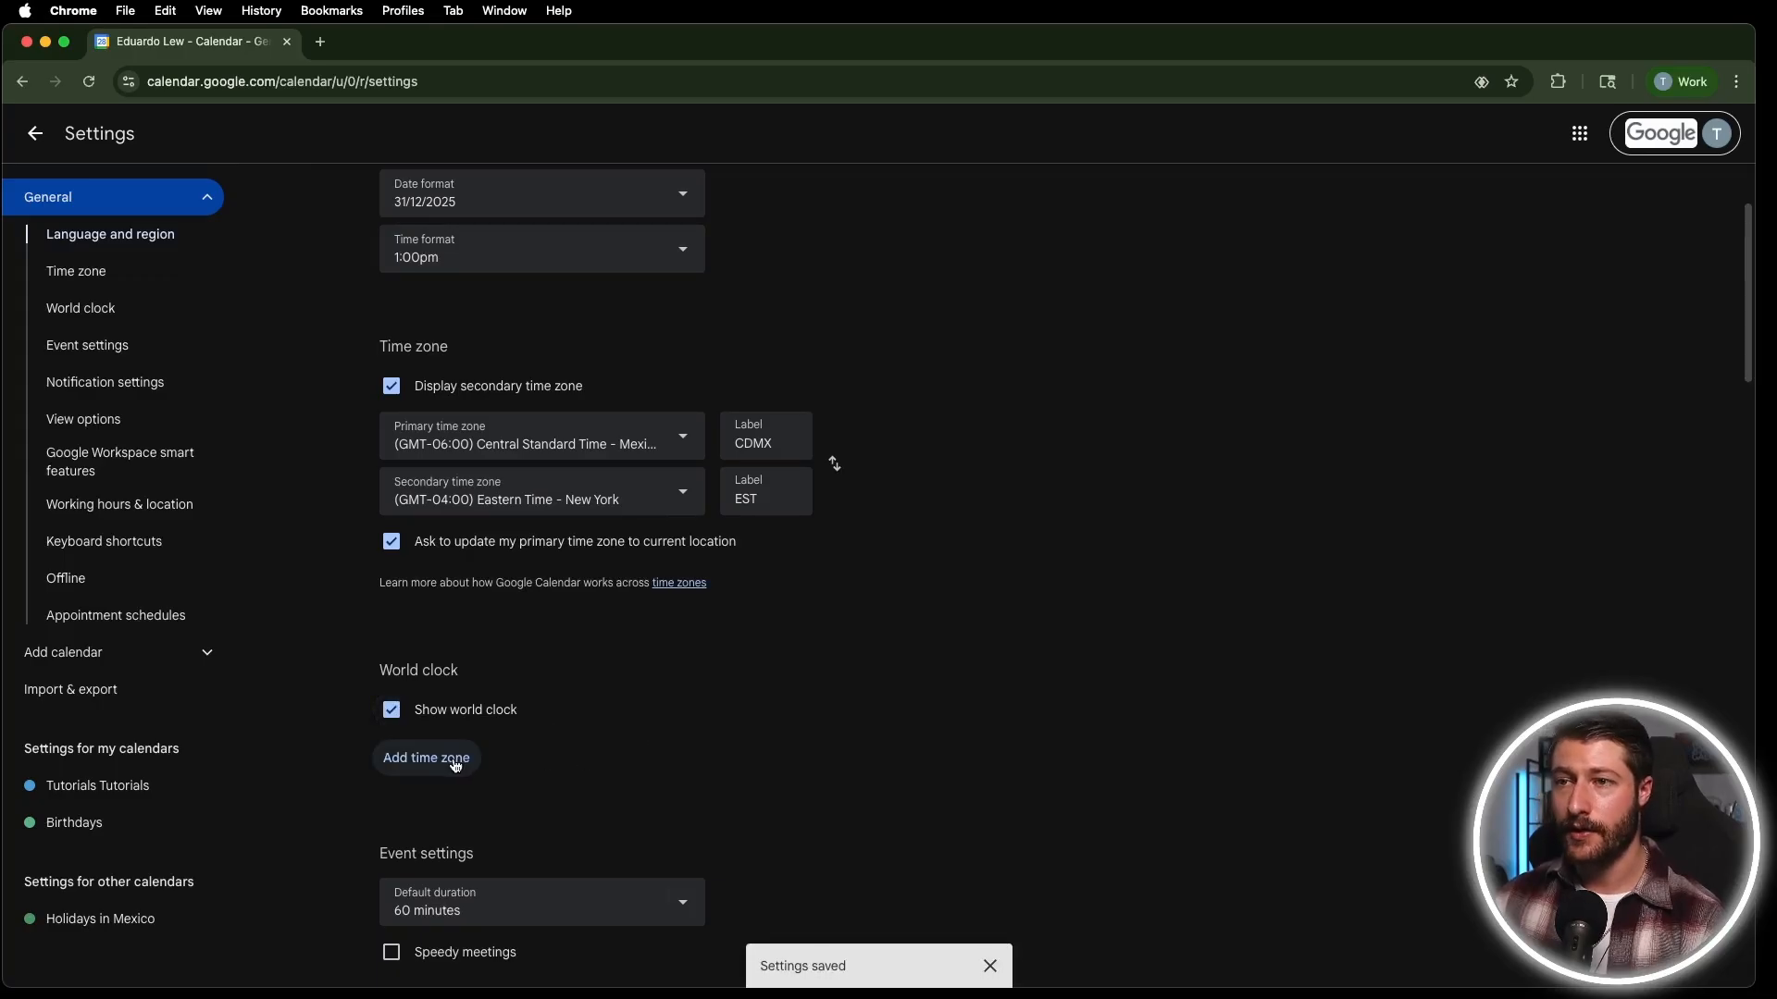
pyautogui.click(34, 133)
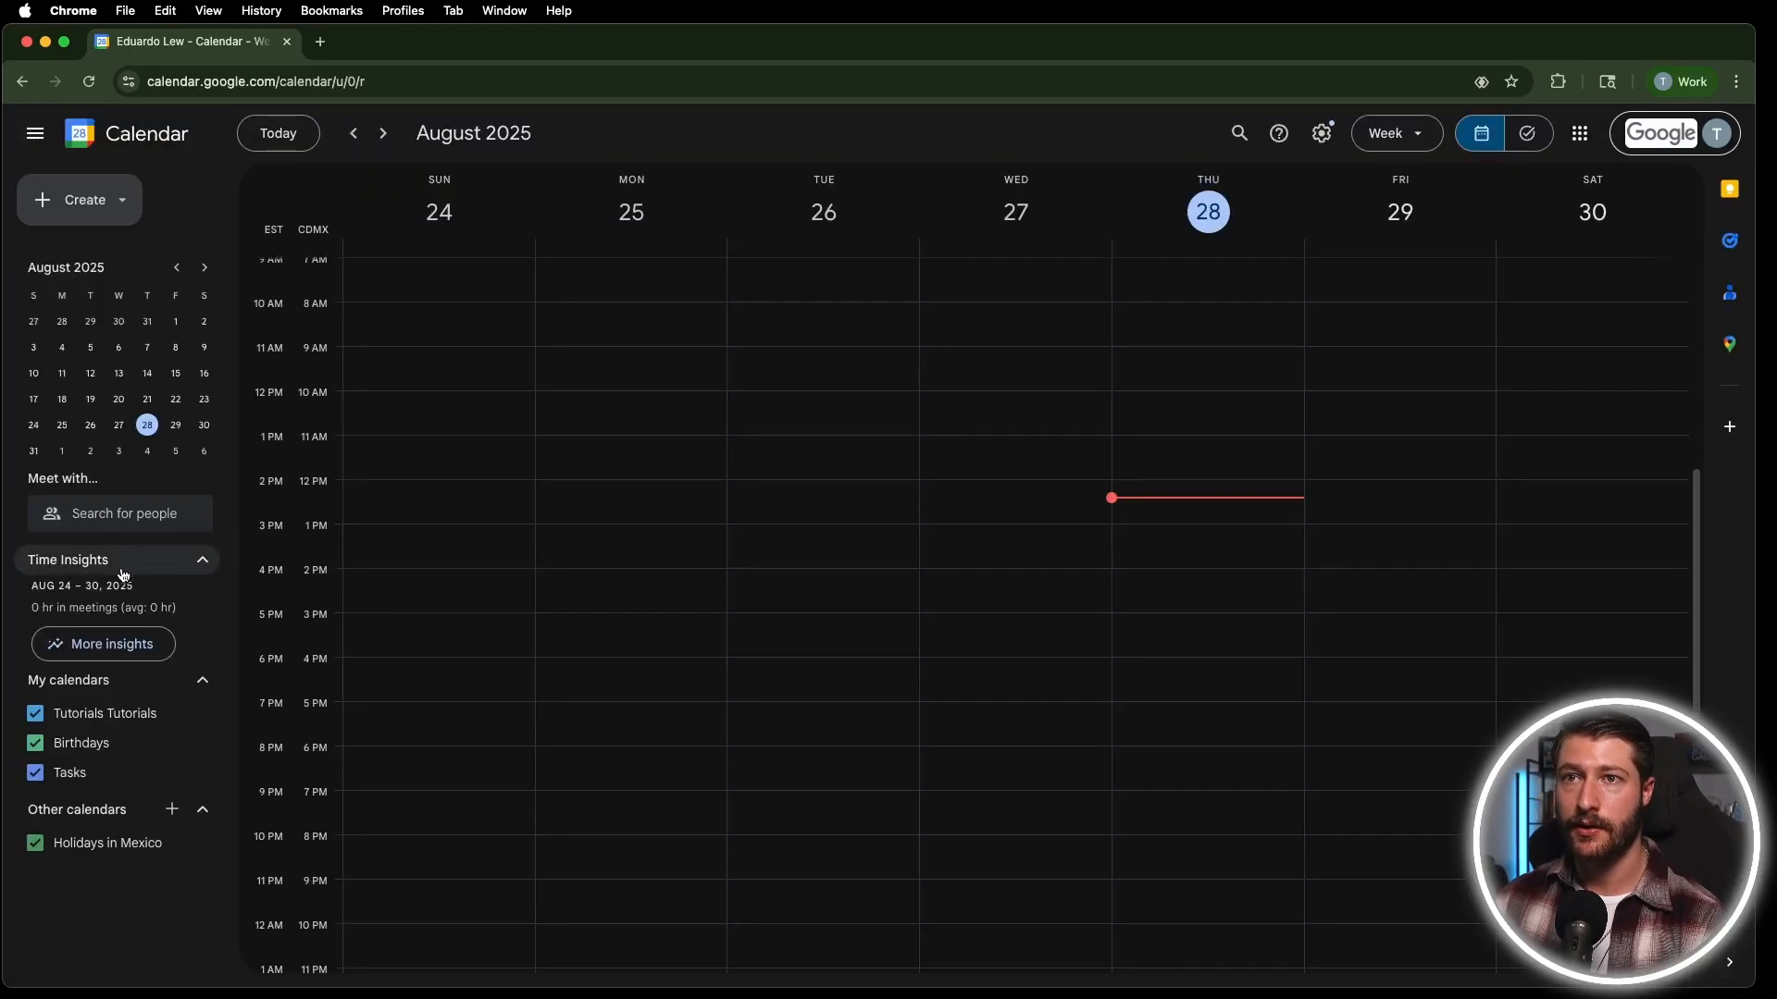
pyautogui.press('s')
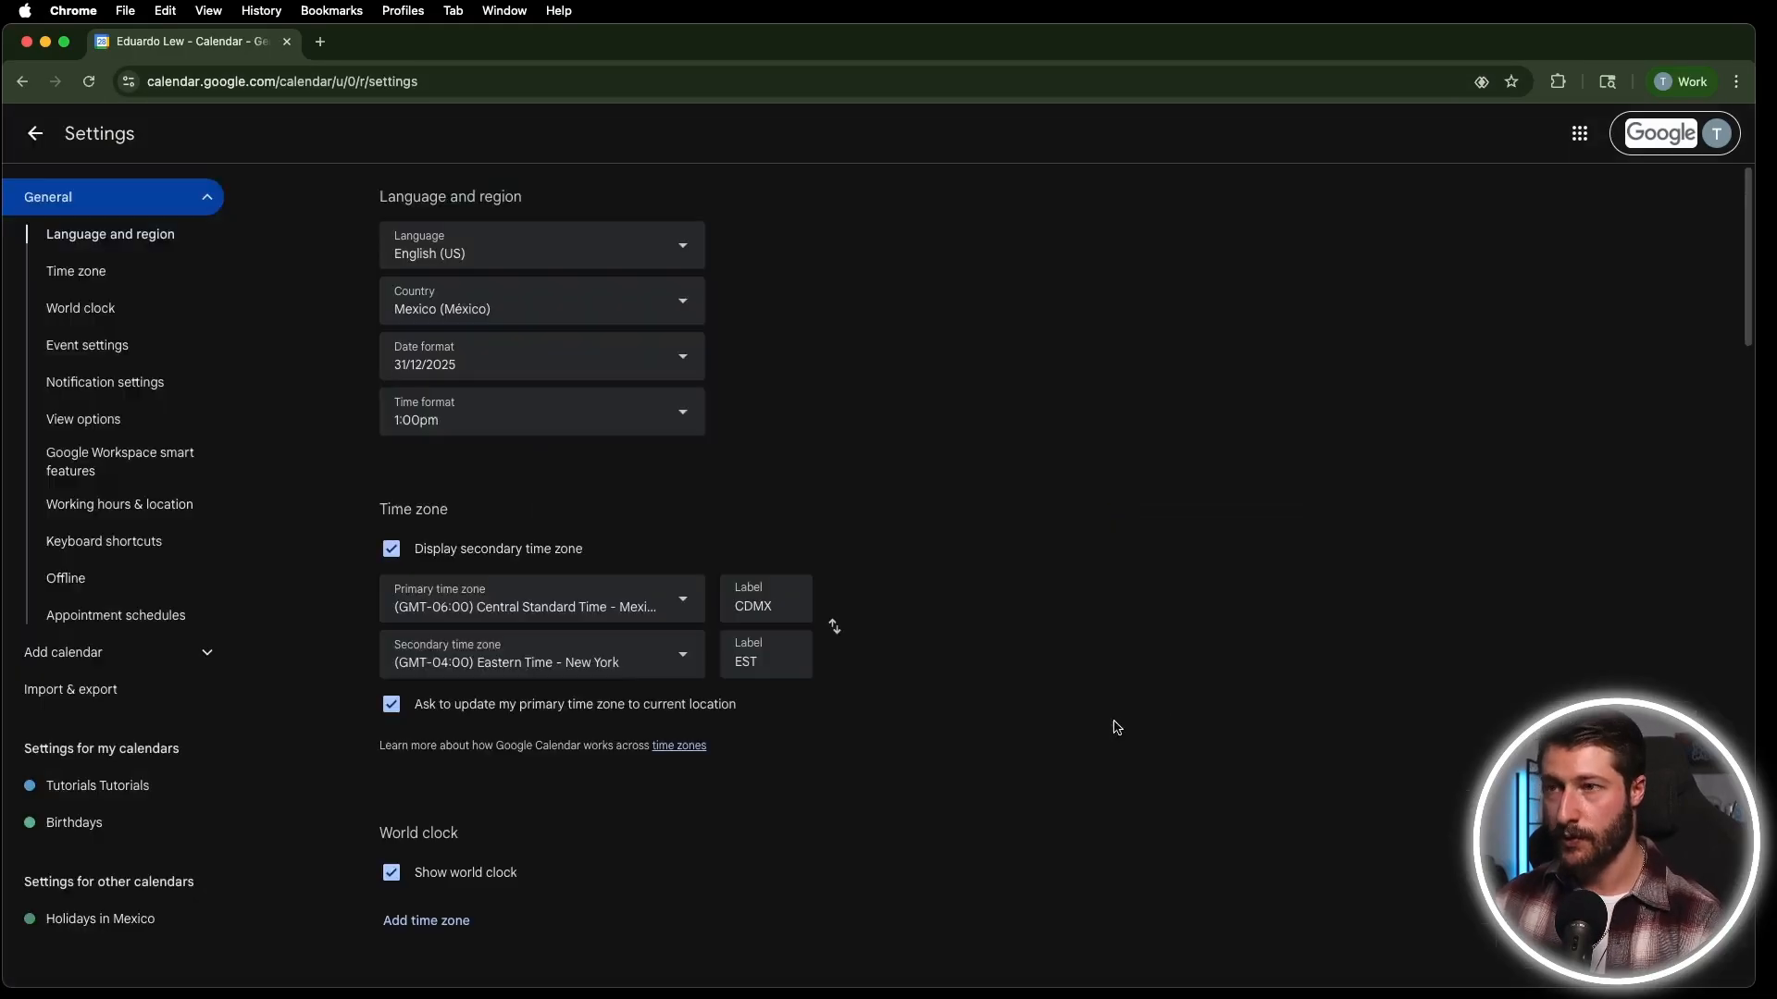
pyautogui.click(34, 133)
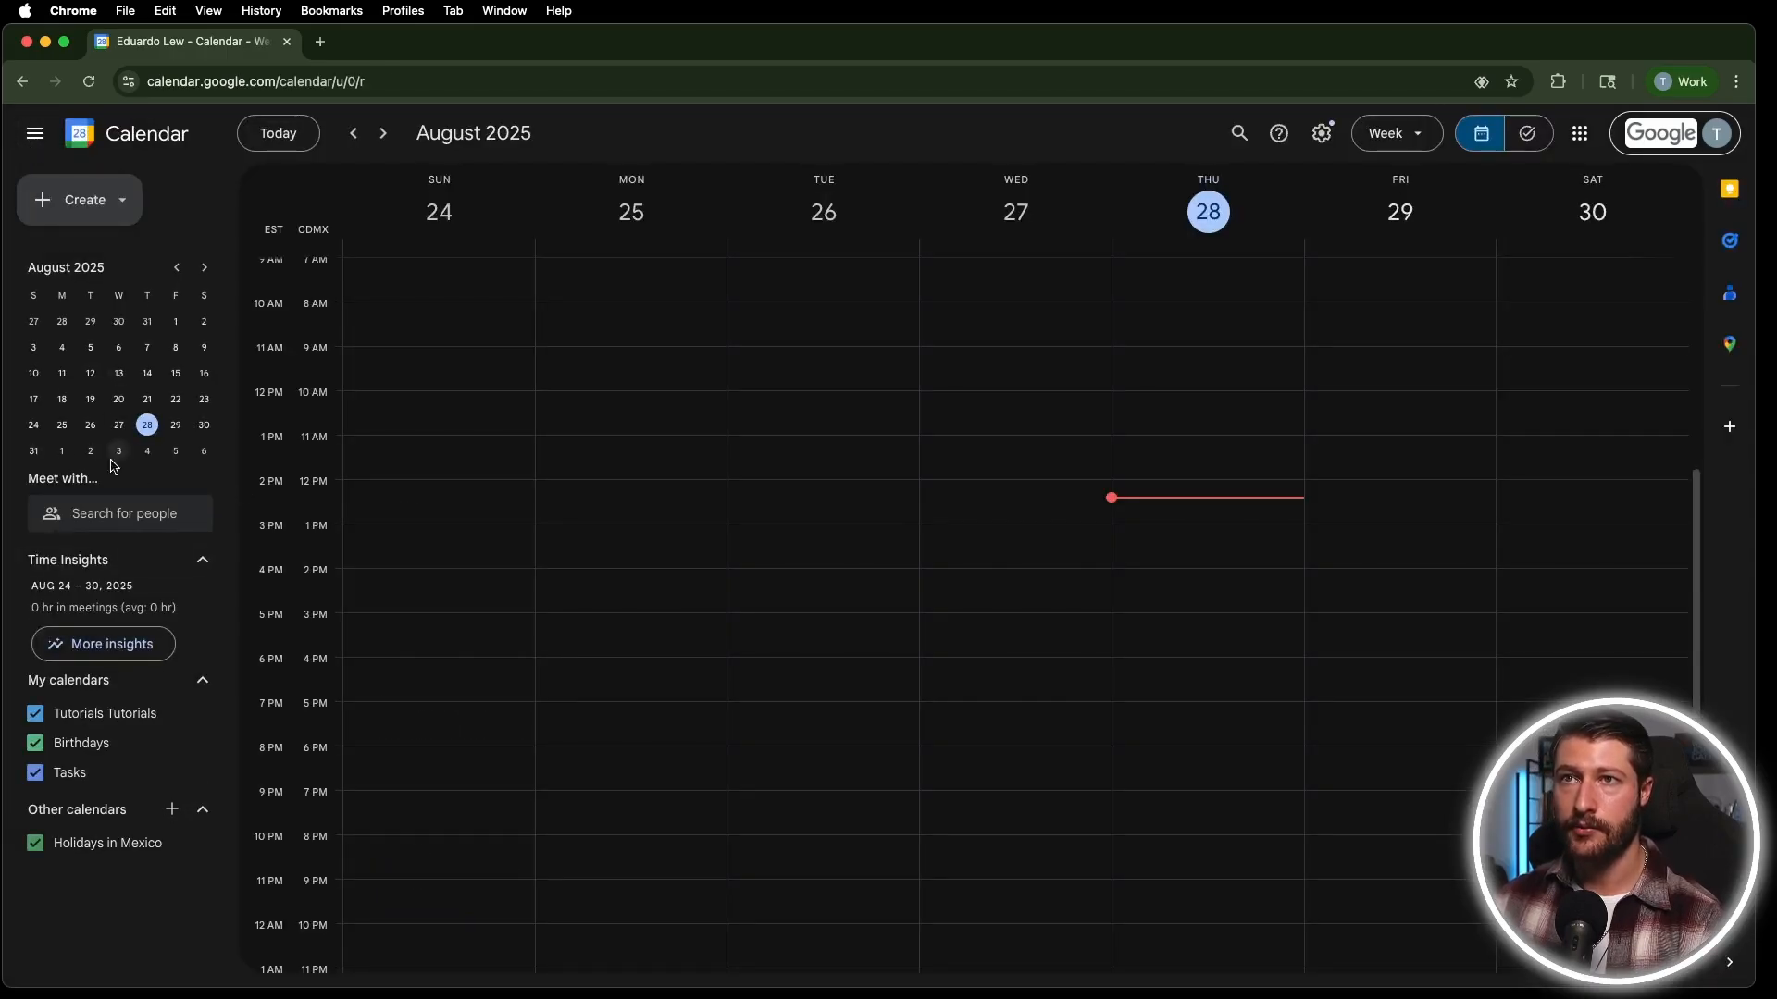
# In the settings, add (GMT-06:00) Central Standard Time - Mexico City and (GMT-04:00) Eastern Time - New York to the world clock.
pyautogui.click(1324, 133)
pyautogui.click(1401, 191)
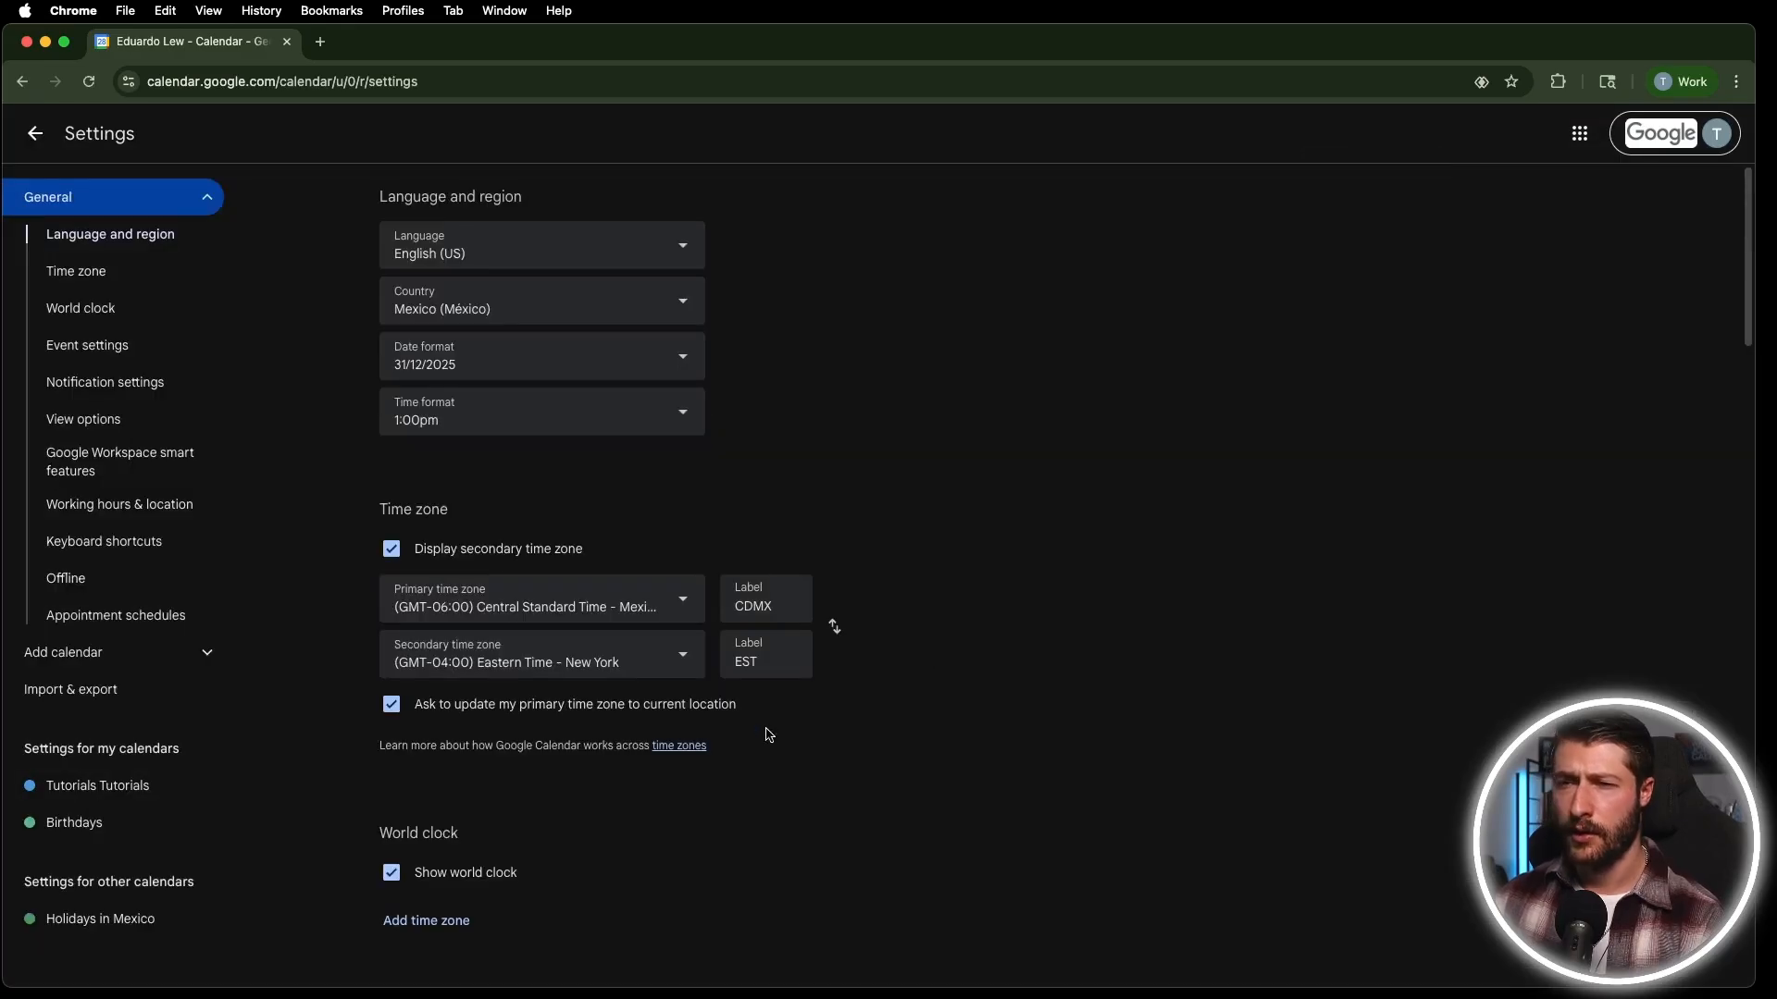
pyautogui.click(427, 921)
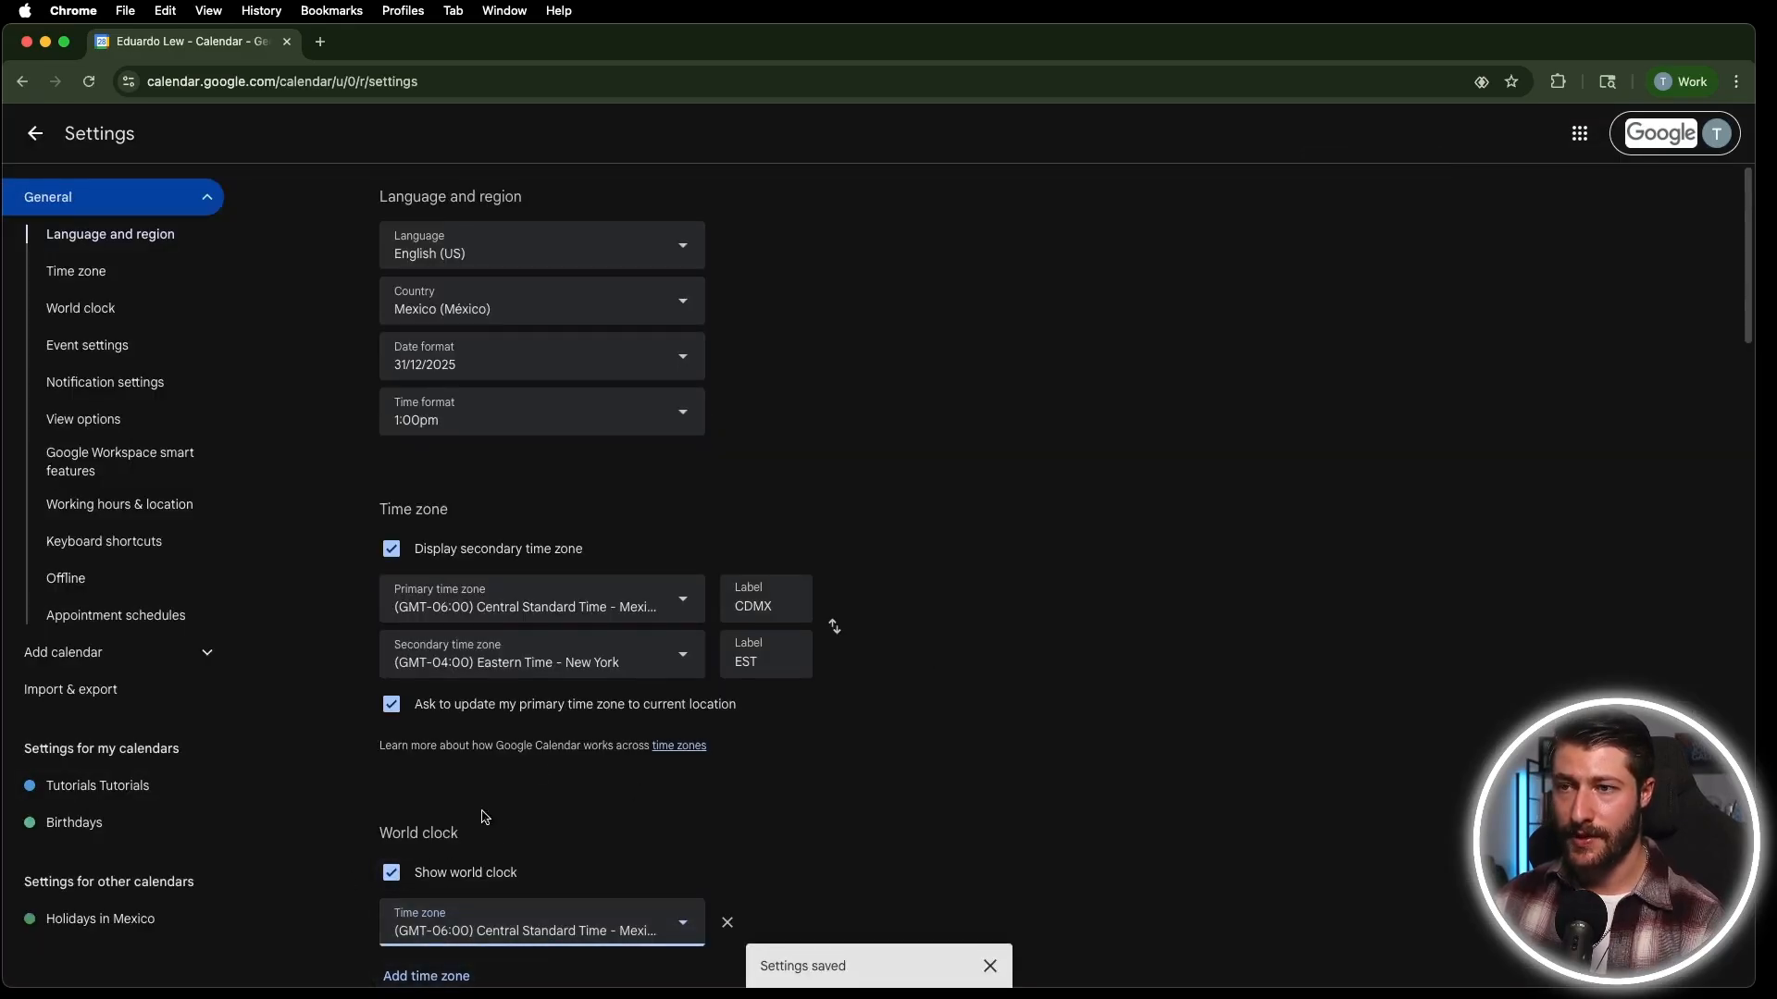
pyautogui.click(428, 911)
pyautogui.click(610, 833)
pyautogui.scroll(10, 647, 352)
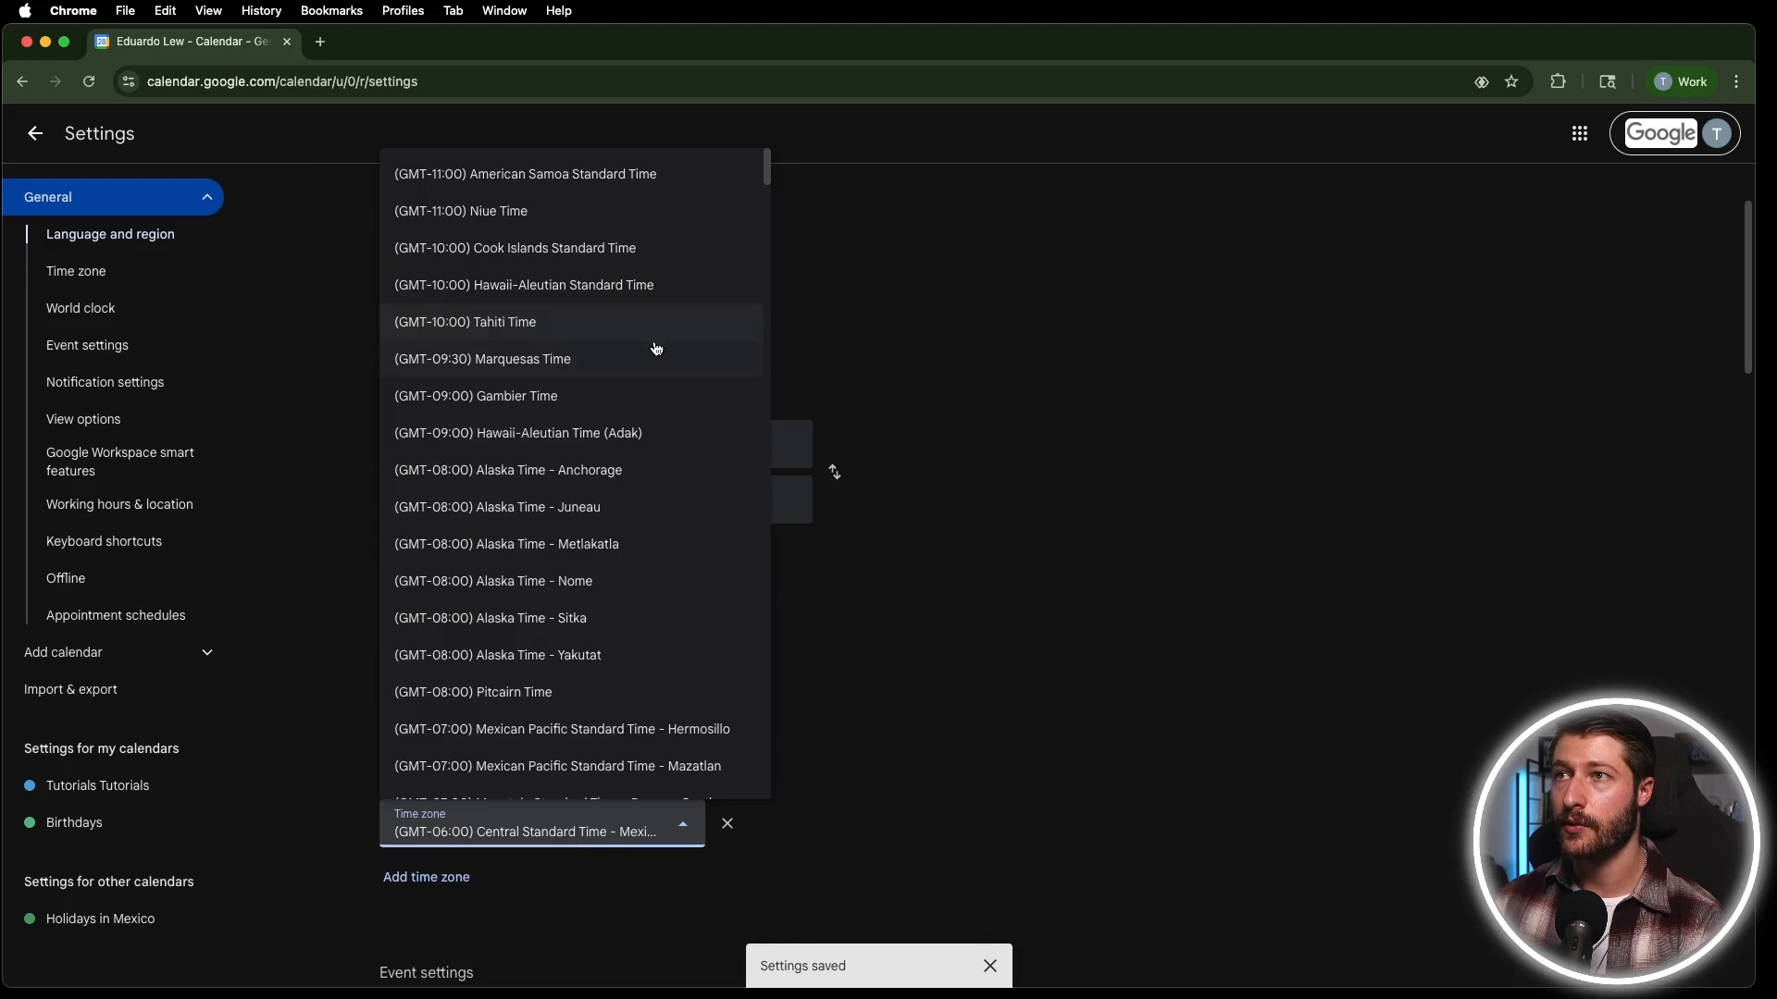
pyautogui.scroll(-20, 602, 445)
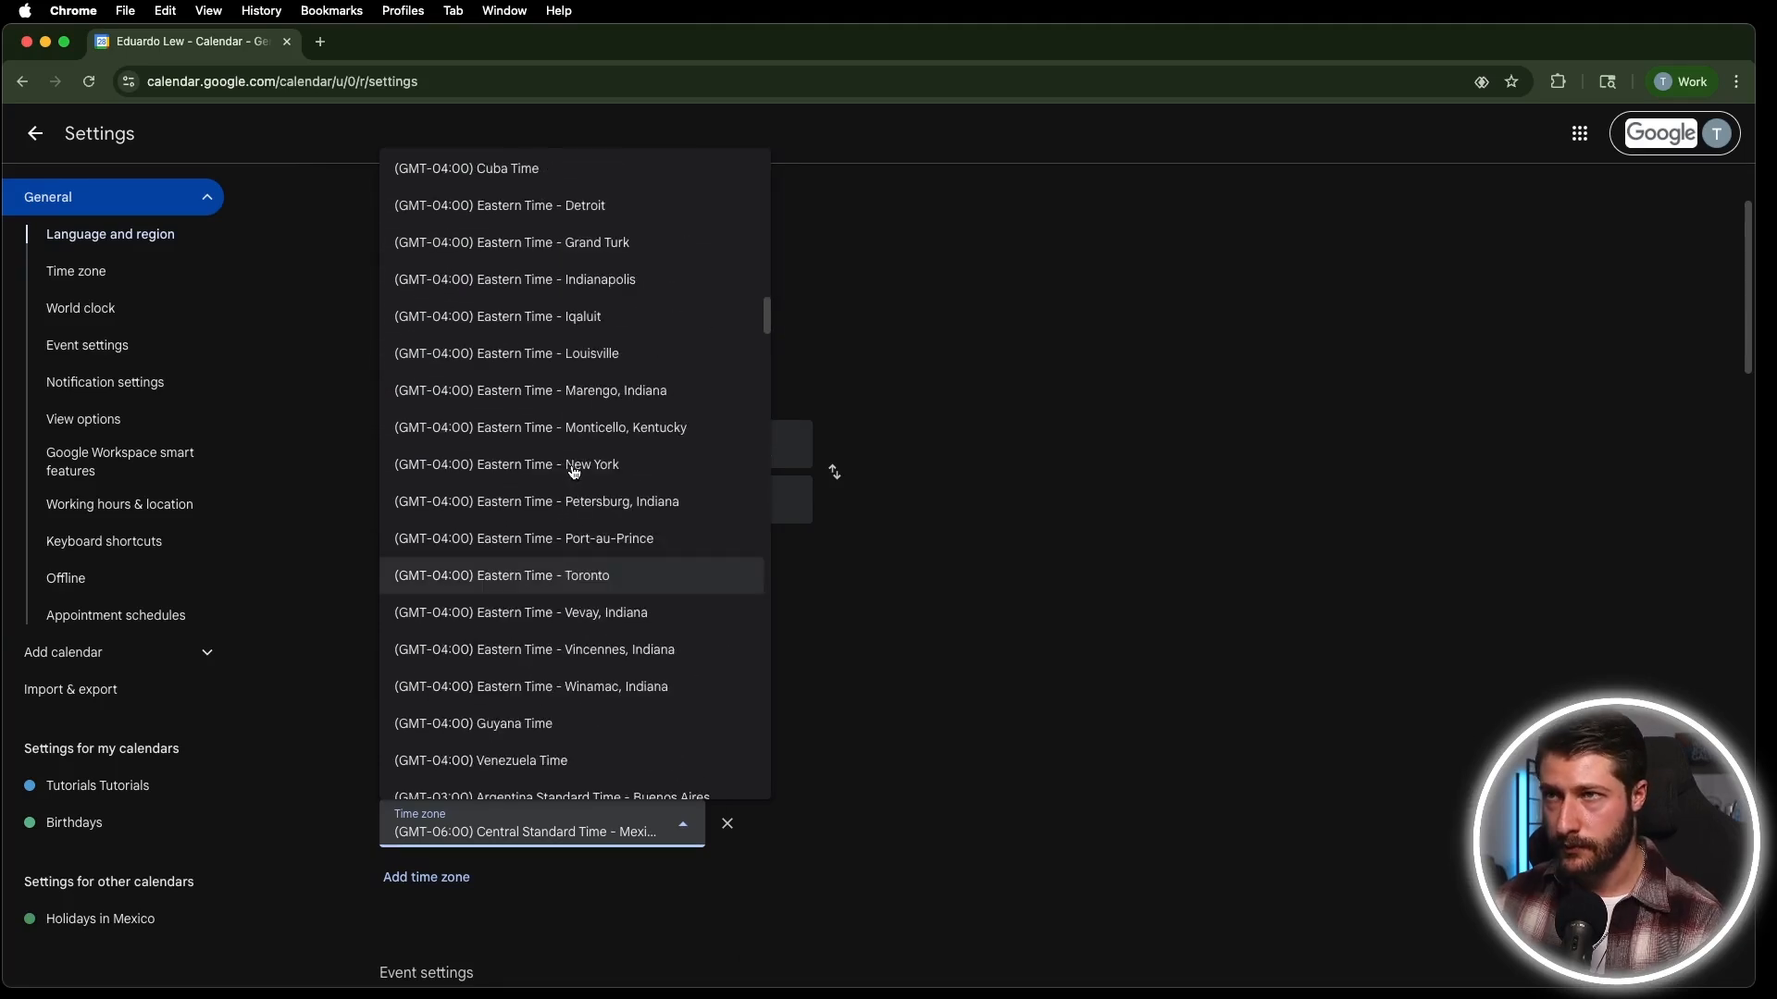
pyautogui.click(595, 461)
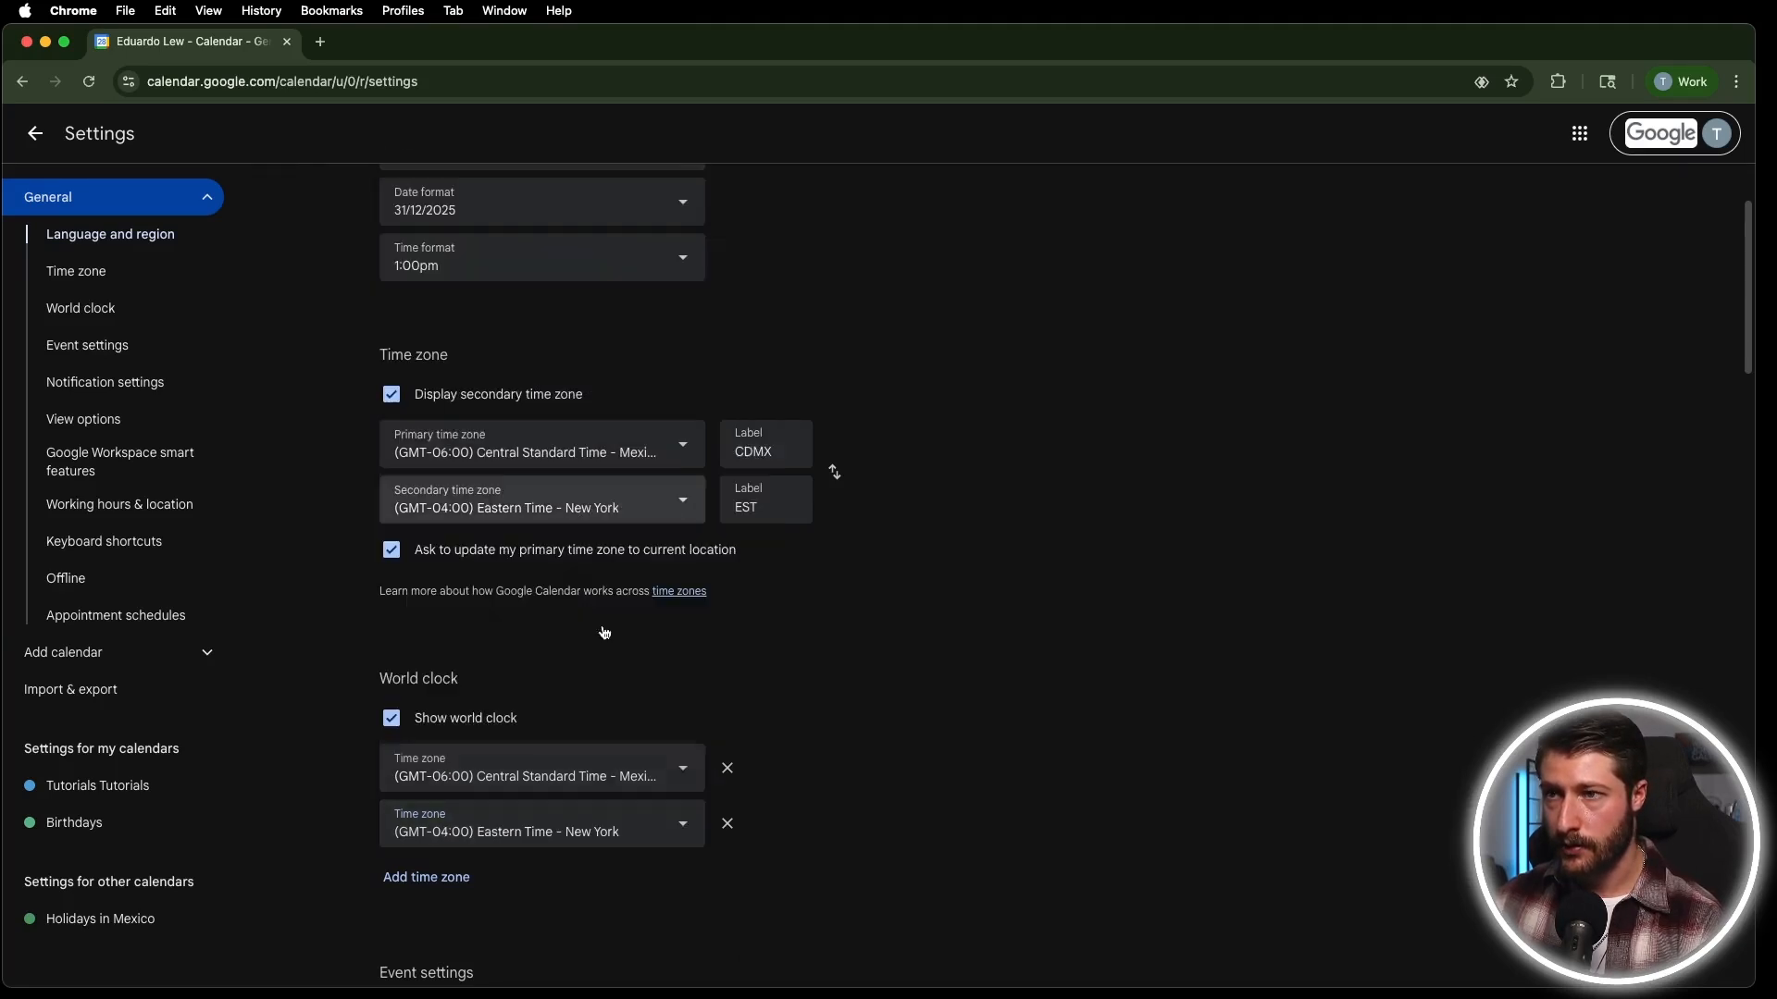
# Add a third world clock time zone set to (GMT-05:00) Central Time - Chicago.
pyautogui.click(453, 877)
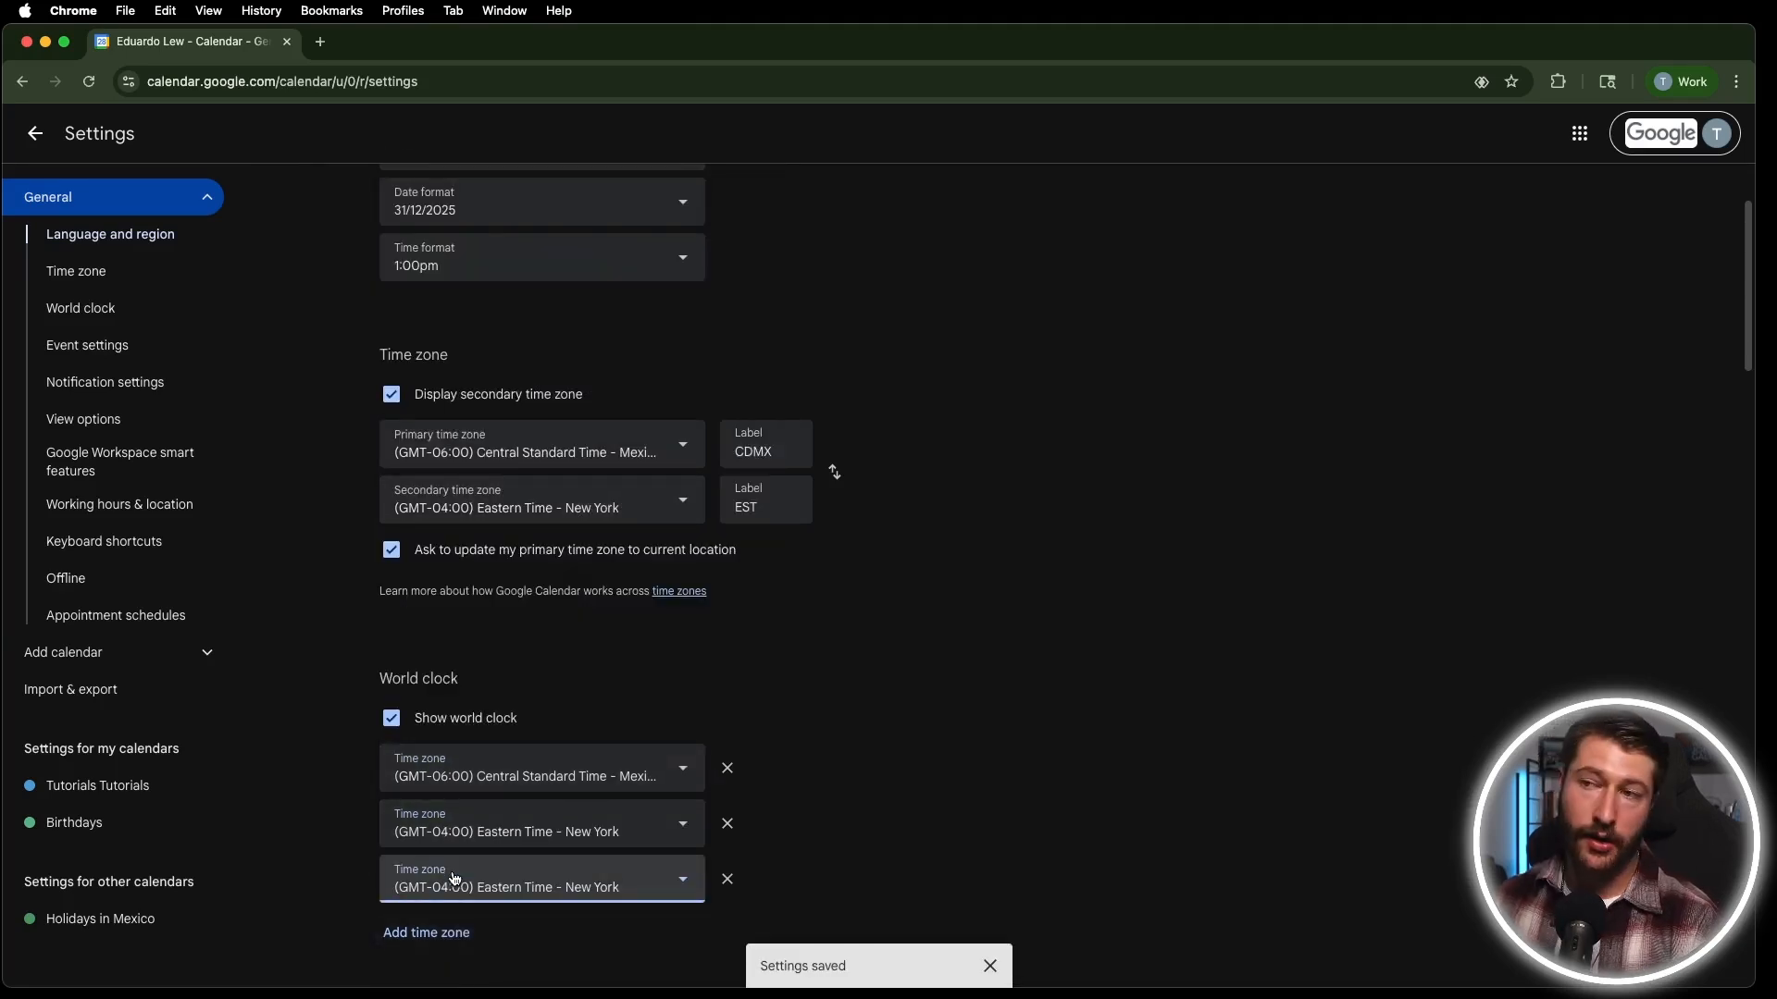
pyautogui.click(507, 883)
pyautogui.scroll(-1, 536, 674)
pyautogui.scroll(8, 536, 675)
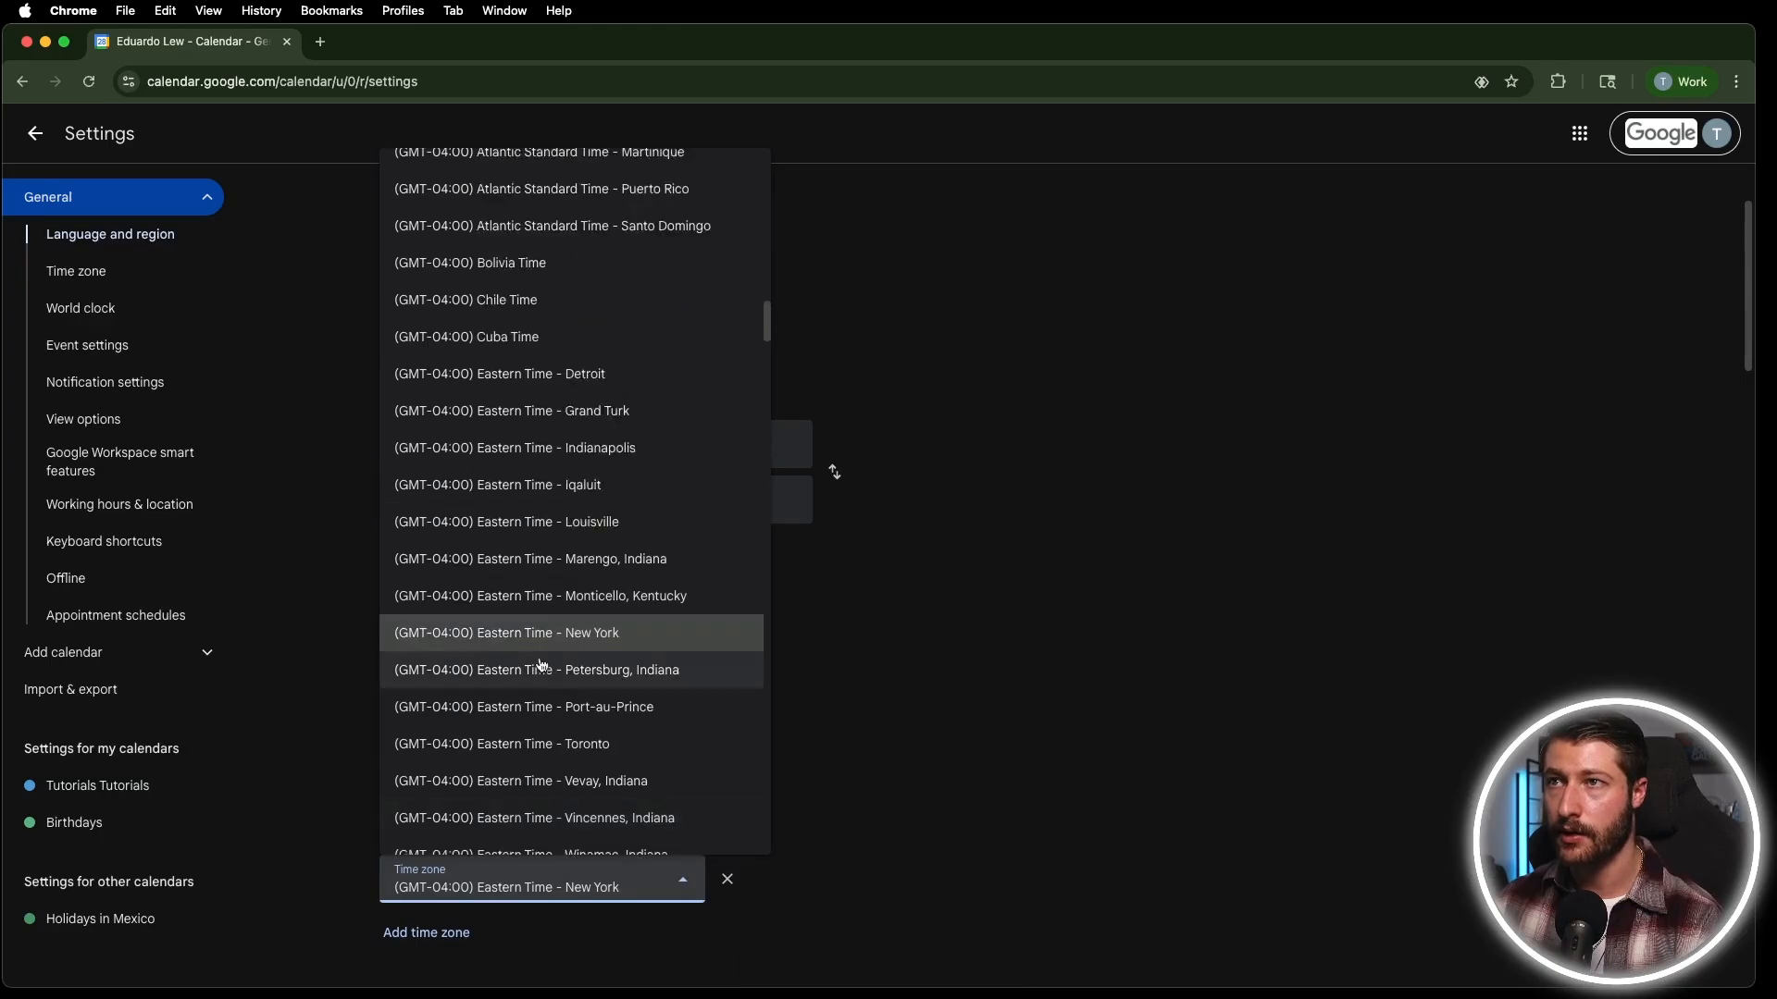
pyautogui.scroll(2, 551, 654)
pyautogui.scroll(6, 555, 655)
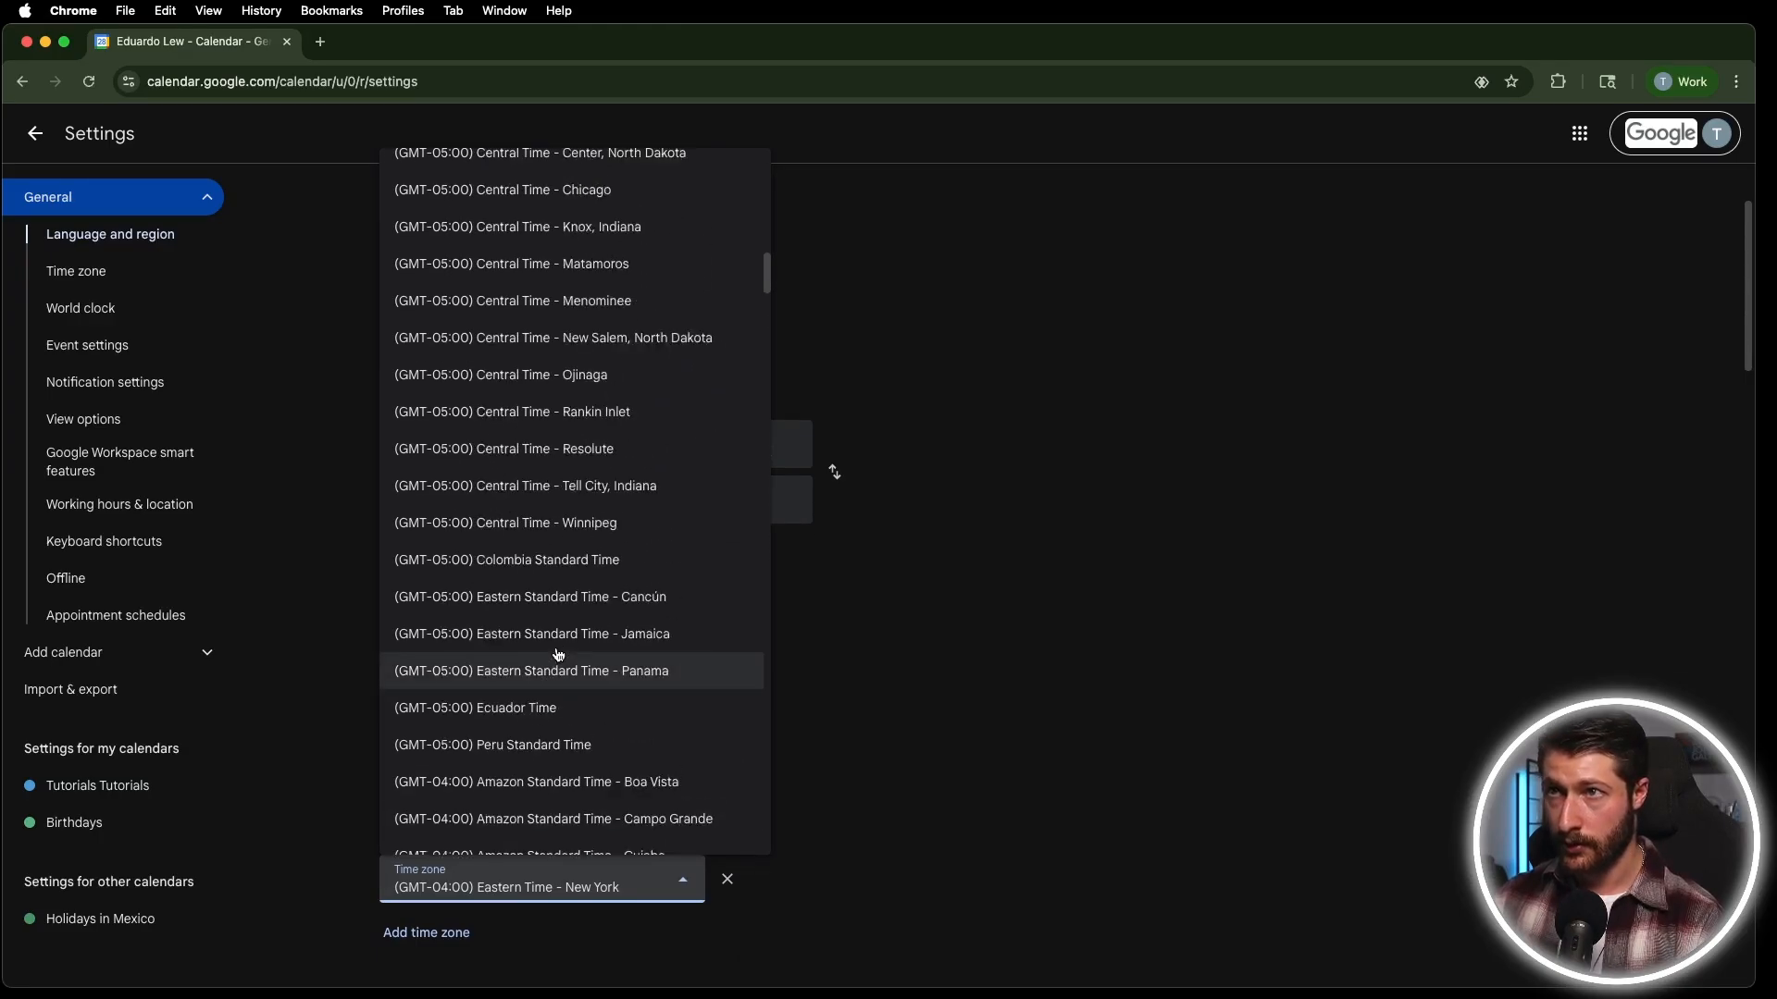
pyautogui.scroll(5, 559, 655)
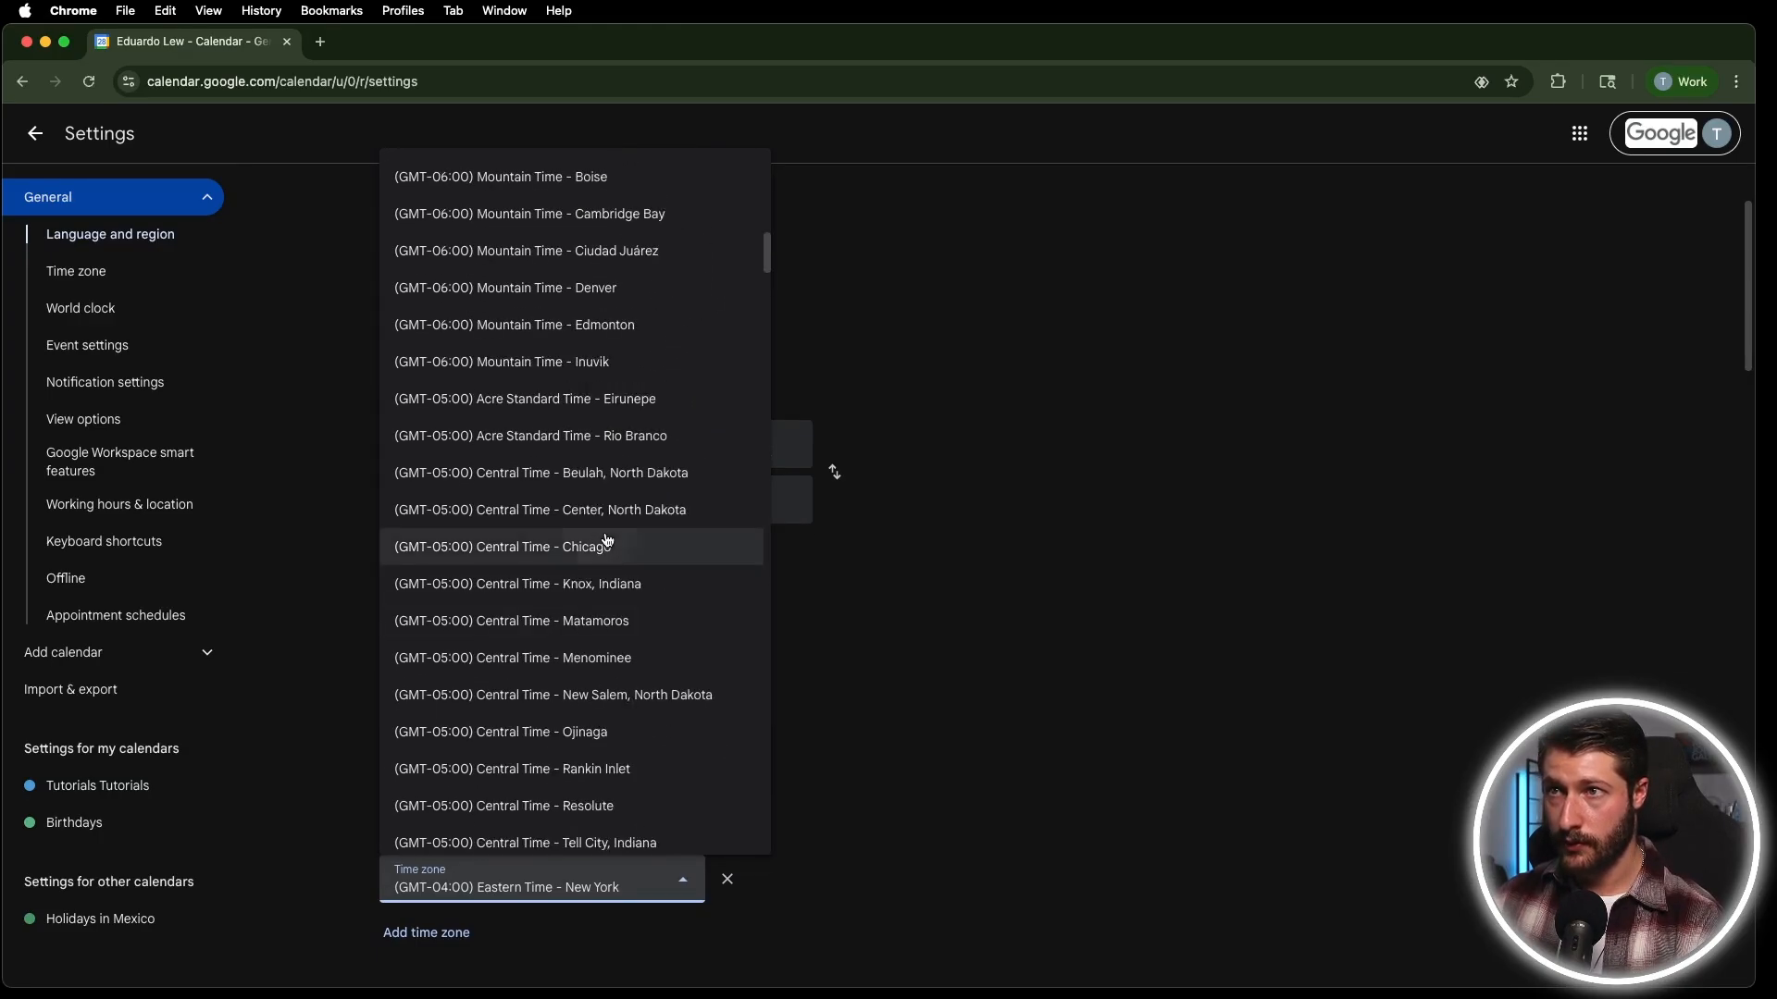
pyautogui.click(602, 543)
# Add a fourth world clock time zone set to (GMT-06:00) Mountain Time - Denver.
pyautogui.click(427, 783)
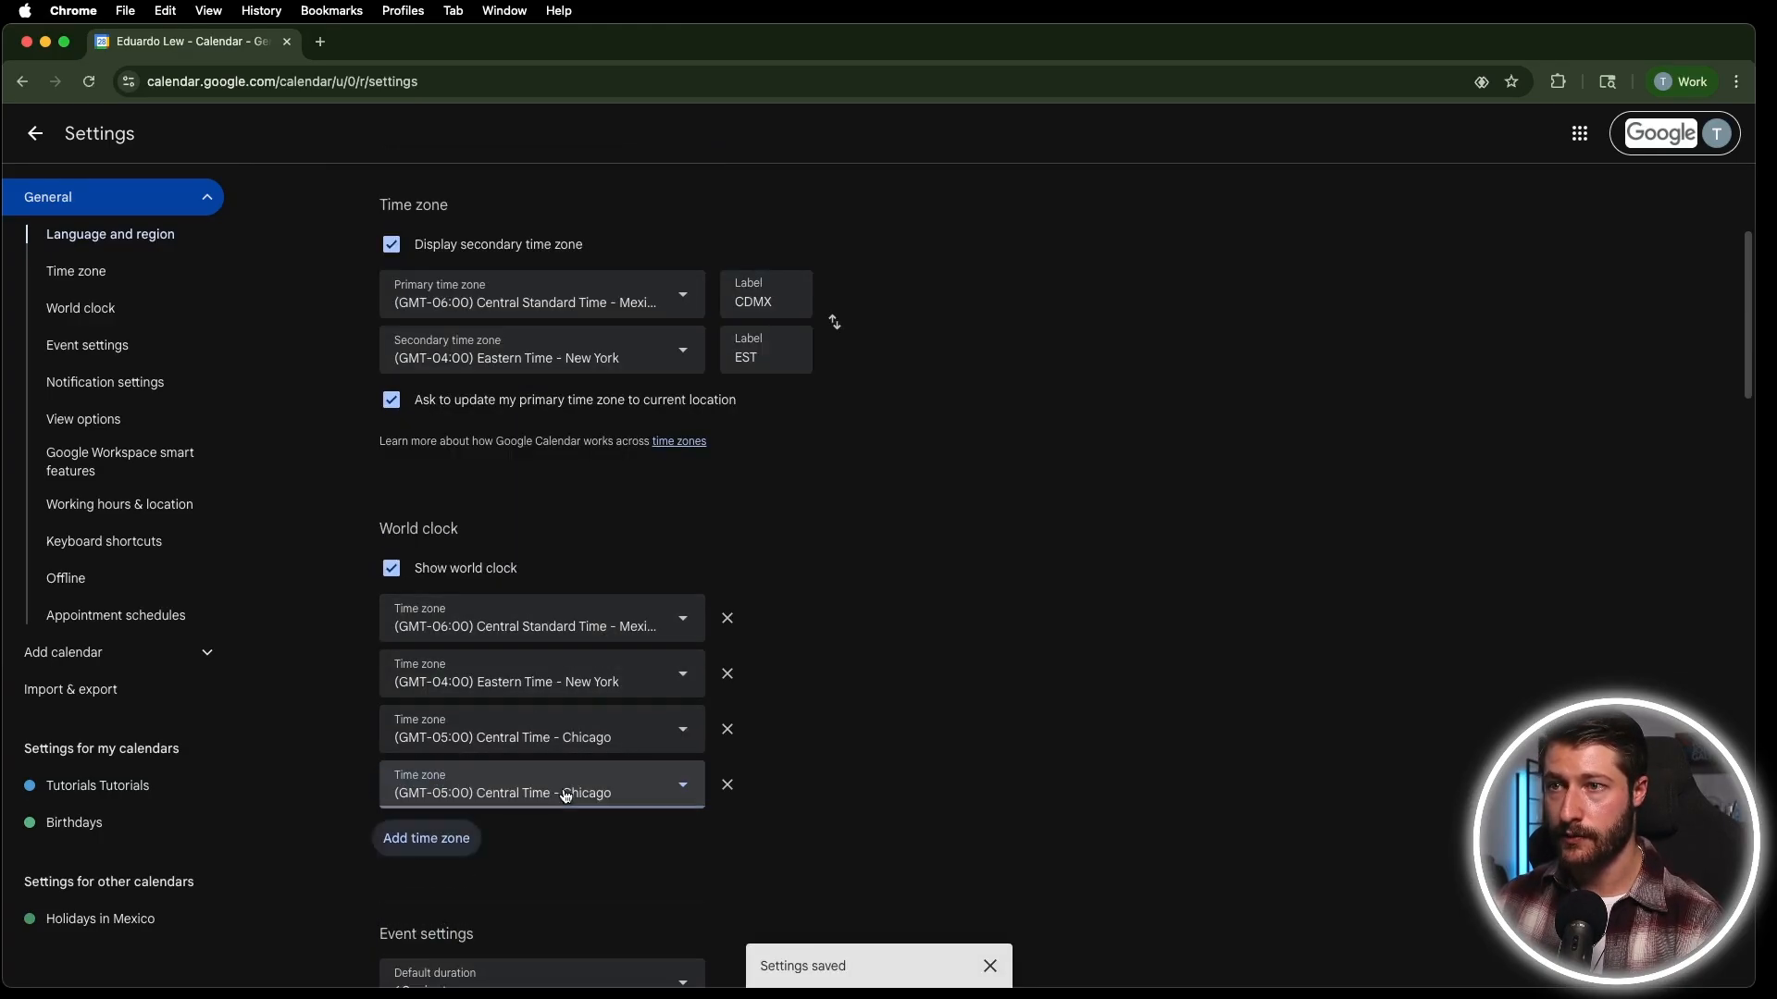
pyautogui.click(470, 796)
pyautogui.scroll(15, 666, 588)
pyautogui.scroll(-5, 674, 590)
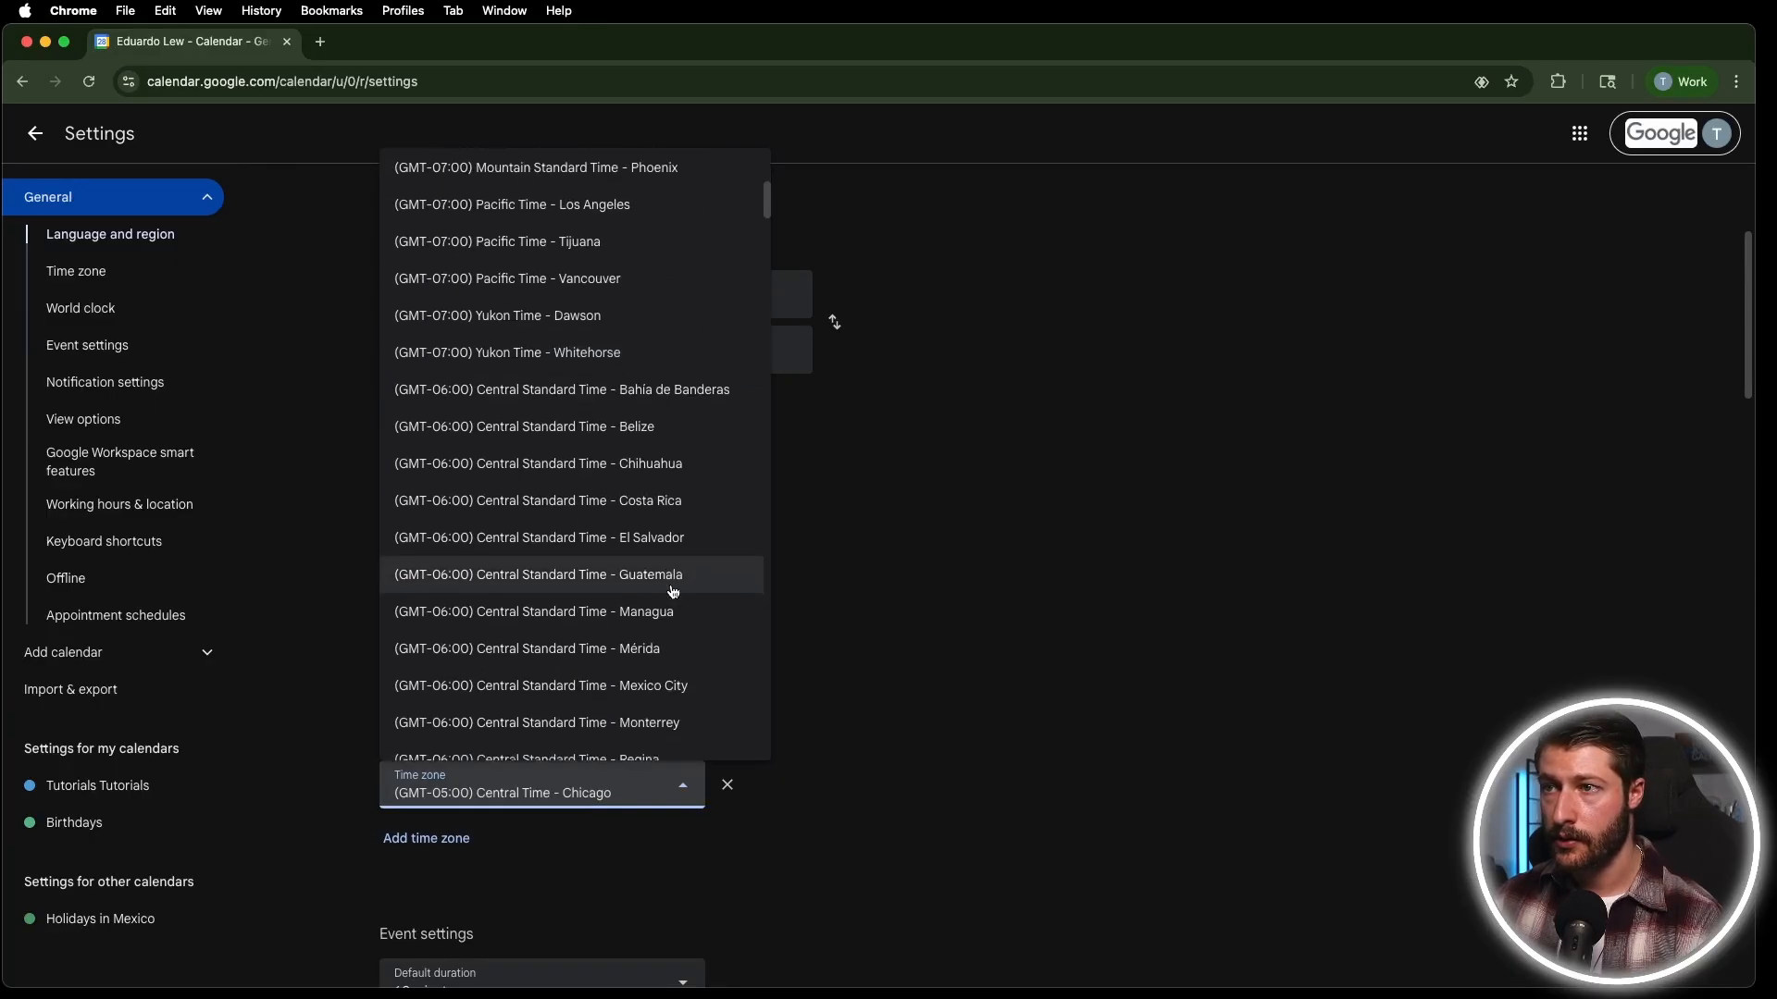
pyautogui.scroll(-8, 674, 592)
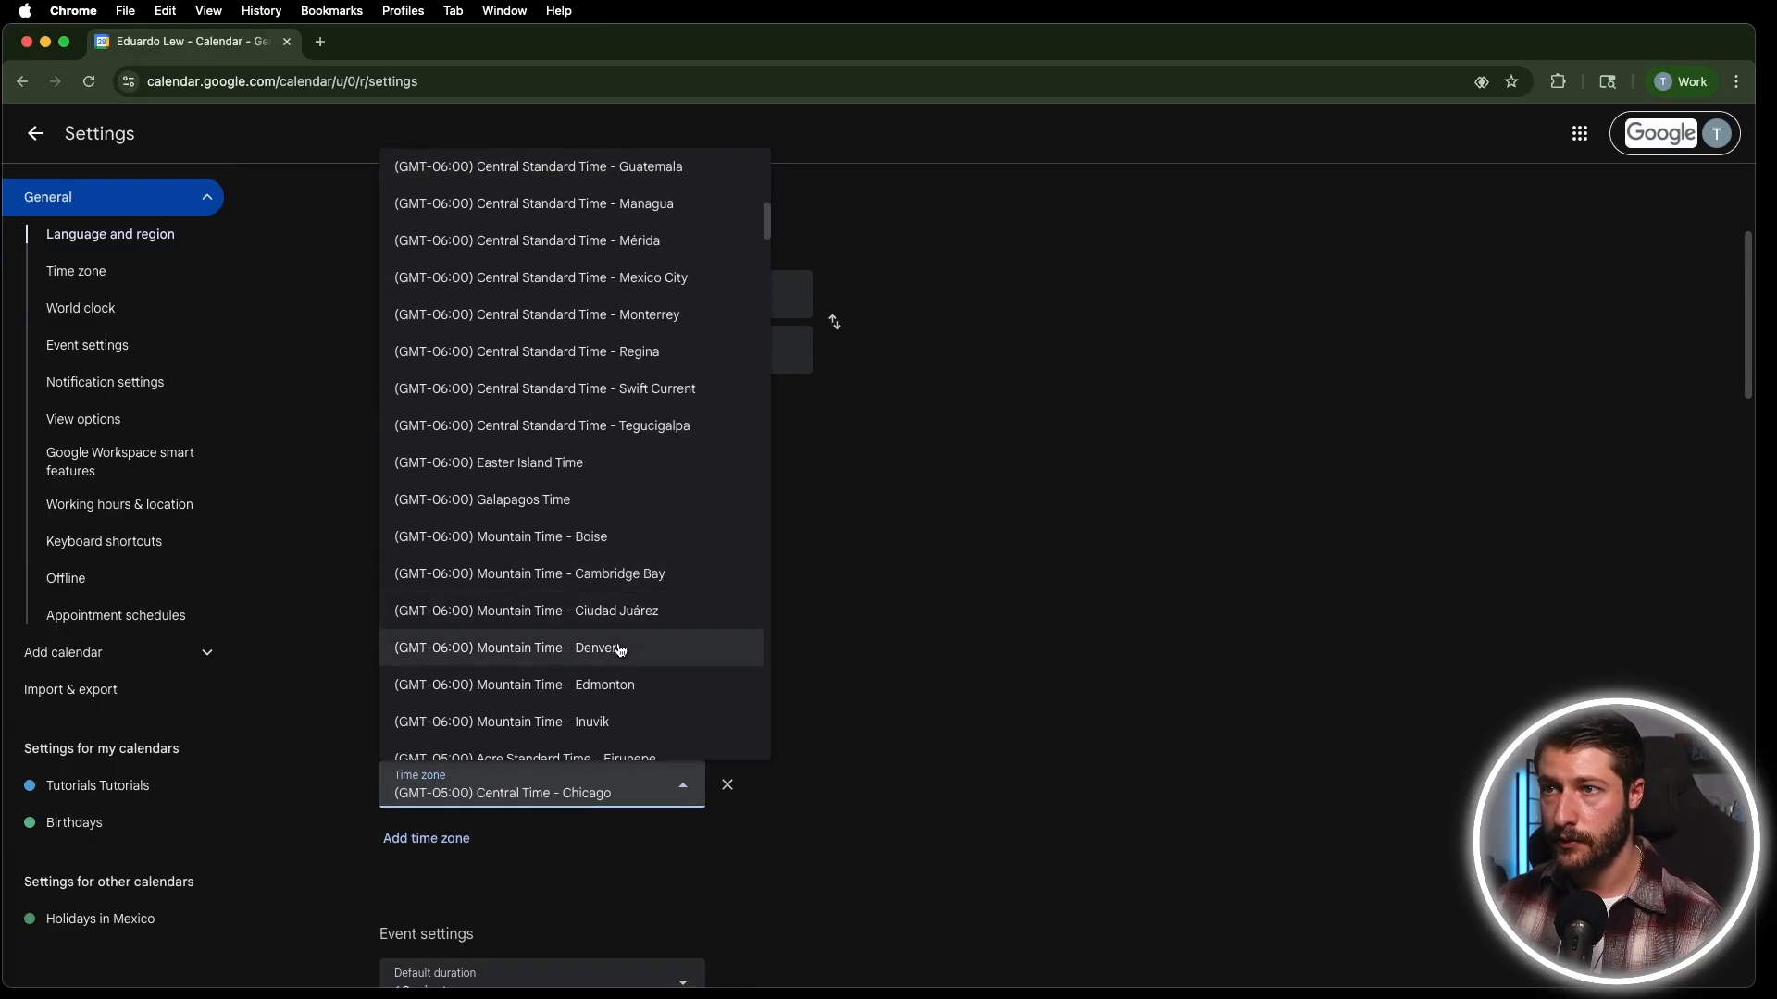
pyautogui.click(620, 650)
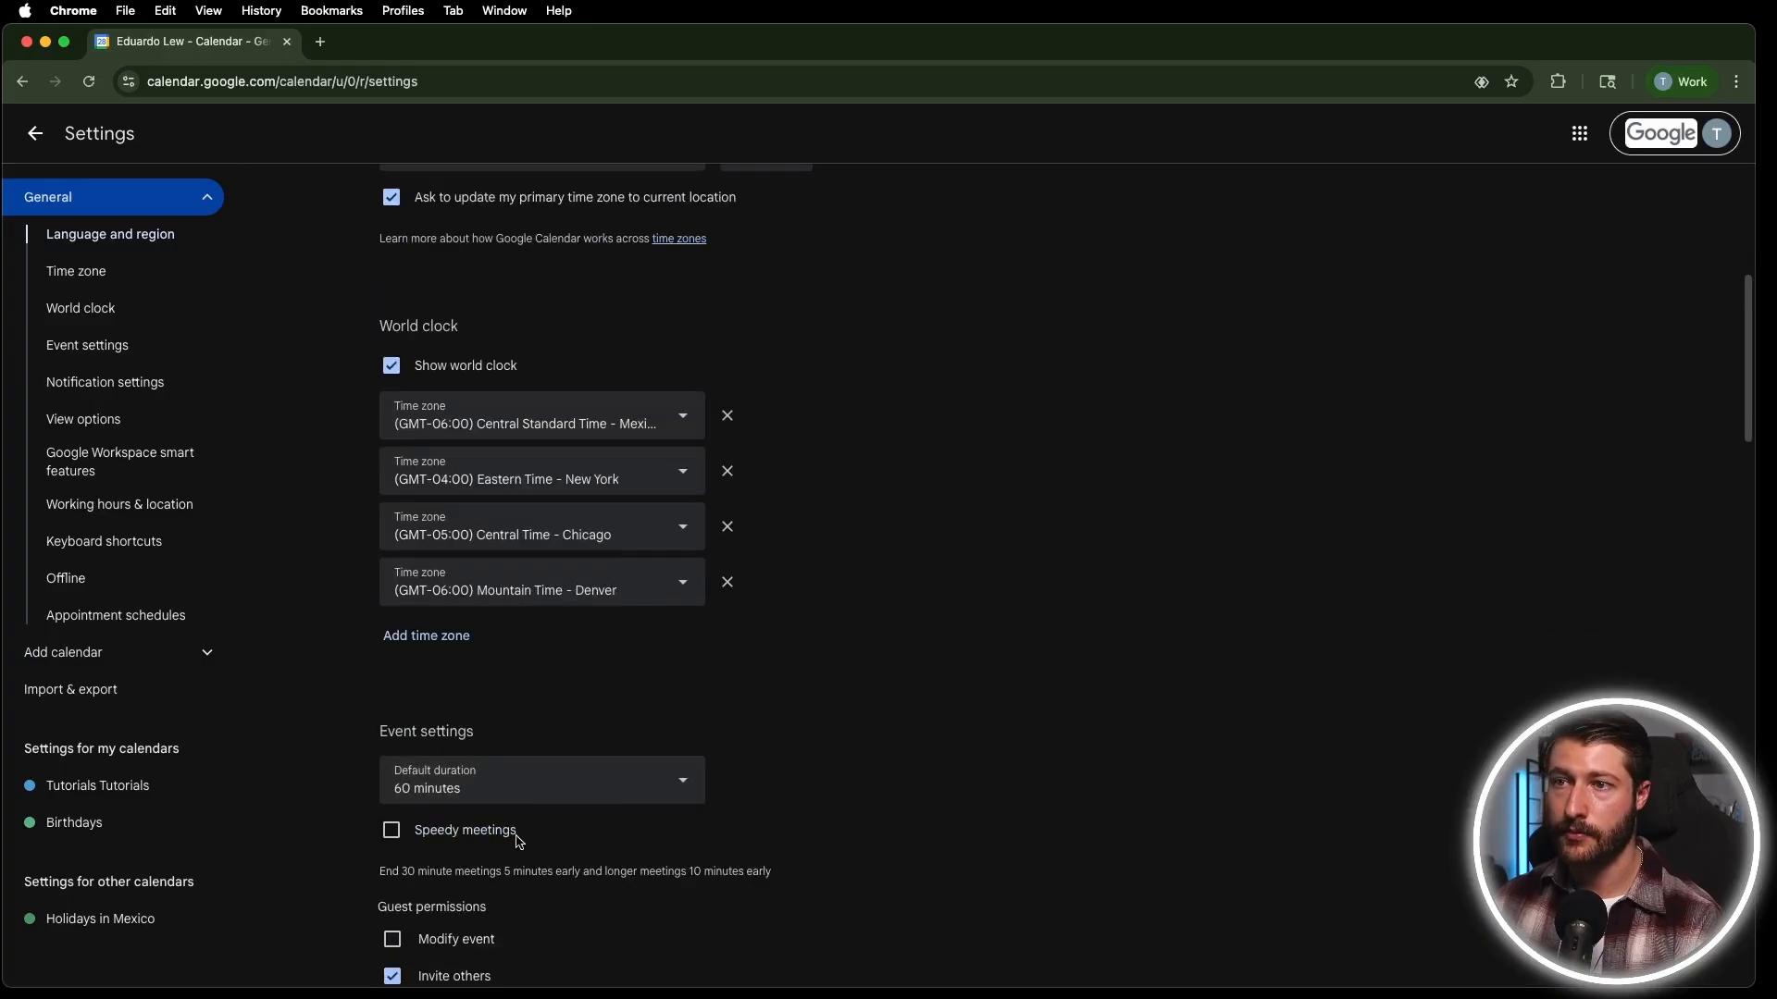
# Add a fifth world clock time zone set to (GMT-07:00) Pacific Time - Los Angeles.
pyautogui.click(455, 645)
pyautogui.click(515, 645)
pyautogui.scroll(10, 500, 426)
pyautogui.scroll(10, 496, 459)
pyautogui.scroll(-5, 626, 503)
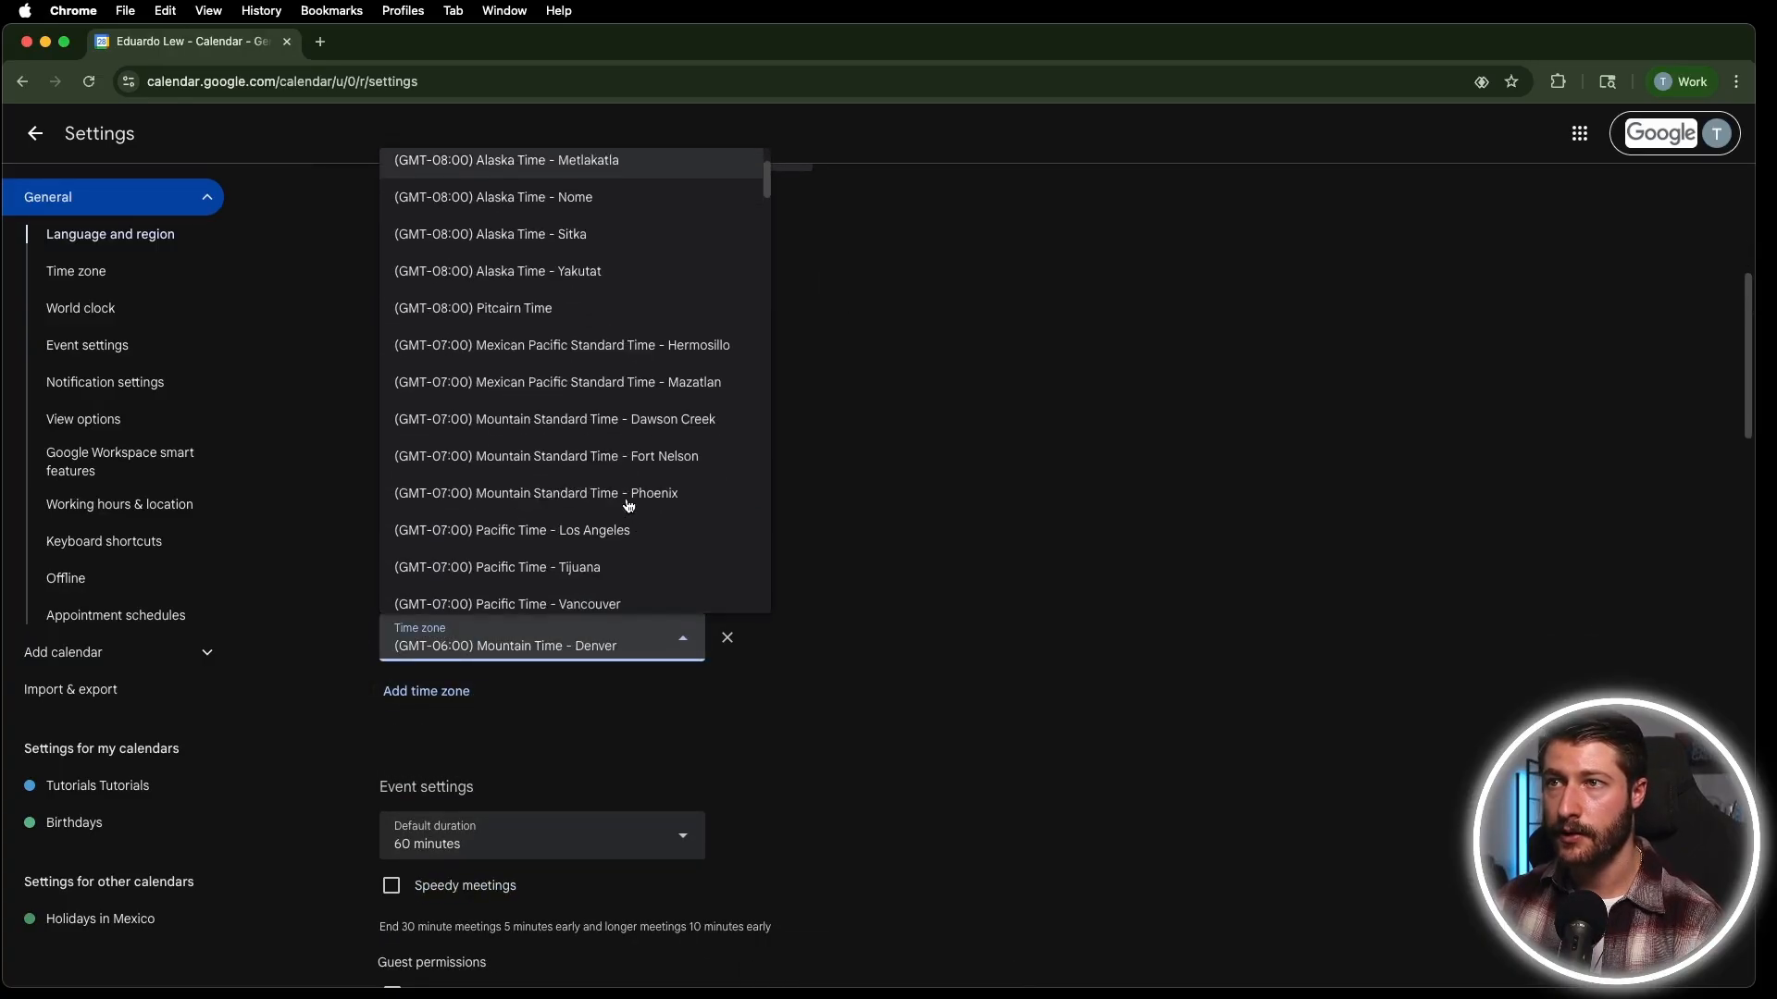
pyautogui.scroll(-1, 629, 506)
pyautogui.click(615, 496)
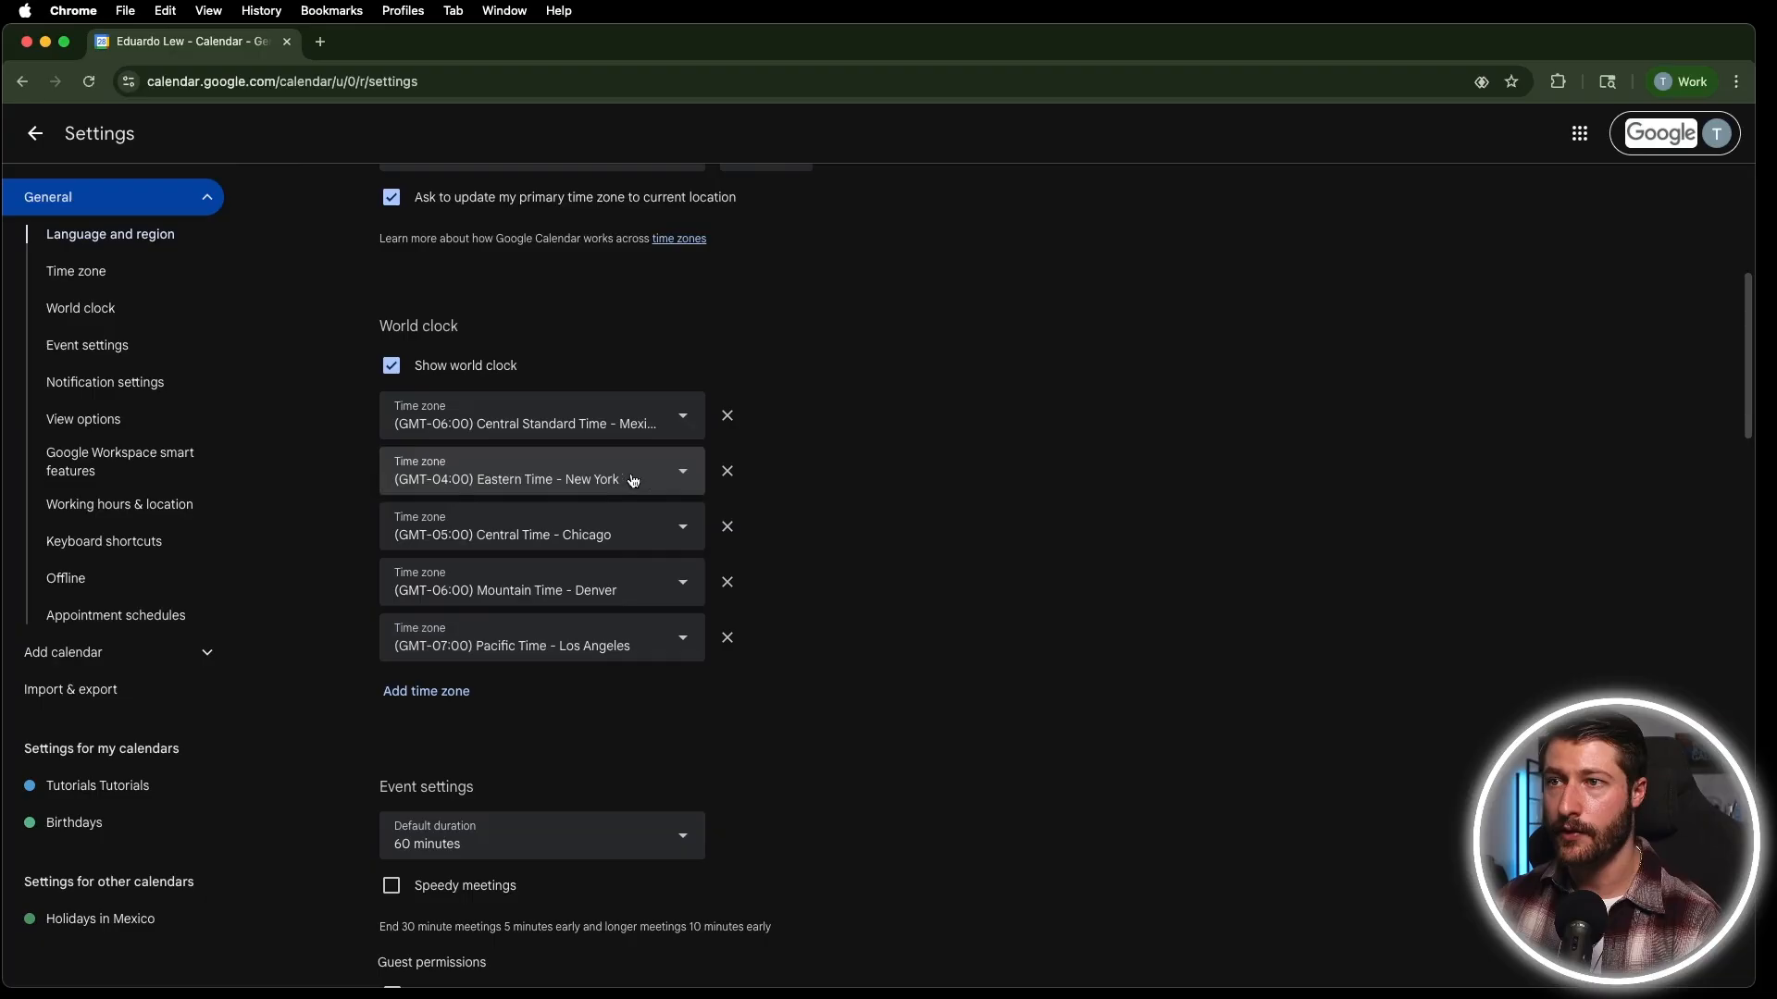
pyautogui.click(440, 705)
pyautogui.click(555, 695)
pyautogui.scroll(-15, 629, 555)
pyautogui.scroll(-10, 639, 579)
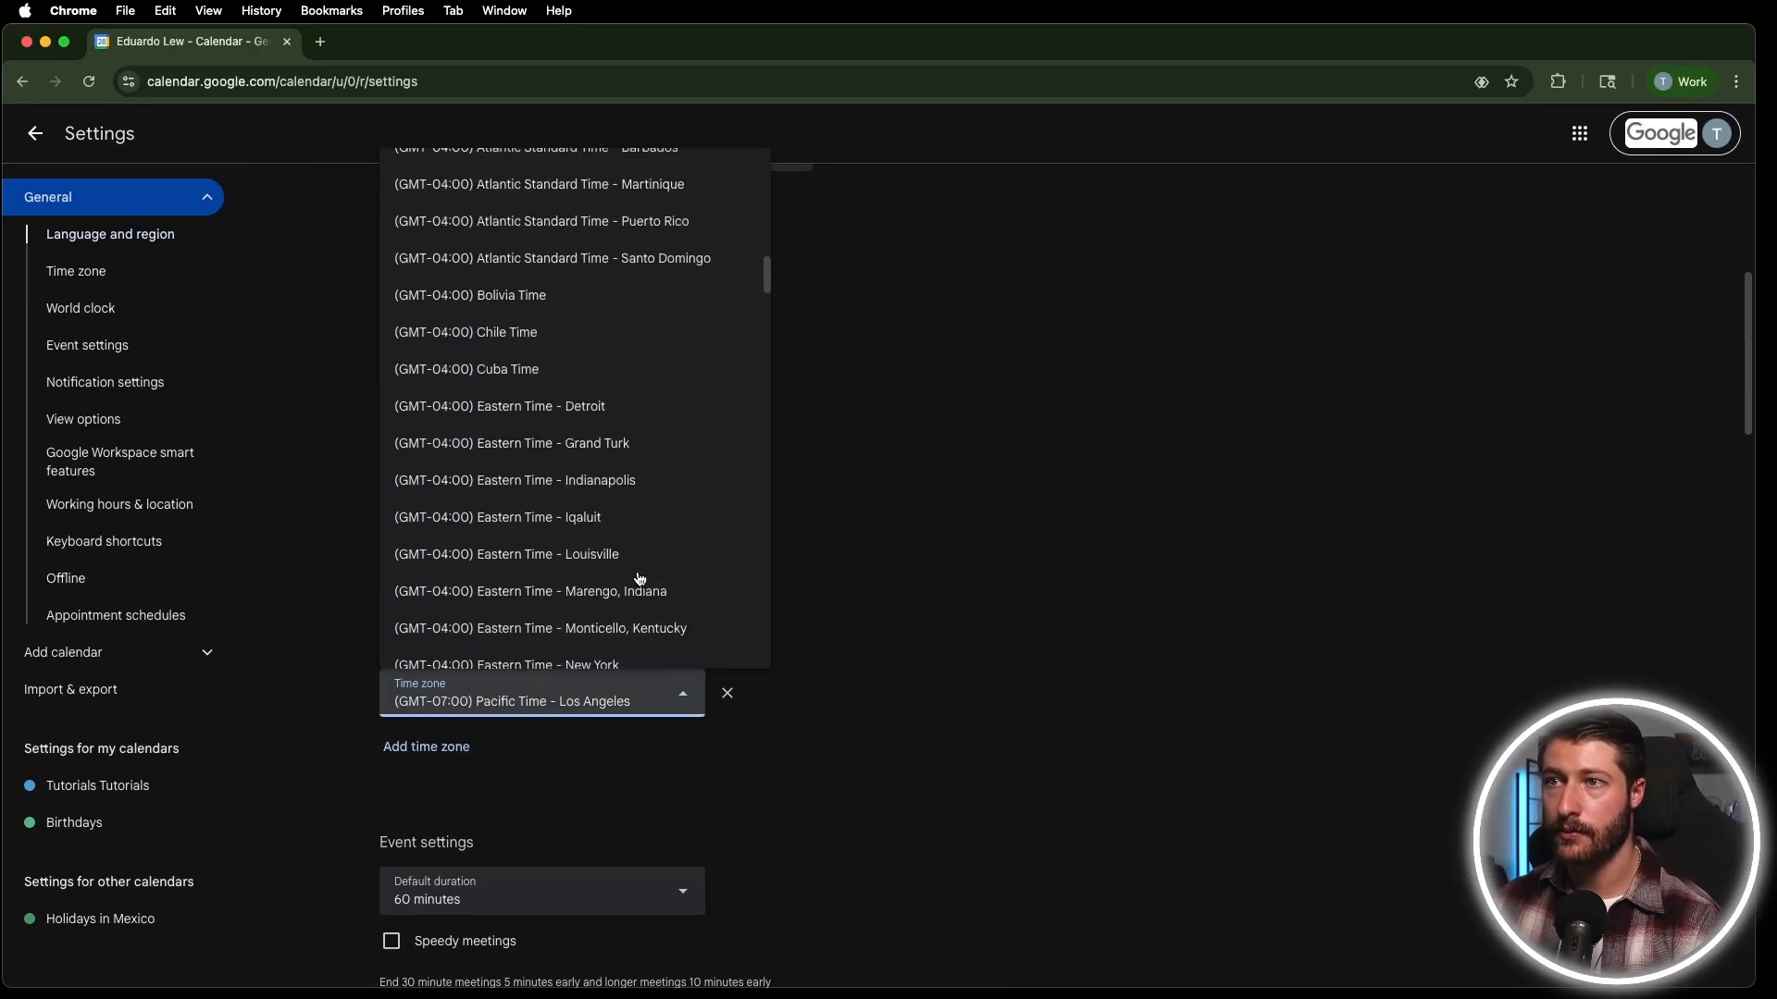
pyautogui.scroll(4, 639, 579)
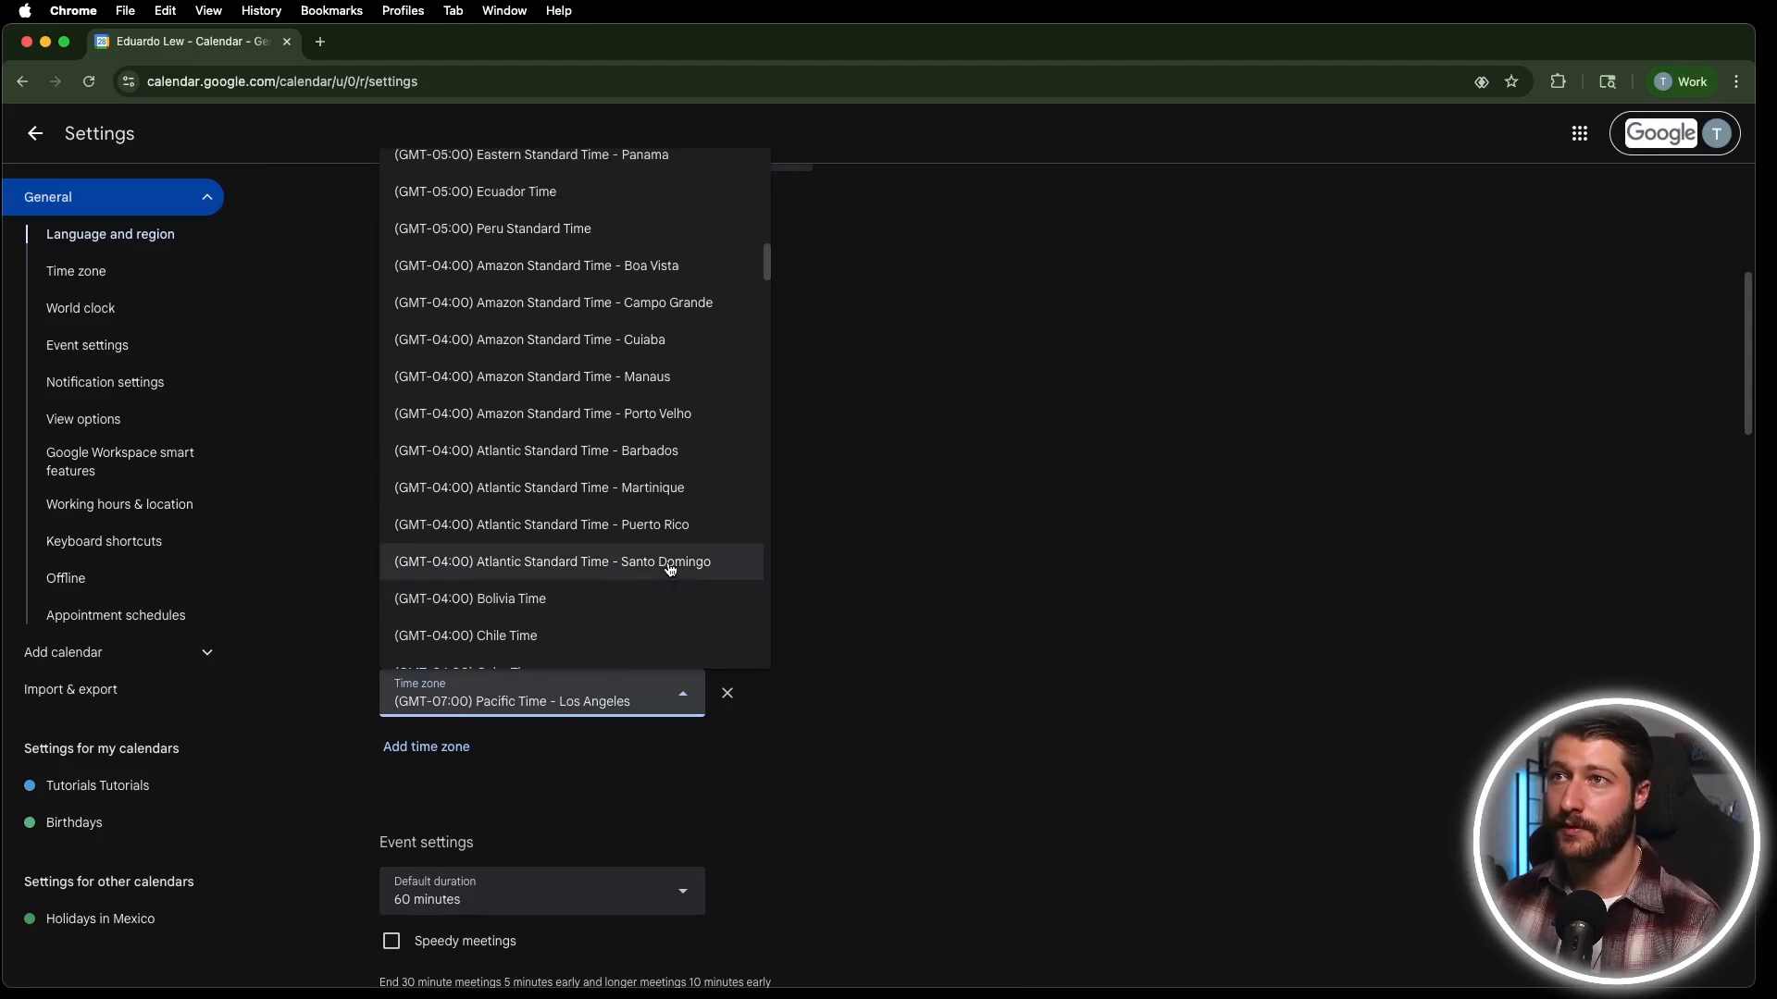
pyautogui.scroll(1, 662, 555)
pyautogui.scroll(1, 617, 379)
pyautogui.scroll(5, 617, 379)
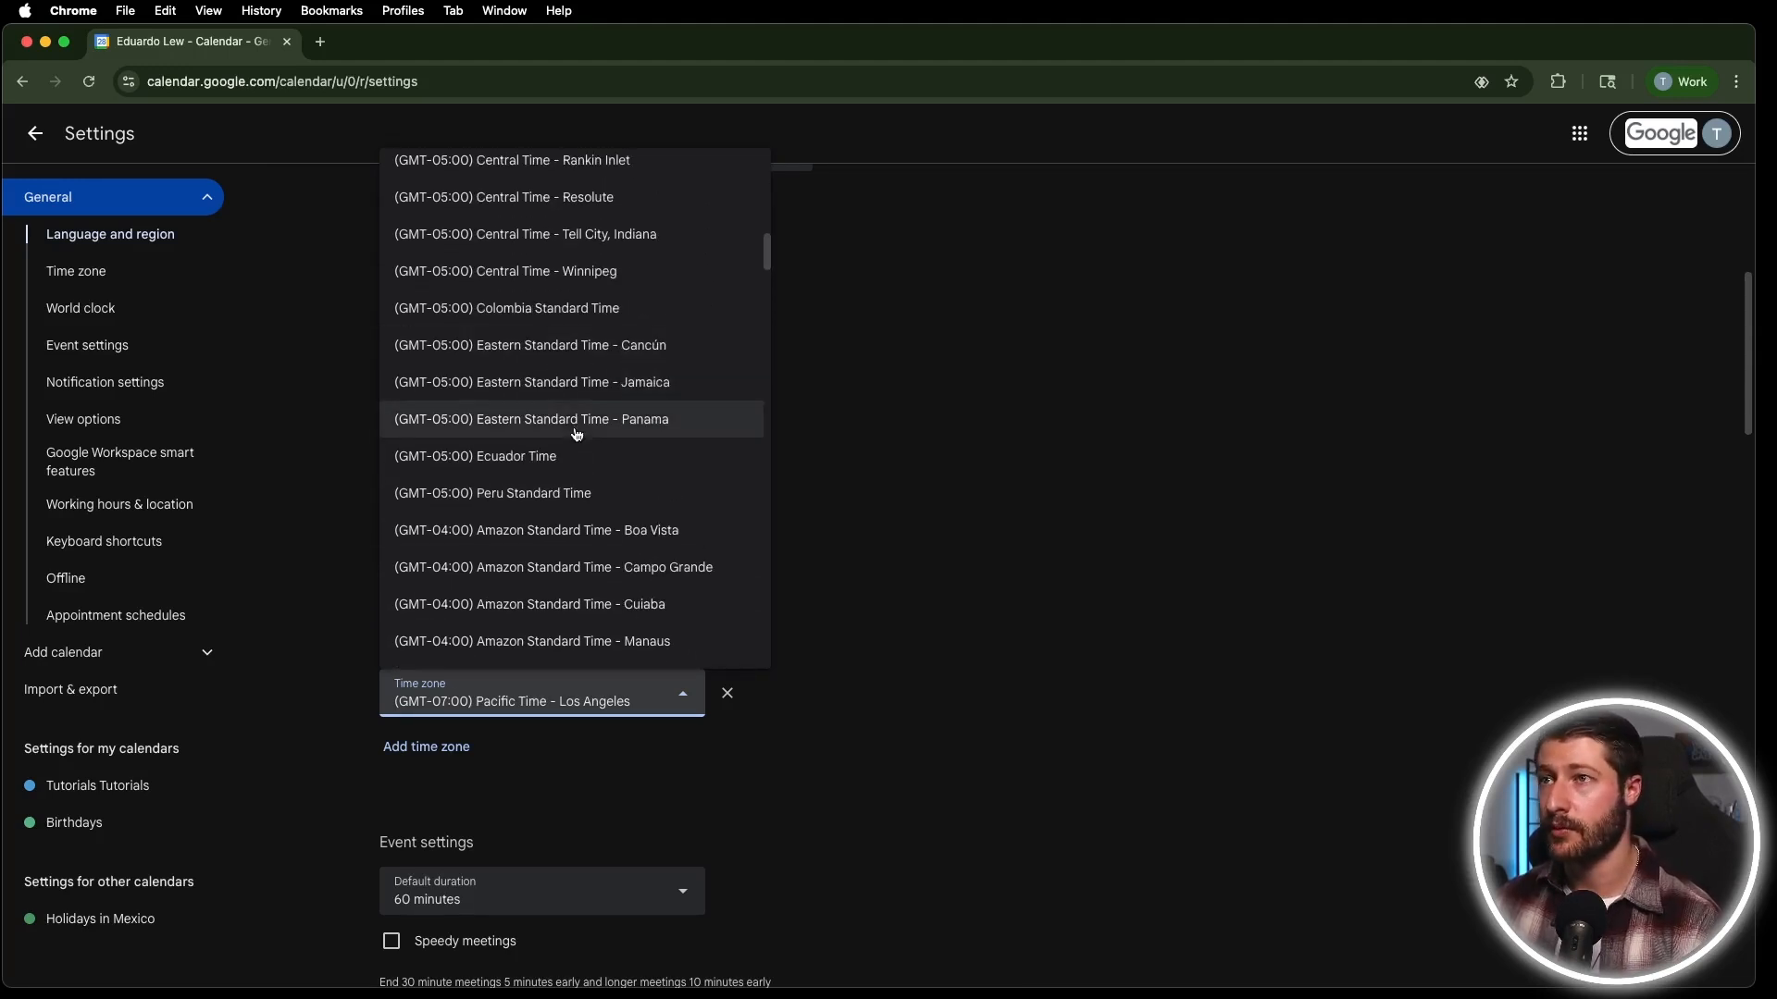
pyautogui.scroll(1, 576, 451)
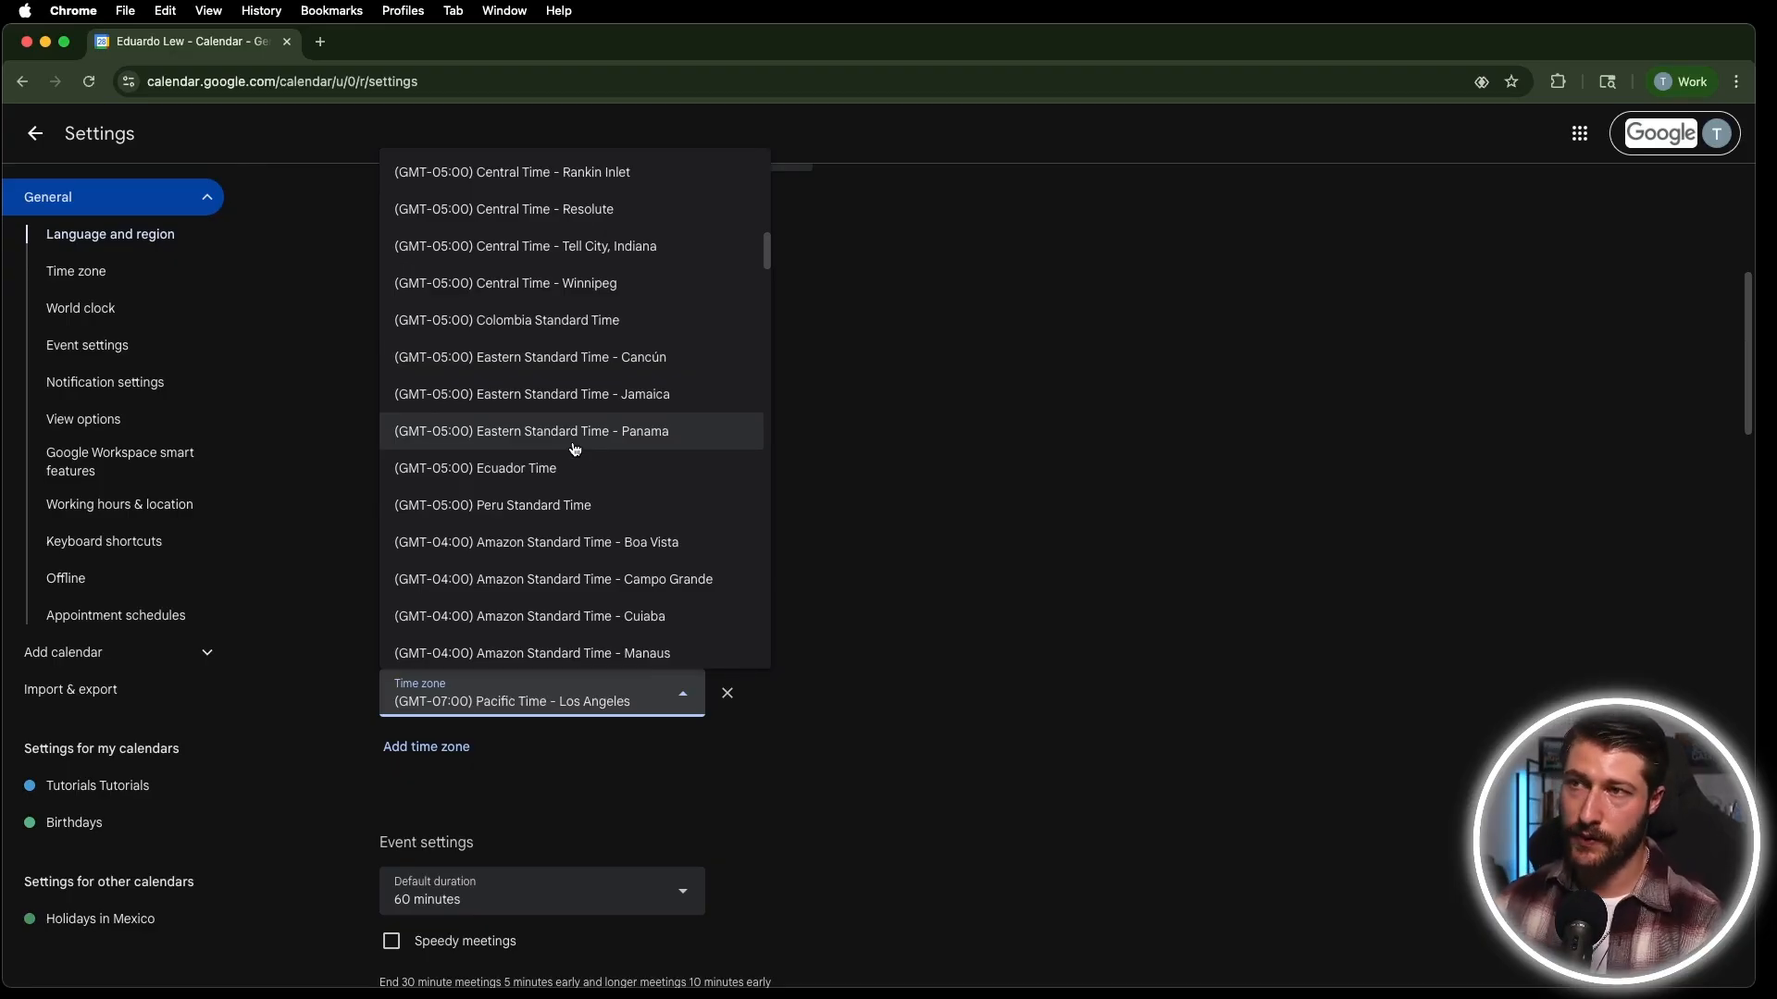
pyautogui.click(1089, 620)
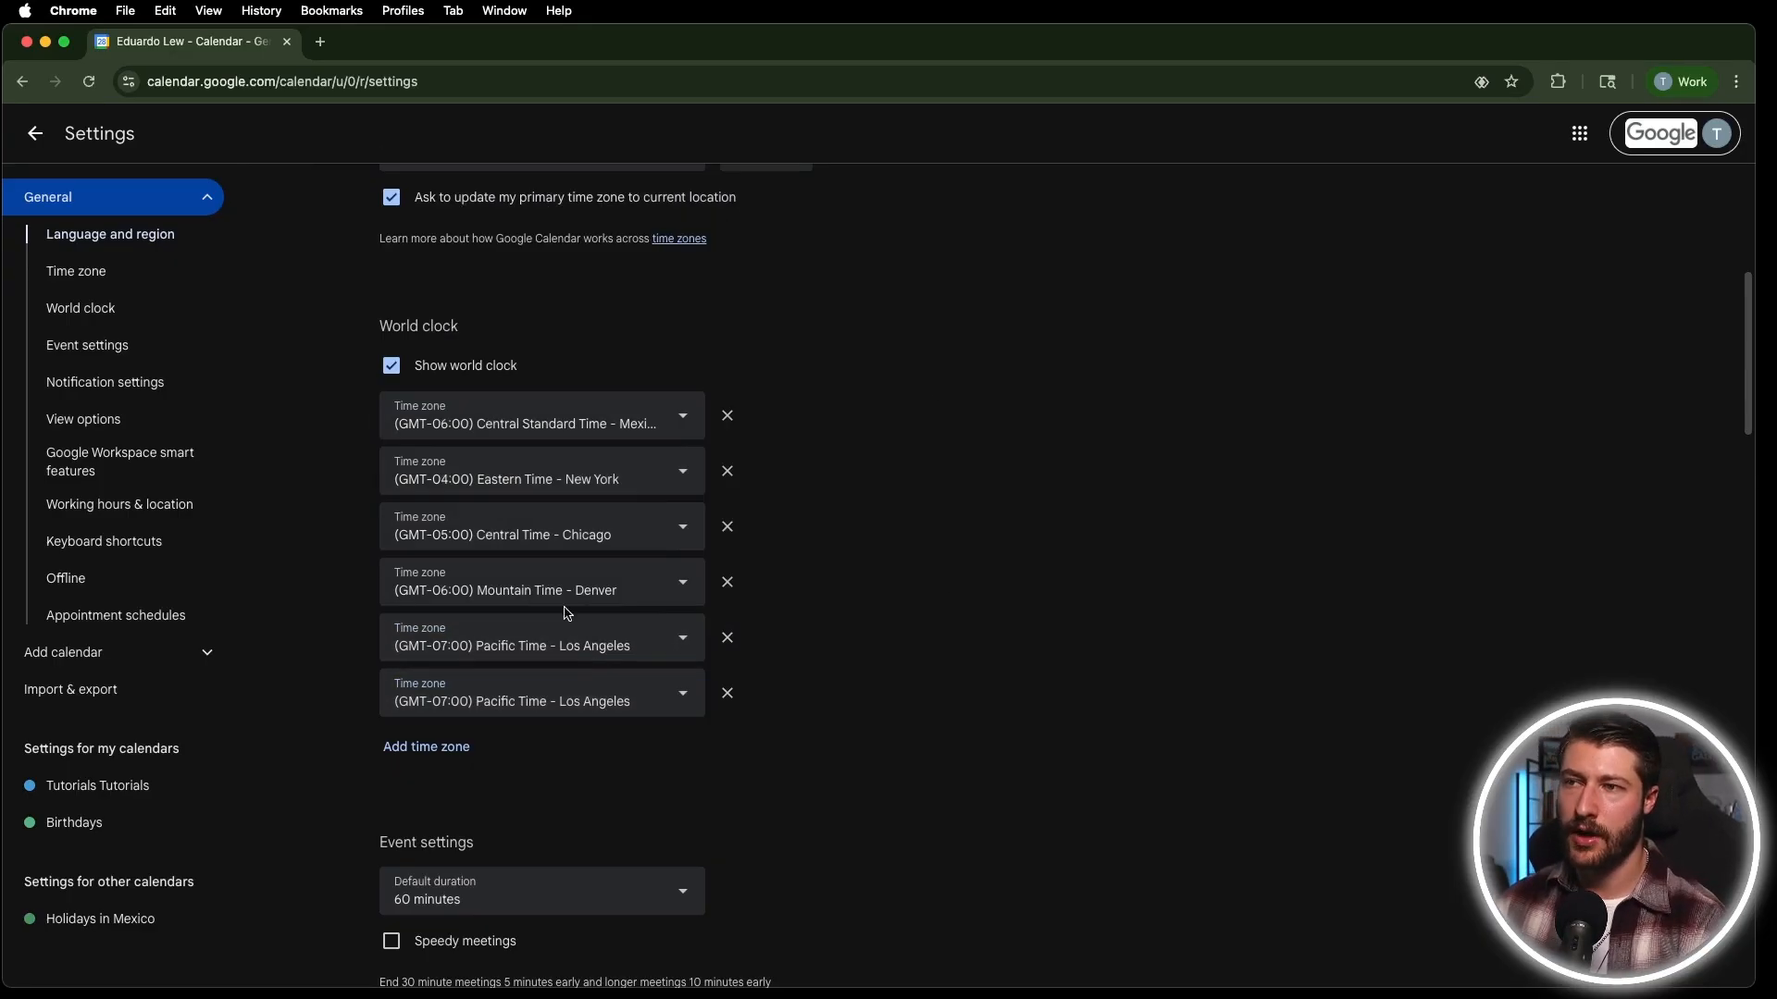
pyautogui.click(727, 694)
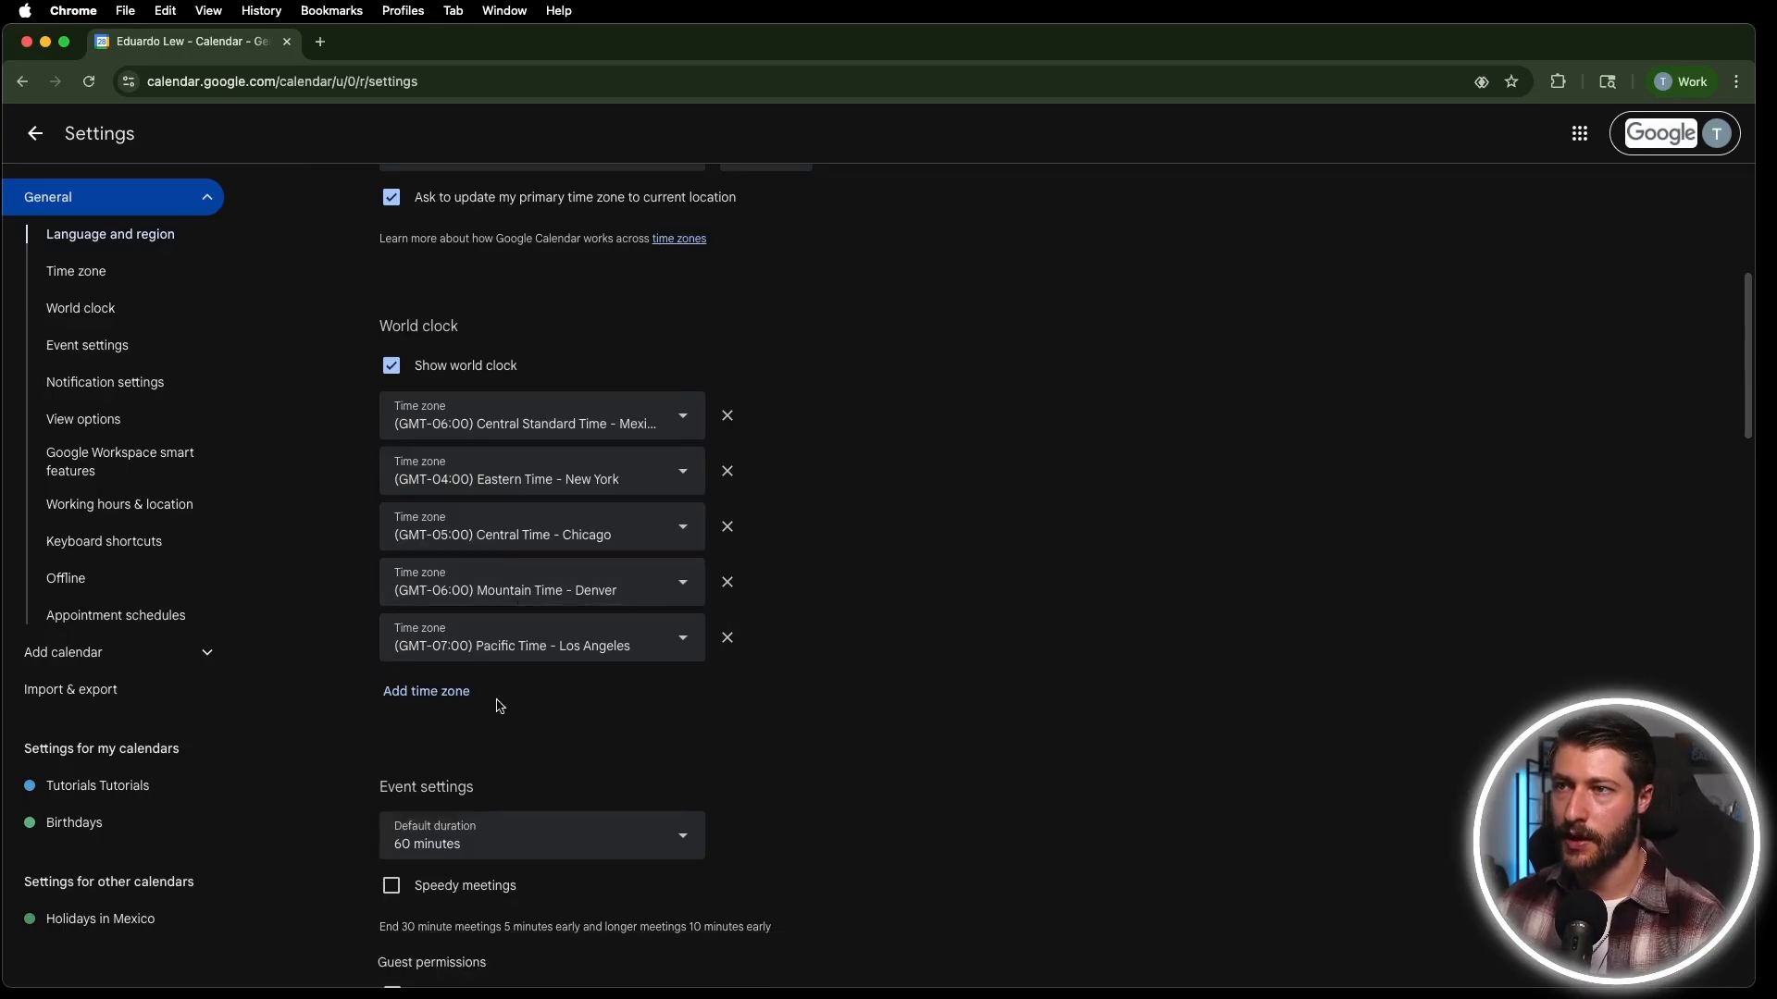
# Add a sixth world clock time zone set to (GMT+01:00) United Kingdom Time.
pyautogui.click(425, 691)
pyautogui.click(553, 701)
pyautogui.scroll(-15, 579, 563)
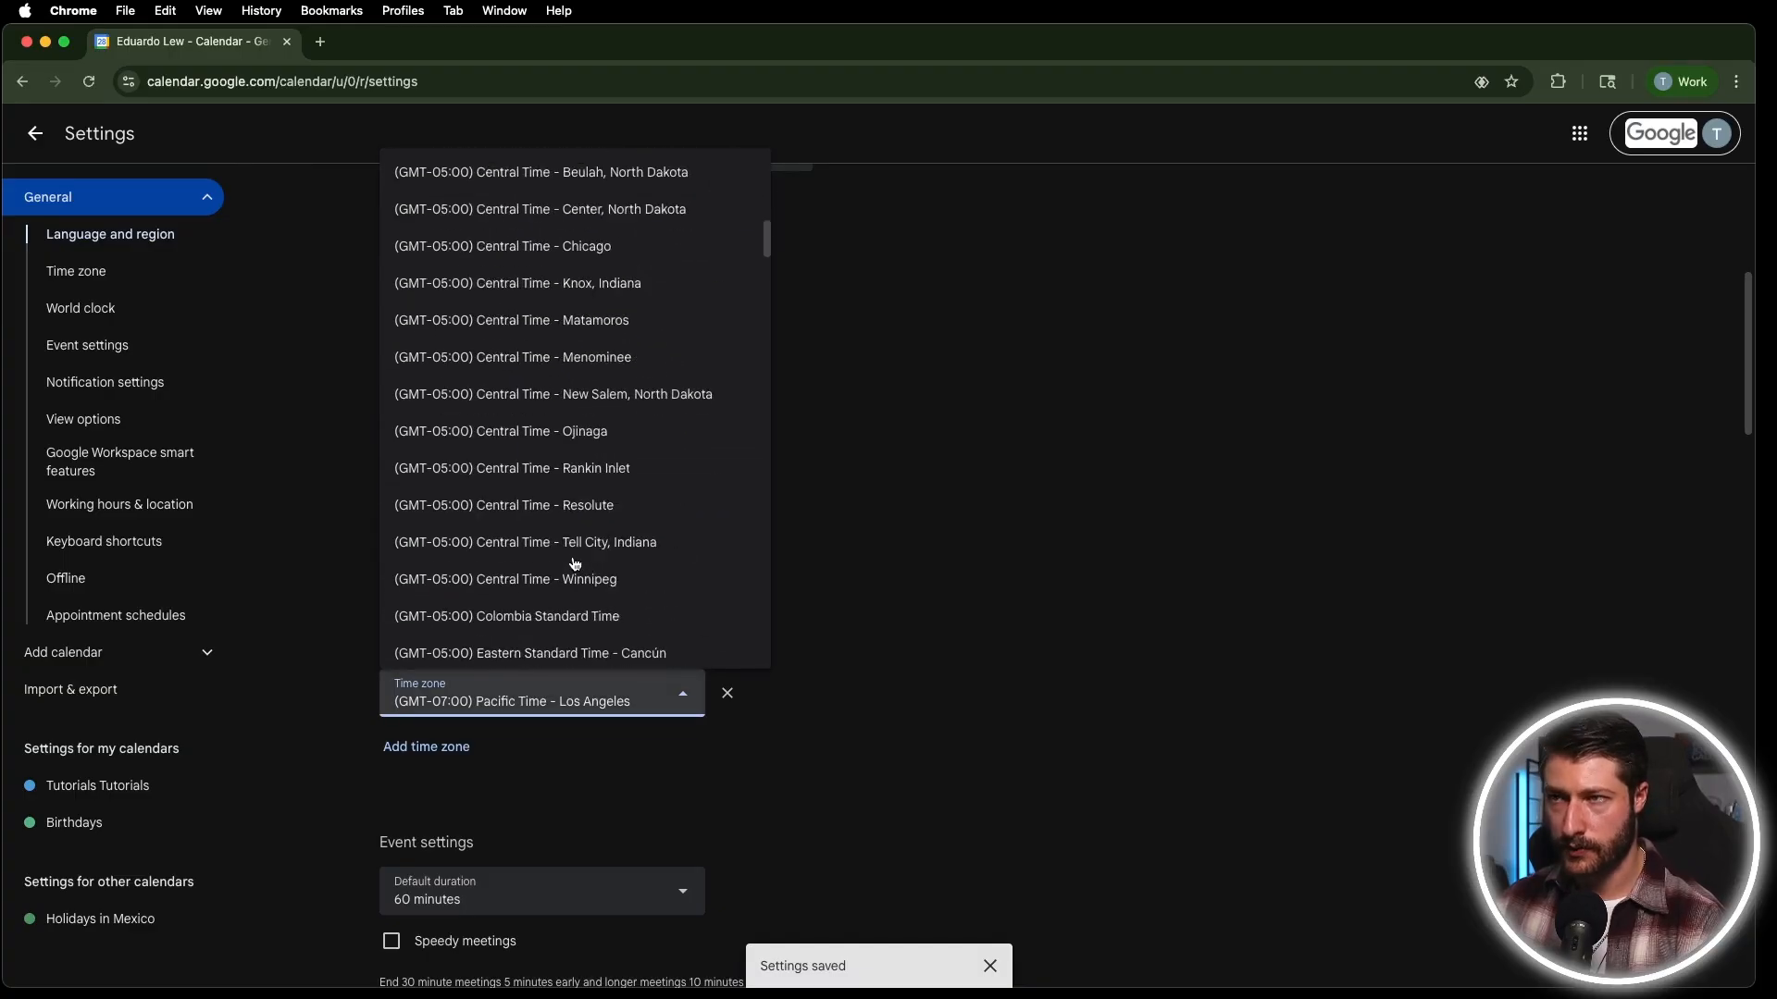
pyautogui.scroll(-12, 575, 562)
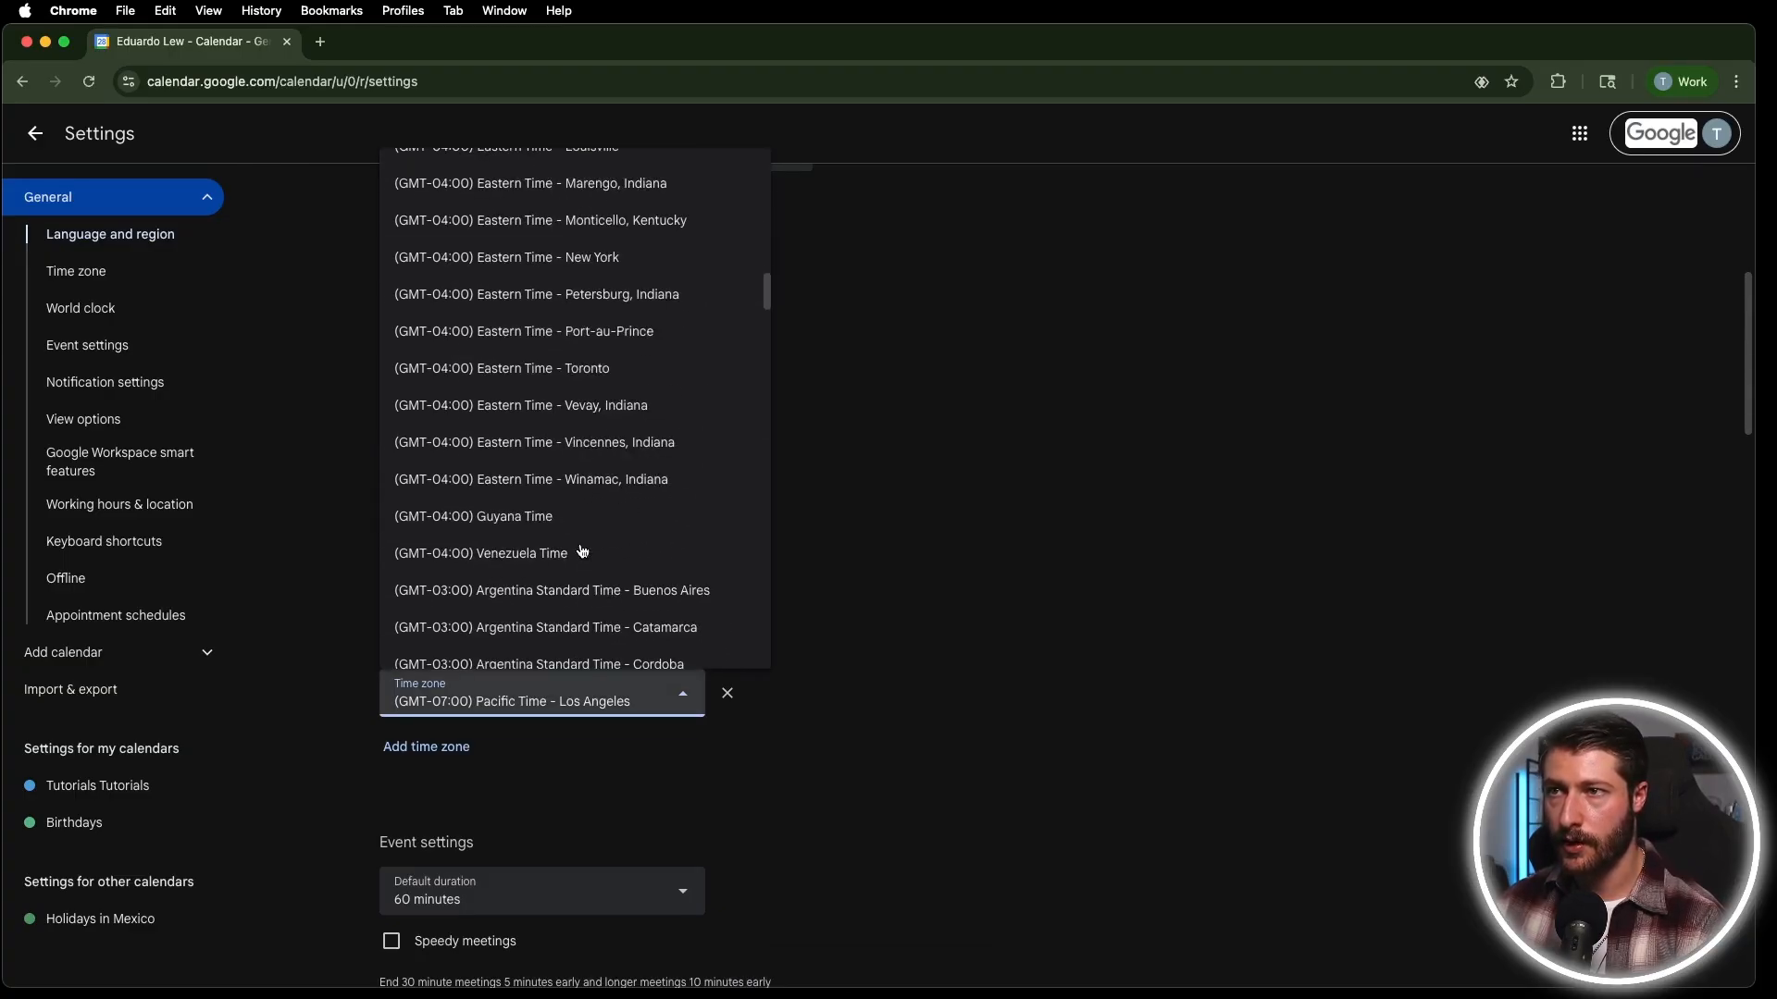
pyautogui.scroll(-20, 582, 552)
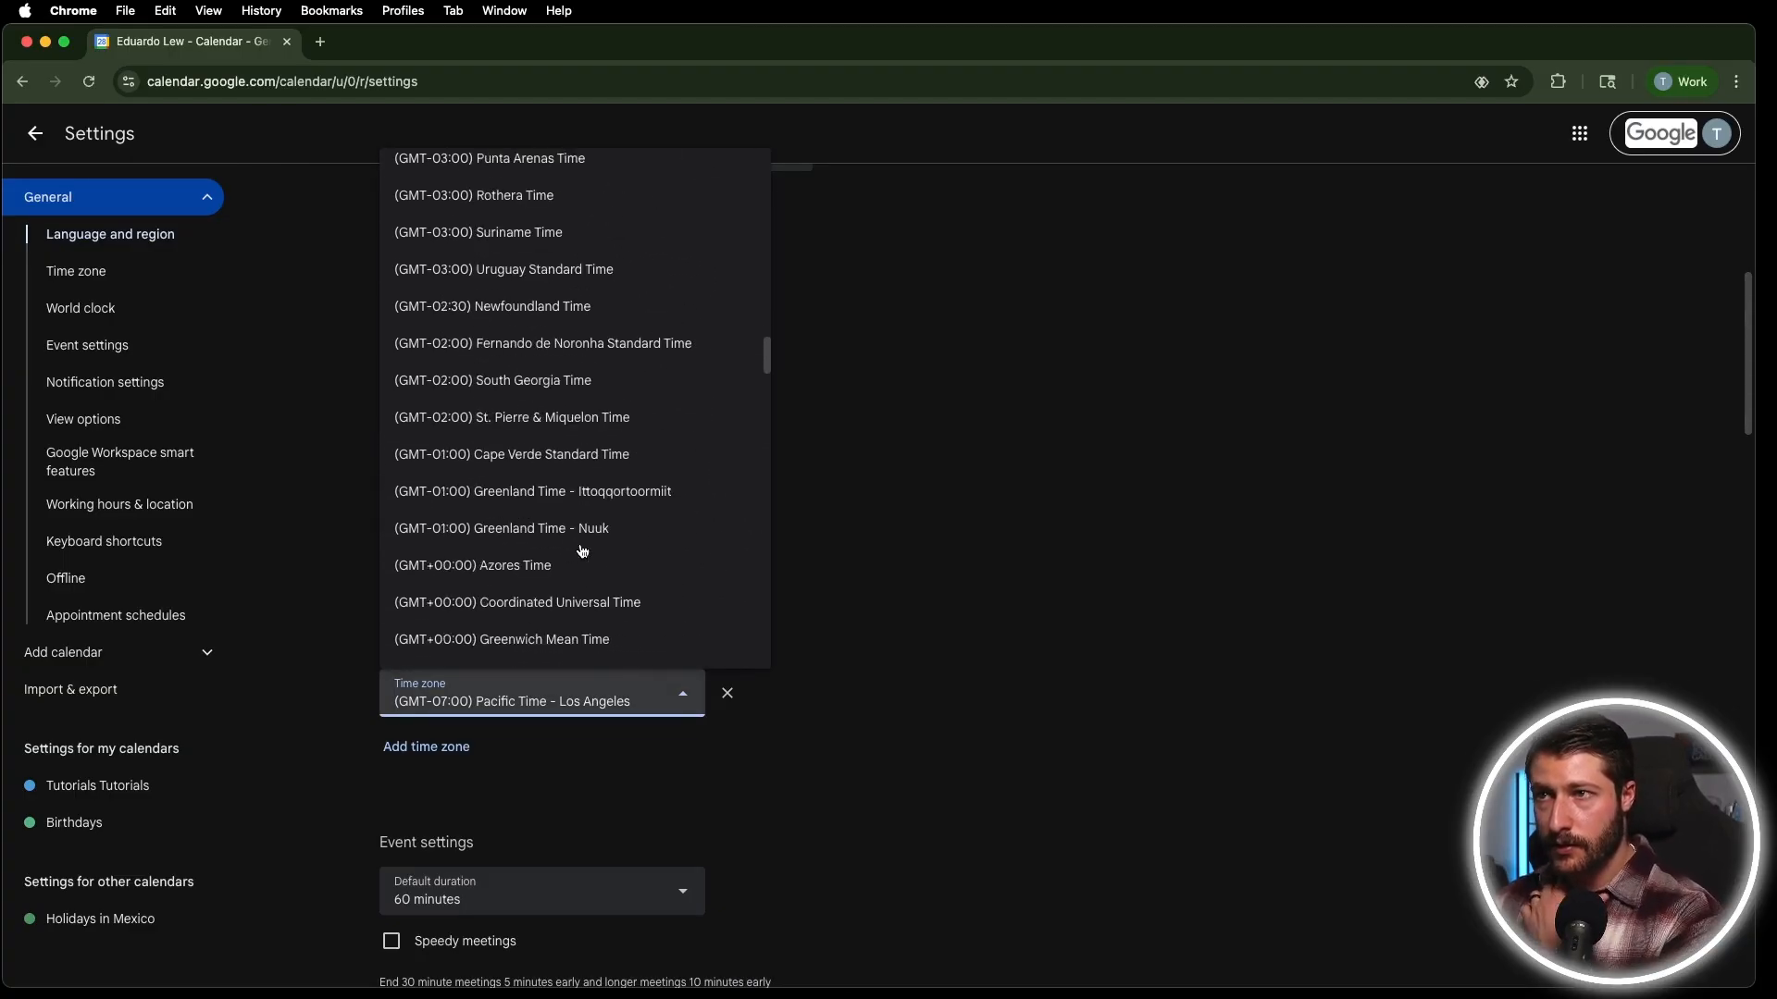
pyautogui.scroll(-5, 582, 552)
pyautogui.scroll(1, 654, 401)
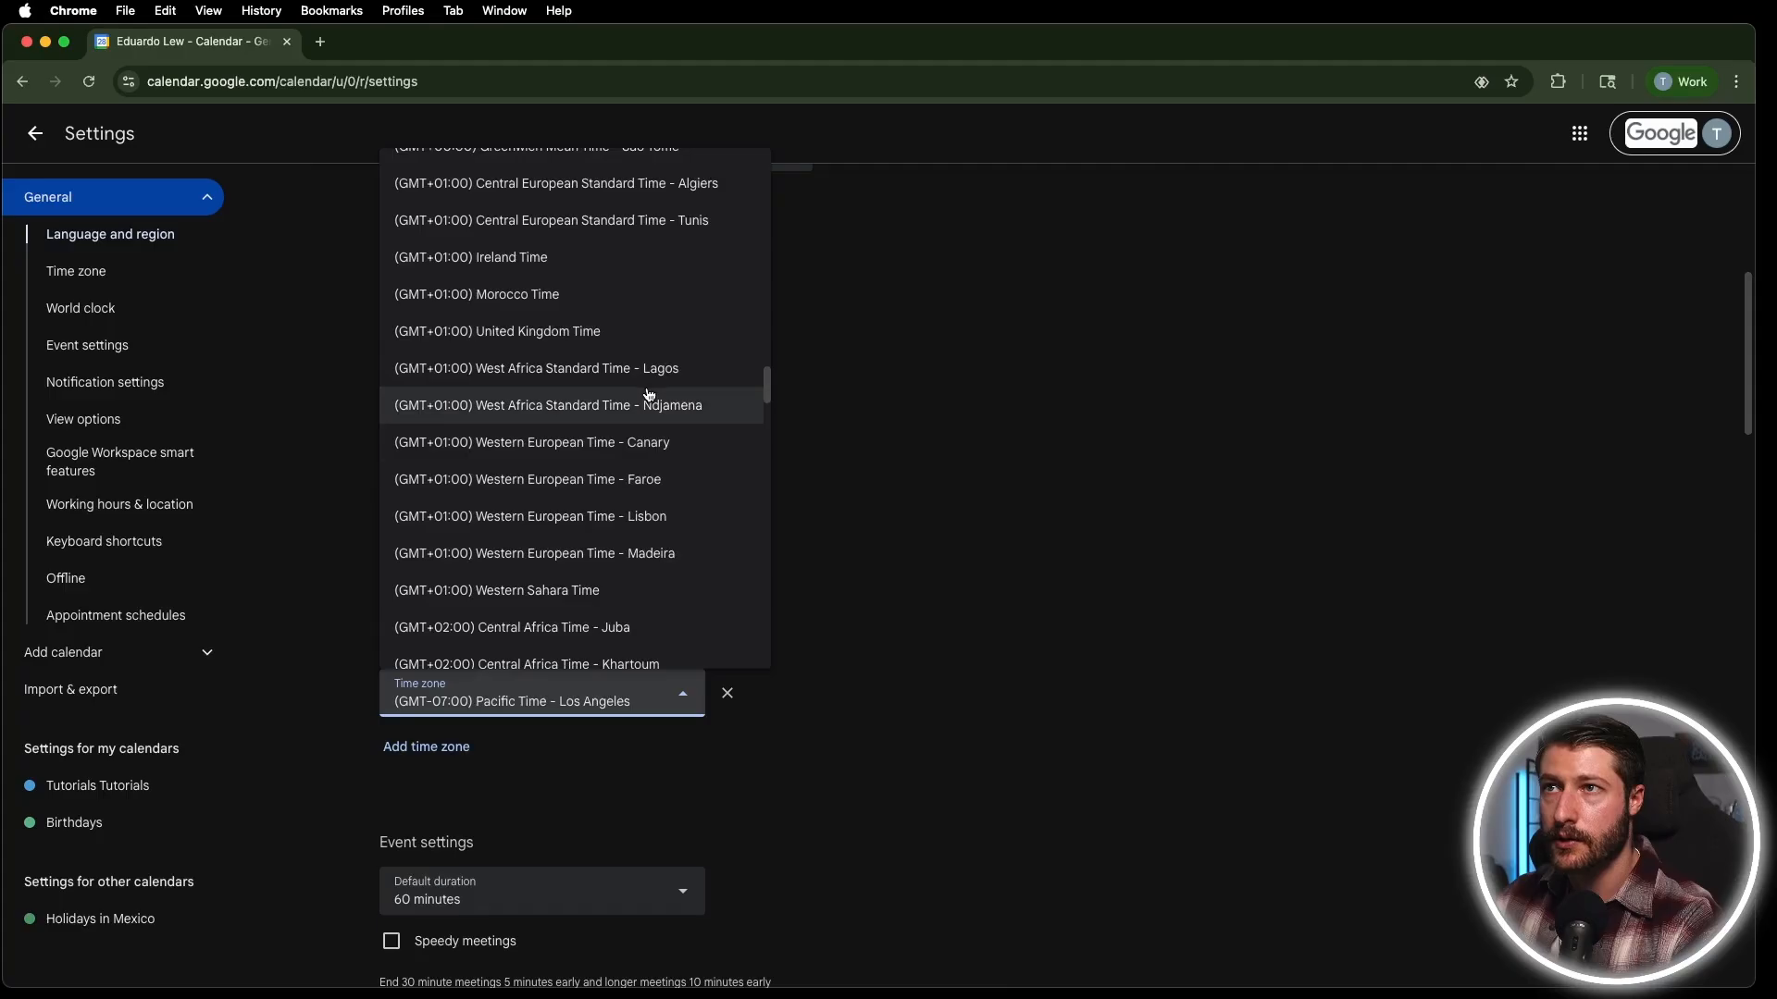
pyautogui.click(619, 340)
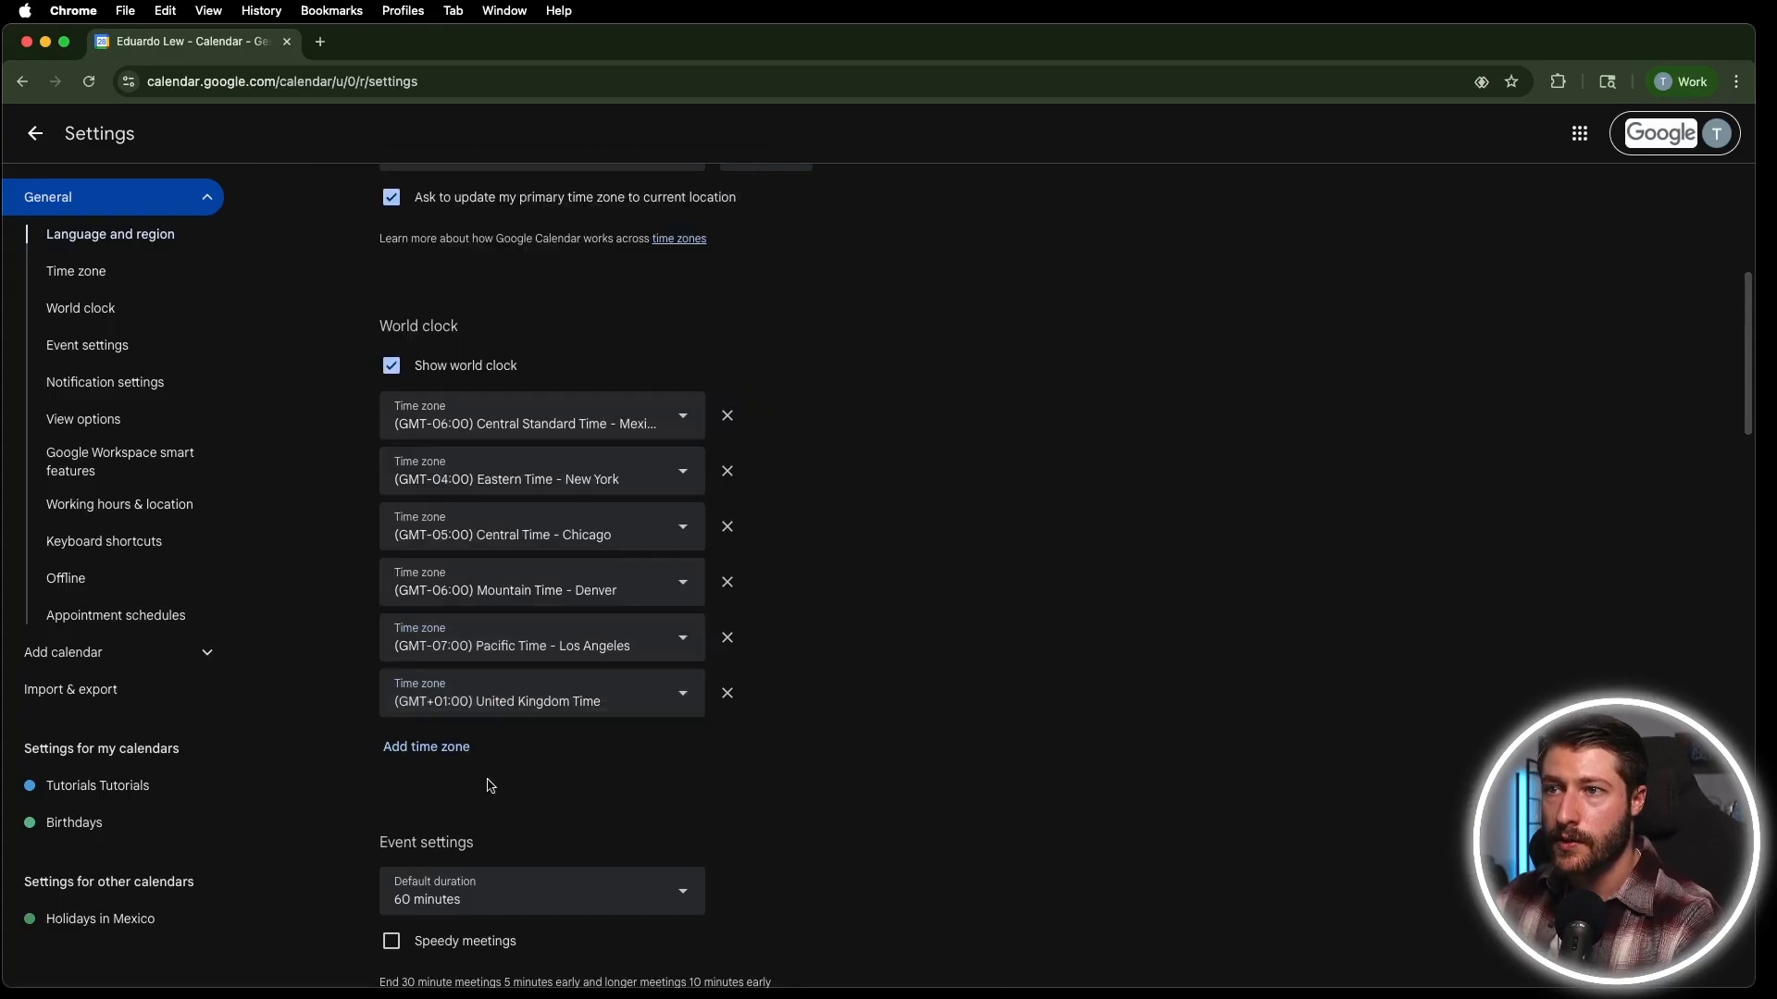
# Add a seventh world clock time zone set to (GMT+02:00) Central European Time - Madrid.
pyautogui.click(426, 747)
pyautogui.click(527, 750)
pyautogui.scroll(-5, 579, 668)
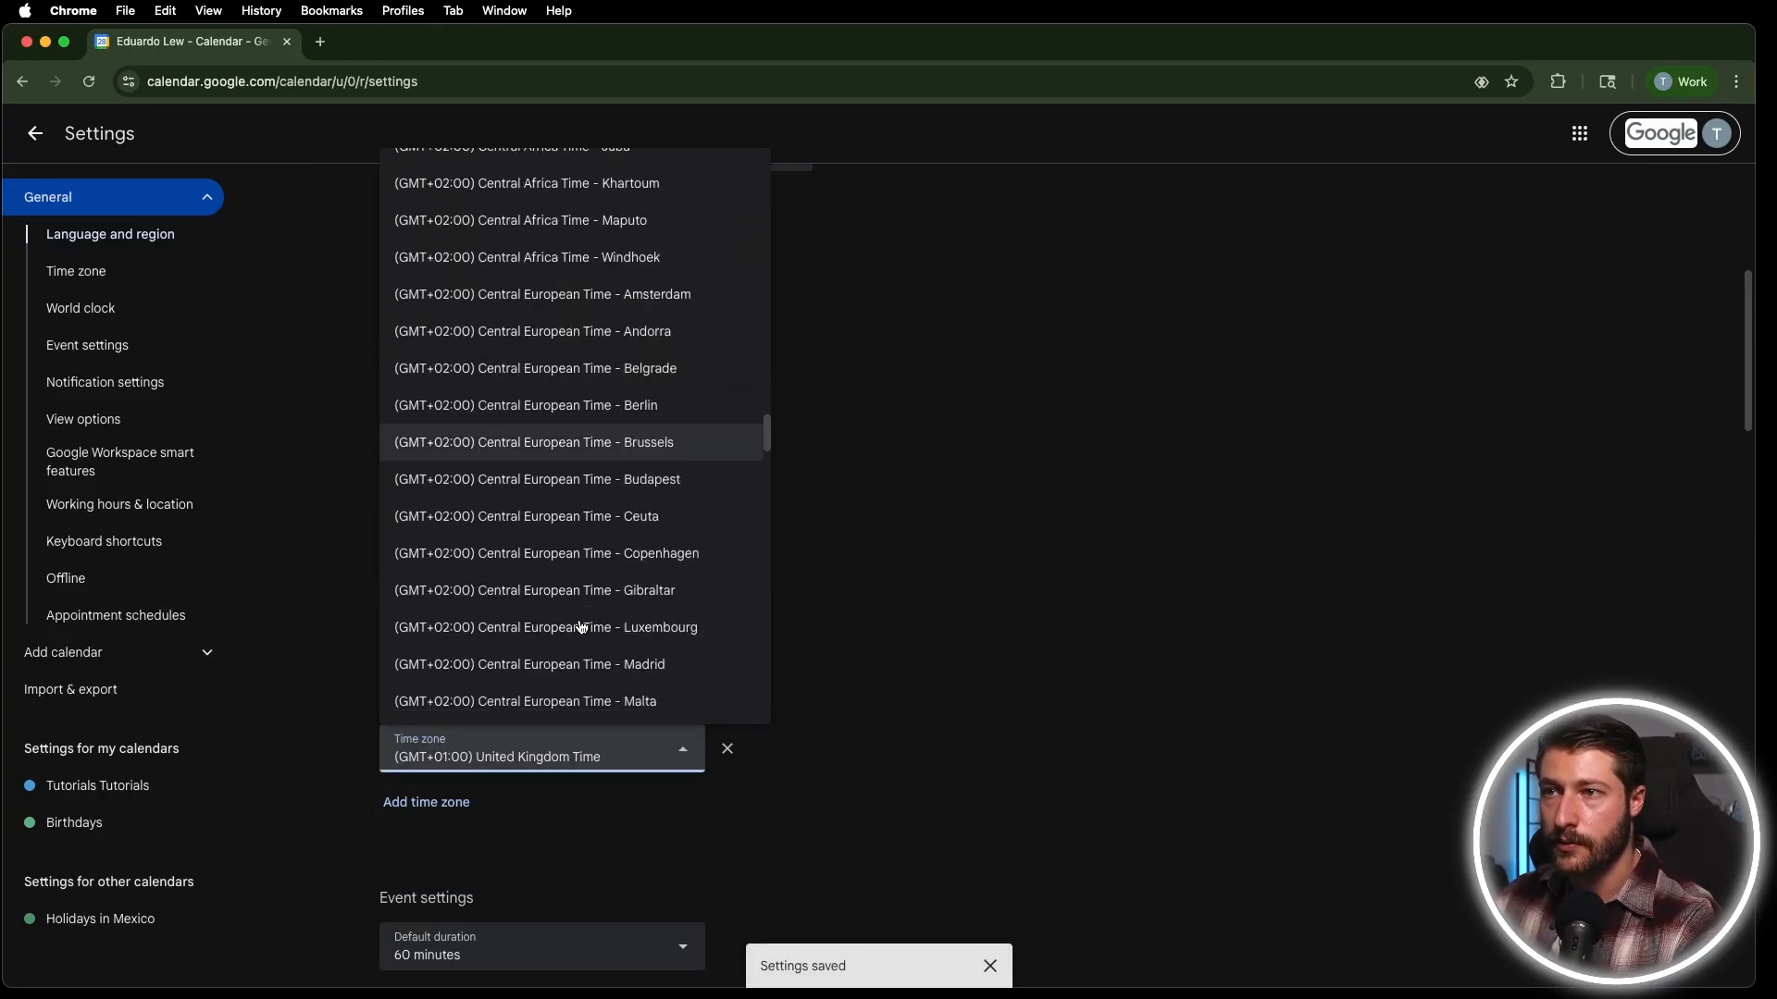
pyautogui.scroll(-1, 615, 574)
pyautogui.click(640, 636)
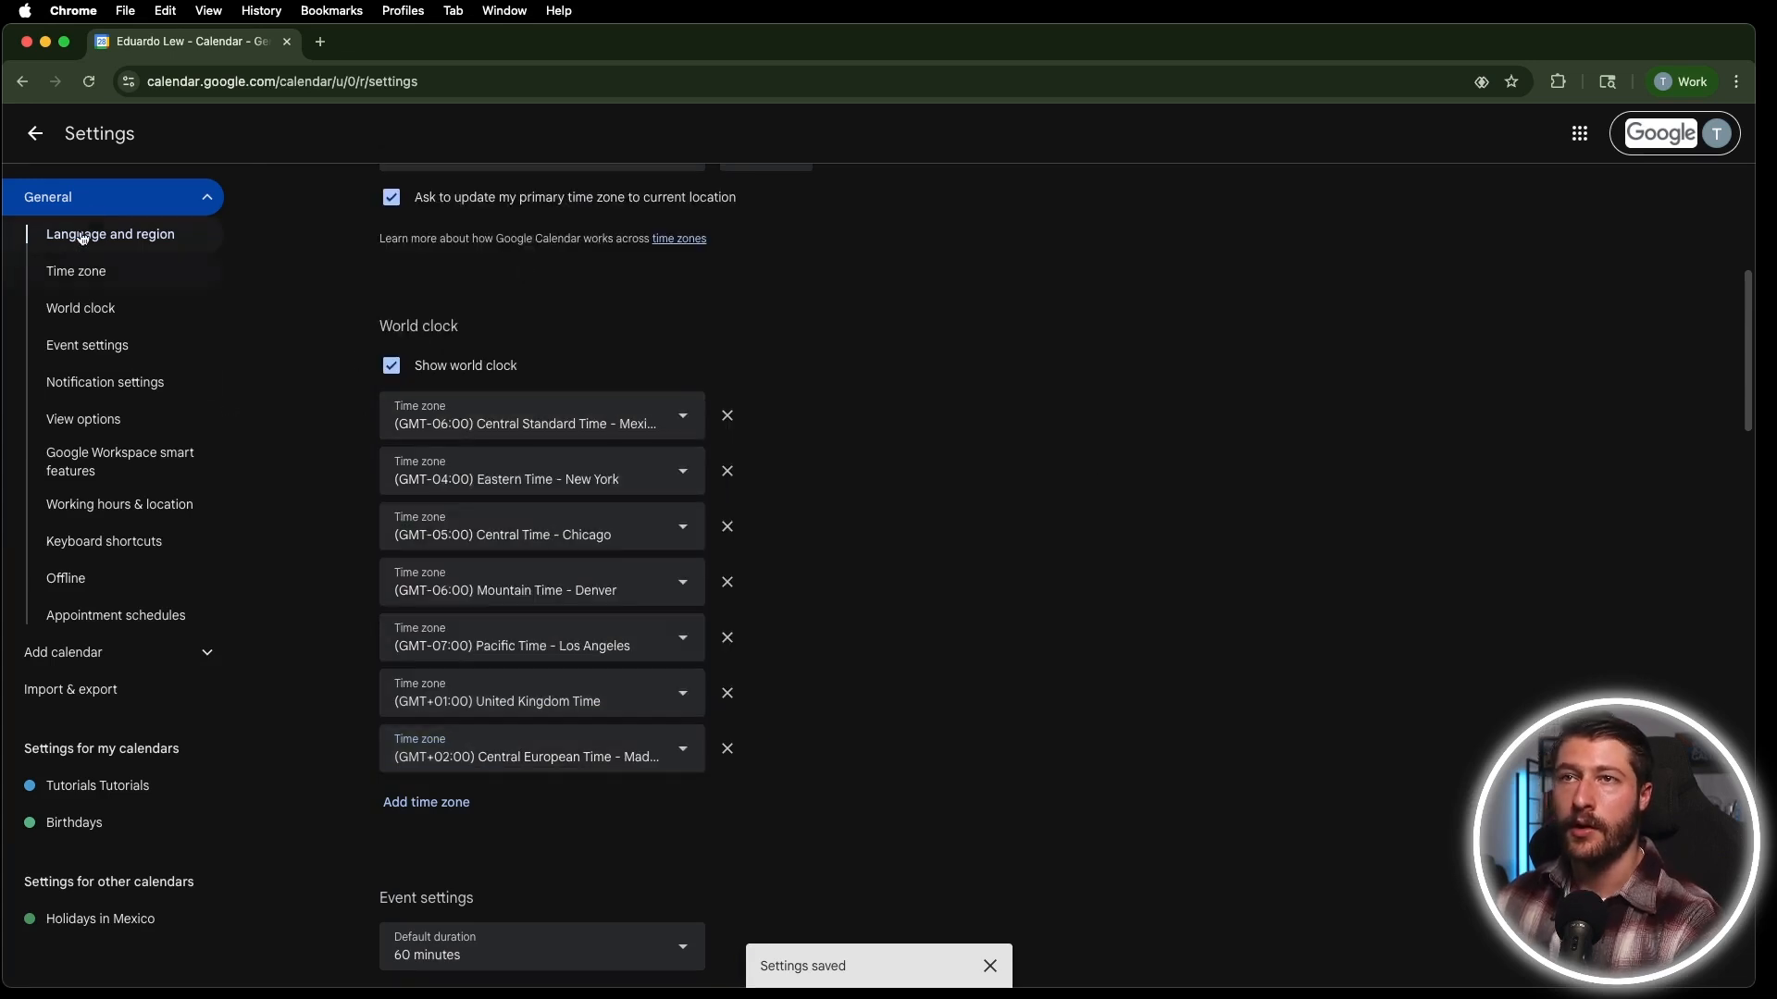
# Return to the calendar and look over the world clock list under the mini calendar.
pyautogui.click(35, 134)
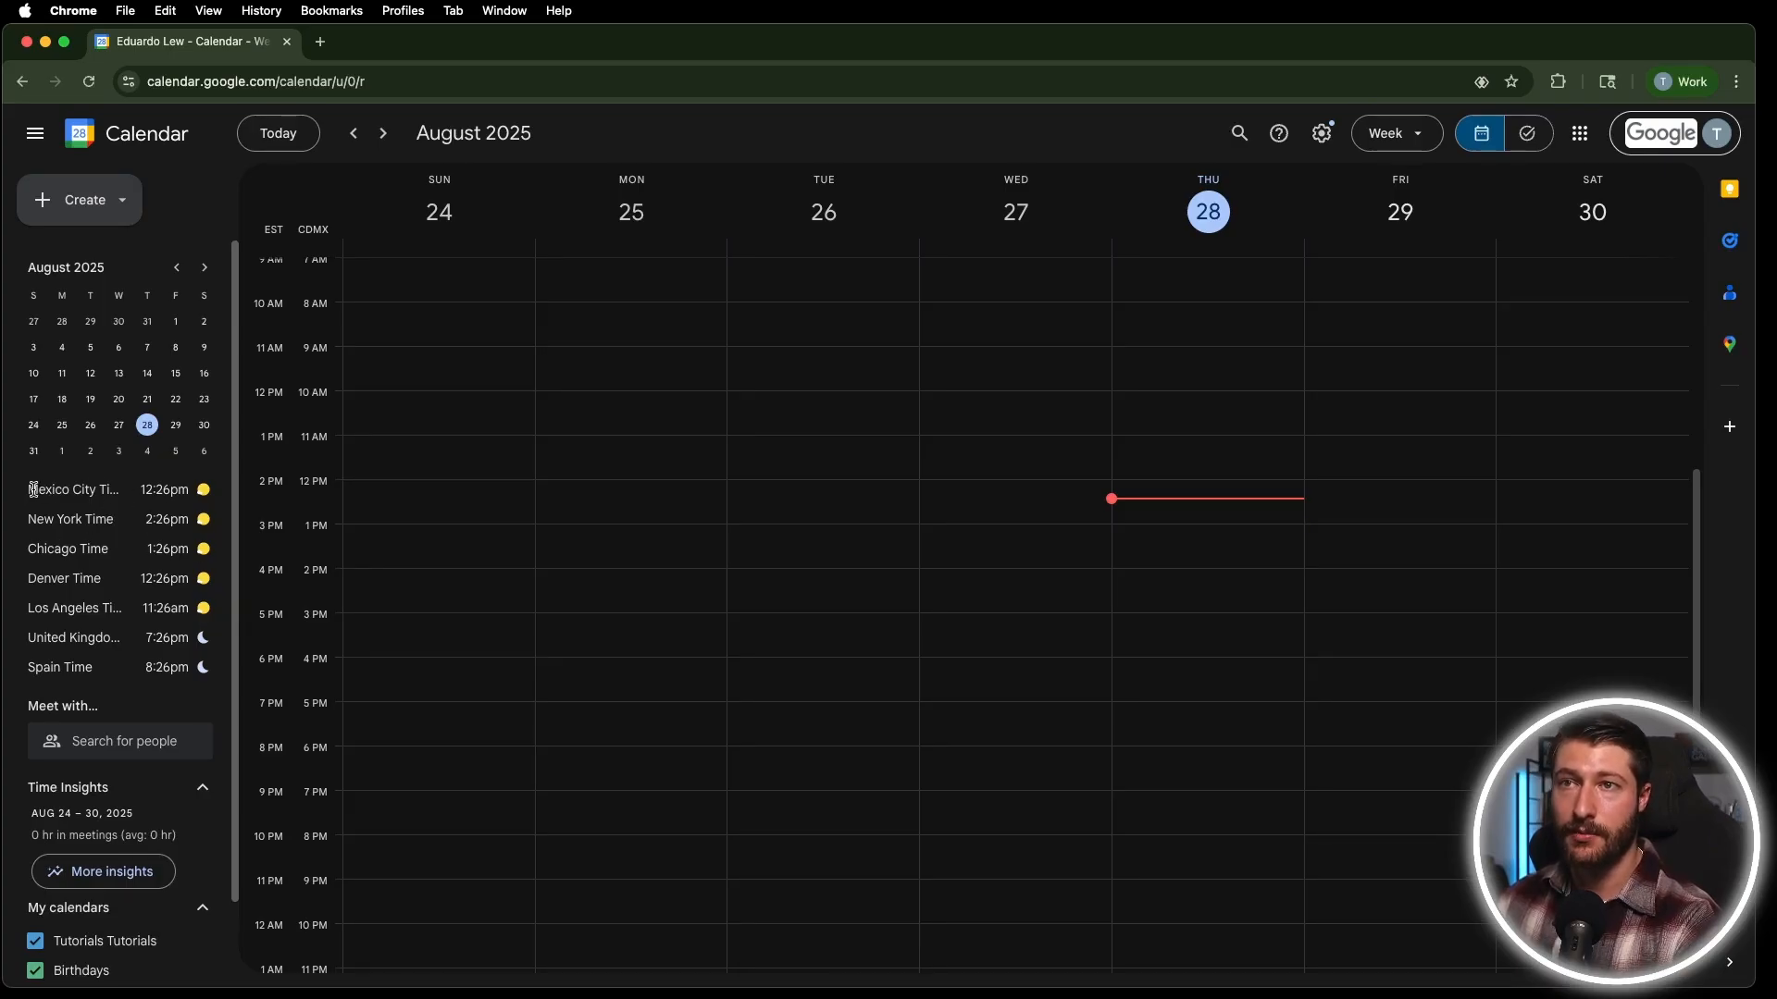
pyautogui.moveTo(29, 490); pyautogui.dragTo(192, 682)
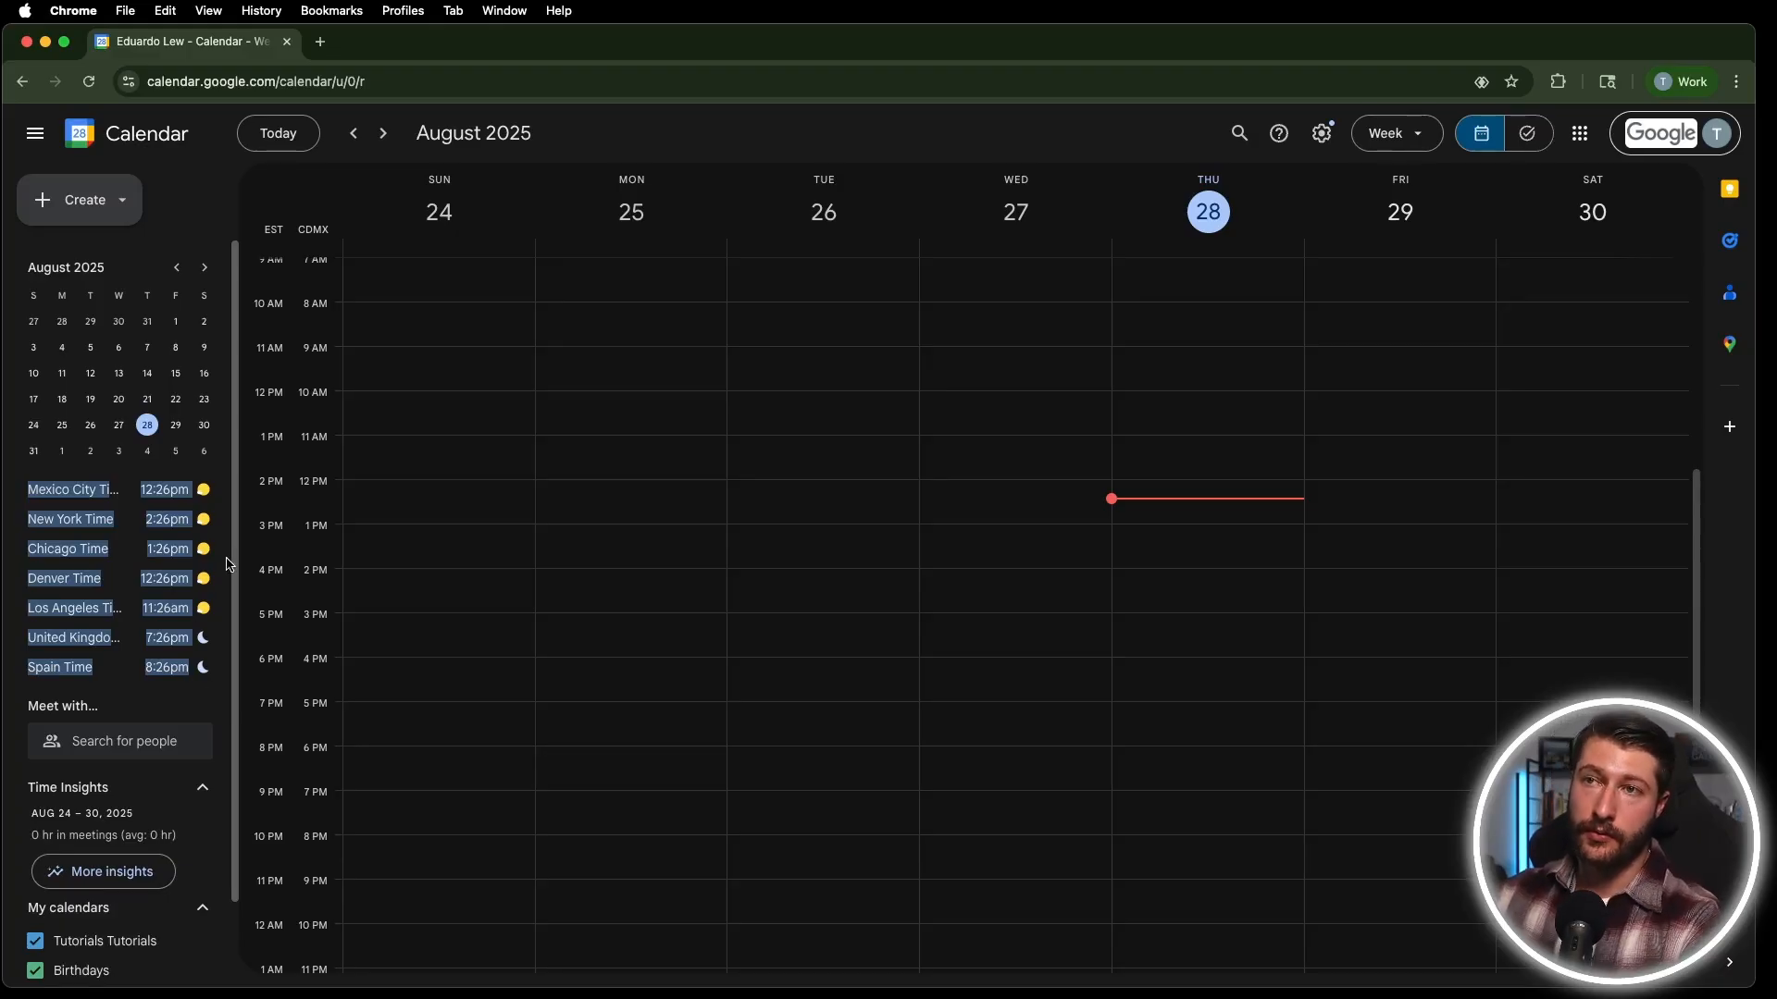
pyautogui.click(222, 182)
# Review the world clock time zones in the settings, and compare their current times back in the calendar.
pyautogui.click(1323, 133)
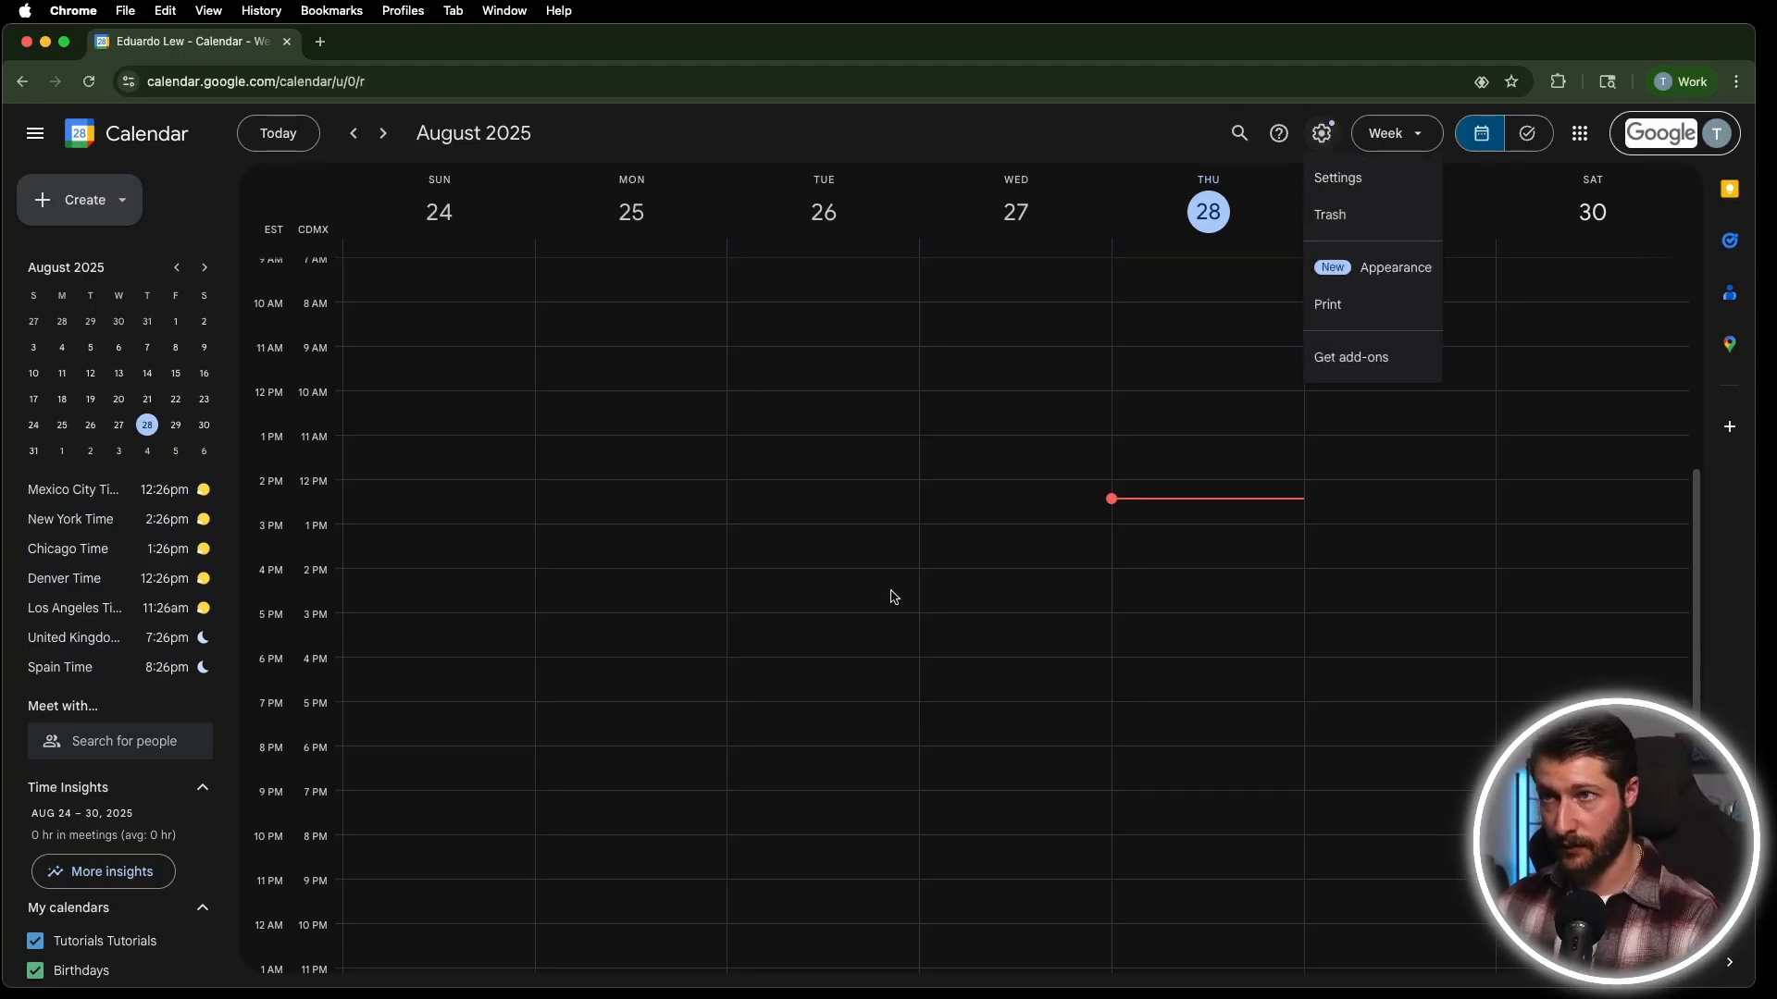
pyautogui.click(1351, 179)
pyautogui.scroll(-5, 814, 622)
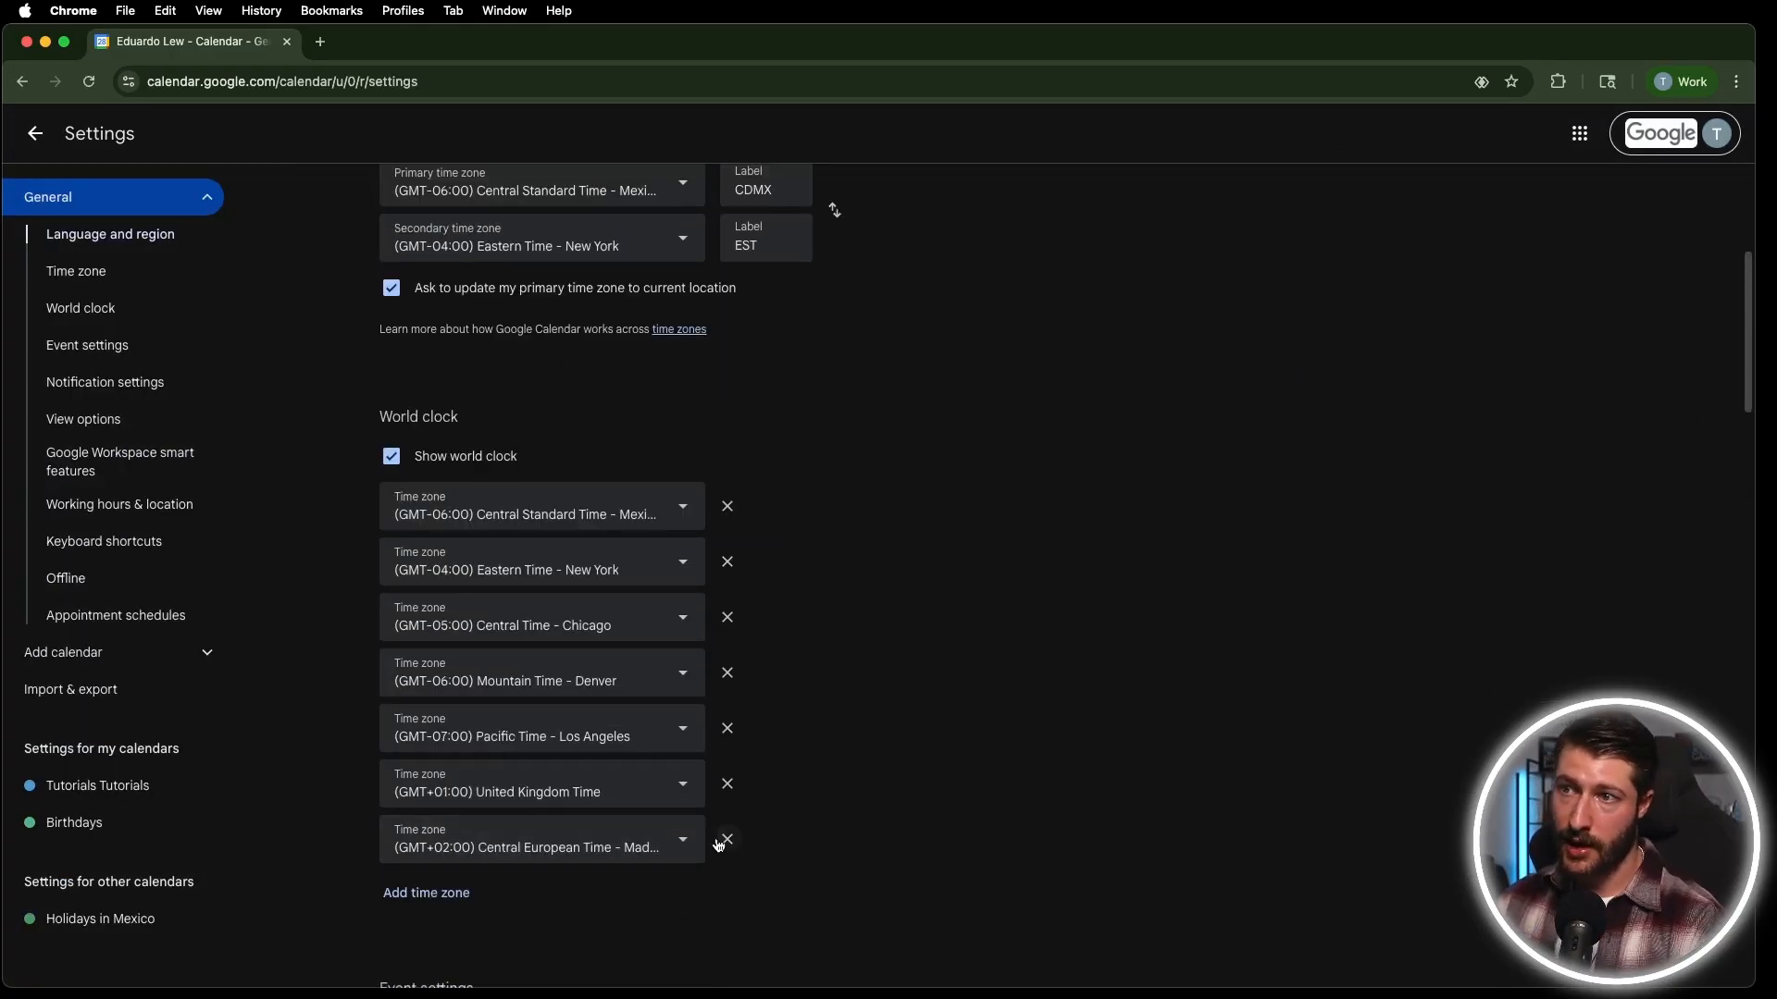
pyautogui.click(37, 135)
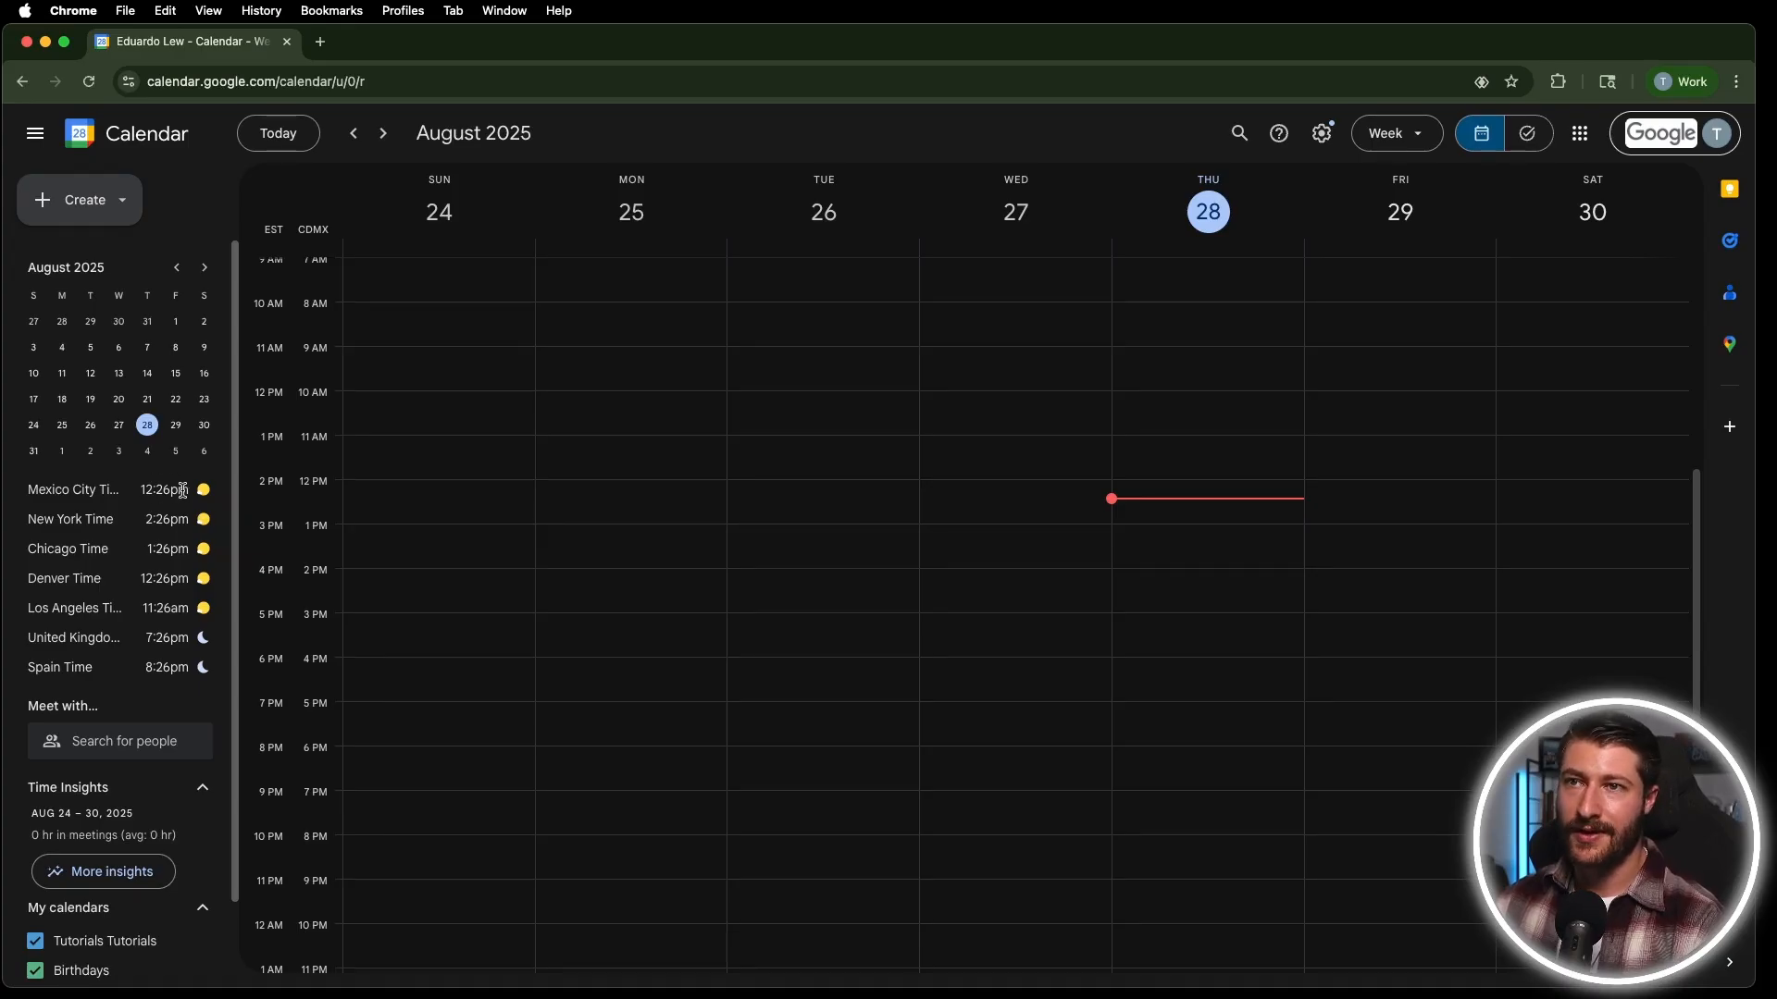
pyautogui.moveTo(183, 492); pyautogui.dragTo(132, 500)
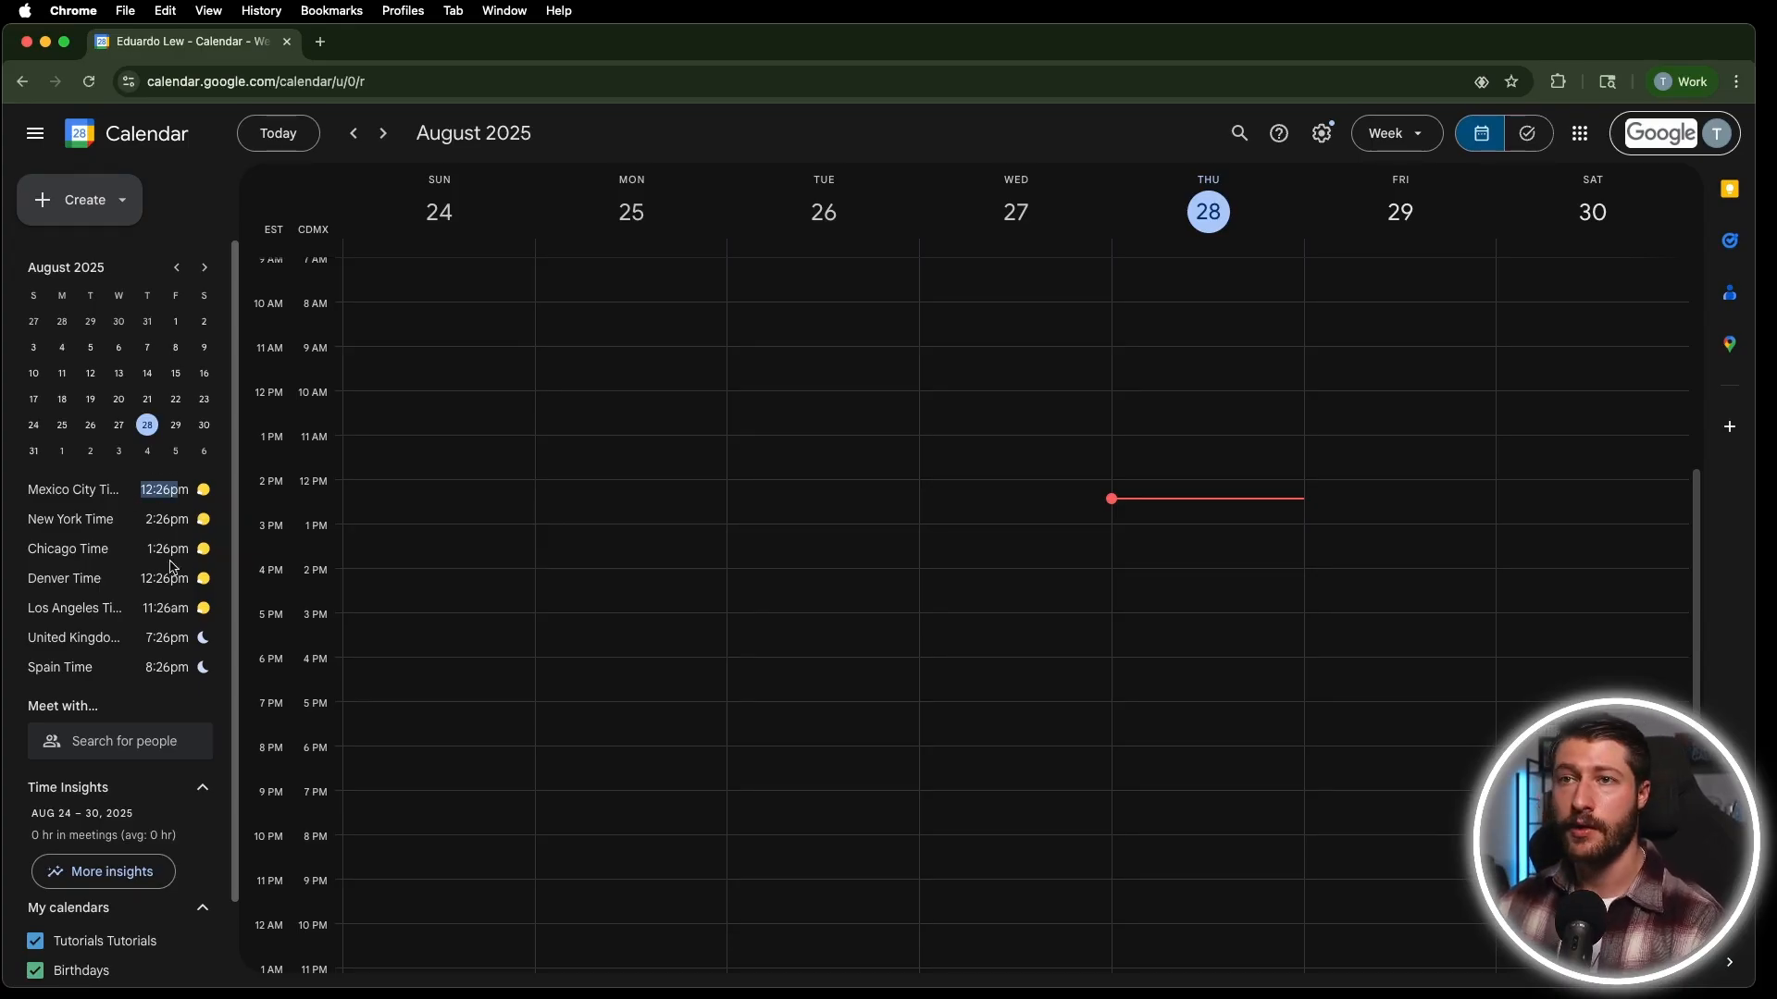
pyautogui.moveTo(145, 528); pyautogui.dragTo(176, 664)
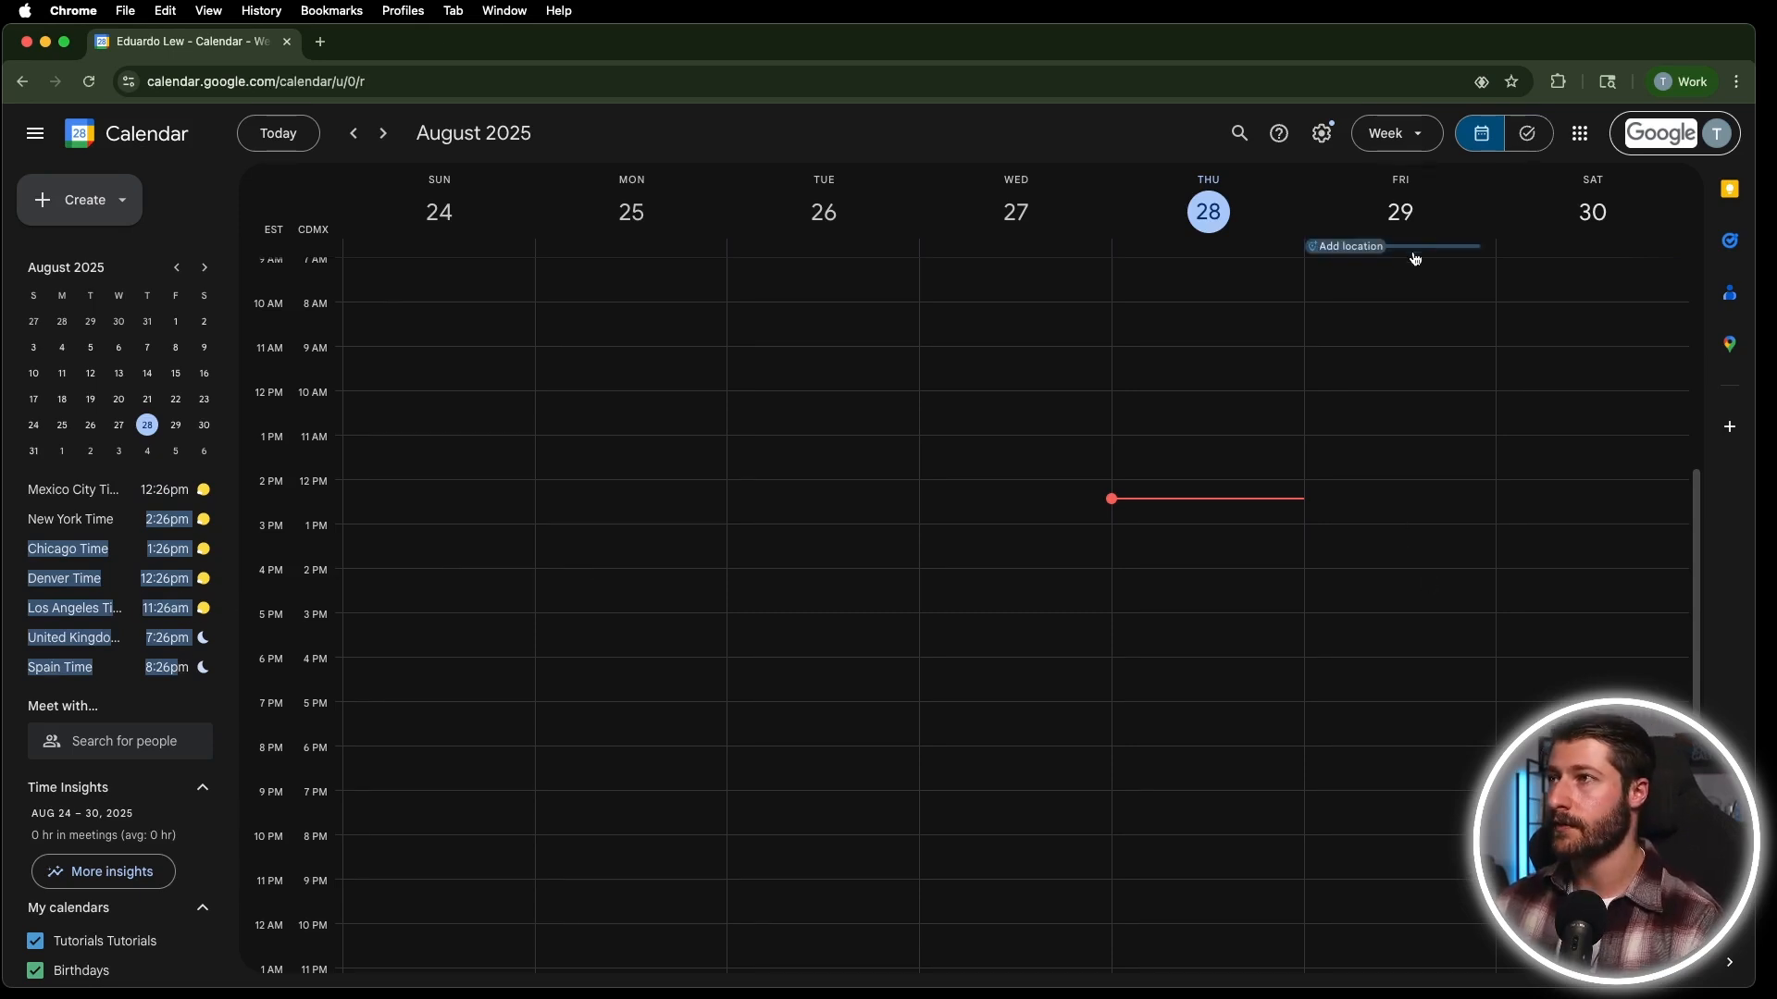
# Draft an event on Friday, August 29 from 10:00am to 11:00am to check its world clock times, and discard it.
pyautogui.click(1384, 479)
pyautogui.click(1405, 405)
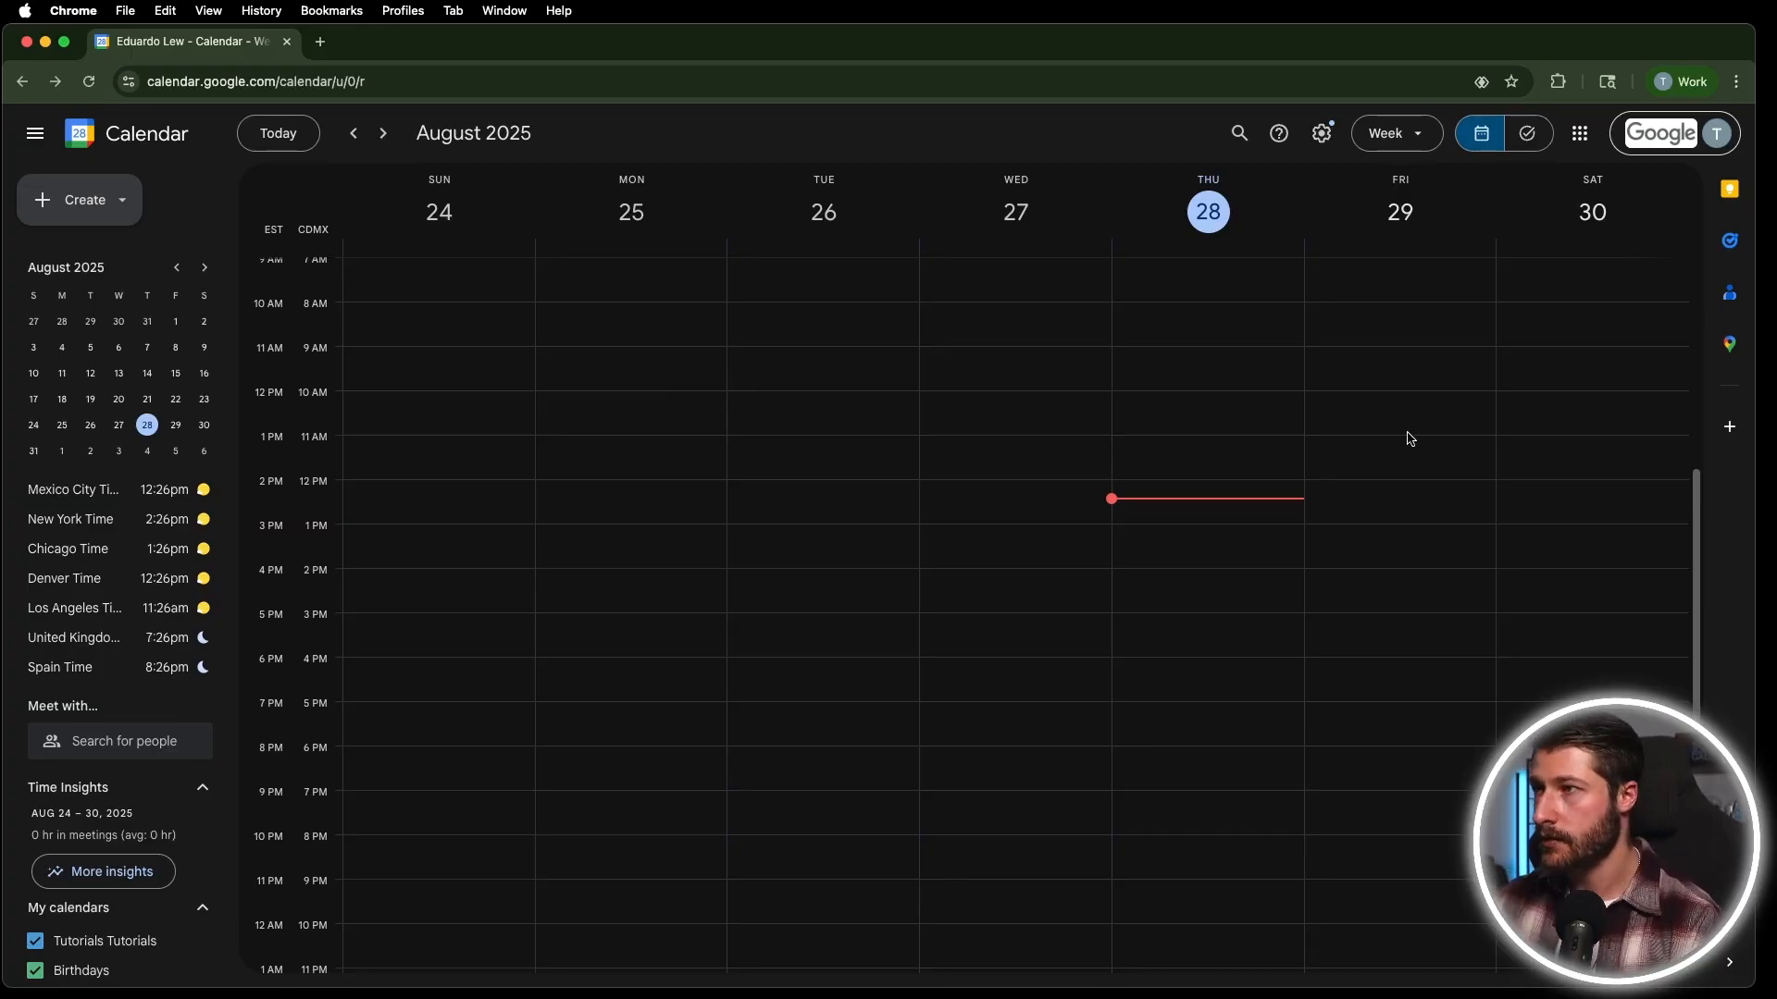
pyautogui.click(1327, 400)
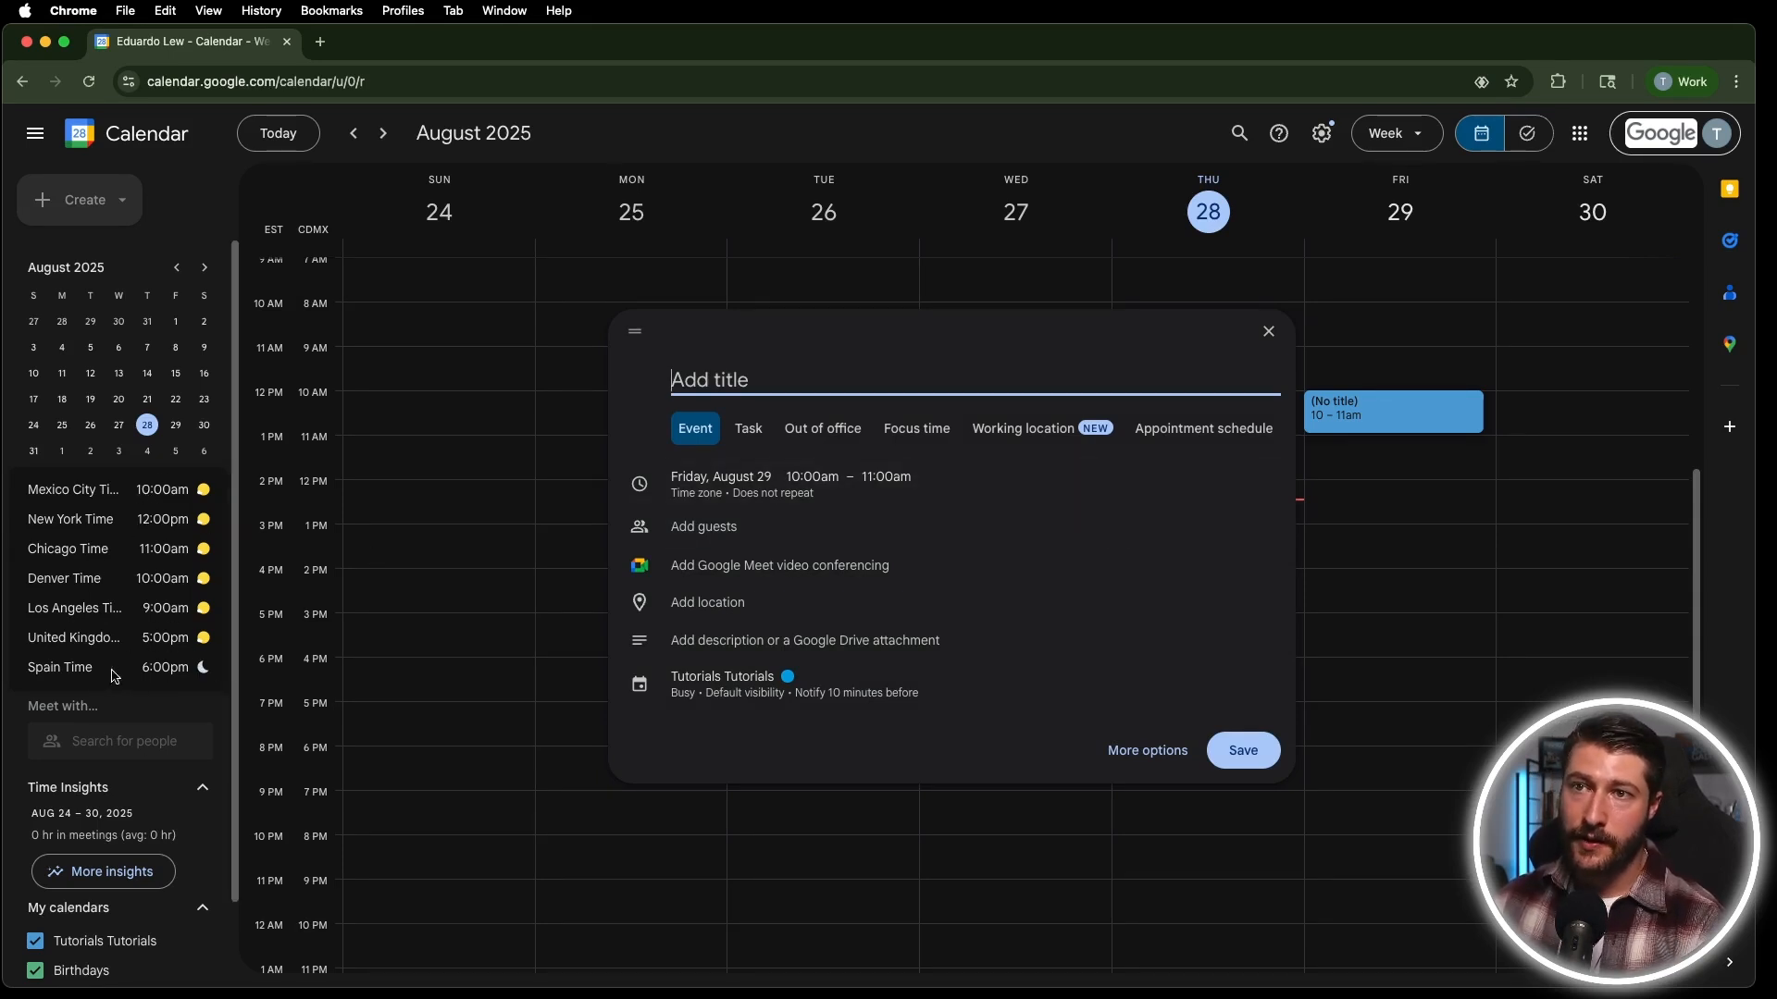
pyautogui.click(1280, 342)
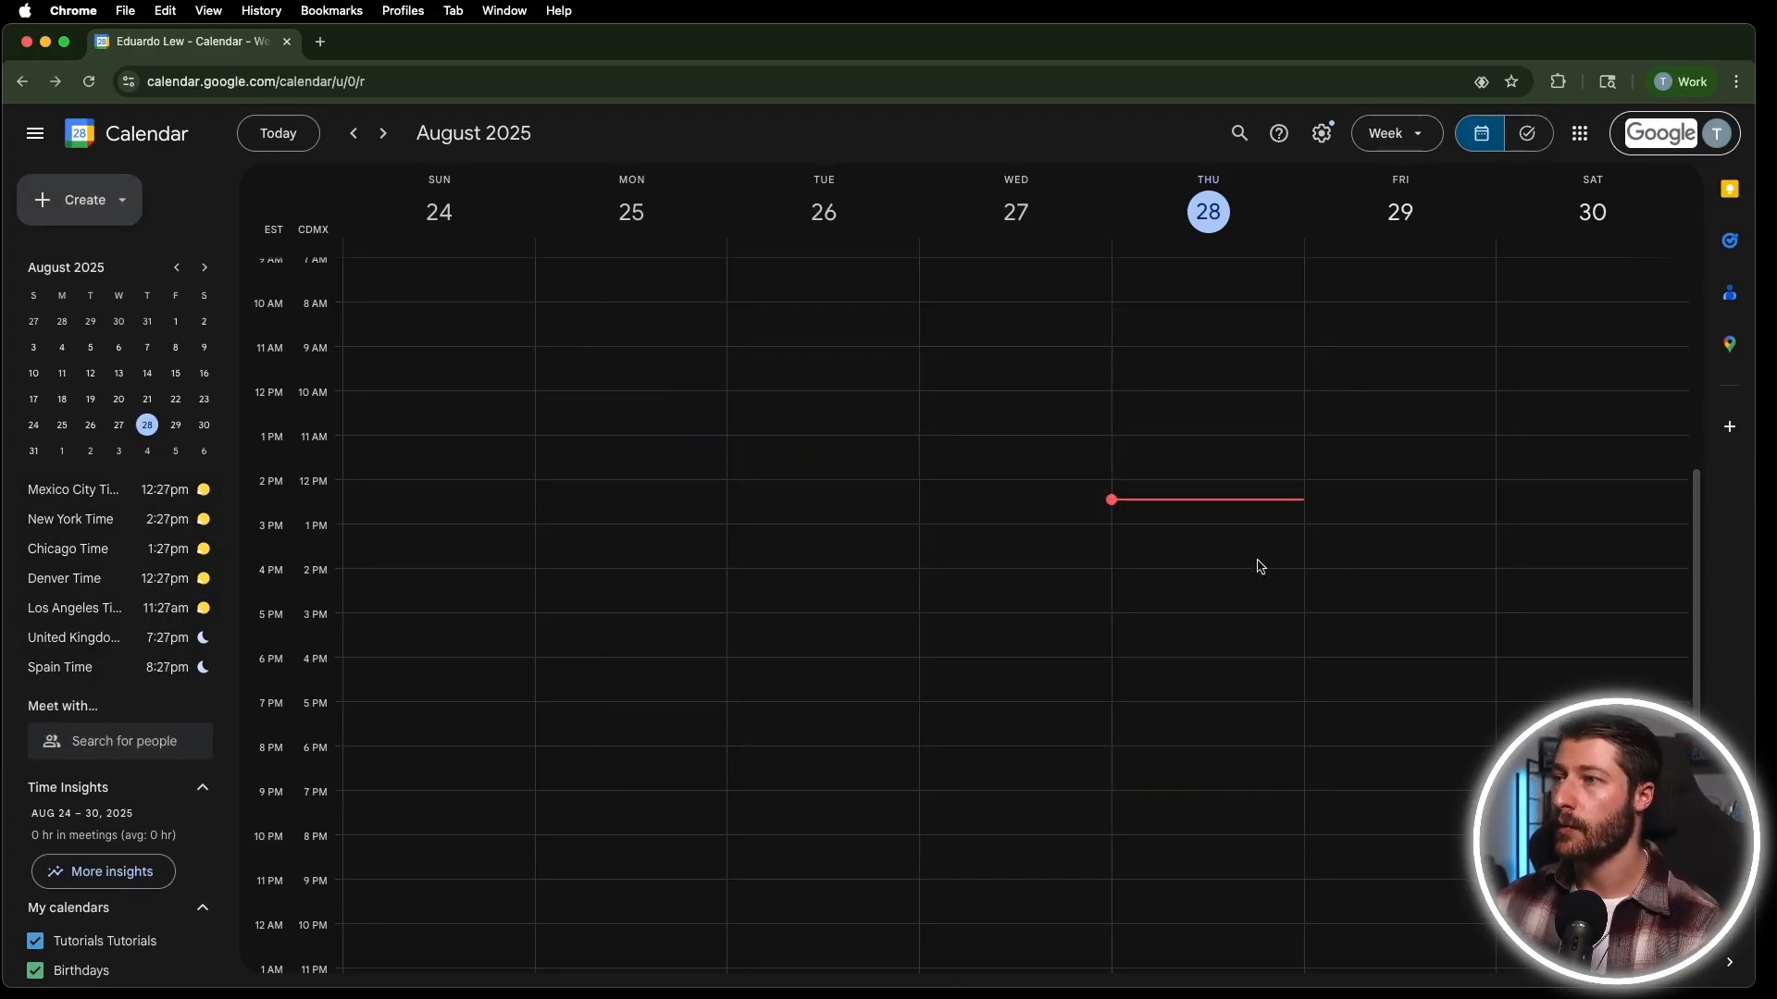
# Create an event titled Meeting on Friday, August 29 from 2:00pm to 3:00pm, and postpone the browser notification request.
pyautogui.click(1370, 581)
pyautogui.write('Meeting')
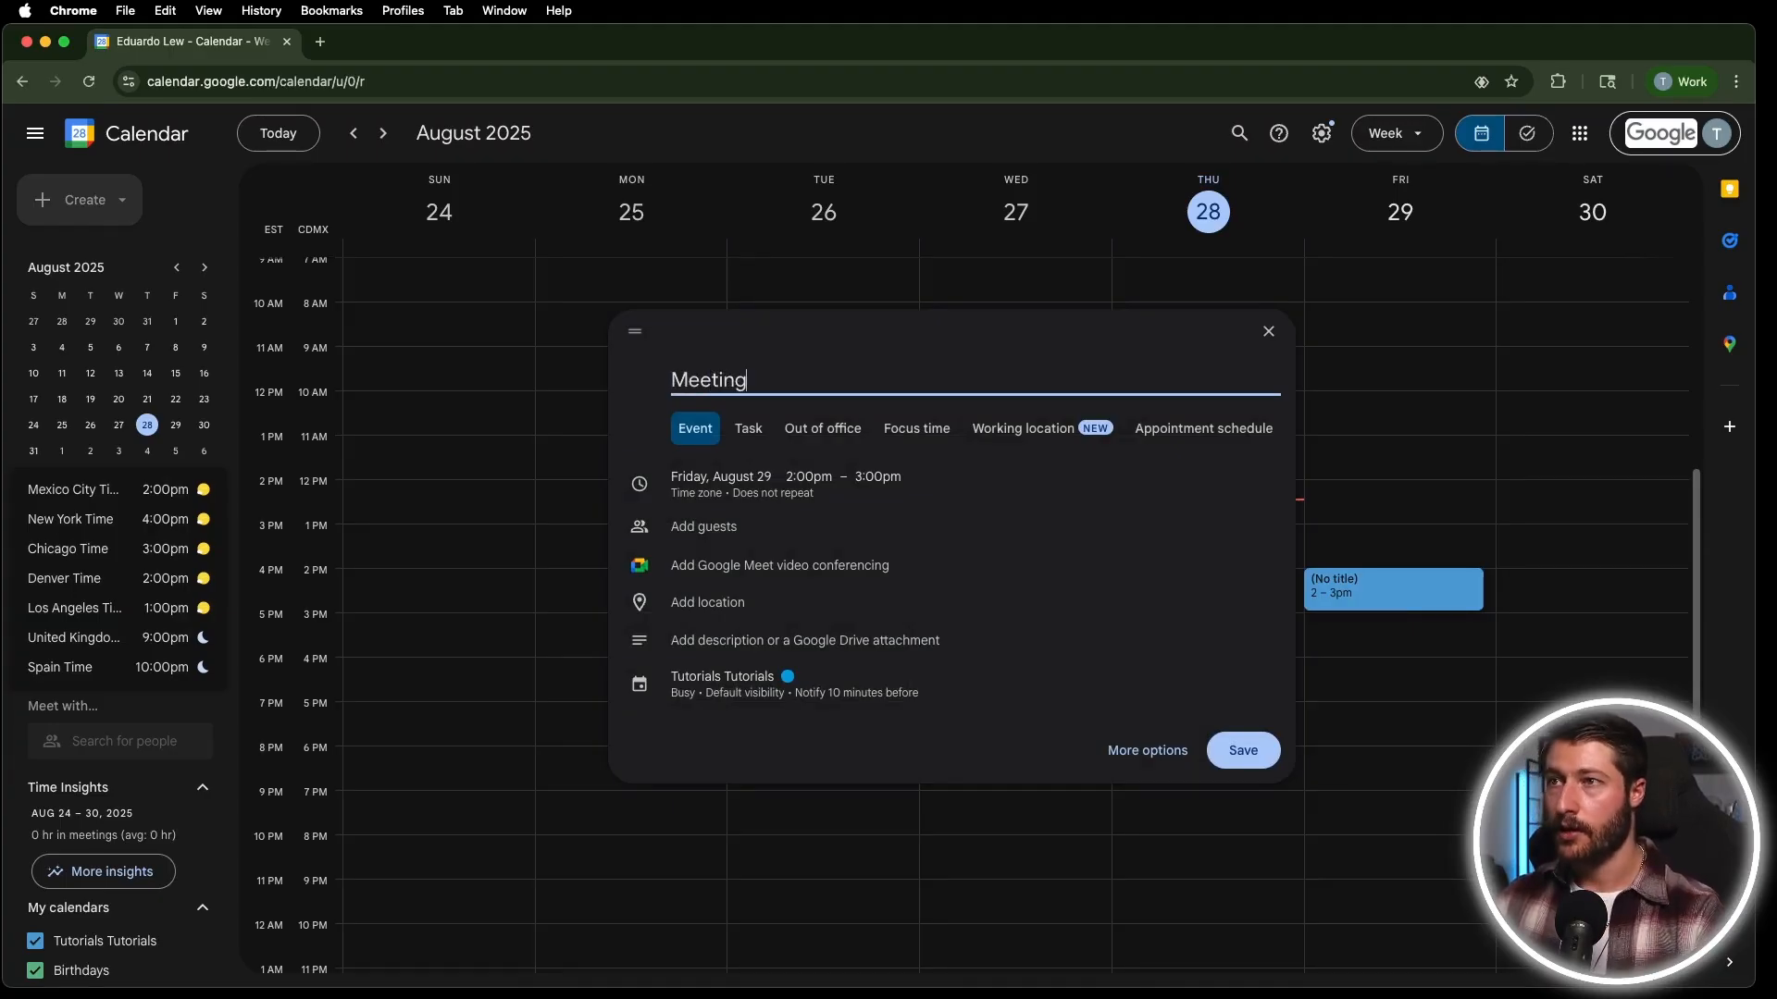
pyautogui.press('Return')
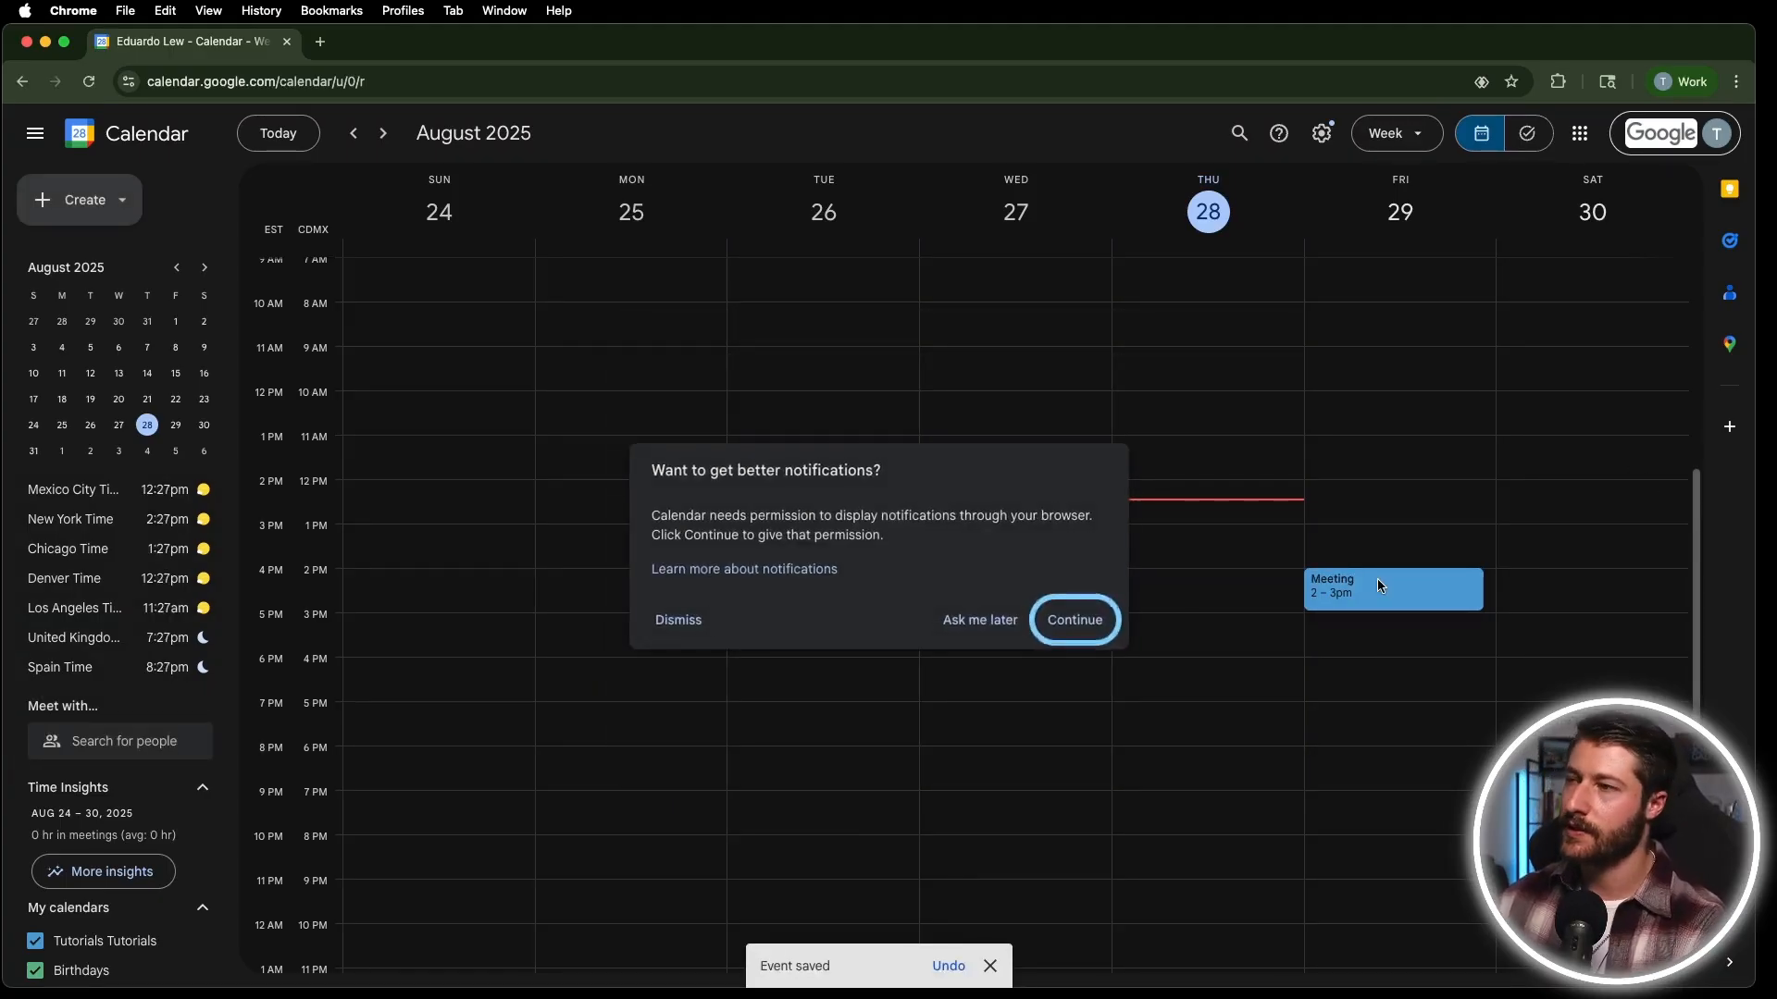
pyautogui.click(980, 621)
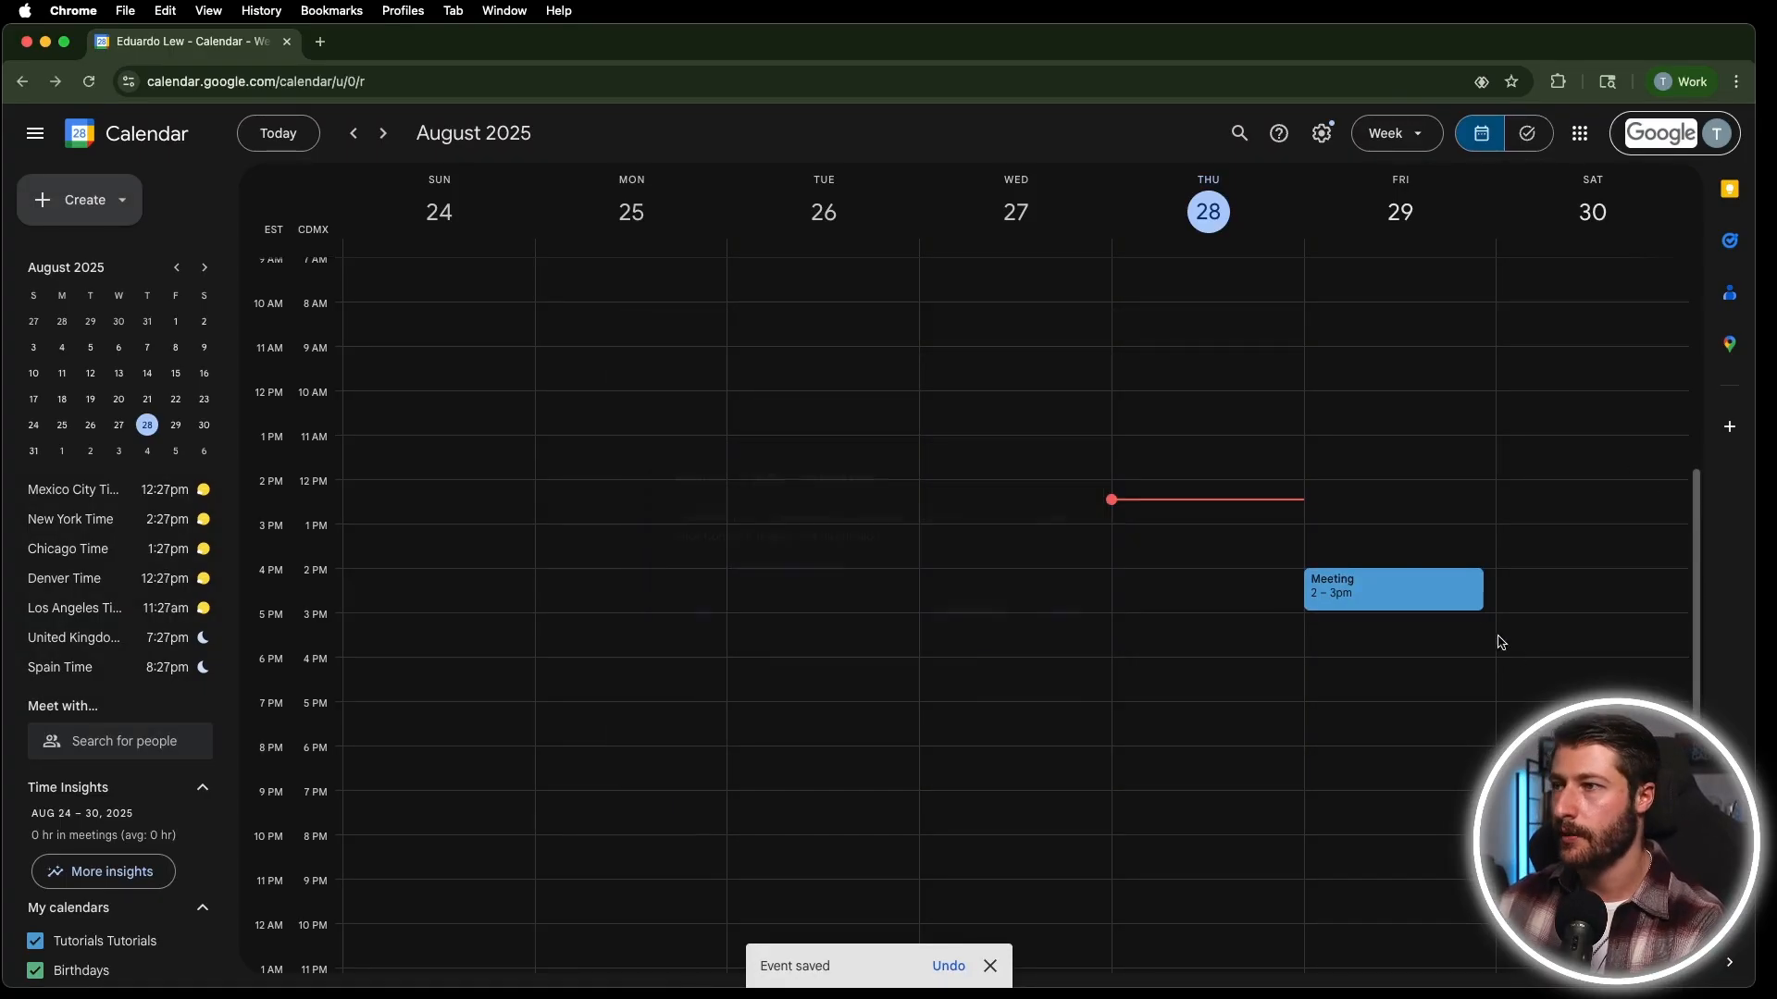
# Open the Meeting event's details to check its start time in each world clock zone, and close them along with the color tip.
pyautogui.click(1417, 602)
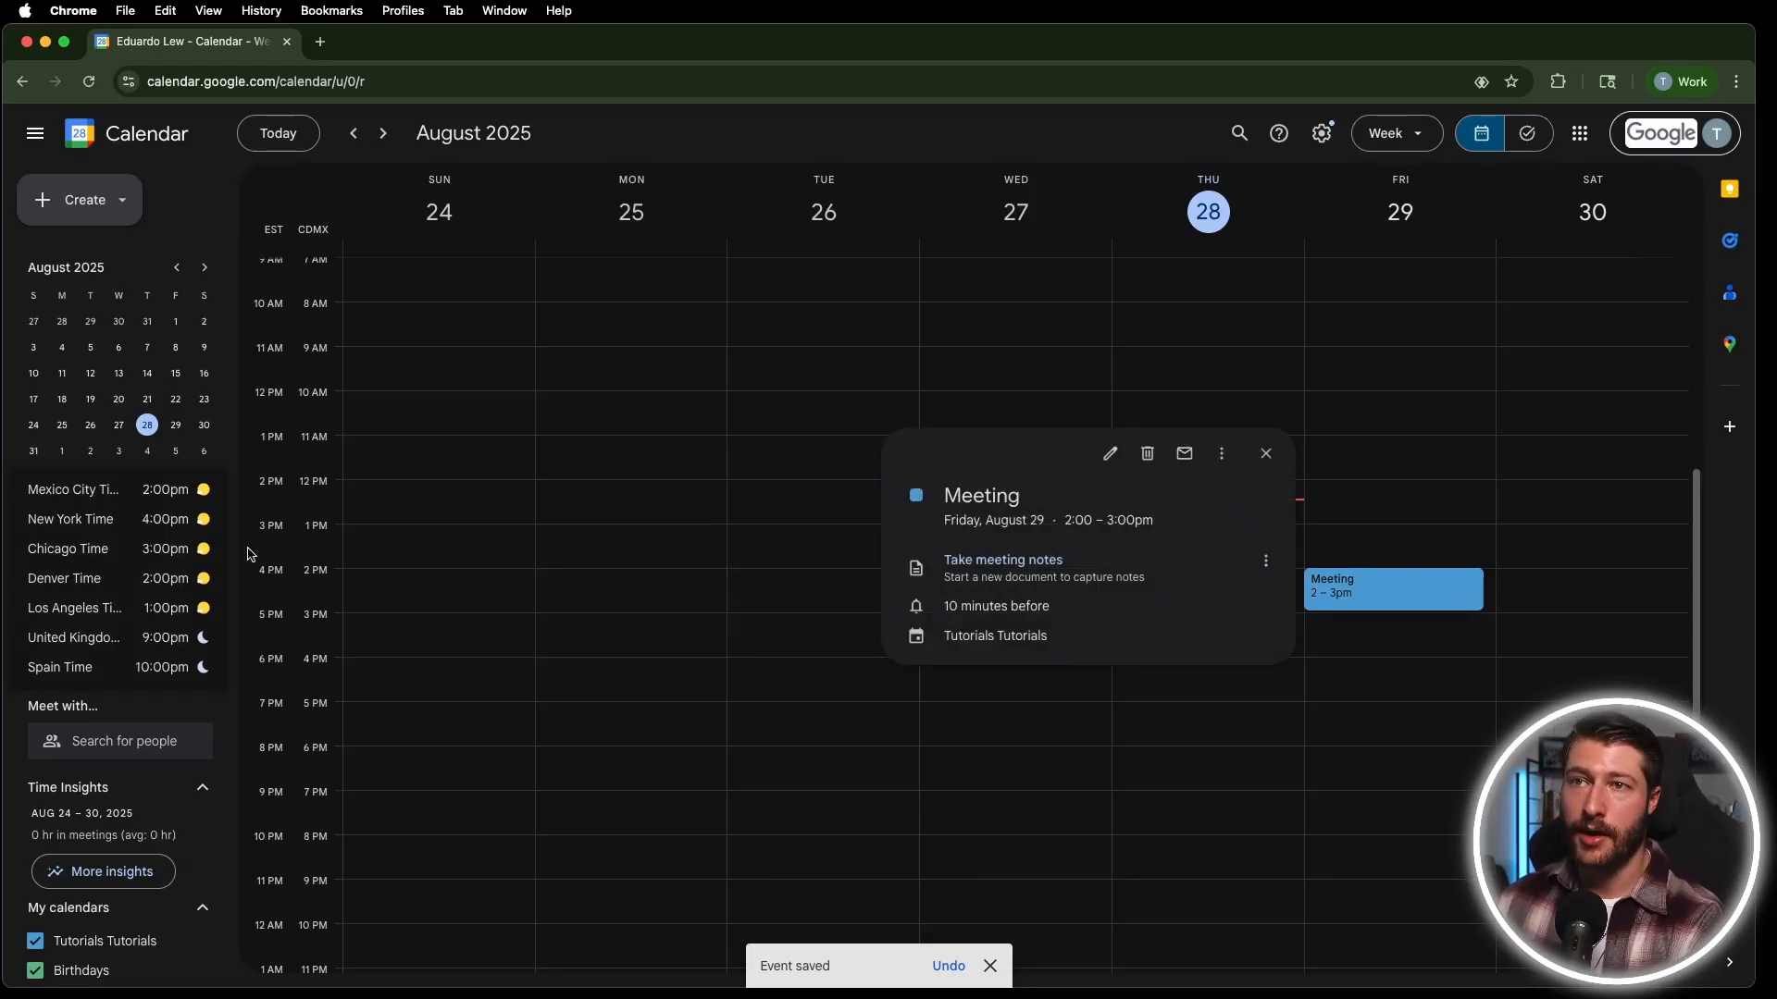
pyautogui.click(1265, 454)
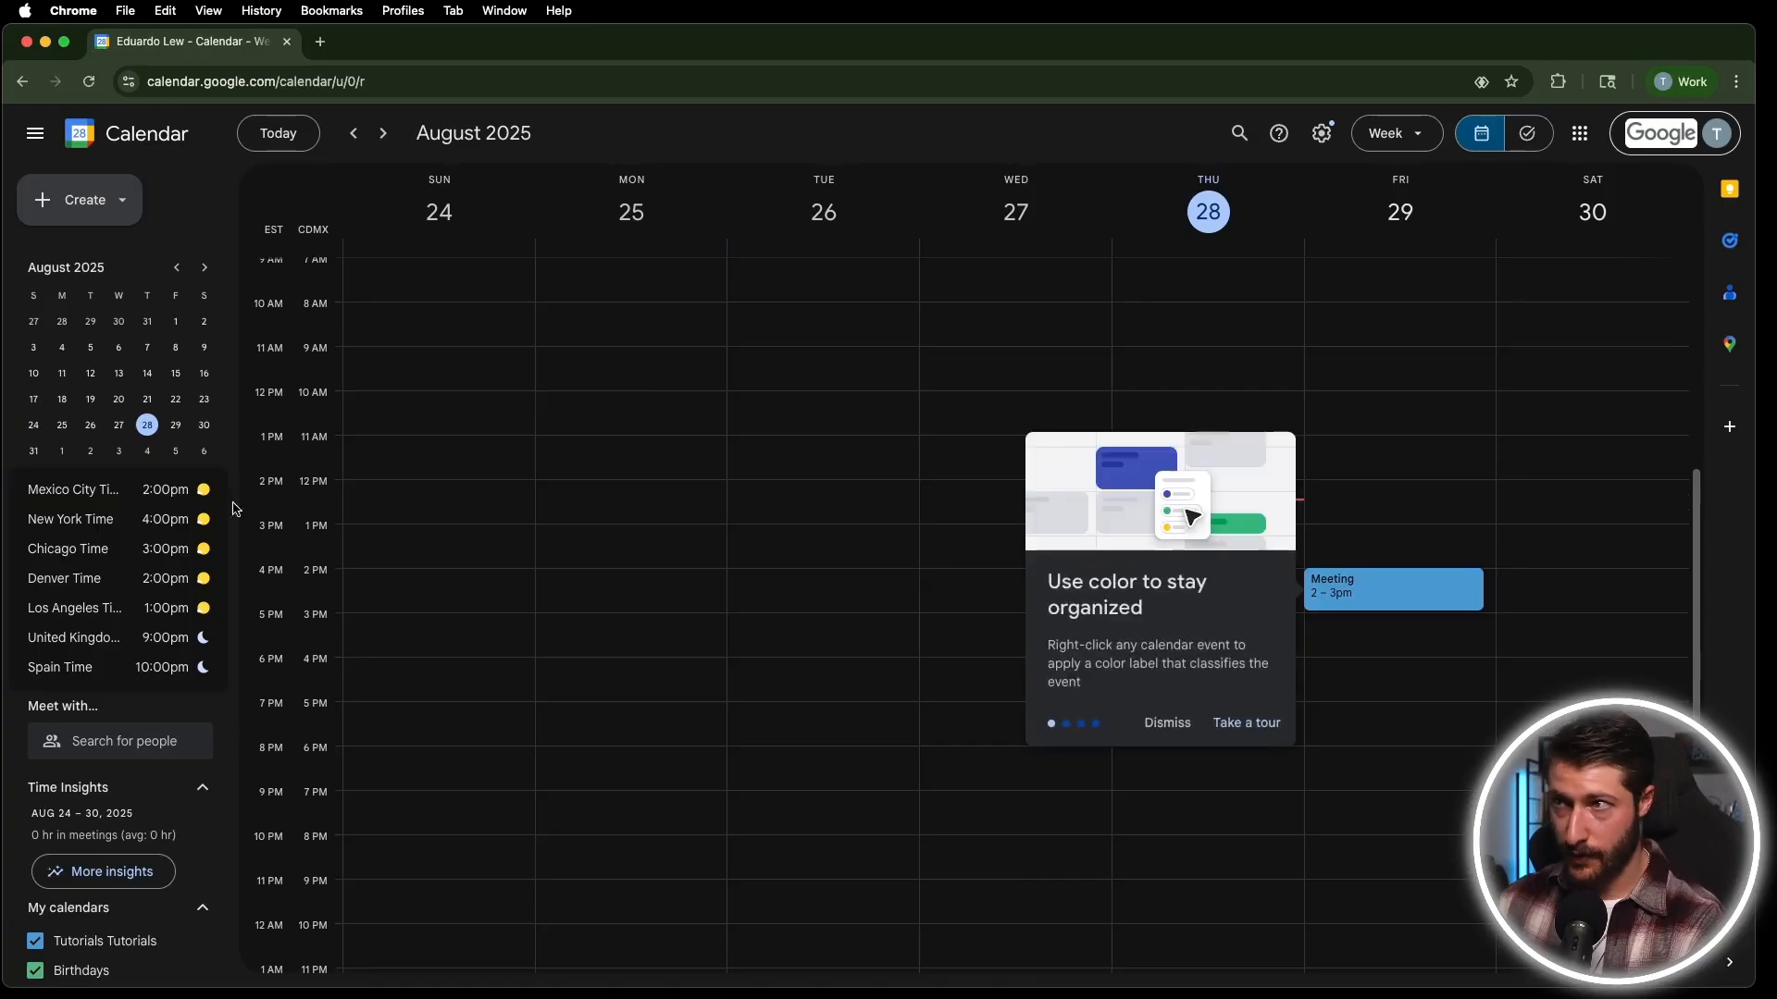
pyautogui.click(1155, 720)
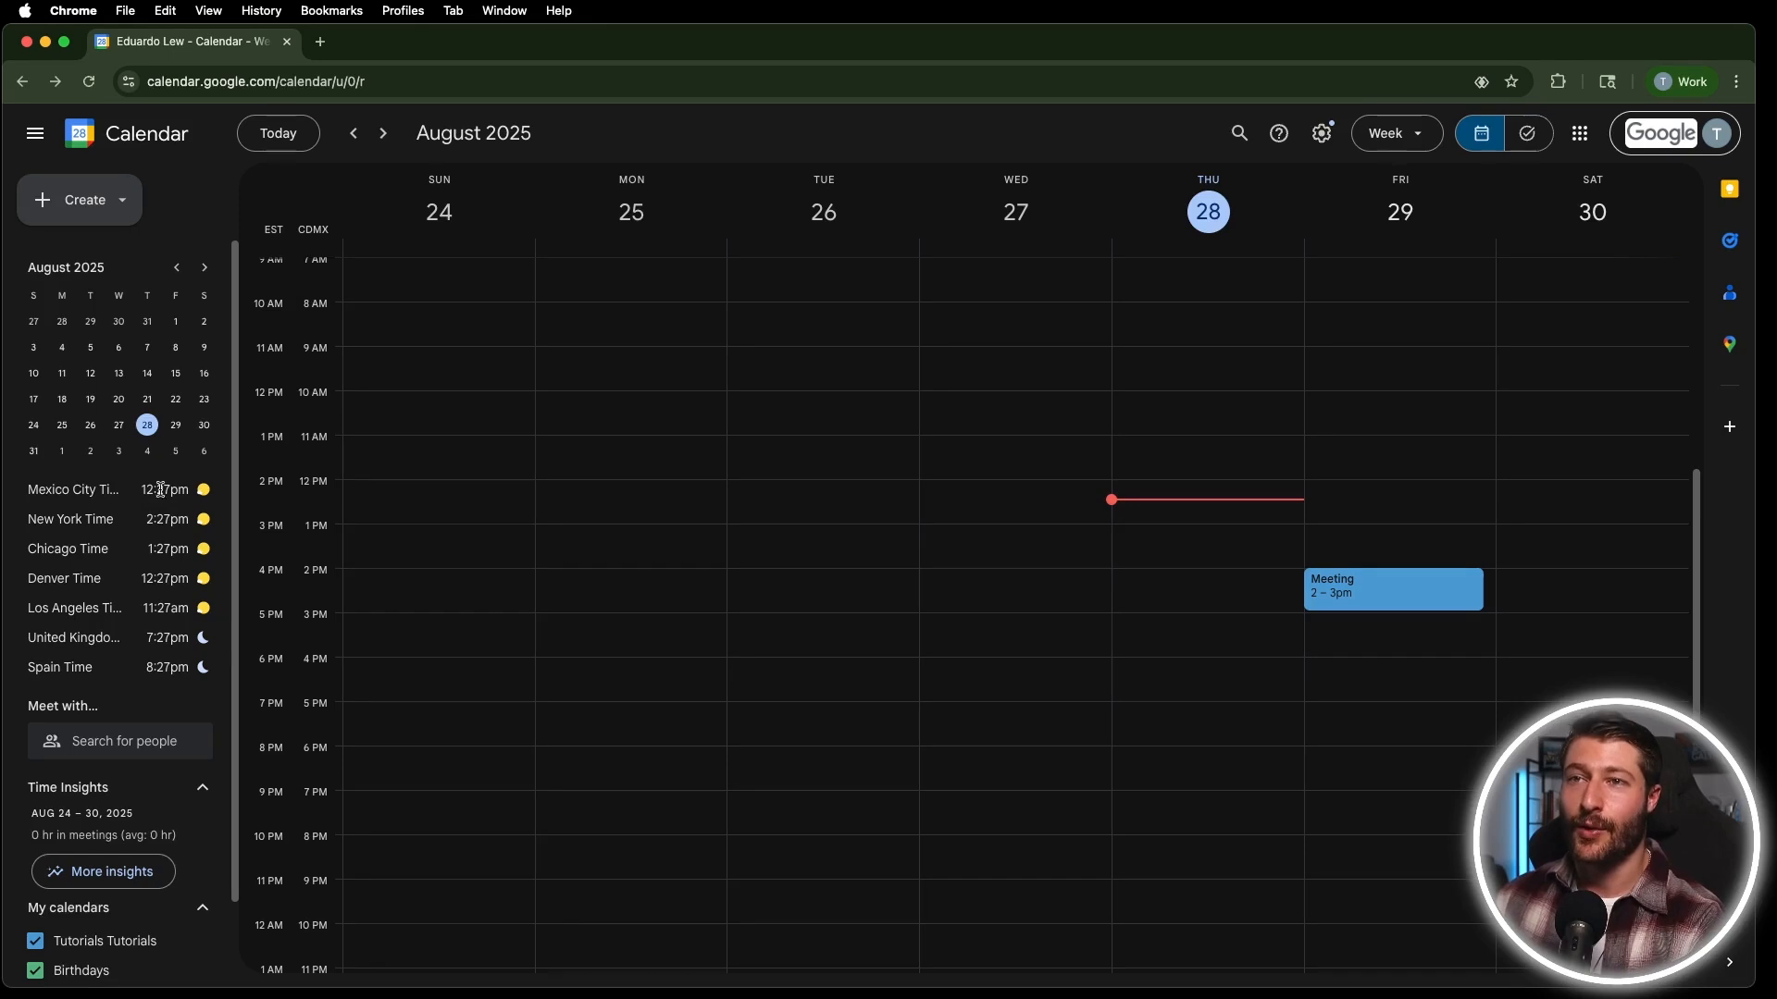
pyautogui.click(1392, 580)
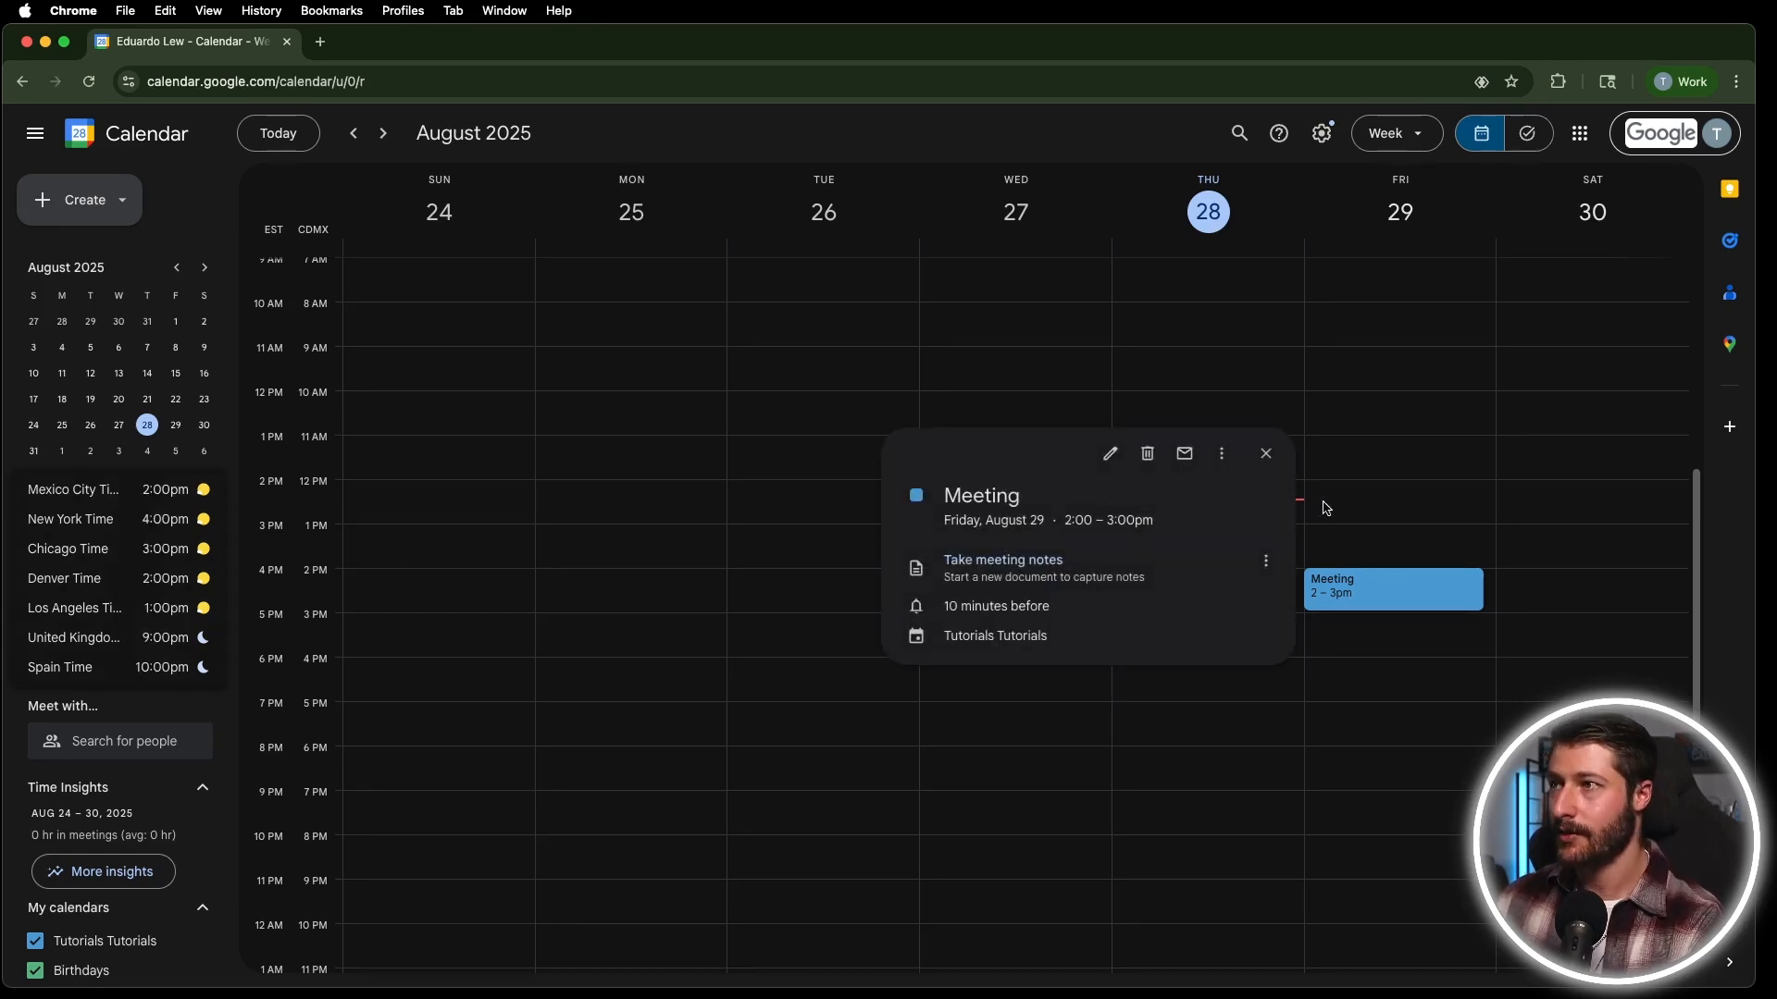
pyautogui.click(1260, 455)
# Reopen the calendar settings and go to the Event settings section.
pyautogui.click(1321, 137)
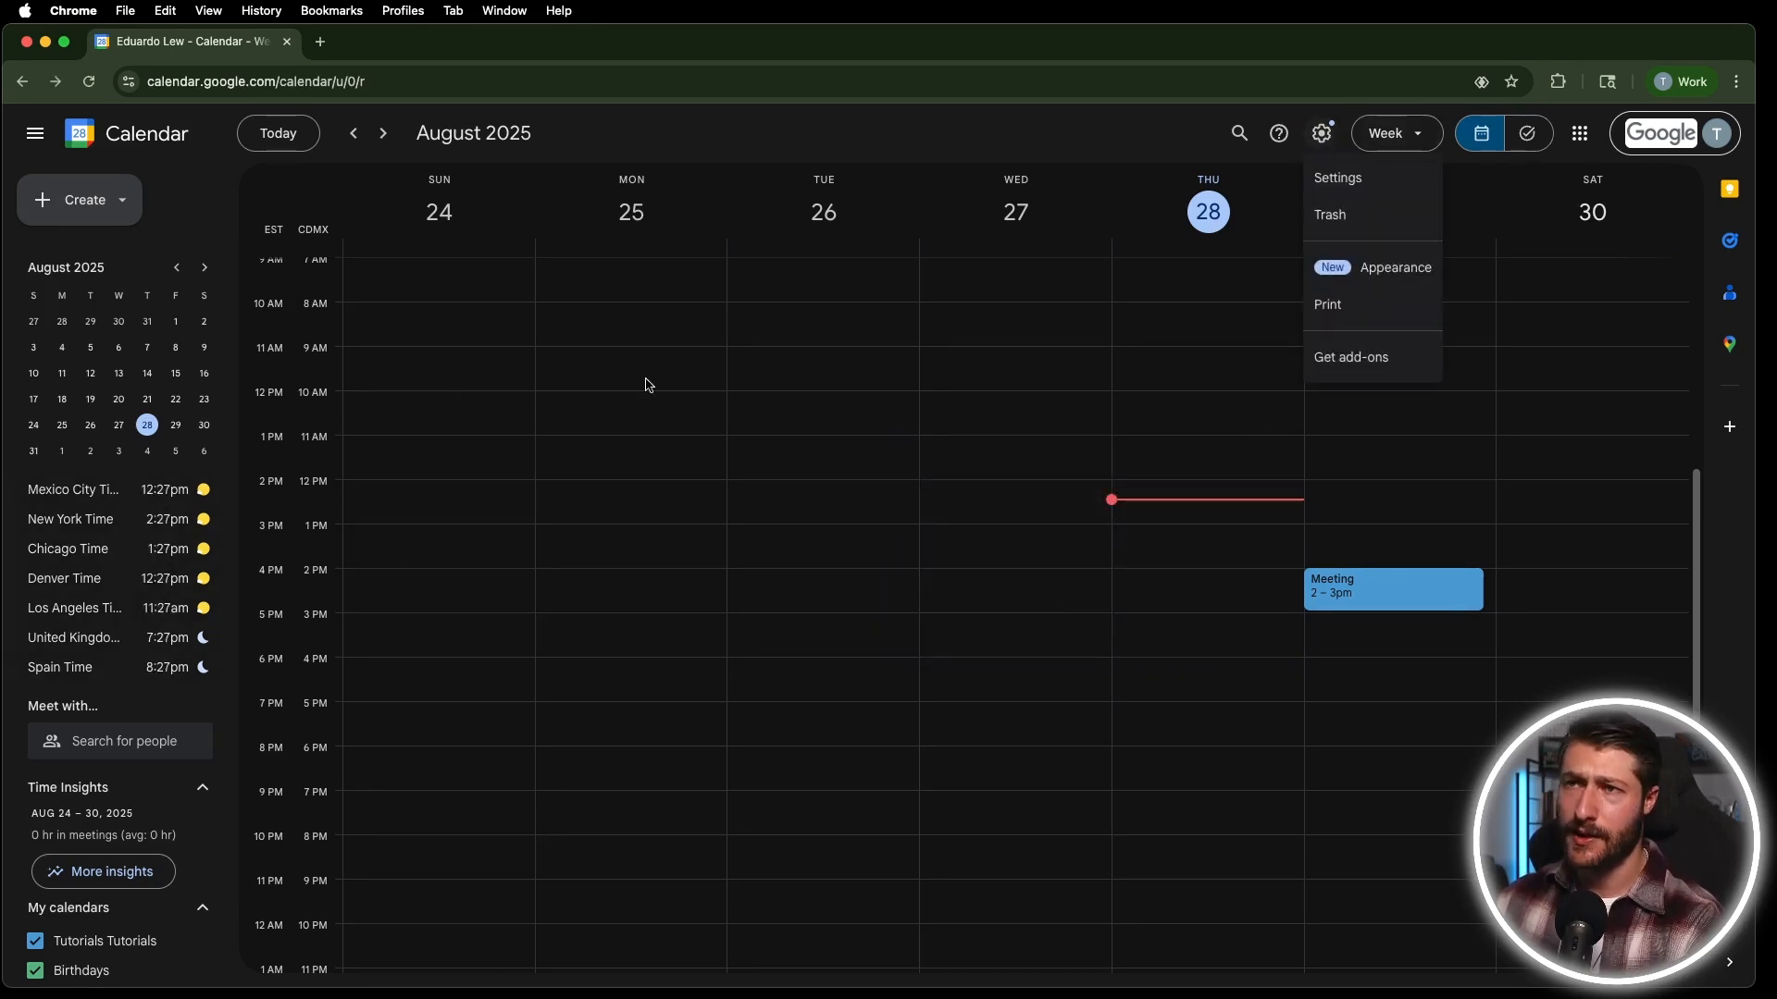
pyautogui.click(1323, 175)
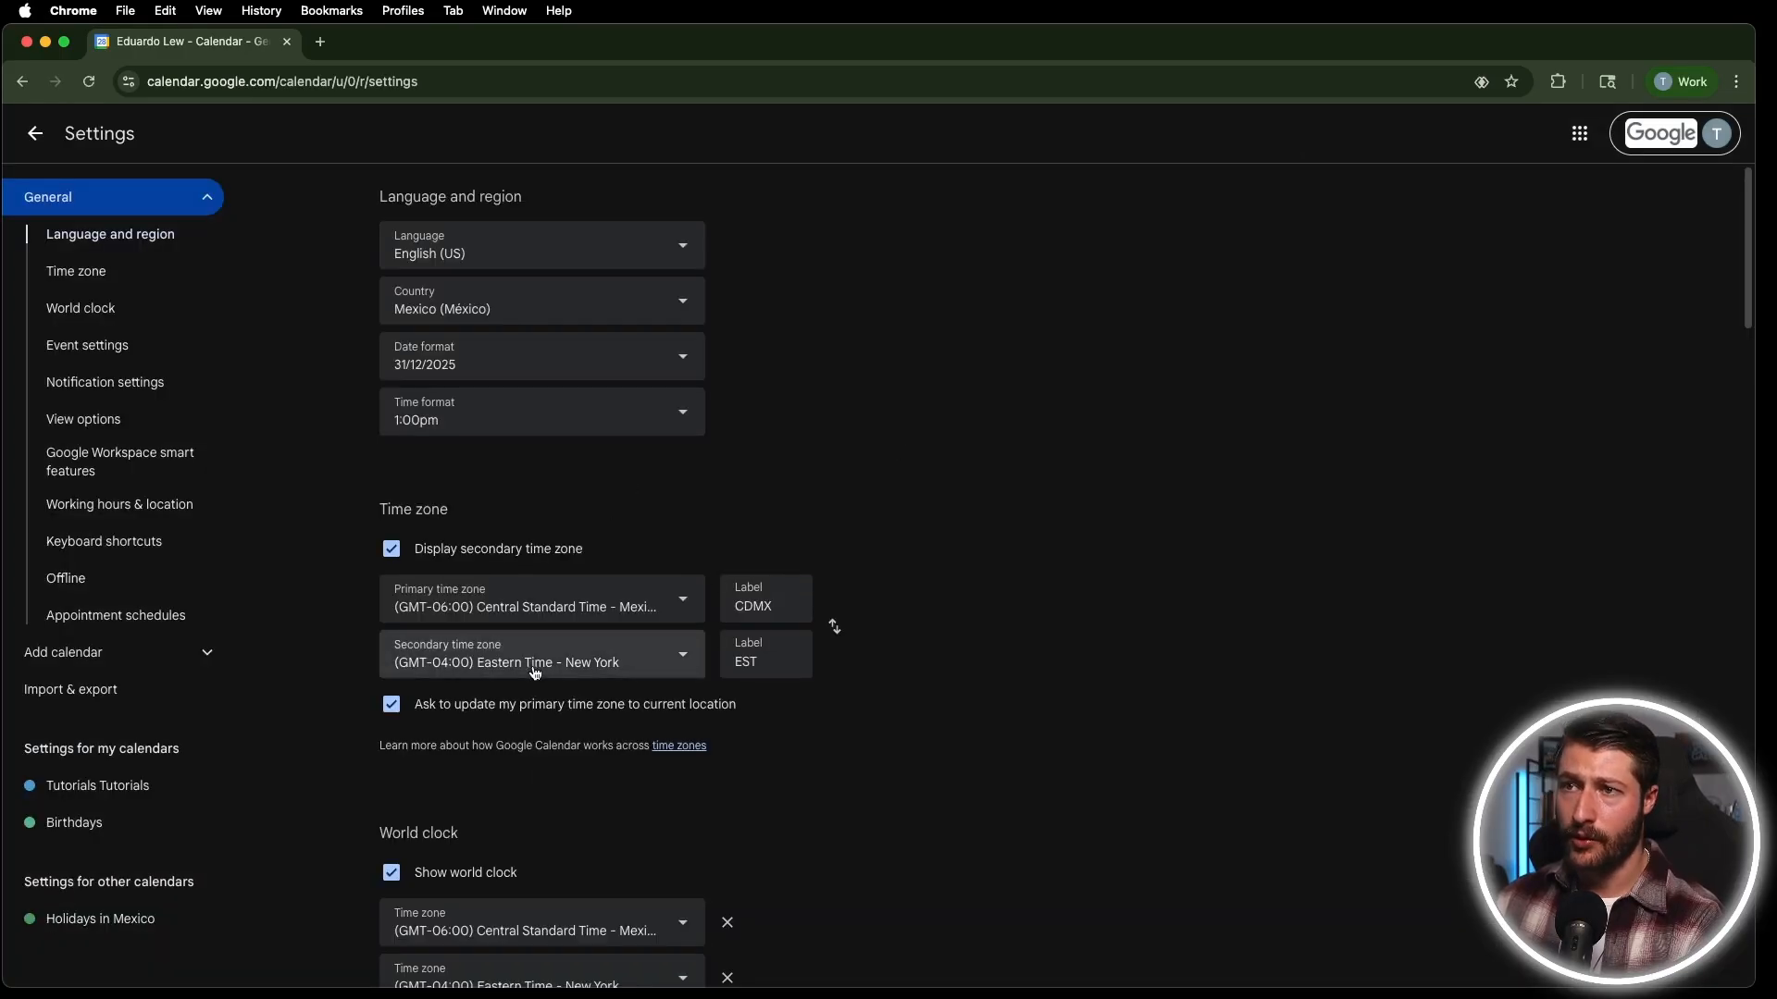
pyautogui.scroll(-5, 536, 610)
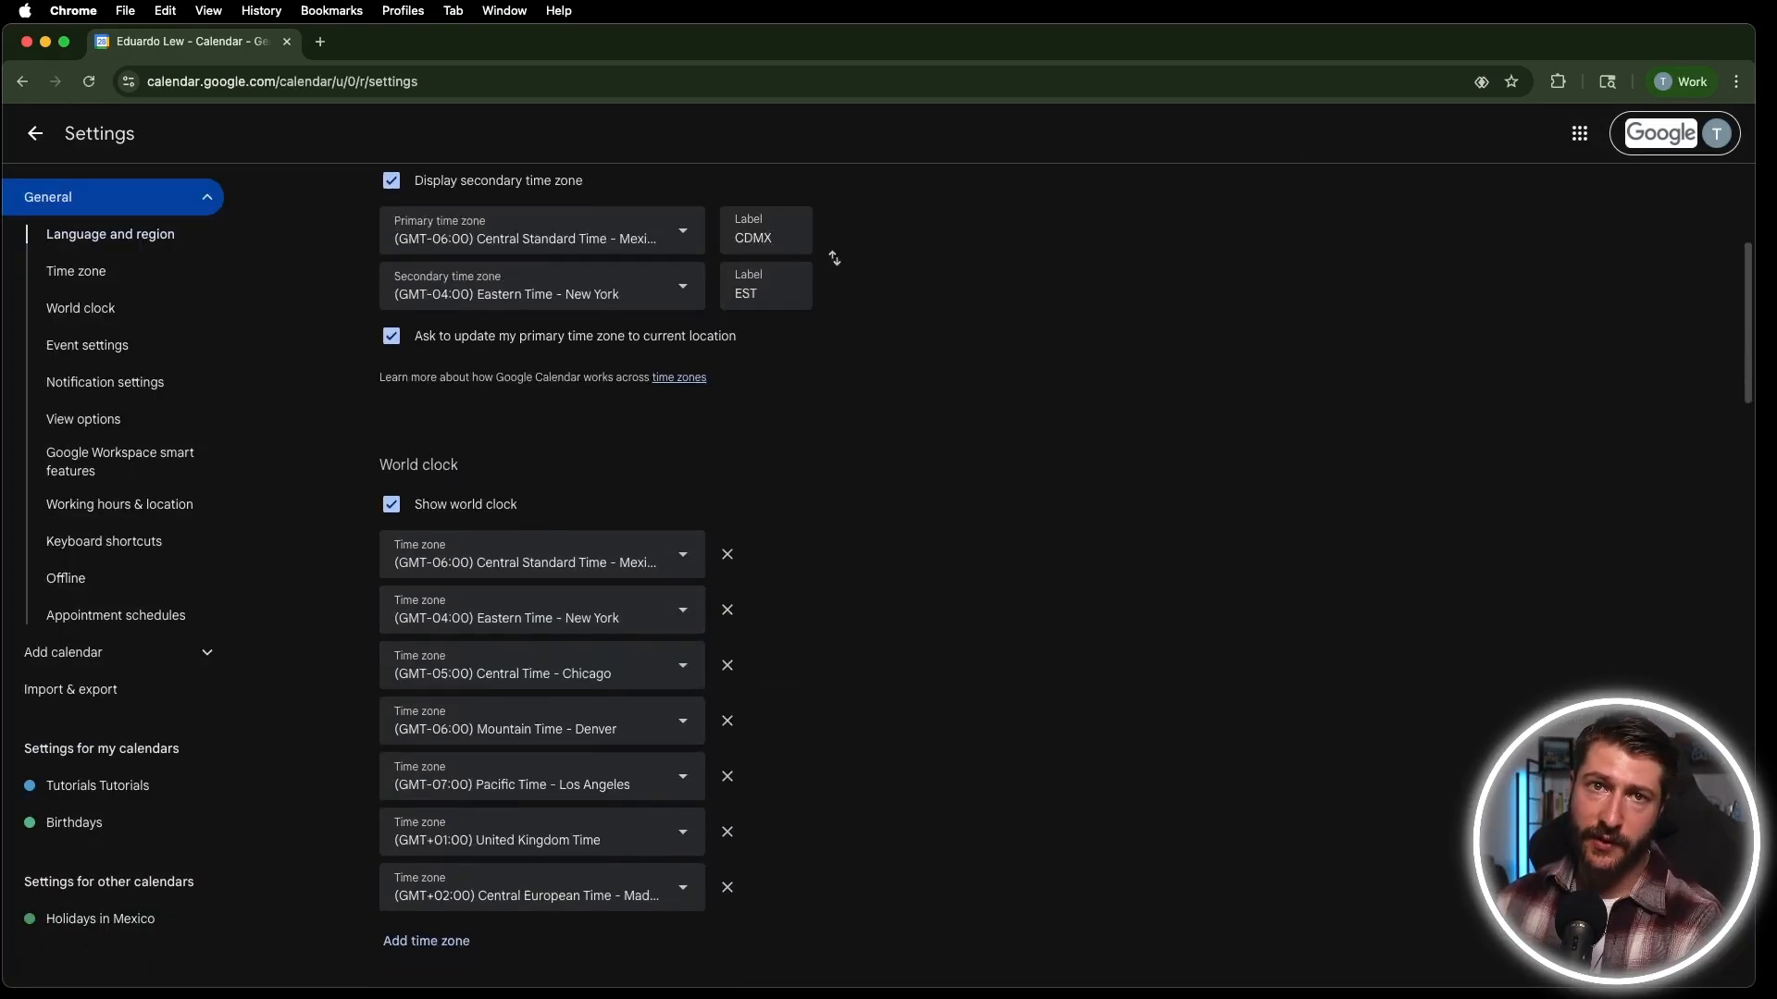
pyautogui.scroll(-3, 546, 618)
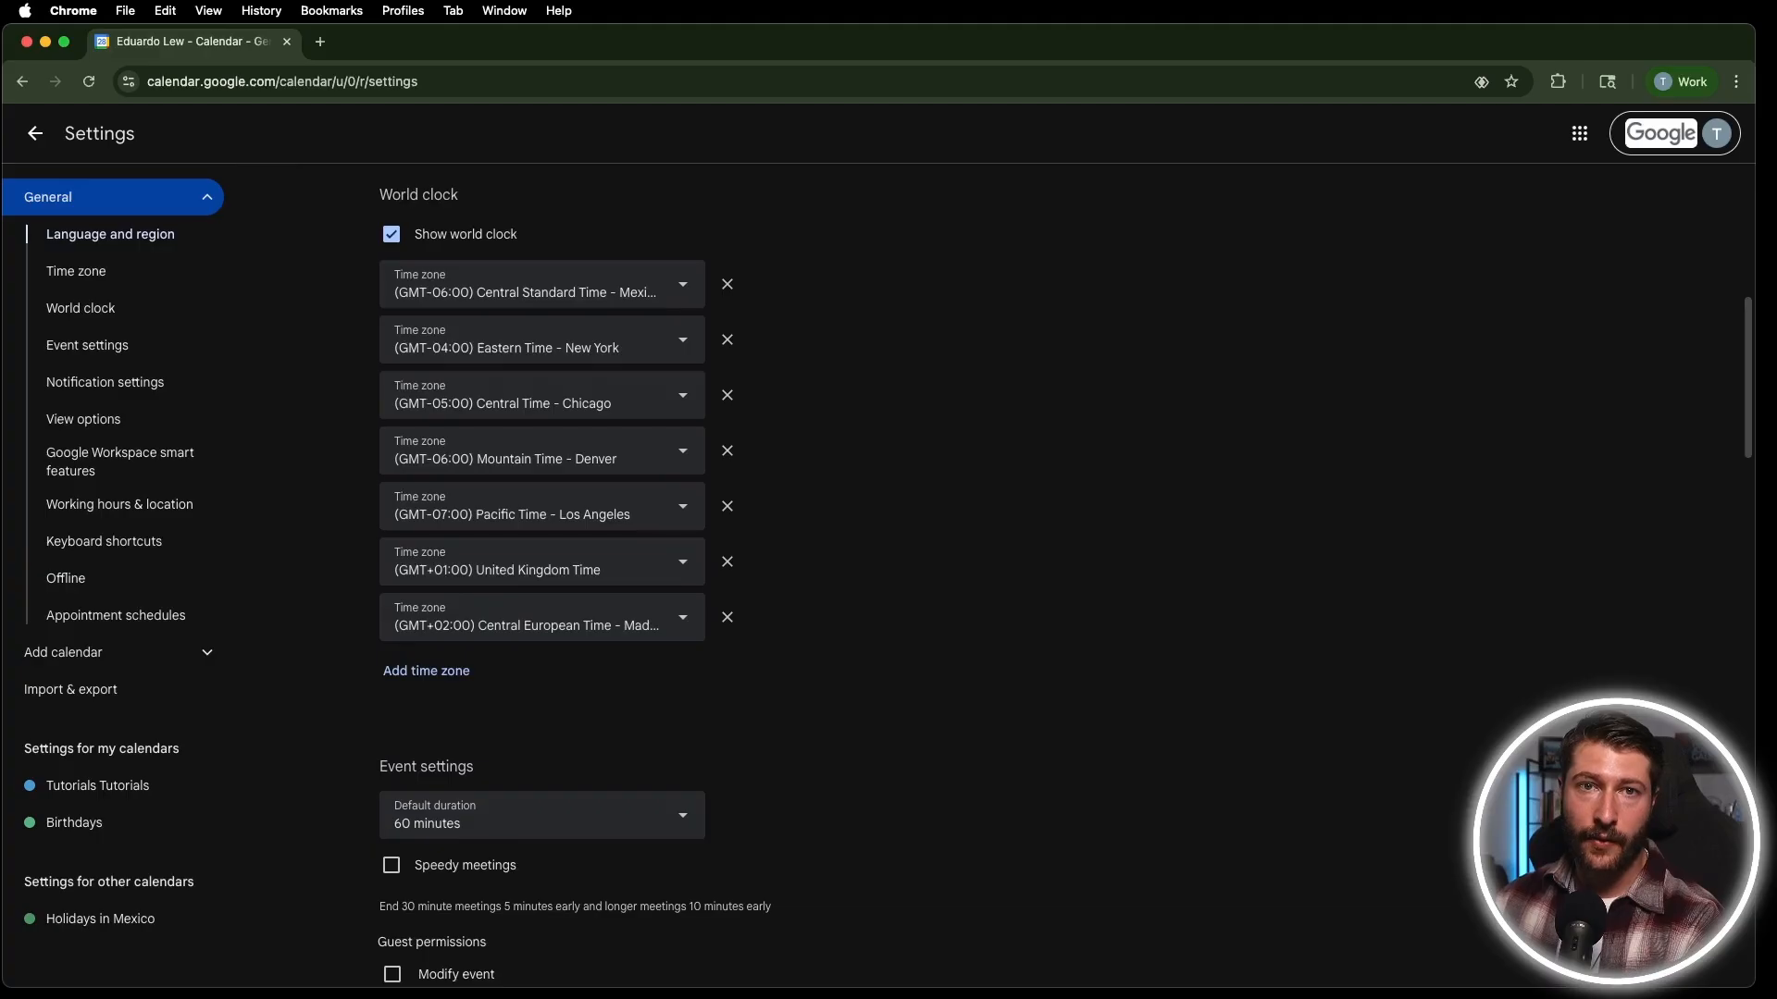
pyautogui.scroll(-1, 518, 745)
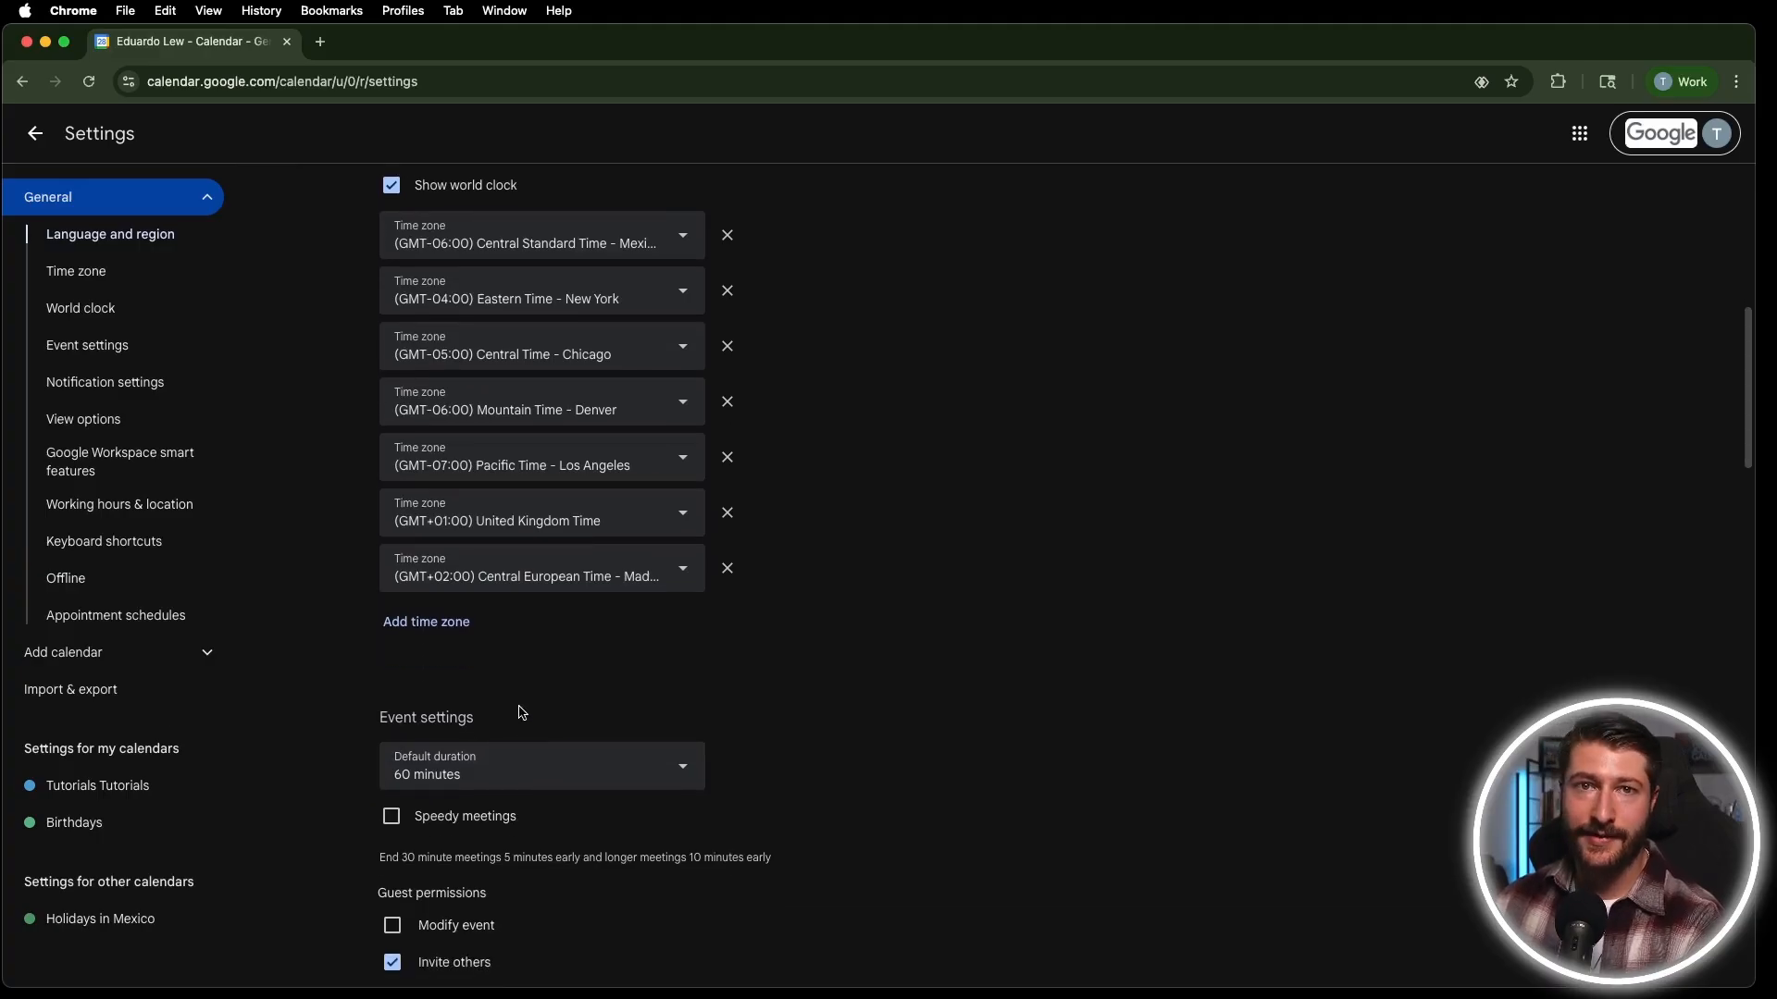
# Look over the default duration choices, draft a new event on the calendar to check its preset length, and discard it.
pyautogui.scroll(-1, 560, 777)
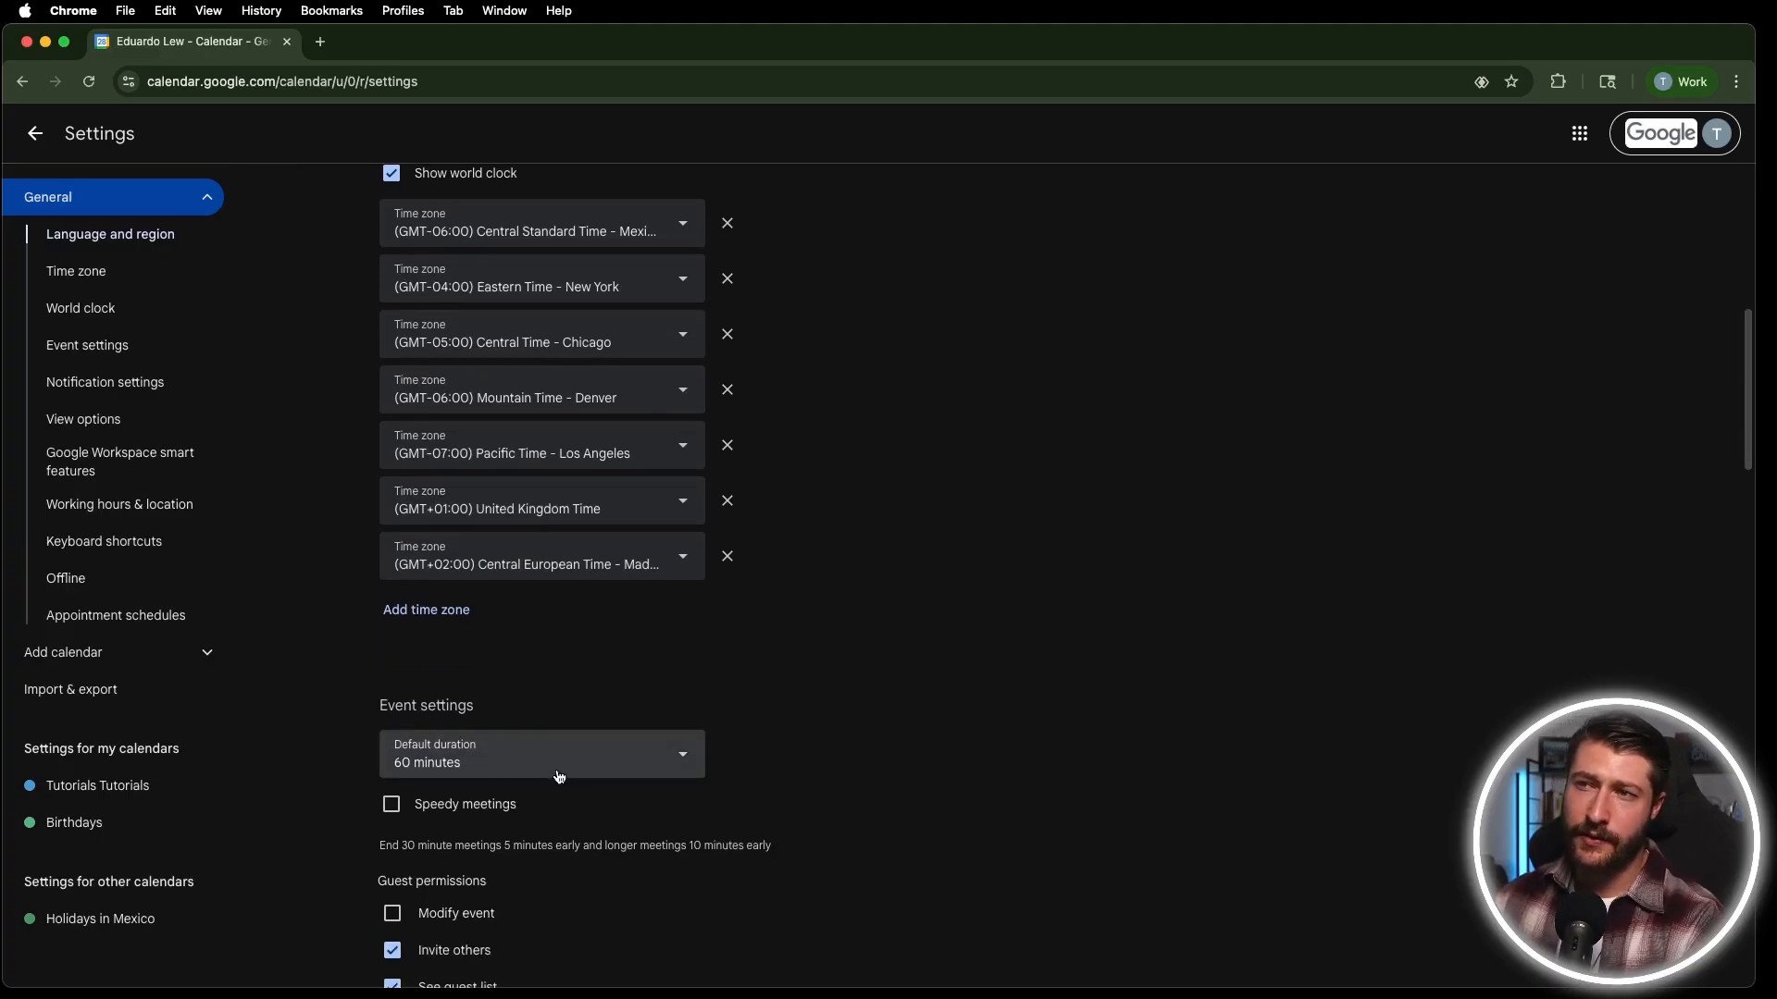
pyautogui.click(563, 773)
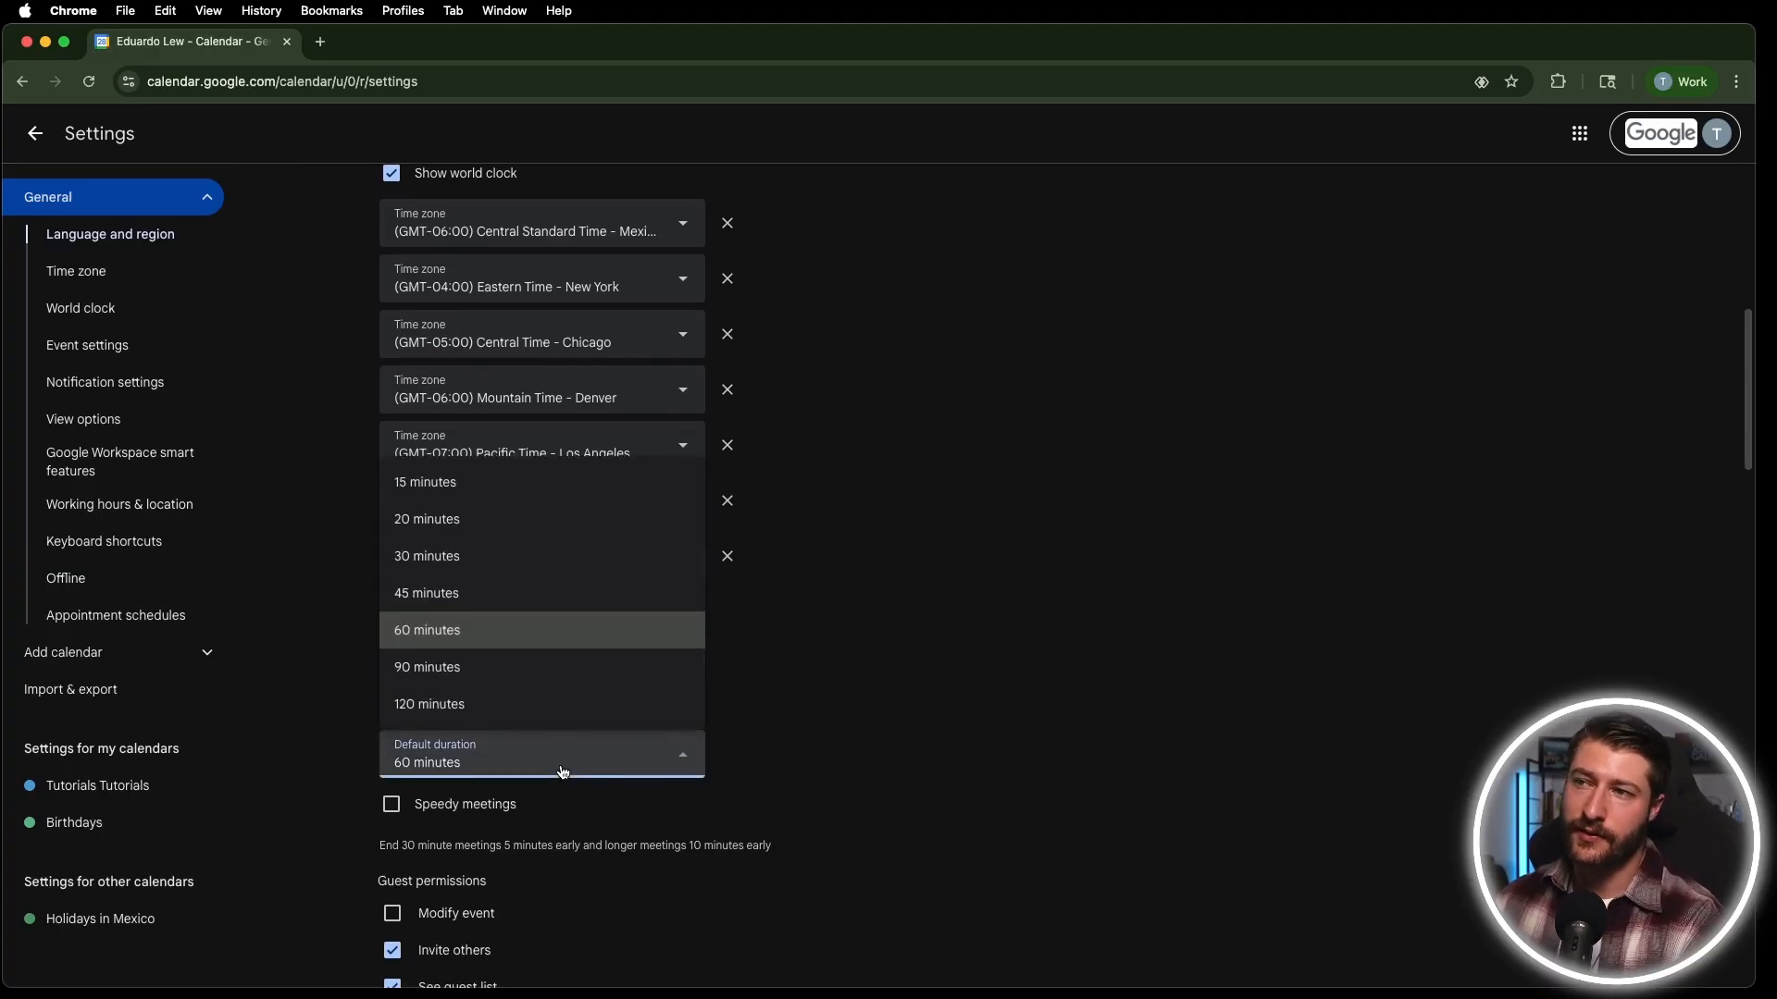
pyautogui.click(34, 134)
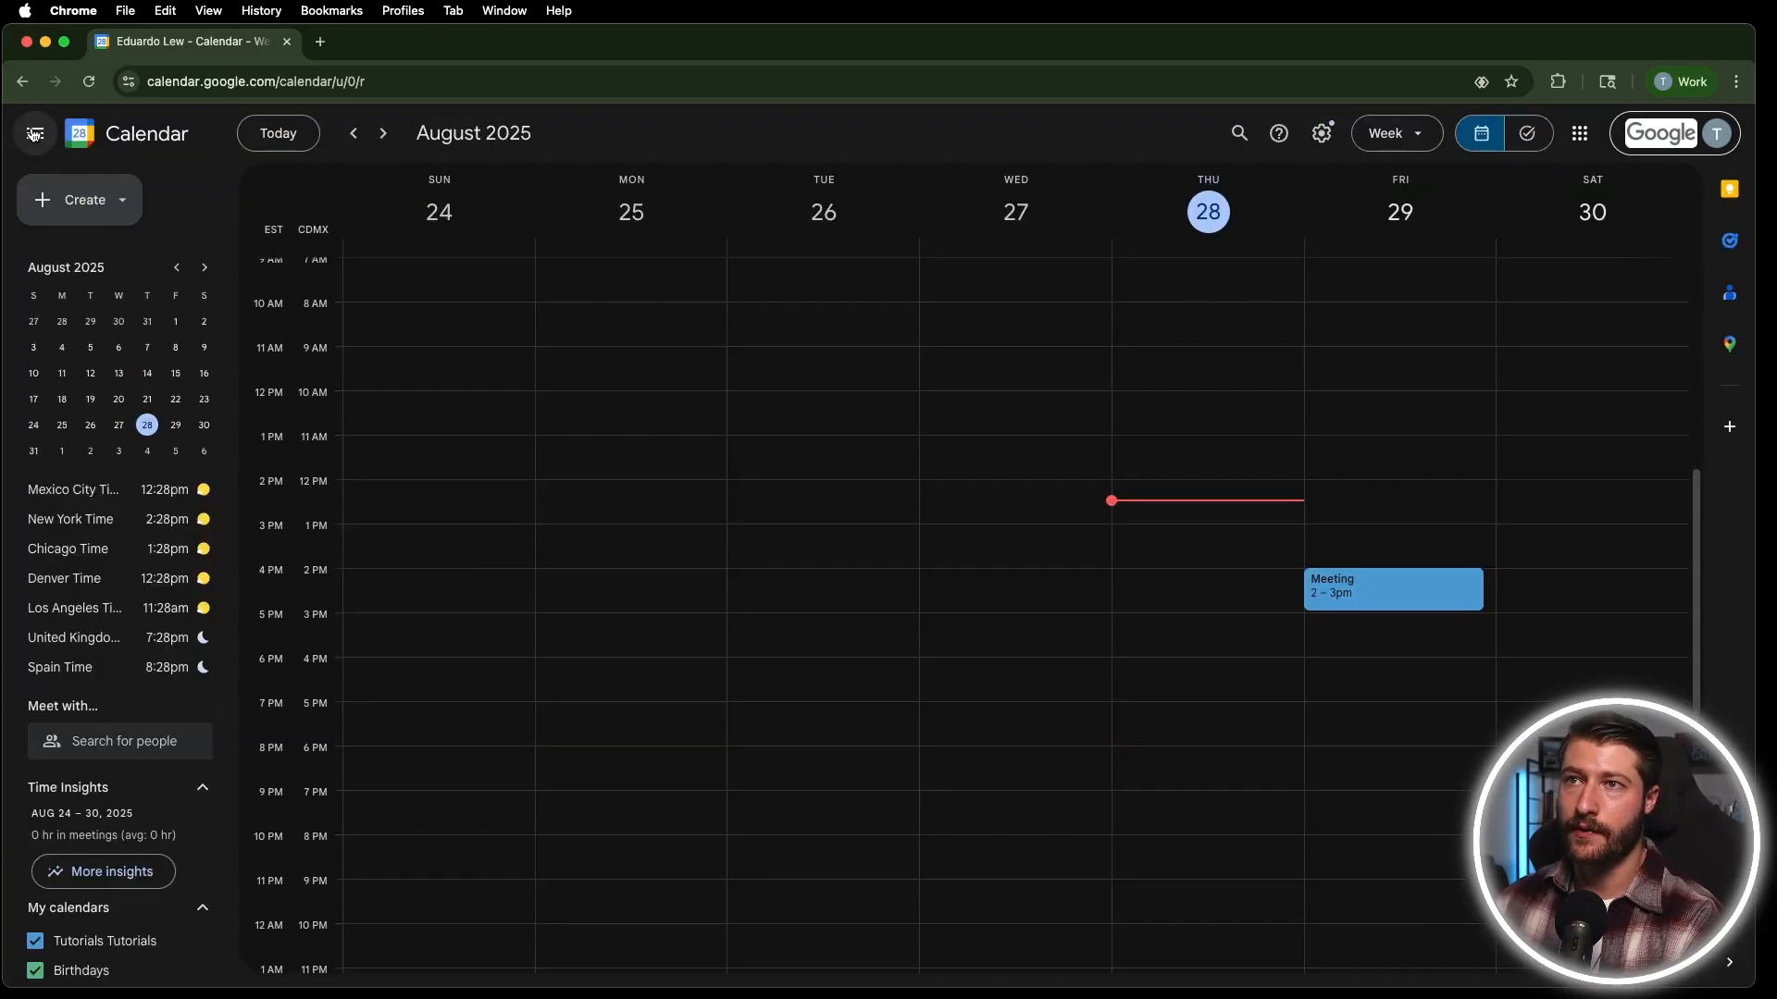
pyautogui.click(74, 200)
pyautogui.click(51, 253)
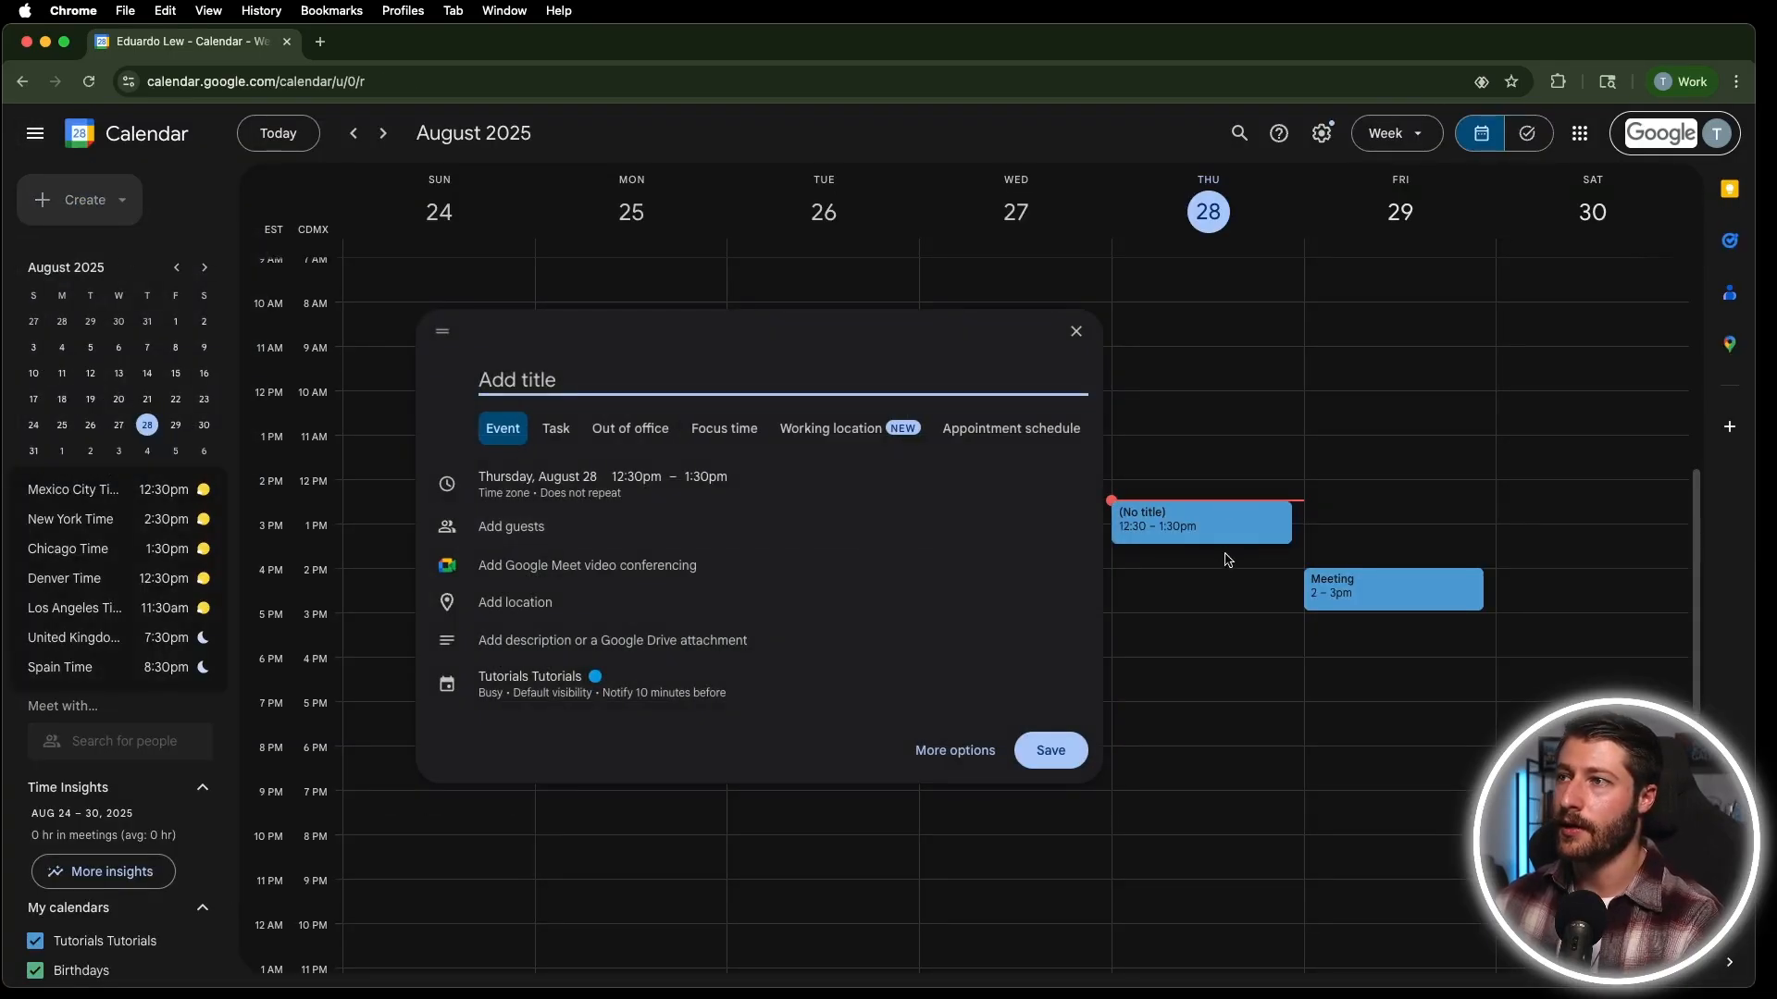
pyautogui.click(1077, 331)
# Reopen the calendar settings and set the default event duration to 30 minutes.
pyautogui.click(1330, 137)
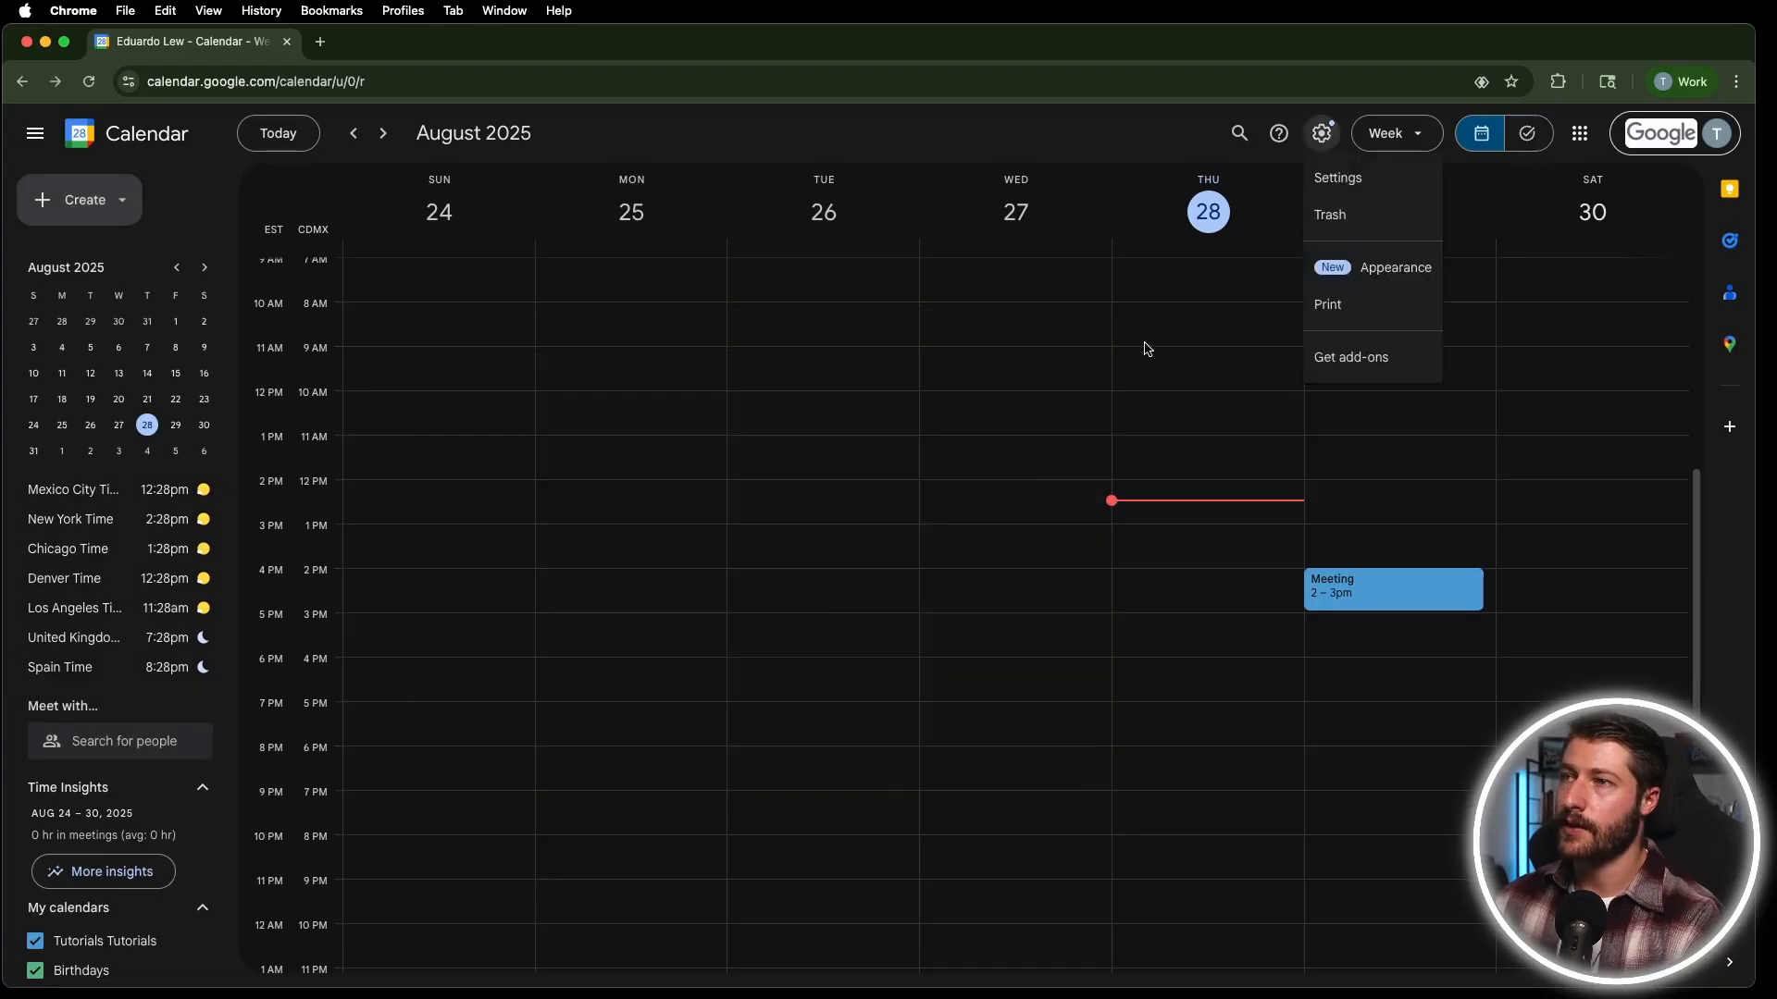
pyautogui.click(1338, 178)
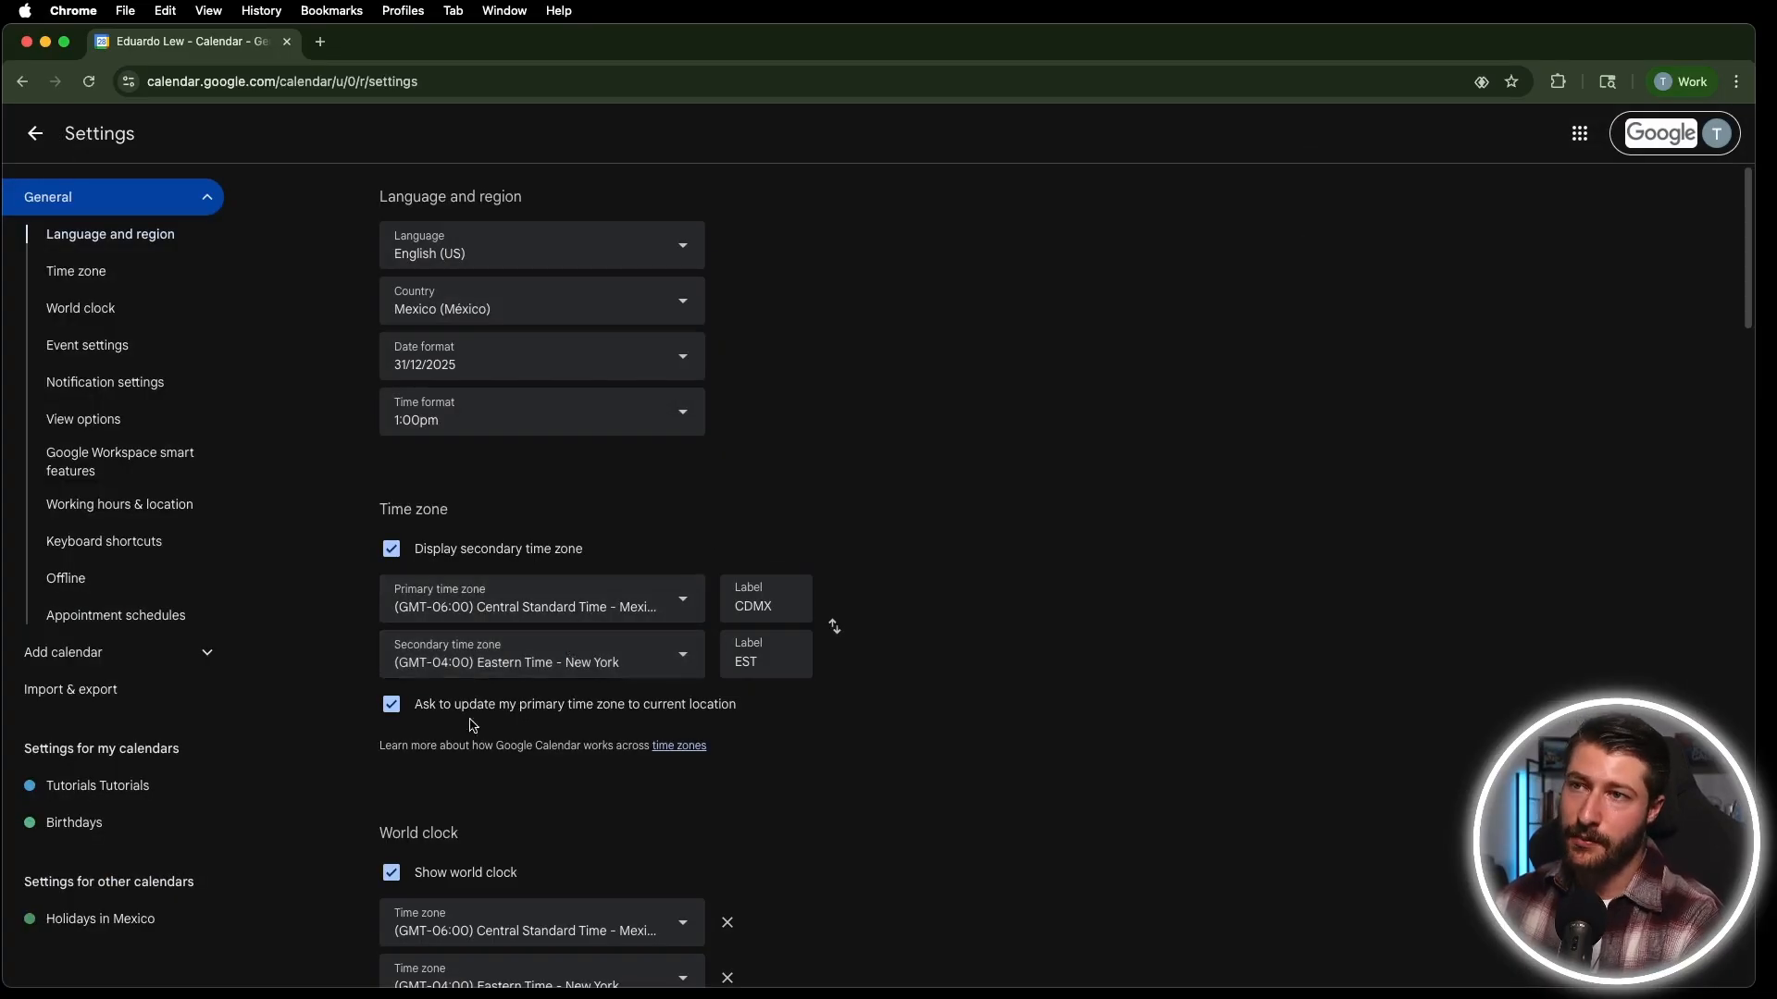
pyautogui.scroll(-3, 560, 685)
pyautogui.scroll(-5, 560, 687)
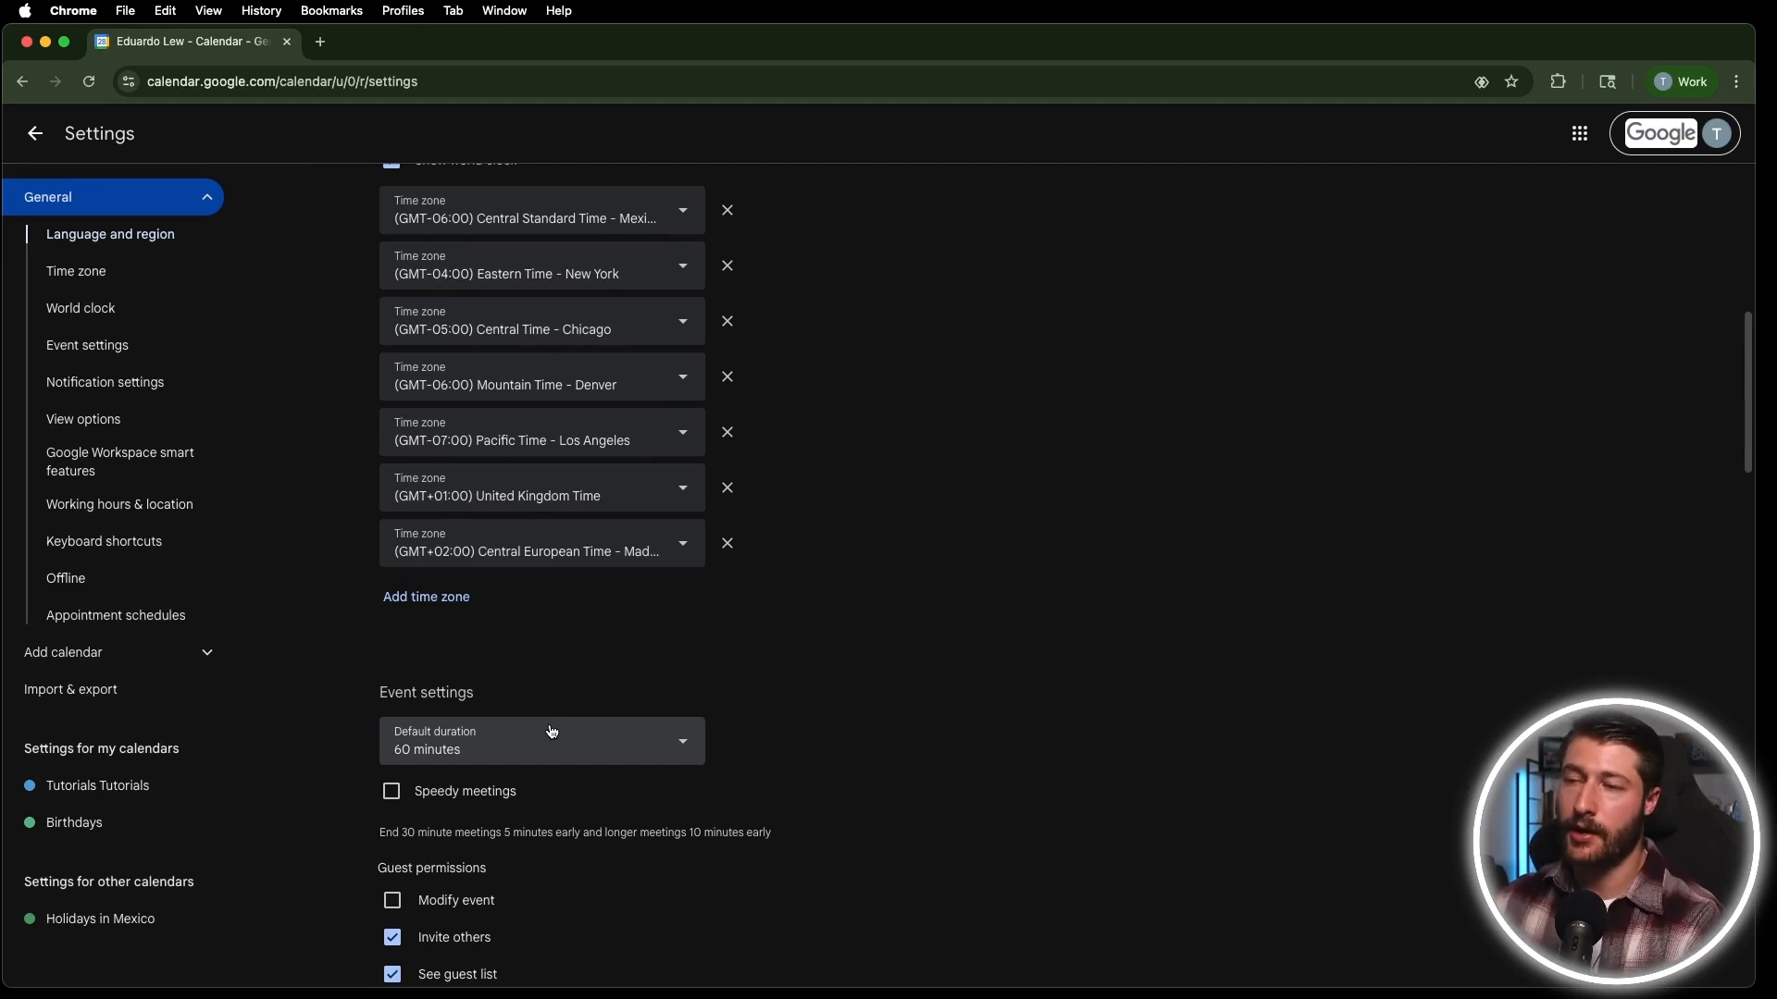
pyautogui.scroll(-1, 546, 735)
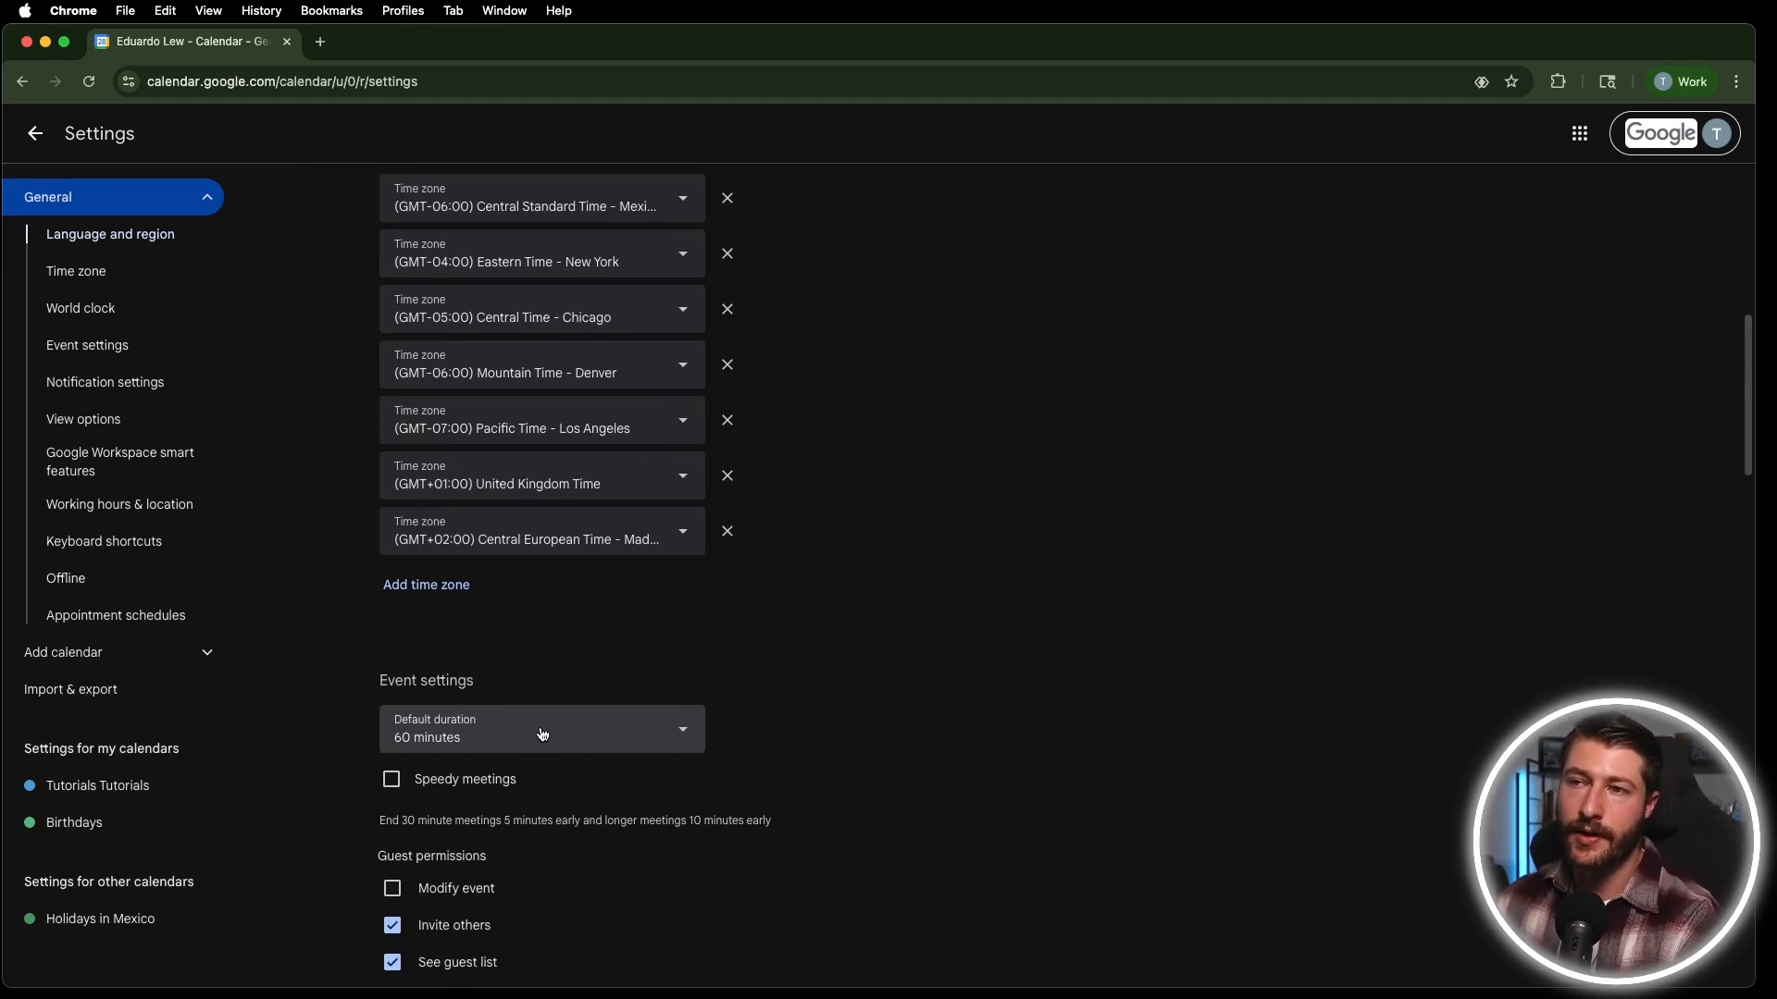
pyautogui.click(540, 738)
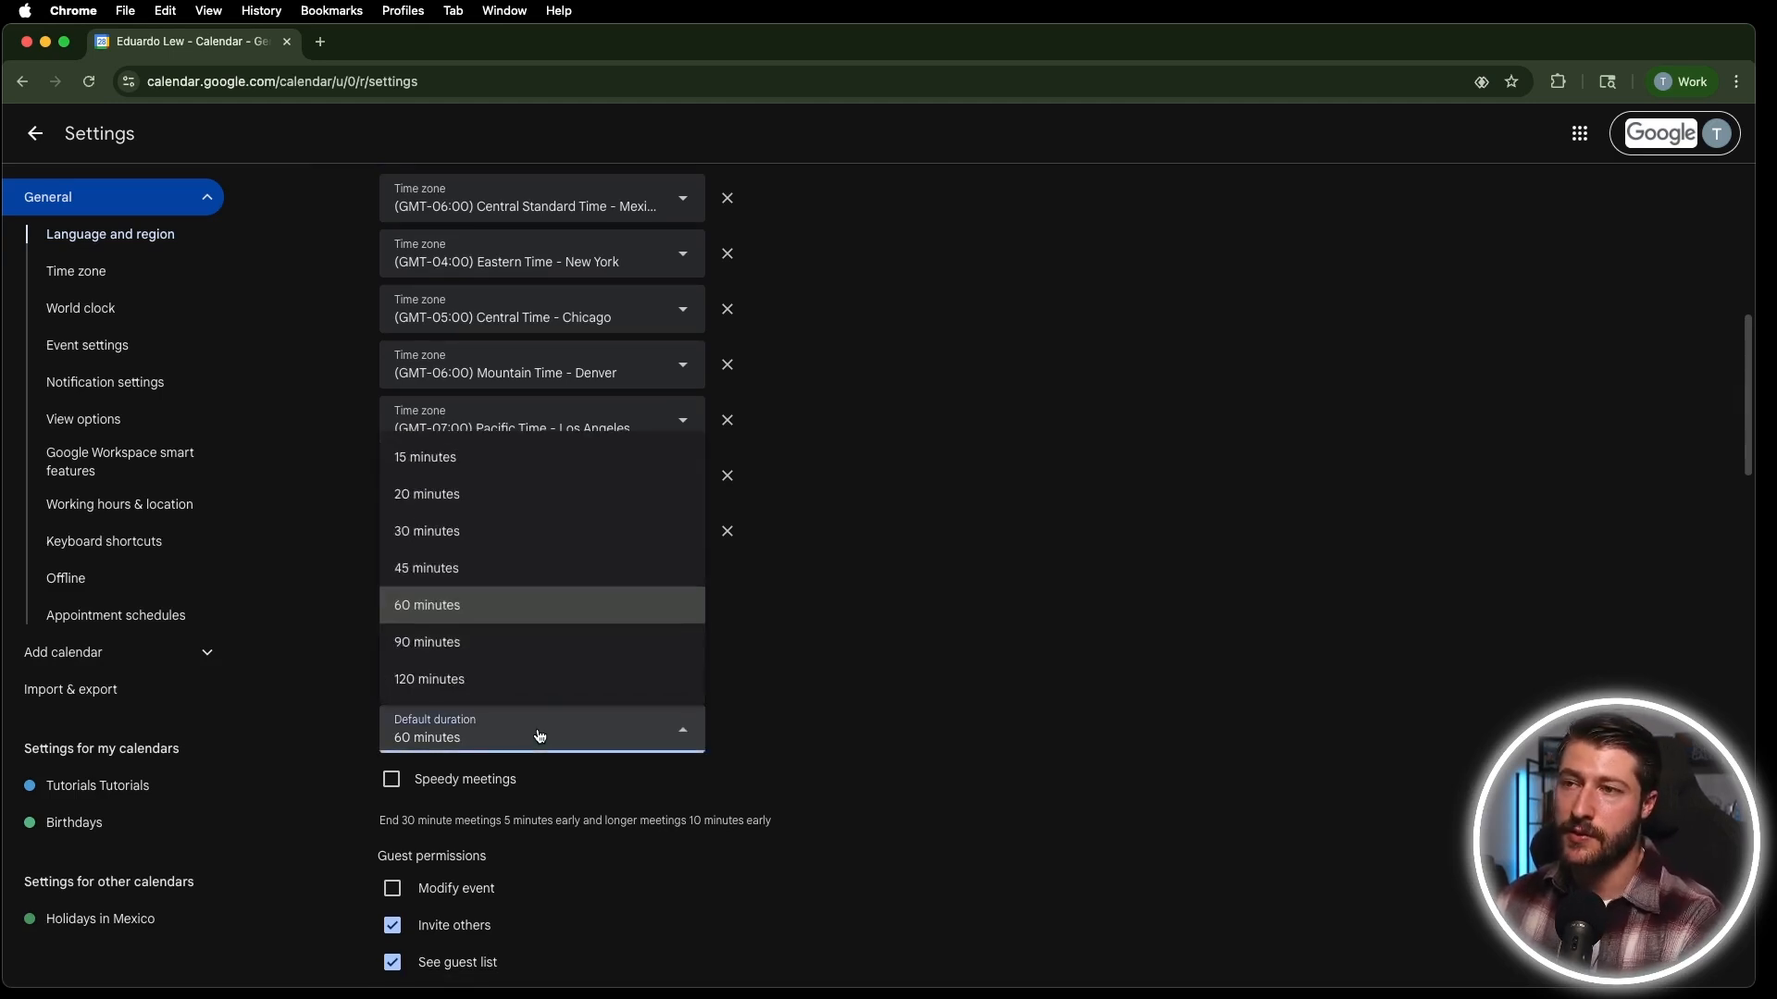
pyautogui.click(495, 531)
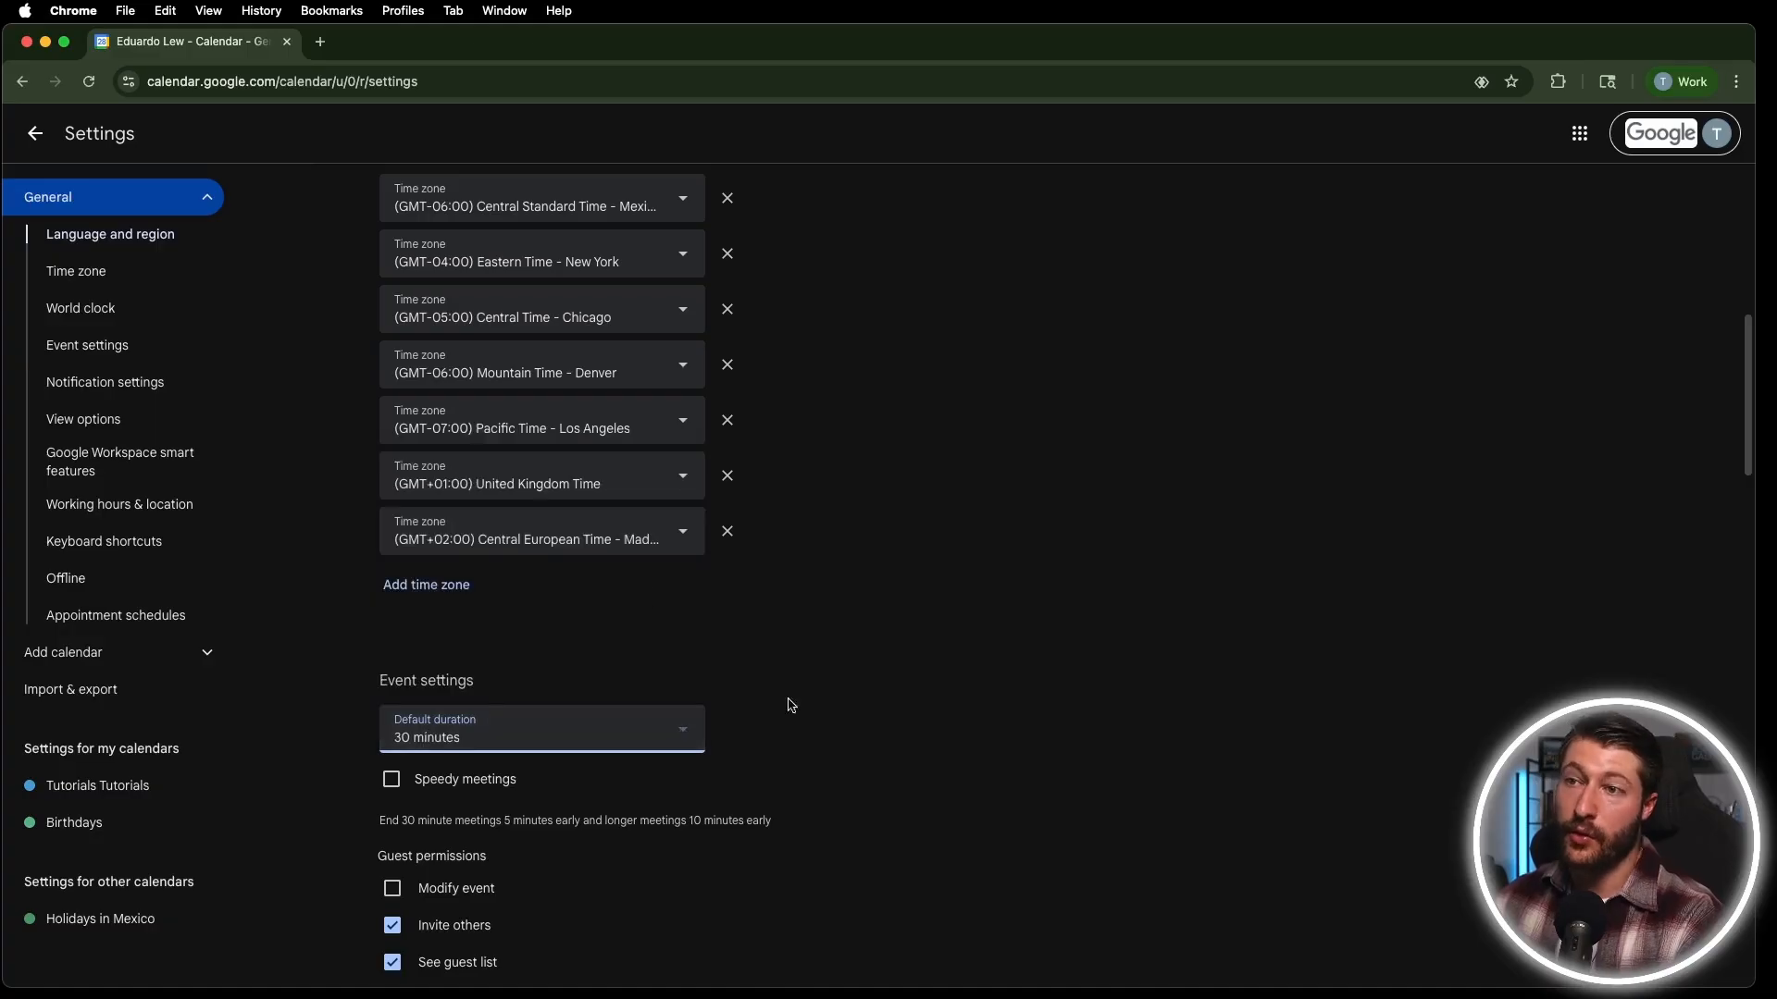
# Return to the calendar, start a new event to check its preset length, and discard the draft.
pyautogui.click(35, 133)
pyautogui.click(83, 200)
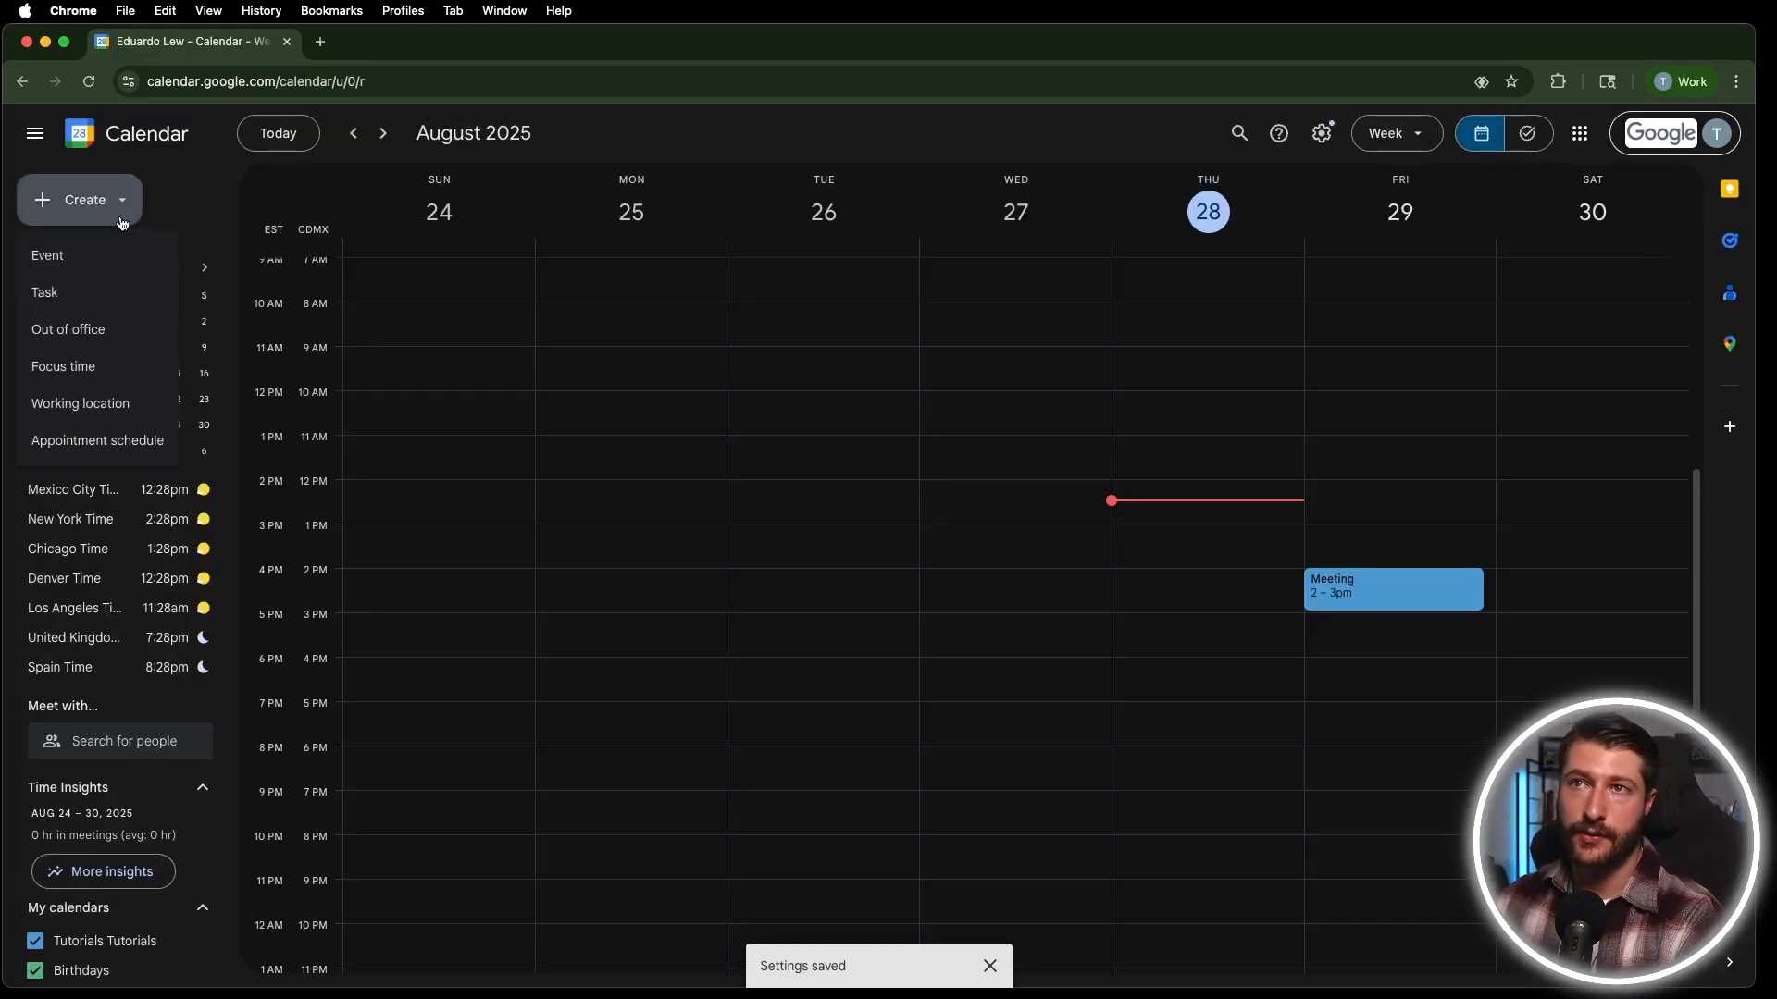
pyautogui.click(87, 254)
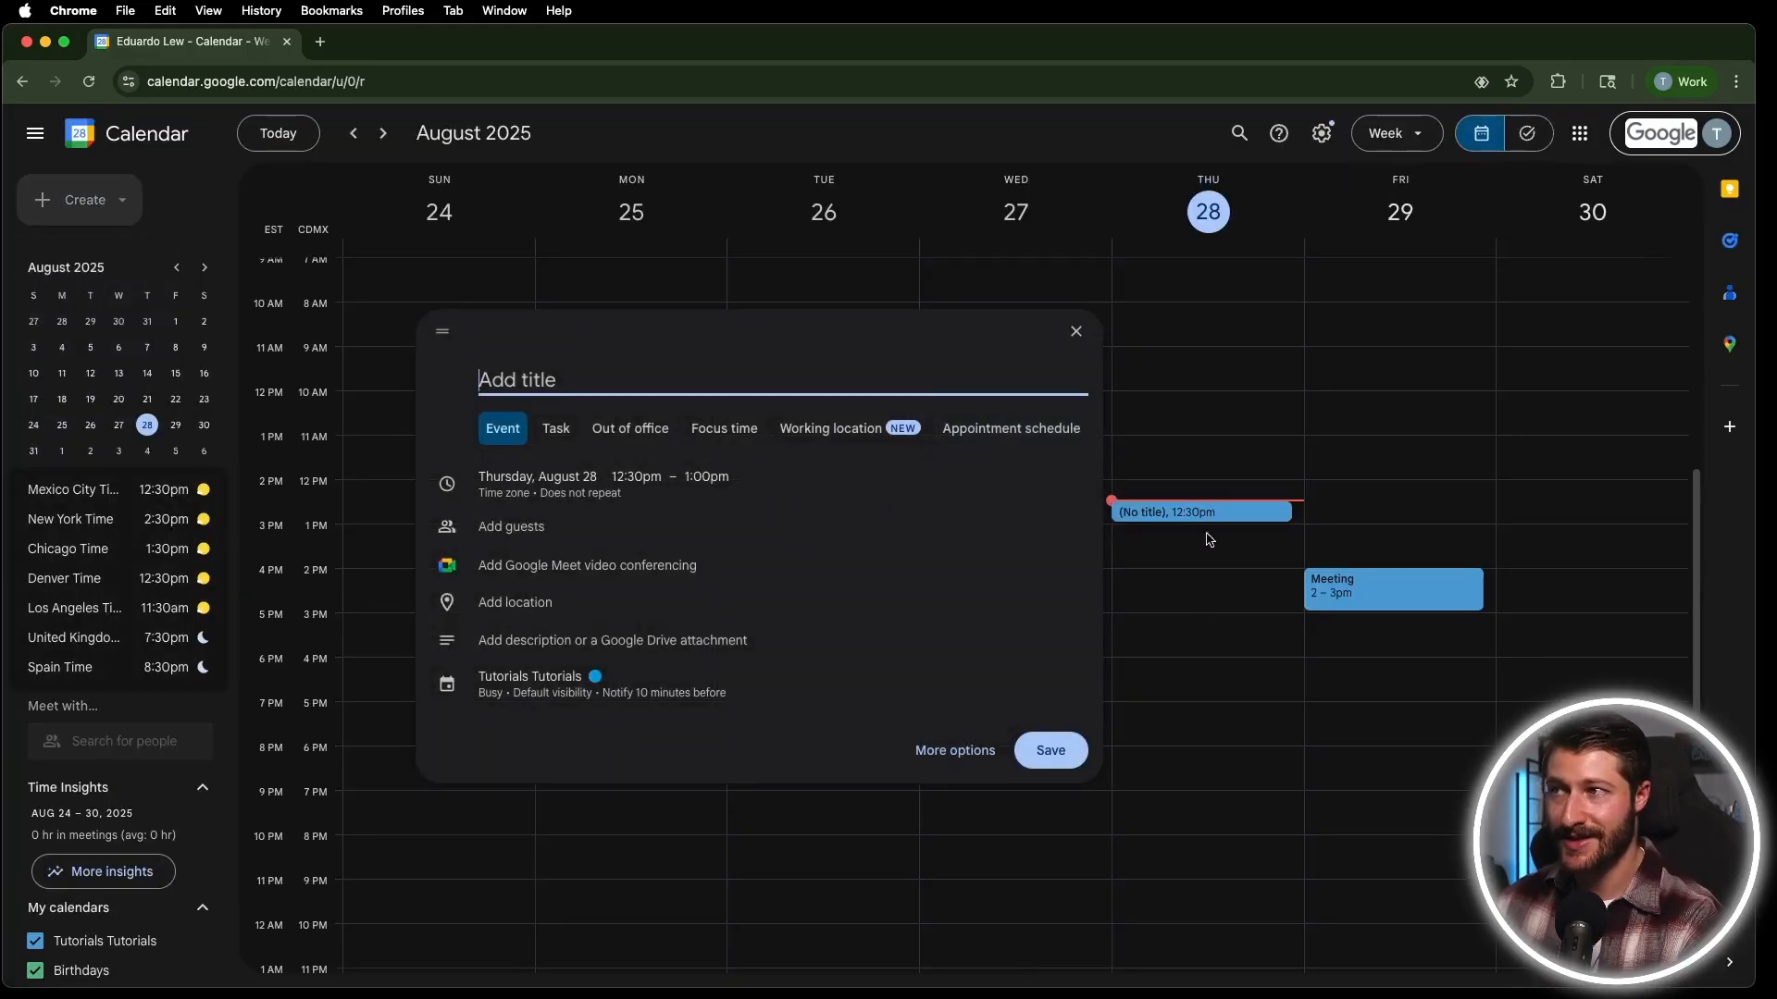
pyautogui.click(1076, 333)
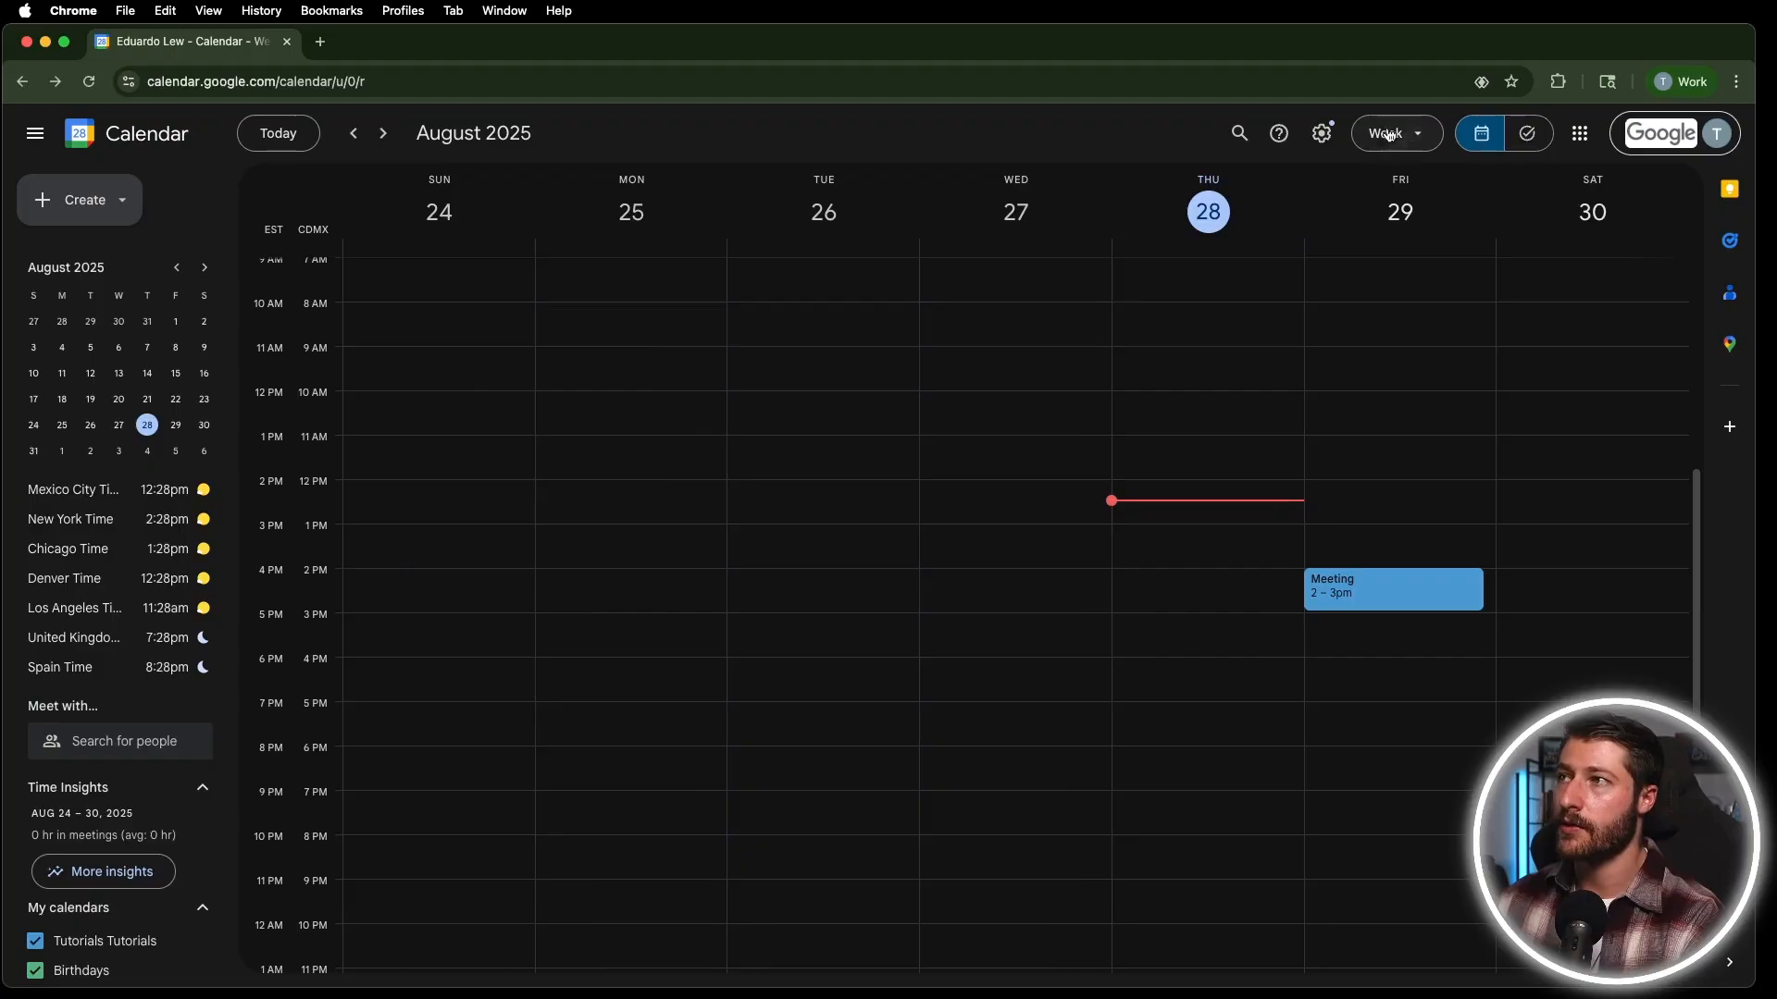
# Reopen the calendar settings and set the default event duration to 60 minutes.
pyautogui.click(1322, 133)
pyautogui.click(1364, 181)
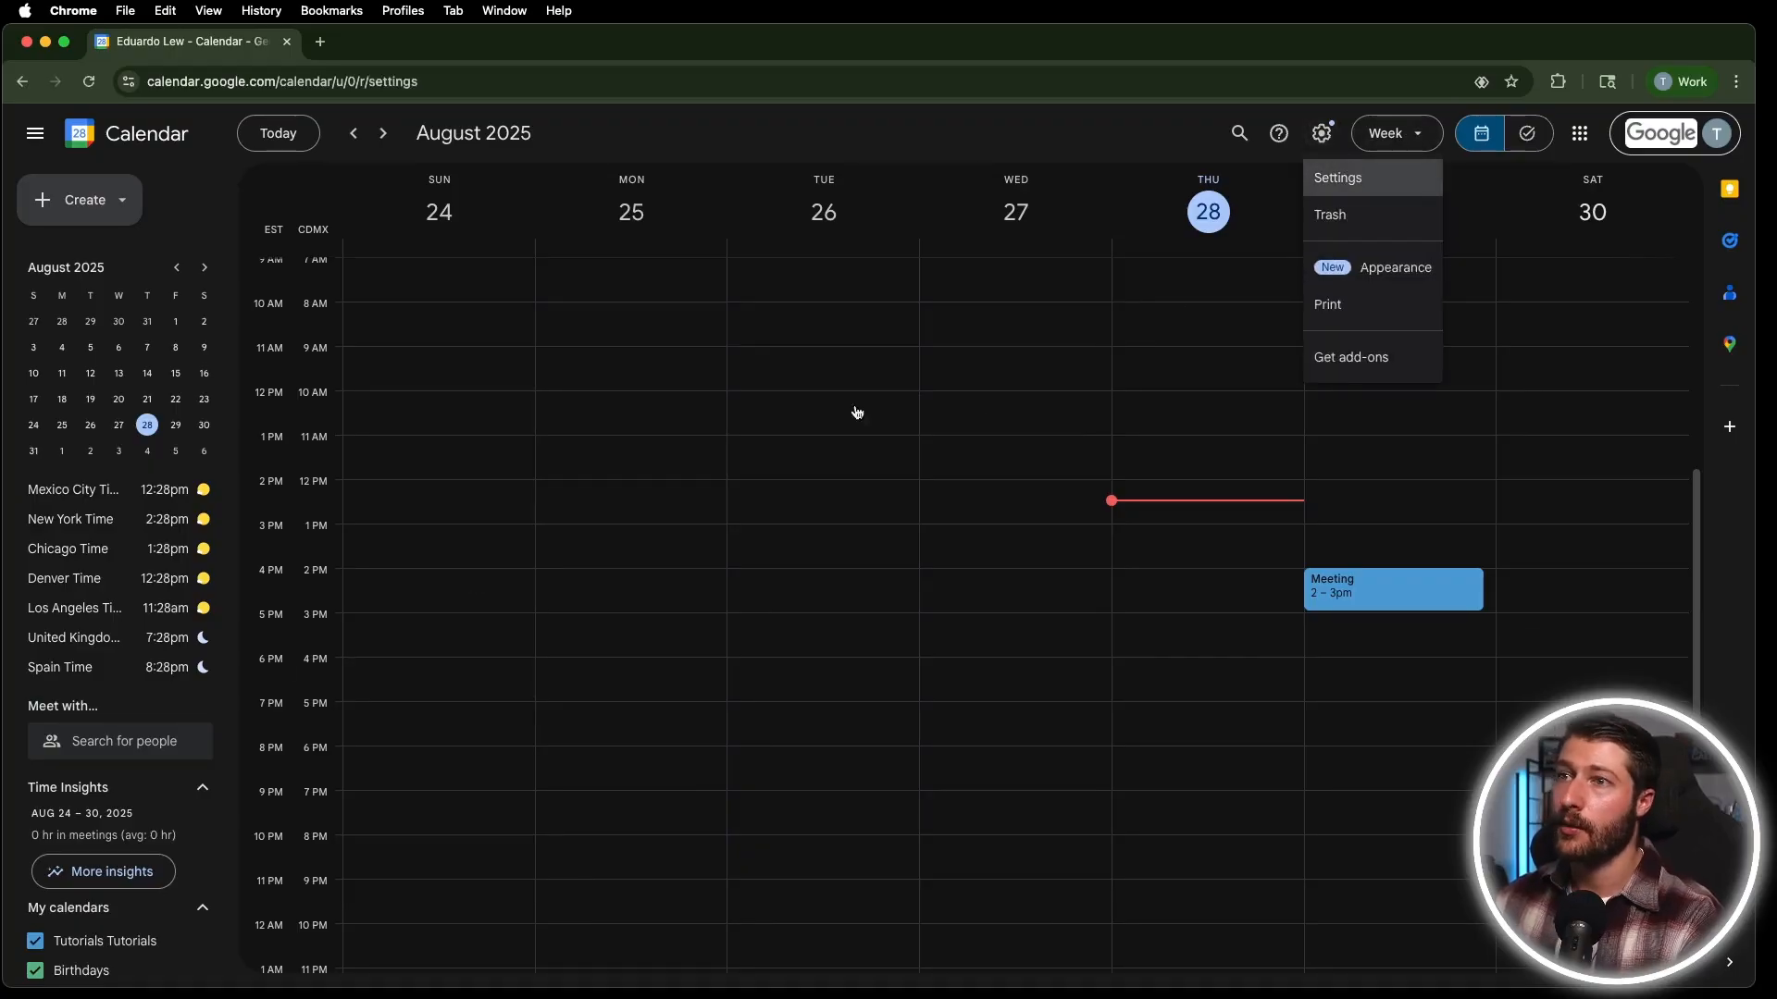
pyautogui.scroll(-5, 555, 786)
pyautogui.scroll(-5, 562, 782)
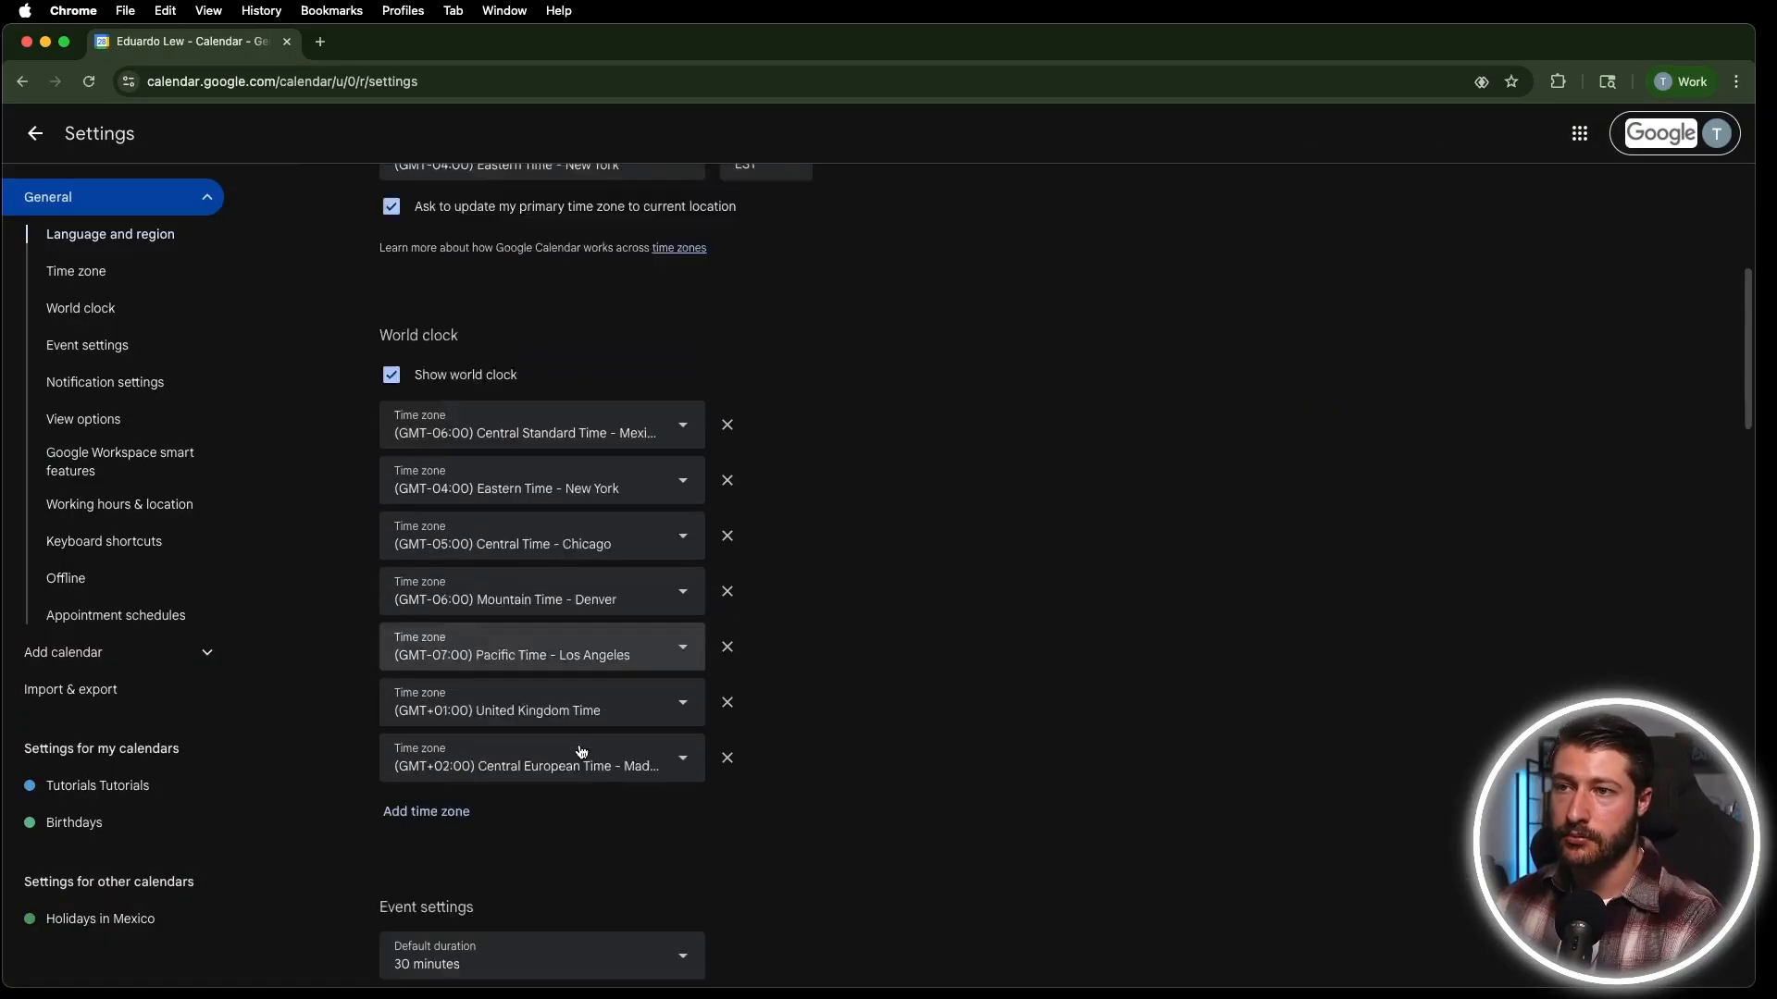
pyautogui.click(577, 681)
pyautogui.click(482, 552)
# Highlight the Modify event guest permission for review, and turn the Invite others permission off and back on.
pyautogui.scroll(-2, 597, 781)
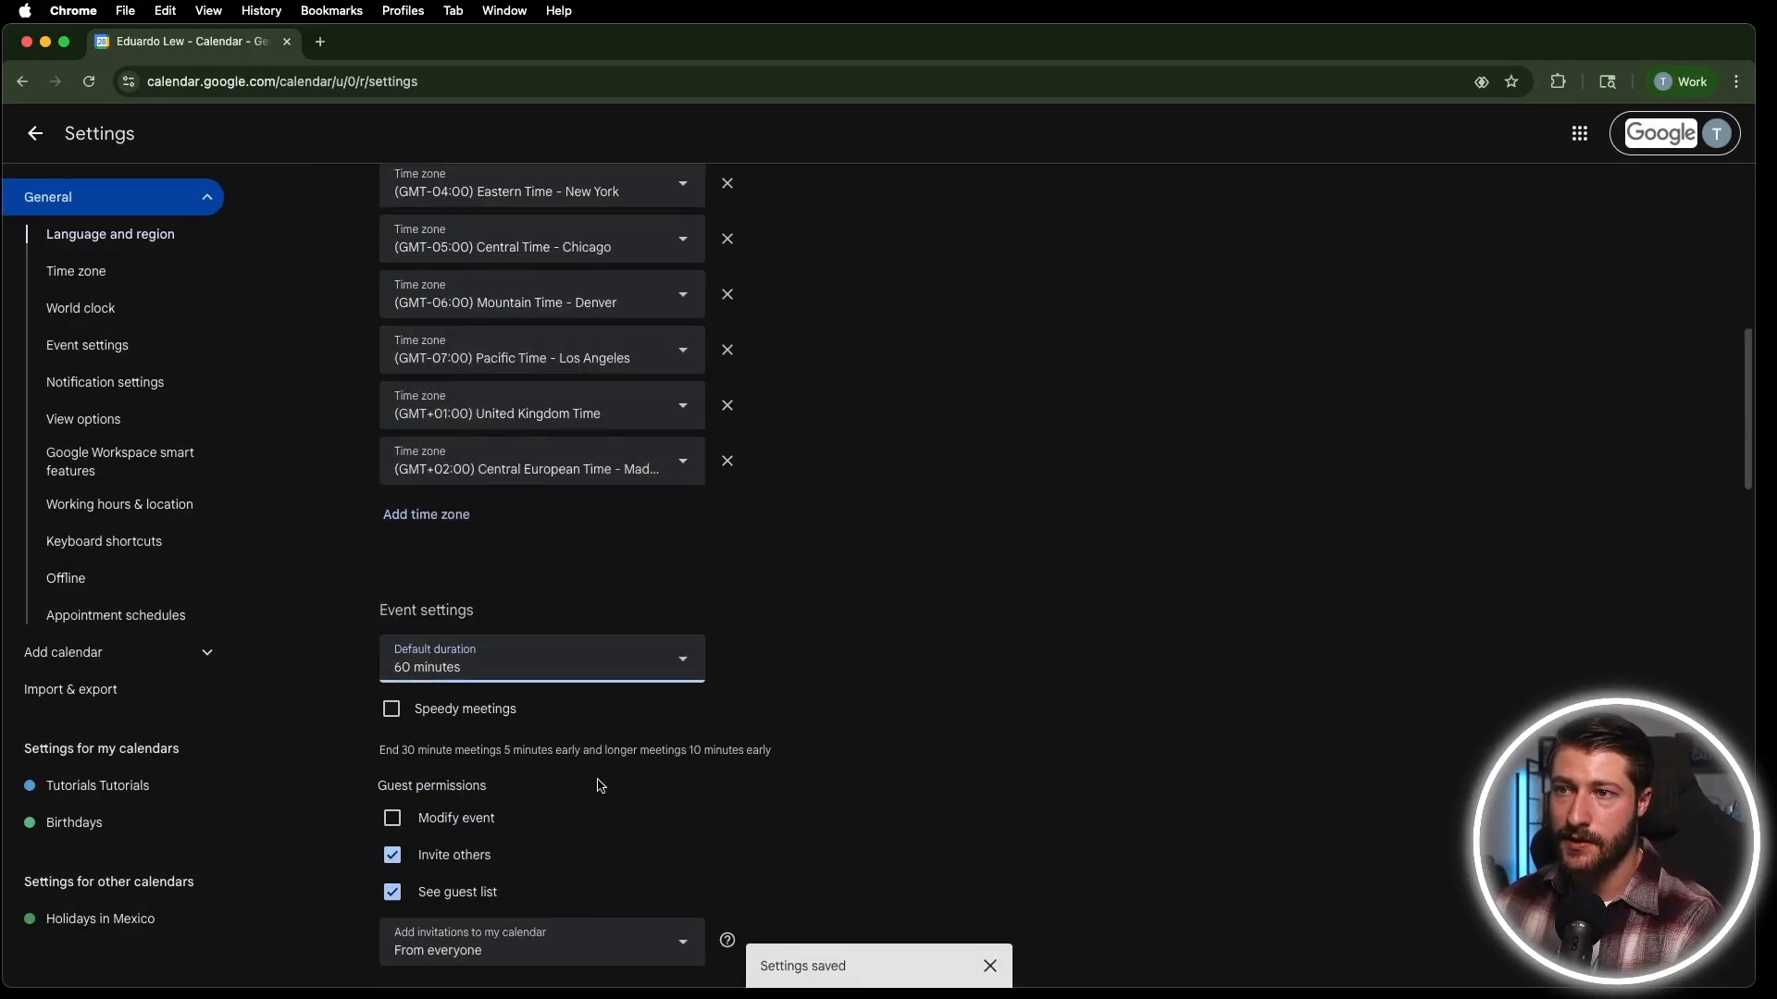
pyautogui.scroll(-1, 470, 740)
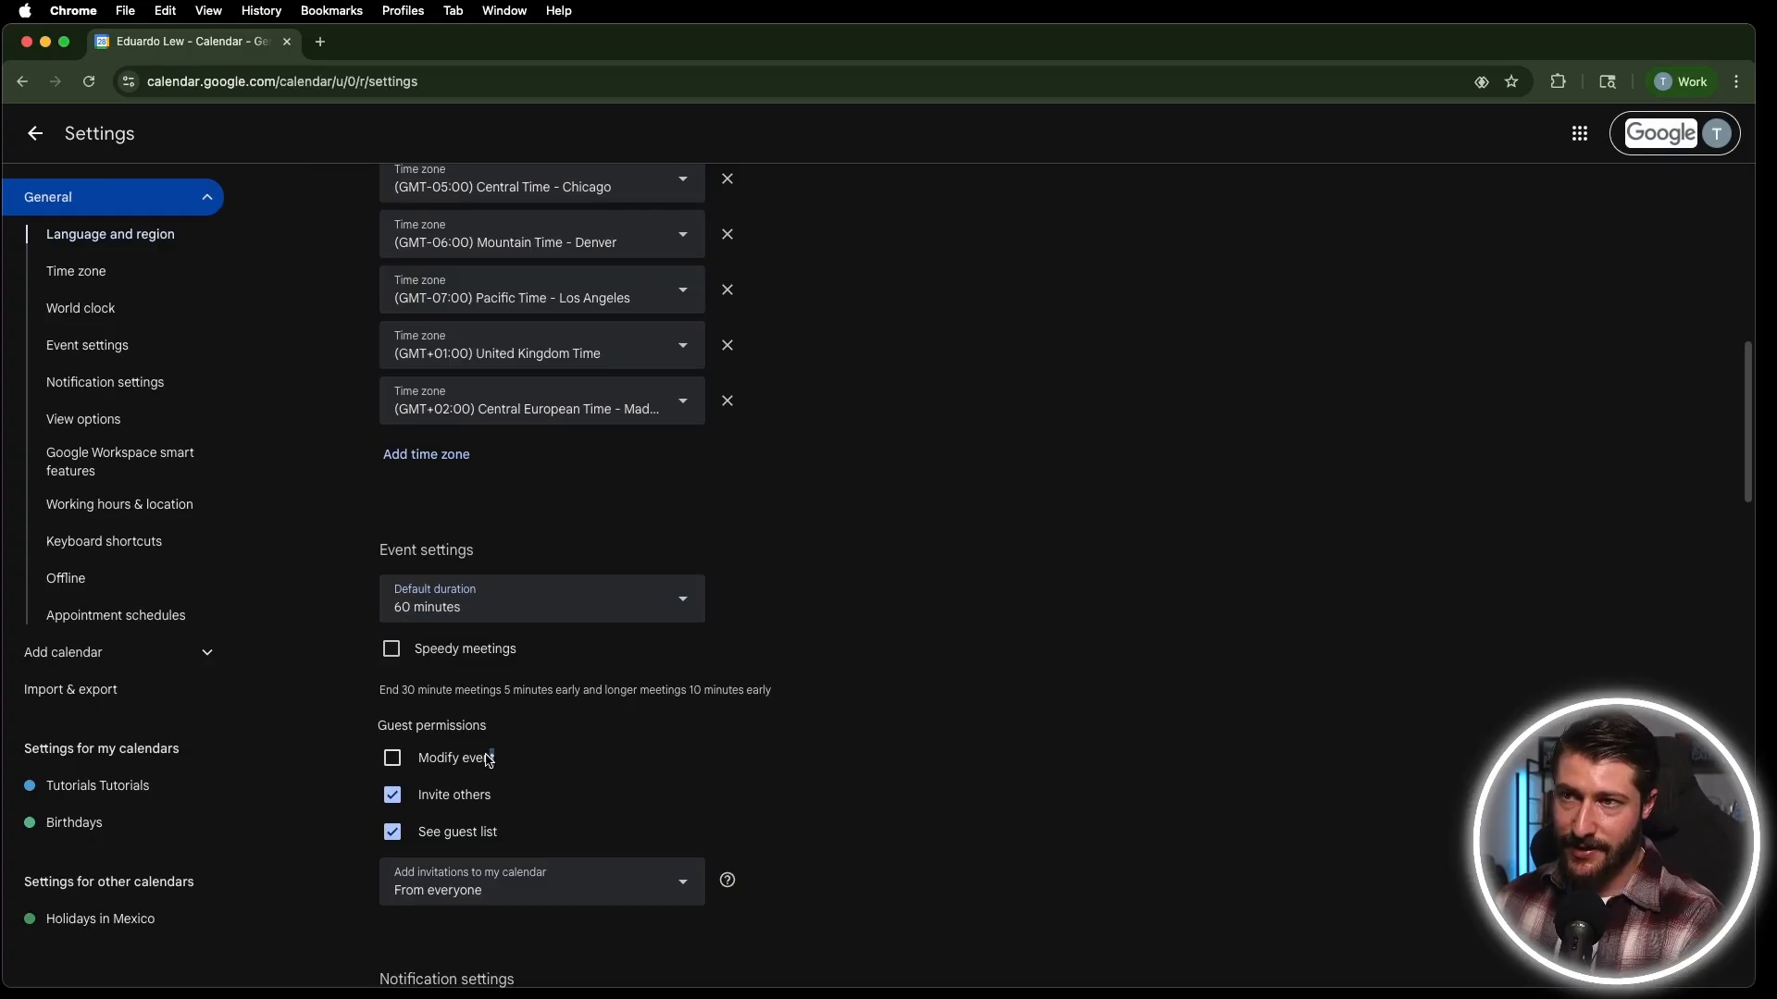
pyautogui.moveTo(505, 761); pyautogui.dragTo(425, 758)
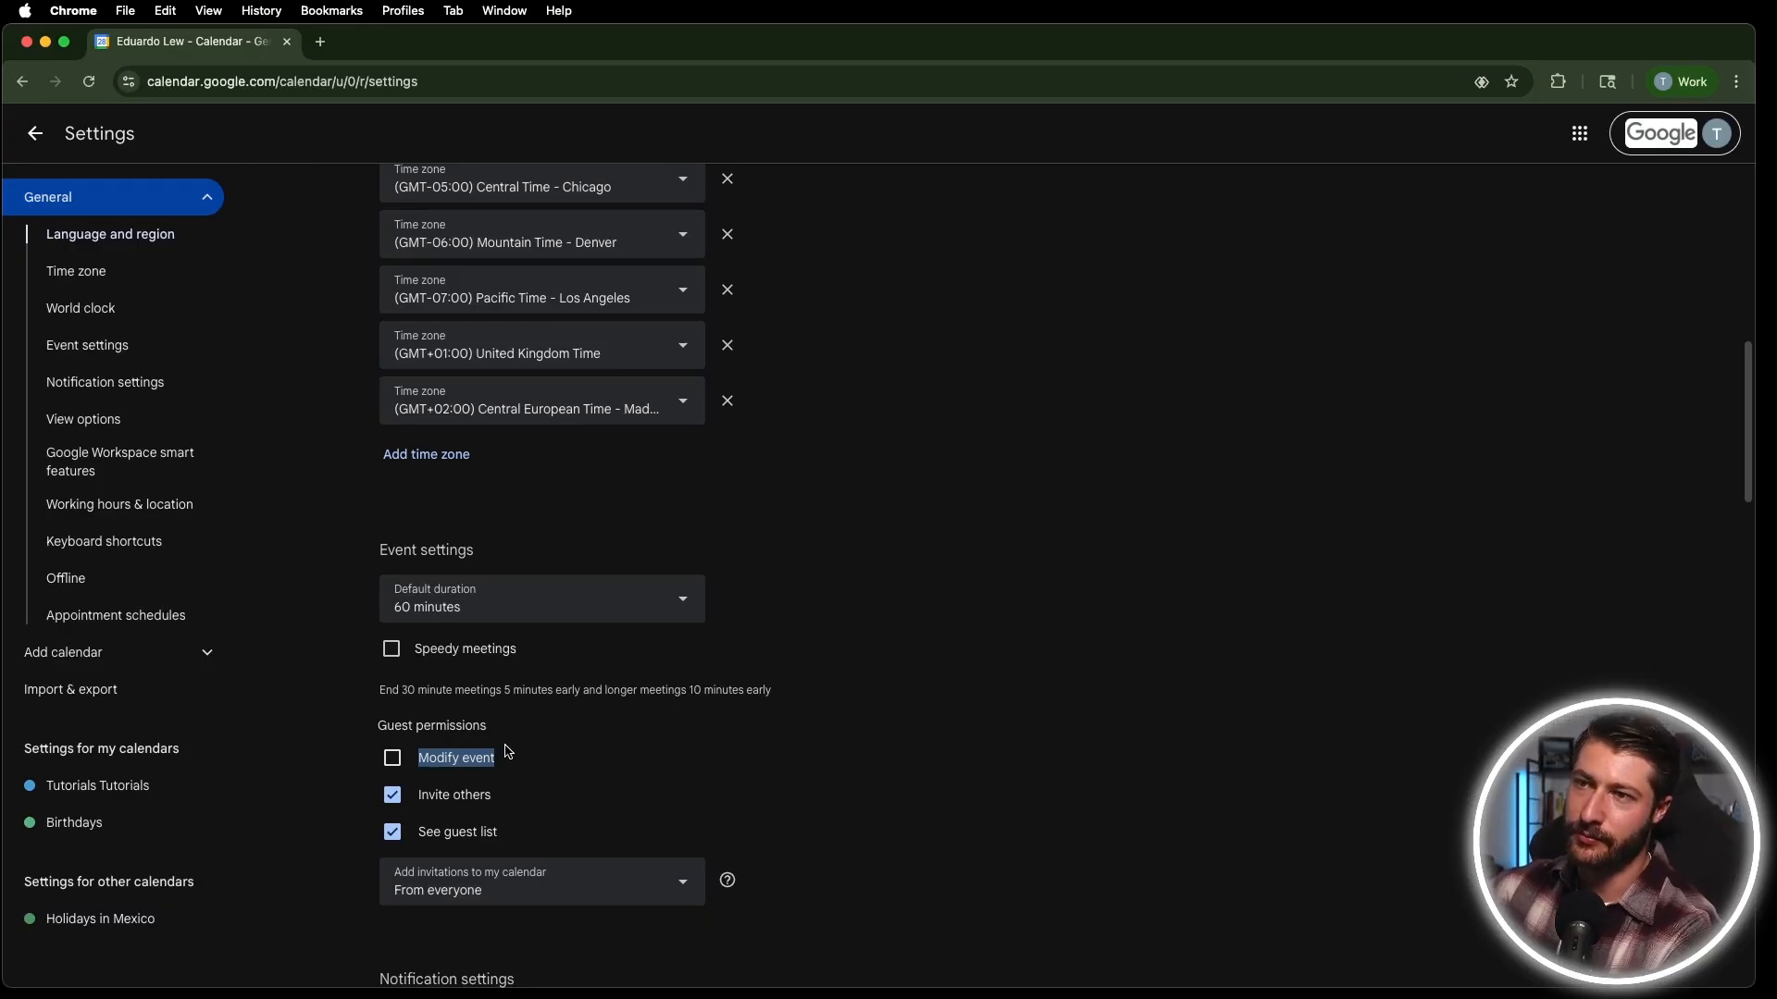
pyautogui.scroll(-1, 474, 805)
pyautogui.click(498, 794)
pyautogui.click(480, 789)
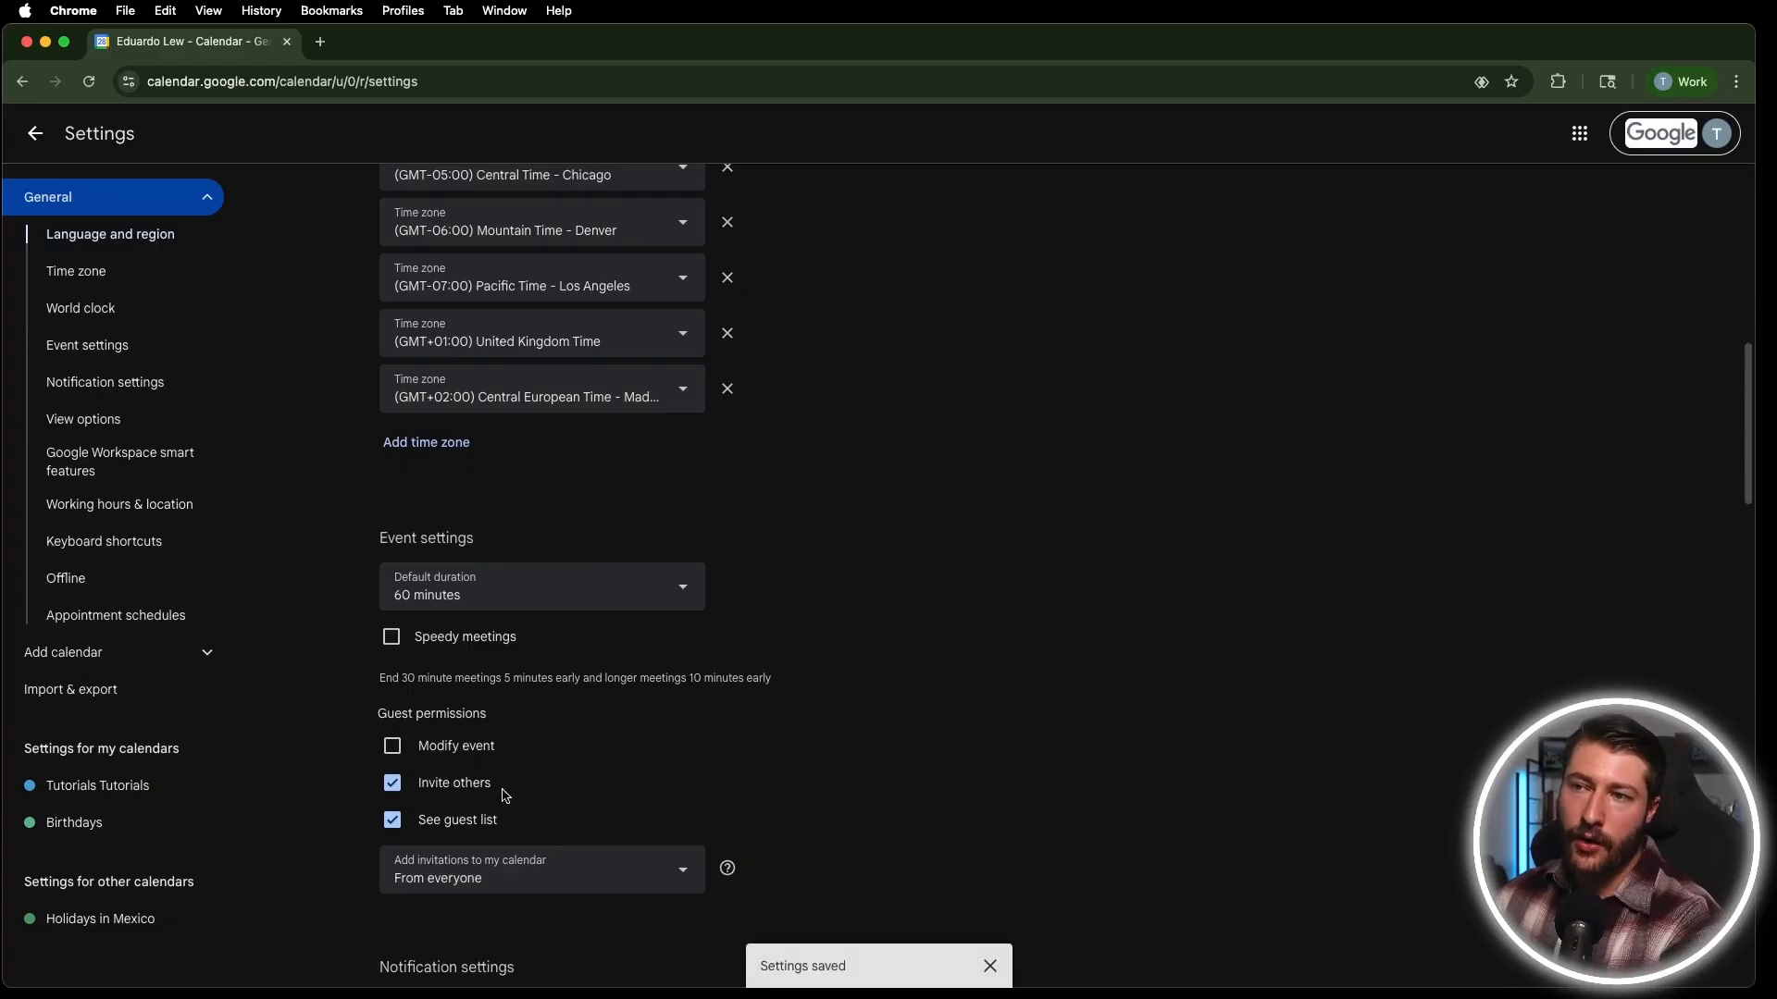
pyautogui.scroll(-1, 500, 805)
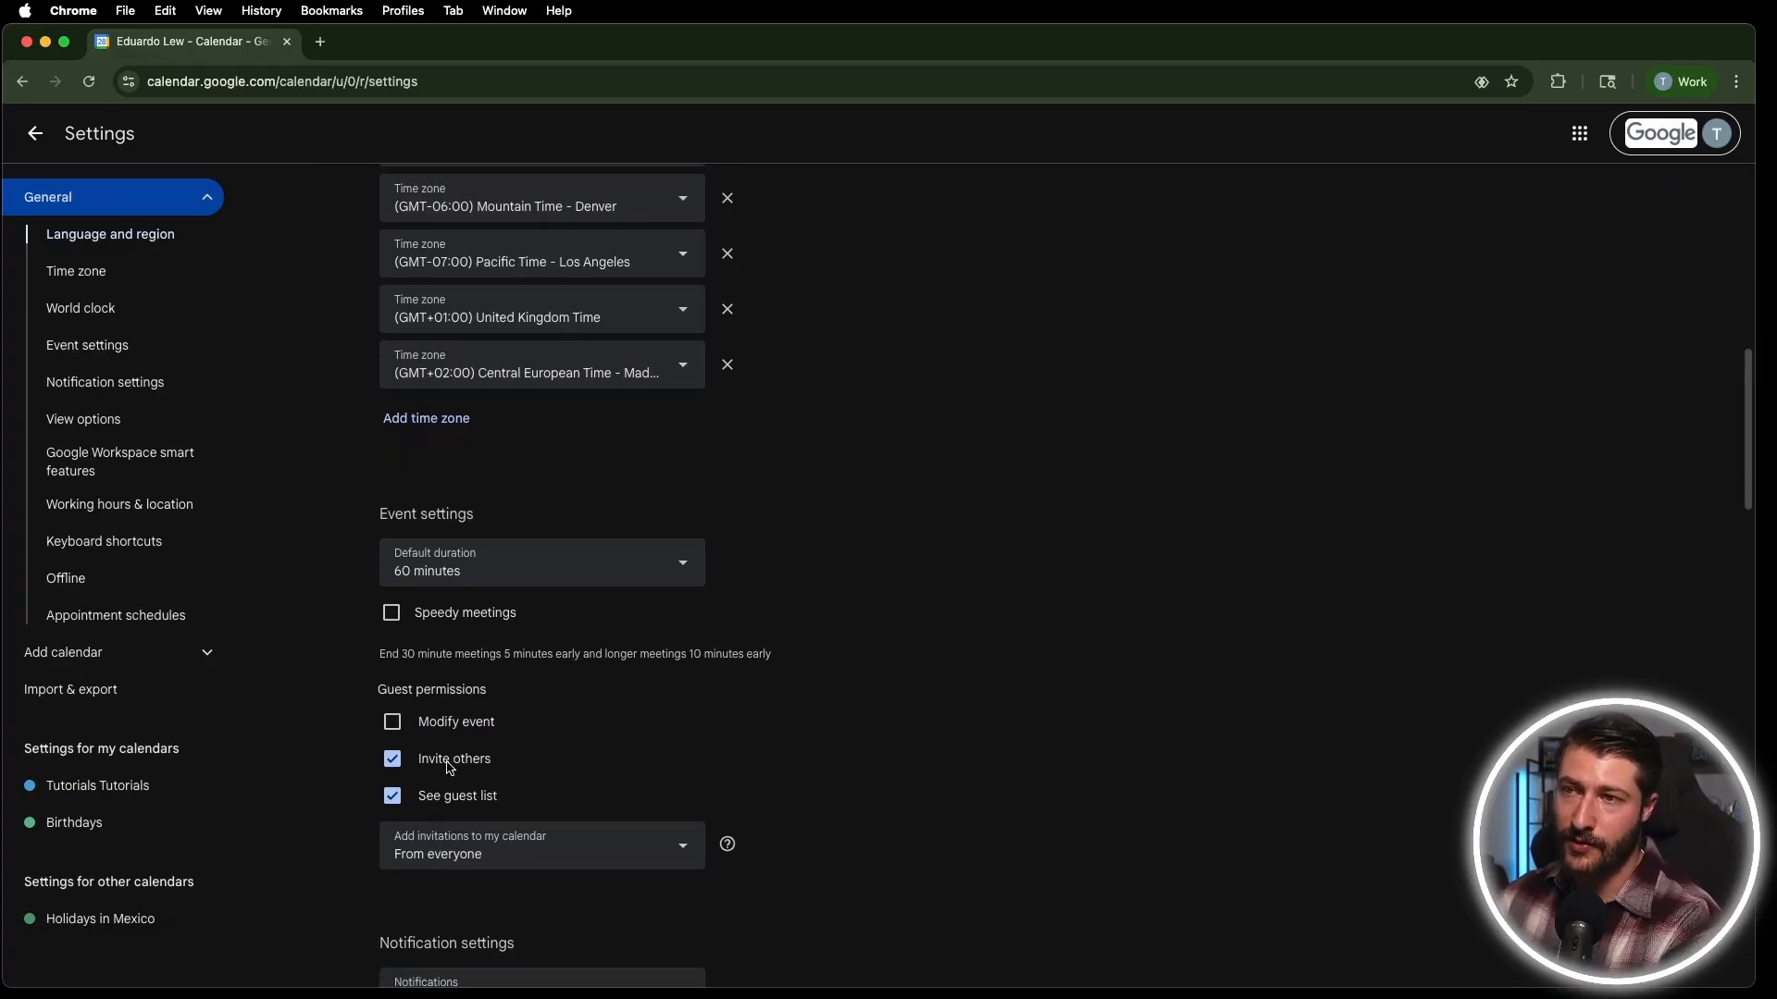
# Edit the Friday Meeting event to disable the Invite others and See guest list guest permissions, and save it.
pyautogui.click(34, 133)
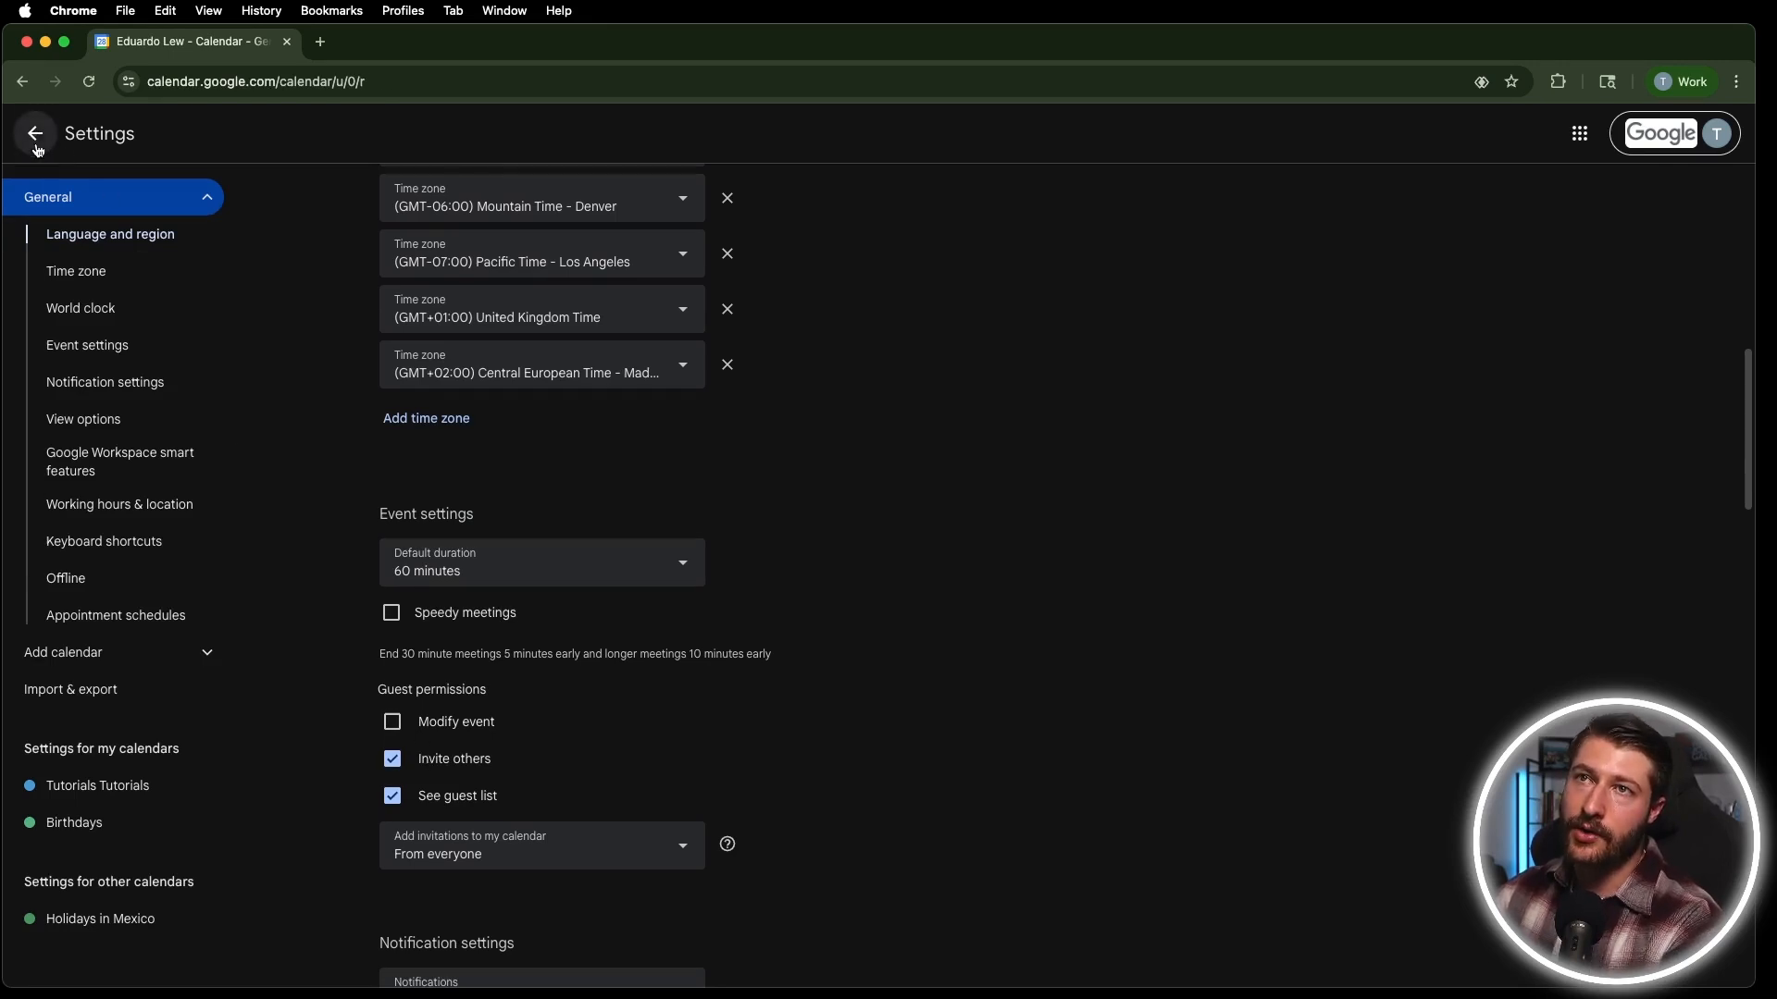
pyautogui.click(1333, 591)
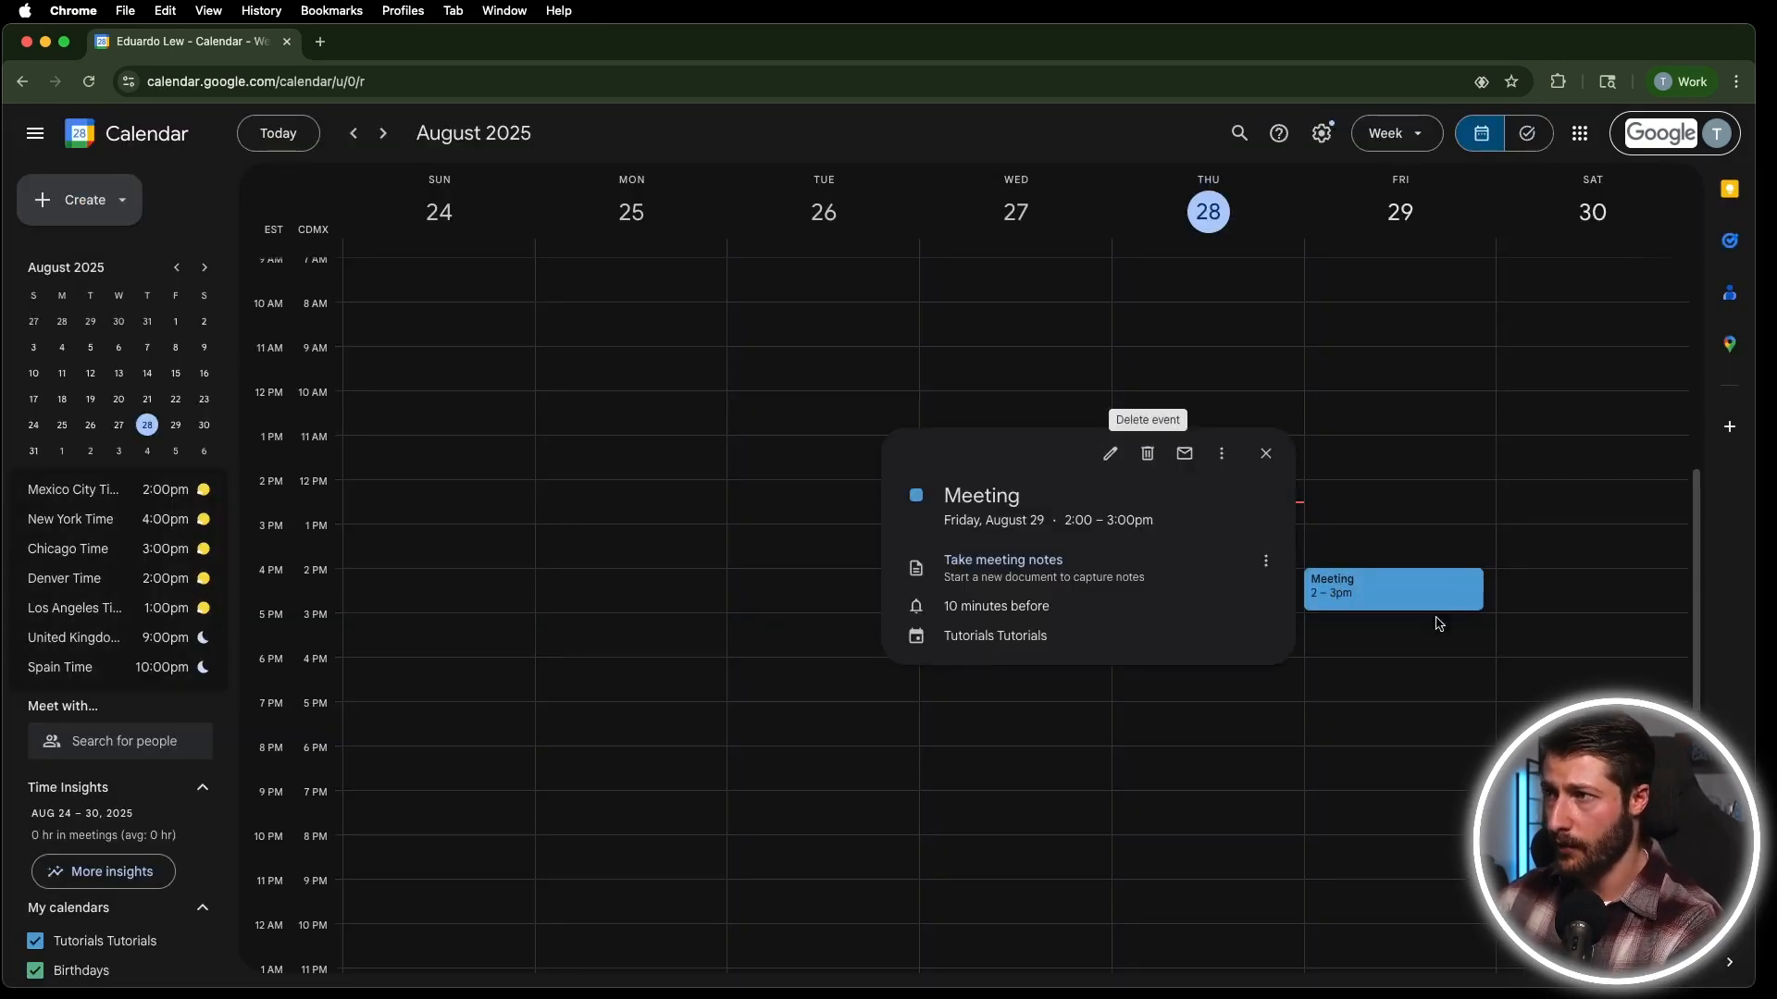
pyautogui.click(1110, 454)
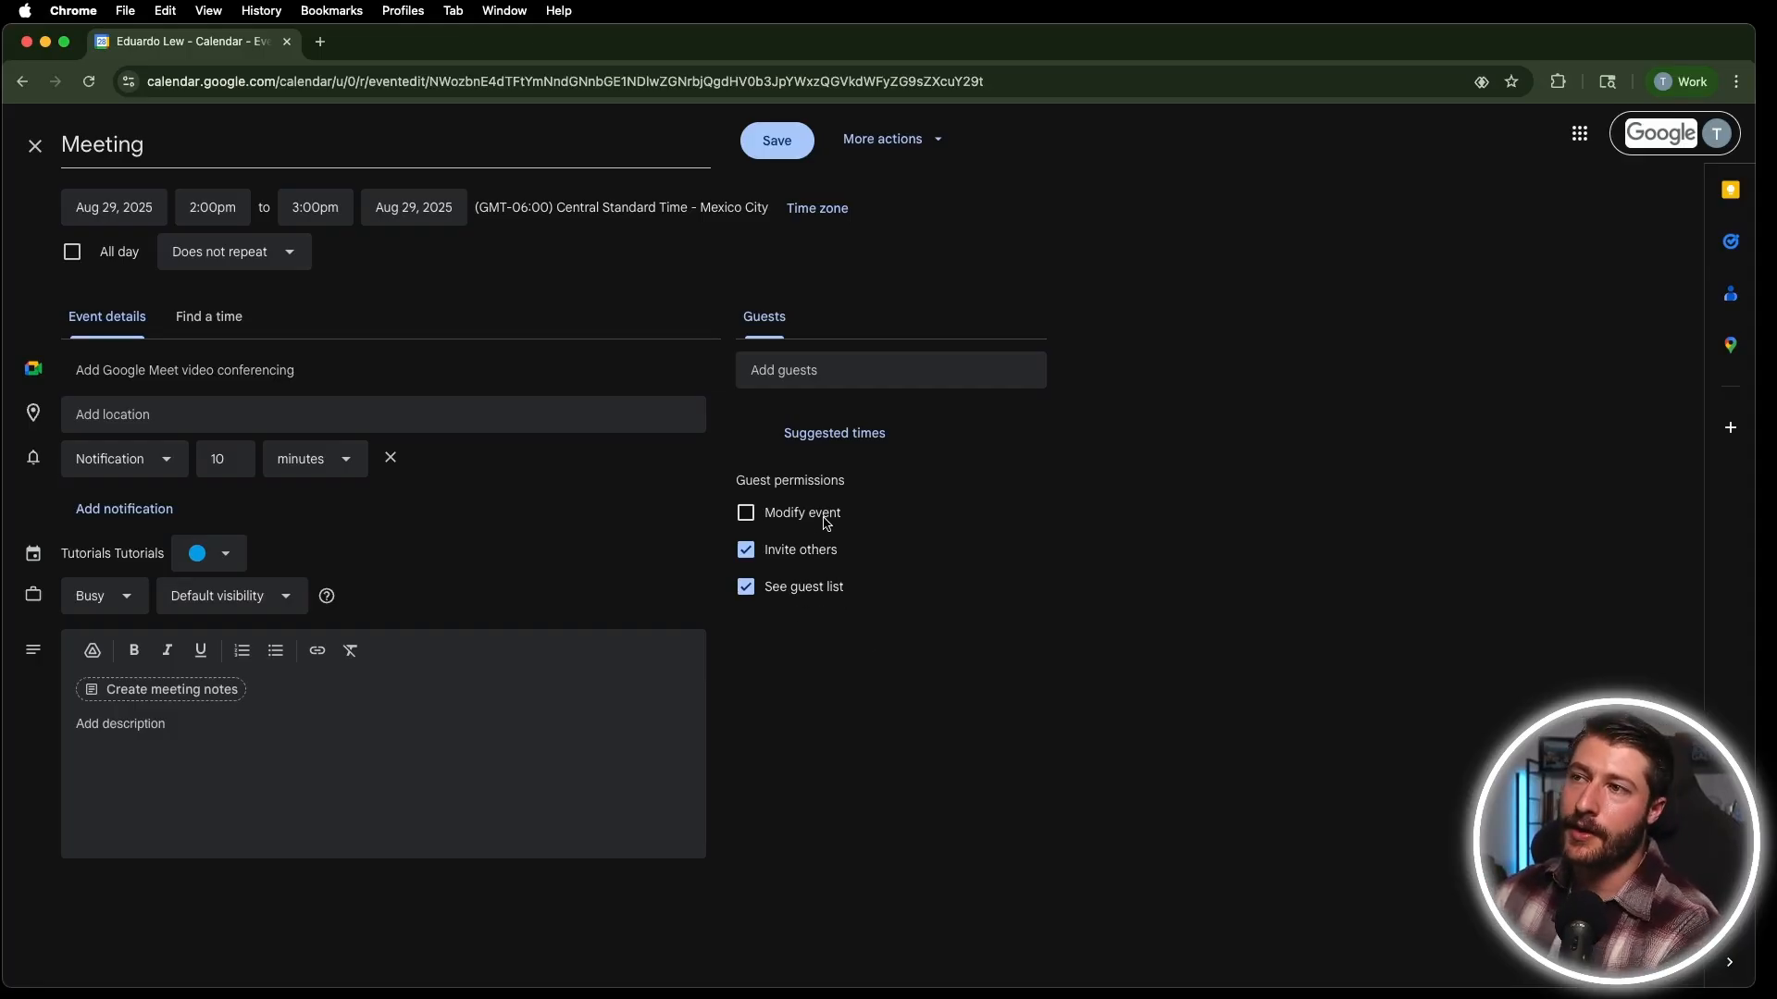
pyautogui.click(747, 550)
pyautogui.click(746, 586)
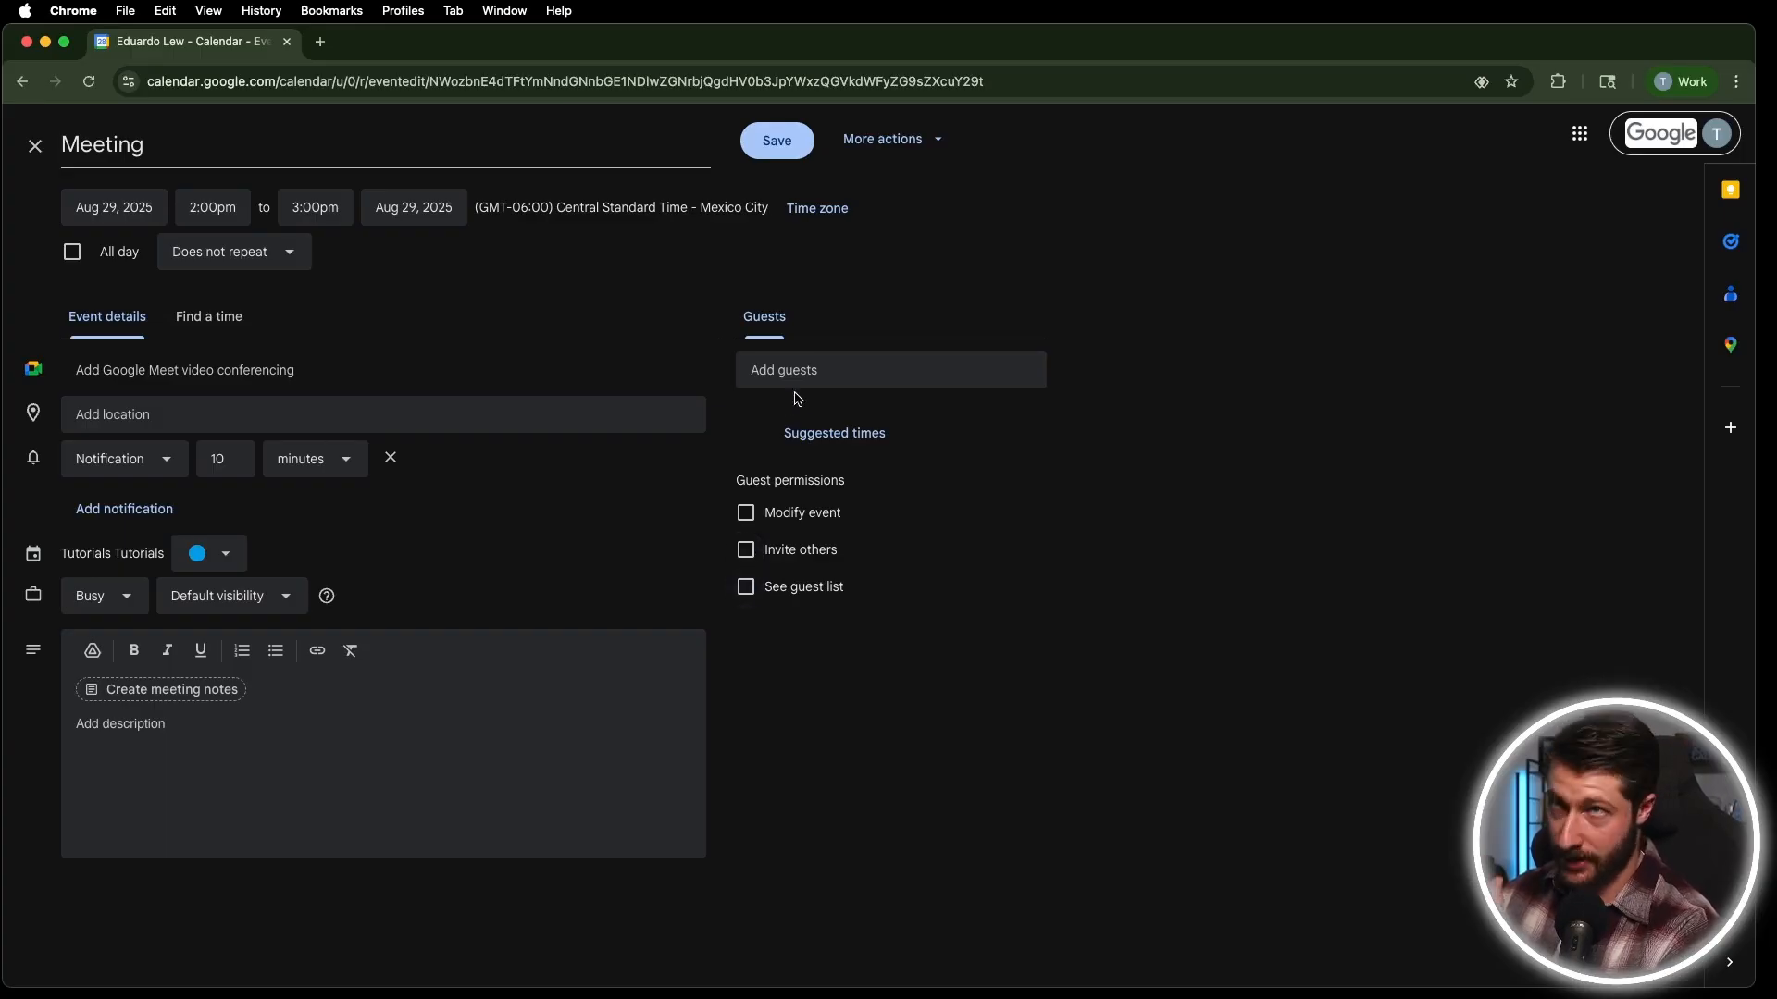
pyautogui.click(777, 141)
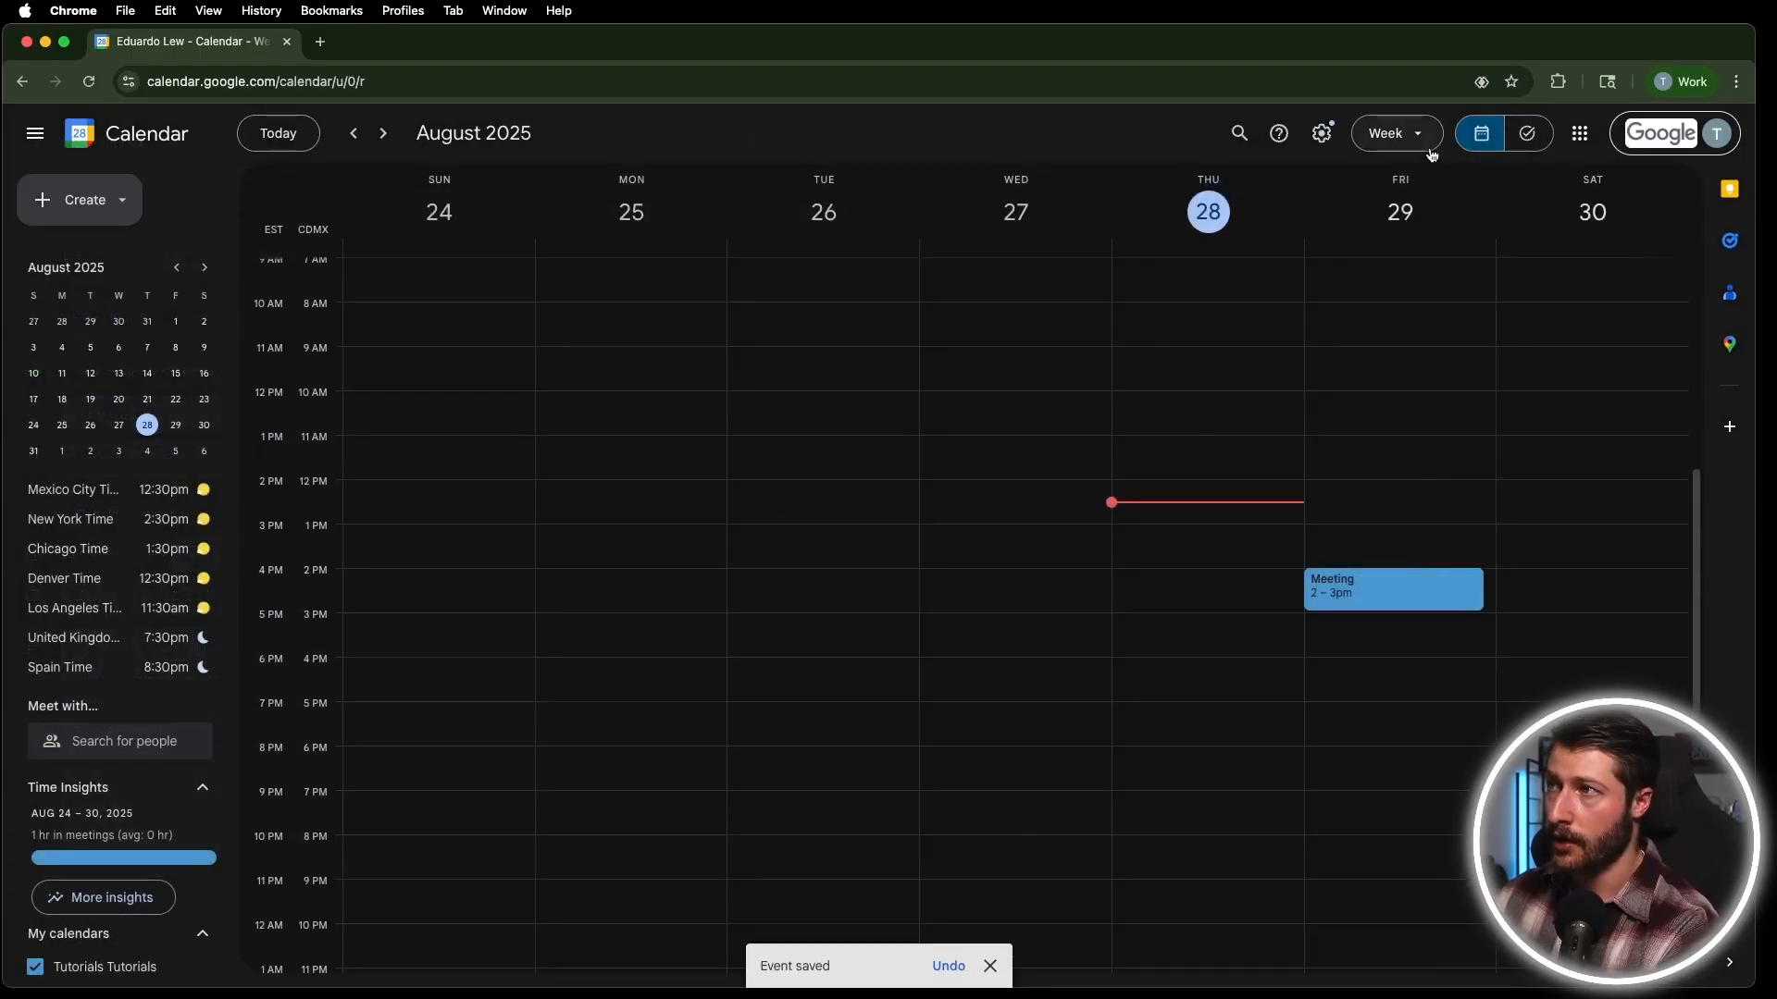
# Reopen the calendar's Event settings, and switch to the Google Admin console to open Calendar's Sharing settings.
pyautogui.click(1323, 134)
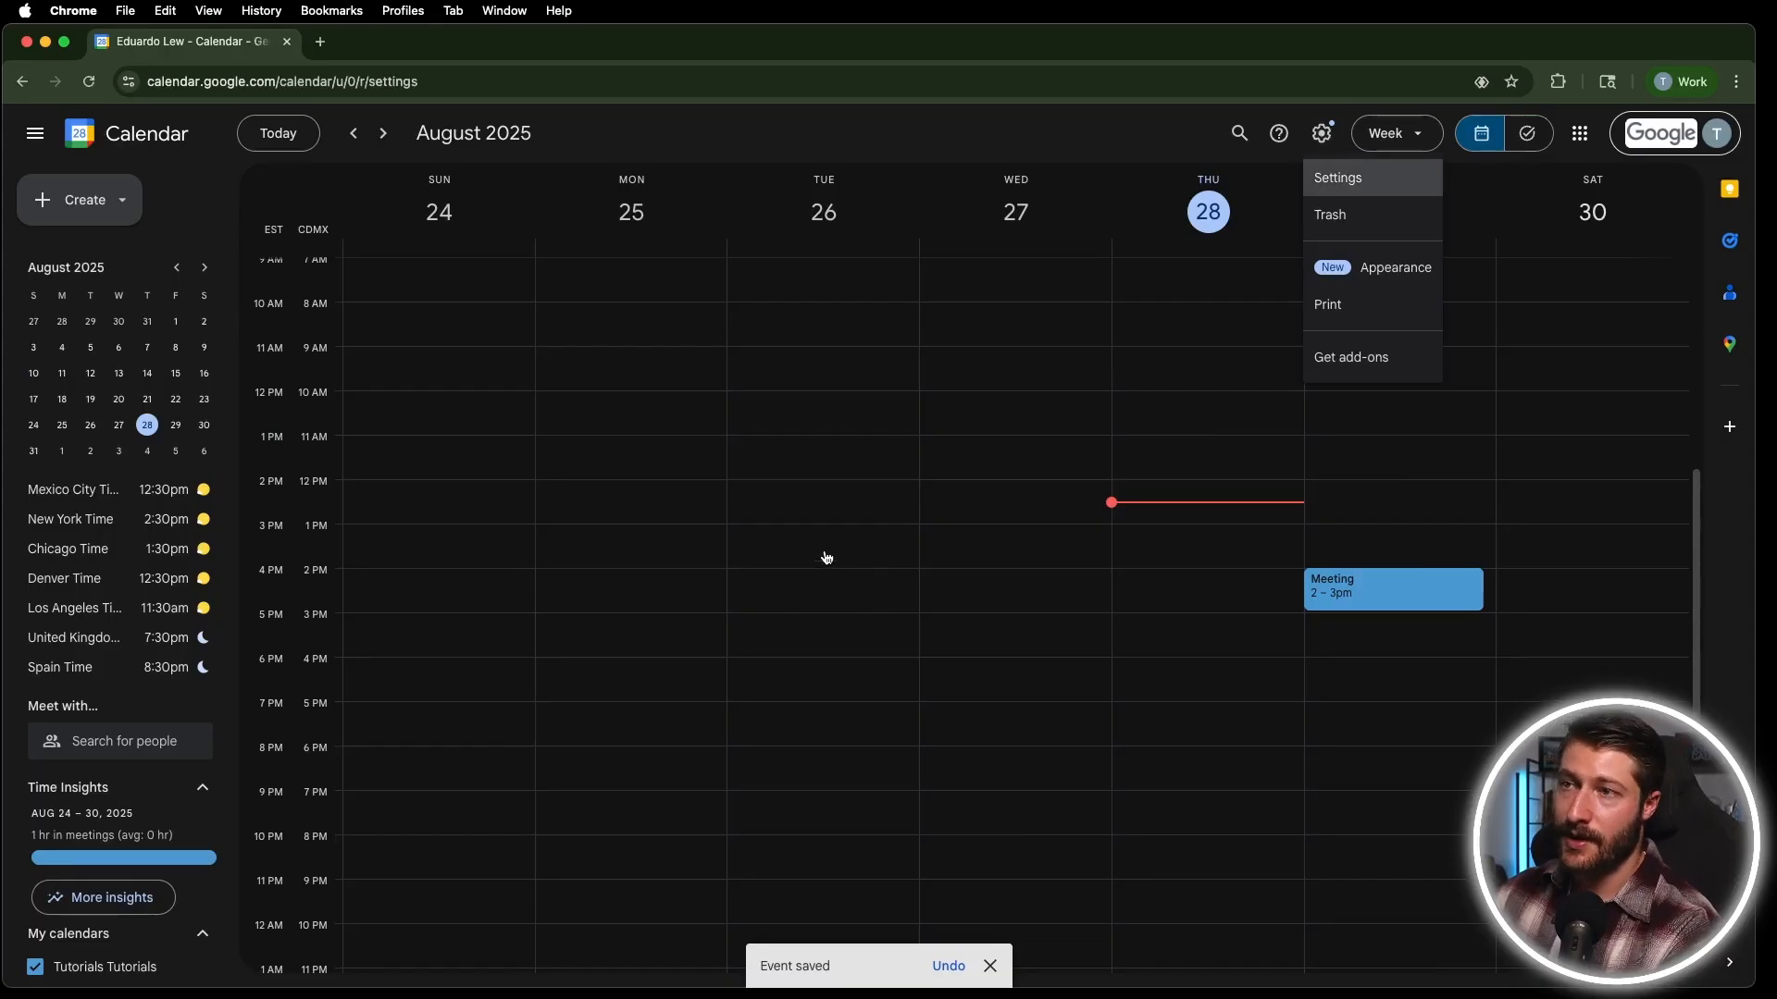
pyautogui.scroll(-15, 814, 555)
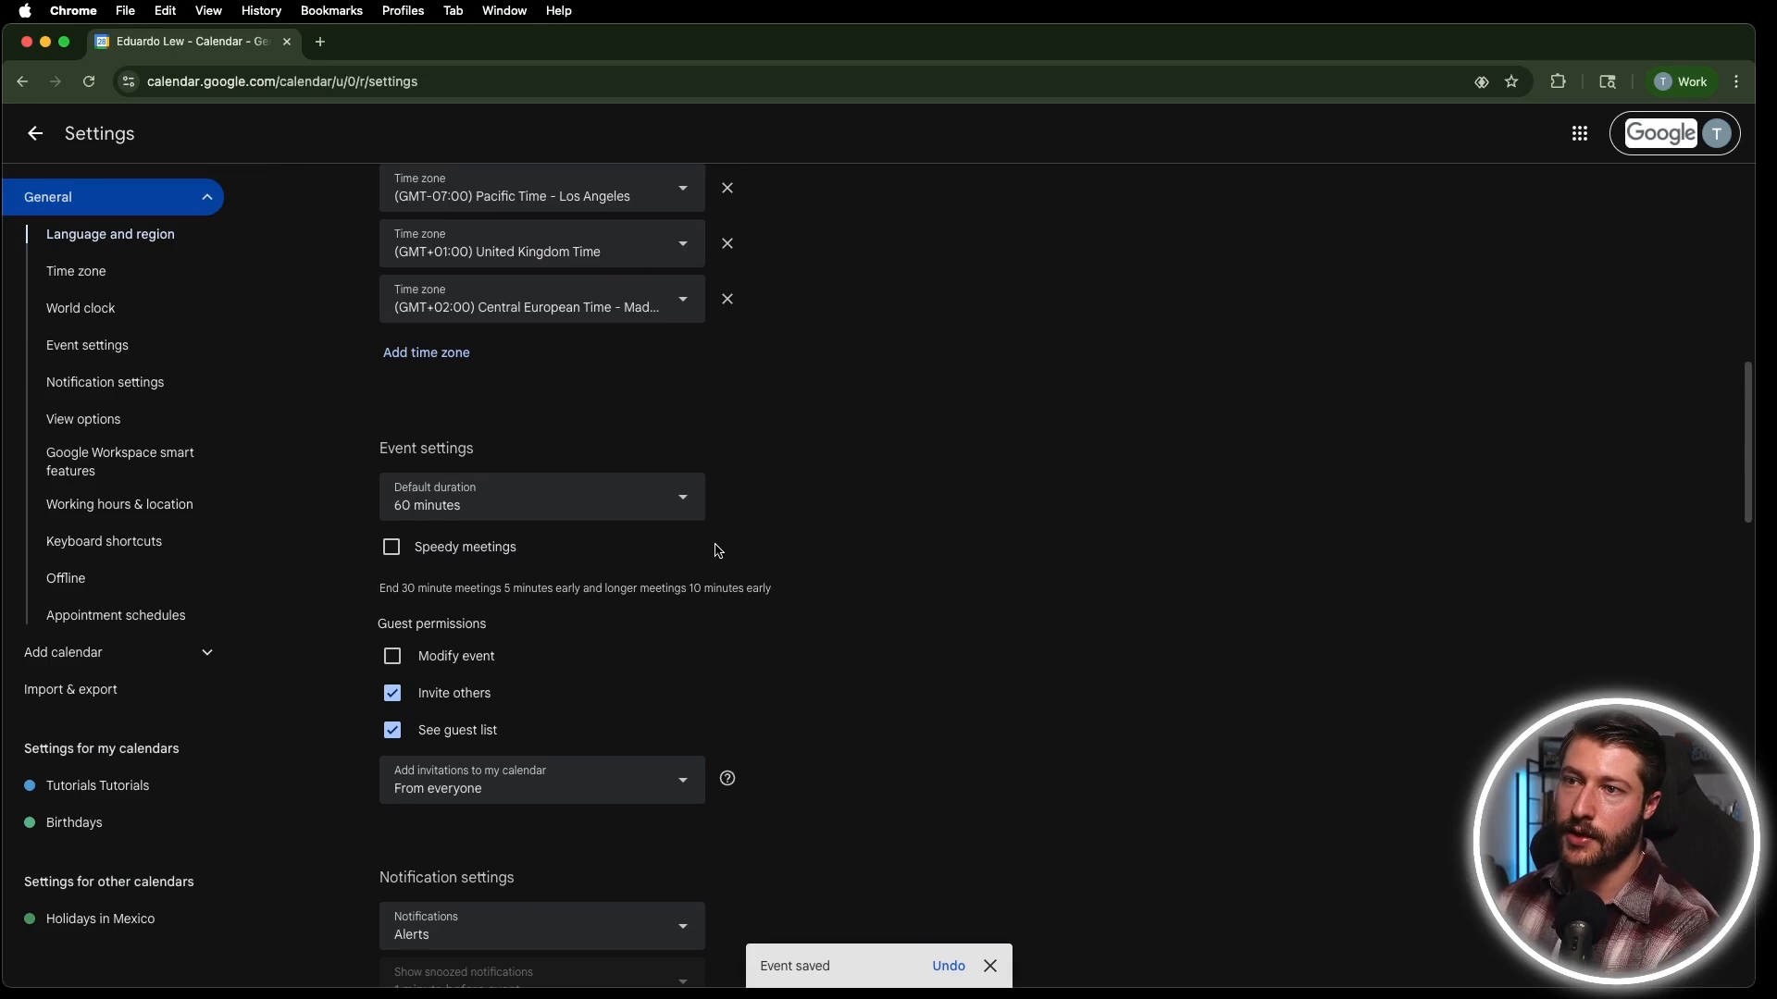
pyautogui.scroll(-1, 547, 663)
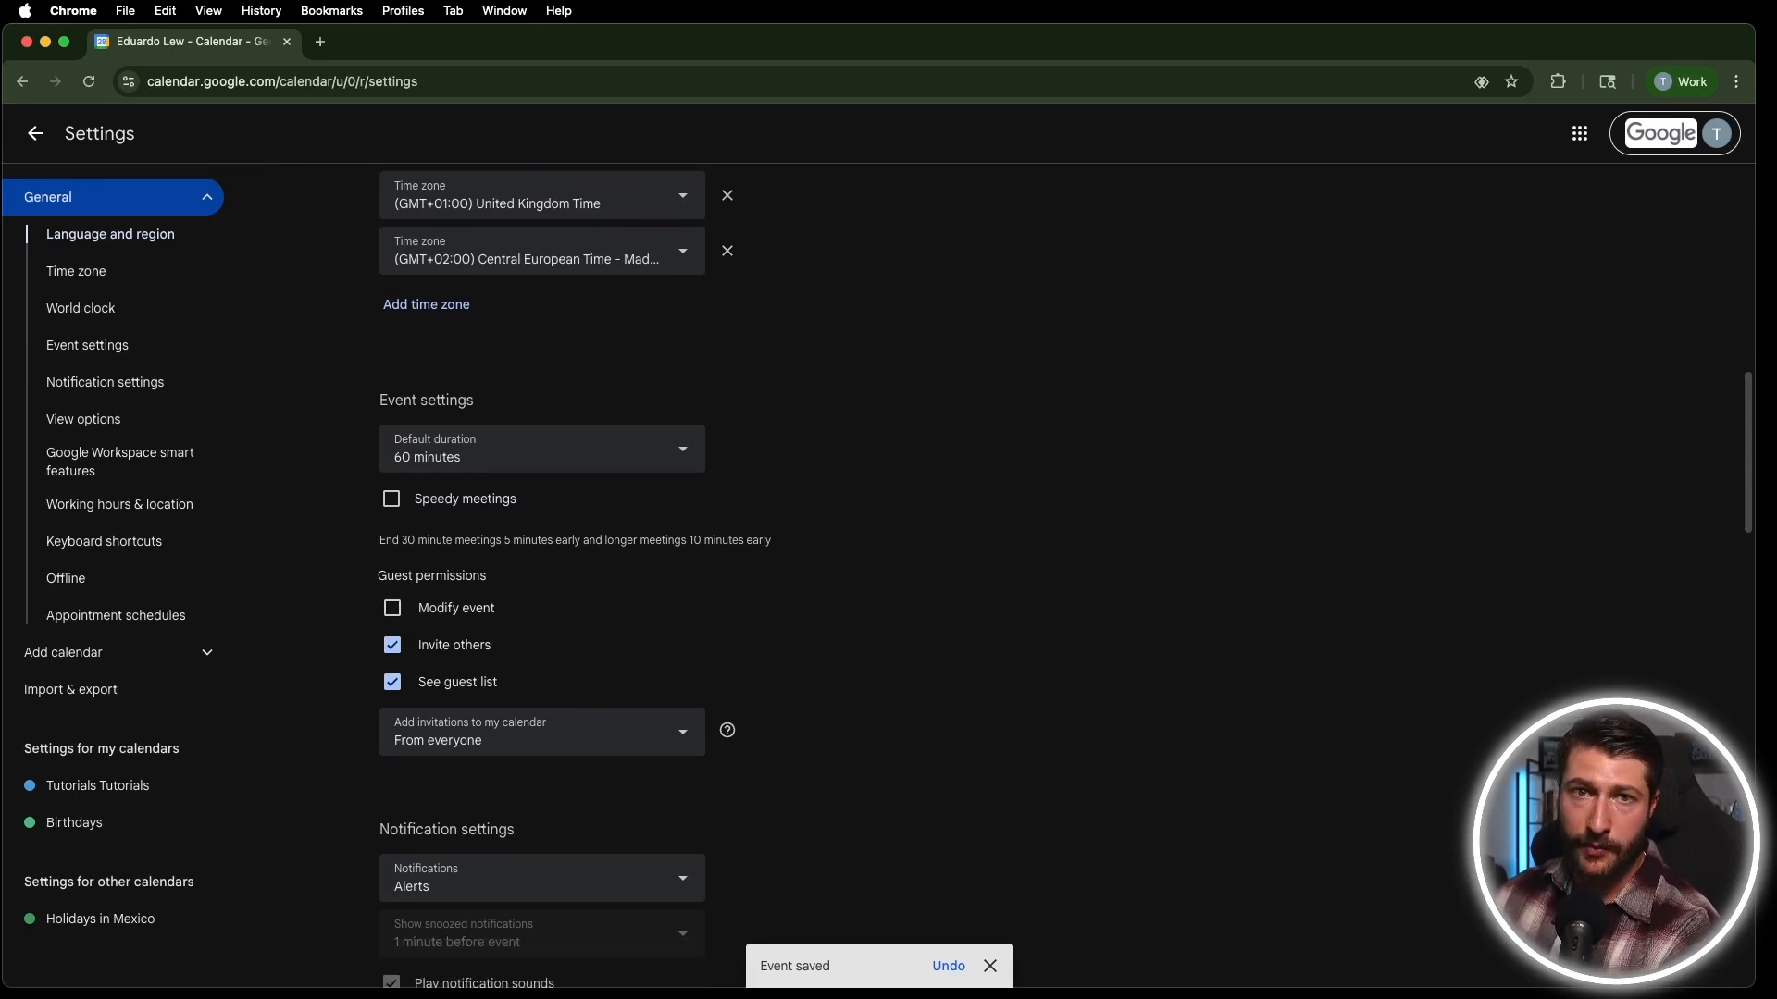
pyautogui.scroll(-2, 907, 520)
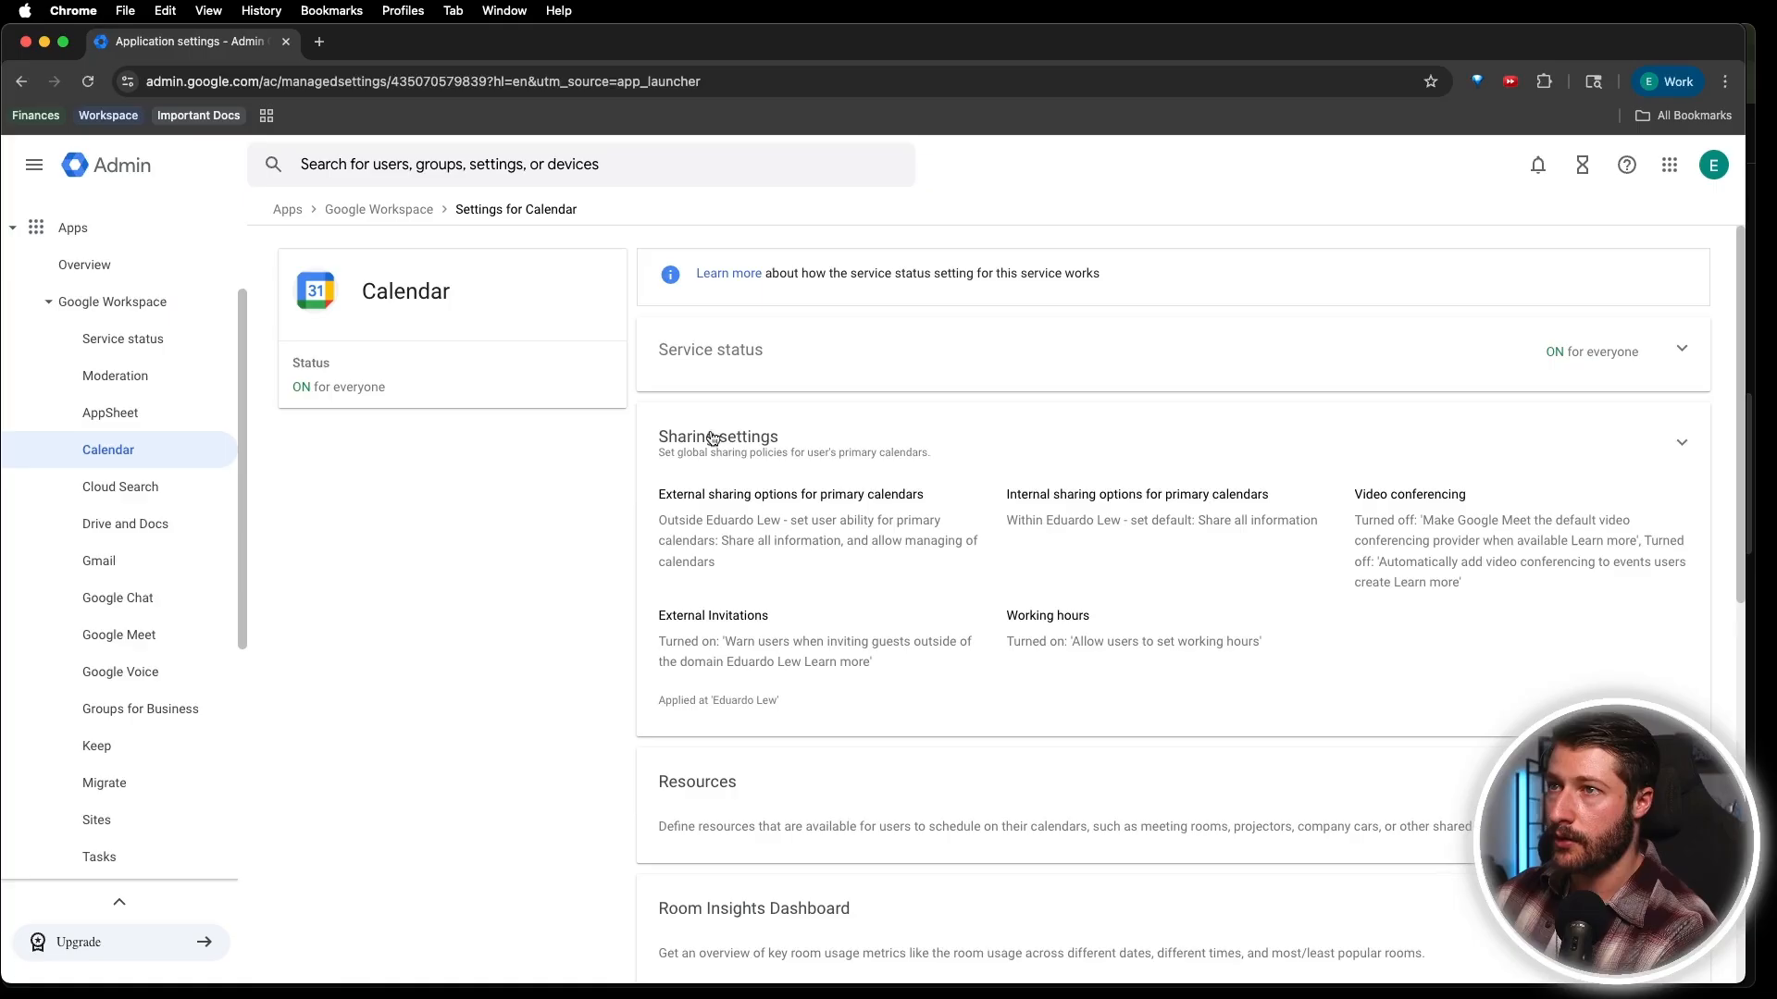
pyautogui.click(1687, 453)
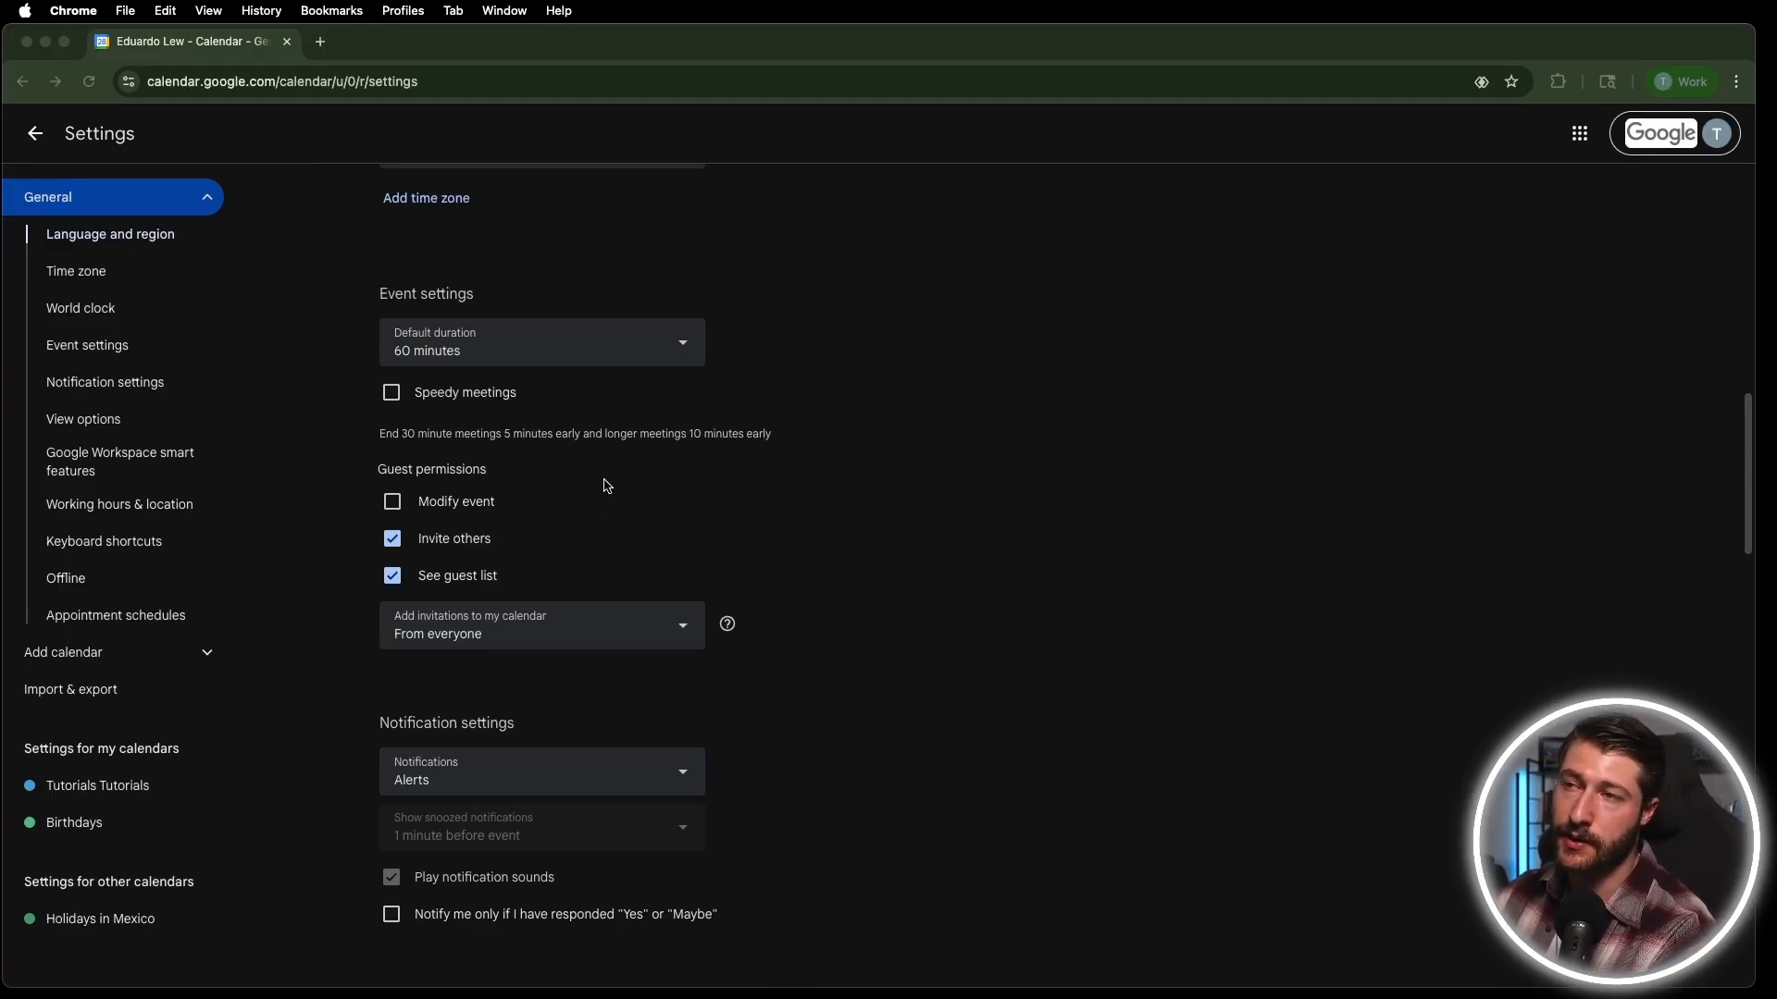
# Review the choices for adding invitations to the calendar, keeping From everyone.
pyautogui.scroll(-1, 607, 486)
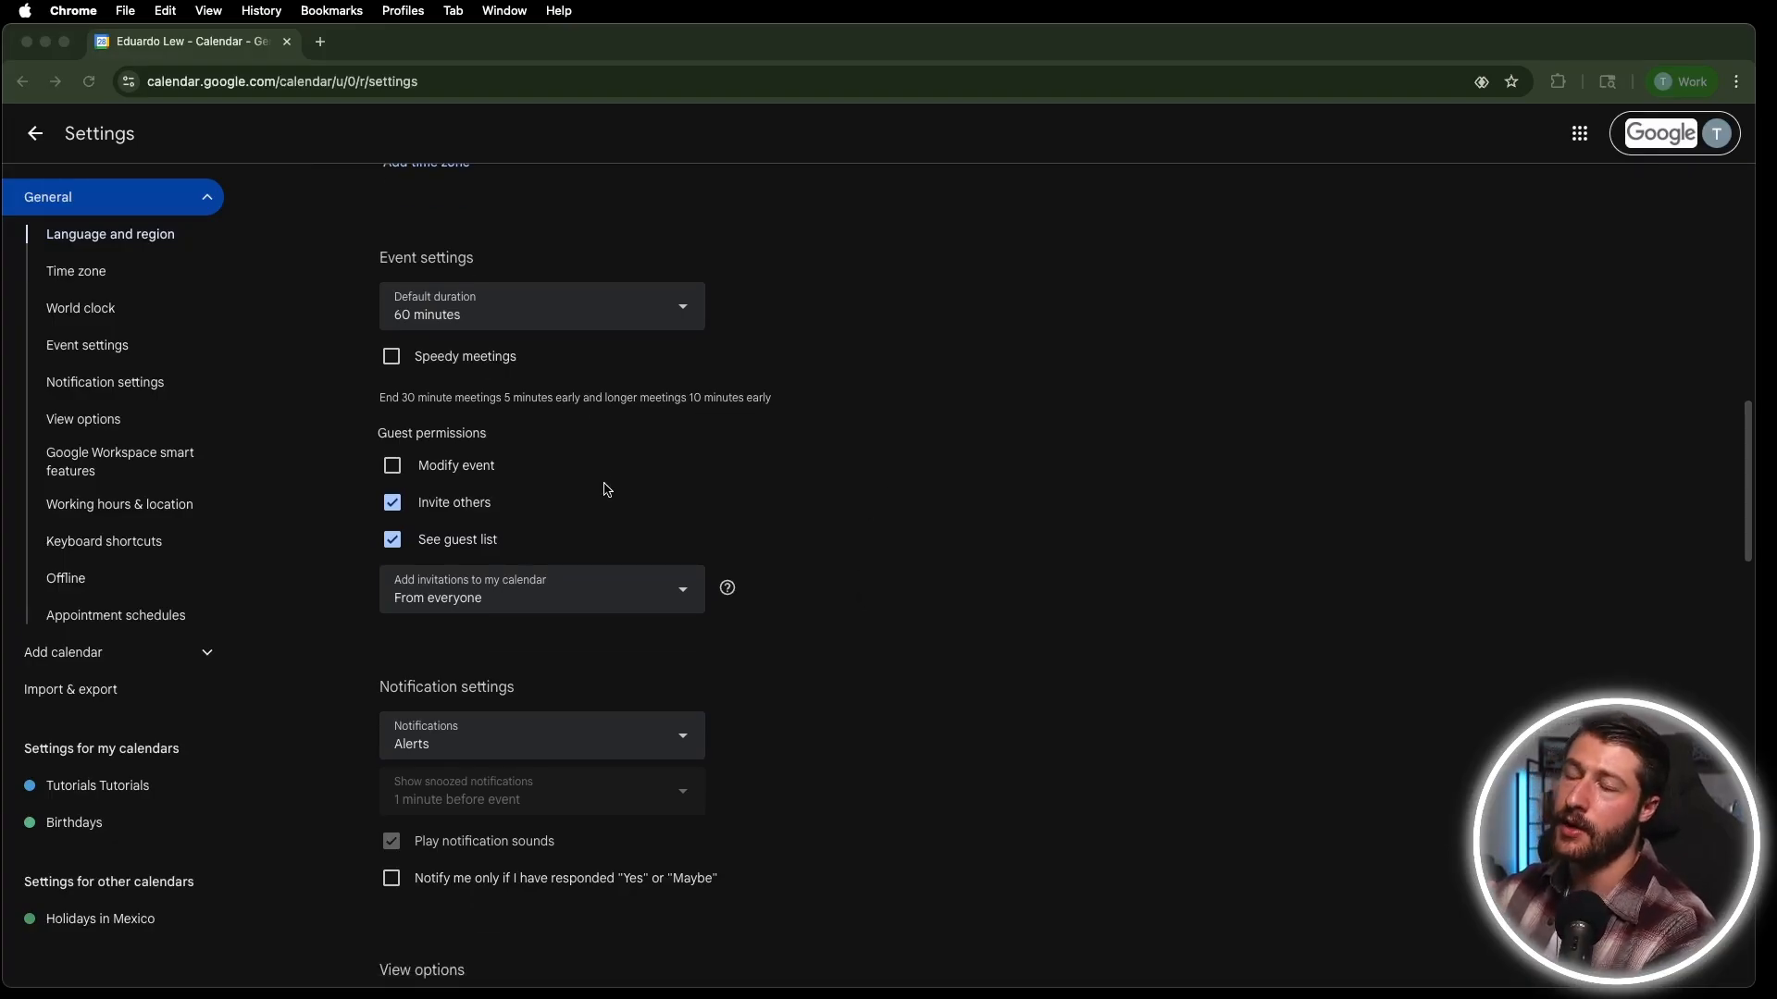
pyautogui.scroll(-1, 607, 490)
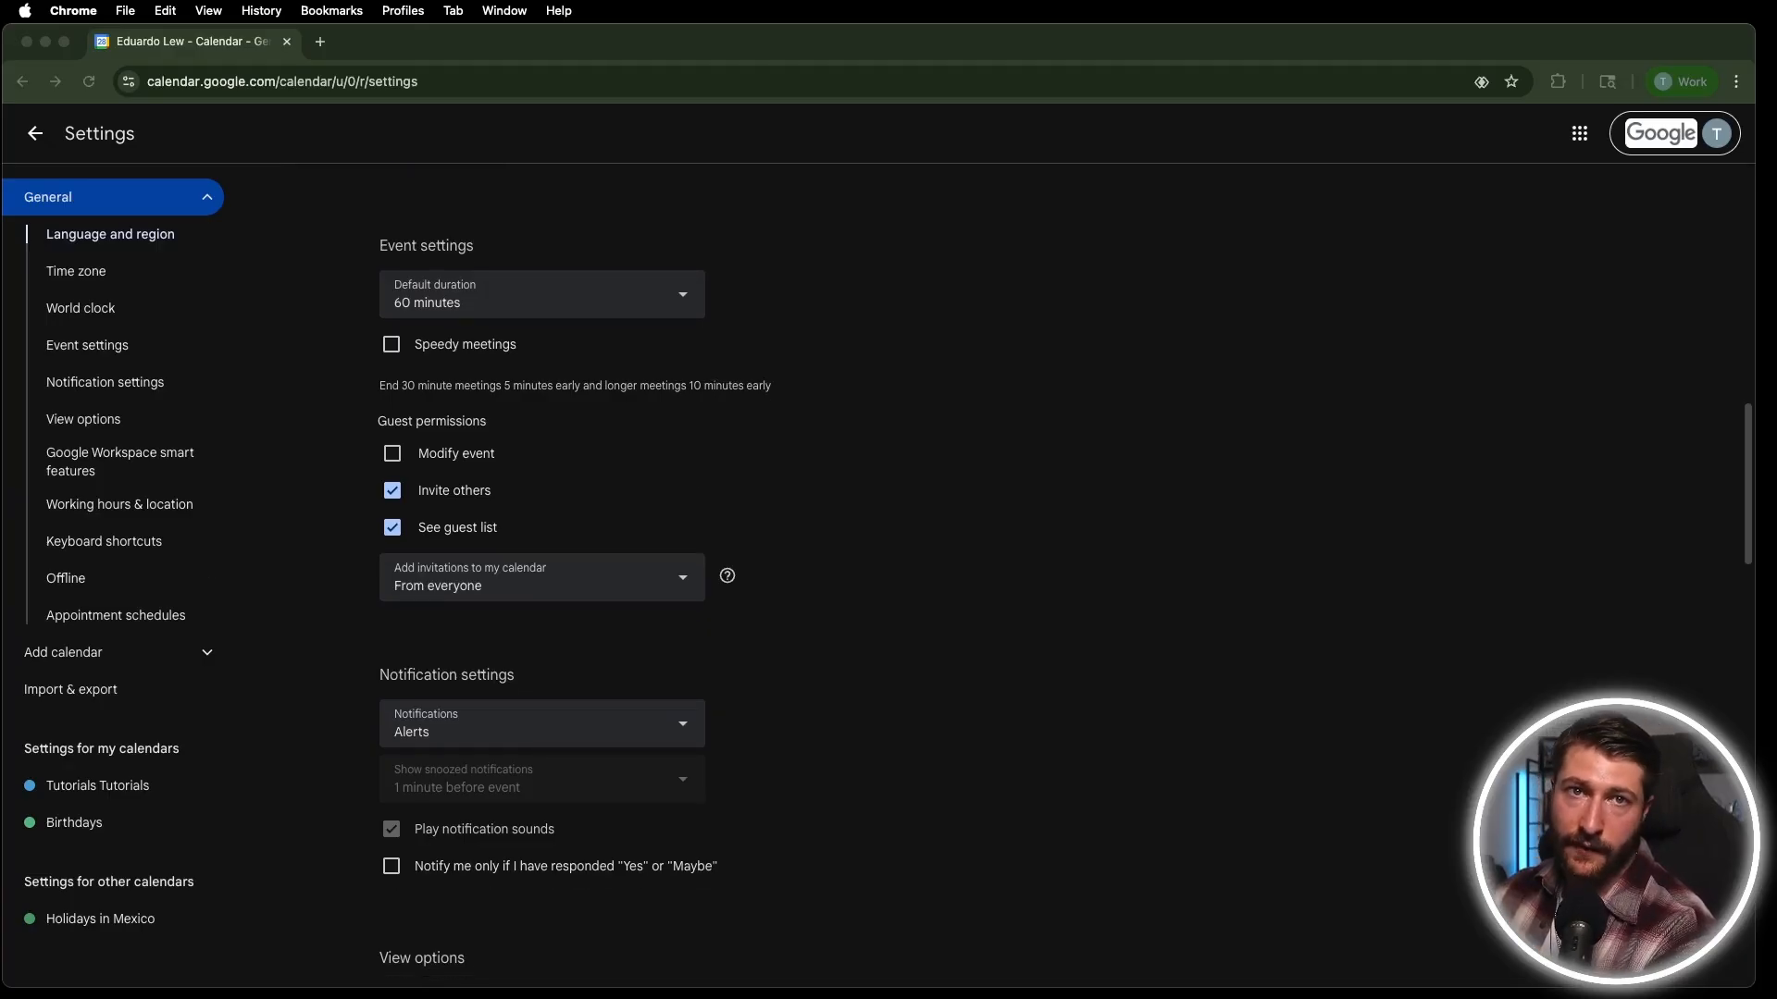
pyautogui.scroll(-1, 617, 516)
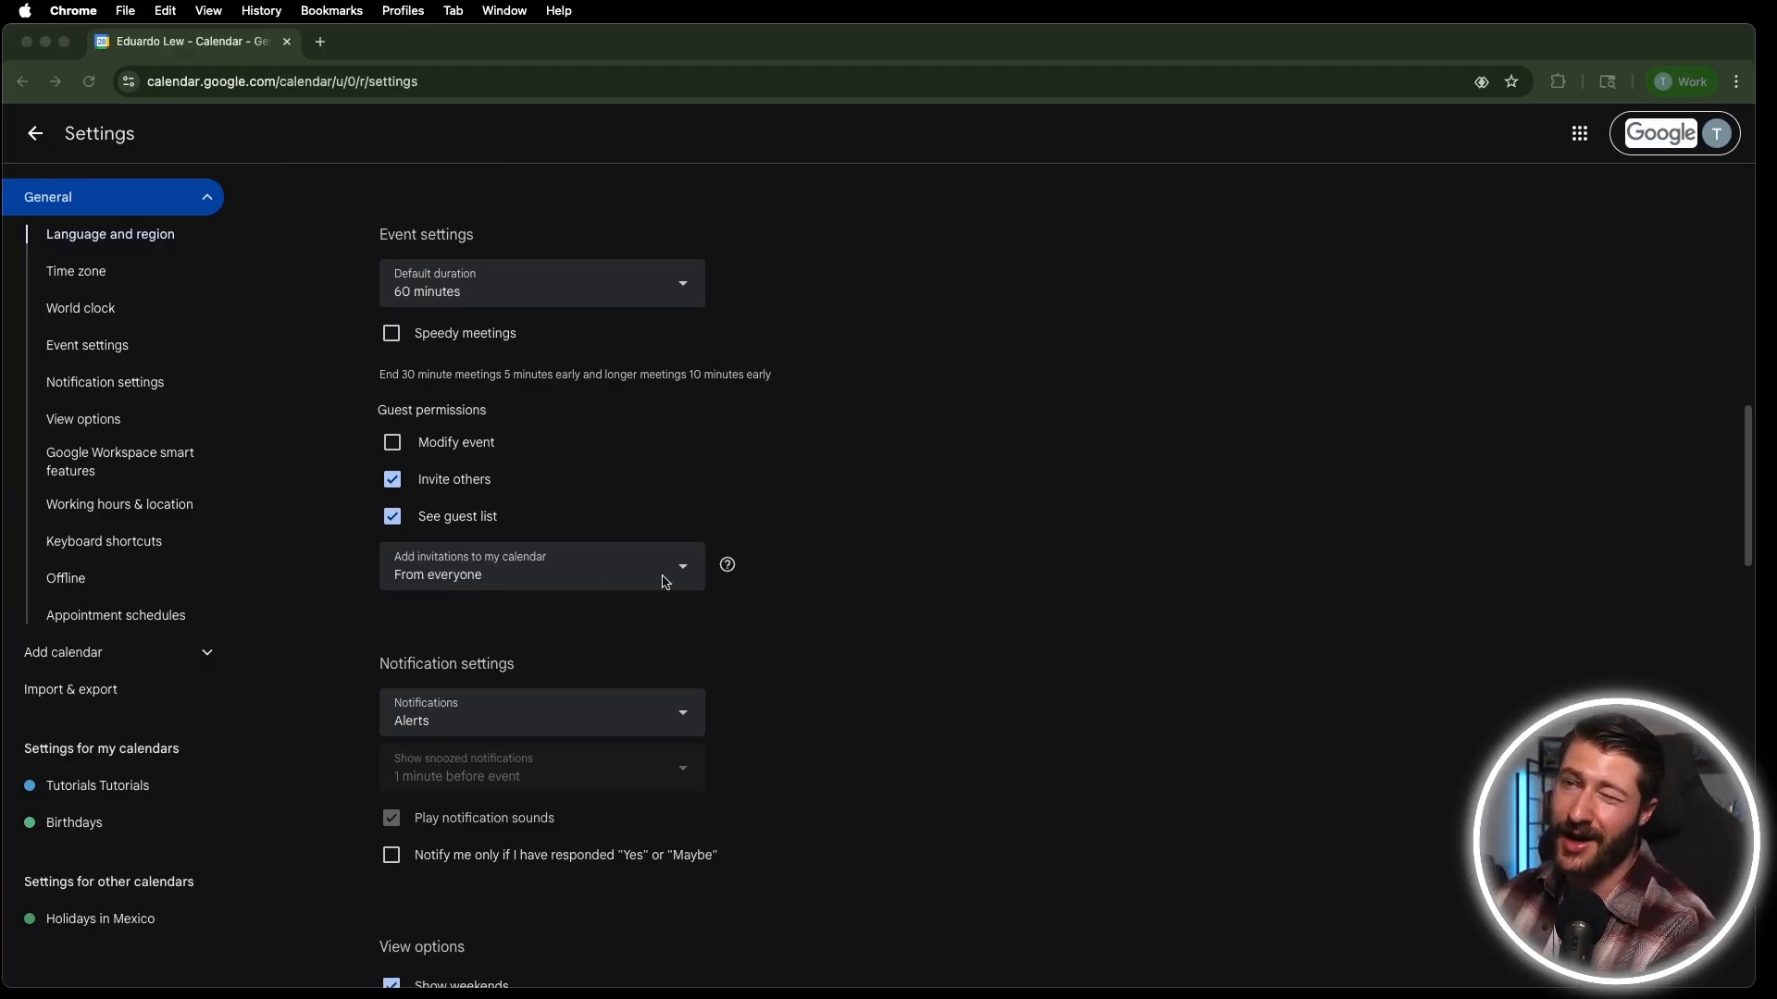
pyautogui.click(567, 574)
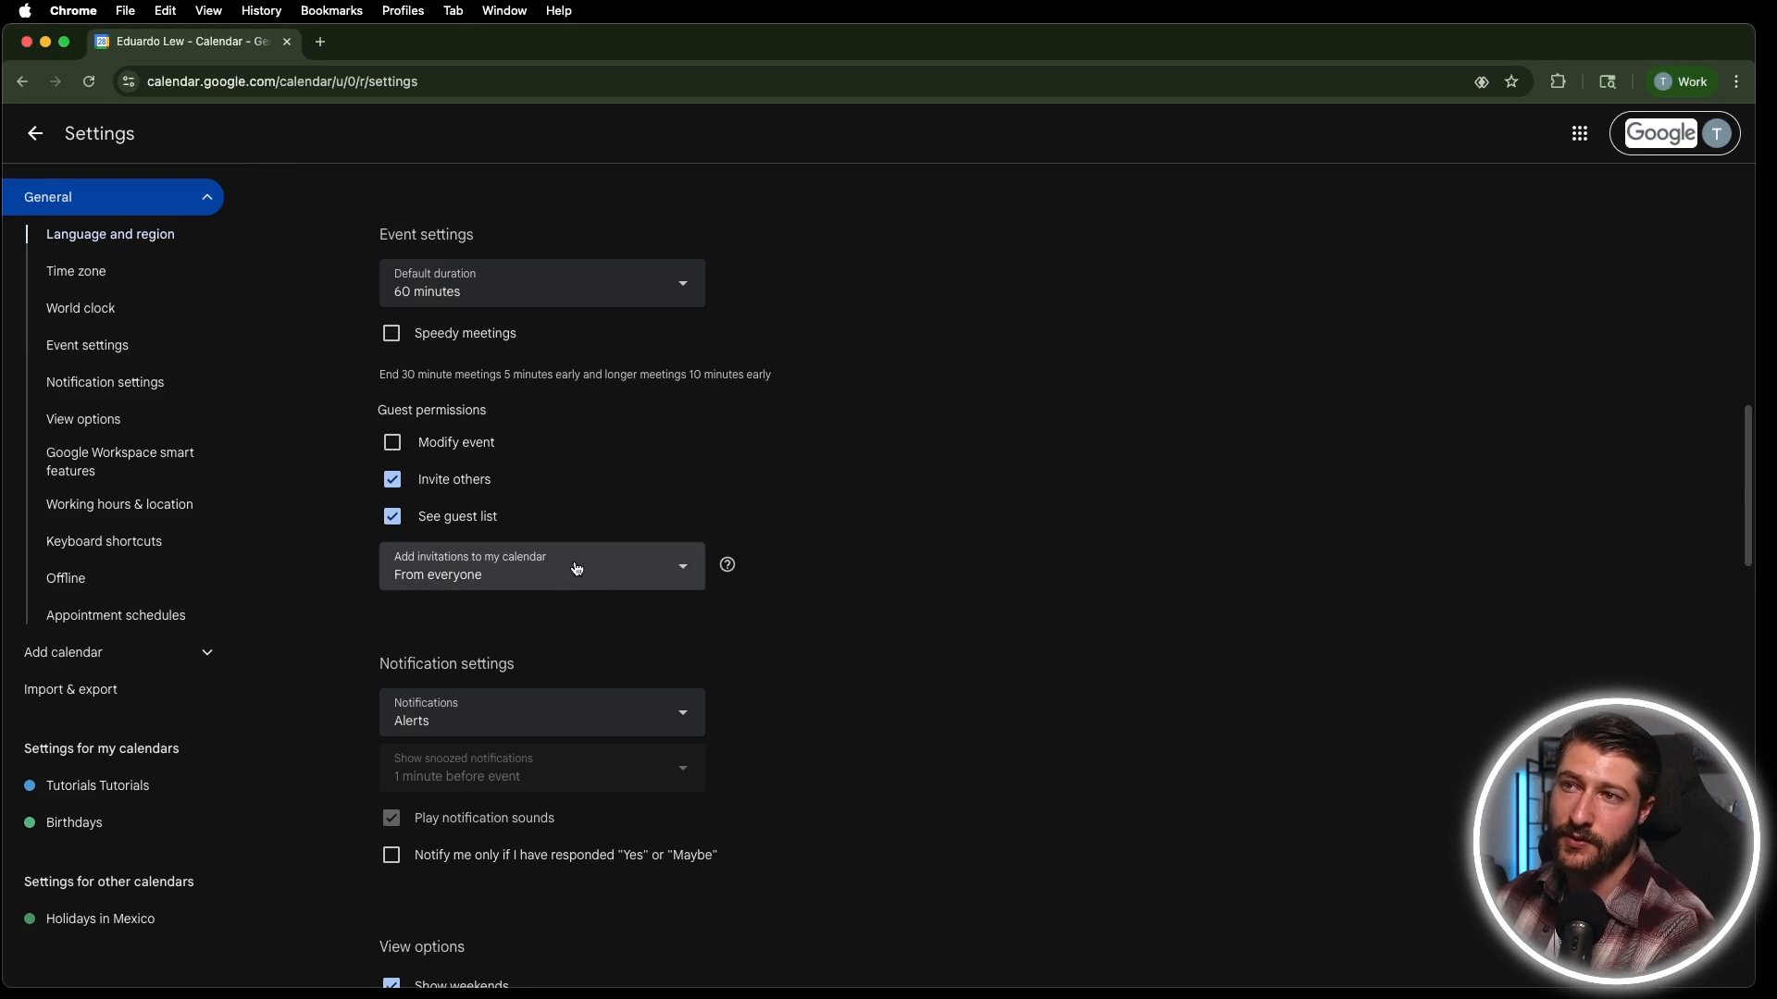
pyautogui.click(579, 568)
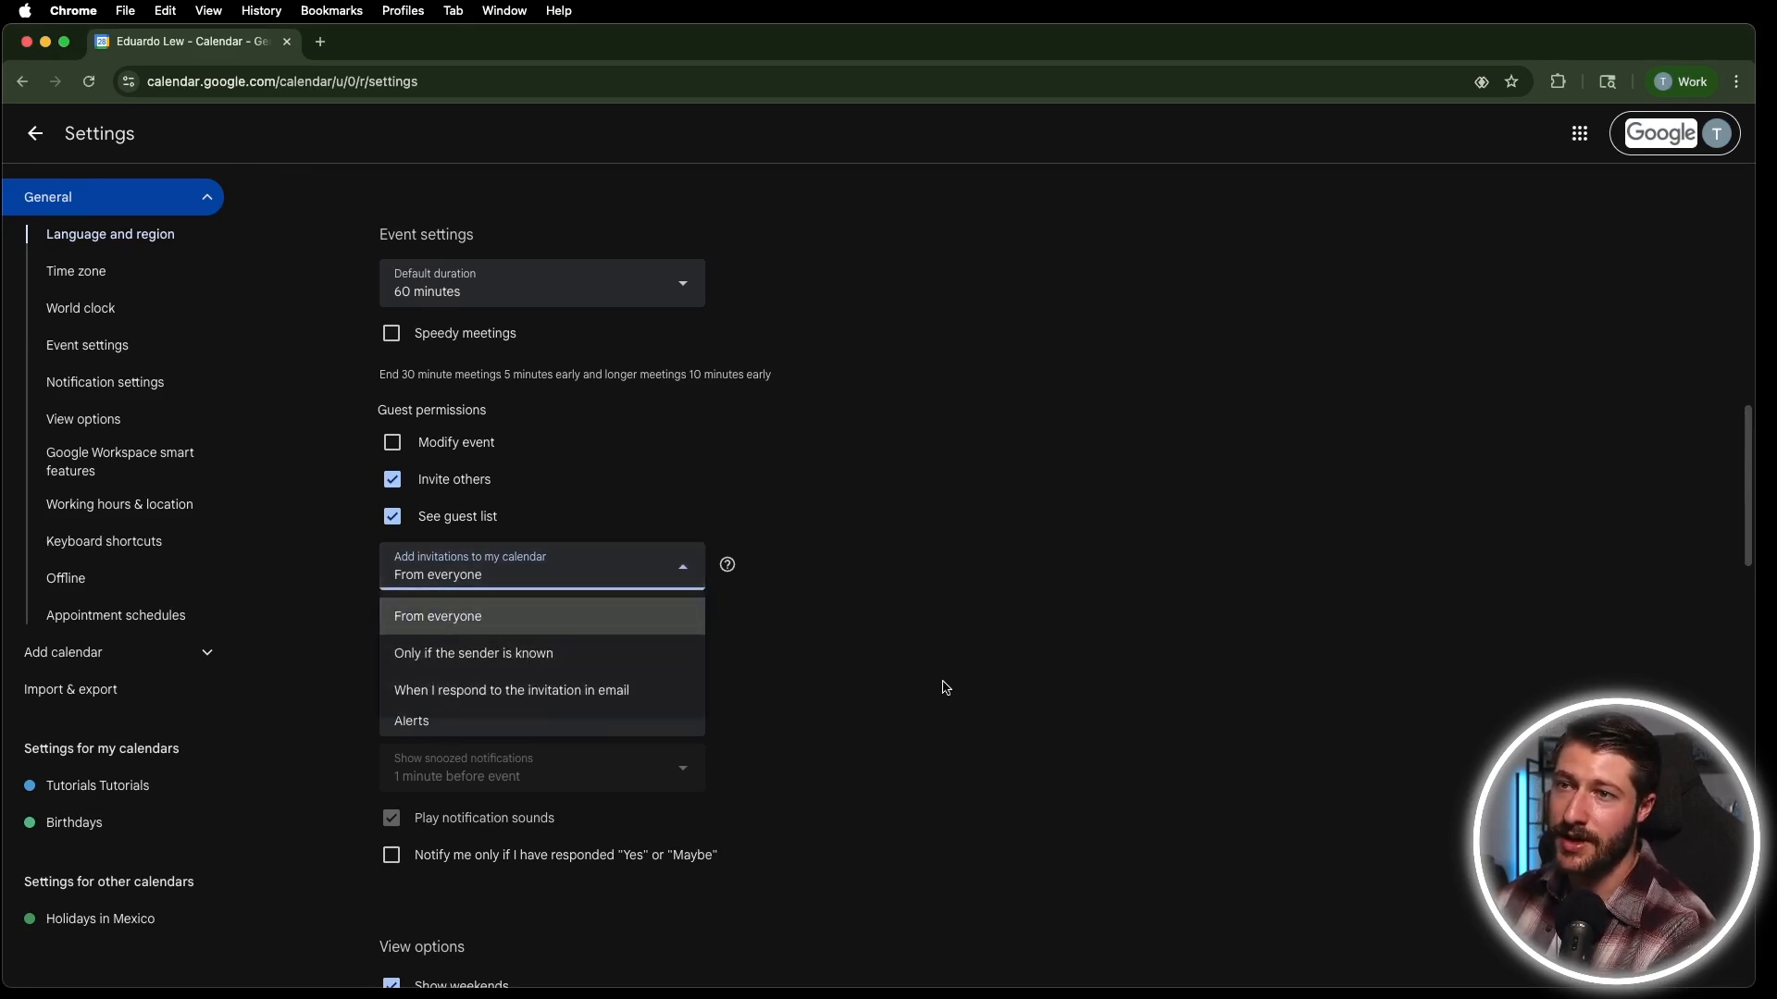
pyautogui.click(837, 689)
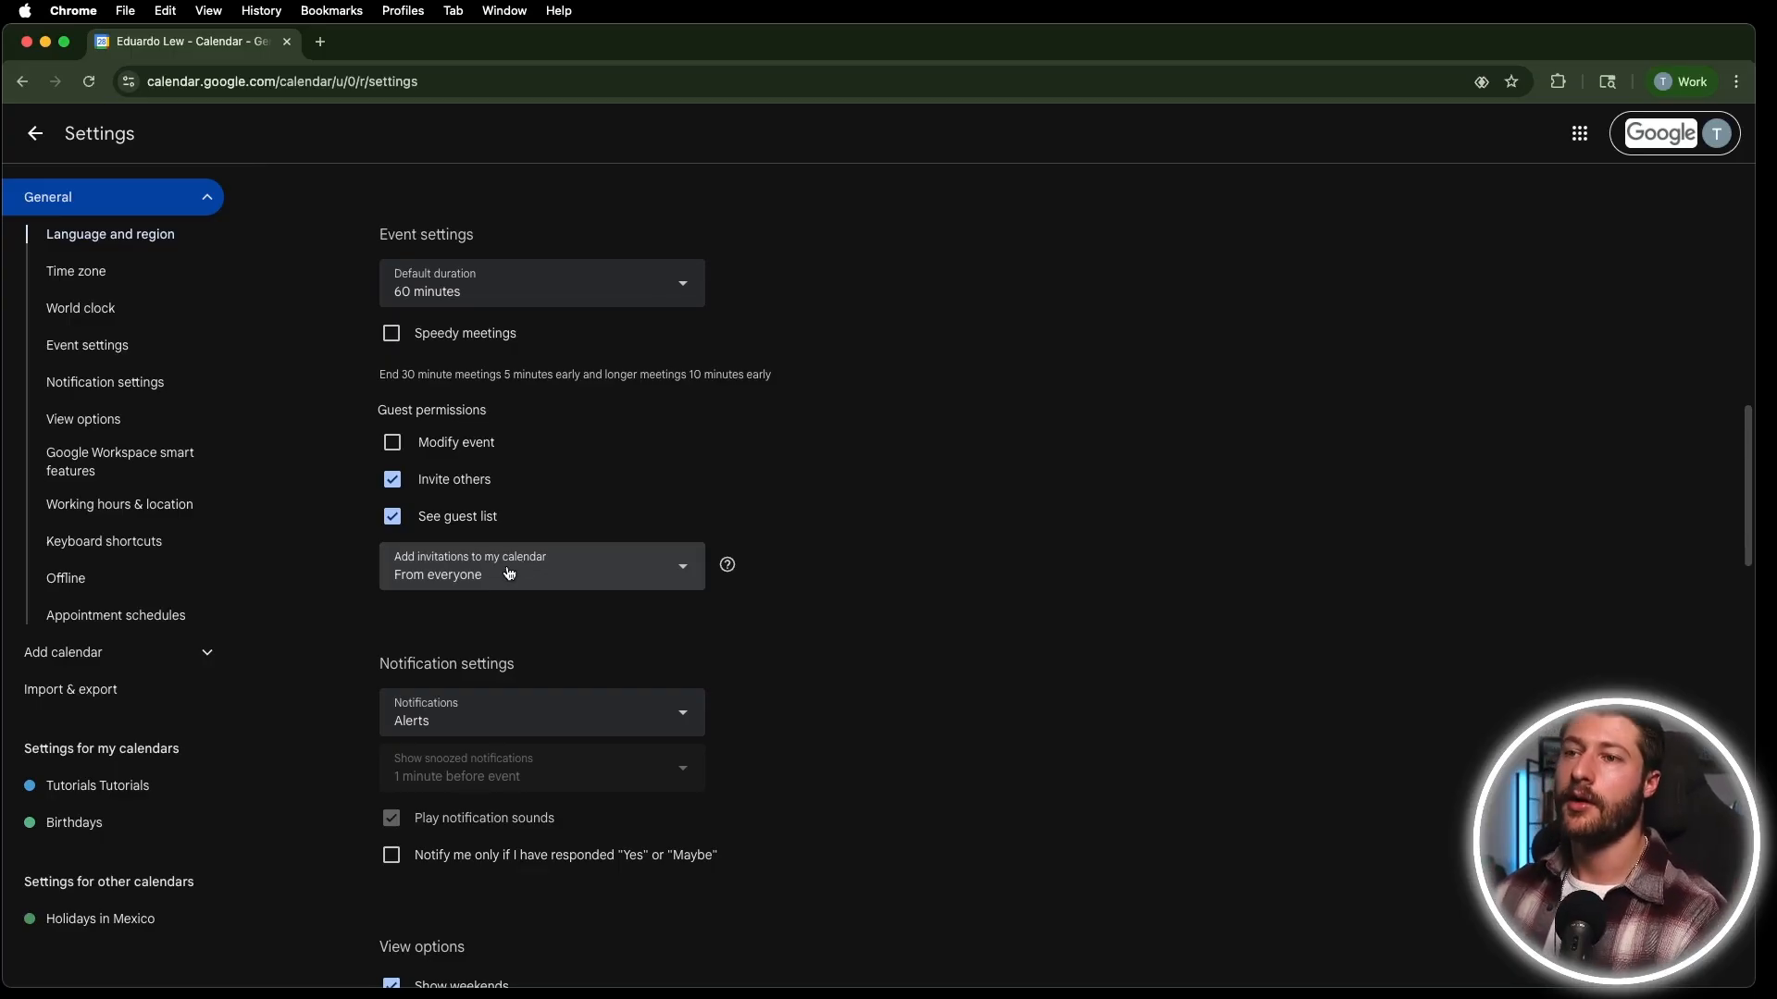
# Set the calendar's Notifications option to Off.
pyautogui.scroll(-3, 523, 518)
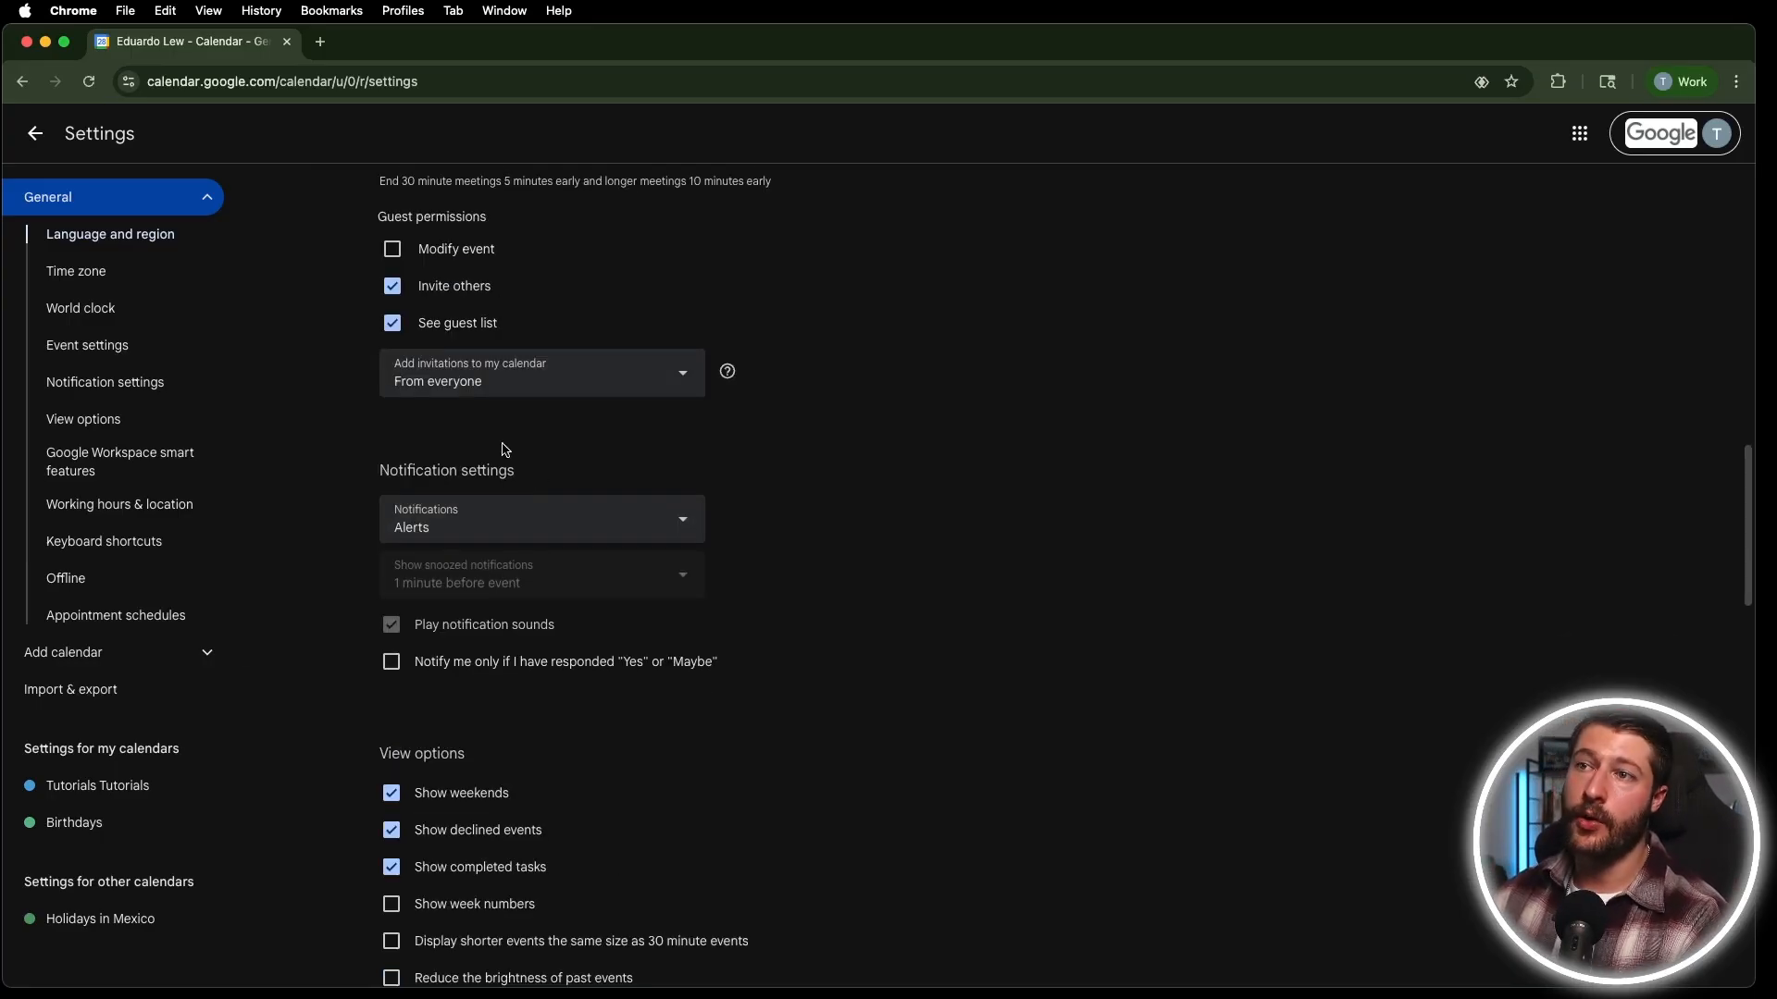
pyautogui.click(610, 520)
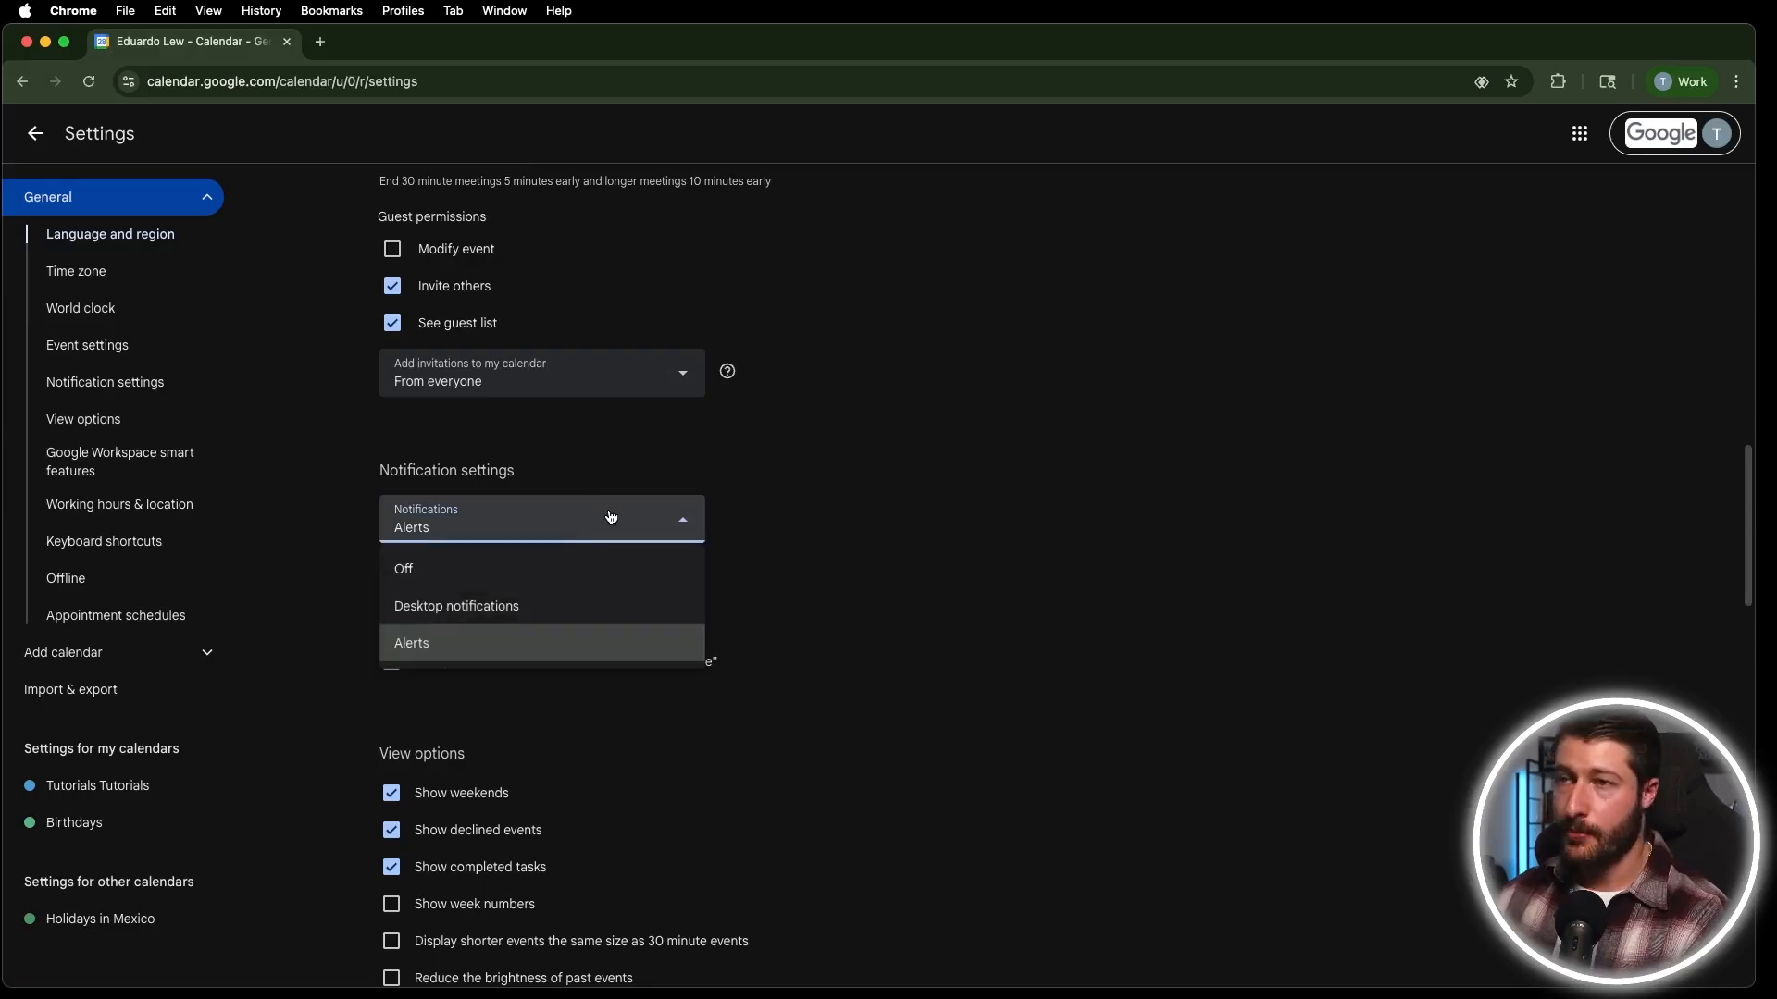
pyautogui.click(505, 570)
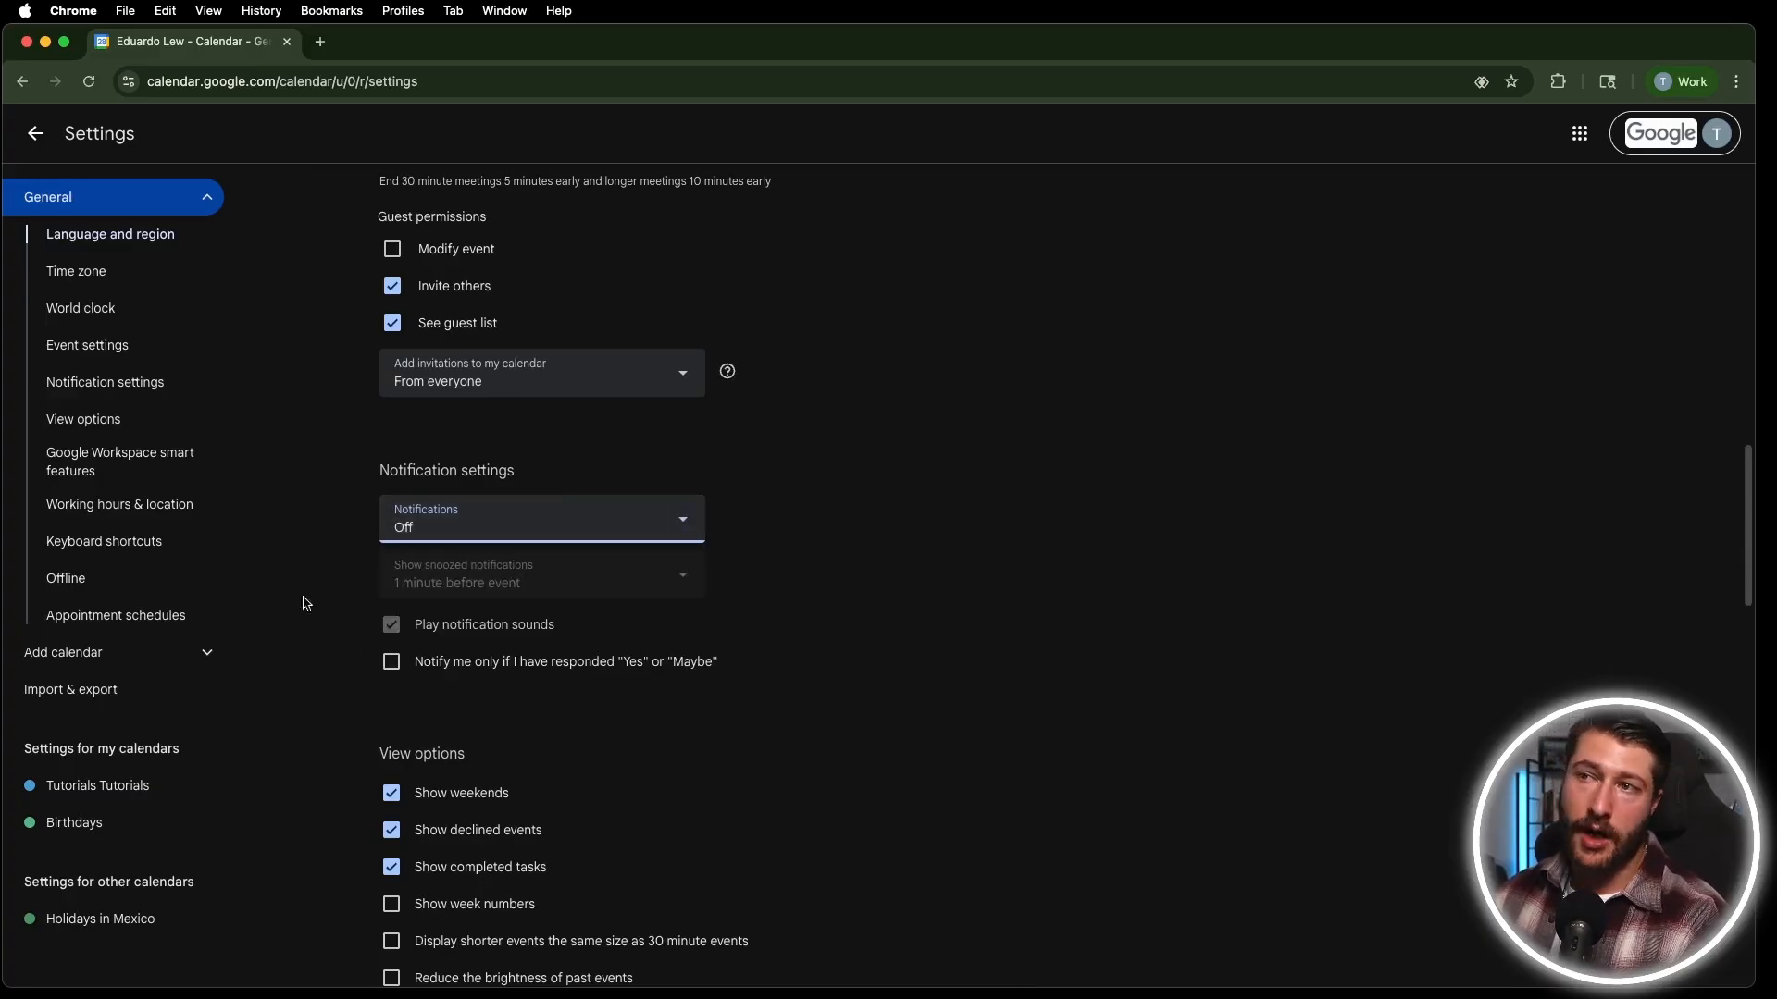
# Switch Notifications to Desktop notifications and review the timing choices for showing snoozed notifications.
pyautogui.click(549, 533)
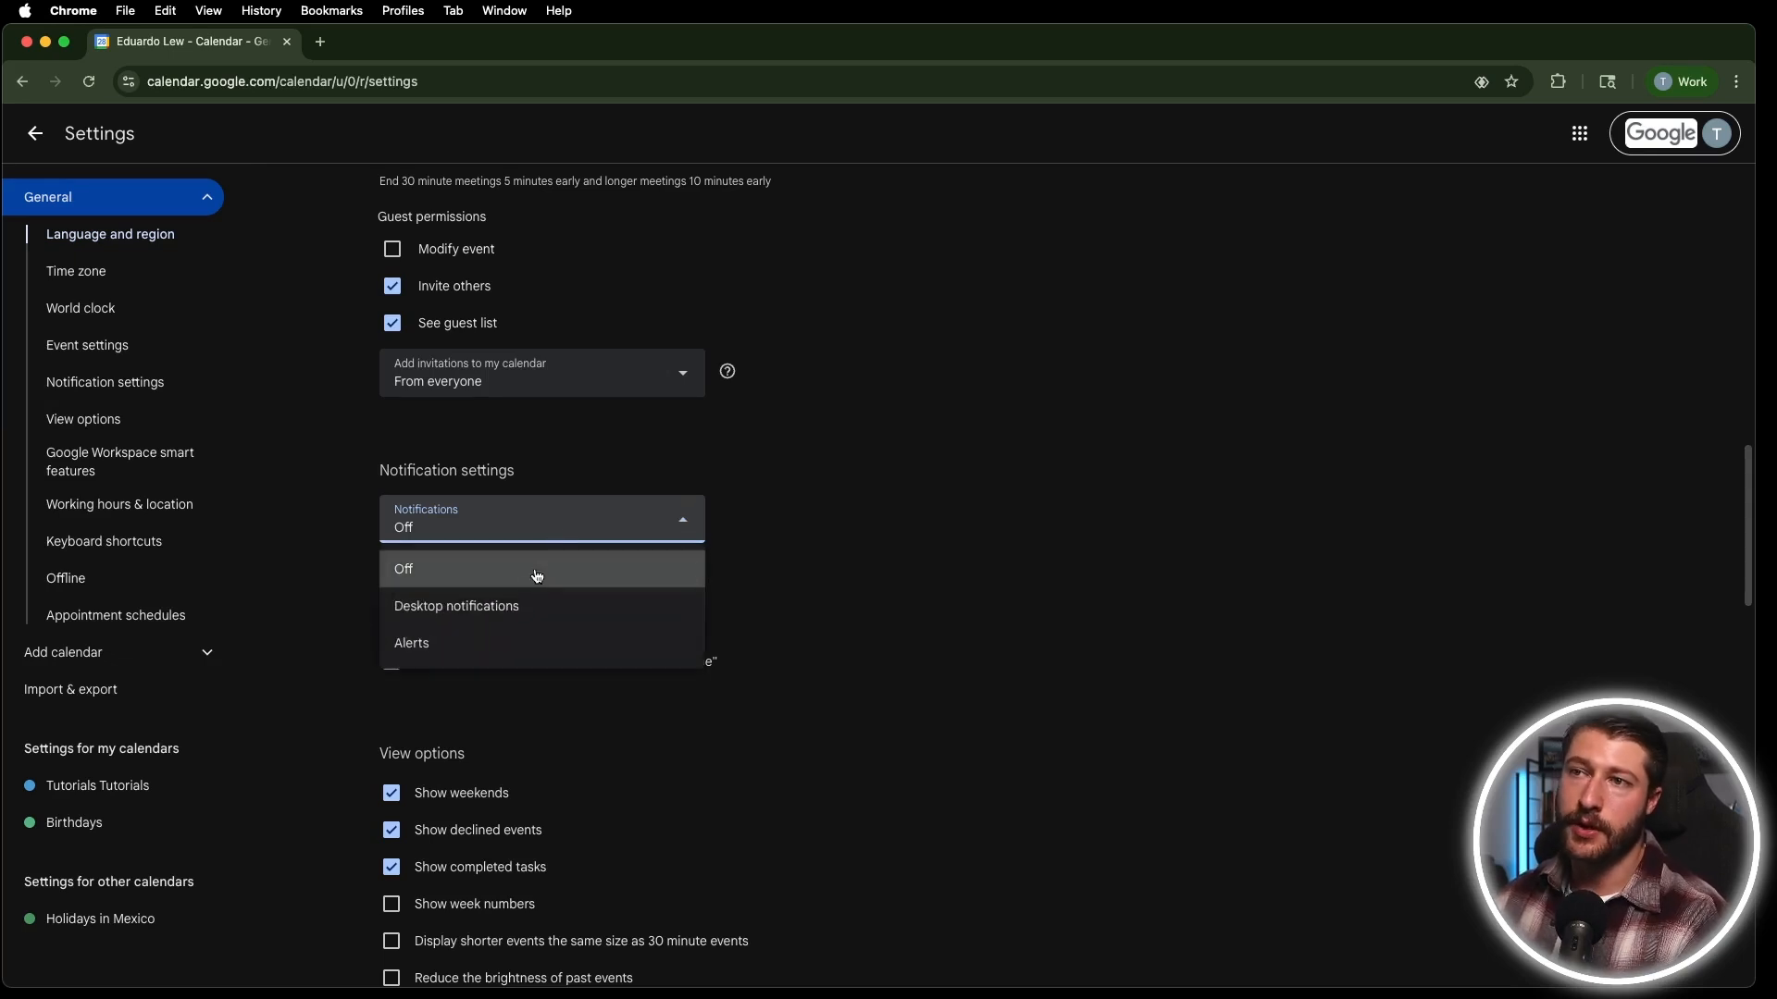
pyautogui.click(524, 623)
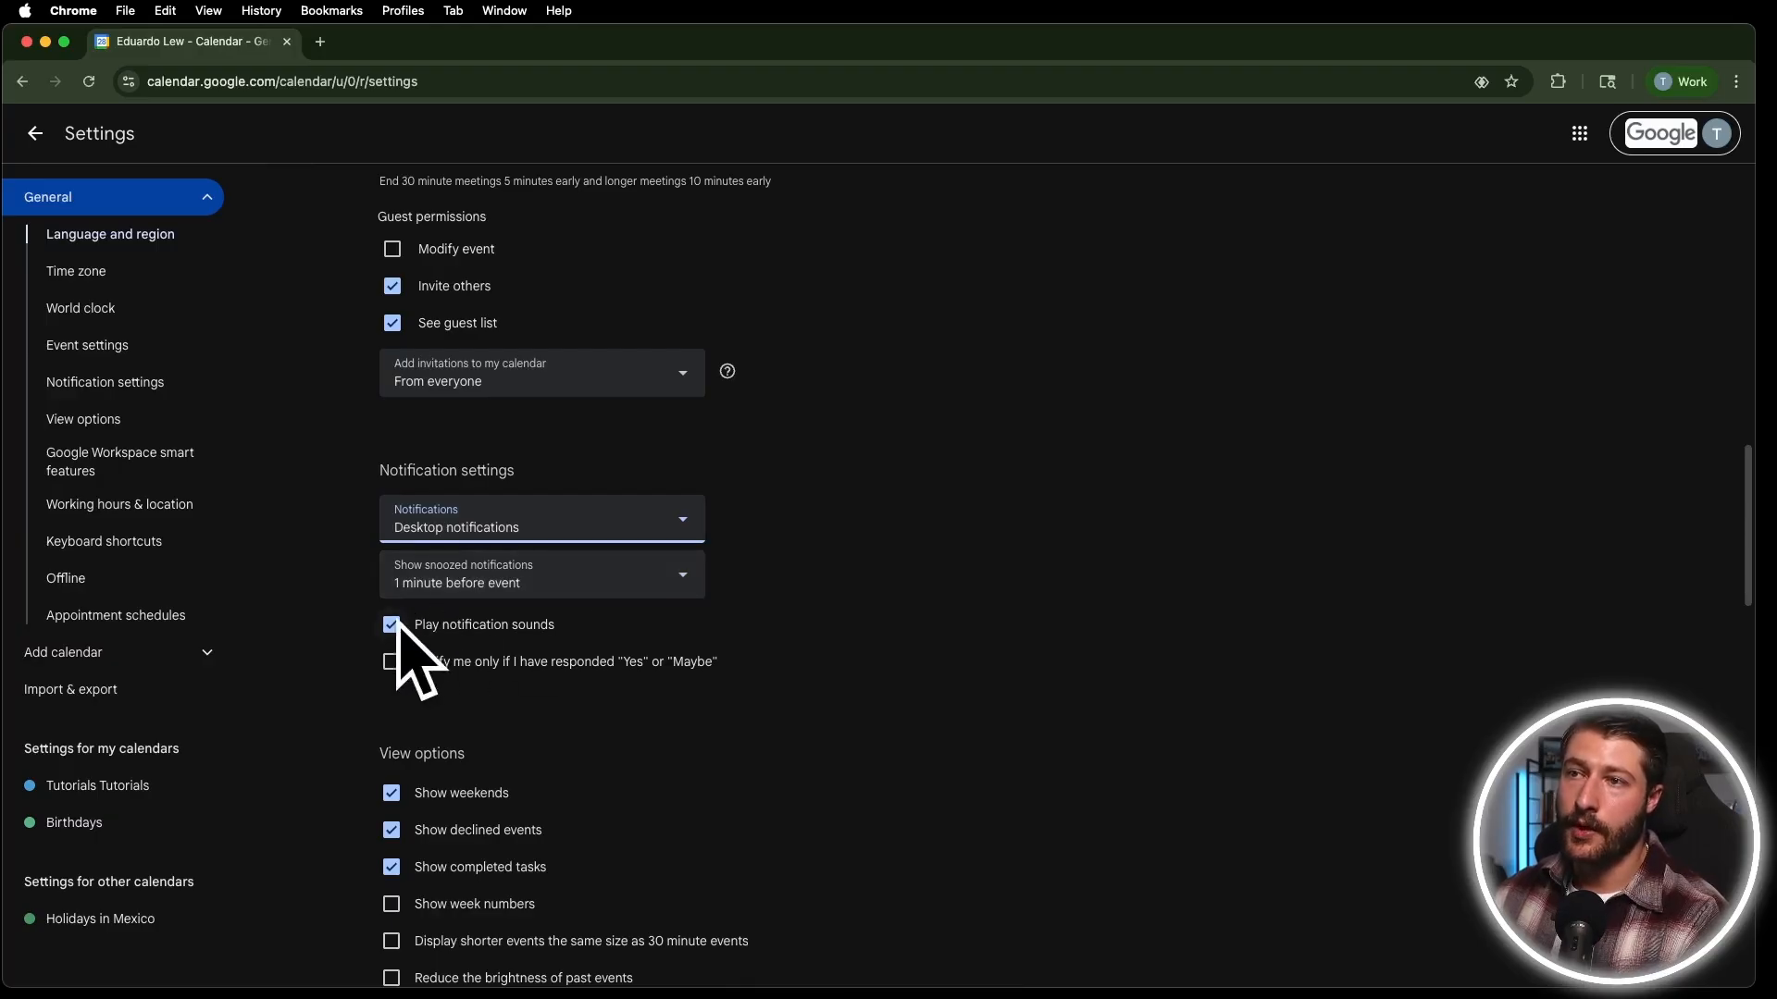
pyautogui.click(462, 575)
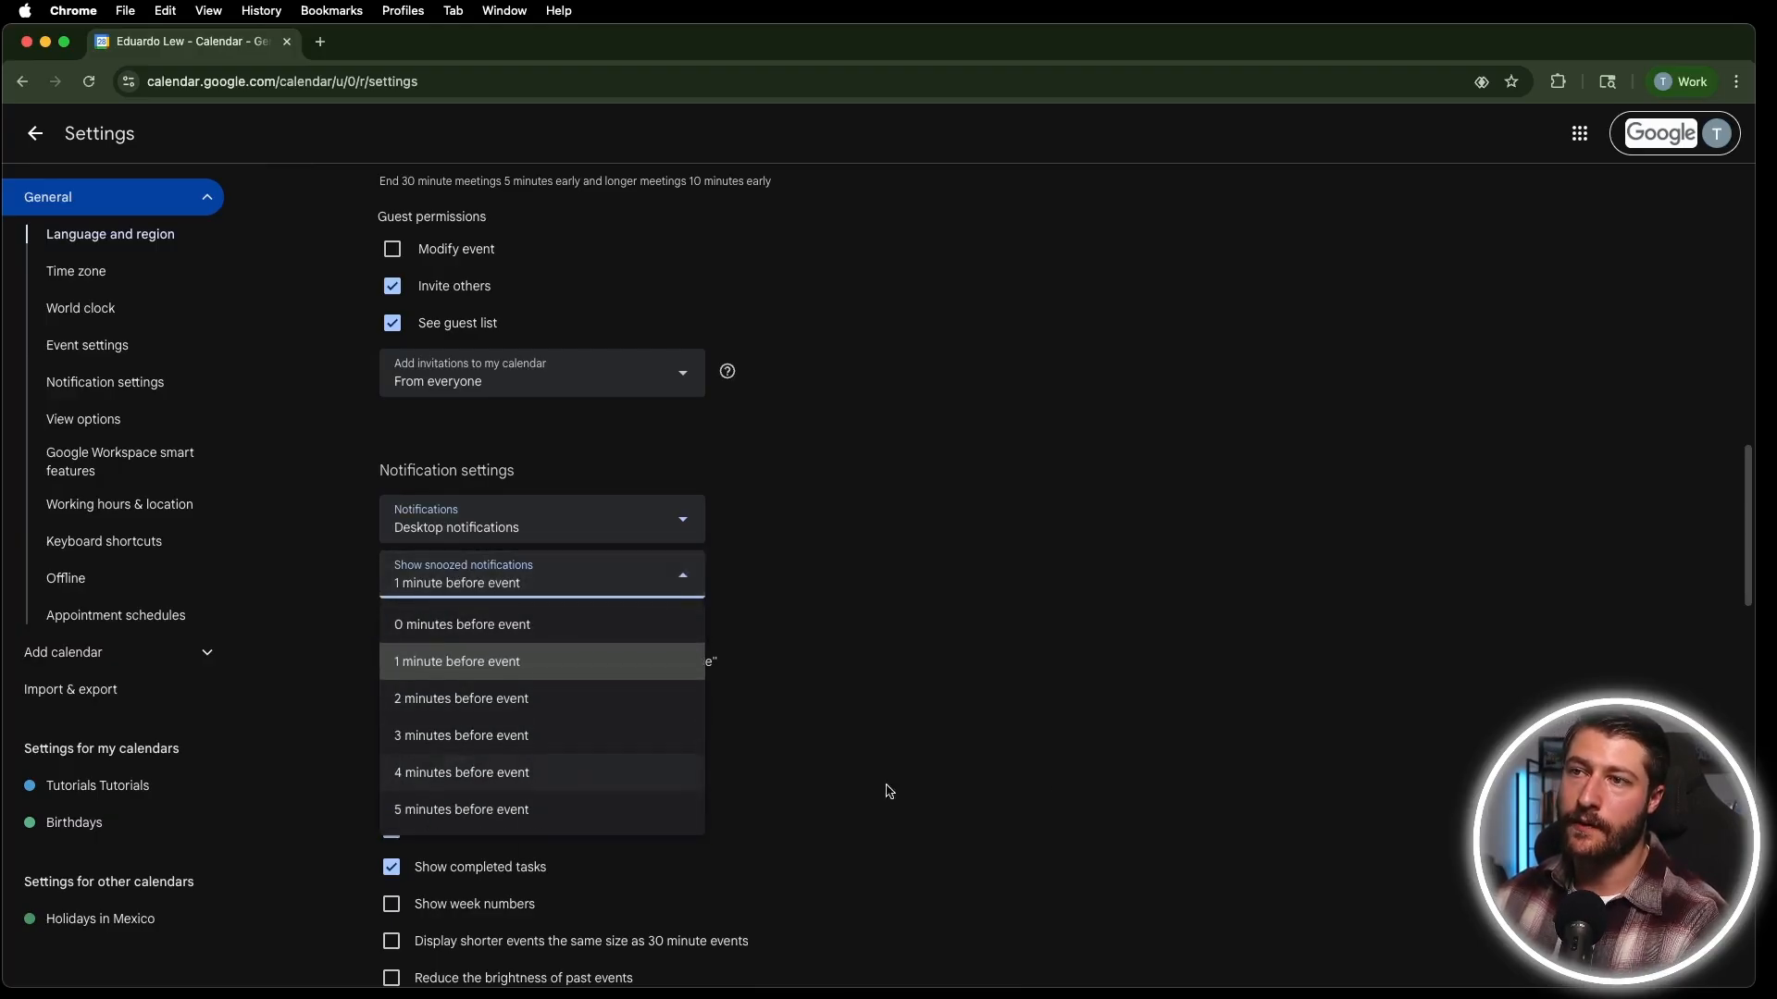
pyautogui.click(614, 575)
# Change Notifications to Alerts and set it back to Off.
pyautogui.click(589, 523)
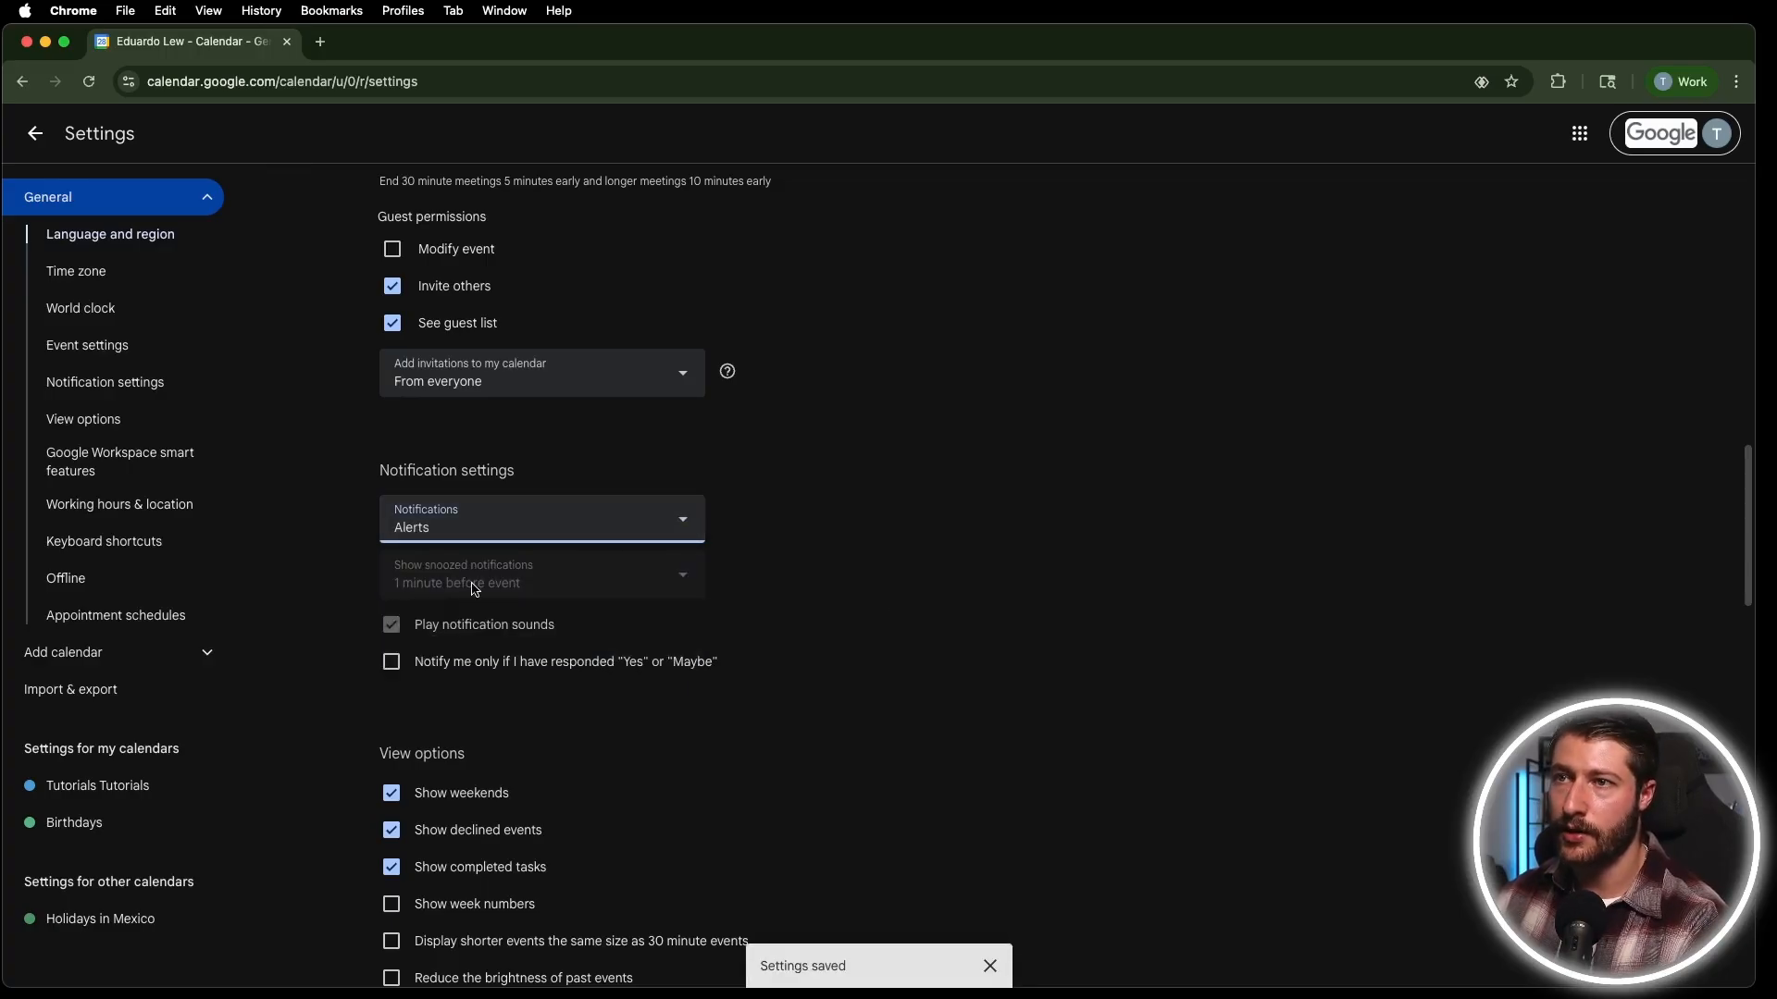
pyautogui.click(472, 526)
pyautogui.click(444, 567)
pyautogui.scroll(-2, 665, 522)
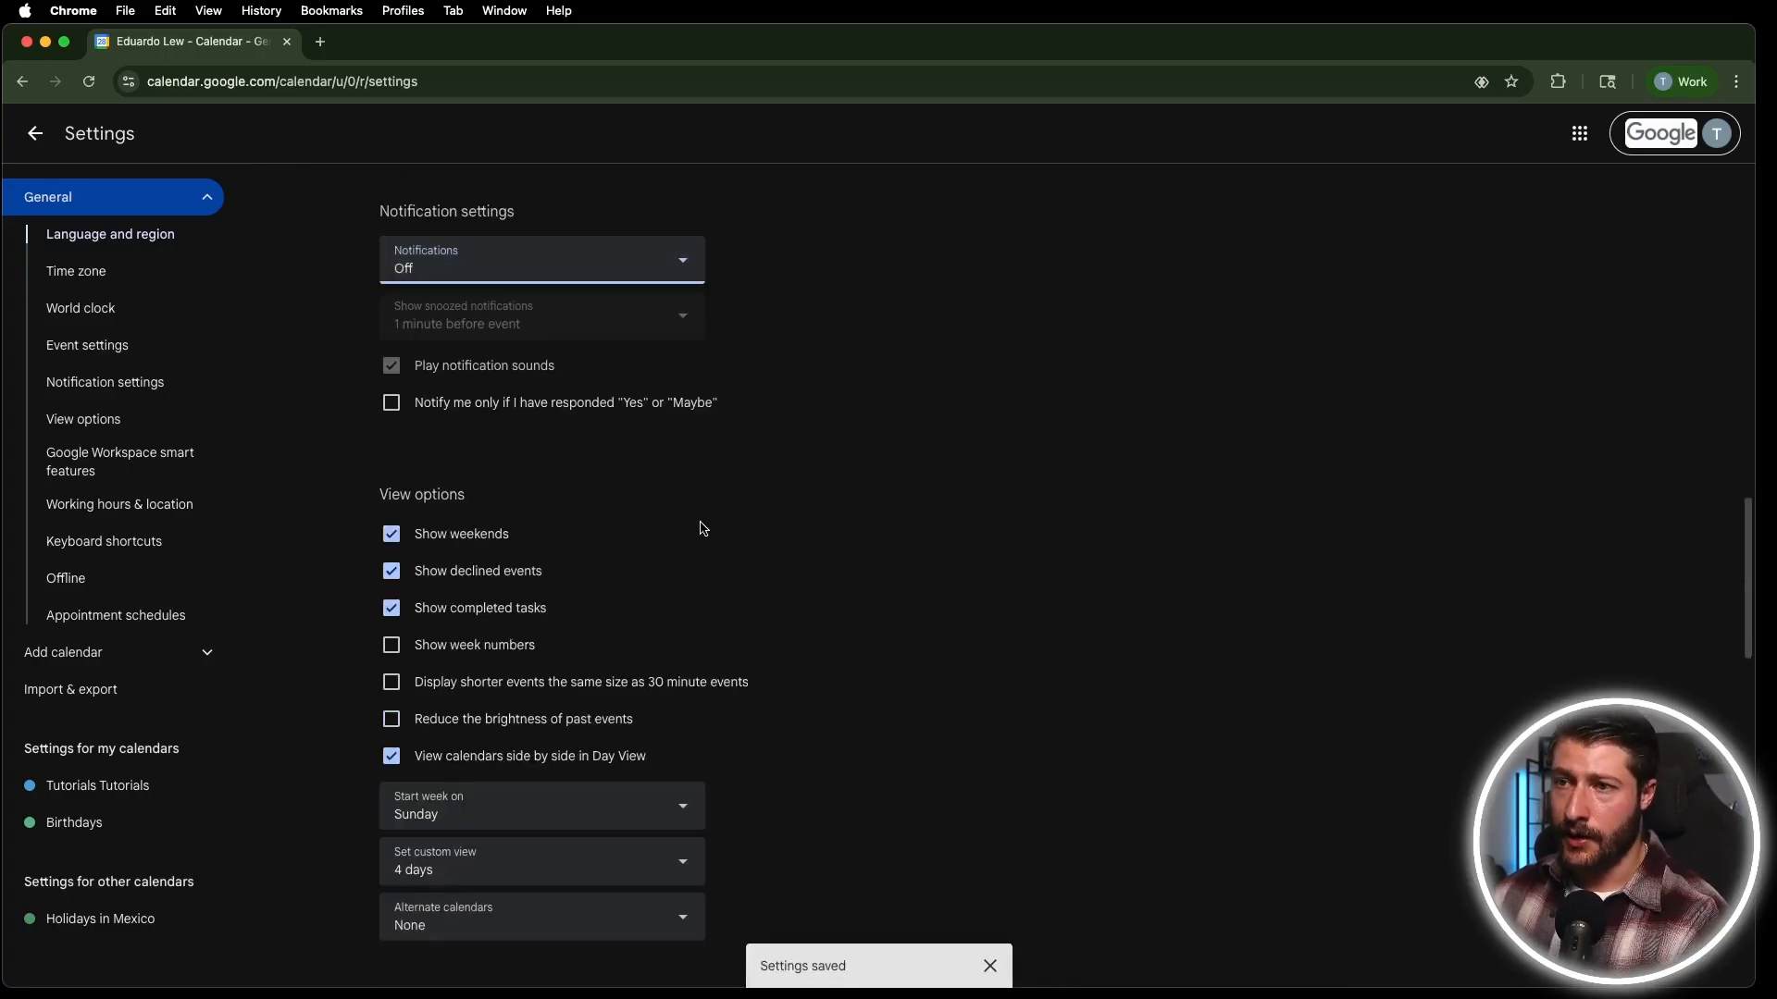
pyautogui.scroll(2, 610, 413)
pyautogui.scroll(-2, 566, 449)
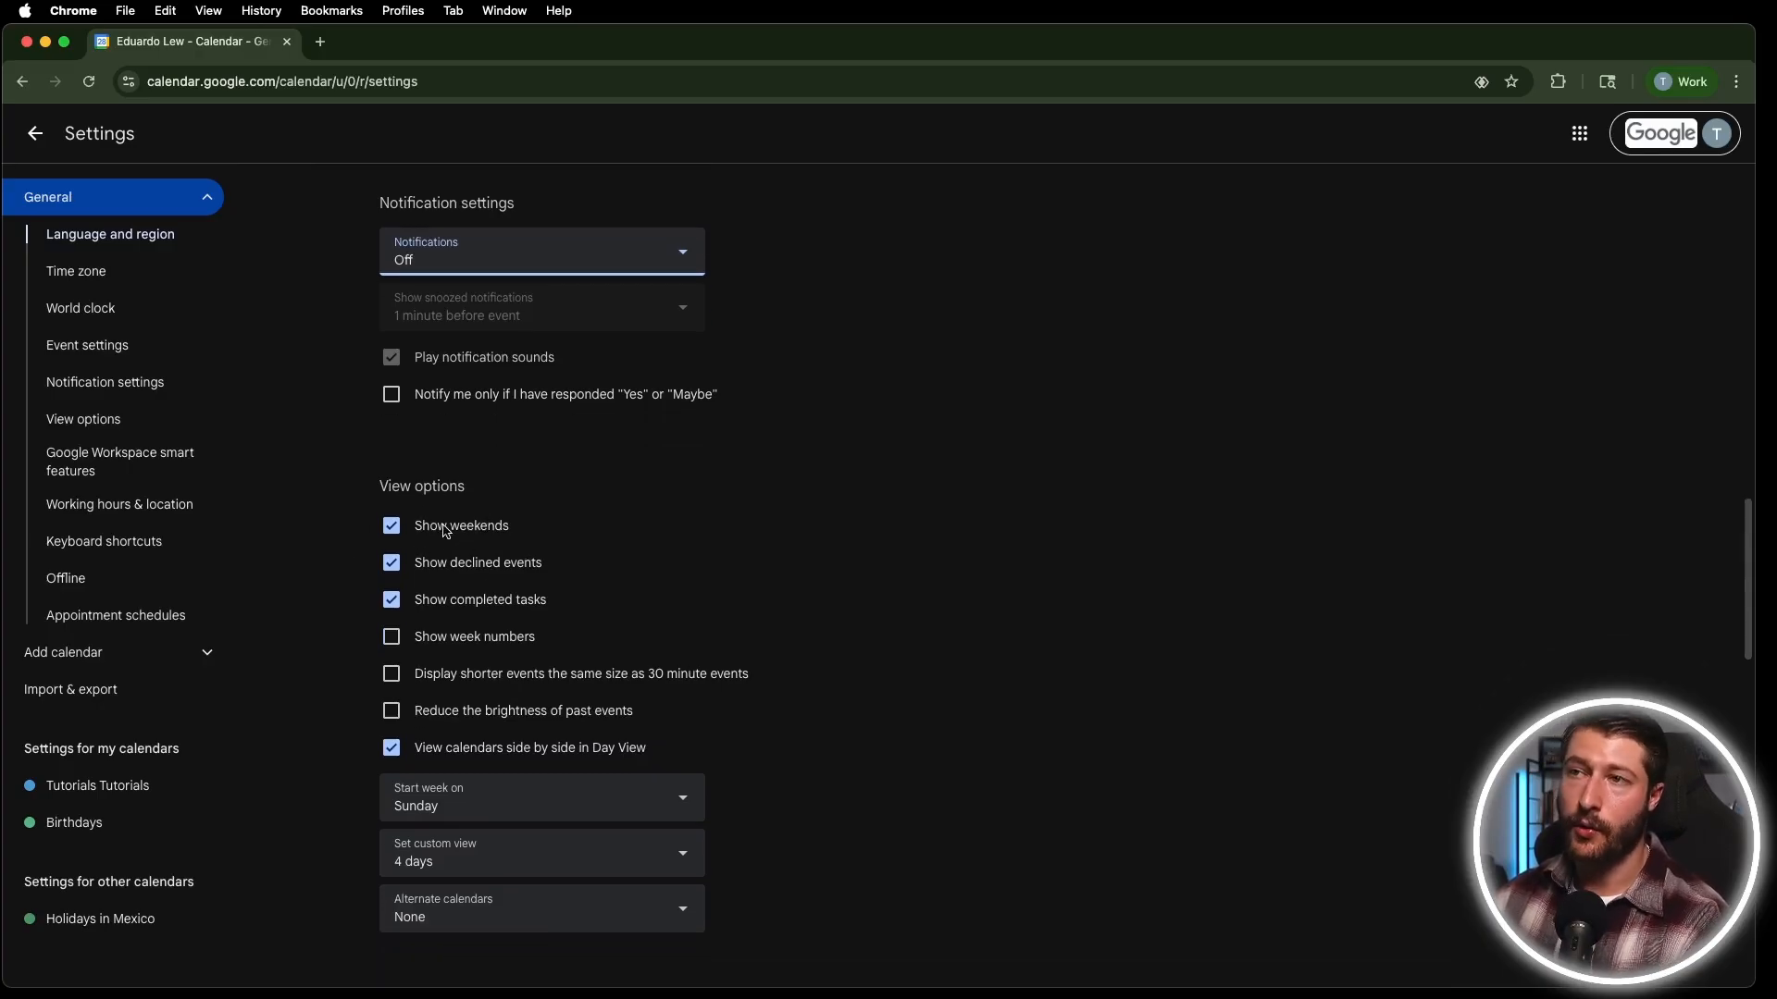
# Check the week view, turn off Show weekends in the settings' View options, and return to the calendar.
pyautogui.click(36, 140)
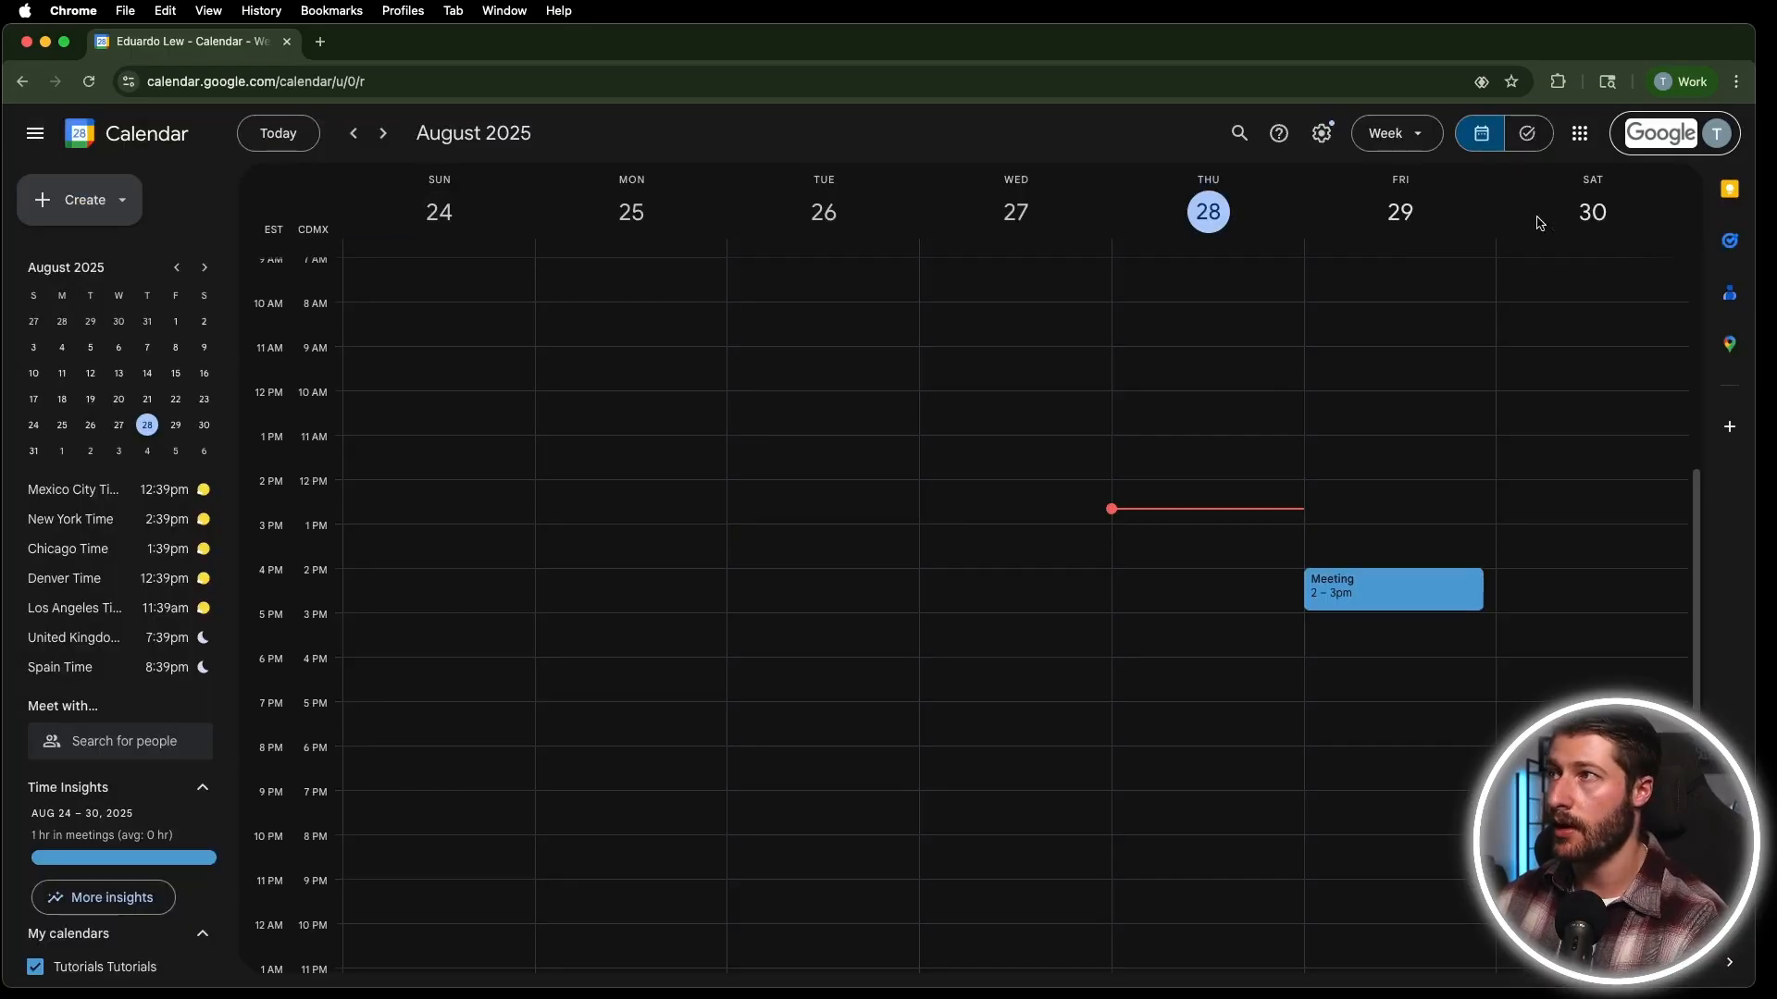
pyautogui.click(1336, 163)
pyautogui.scroll(-15, 646, 523)
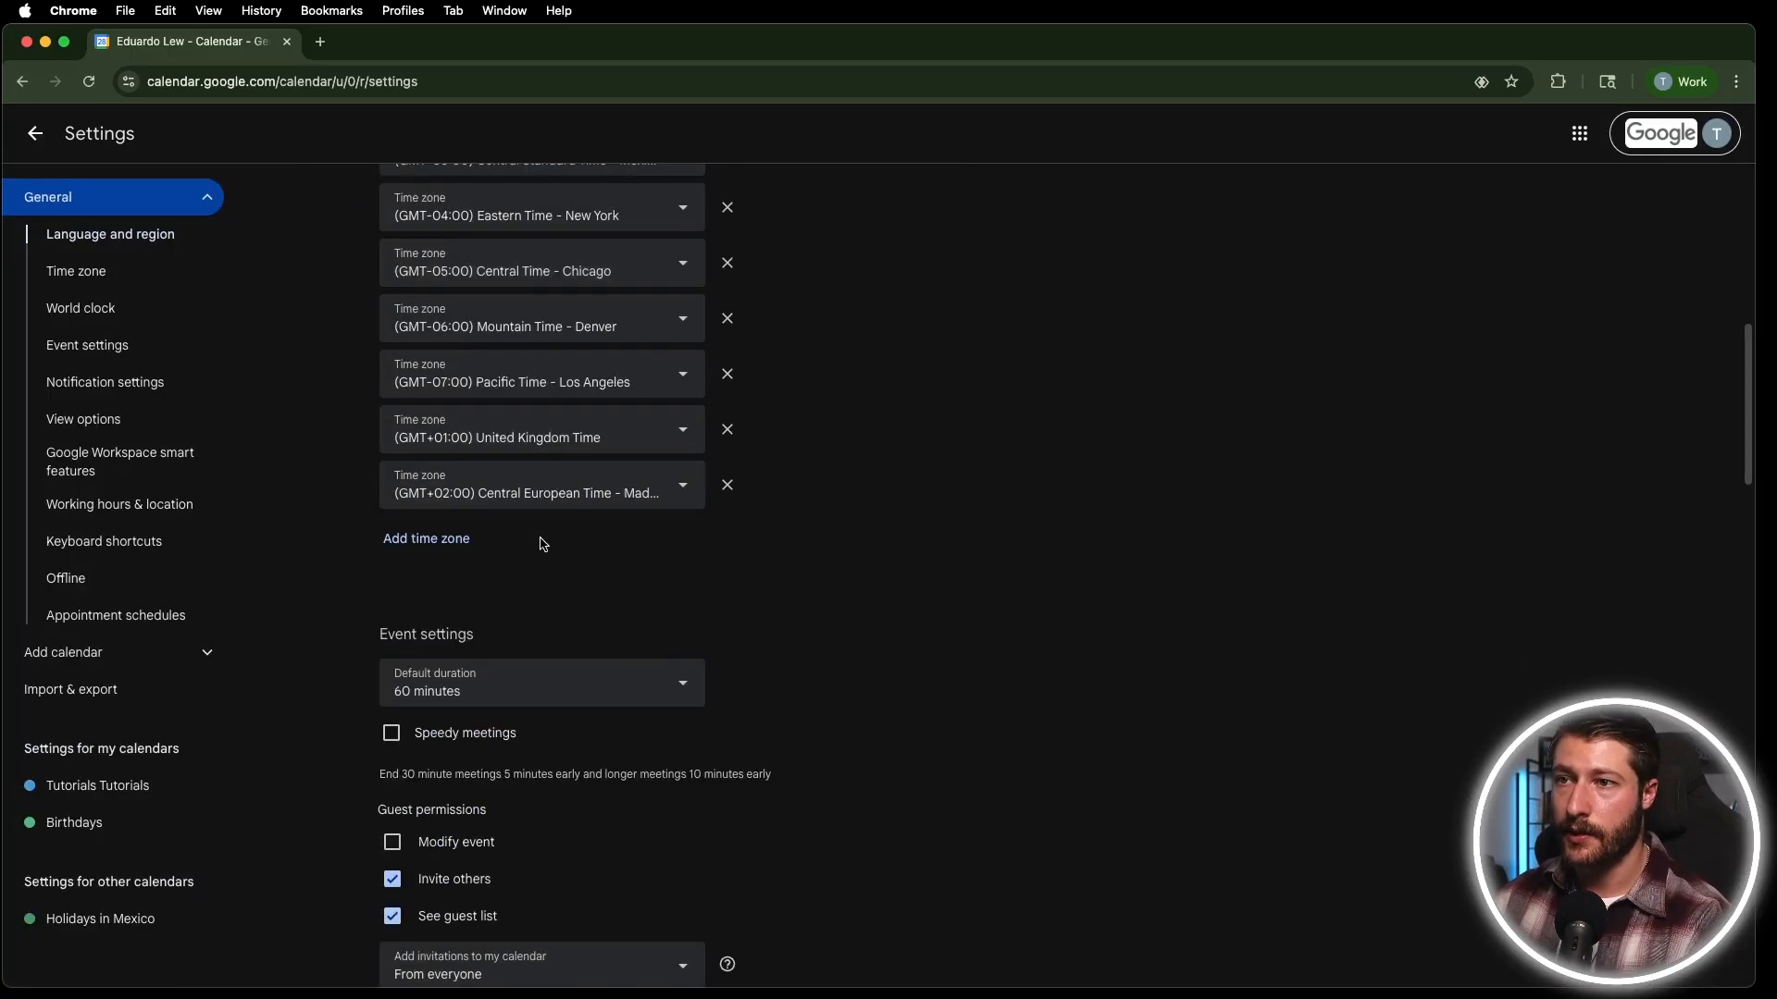
pyautogui.click(391, 668)
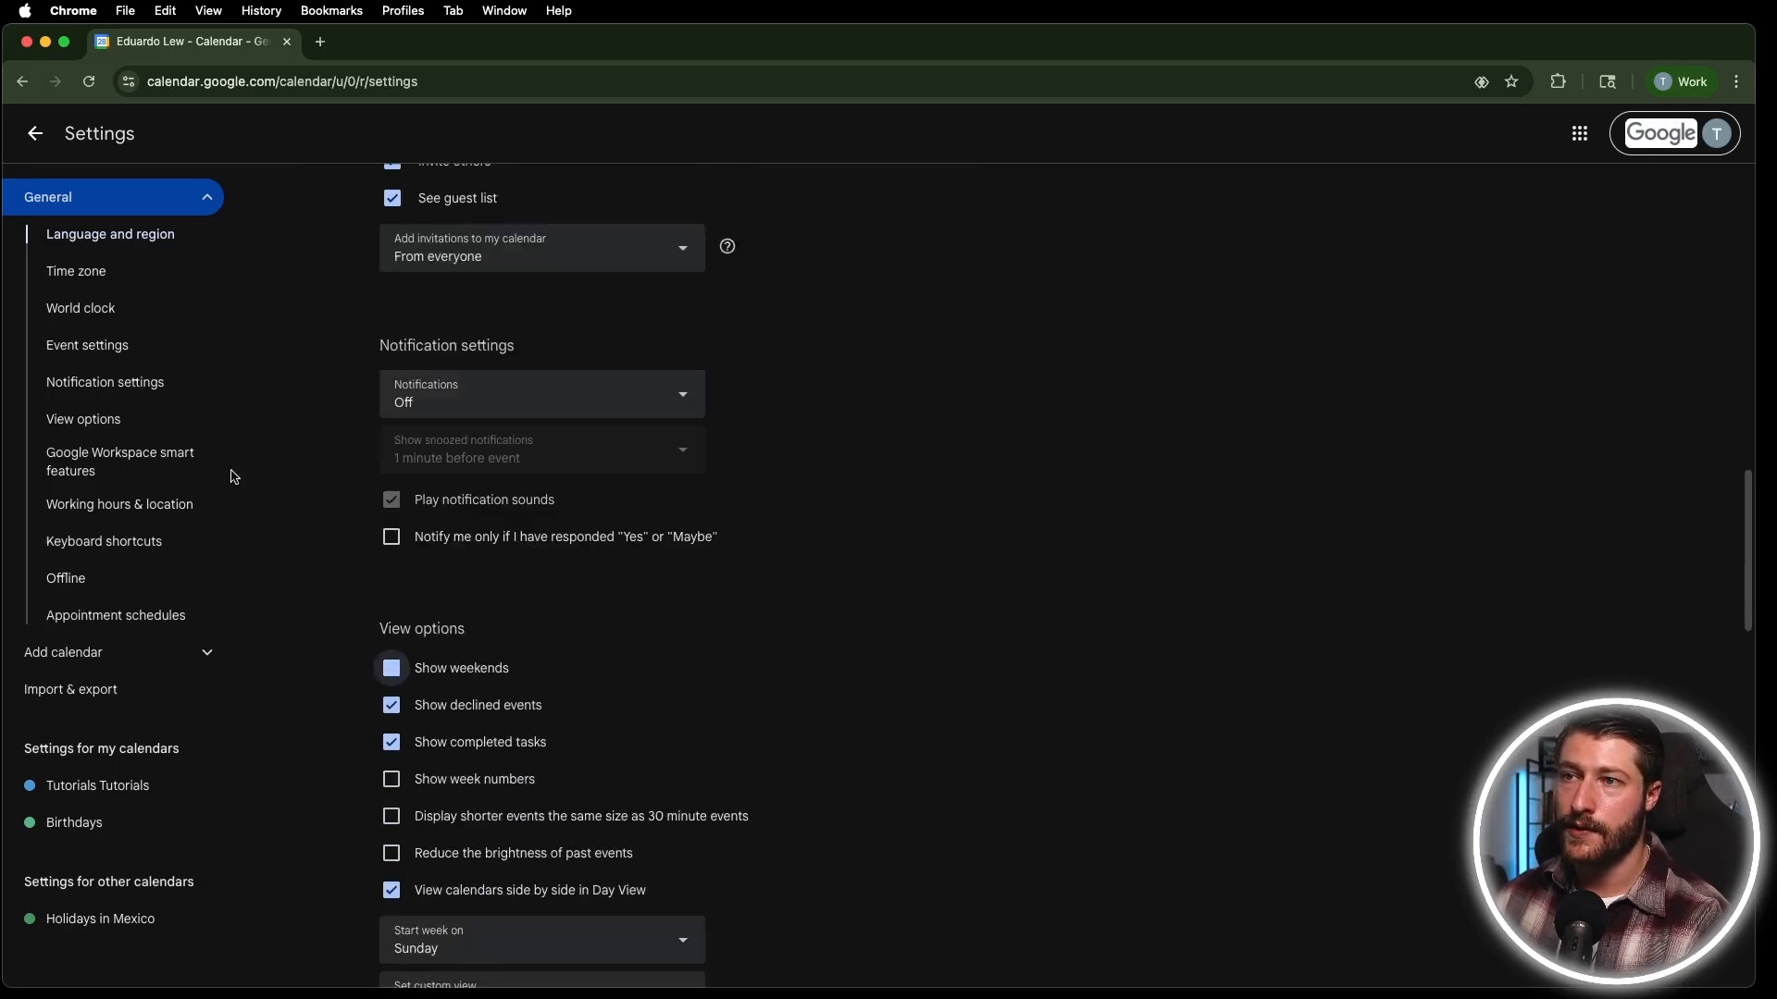
pyautogui.click(35, 134)
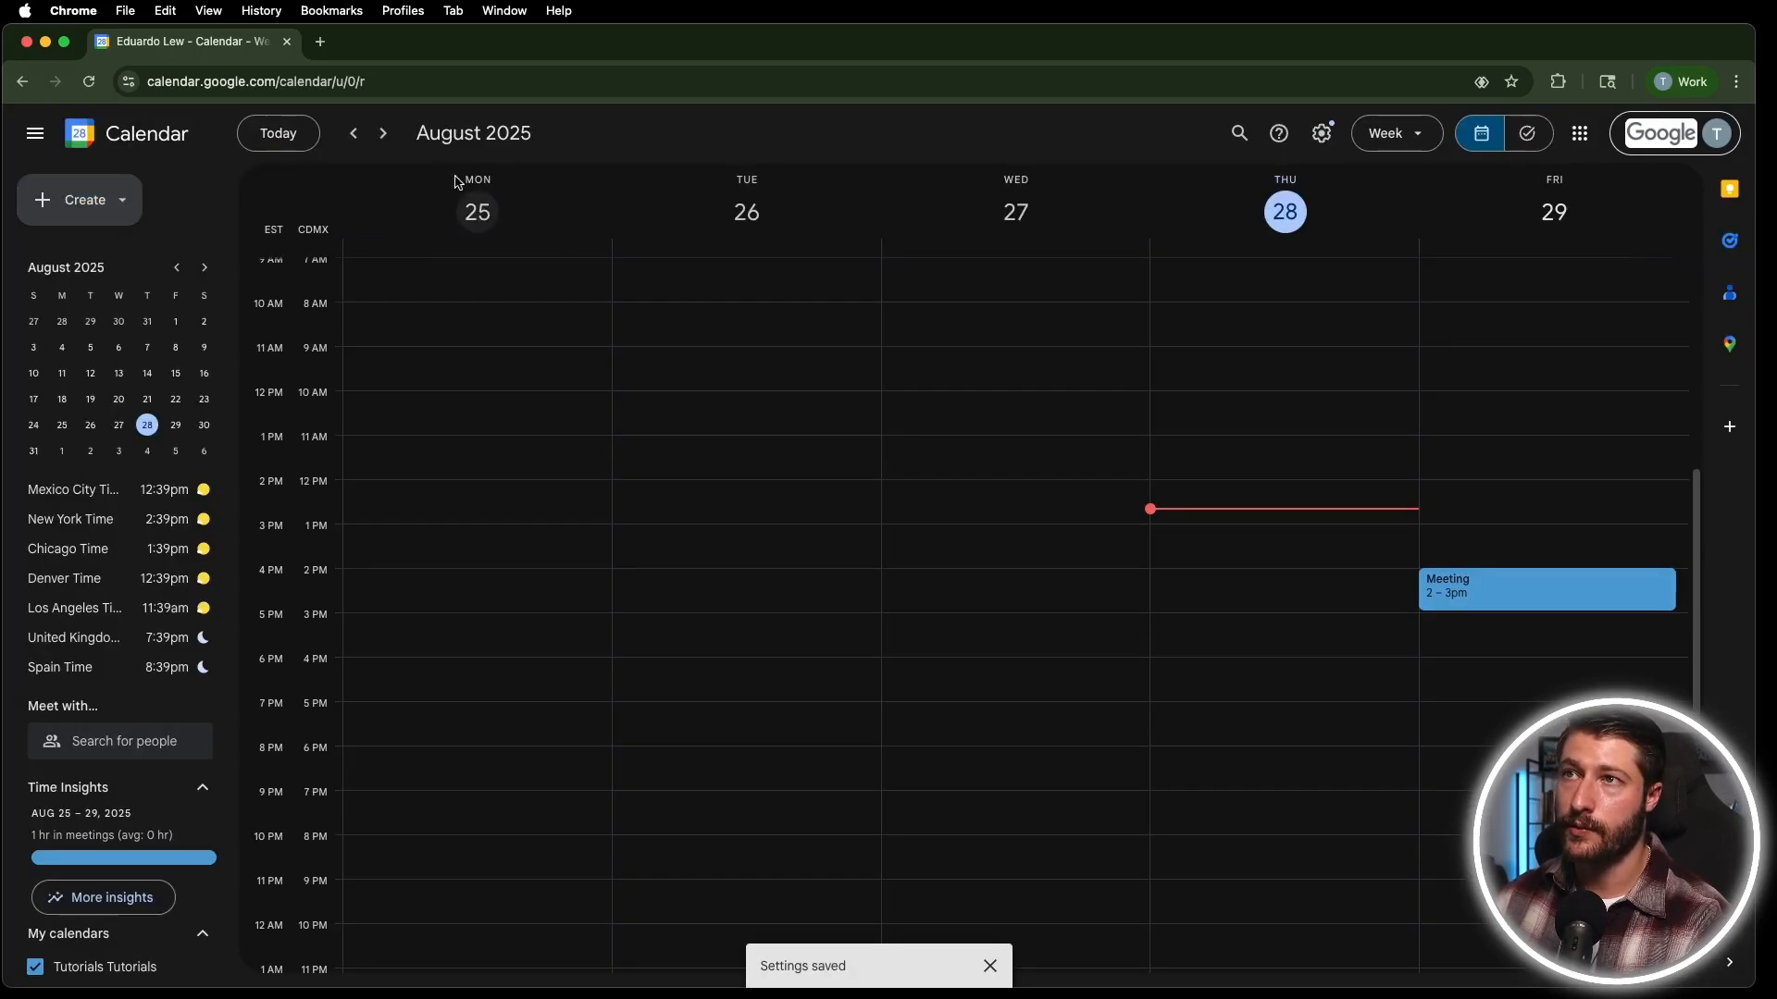
# Reopen the calendar settings and turn Show weekends back on in the View options.
pyautogui.click(1323, 133)
pyautogui.scroll(-3, 500, 585)
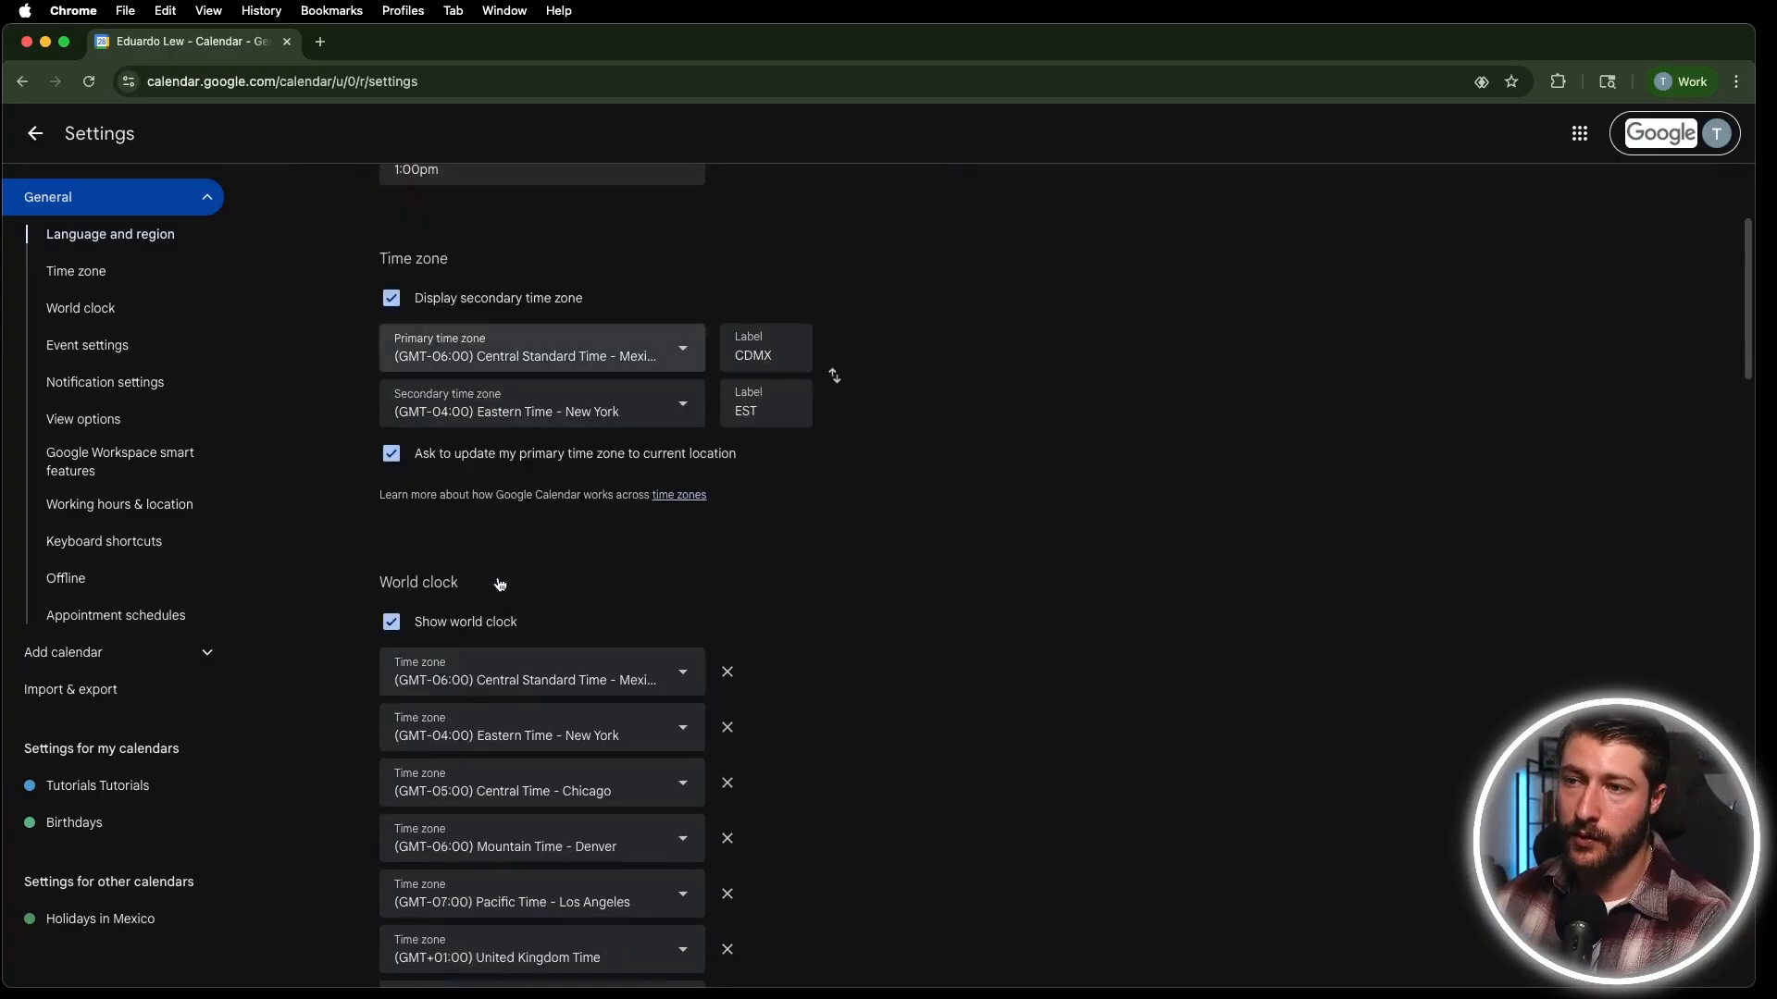
pyautogui.scroll(-10, 500, 585)
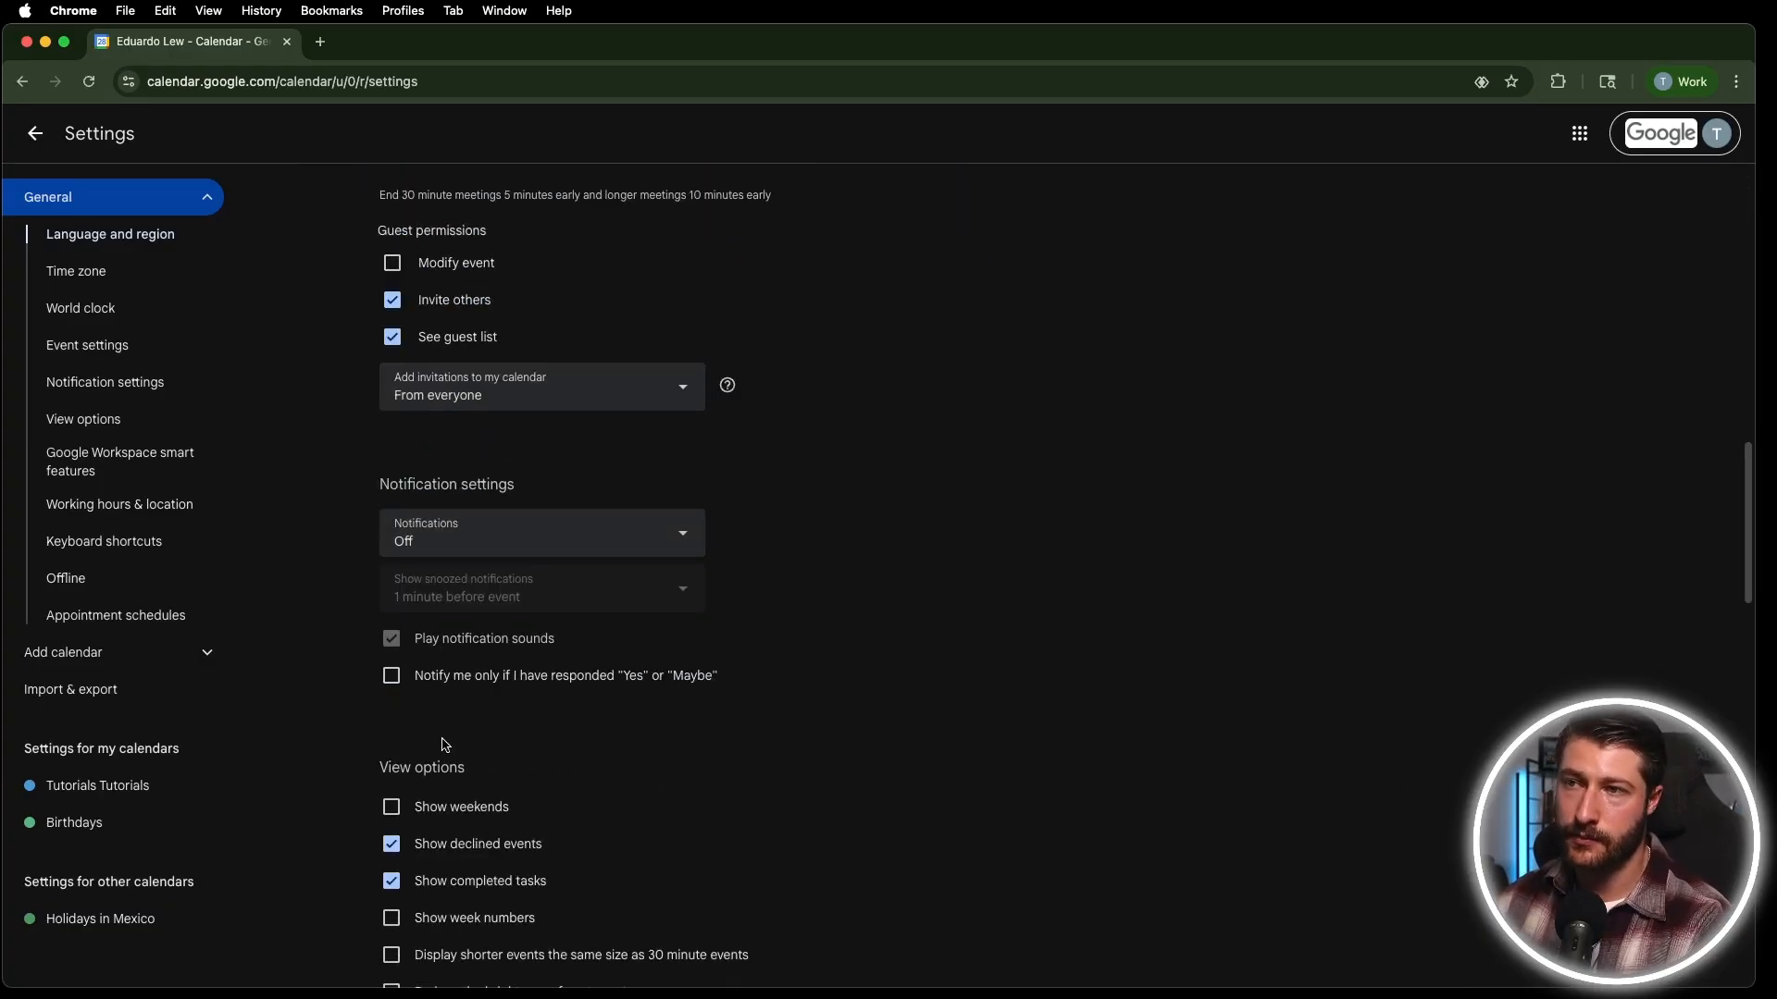
pyautogui.scroll(-2, 445, 744)
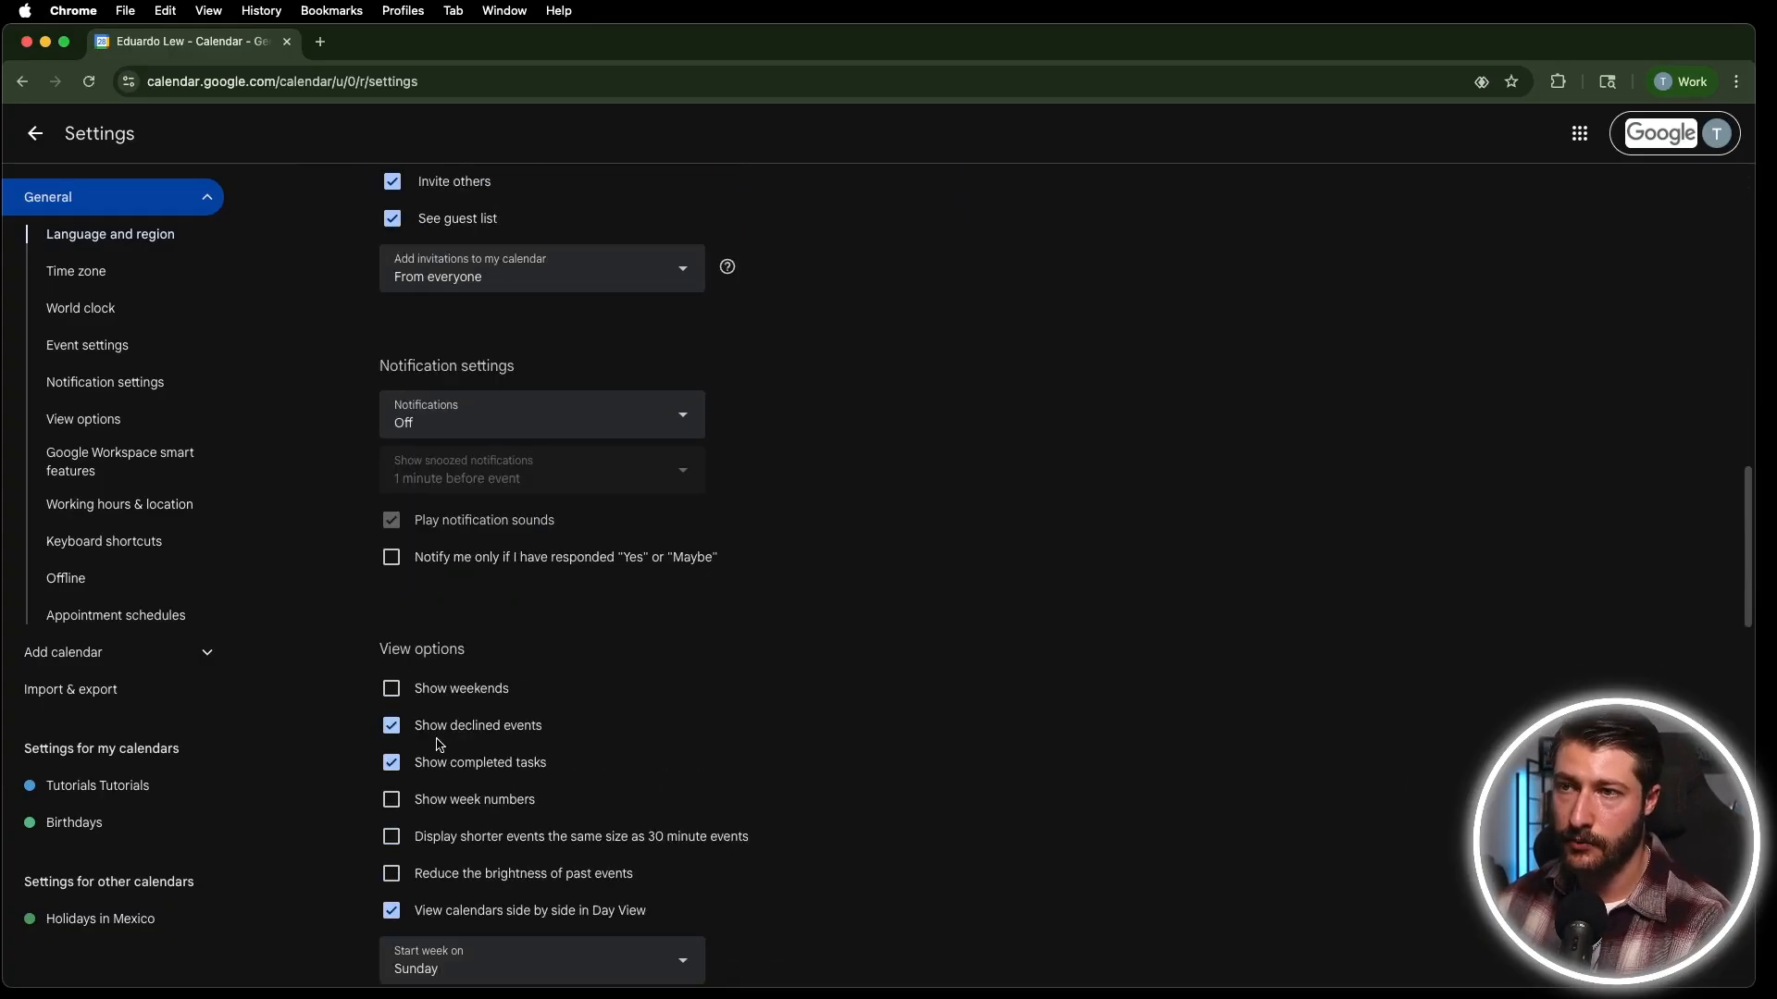
pyautogui.click(395, 696)
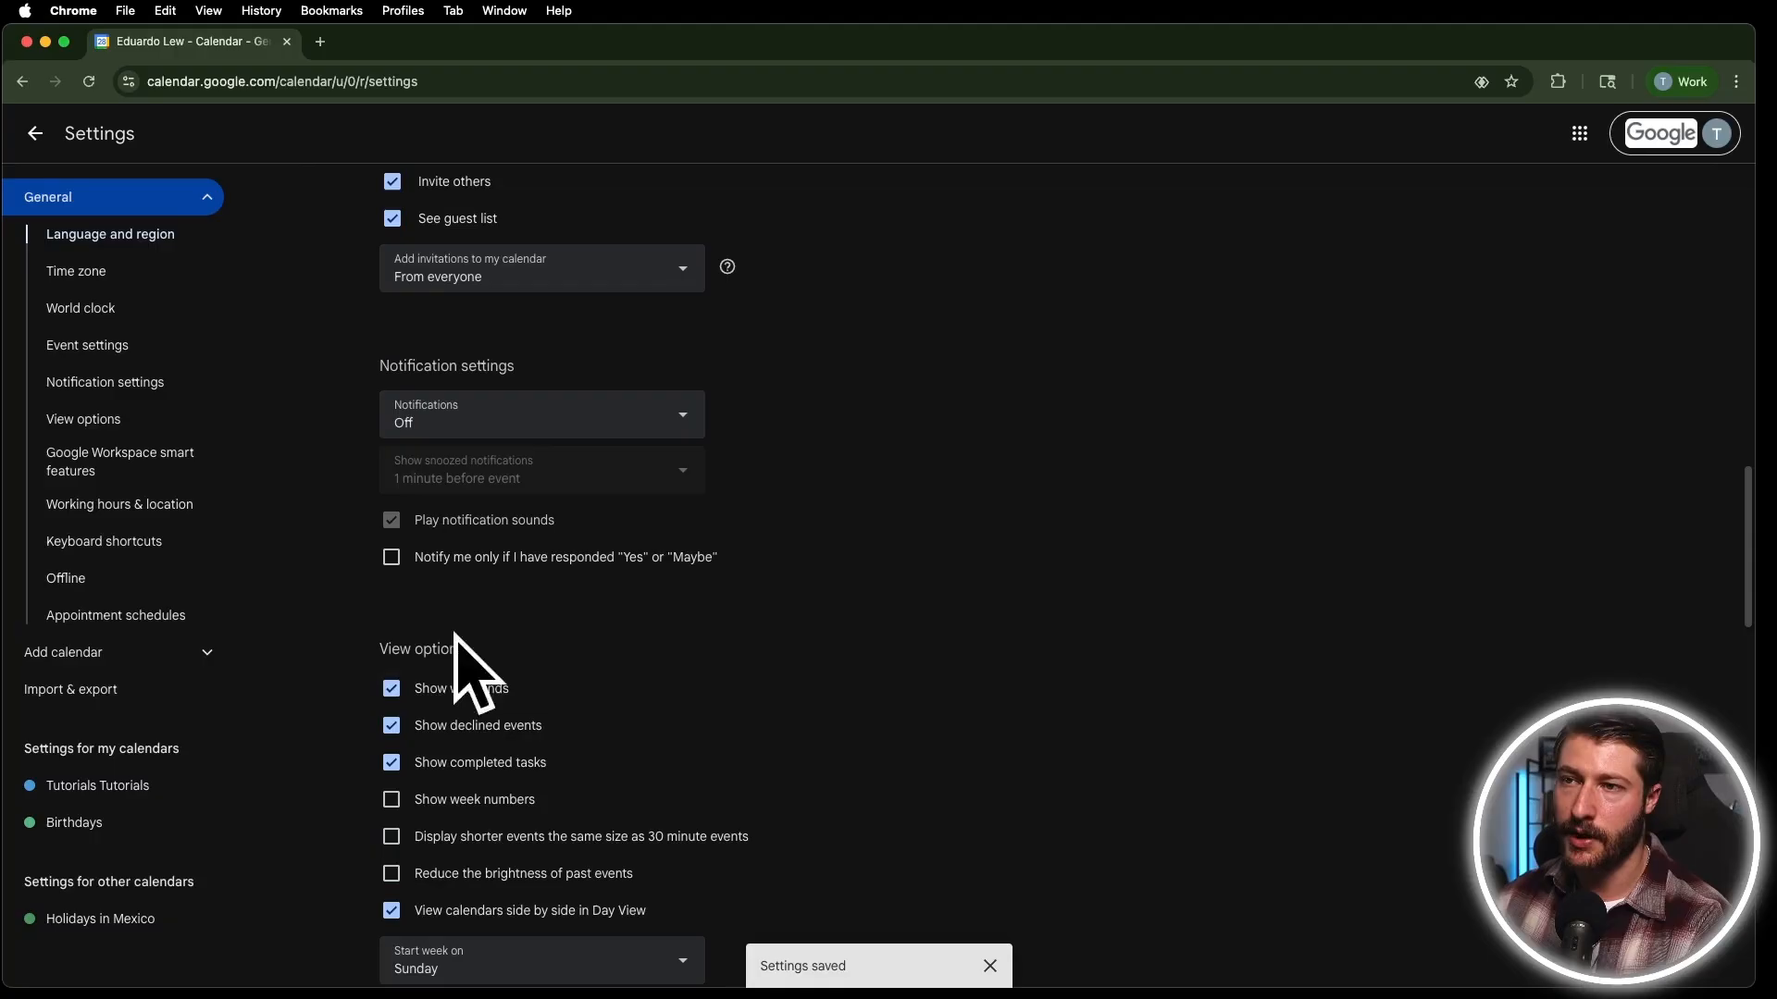
# Turn the Show declined events view option off and back on.
pyautogui.scroll(-1, 468, 666)
pyautogui.click(531, 671)
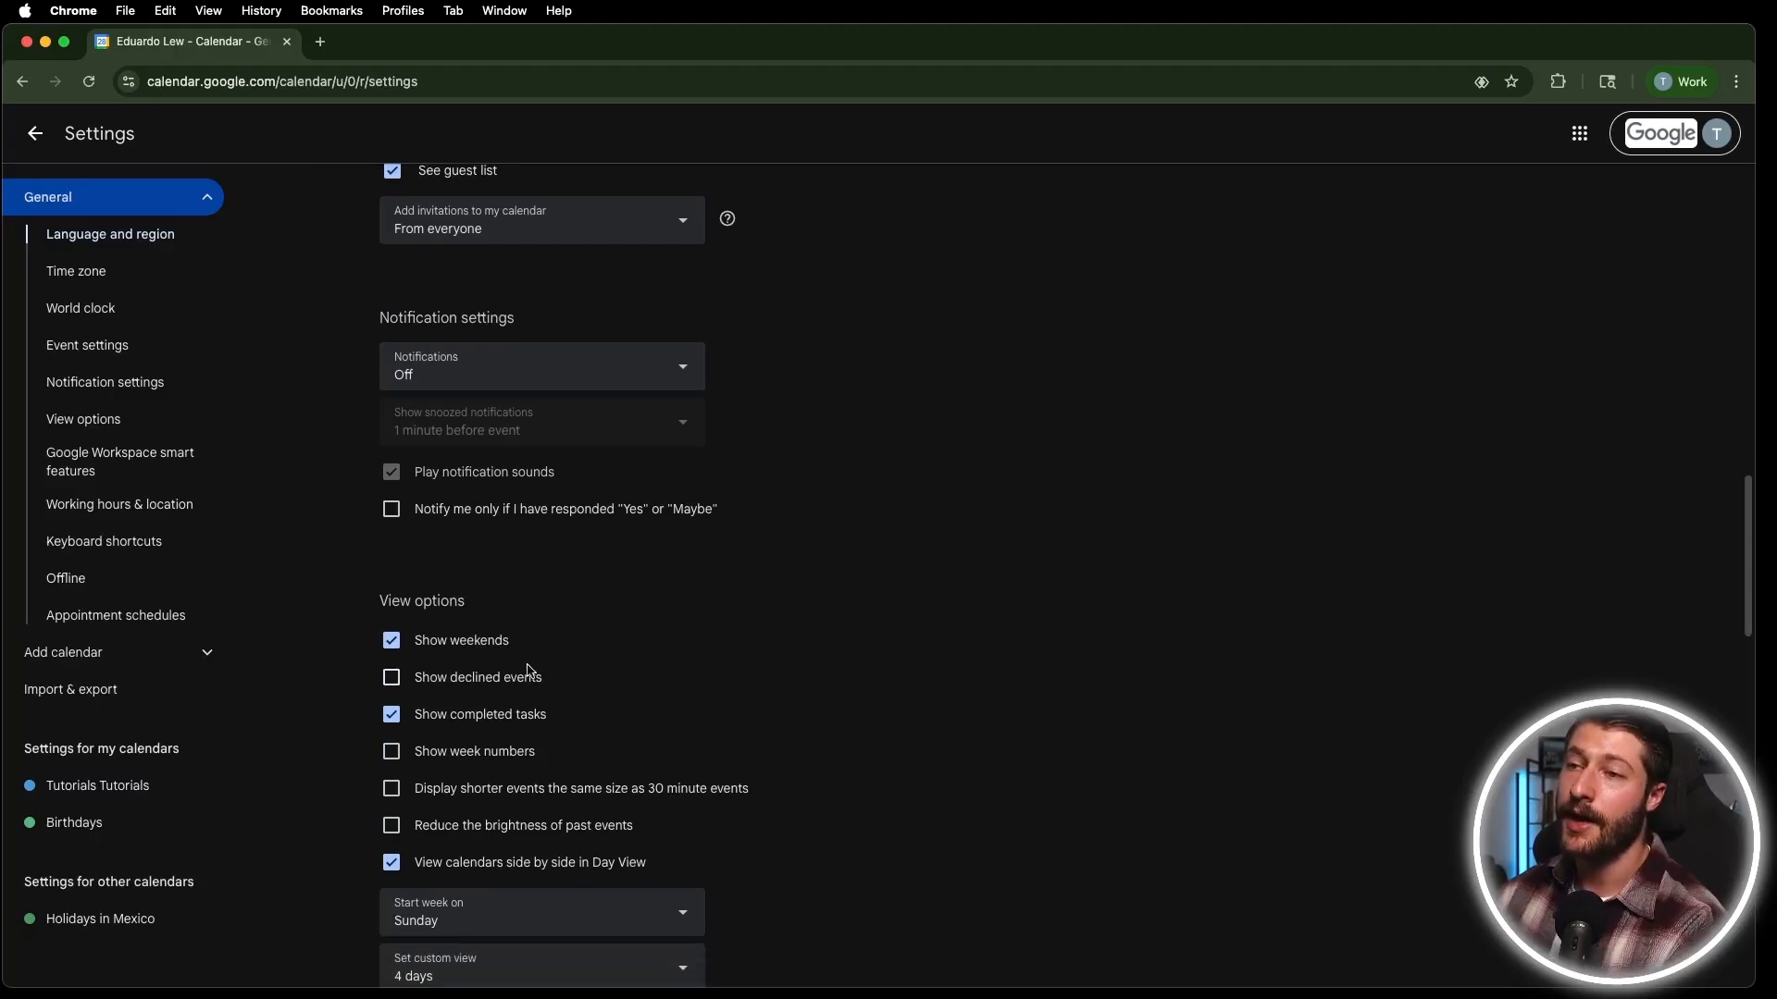
pyautogui.click(413, 681)
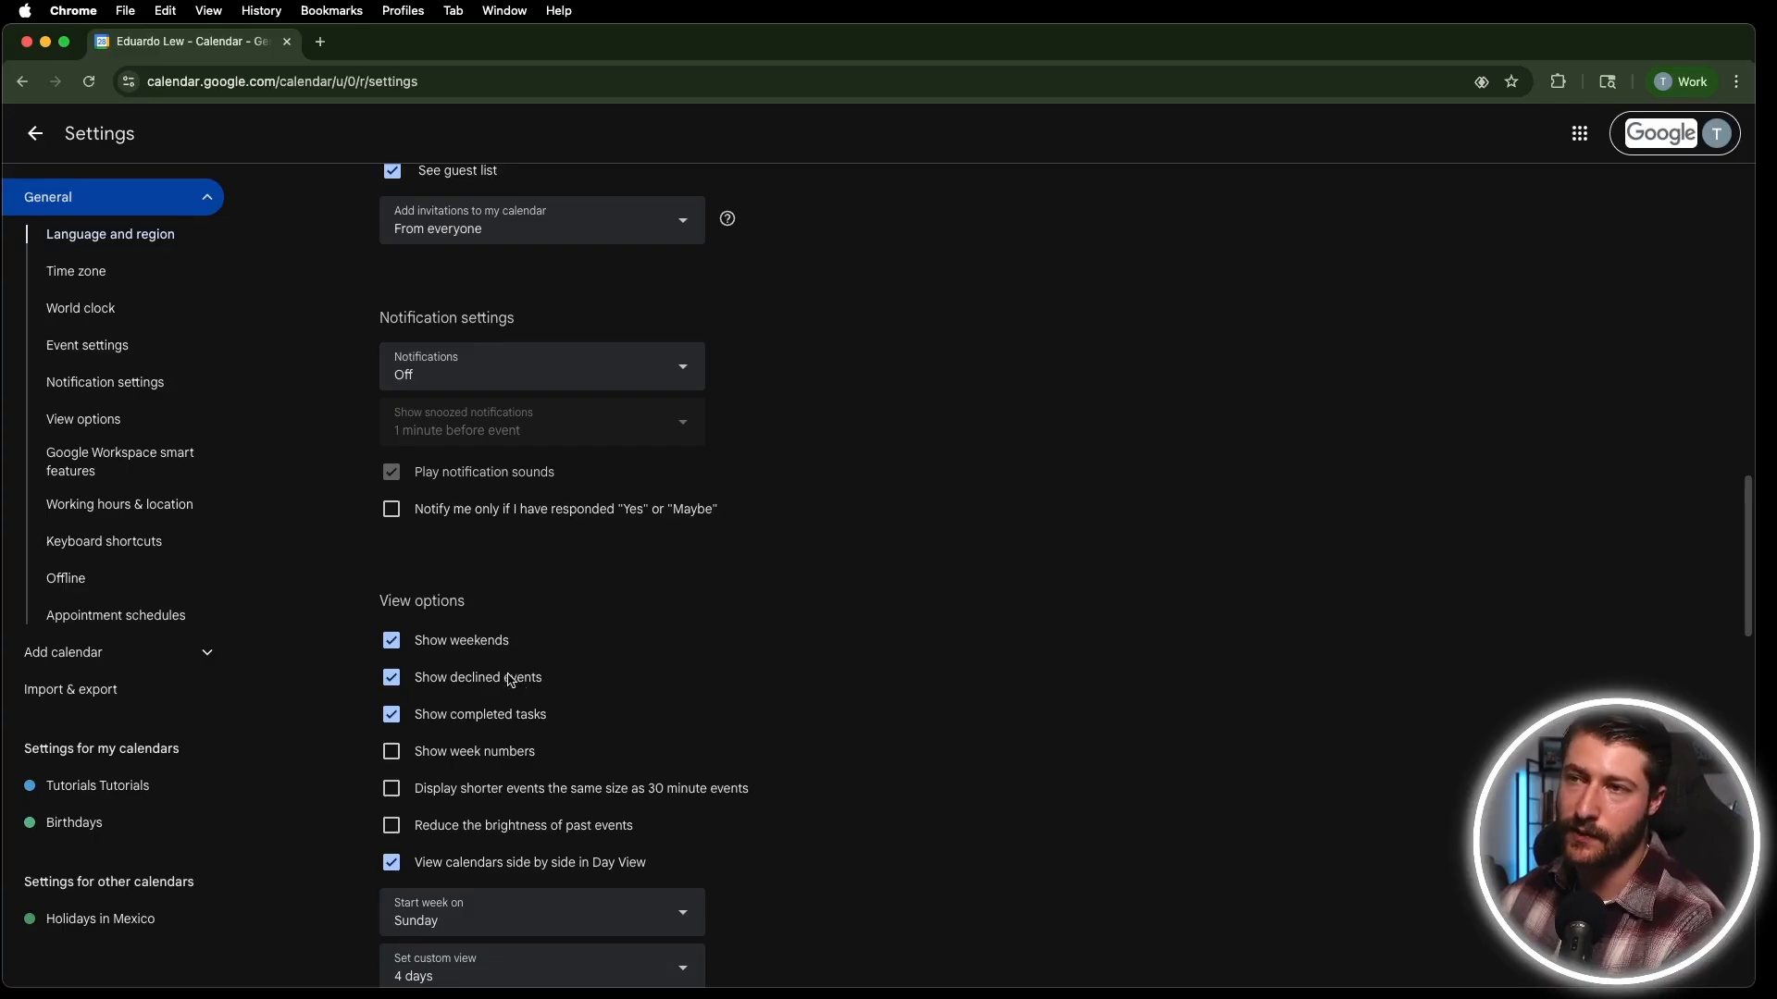
# Return to the week view and look over the Tasks entry in the list of calendars.
pyautogui.scroll(-1, 481, 682)
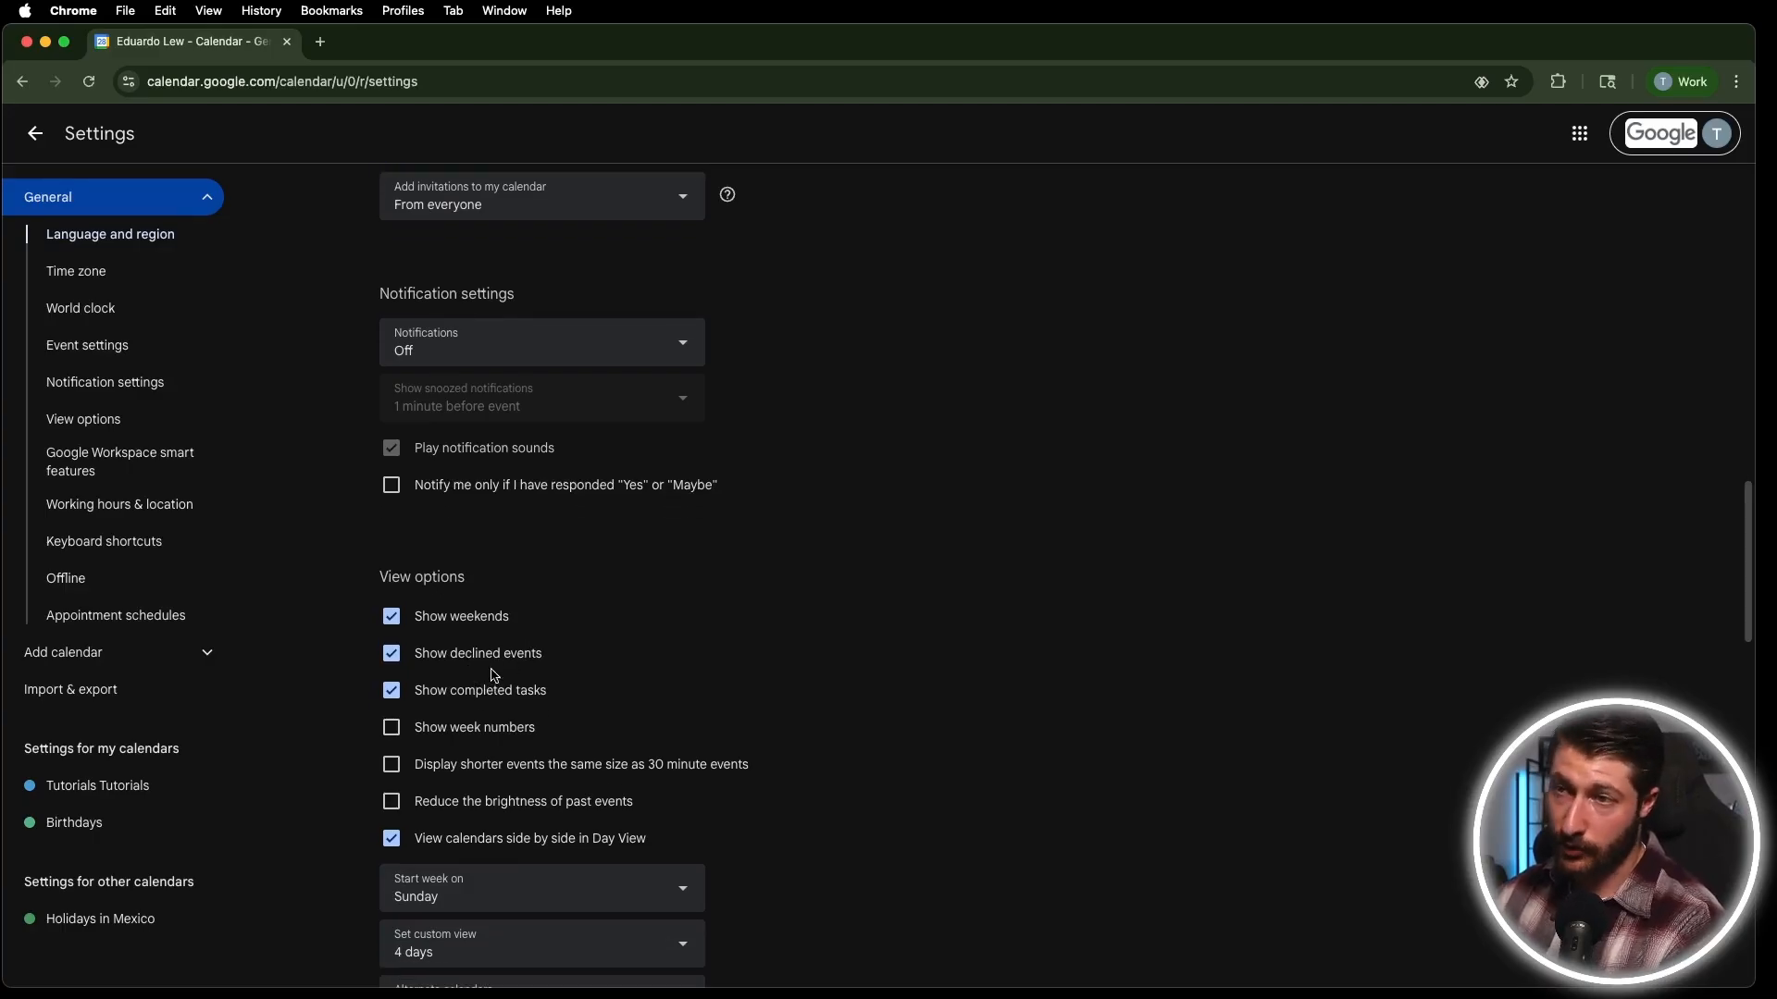
pyautogui.scroll(-2, 515, 629)
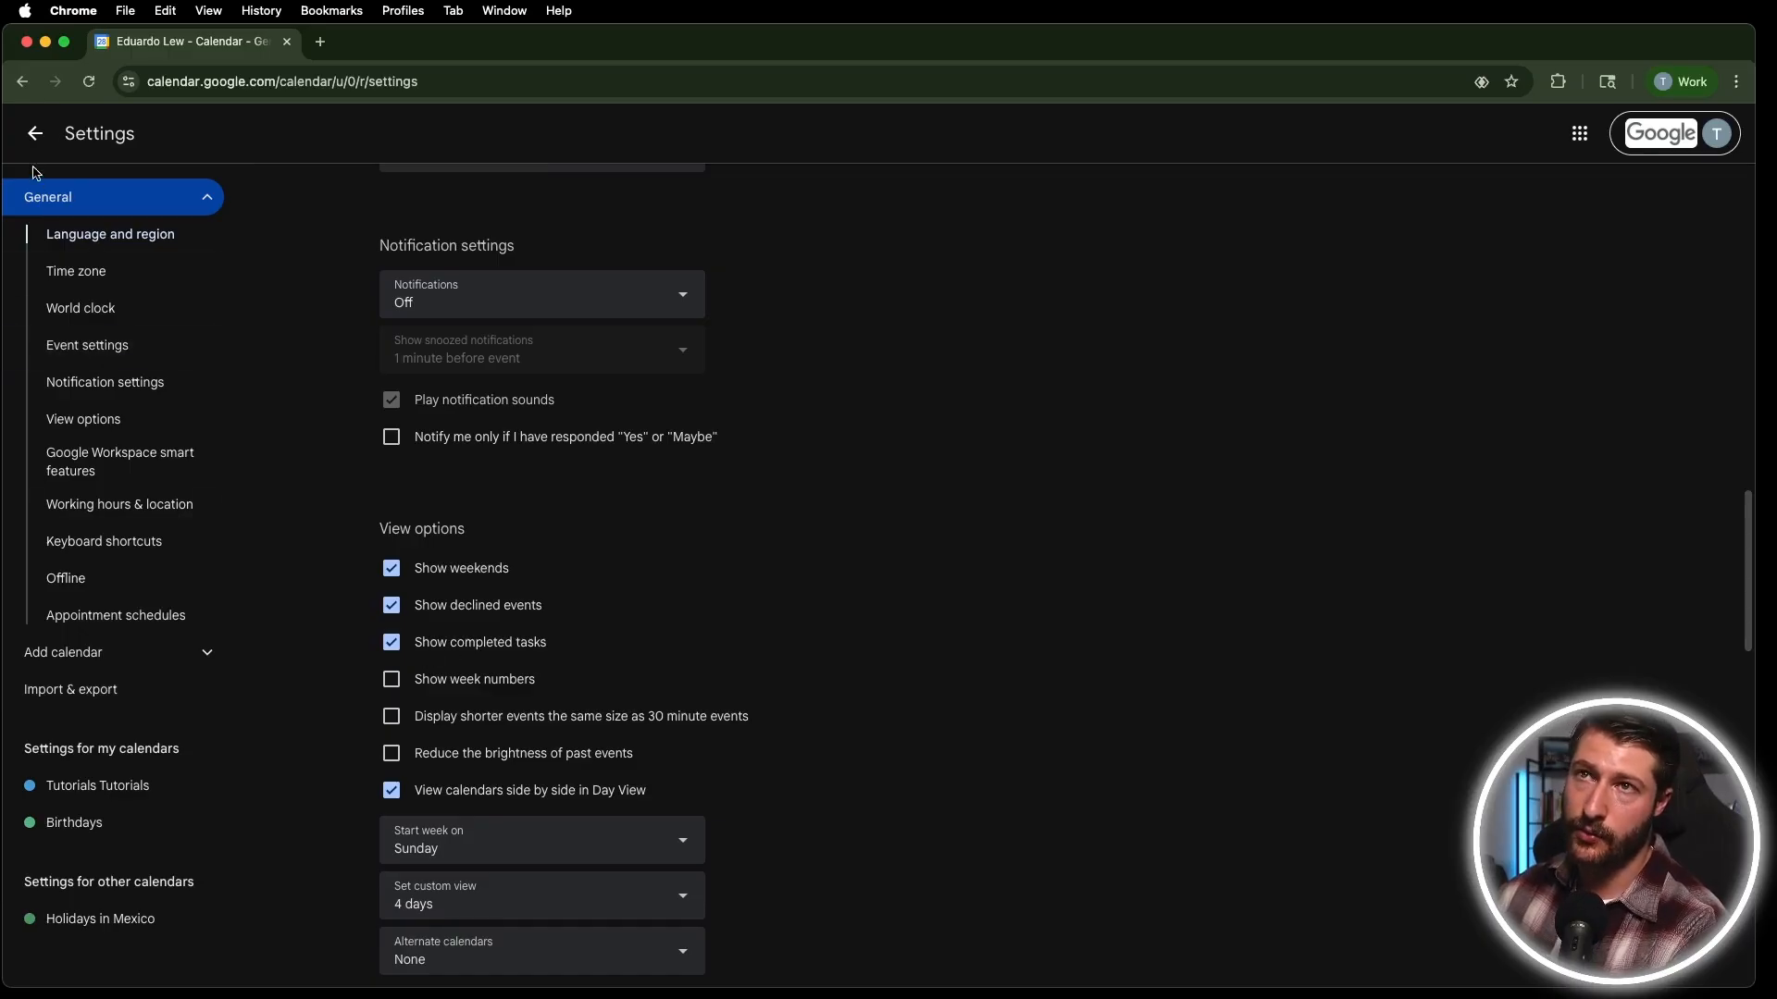
pyautogui.click(35, 134)
pyautogui.scroll(-3, 83, 833)
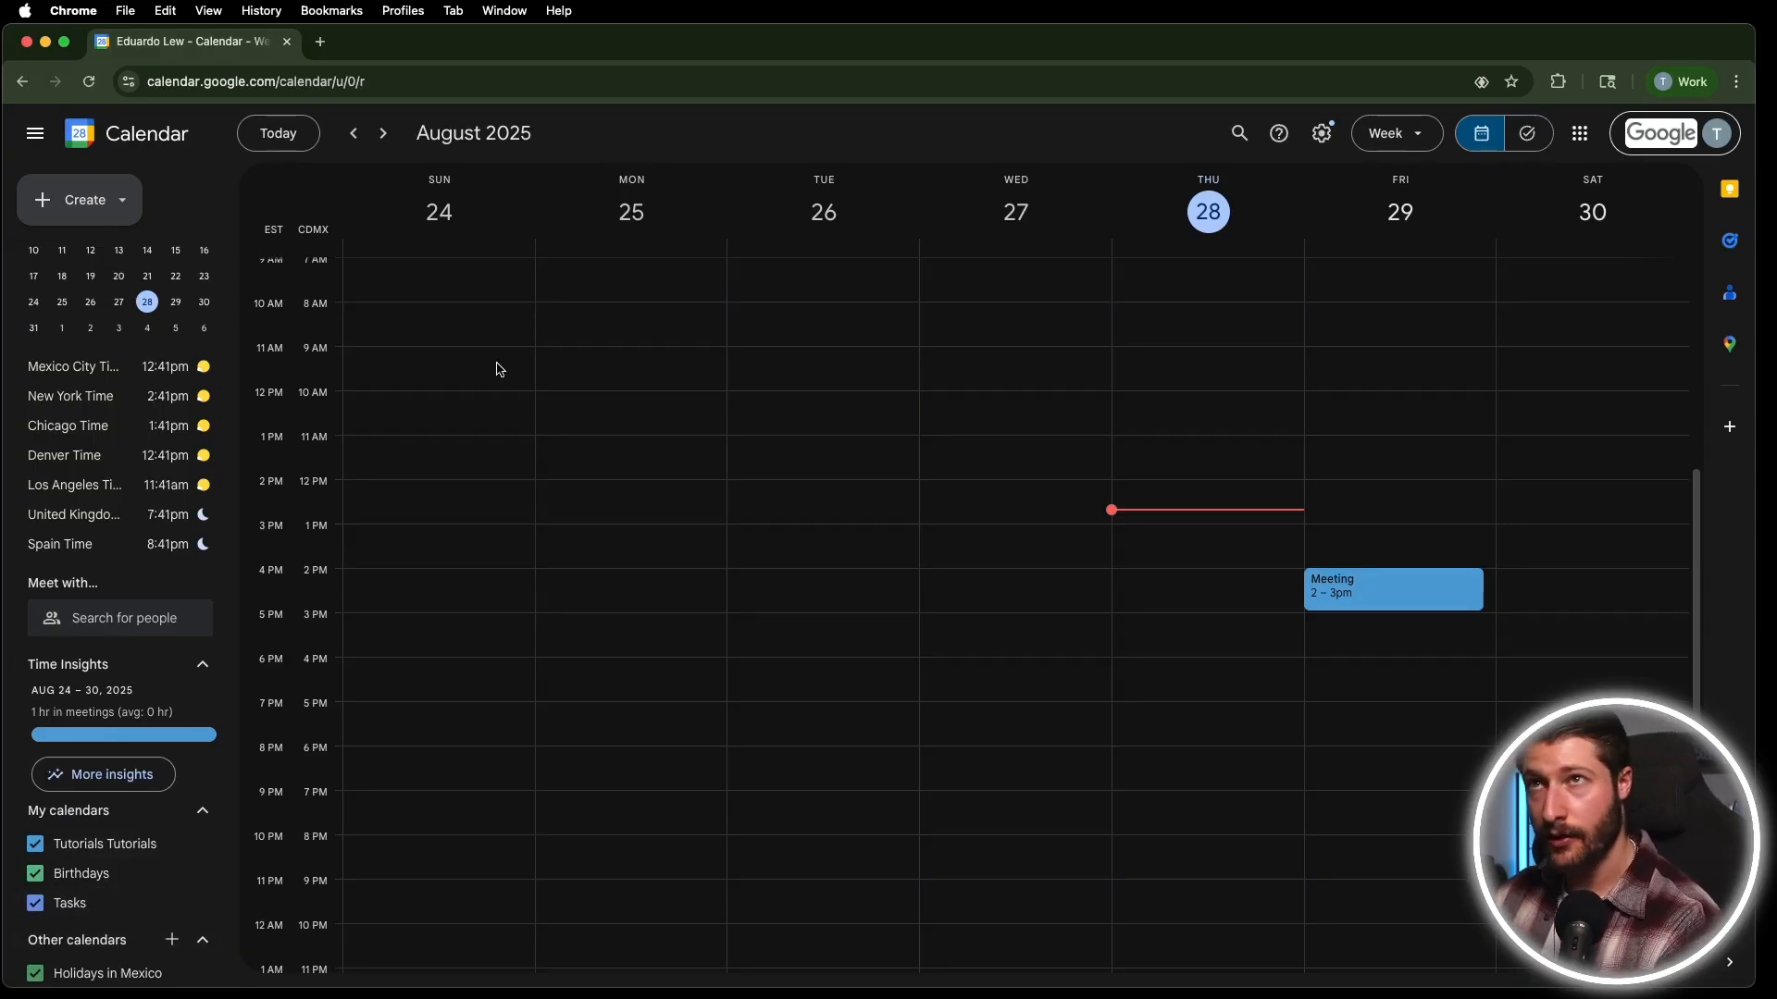
# In the settings' View options, turn off Show completed tasks and turn on Show week numbers, and return to the calendar.
pyautogui.click(1323, 137)
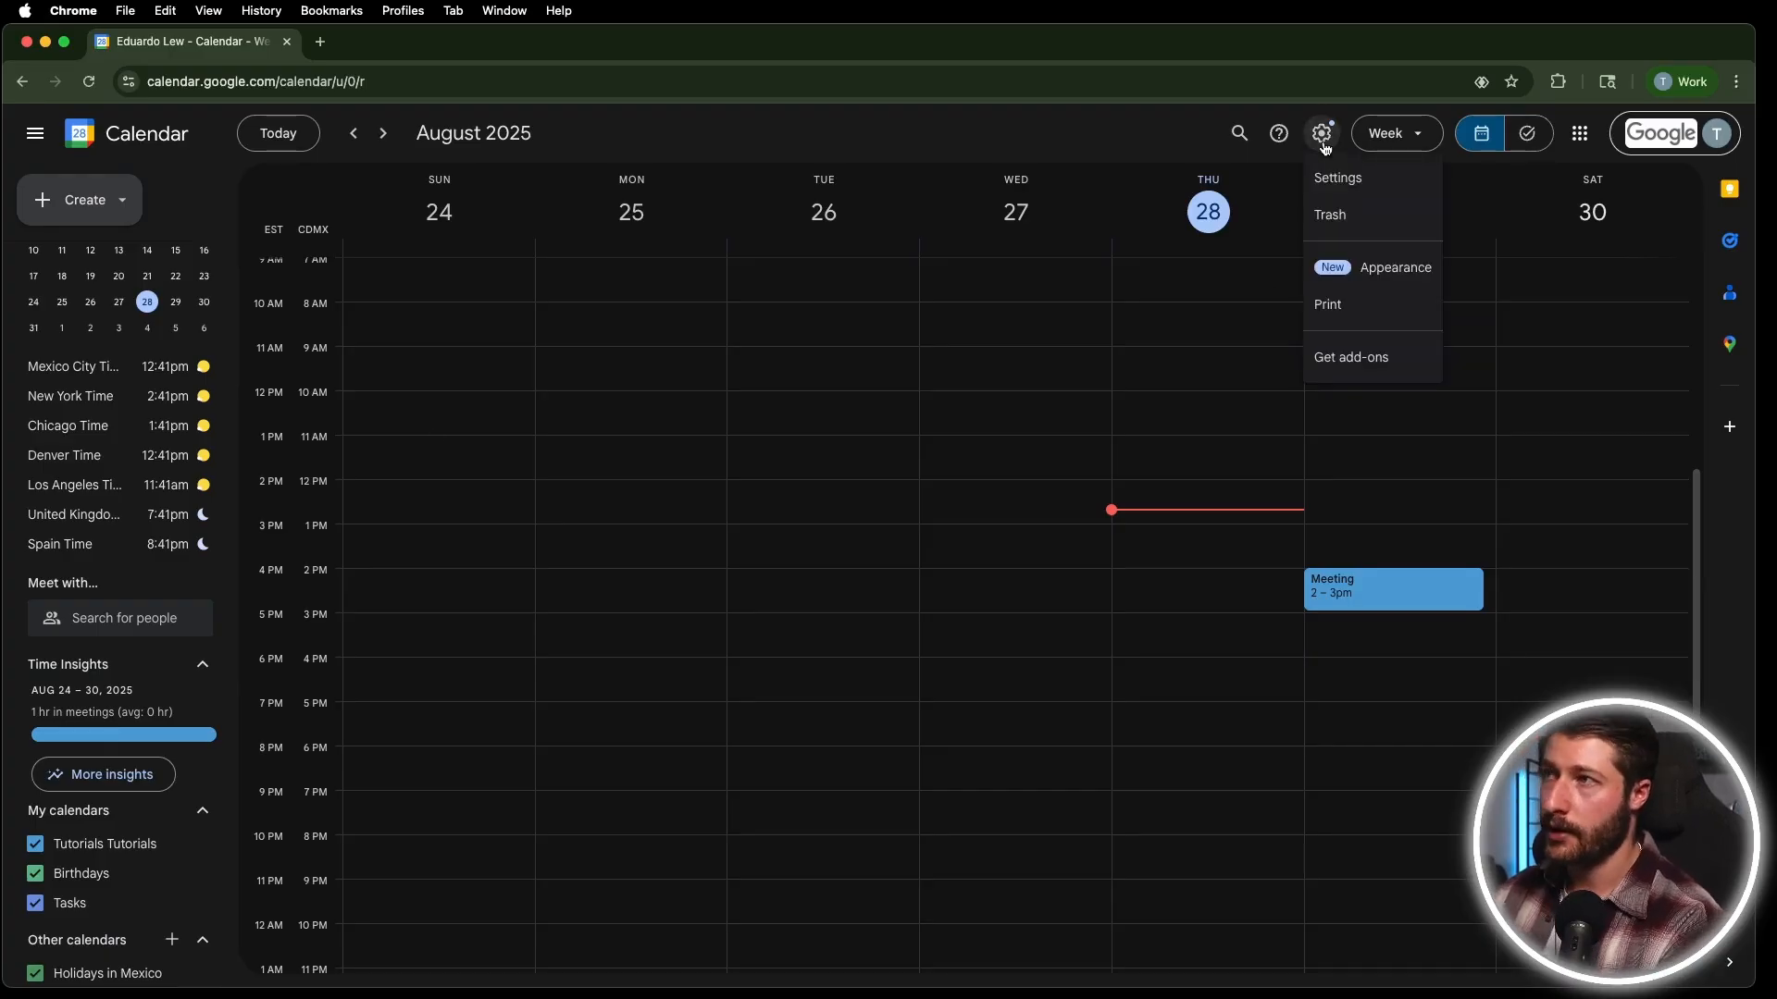
pyautogui.click(1357, 178)
pyautogui.scroll(-6, 848, 751)
pyautogui.scroll(-12, 842, 751)
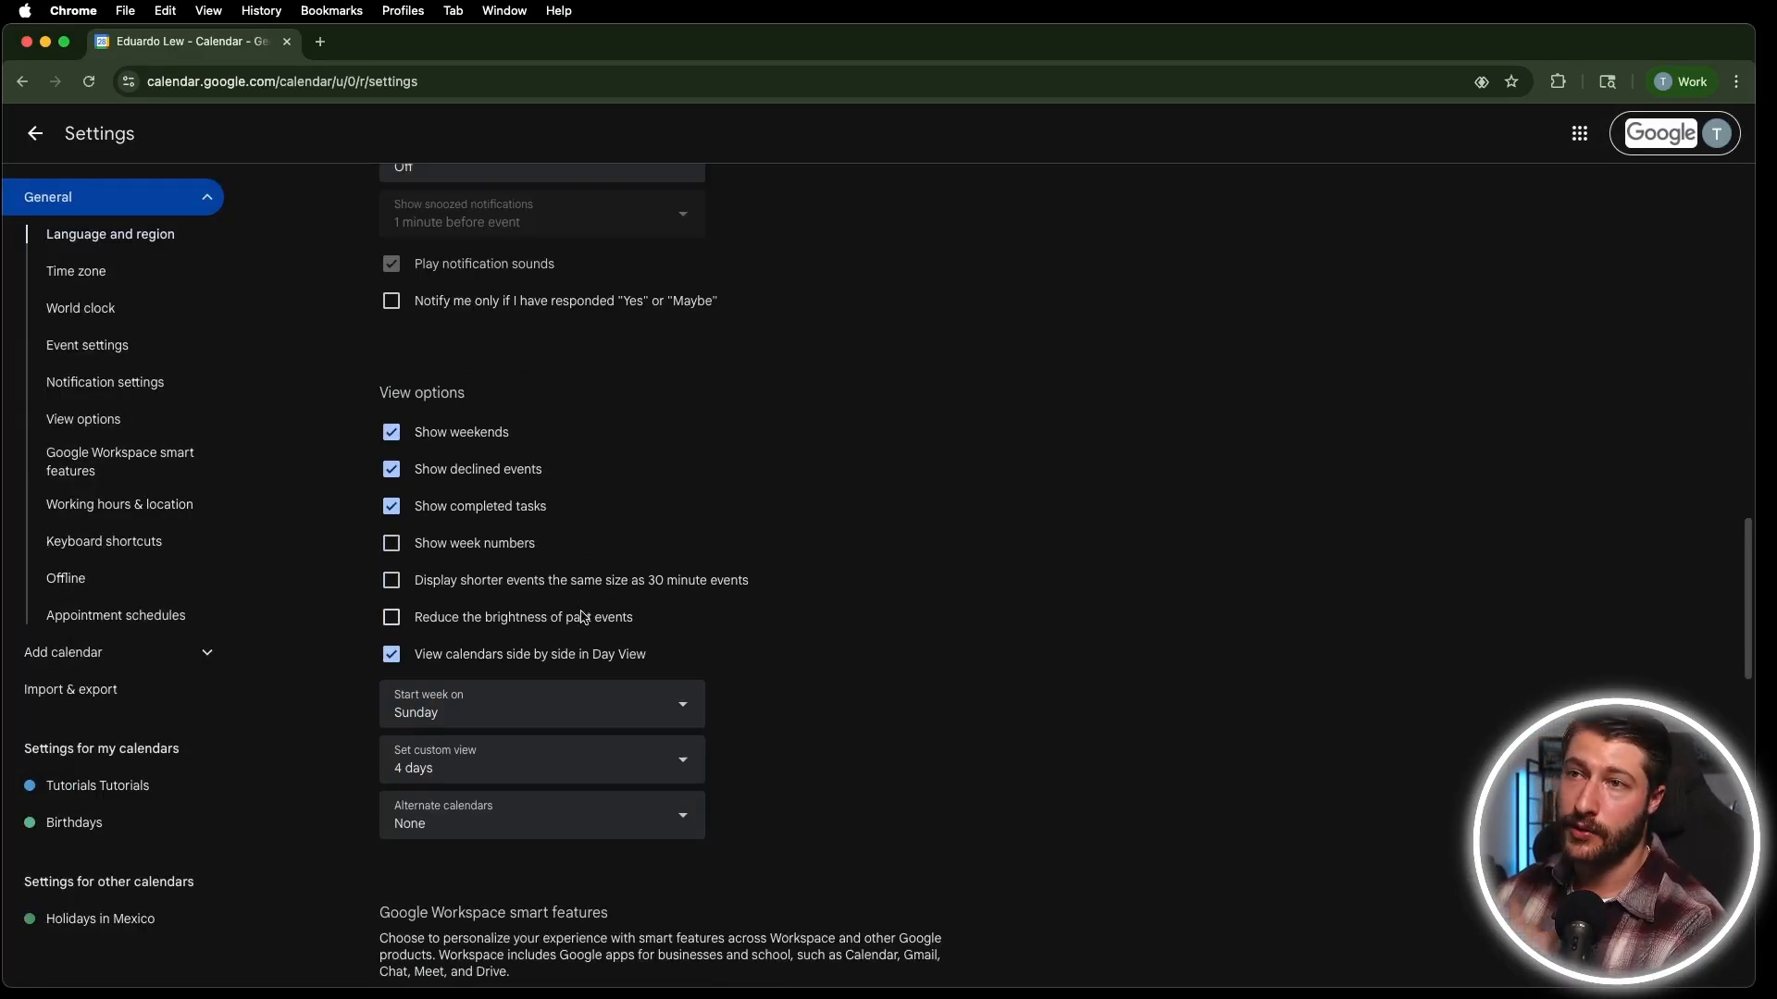
pyautogui.click(393, 507)
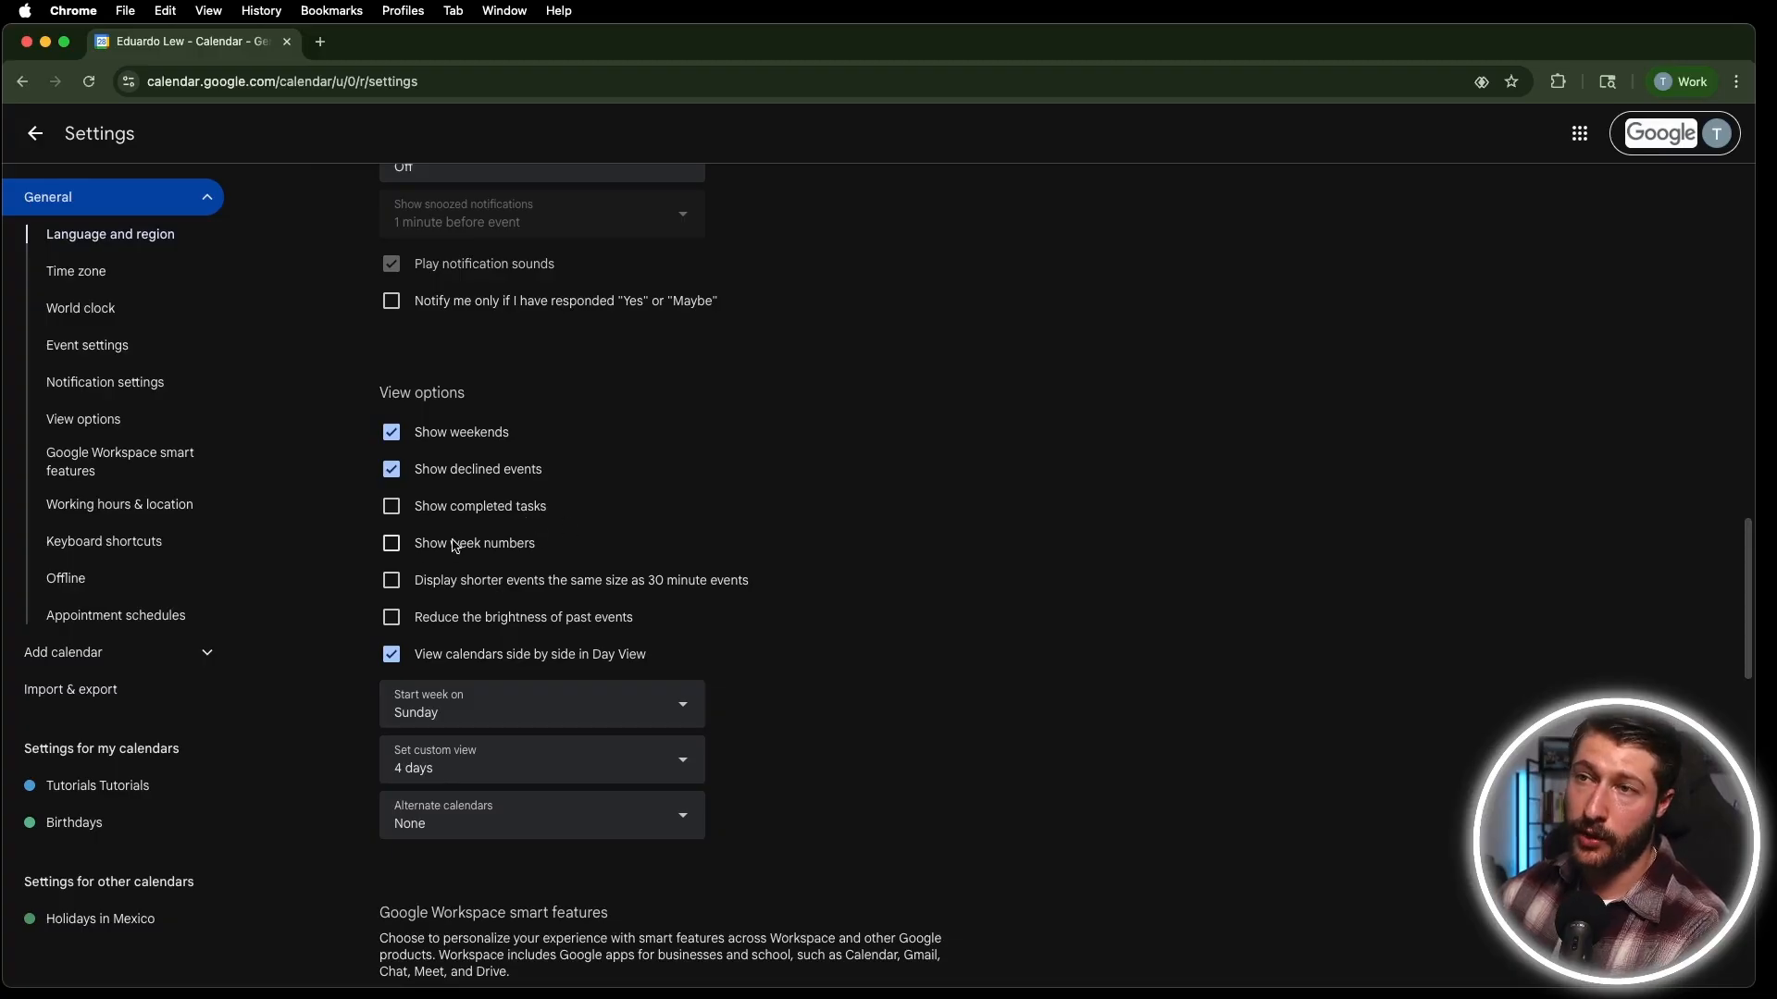
pyautogui.click(391, 546)
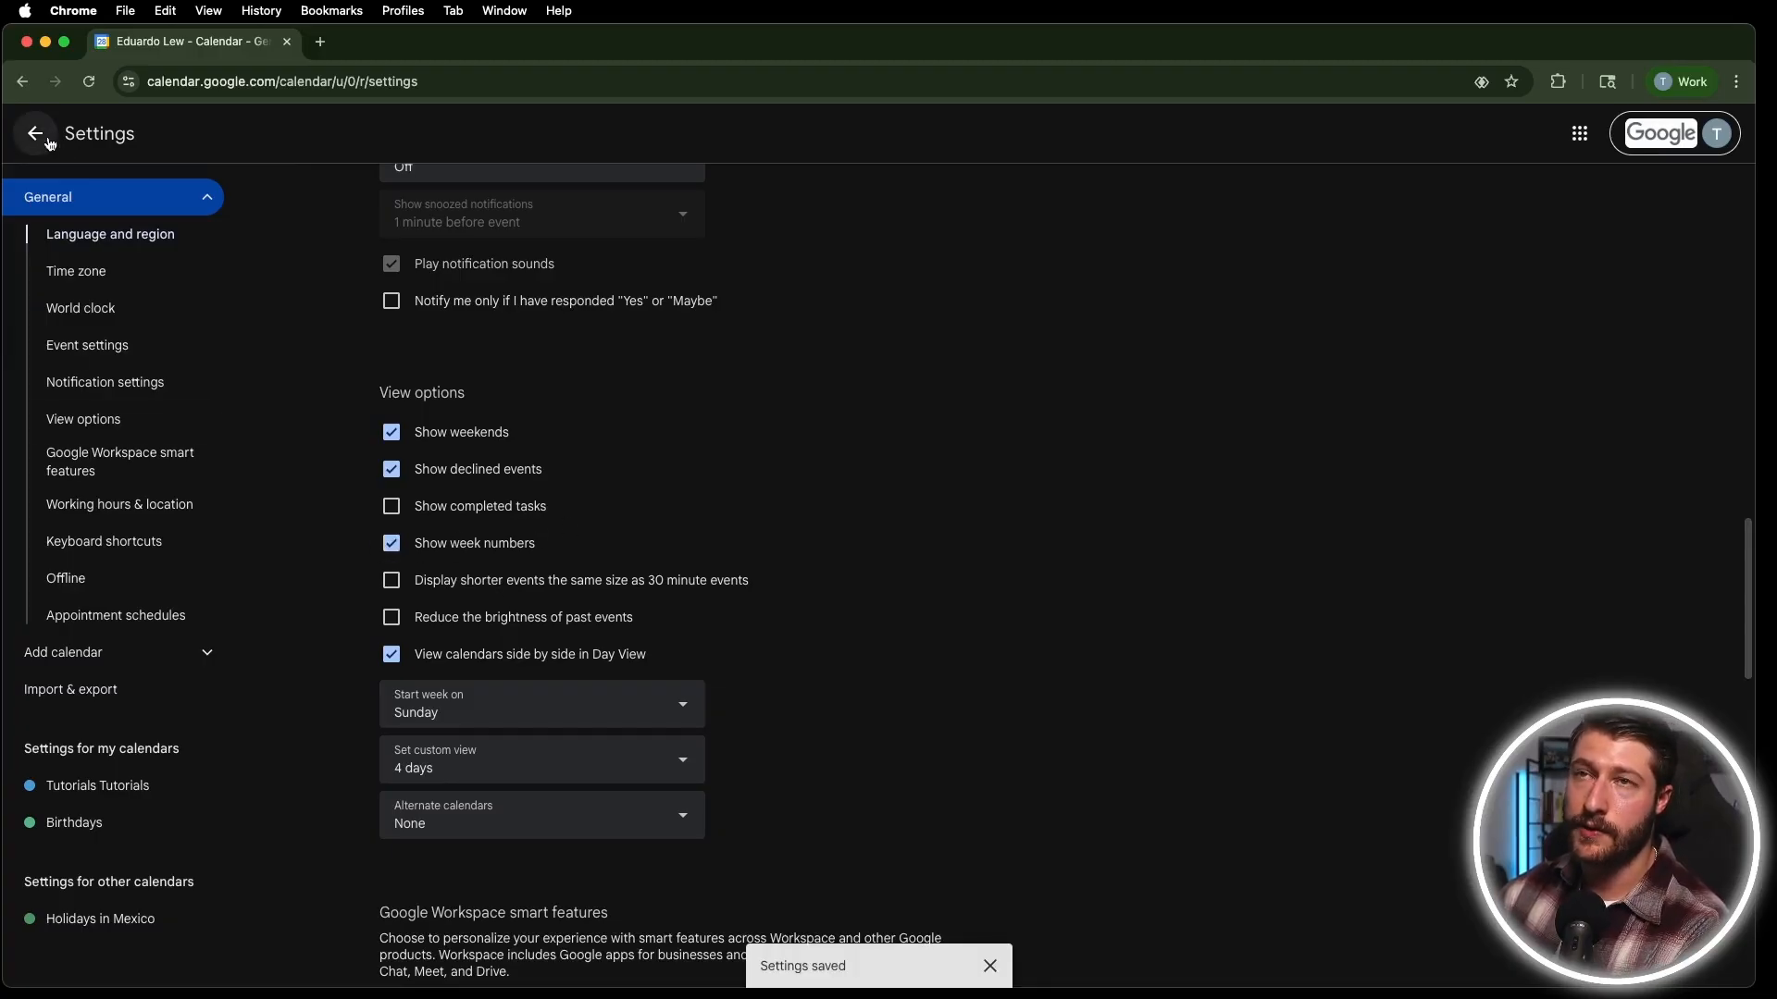
pyautogui.click(35, 134)
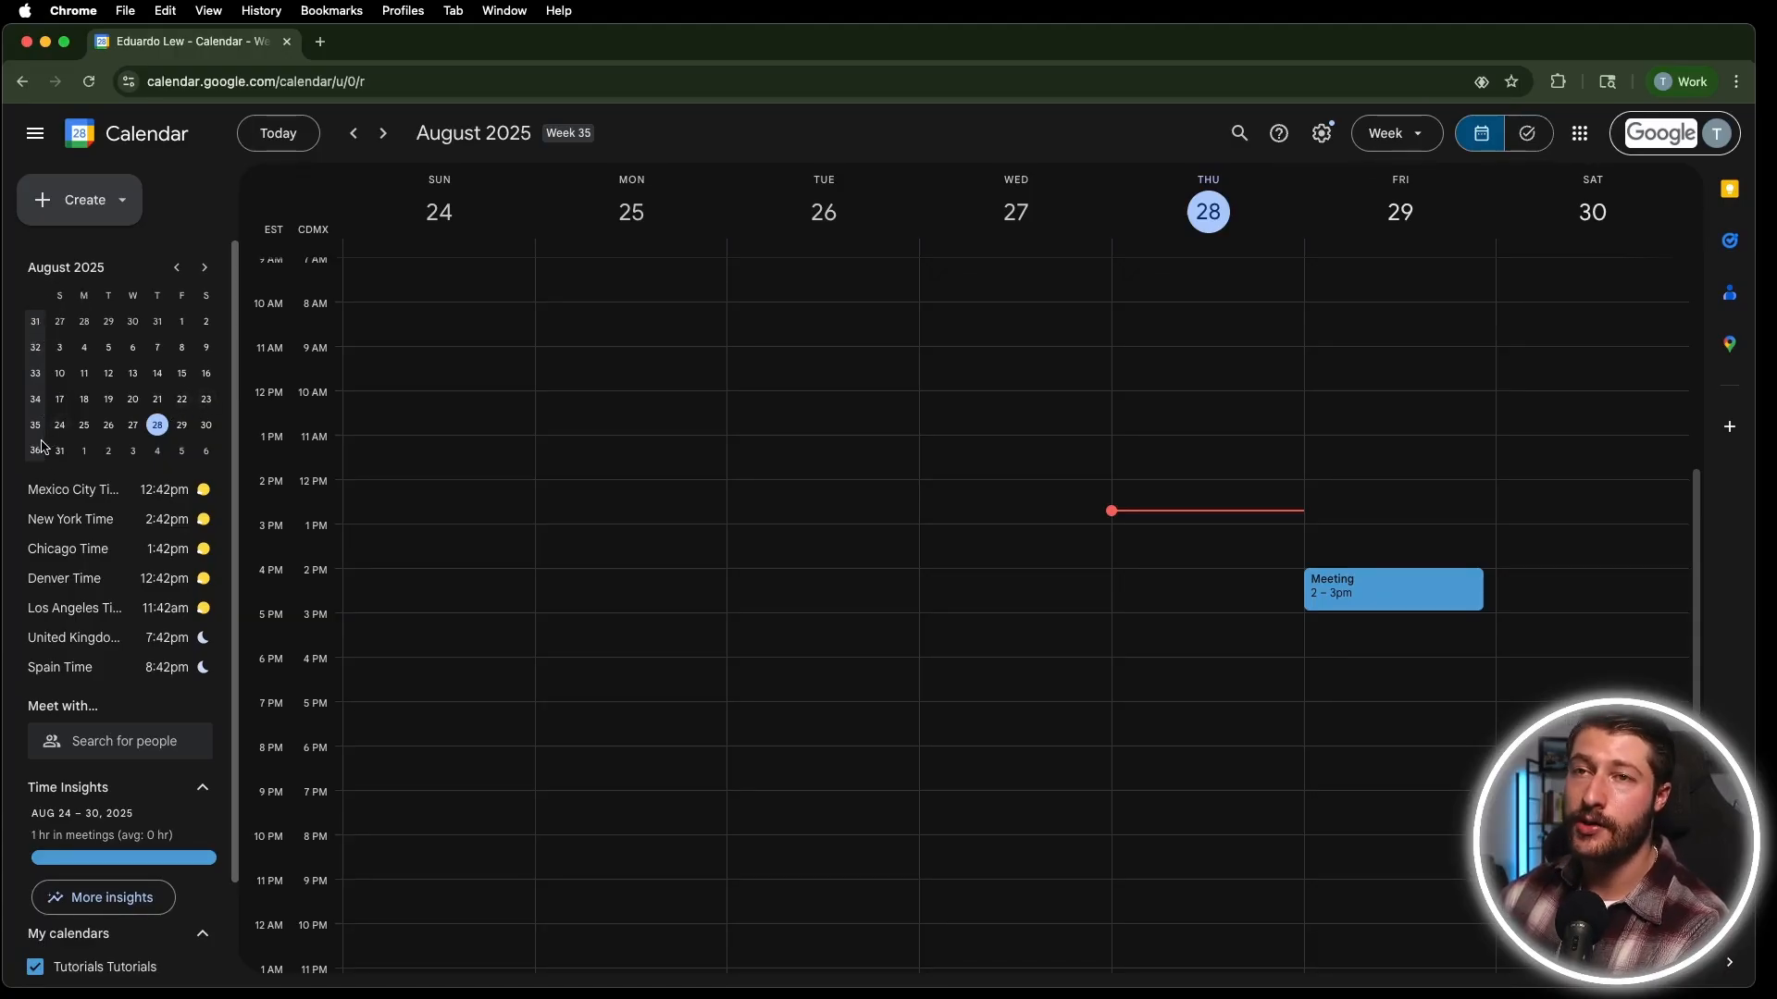
# Open the calendar settings, turn off Show week numbers in the View options, and return to the calendar.
pyautogui.click(1318, 146)
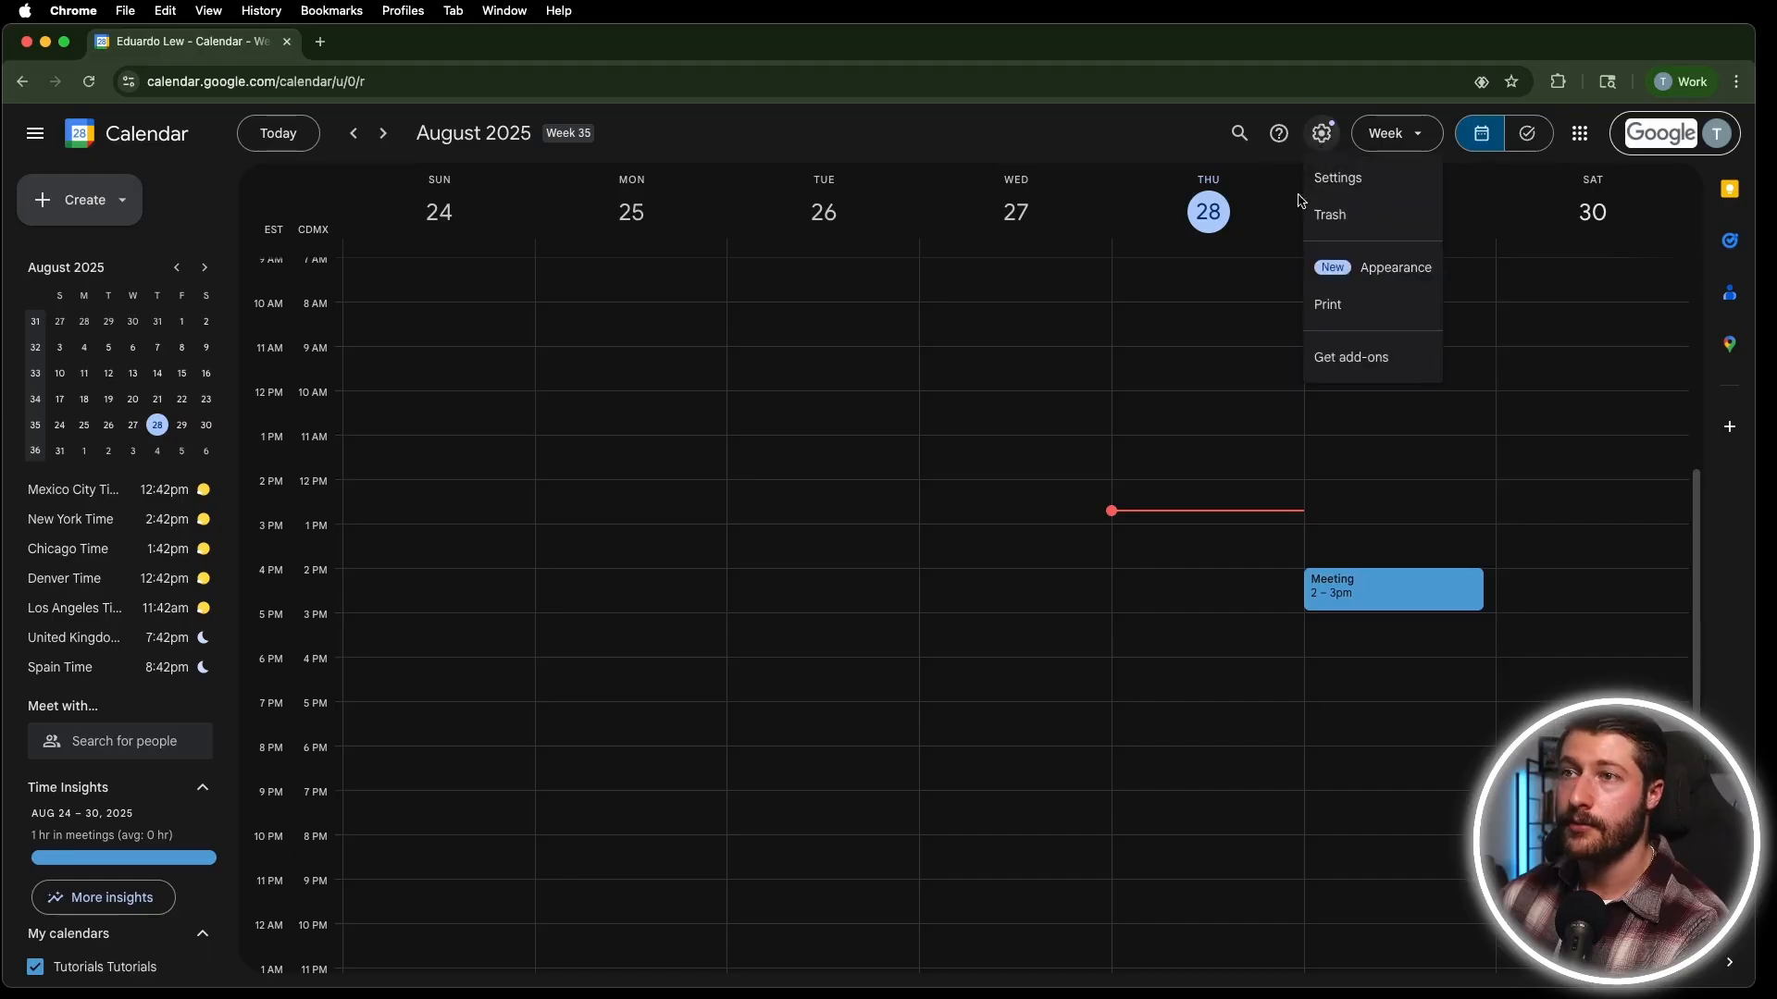
pyautogui.click(1391, 181)
pyautogui.scroll(-10, 481, 718)
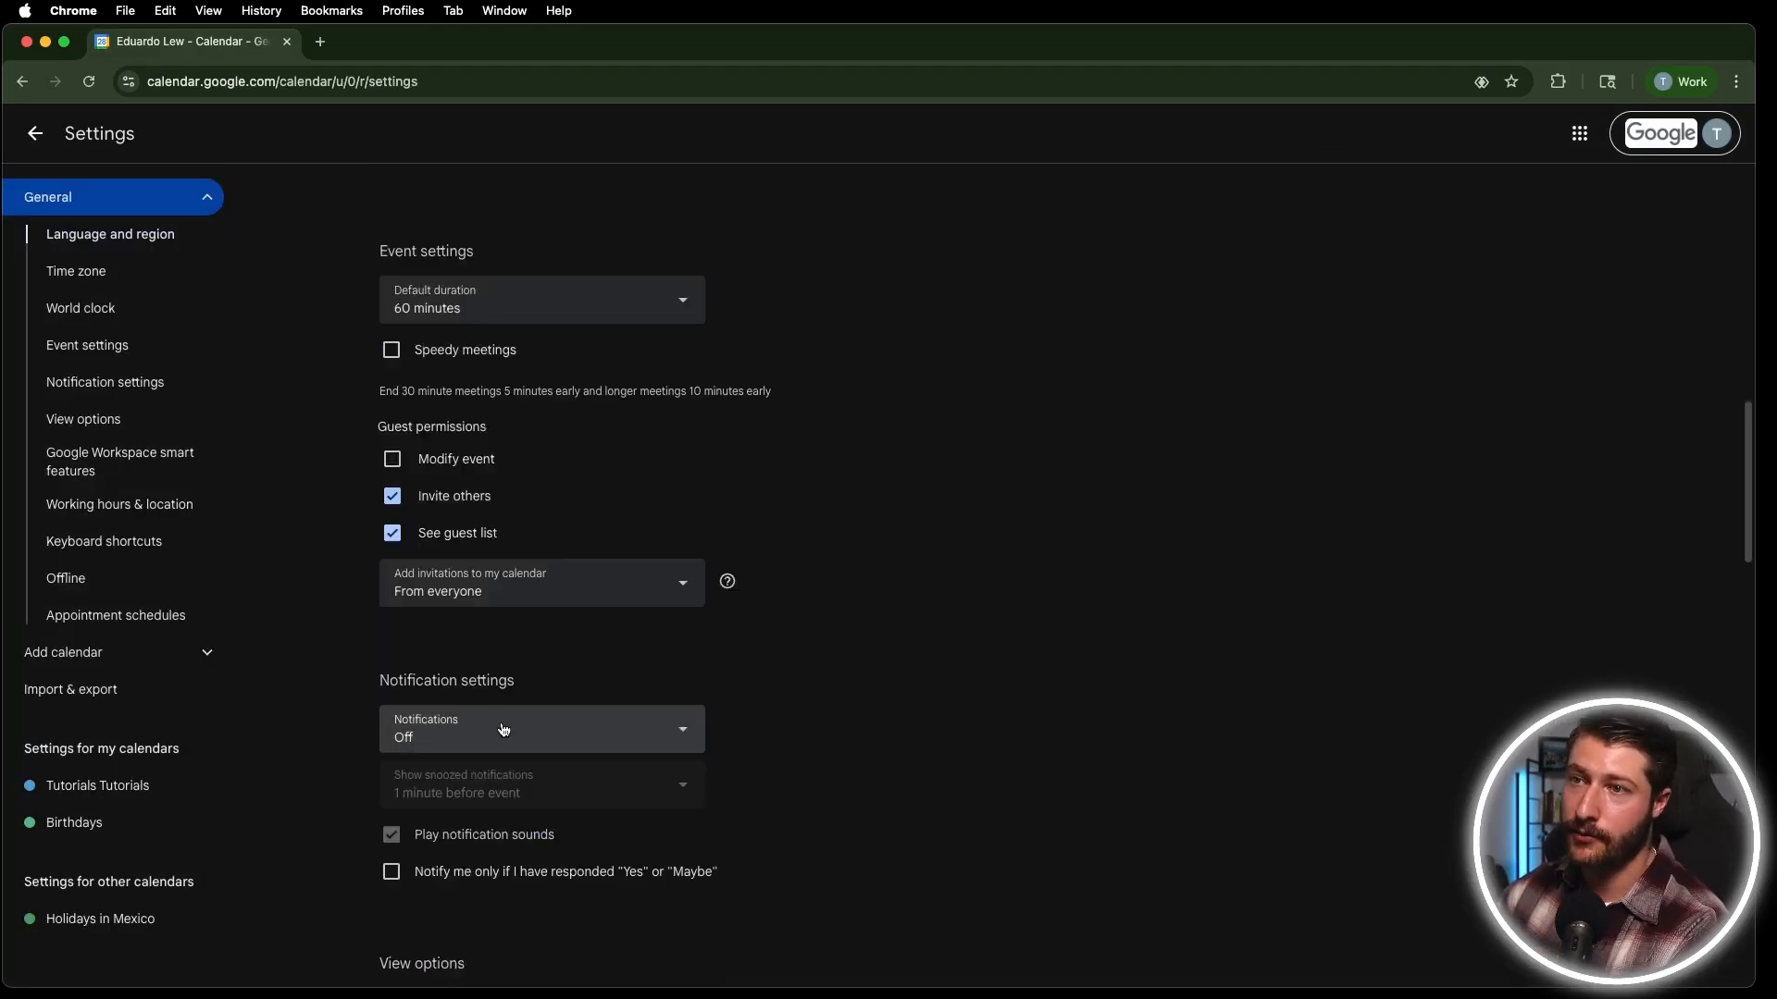
pyautogui.scroll(-1, 560, 682)
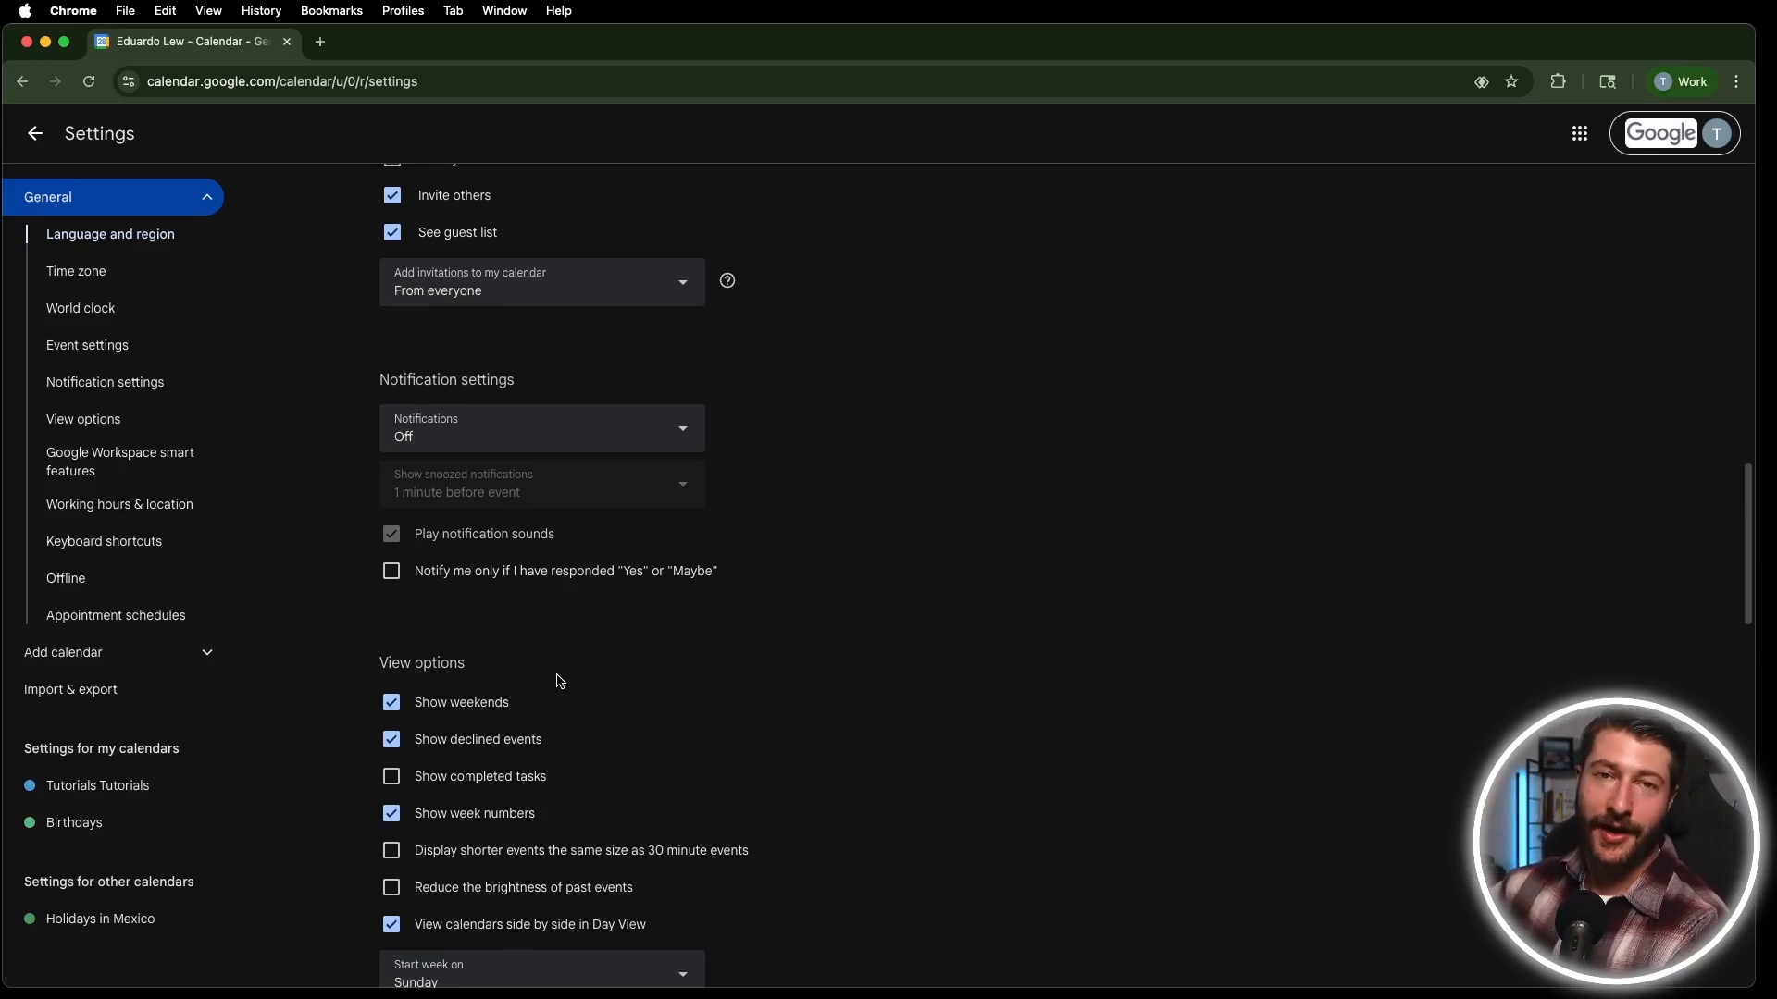
pyautogui.click(391, 813)
pyautogui.click(37, 136)
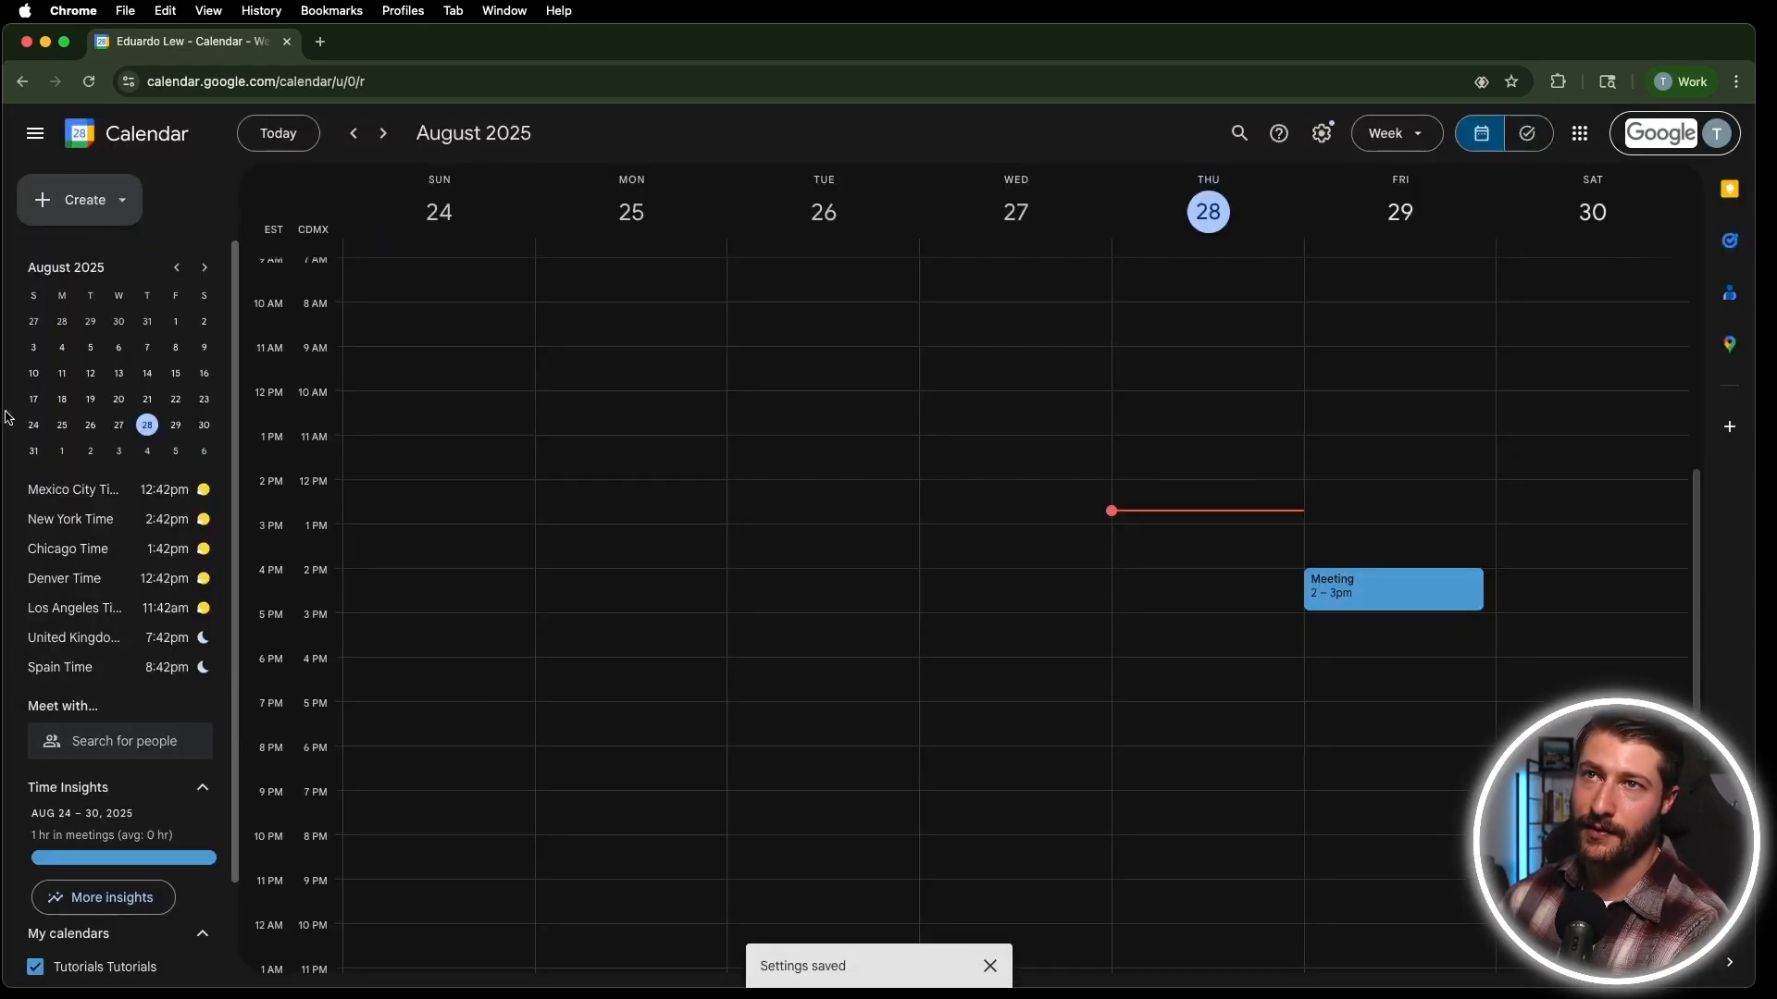
# In the settings' View options, turn Show week numbers back on and switch Reduce the brightness of past events on and off.
pyautogui.click(1322, 134)
pyautogui.click(1371, 198)
pyautogui.scroll(-15, 580, 733)
pyautogui.click(468, 450)
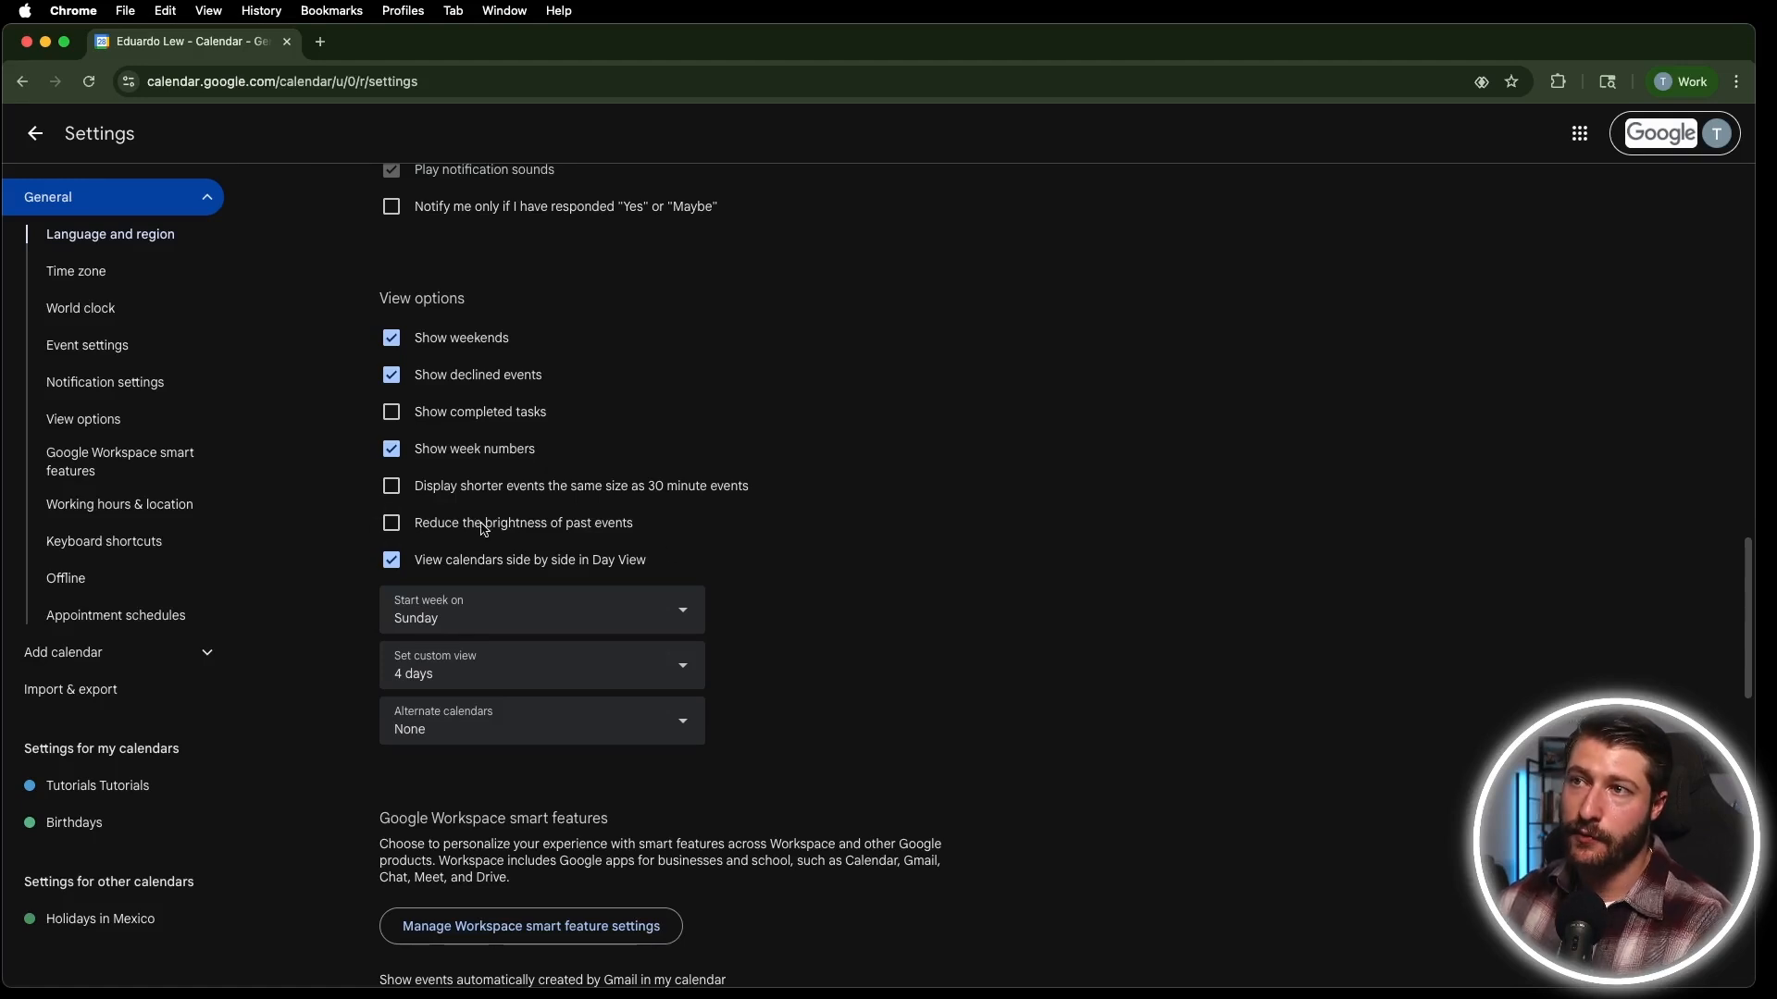
pyautogui.click(392, 524)
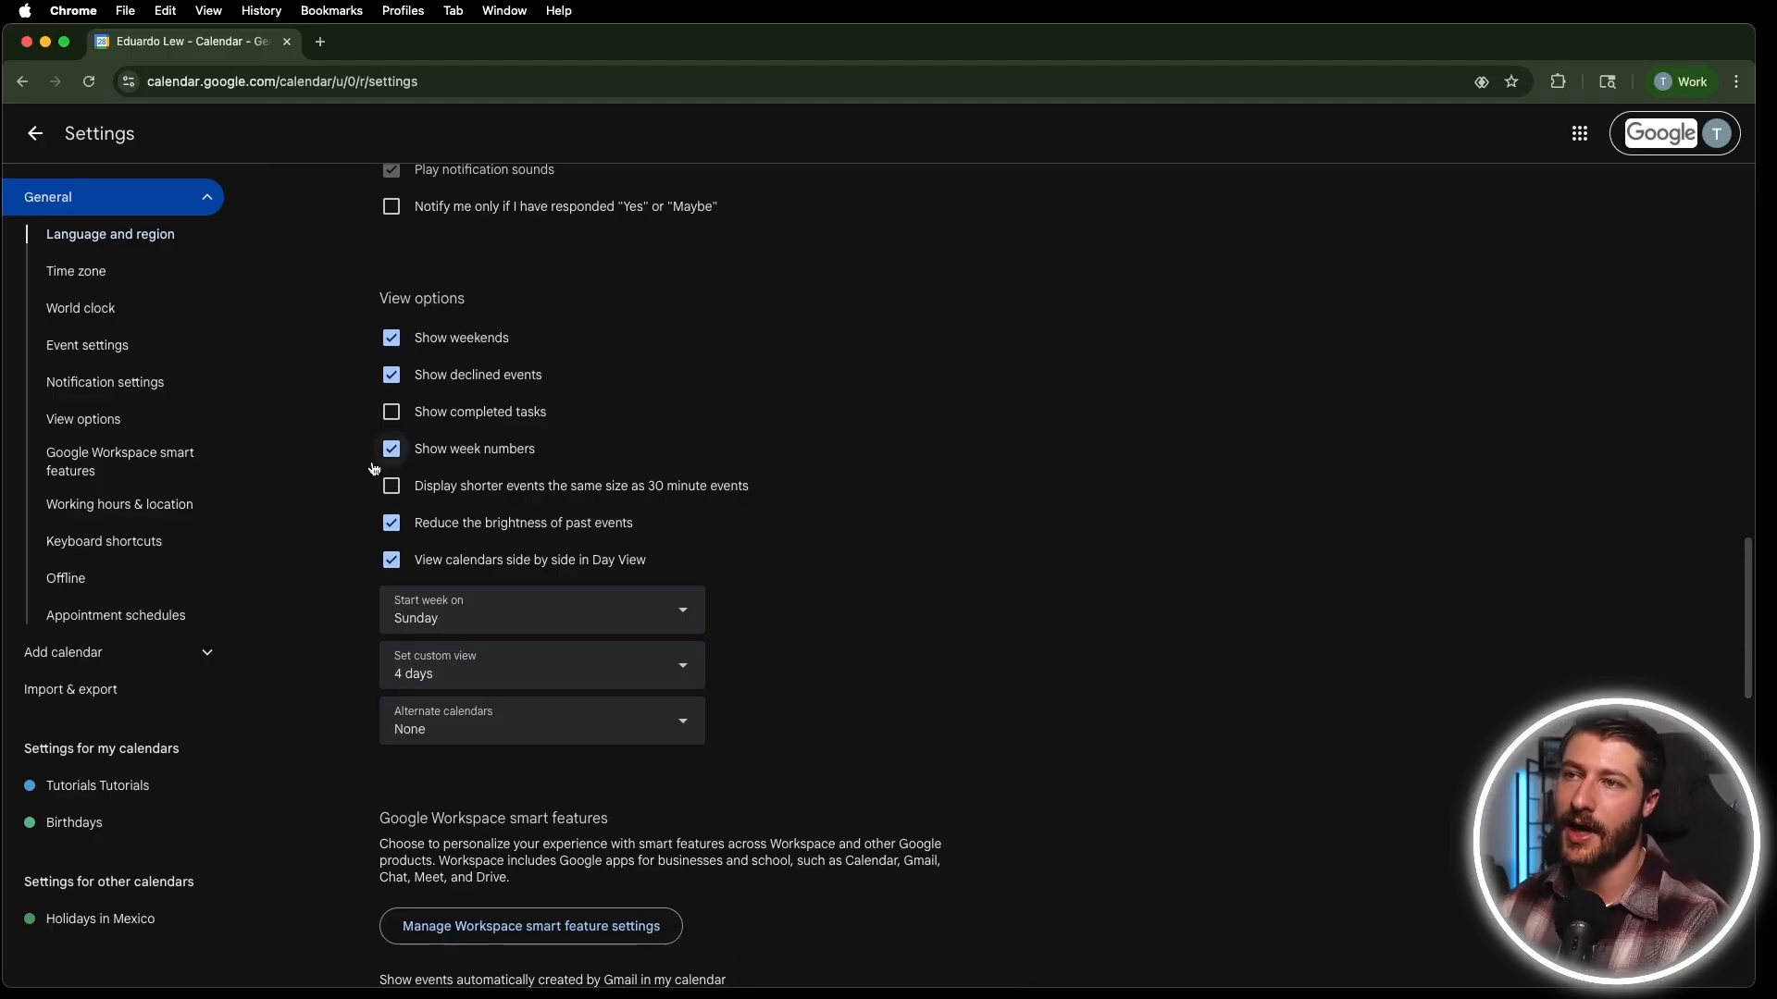
pyautogui.click(392, 524)
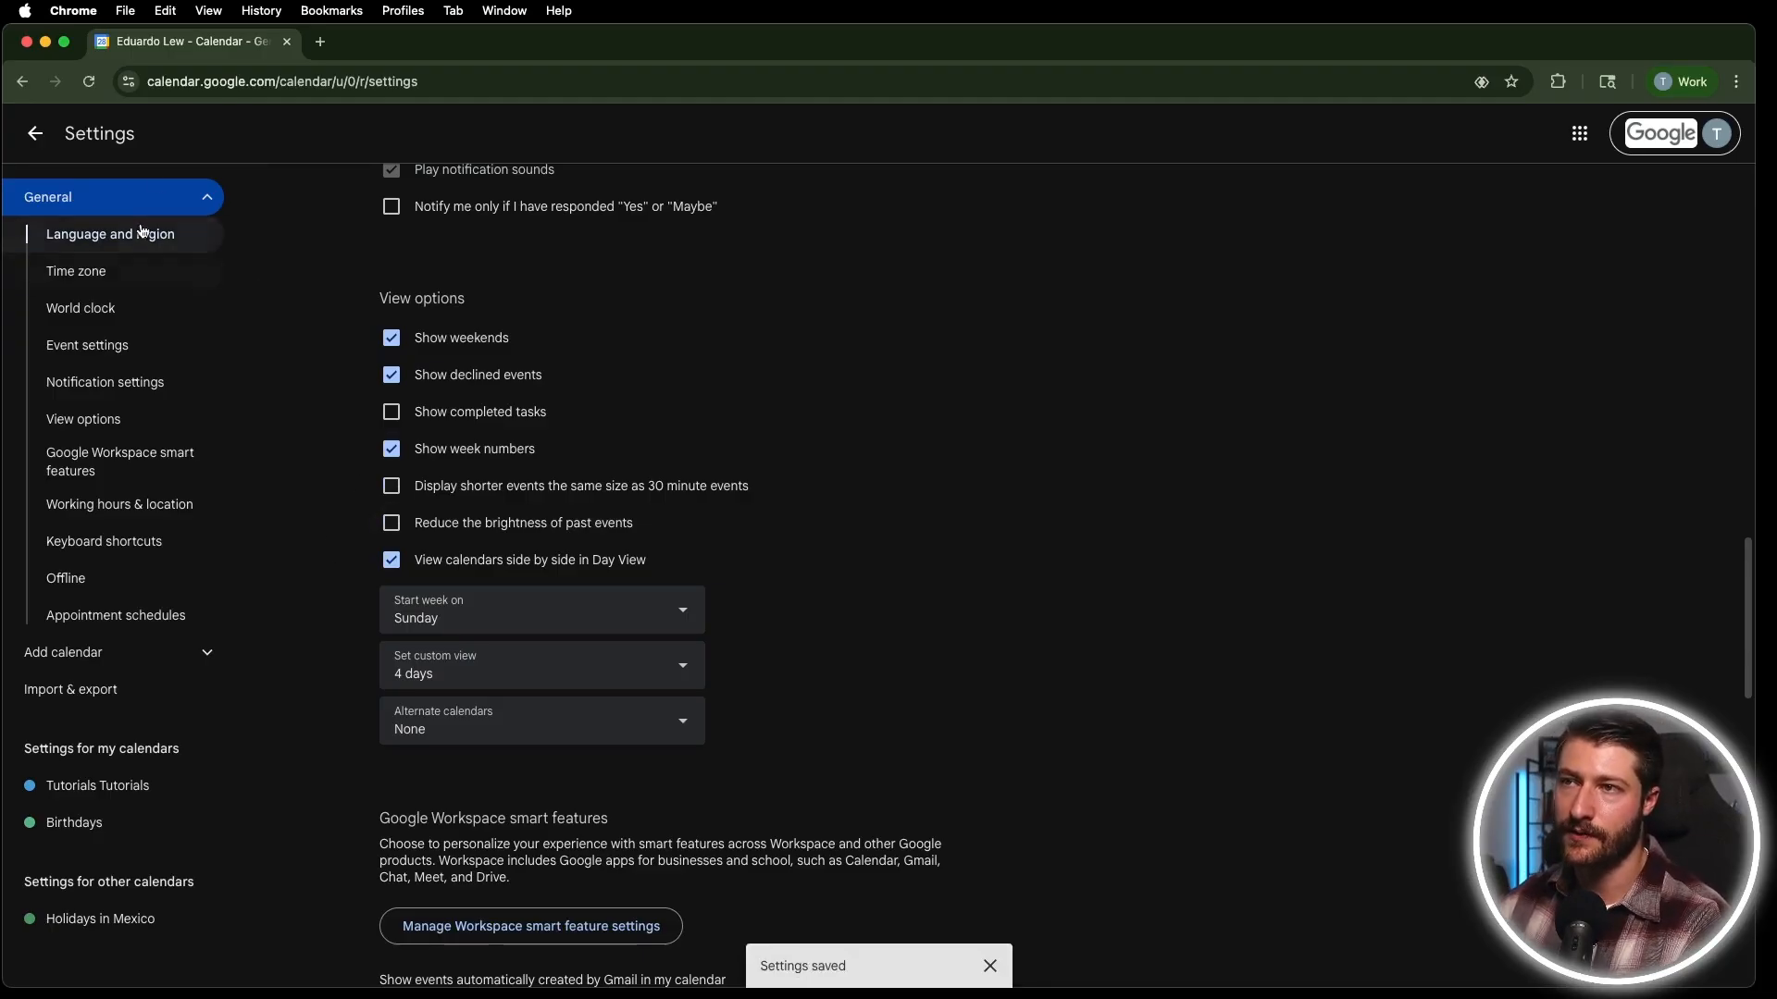
# Return to the week view and save two untitled events: Monday, August 25, 12–1pm and Tuesday, August 26, 10:15–11:15am.
pyautogui.click(34, 134)
pyautogui.click(551, 496)
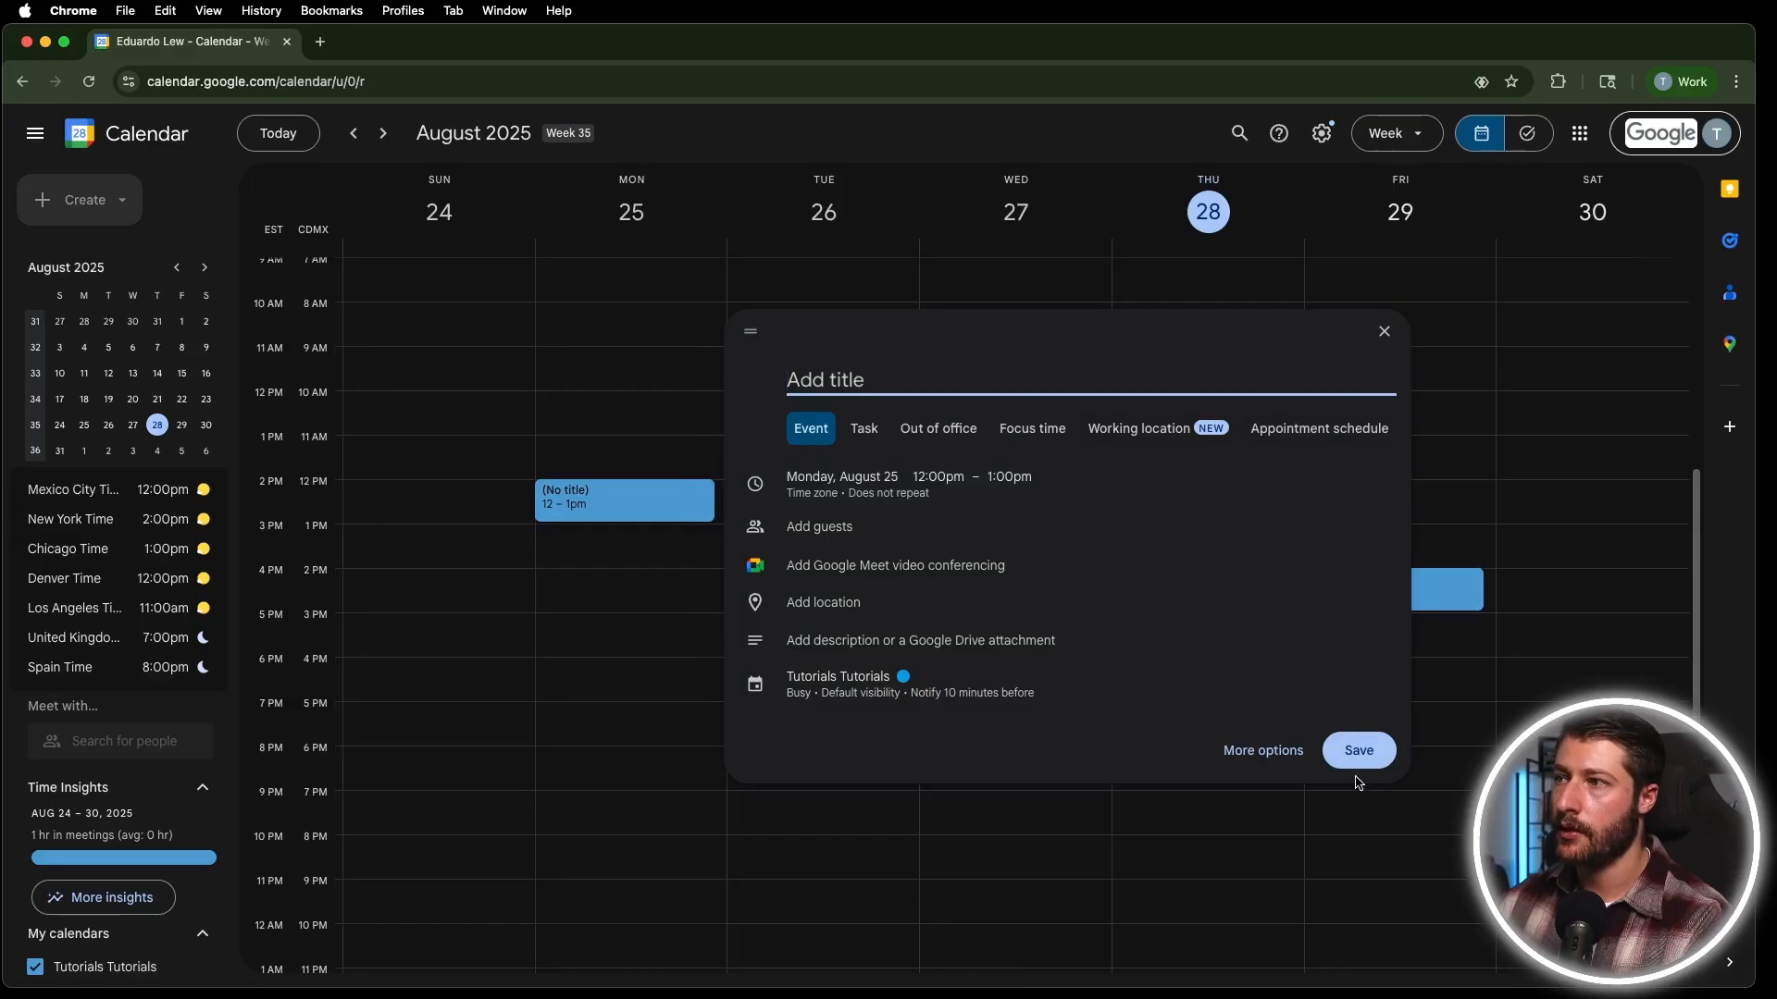
pyautogui.click(1356, 748)
pyautogui.click(849, 430)
pyautogui.click(1547, 746)
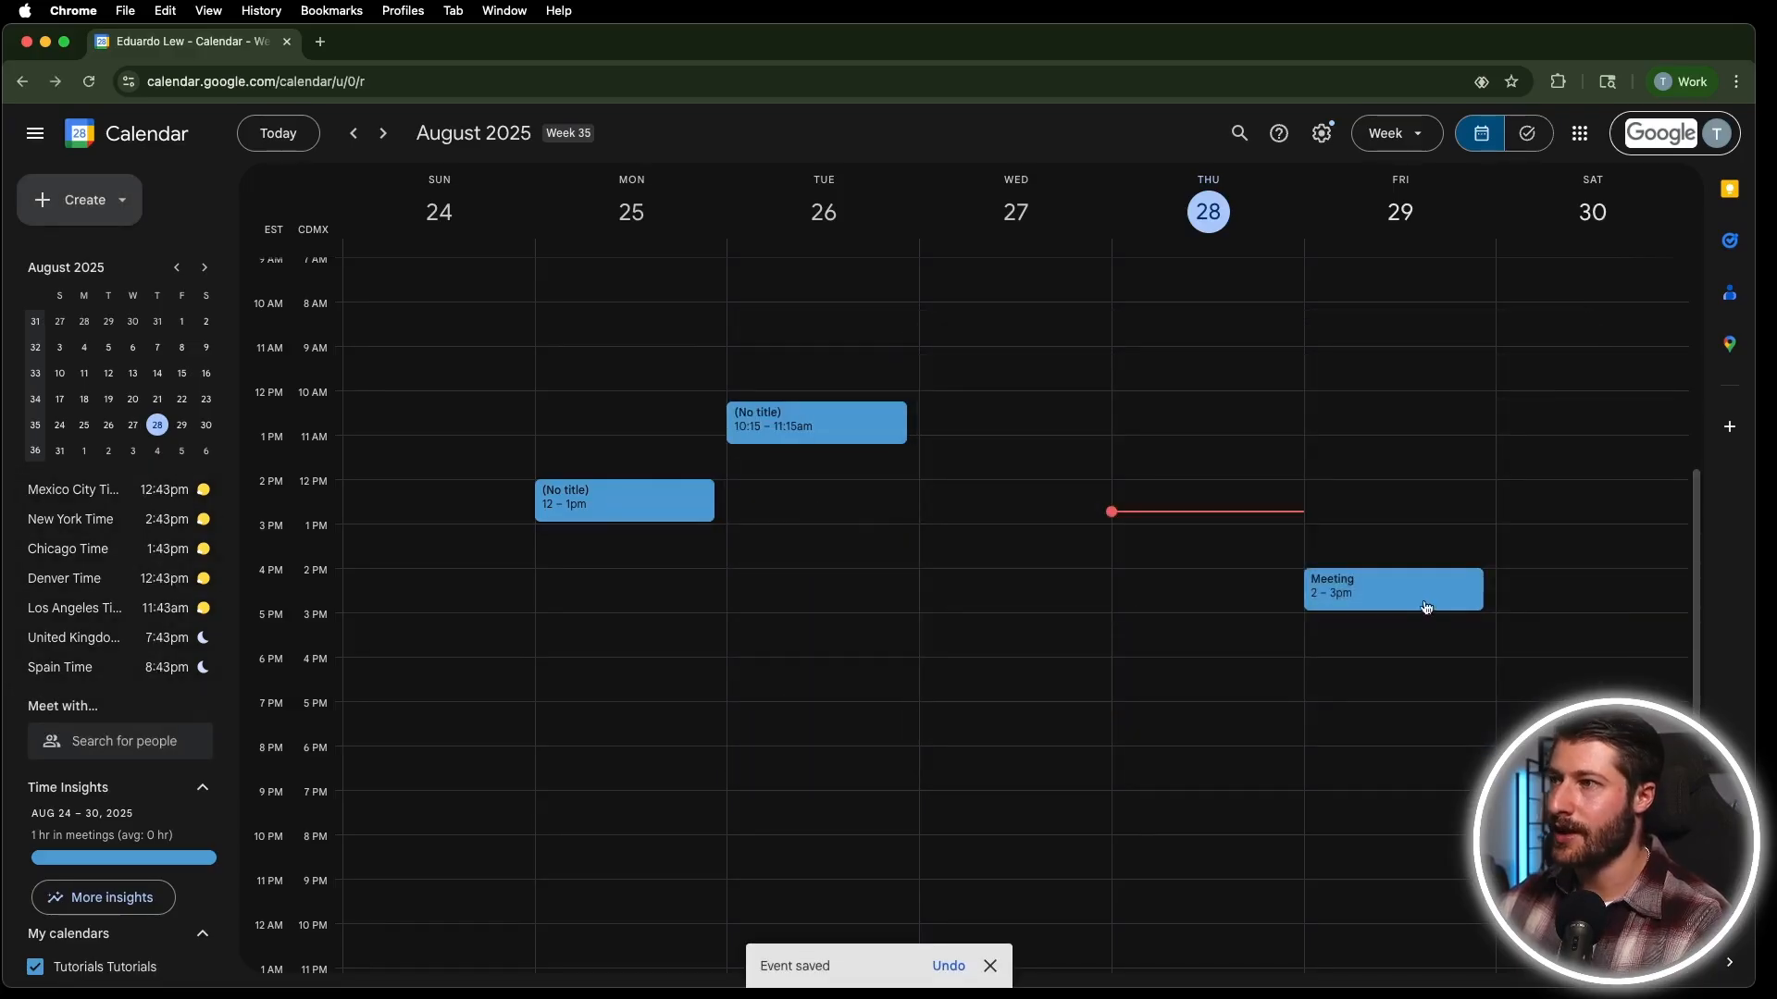
# Turn on Reduce the brightness of past events in the settings' View options and return to the calendar.
pyautogui.click(1322, 133)
pyautogui.click(1367, 193)
pyautogui.scroll(-10, 694, 515)
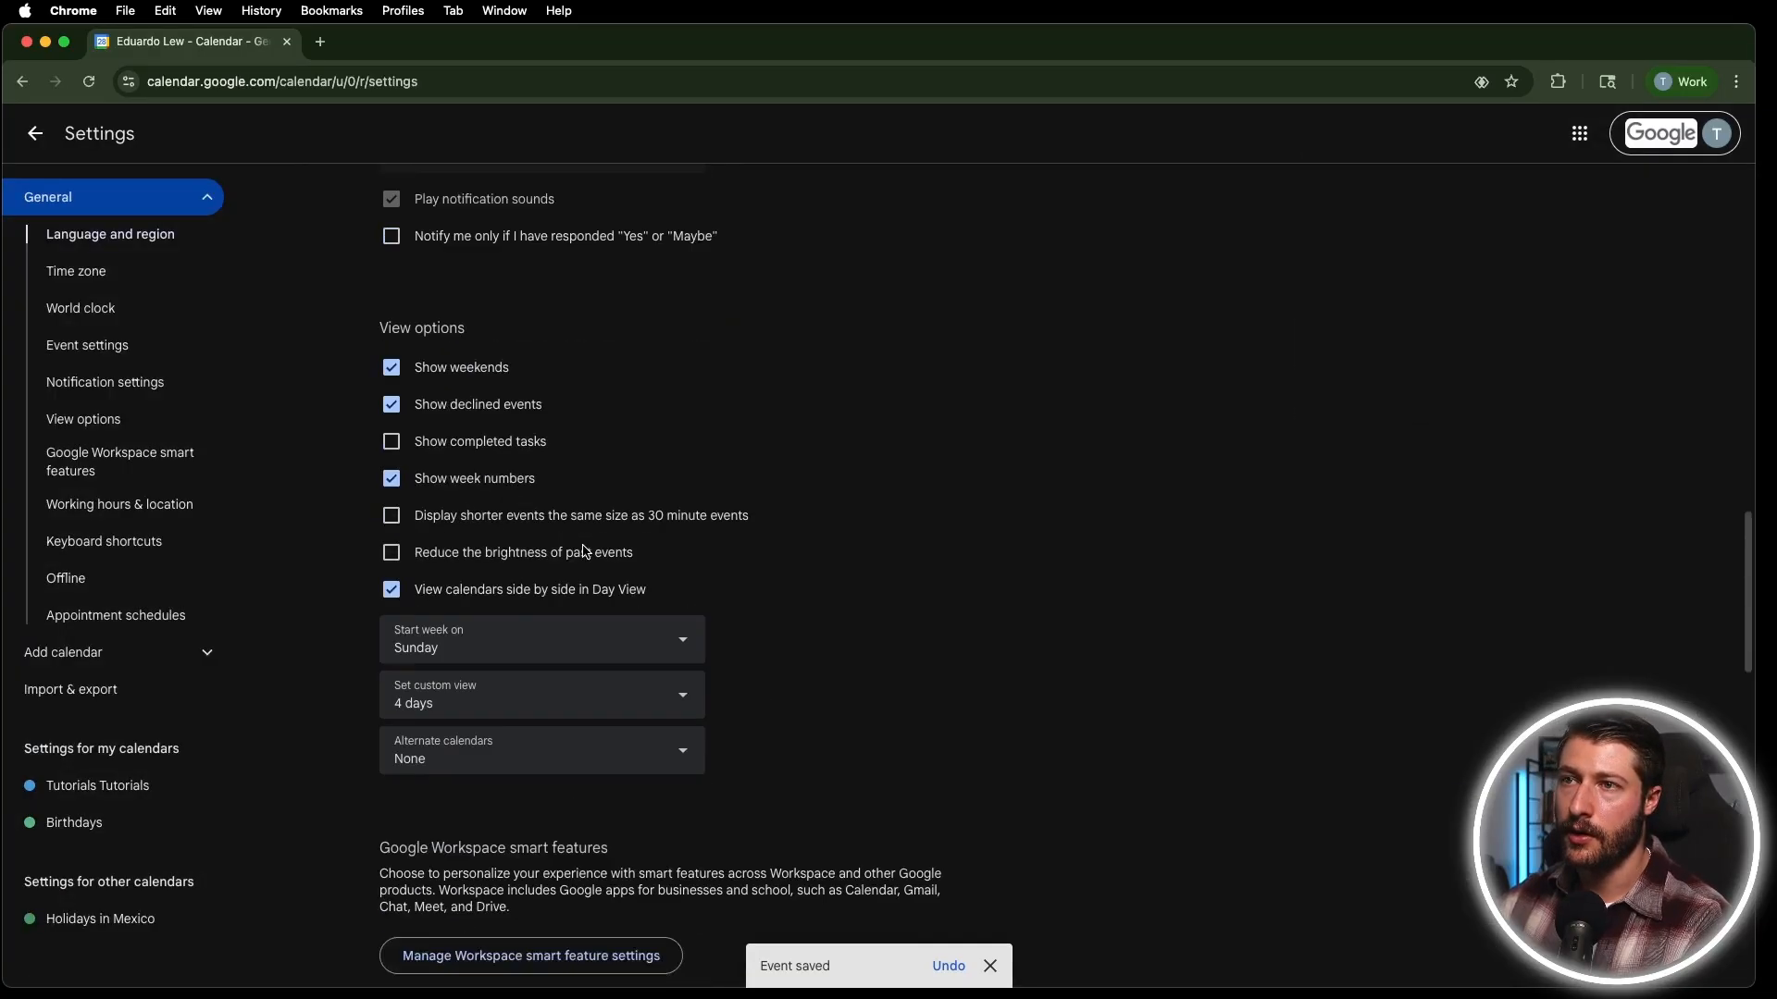
pyautogui.click(393, 541)
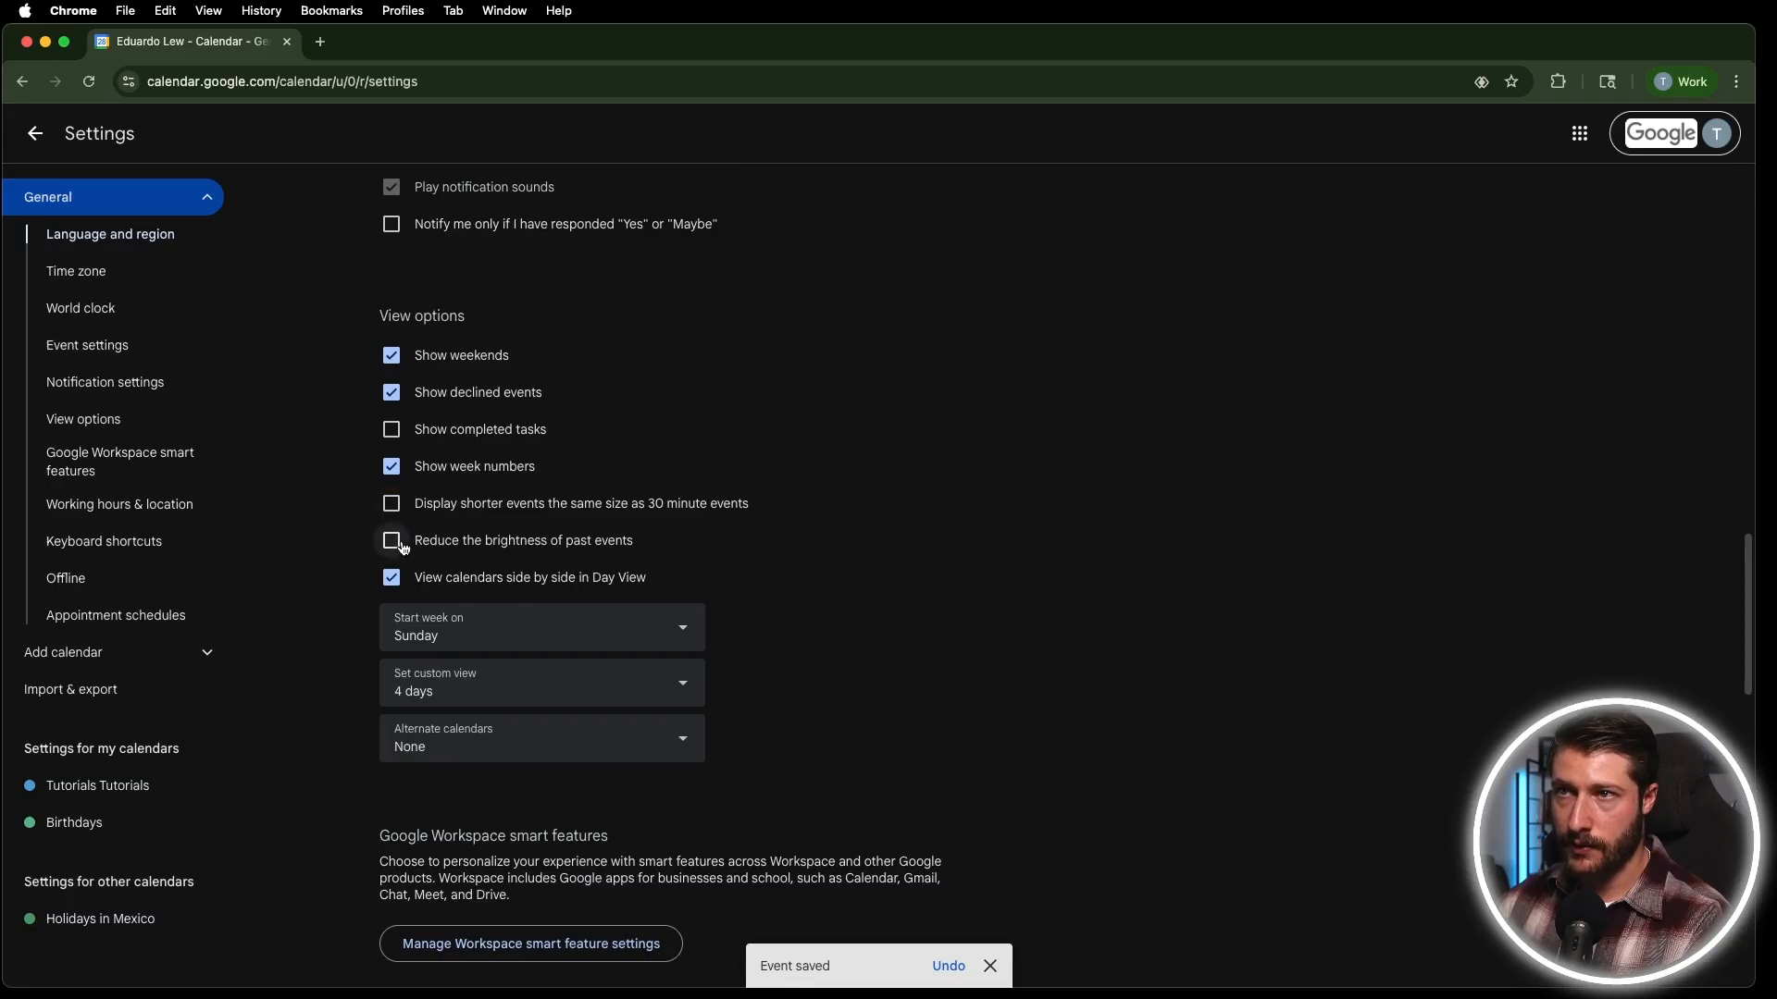
pyautogui.click(34, 134)
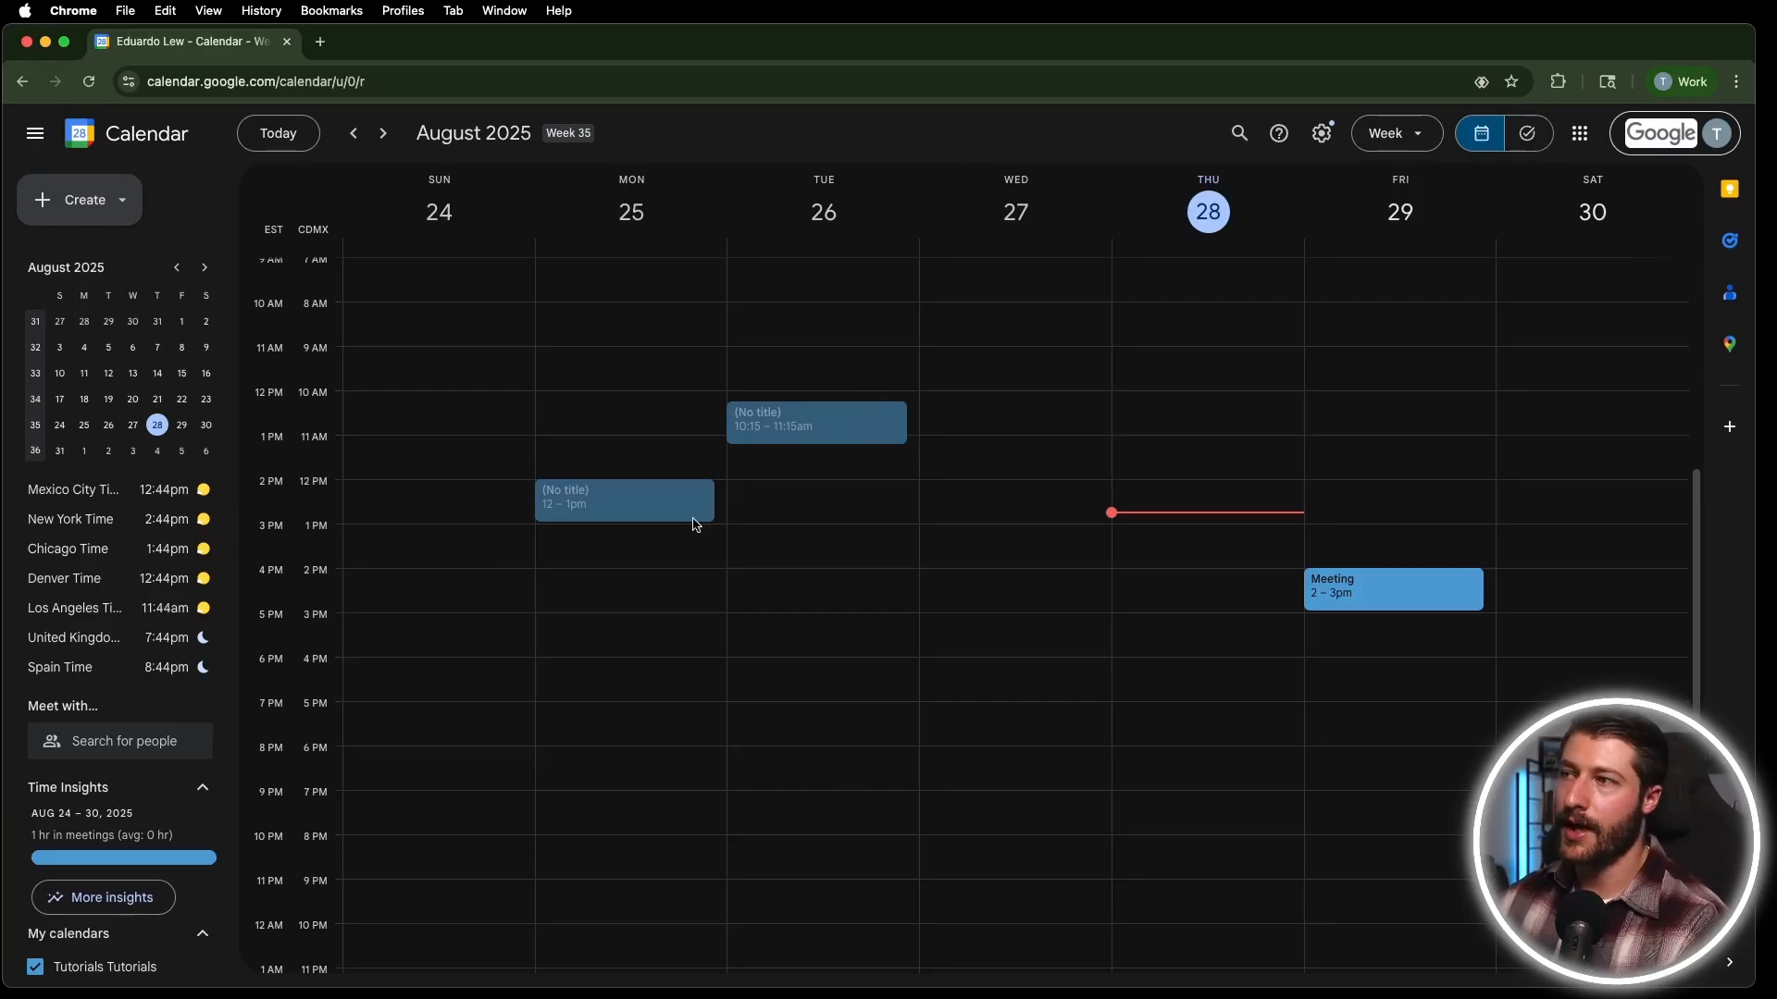
# Review the View calendars side by side in Day View option in the settings, and view the calendar by Day and back by Week.
pyautogui.press('s')
pyautogui.scroll(-7, 682, 599)
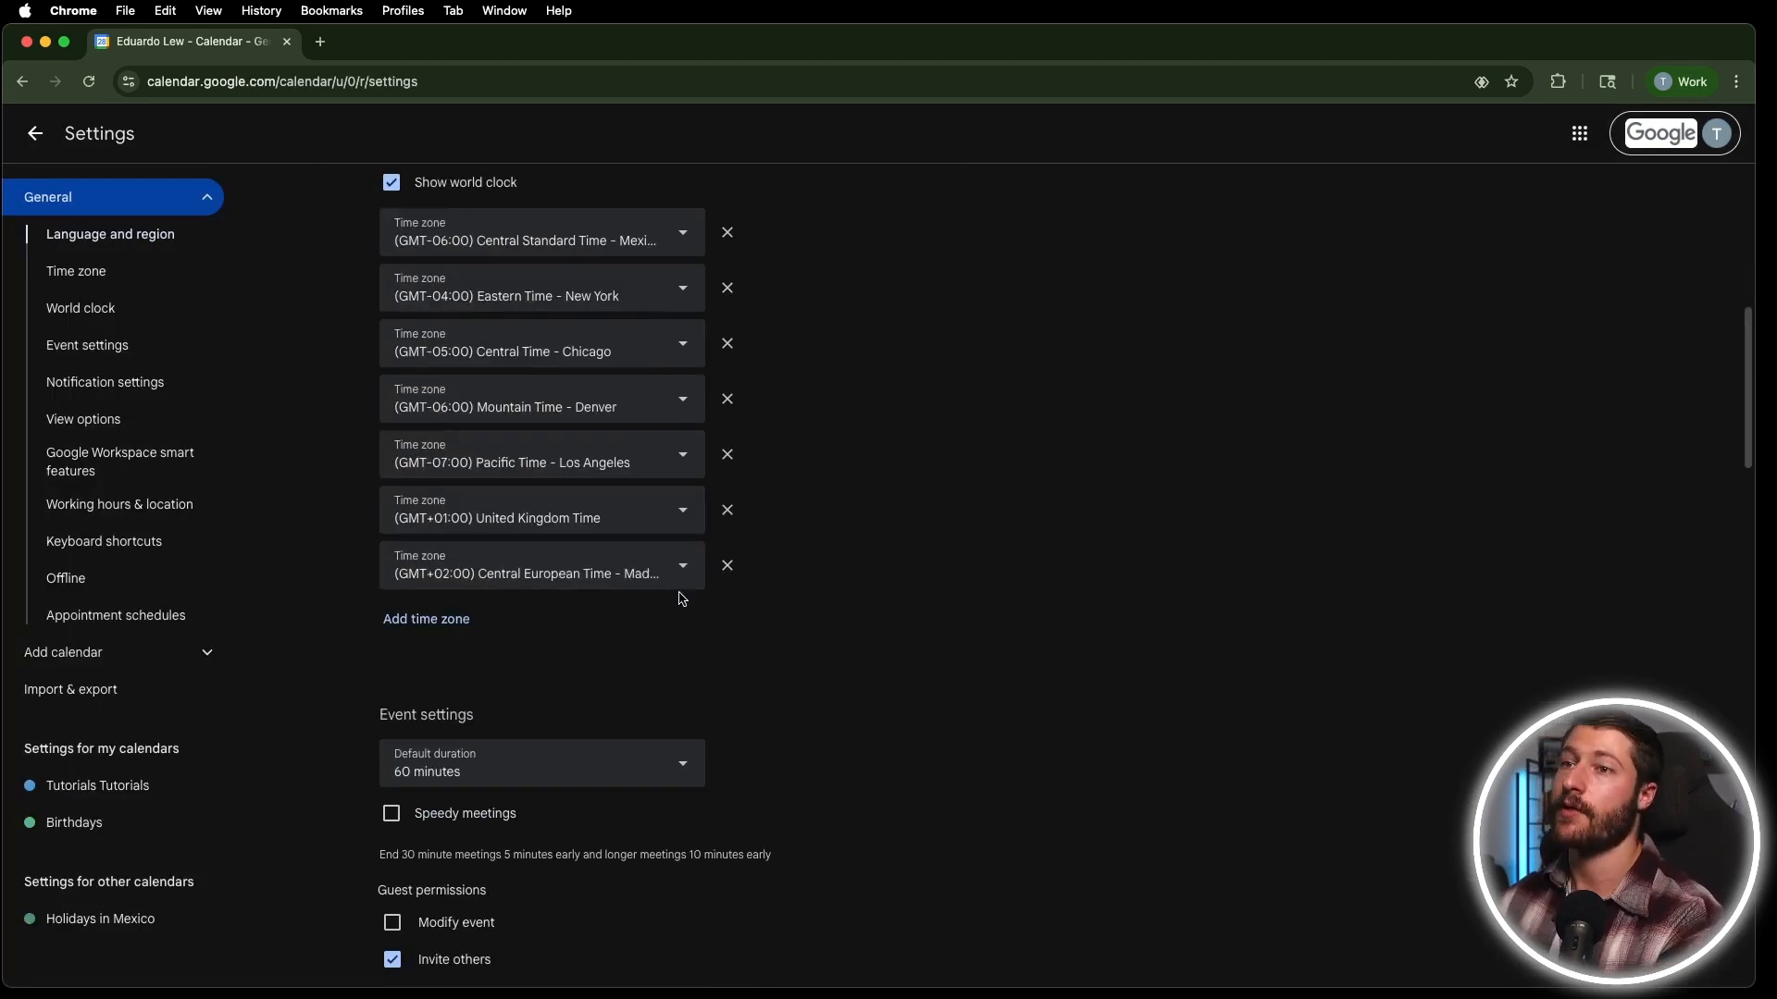
pyautogui.scroll(-10, 682, 598)
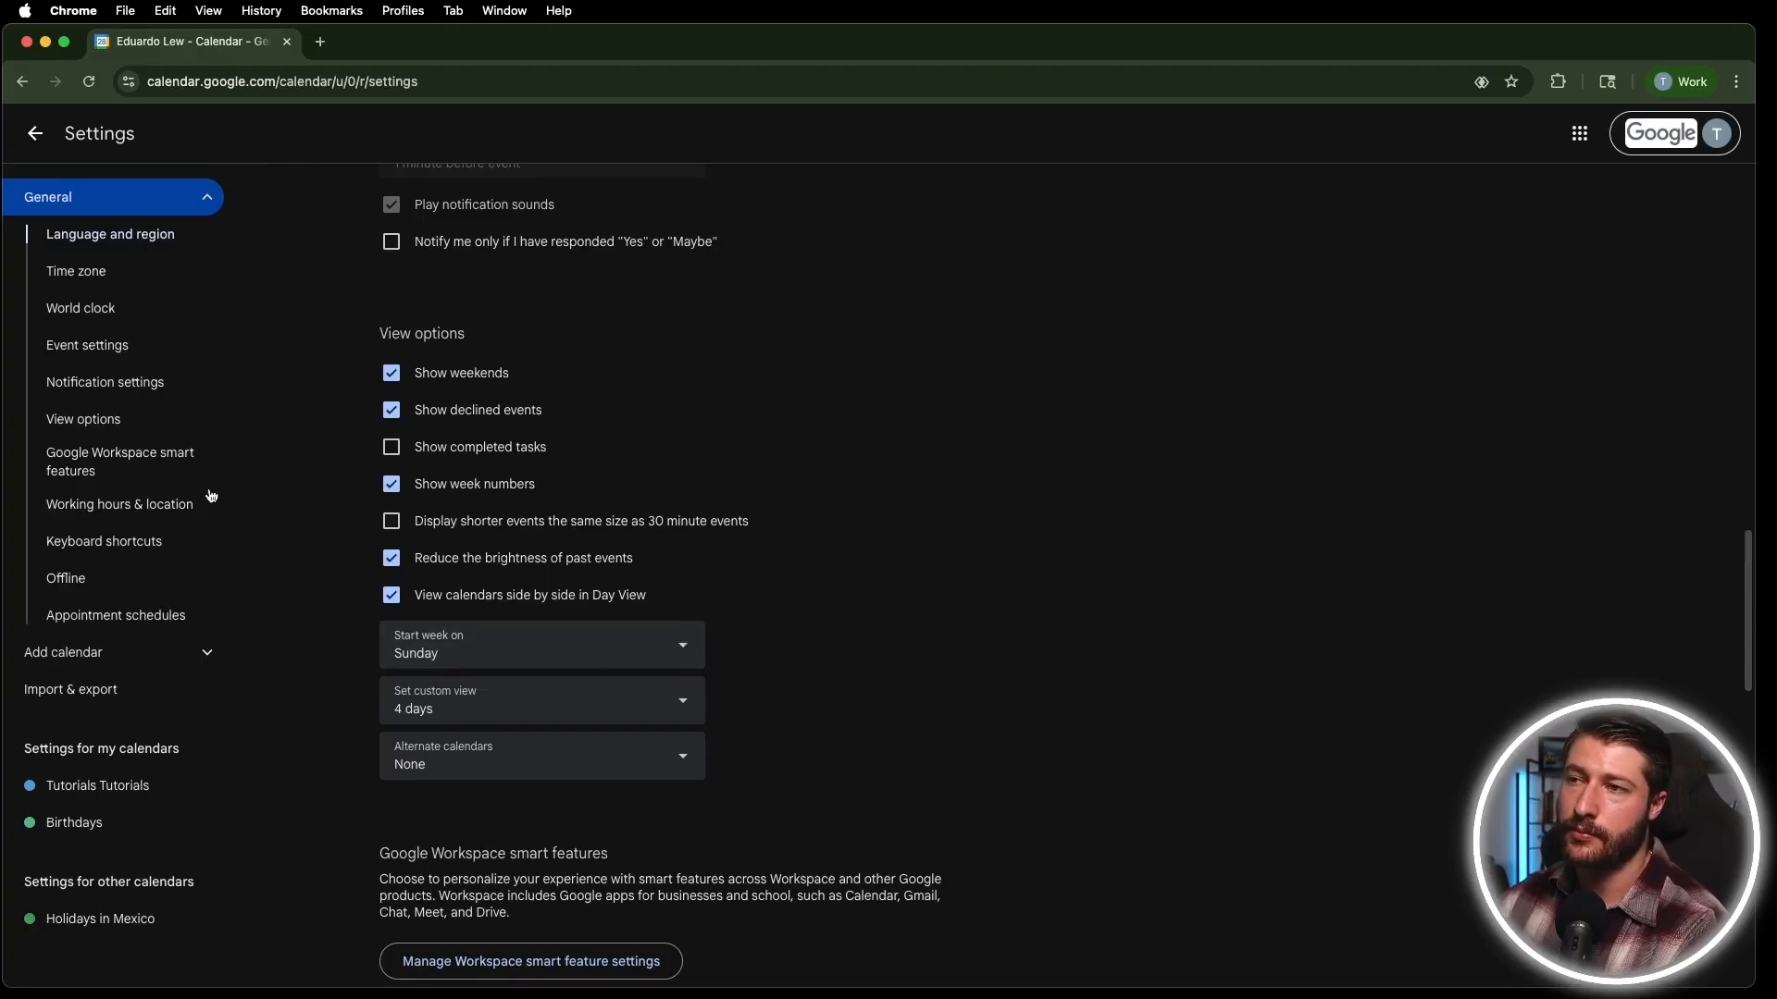
pyautogui.click(22, 148)
pyautogui.click(1385, 134)
pyautogui.click(1402, 197)
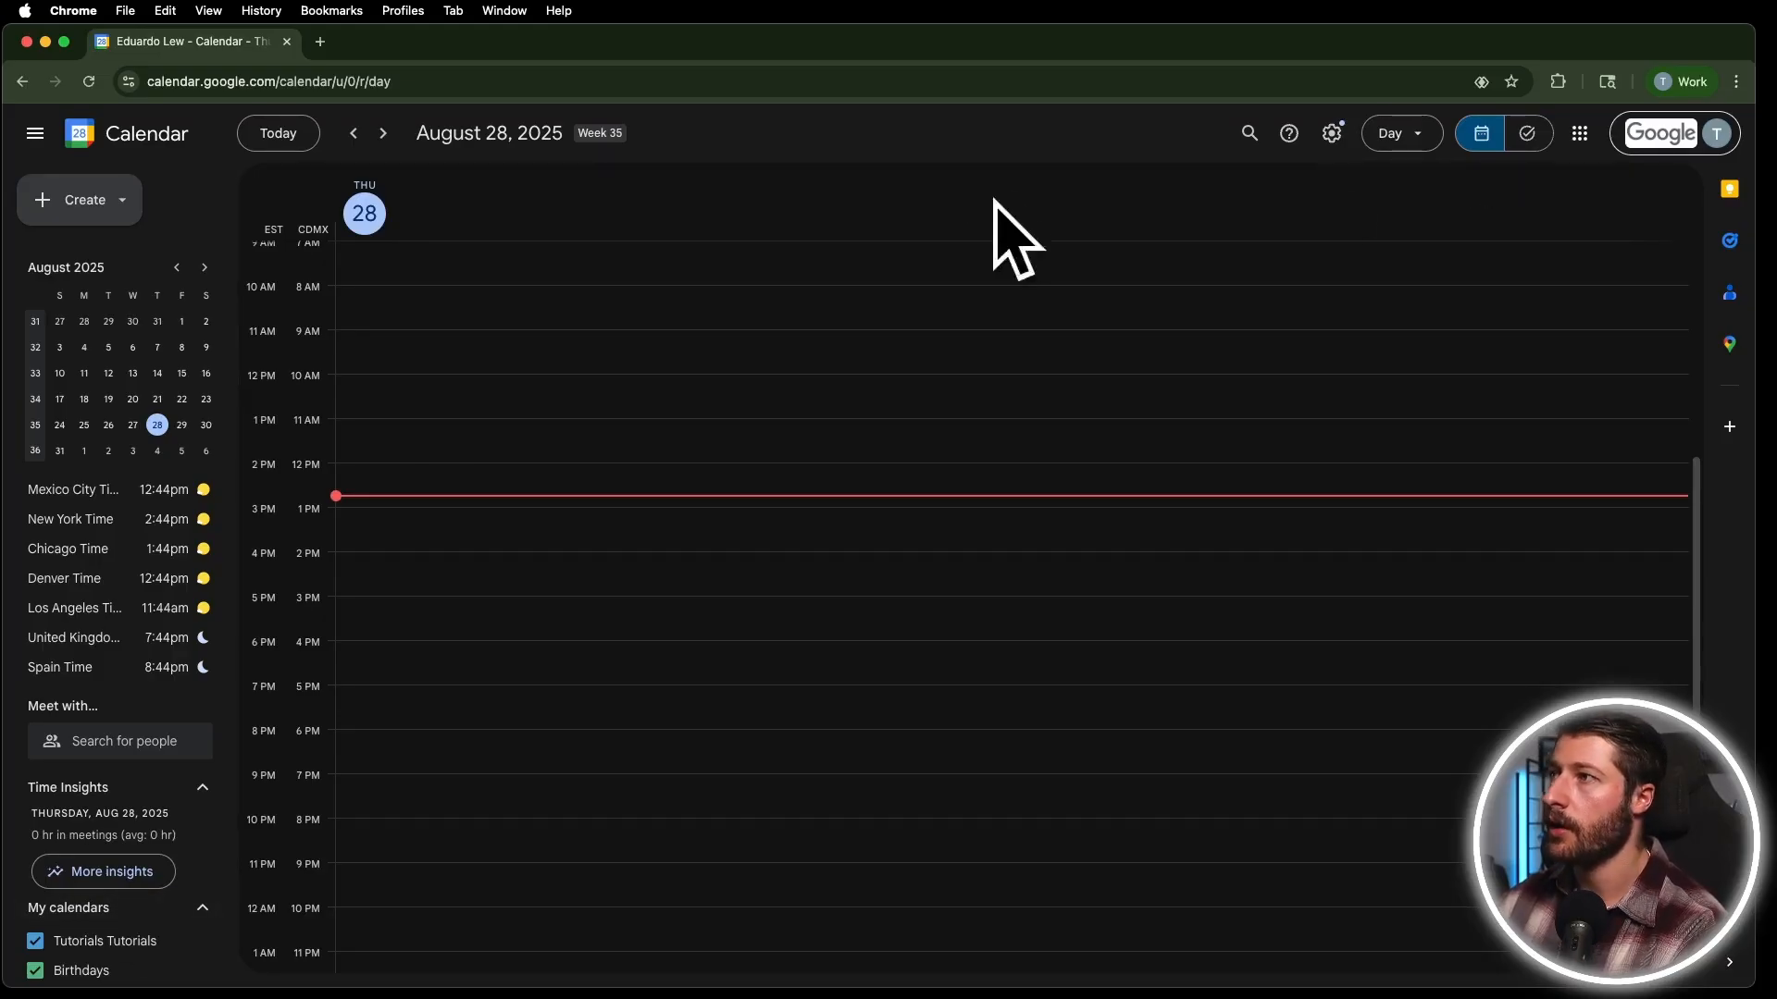
pyautogui.click(1425, 129)
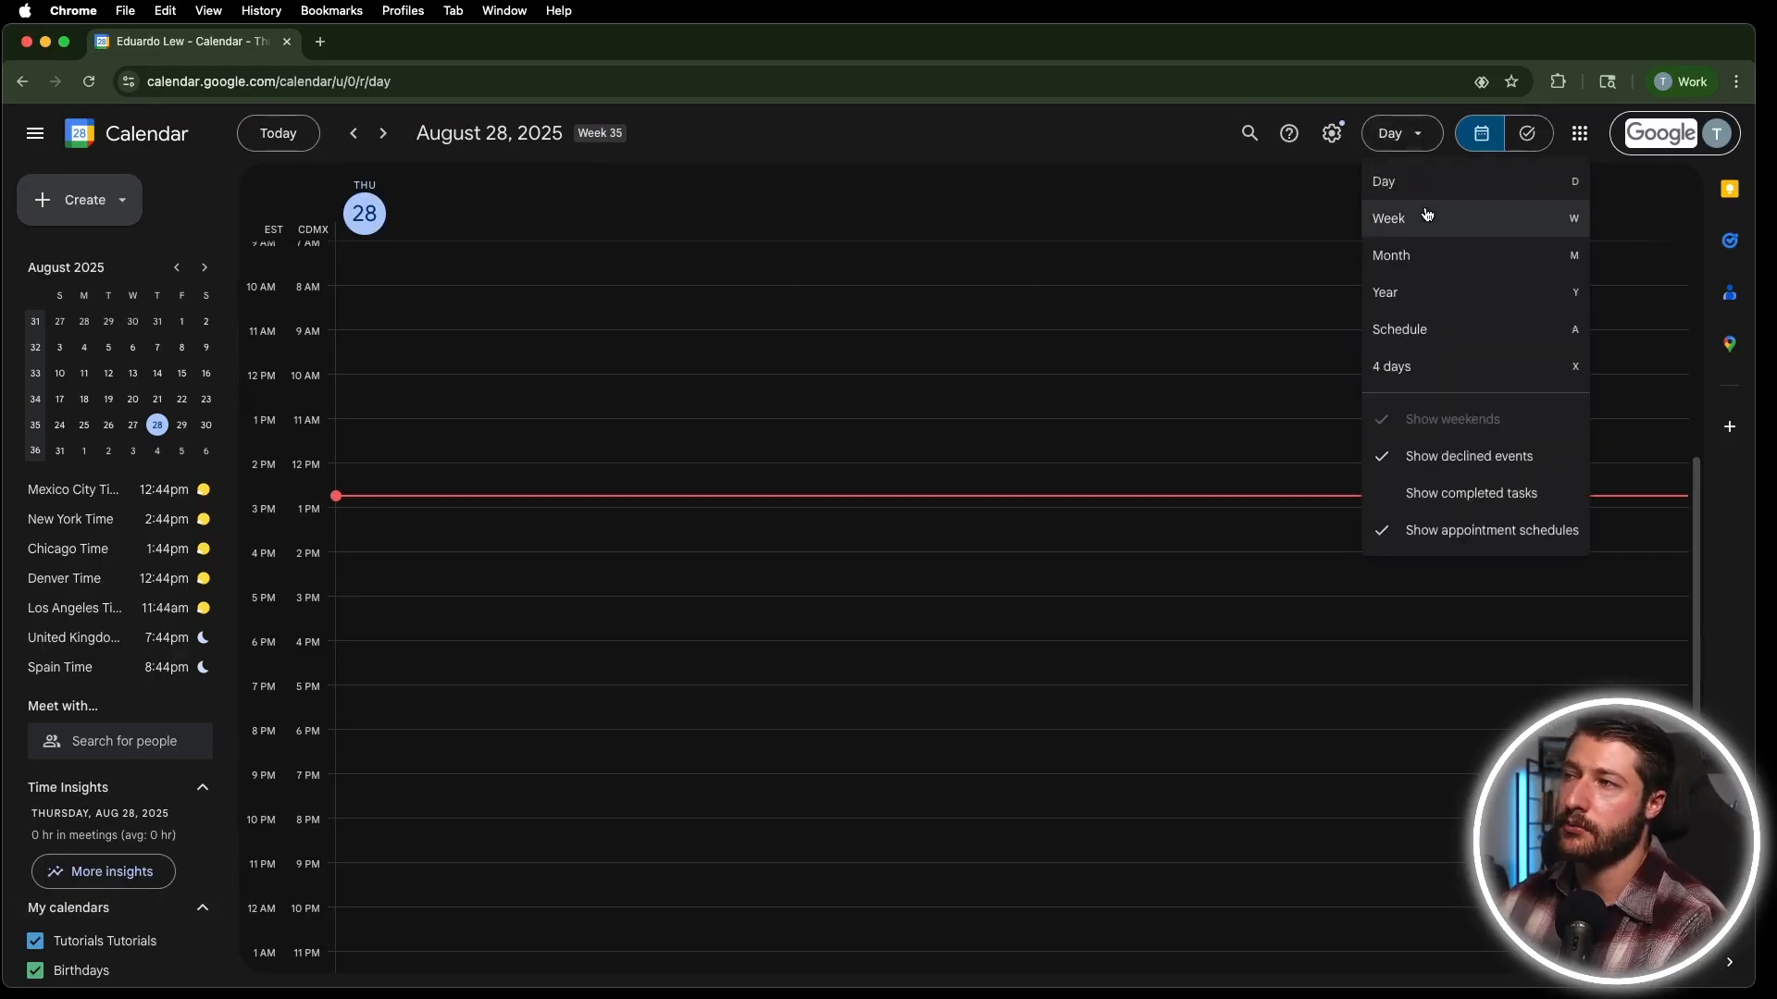
pyautogui.click(1428, 216)
# Examine the Start week on option in the settings' View options and check the first day shown in the week view.
pyautogui.click(1323, 133)
pyautogui.click(1384, 185)
pyautogui.scroll(-9, 777, 593)
pyautogui.scroll(-10, 720, 577)
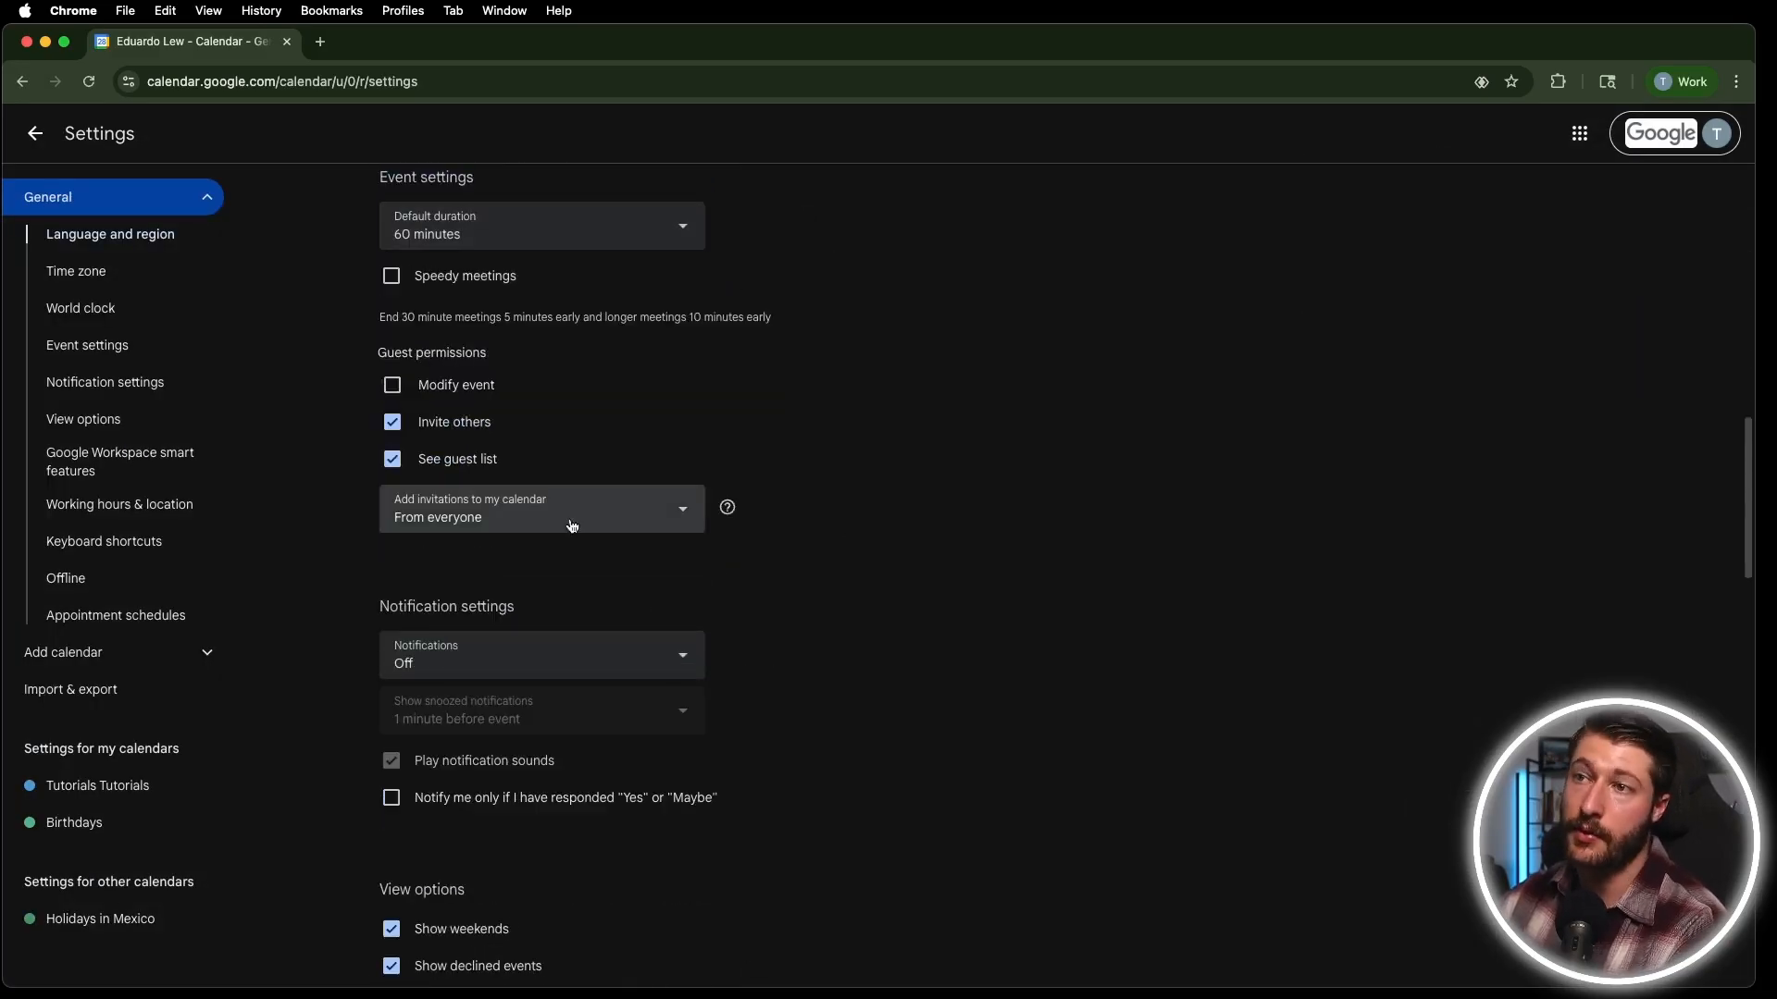
pyautogui.scroll(-3, 570, 693)
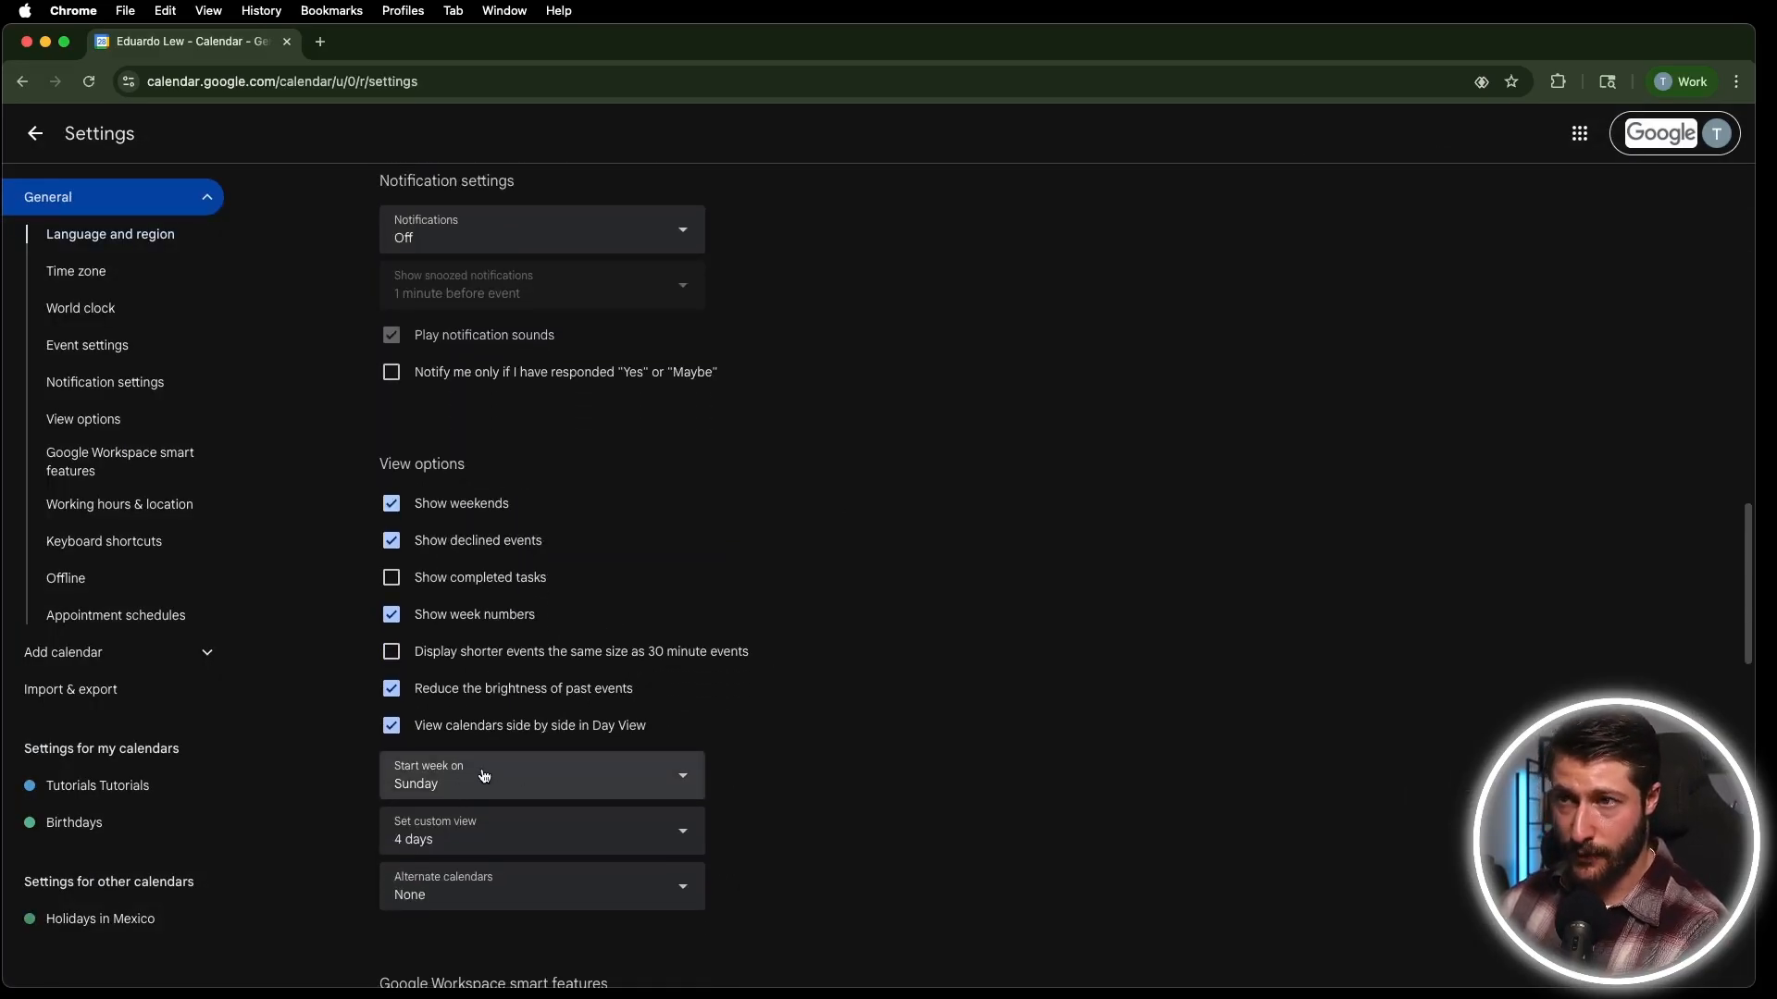
pyautogui.scroll(-1, 484, 776)
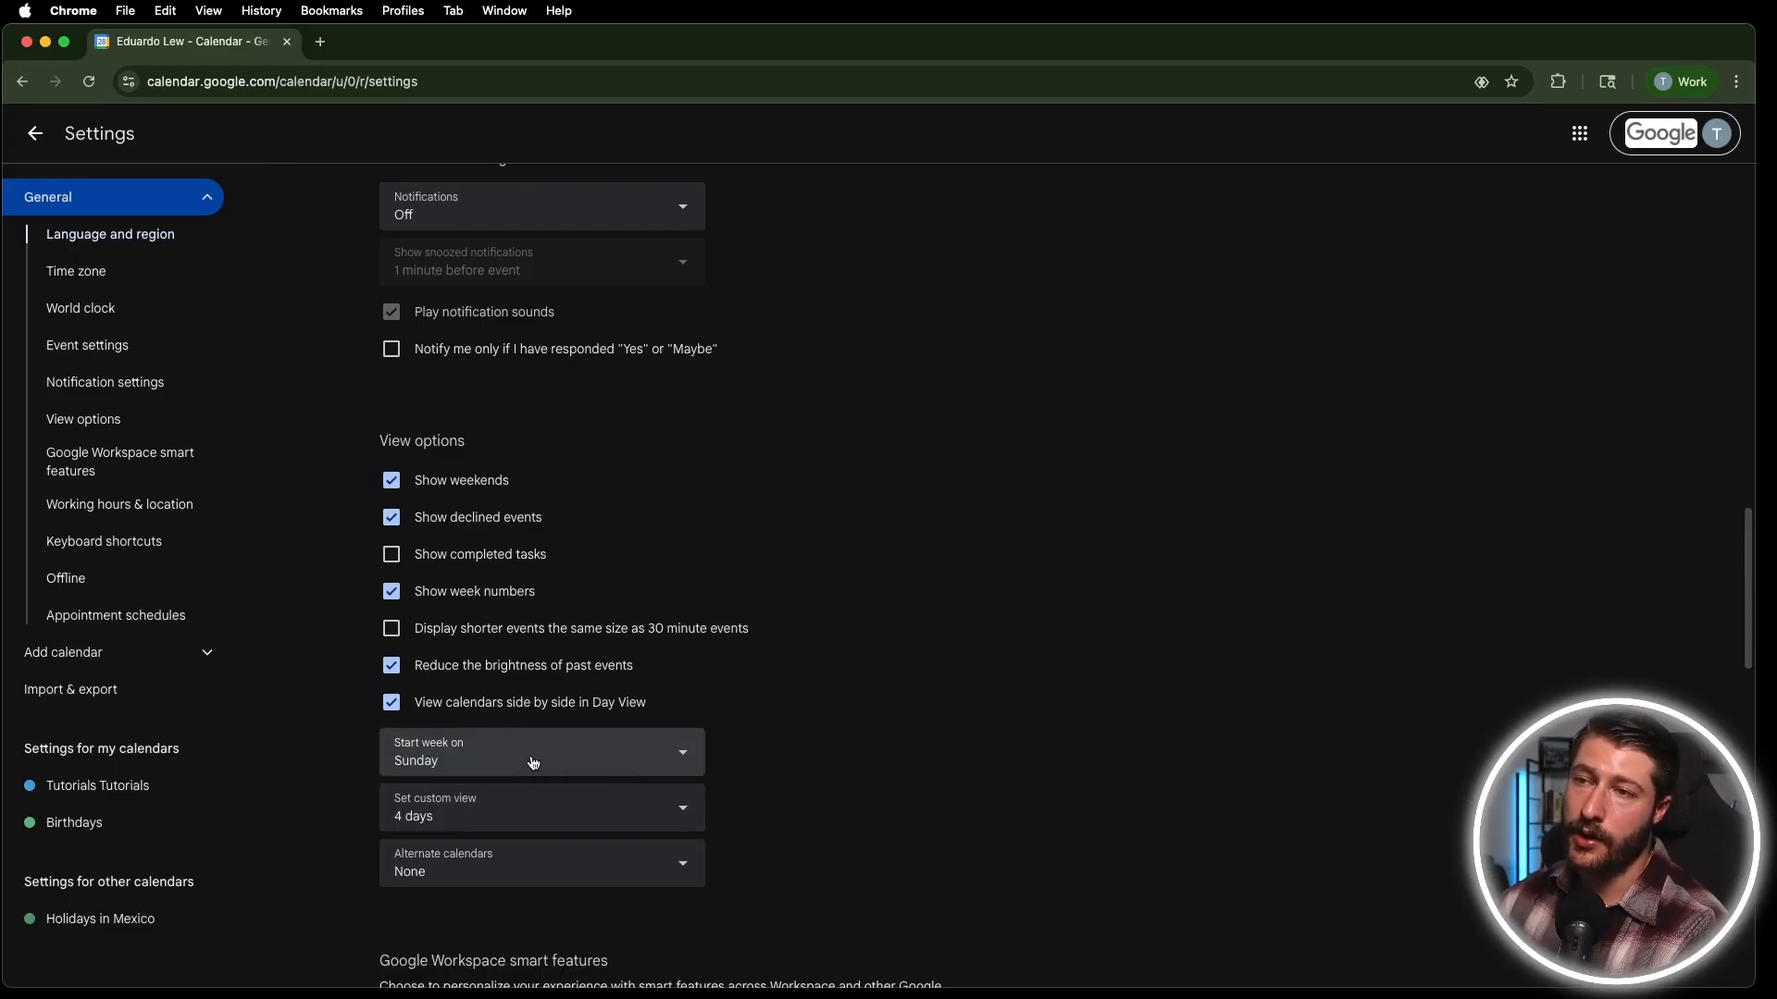
pyautogui.click(35, 134)
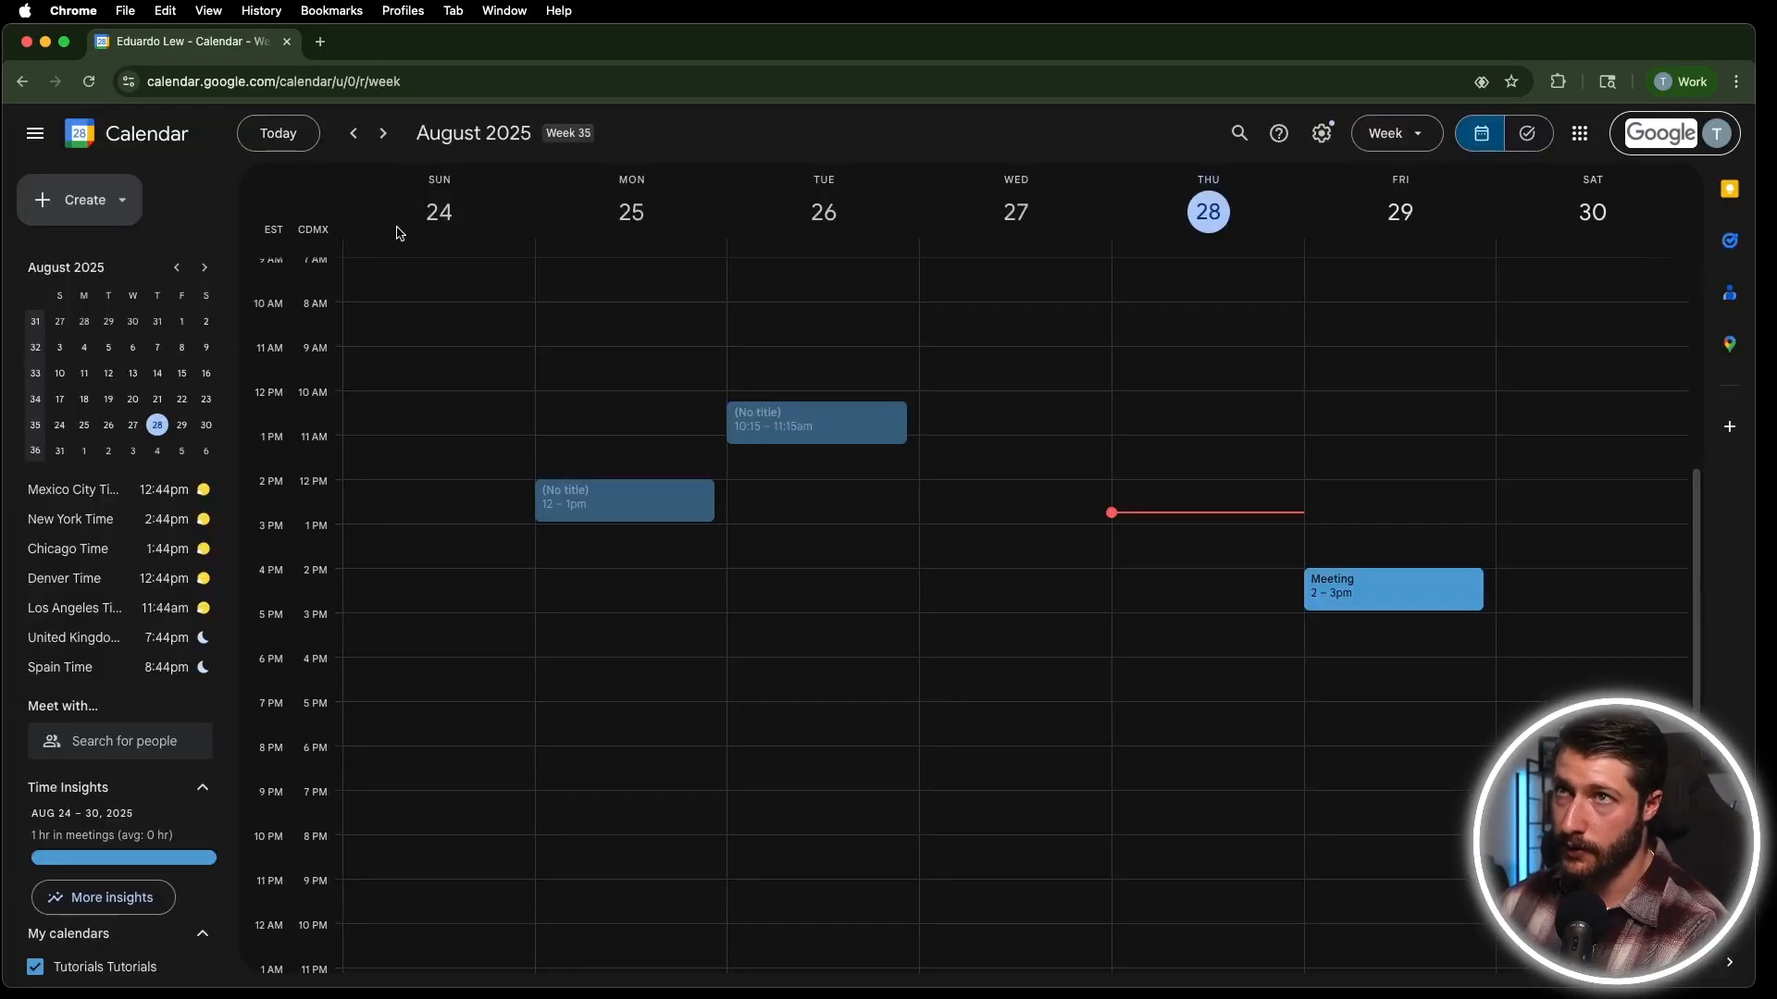
# Set Start week on to Monday in the settings' View options and return to the week view.
pyautogui.click(1322, 134)
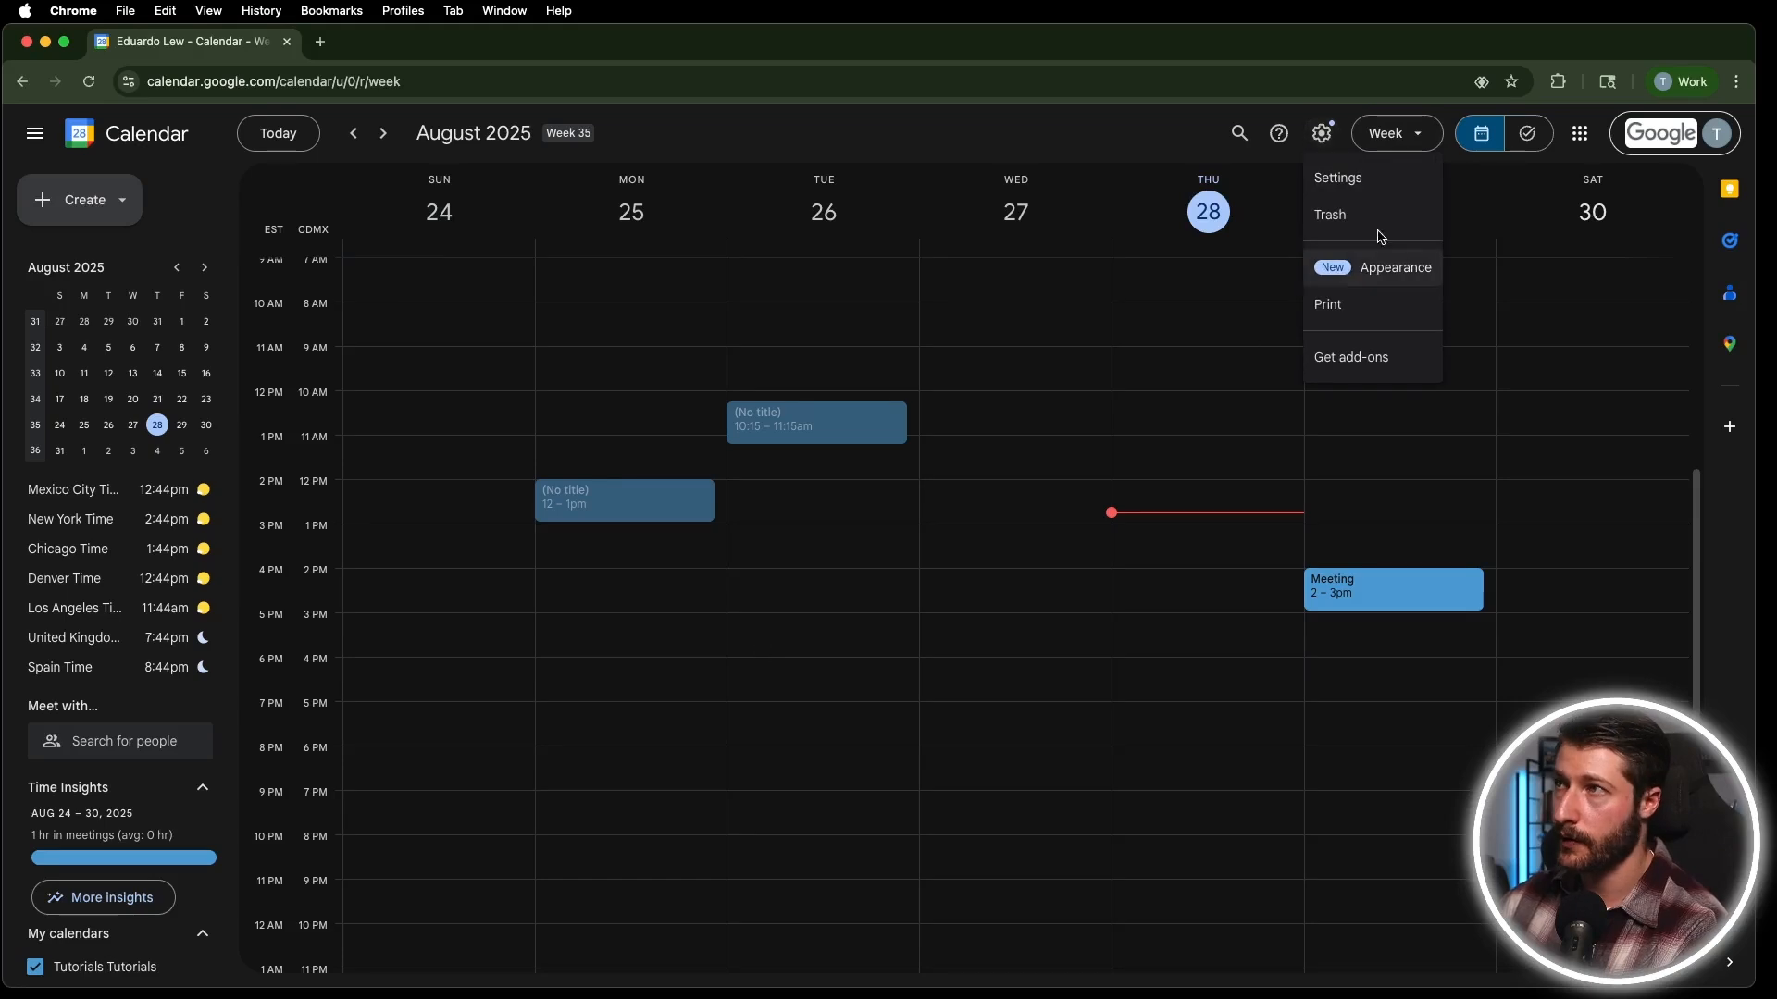
pyautogui.click(1375, 189)
pyautogui.scroll(-15, 697, 639)
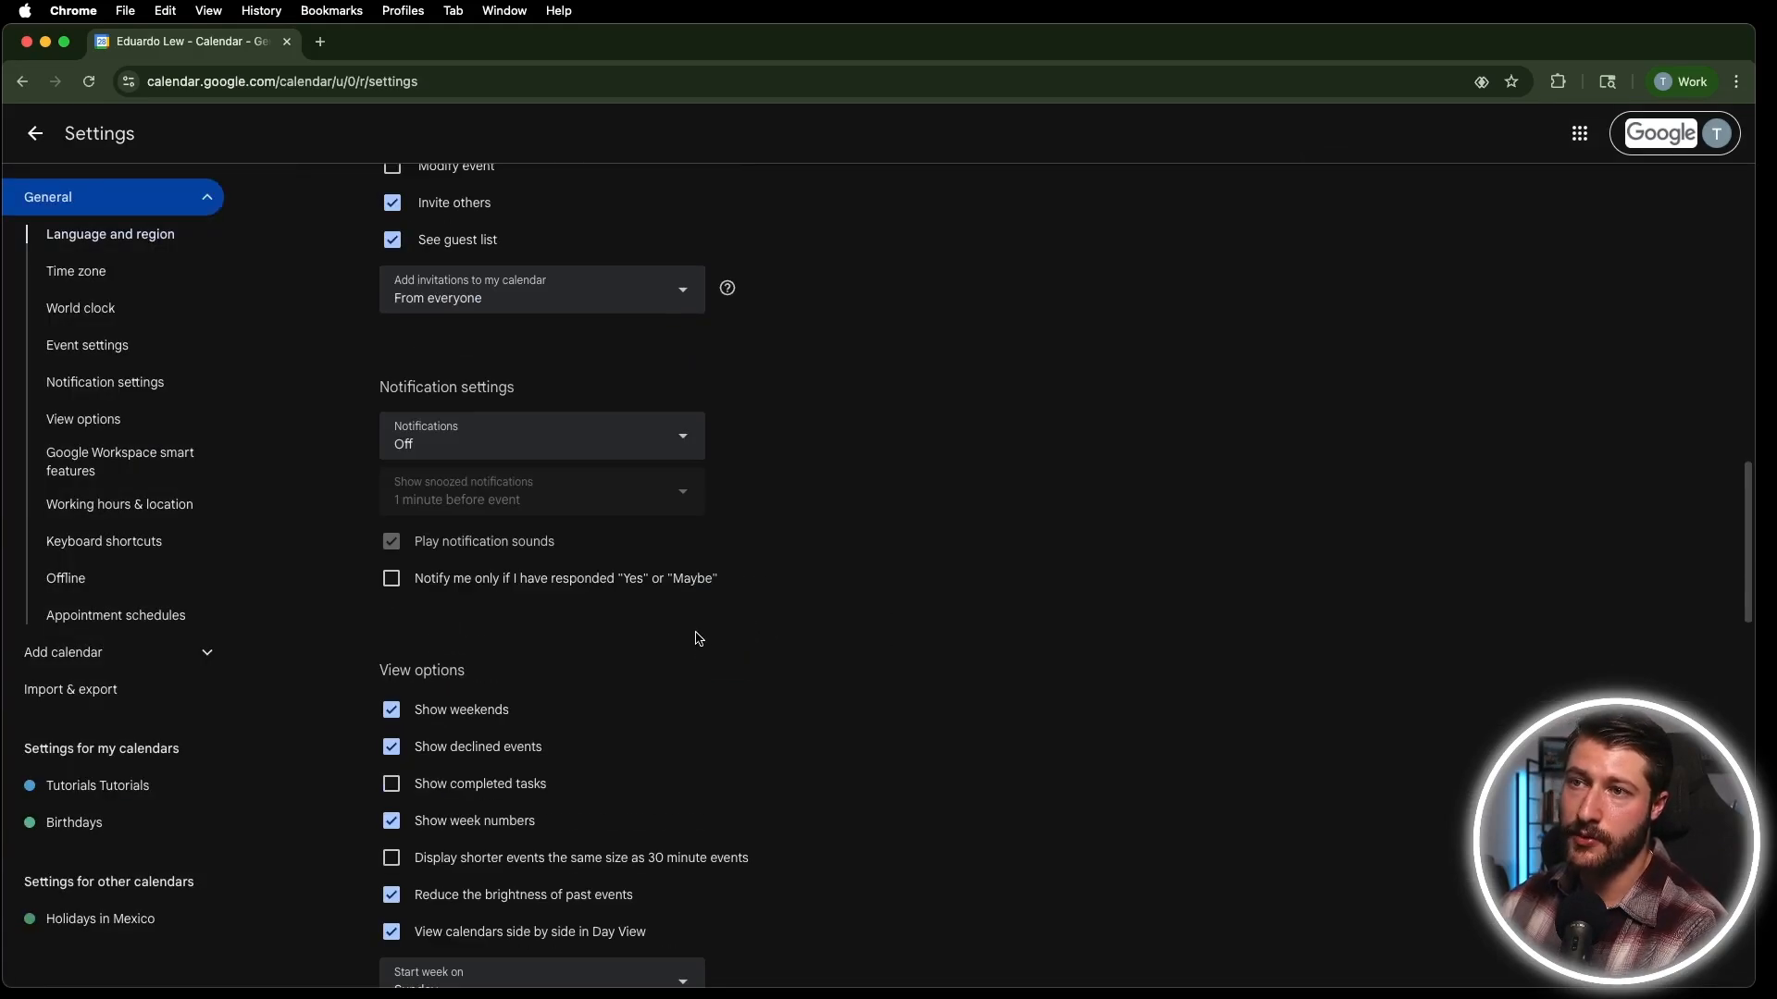
pyautogui.click(540, 626)
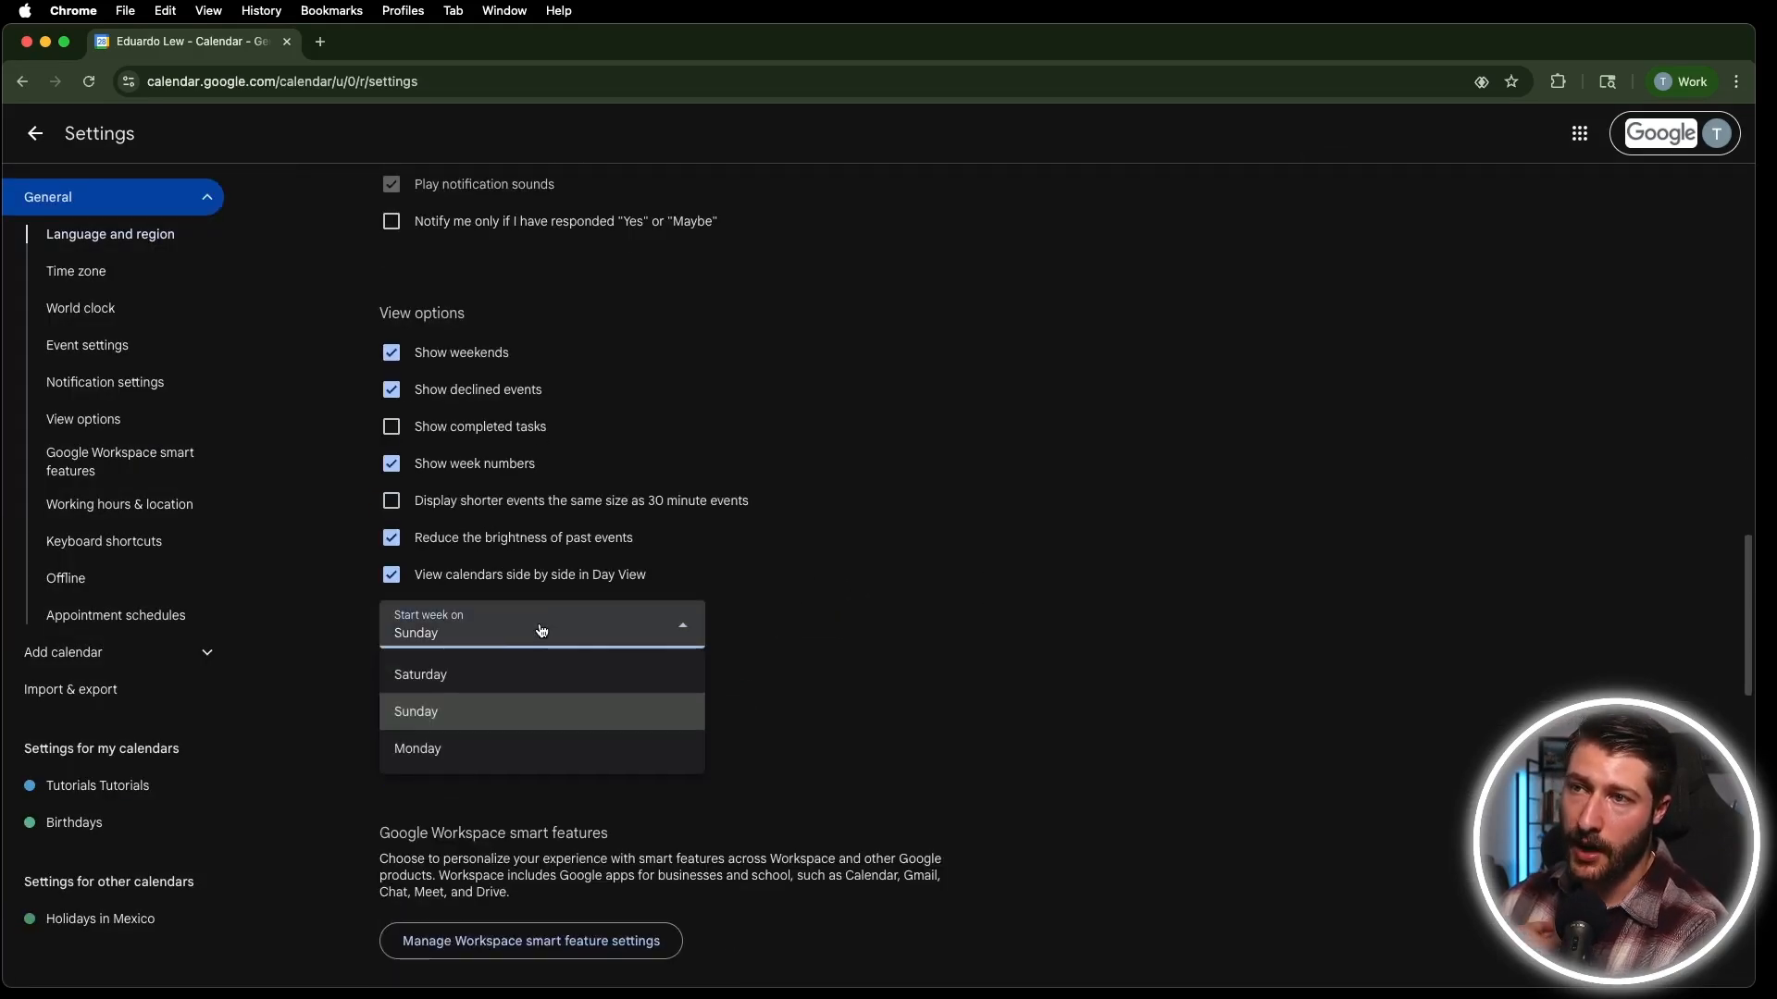
pyautogui.click(456, 752)
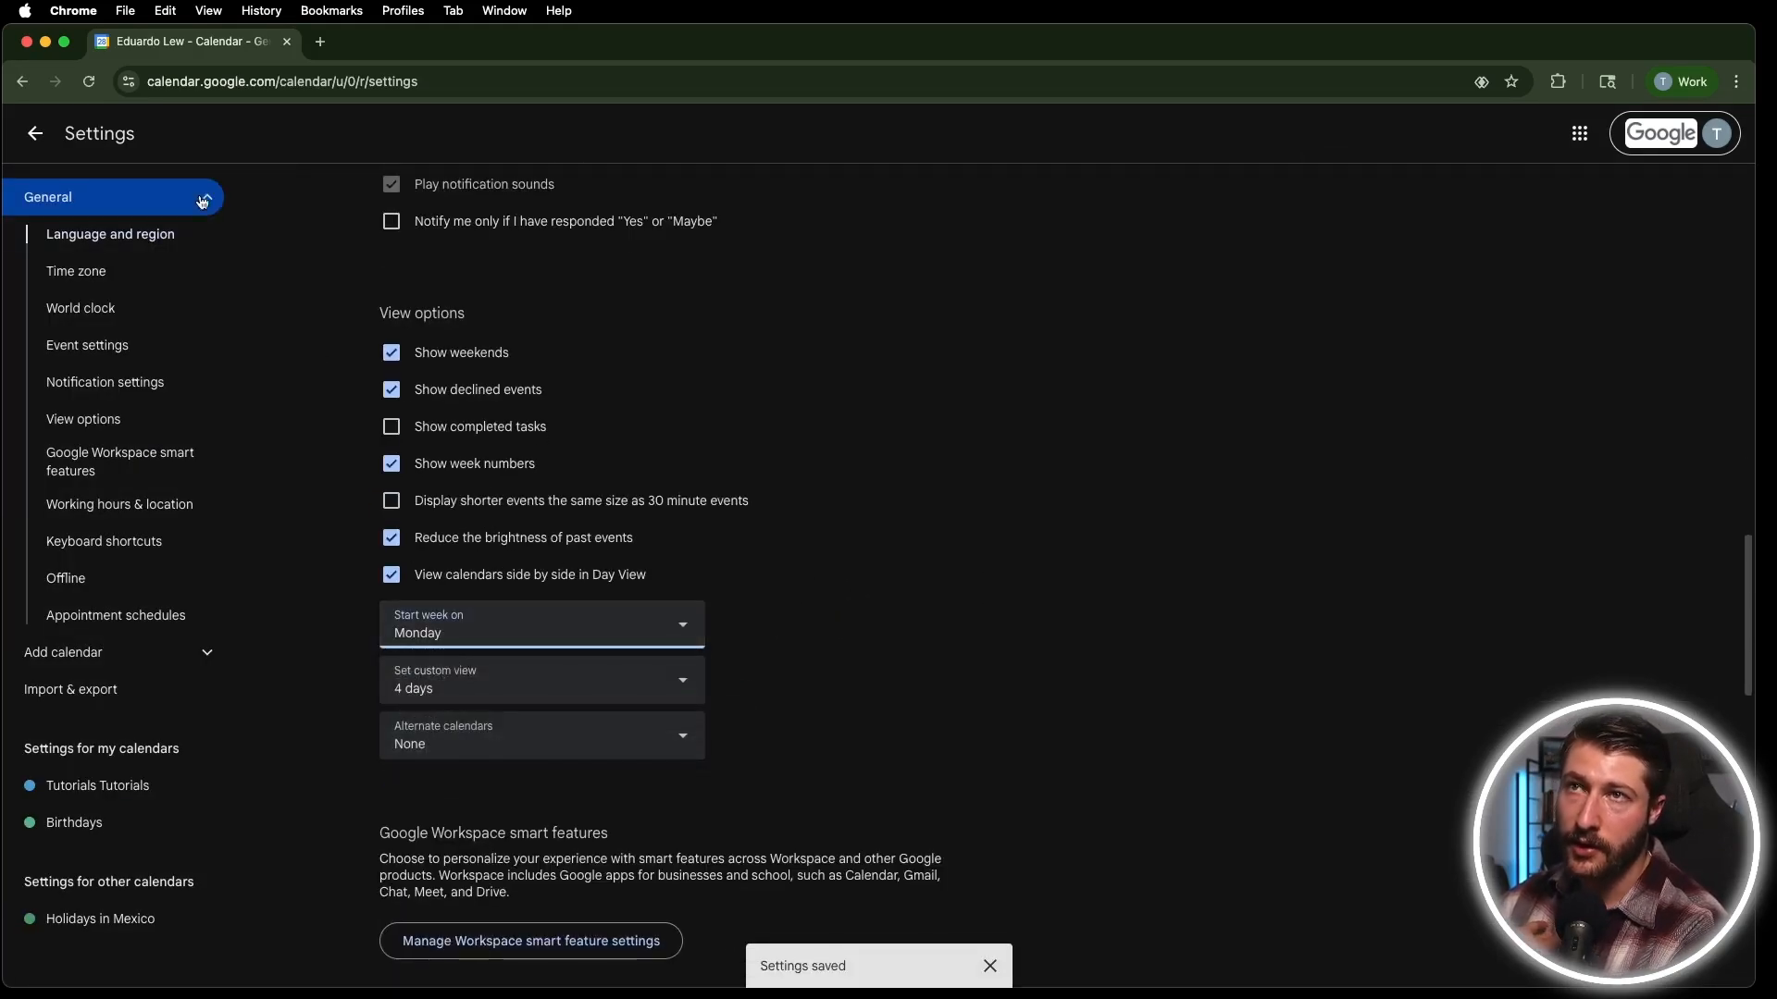
pyautogui.click(35, 134)
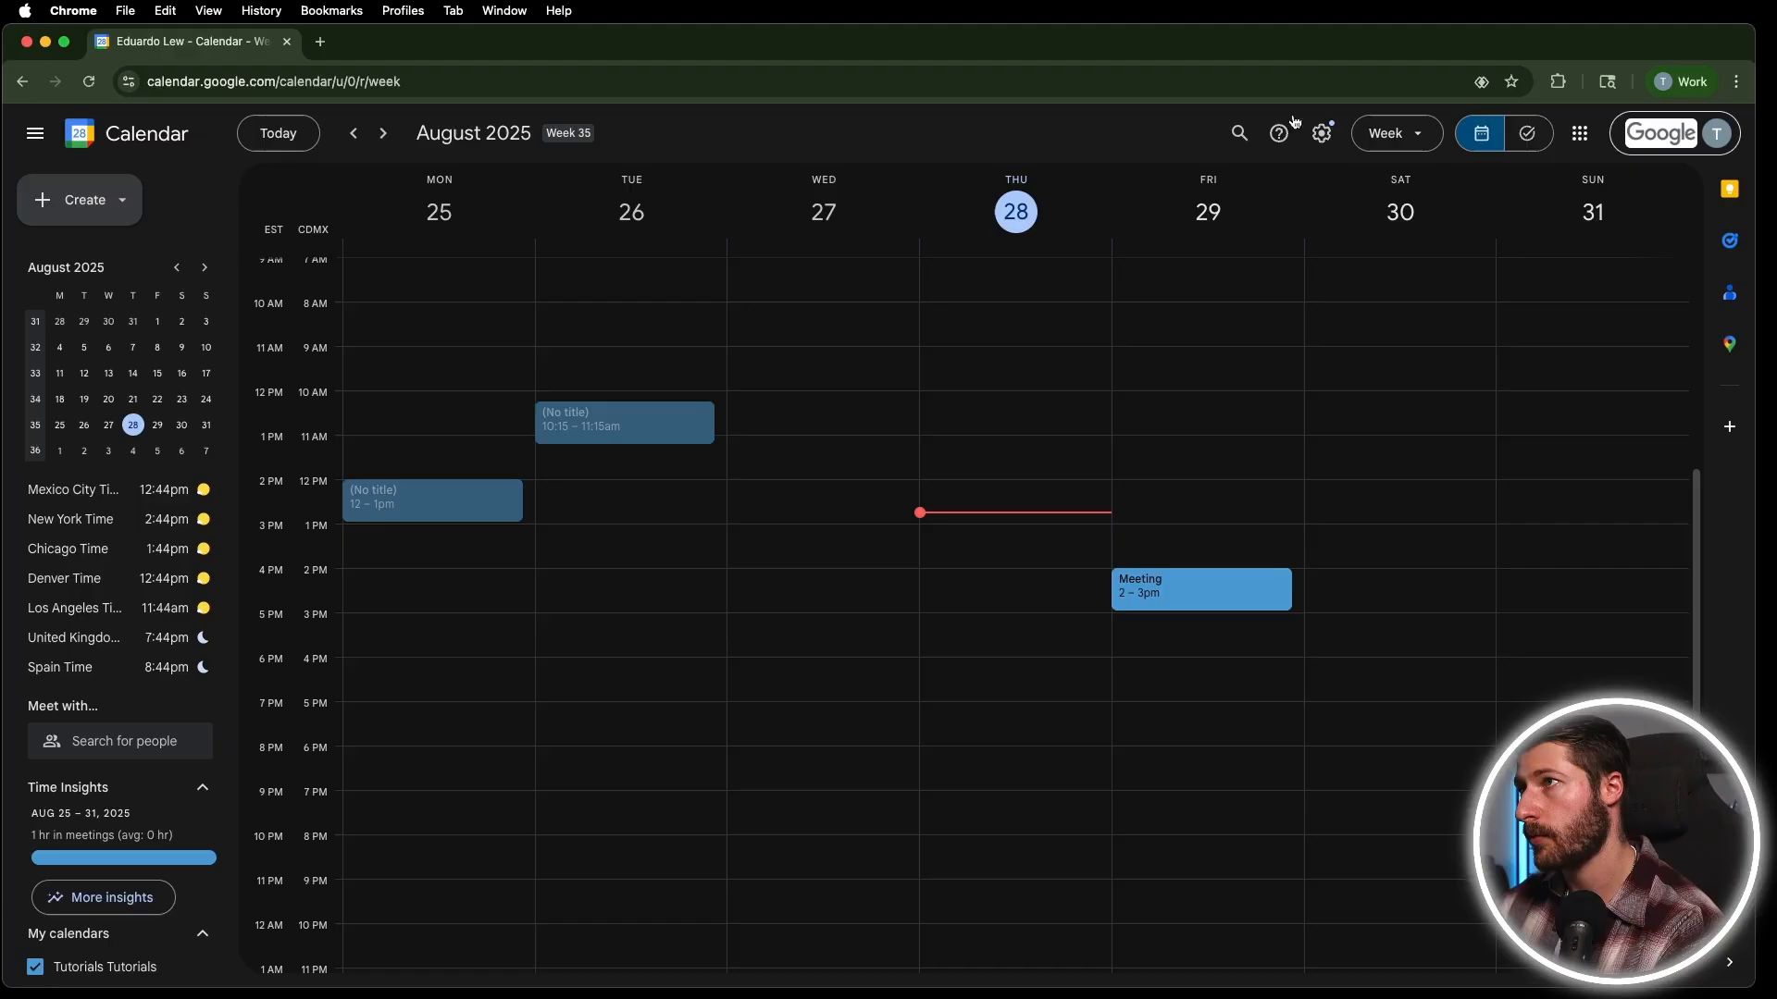
# Set the custom view to 3 days in the settings' View options and display the calendar in the 3 days view.
pyautogui.click(1322, 133)
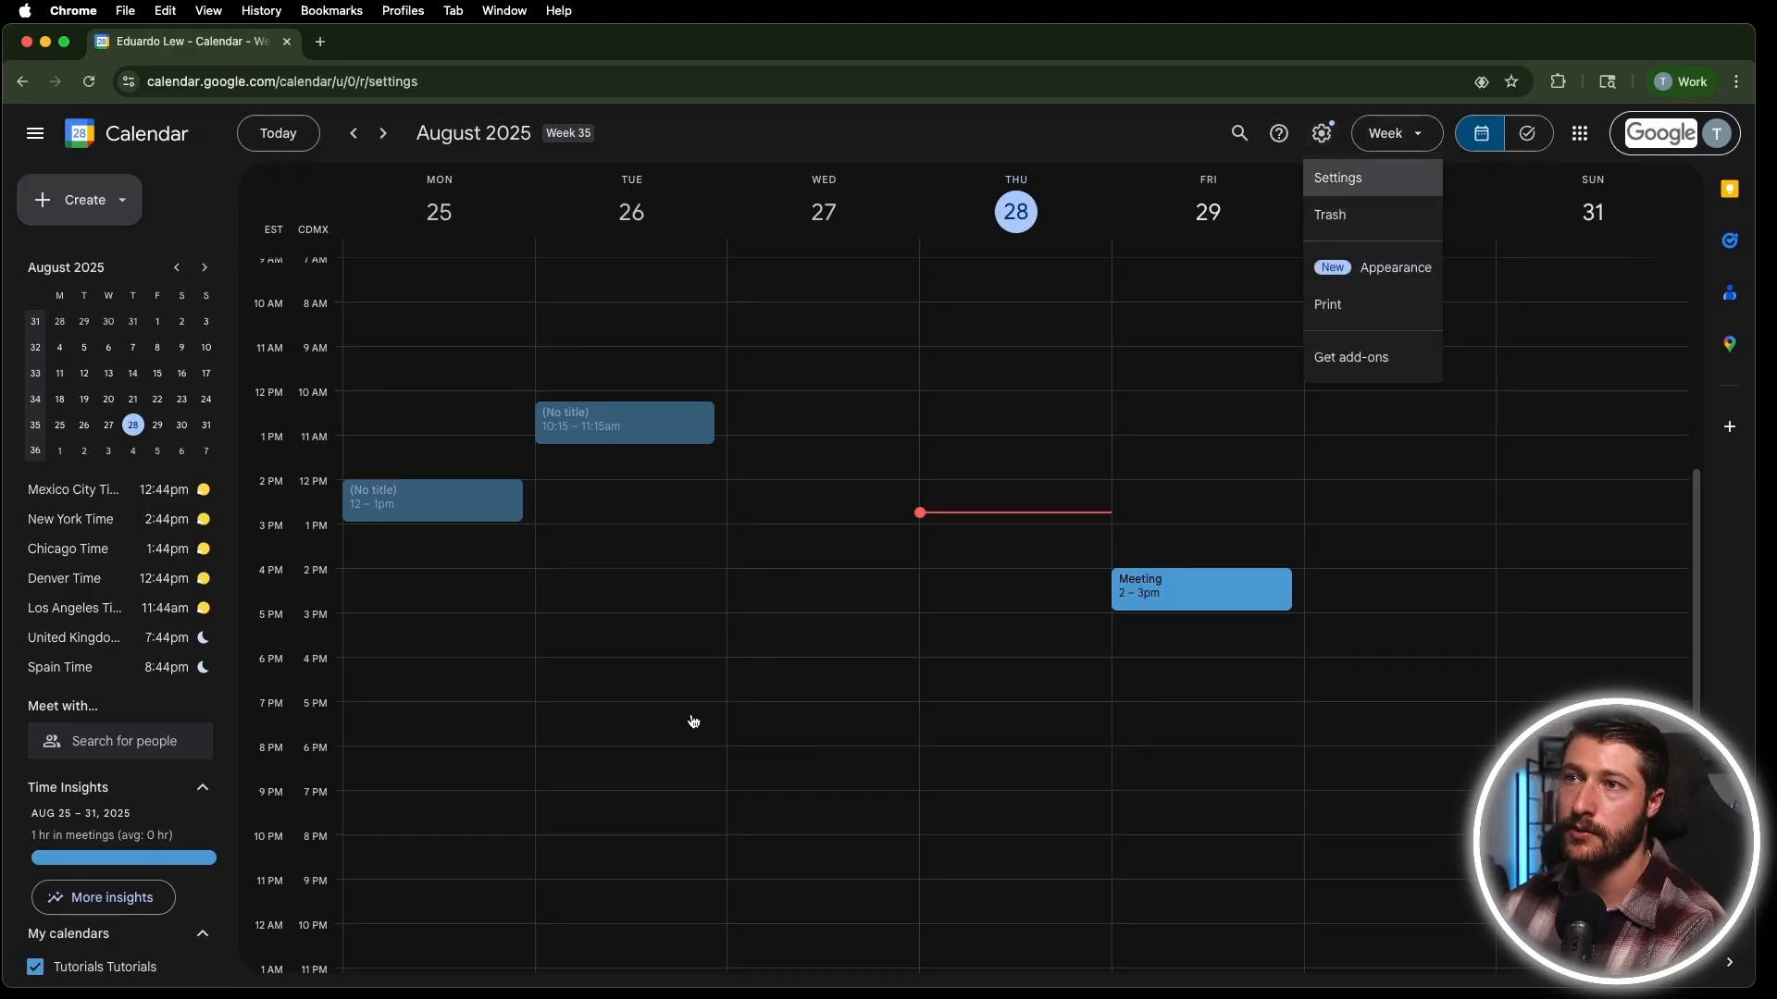
pyautogui.scroll(-15, 631, 762)
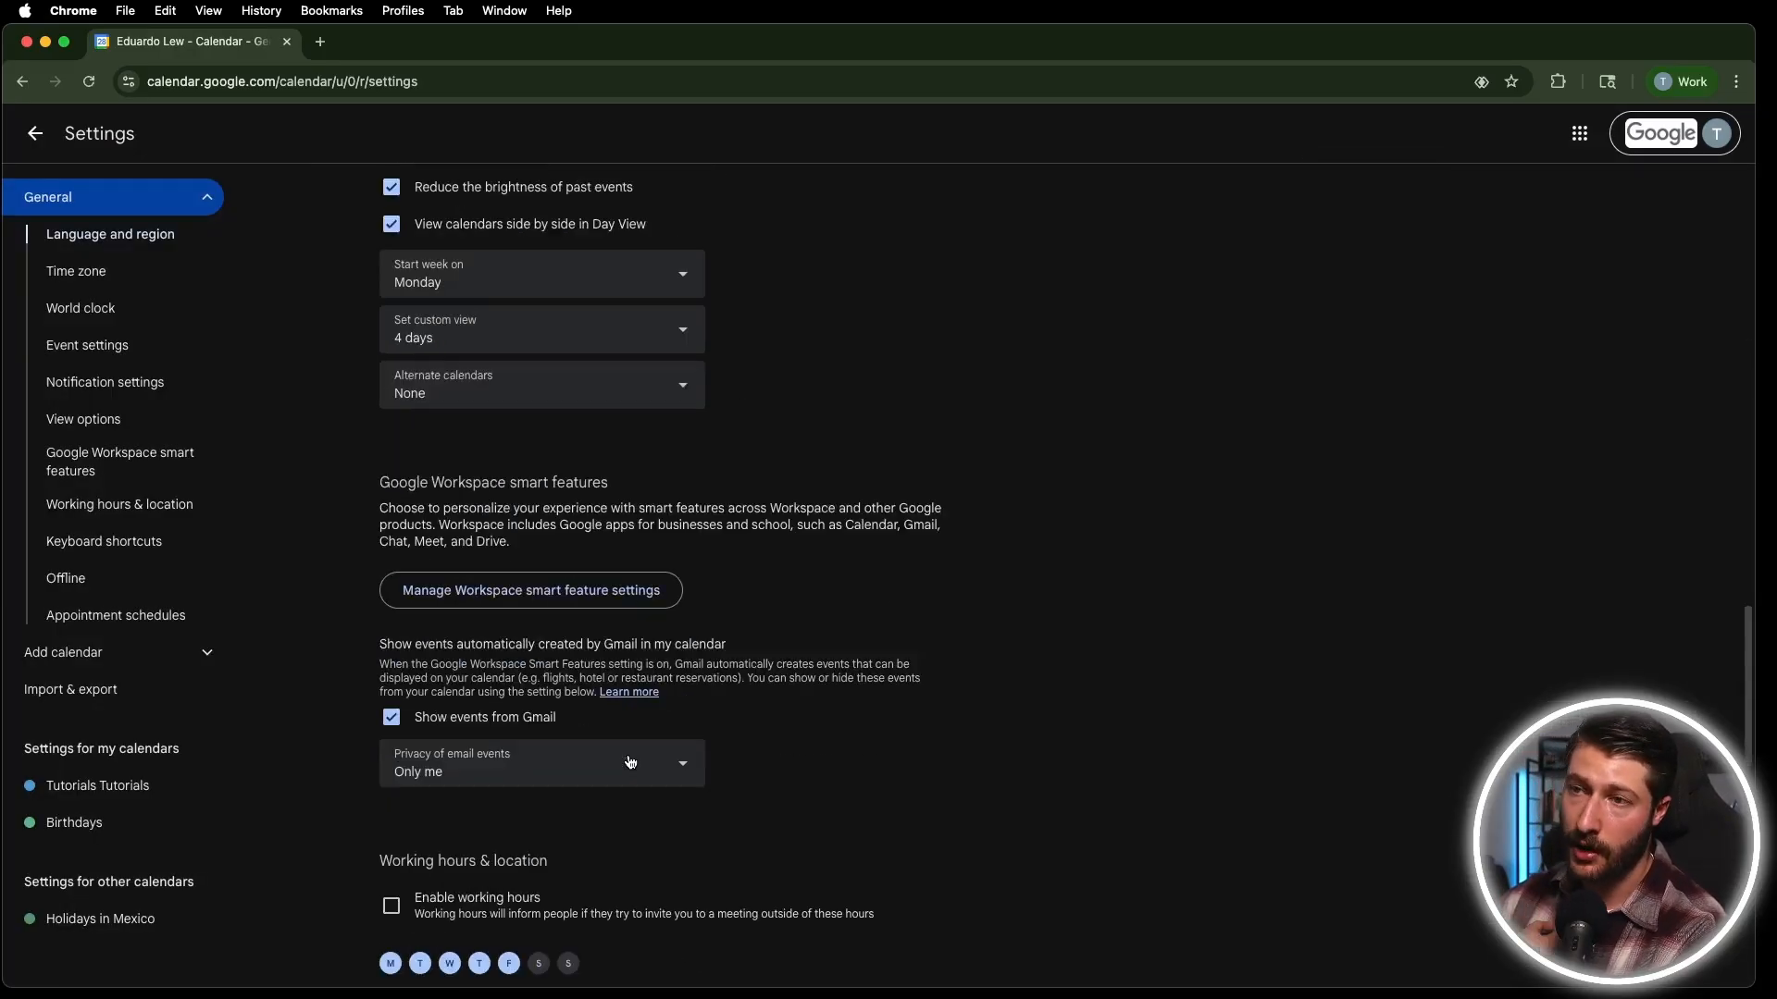
pyautogui.scroll(4, 630, 762)
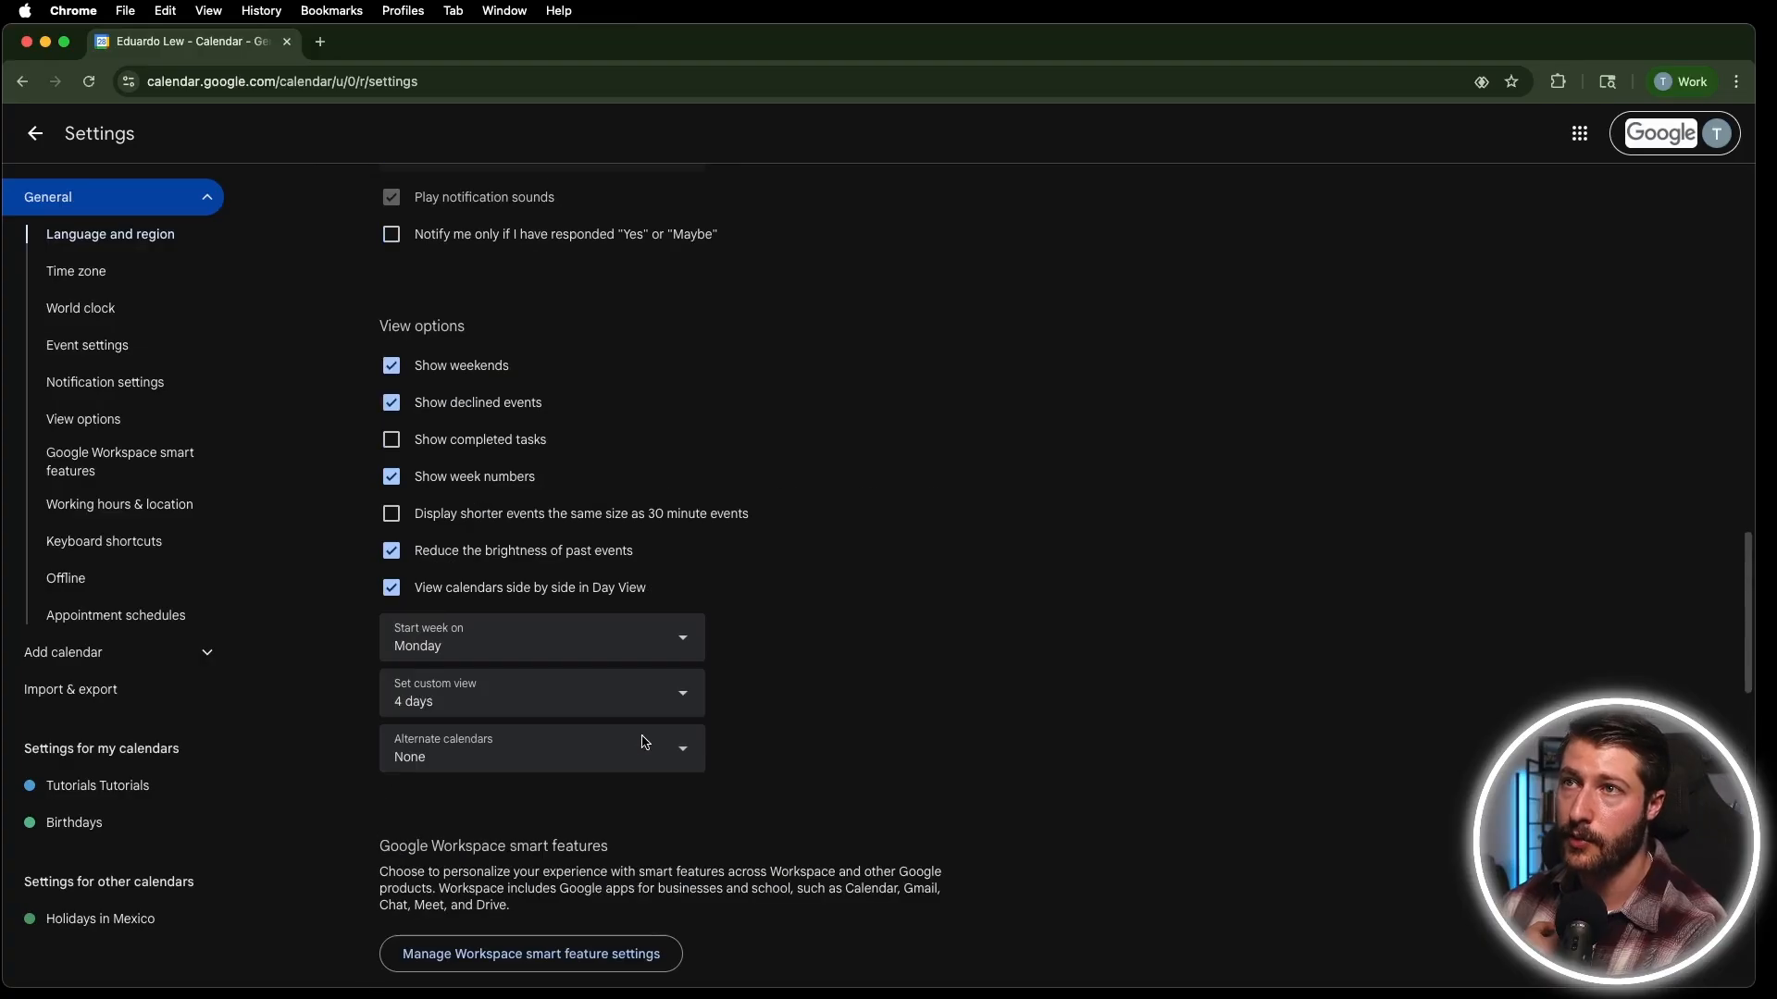
pyautogui.click(543, 707)
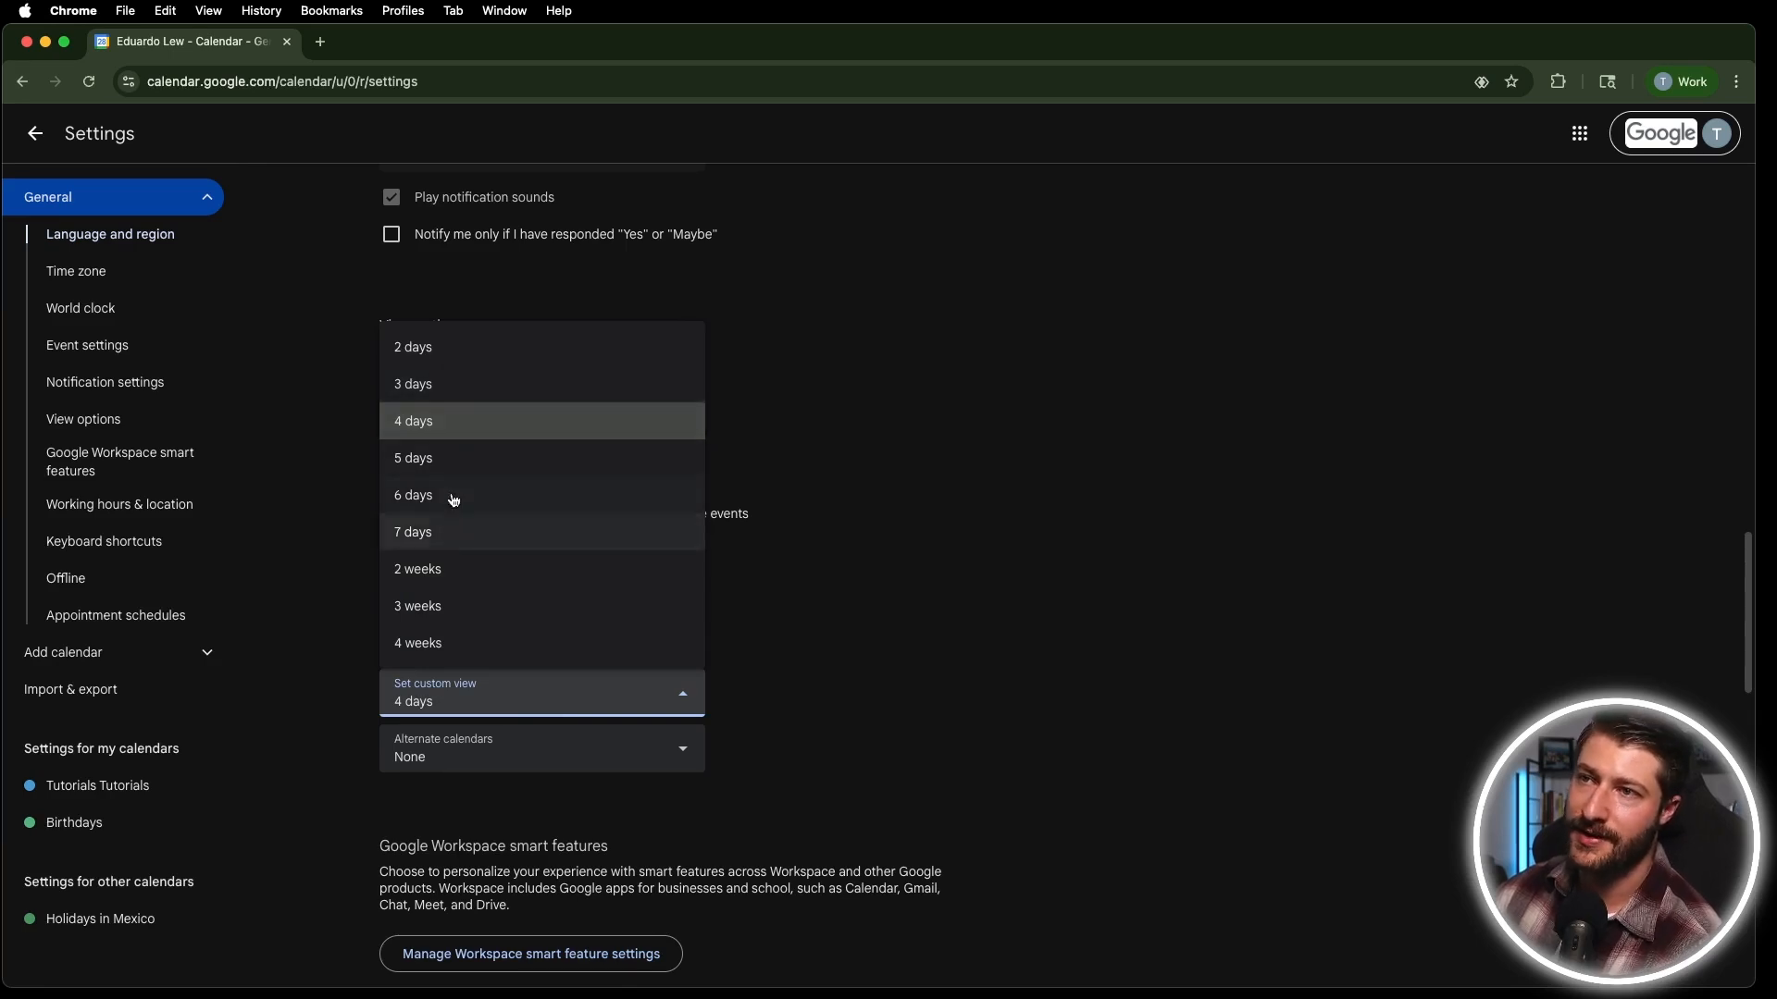
pyautogui.click(466, 385)
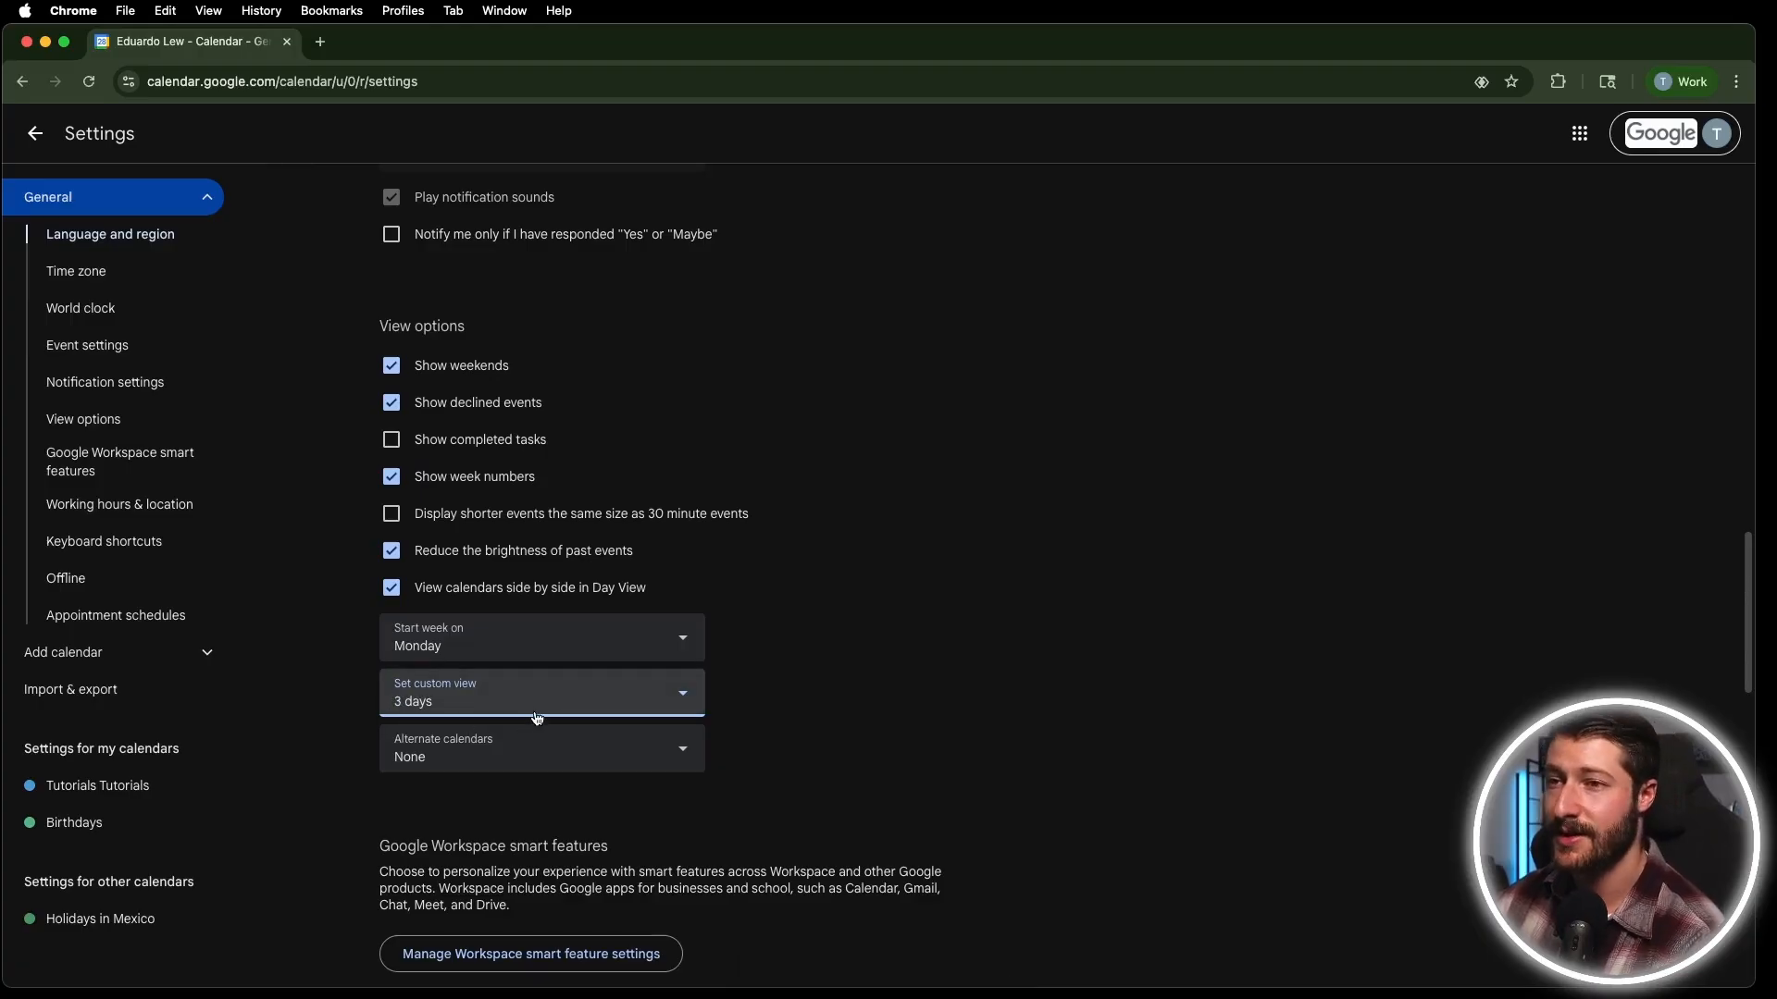
pyautogui.click(35, 133)
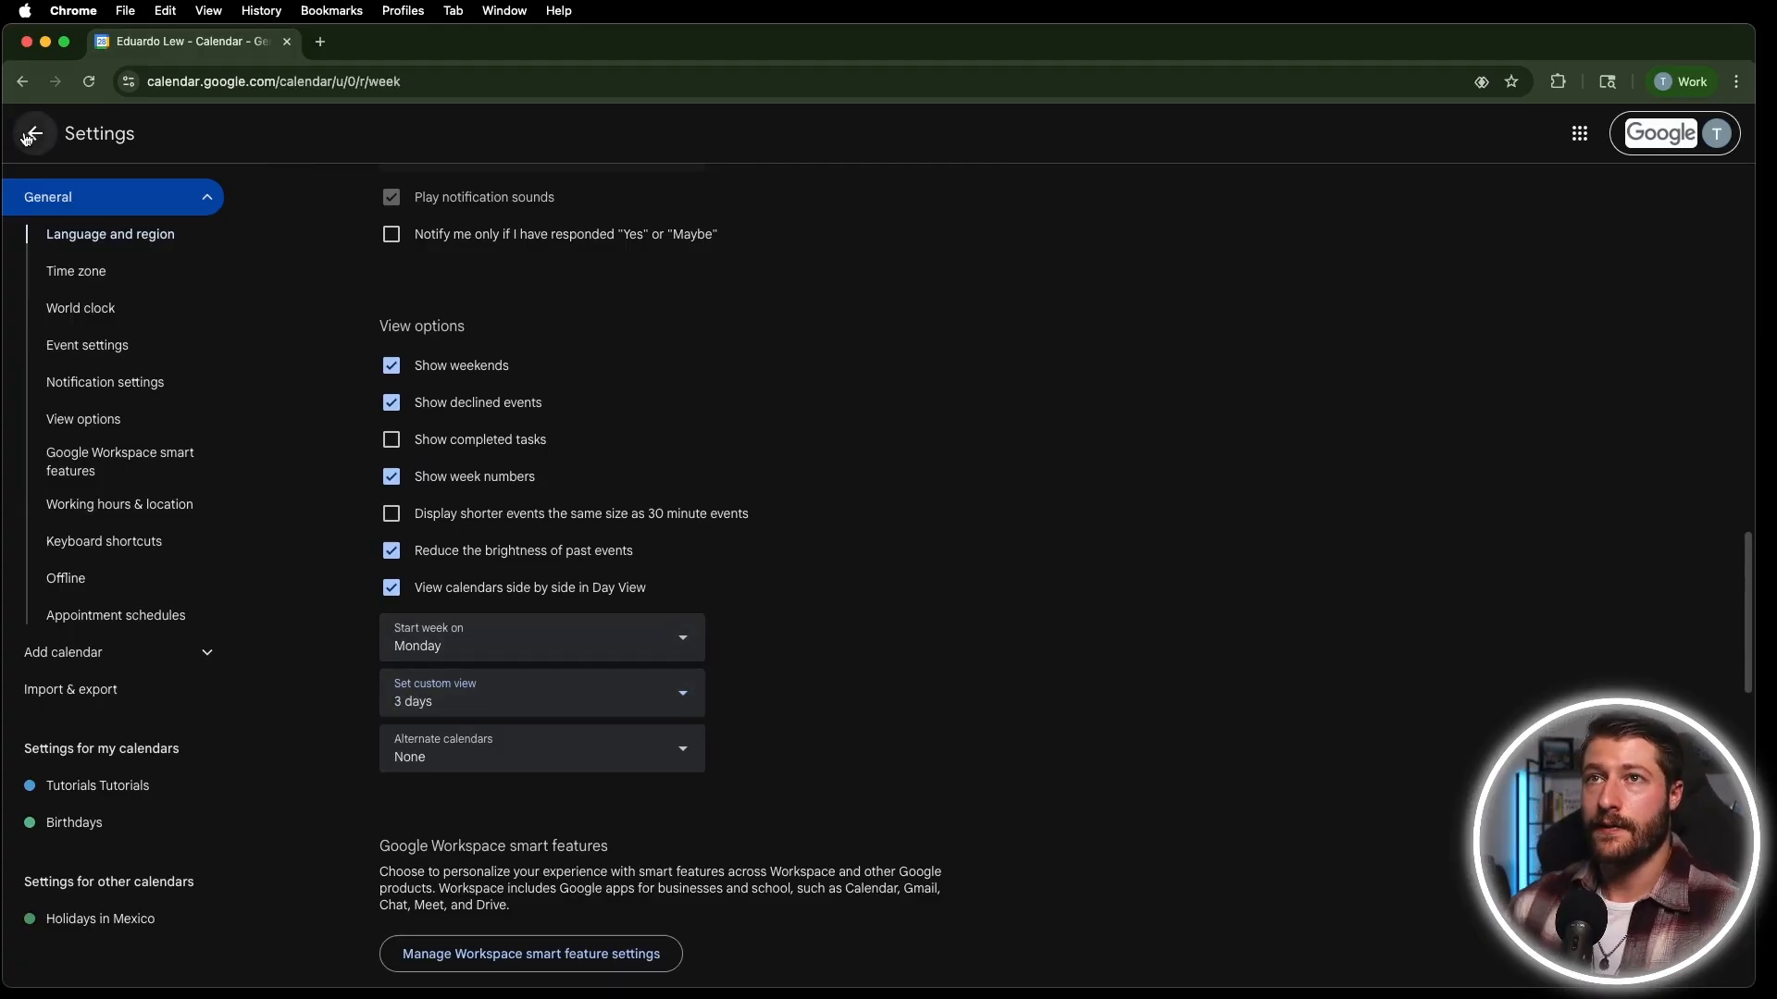
pyautogui.click(1407, 139)
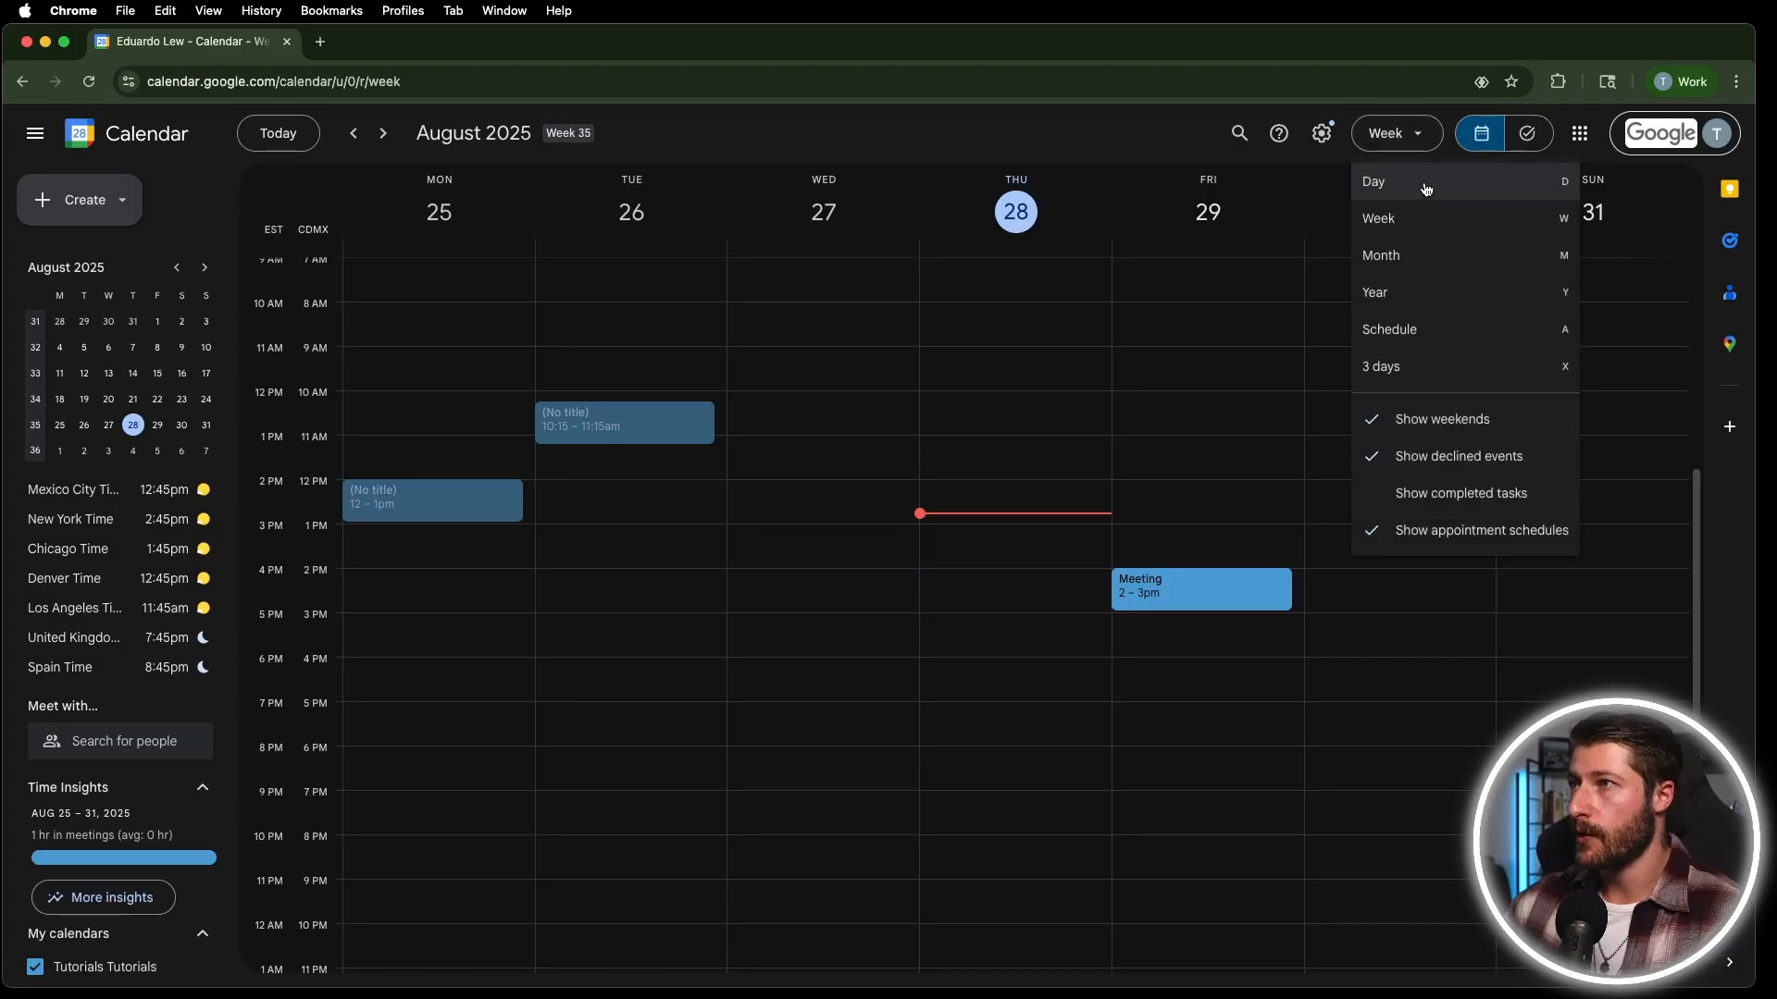
pyautogui.click(1528, 373)
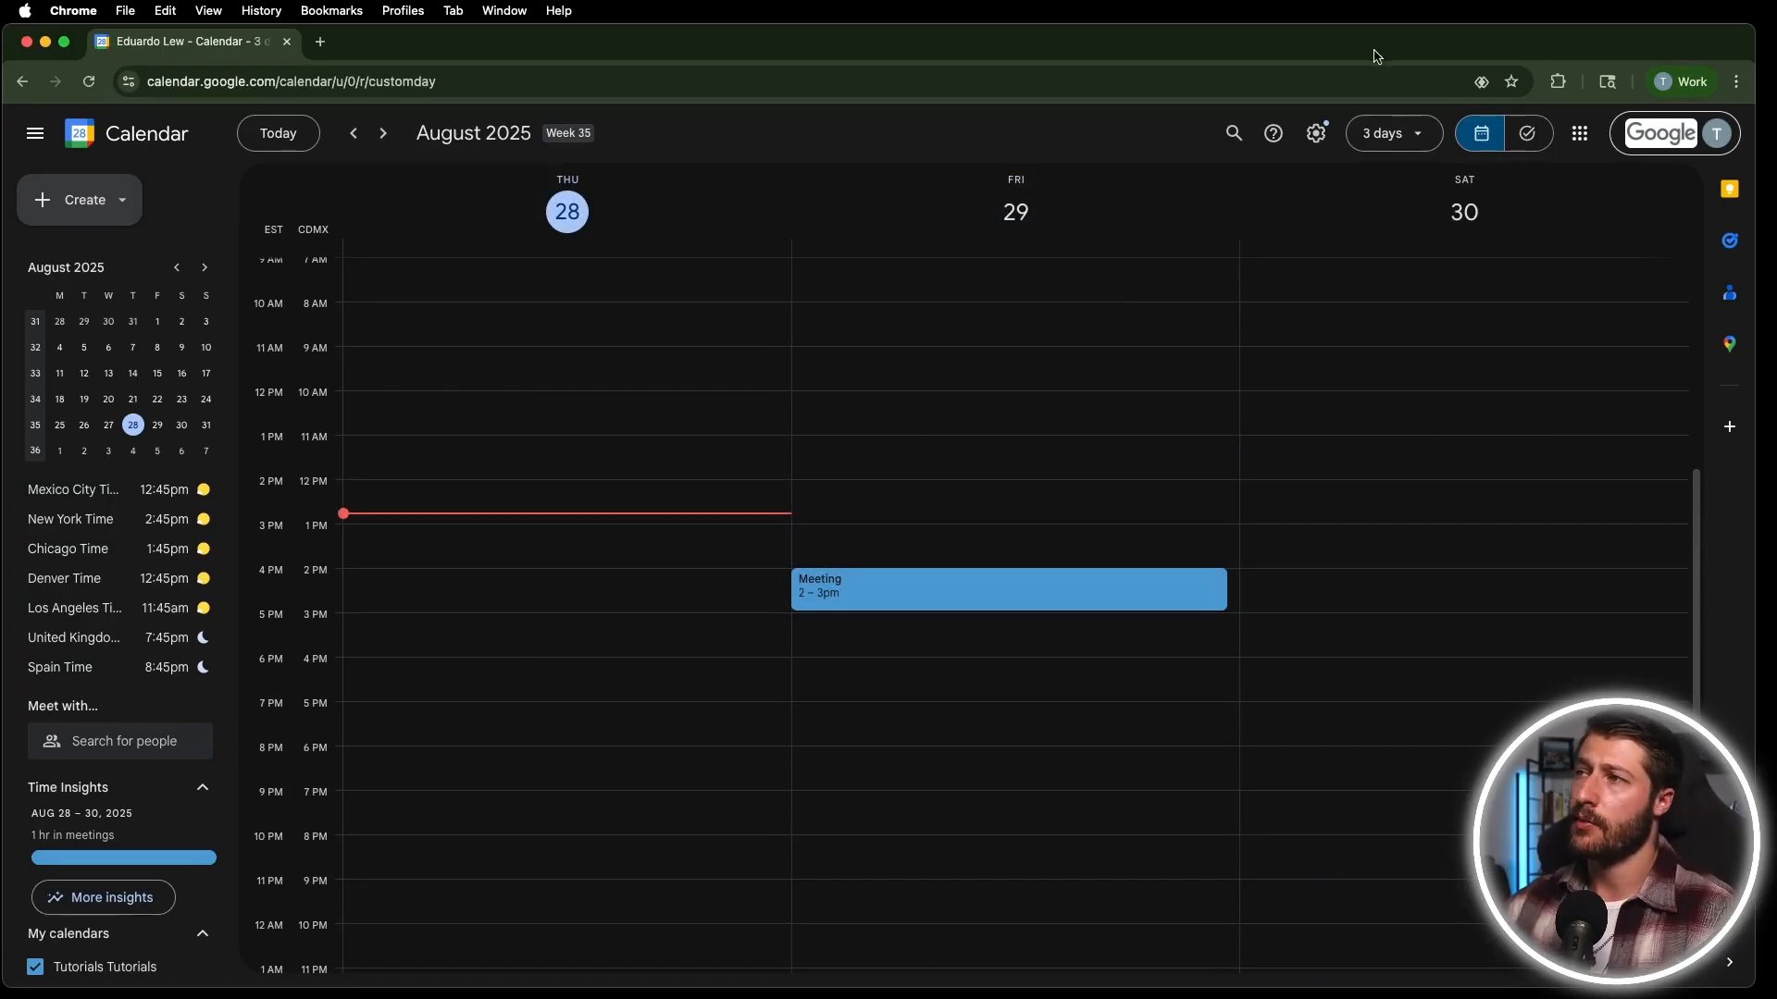
# Set the custom view to 4 days in the settings' View options and return to the calendar.
pyautogui.click(1315, 133)
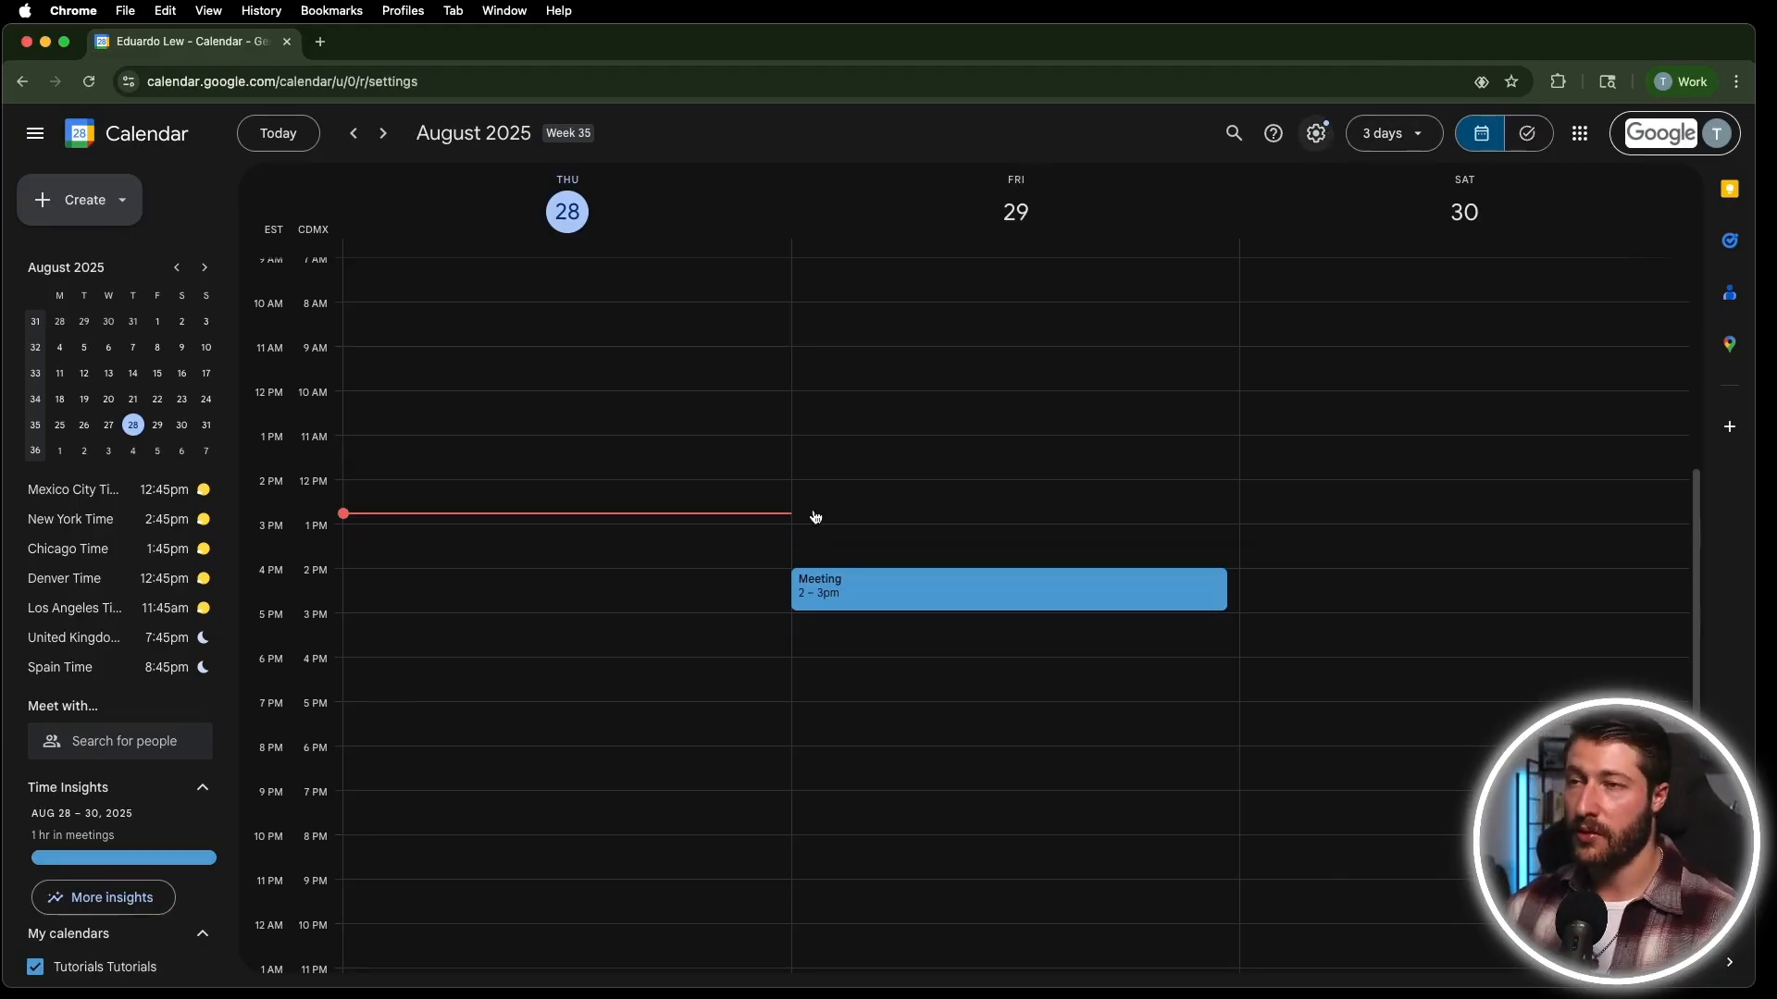
pyautogui.scroll(-15, 555, 666)
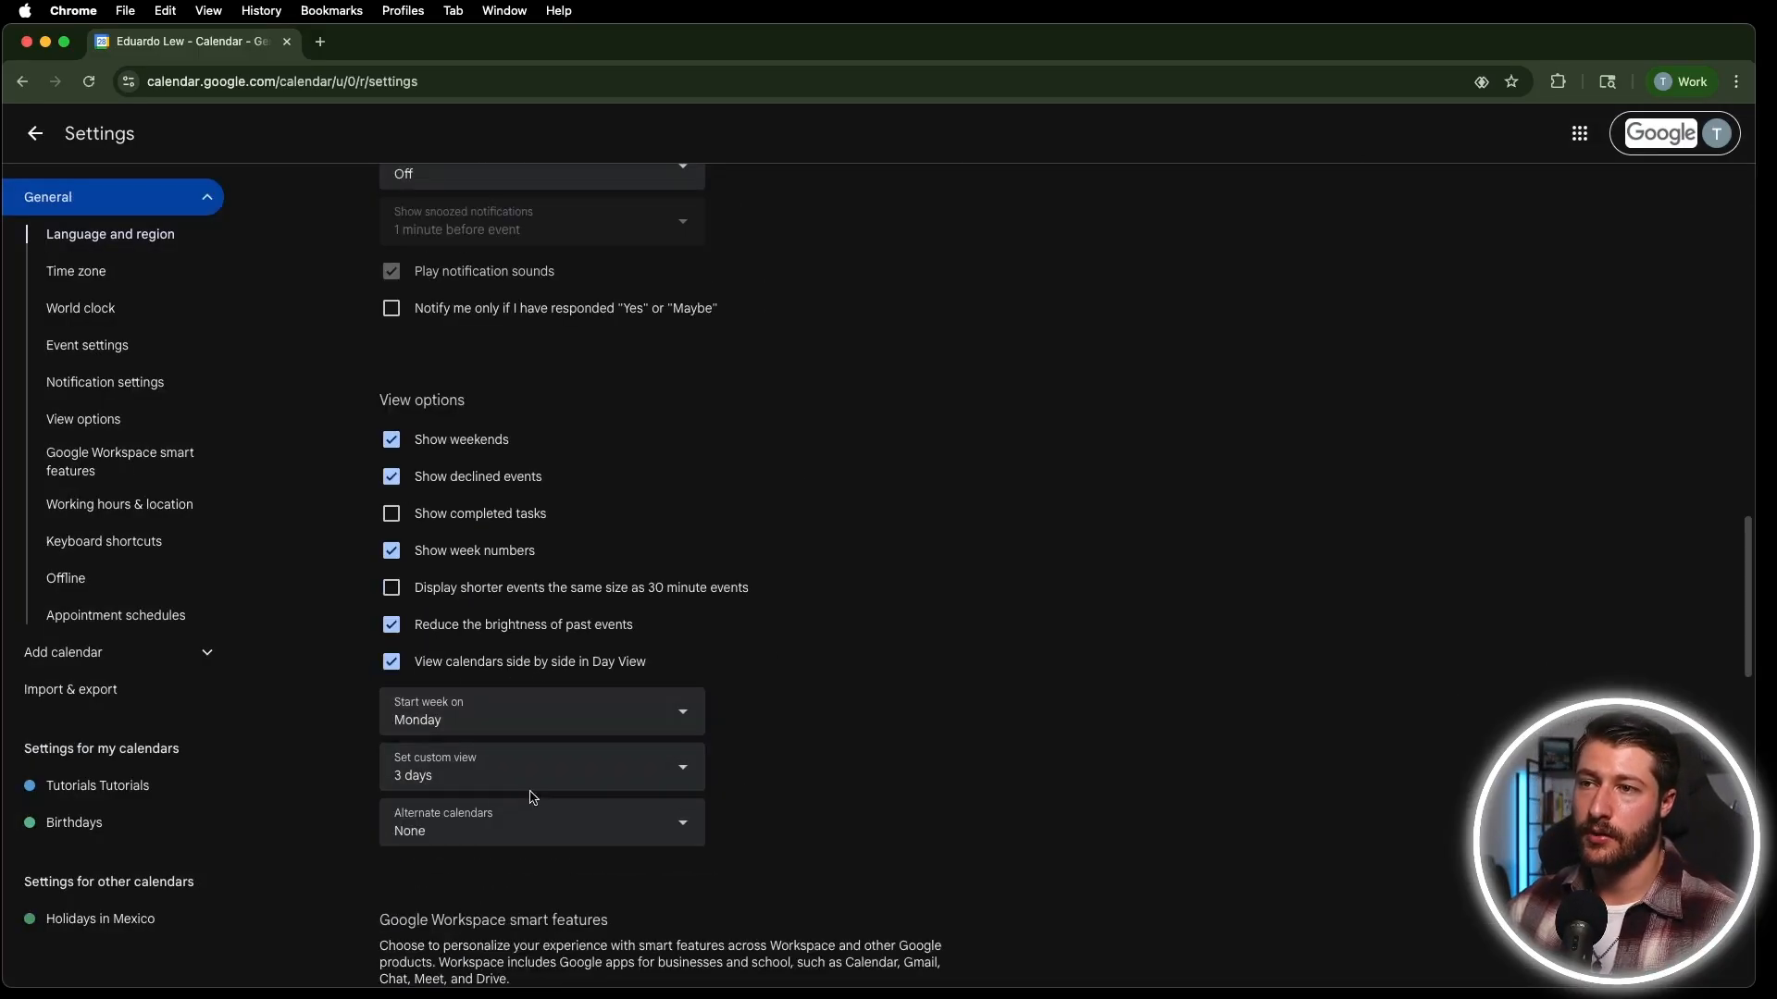
pyautogui.click(533, 785)
pyautogui.click(464, 495)
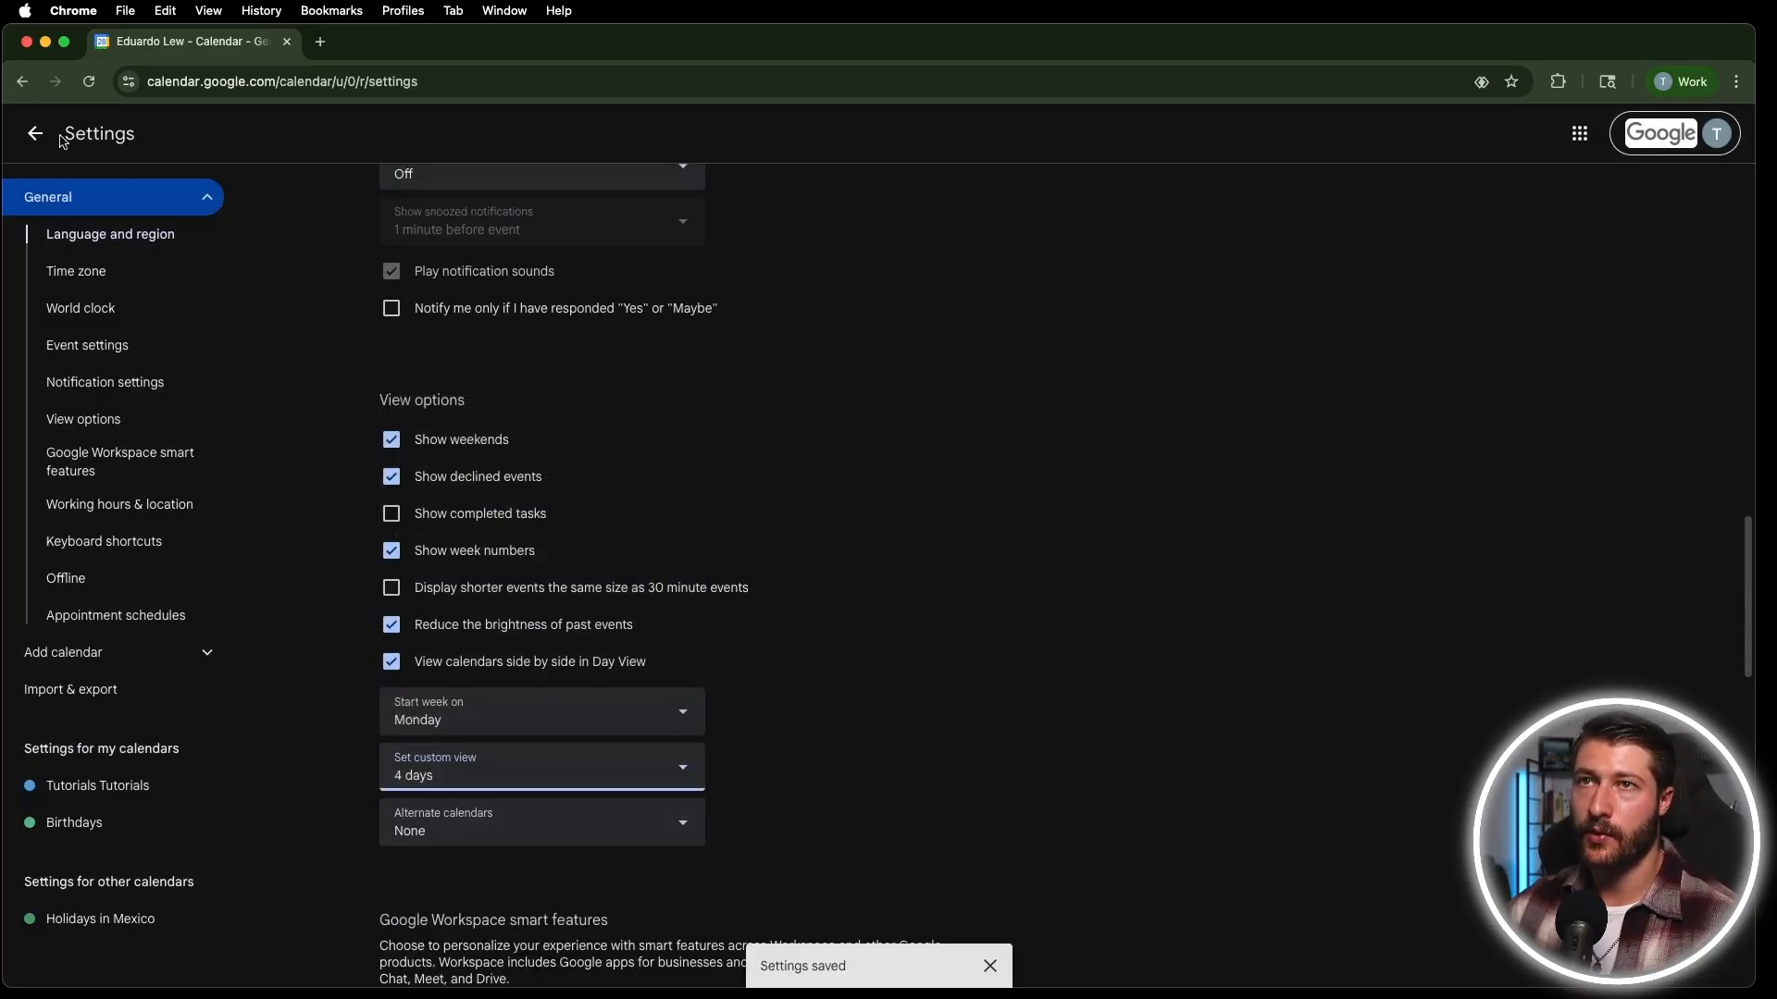
pyautogui.click(35, 134)
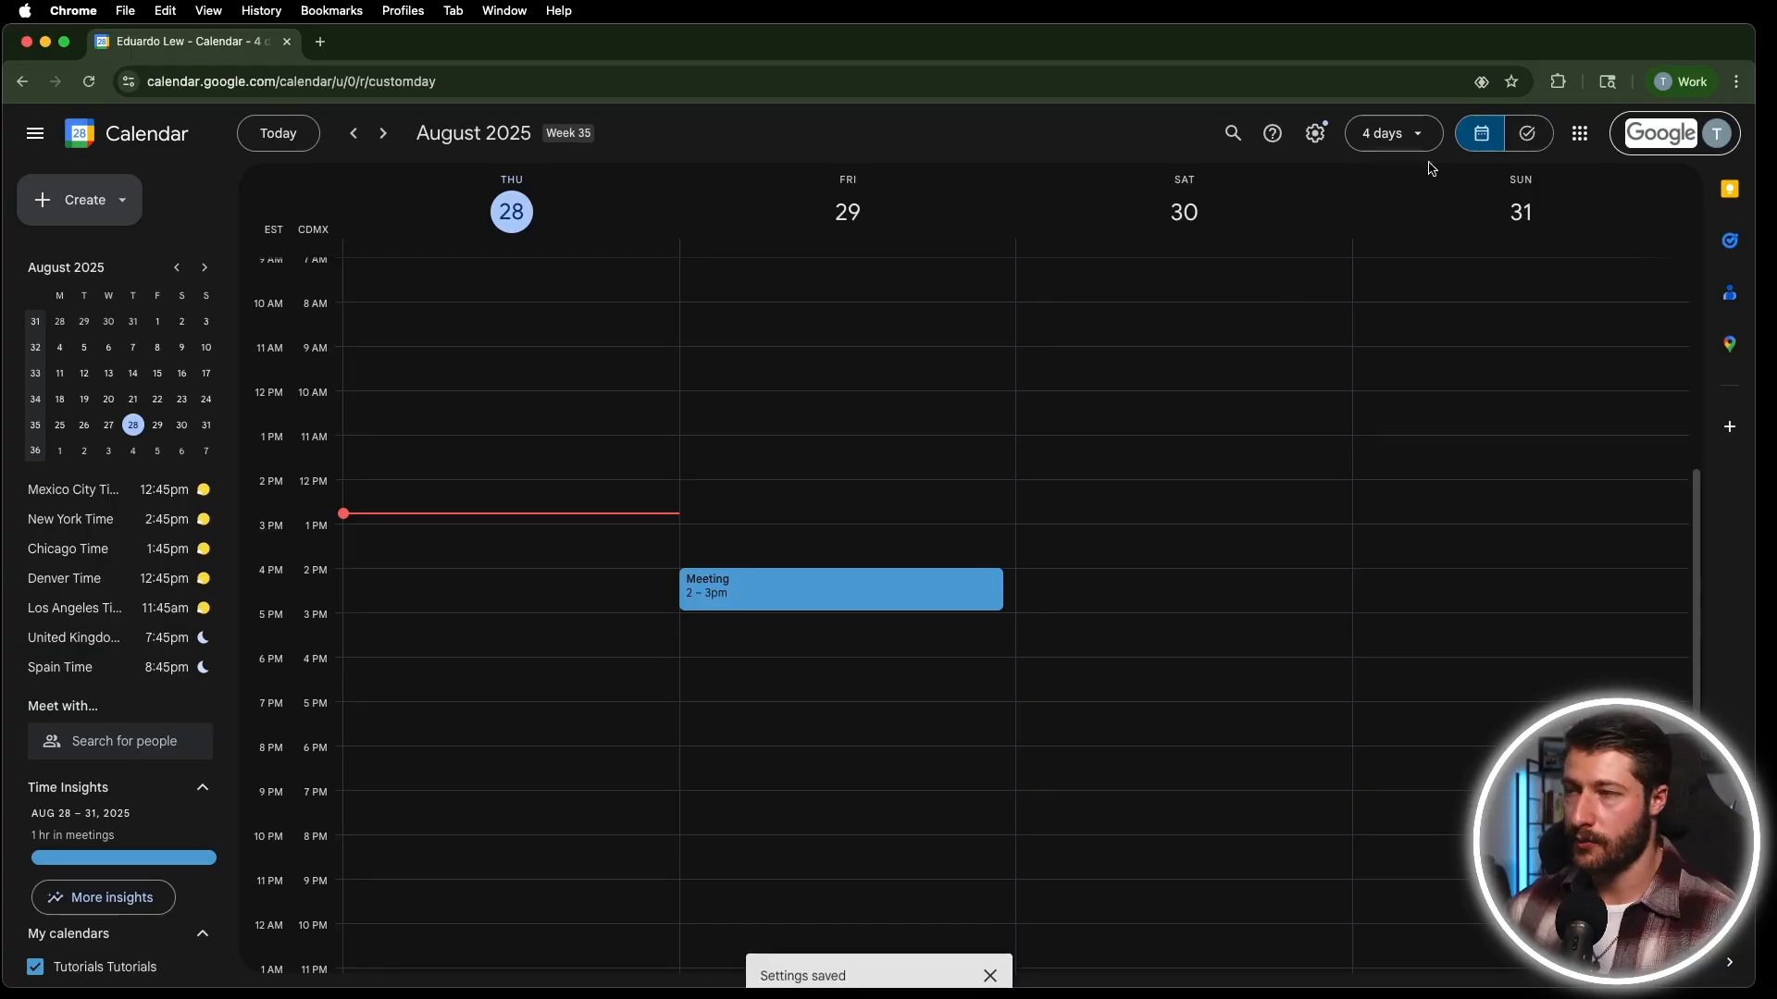
# Review the choices for Alternate calendars in the settings' View options, leave it at None, and look over the neighbouring settings sections.
pyautogui.press('s')
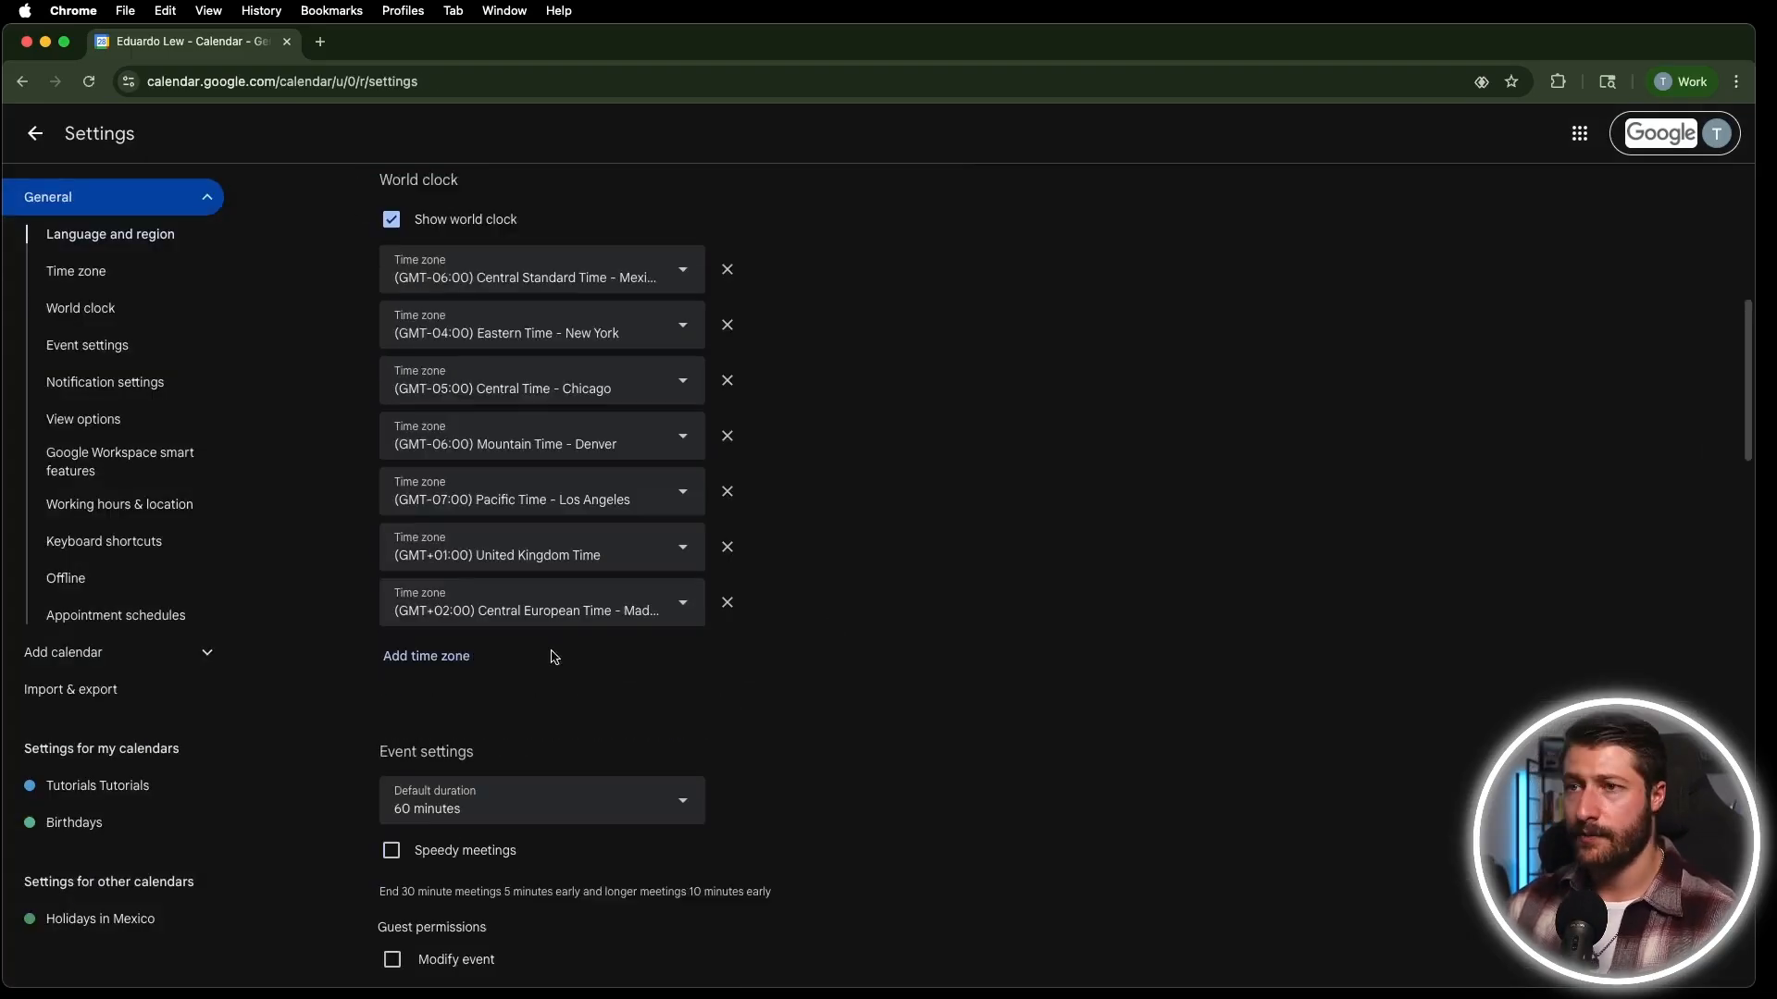
pyautogui.scroll(-14, 554, 658)
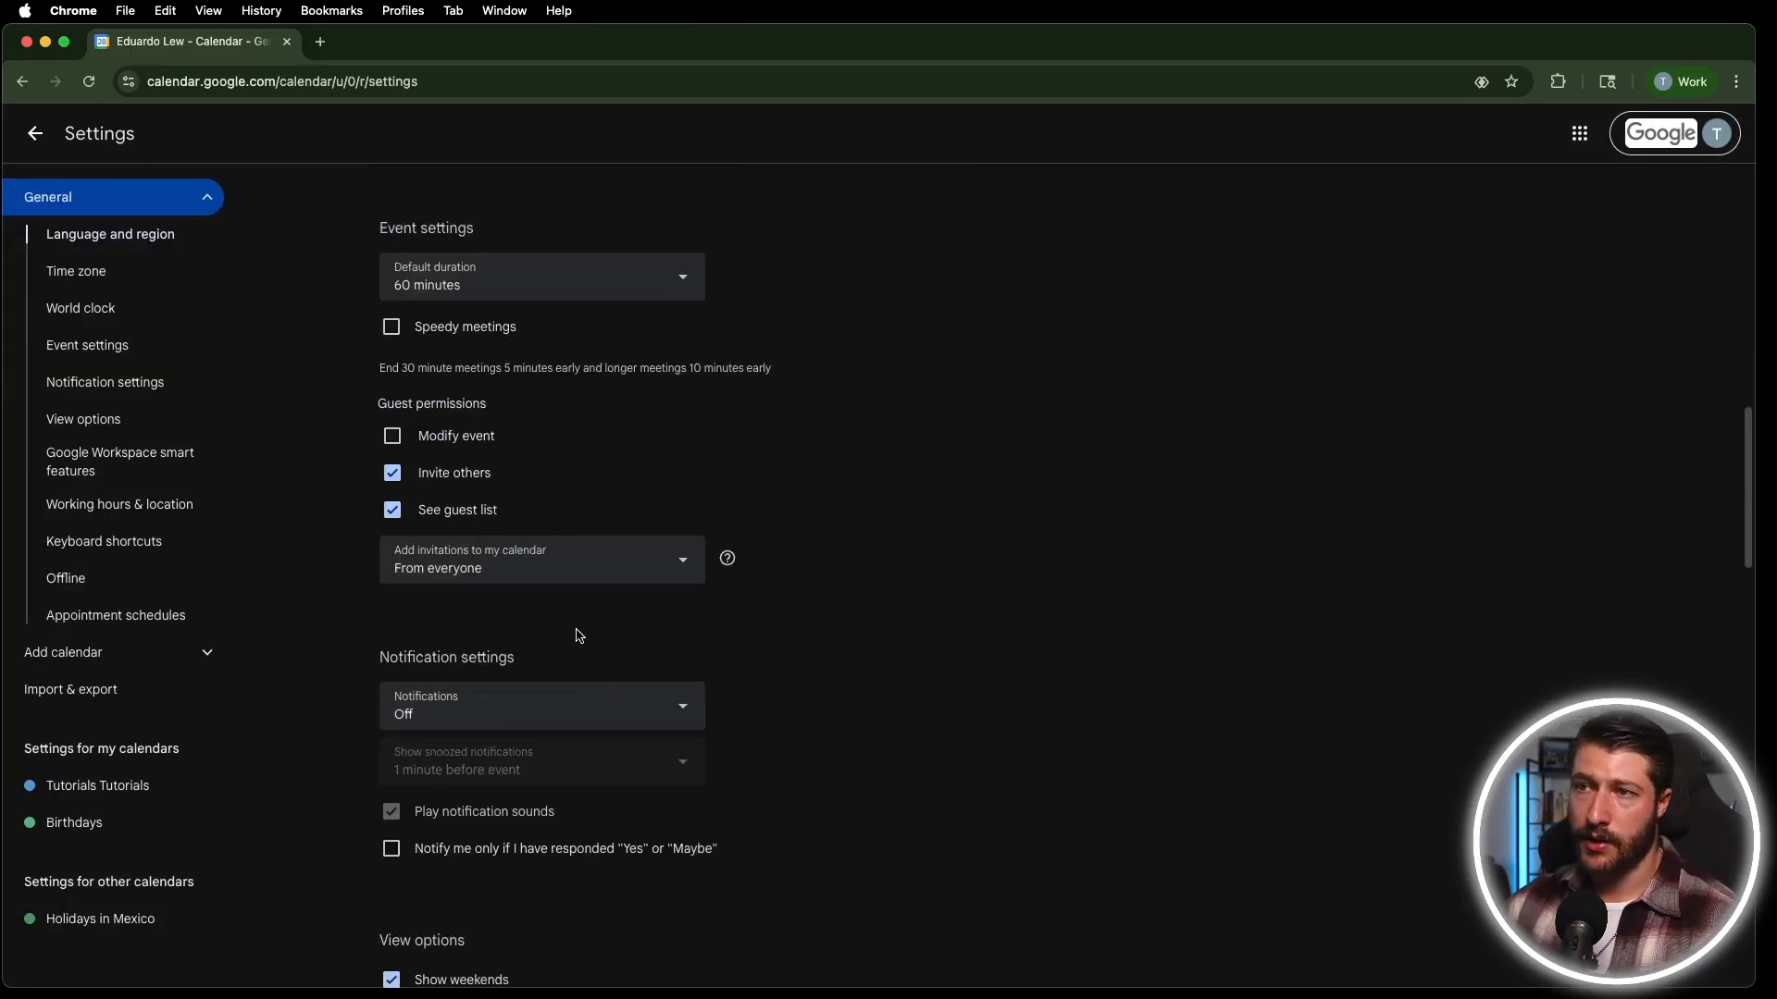
pyautogui.scroll(-3, 585, 623)
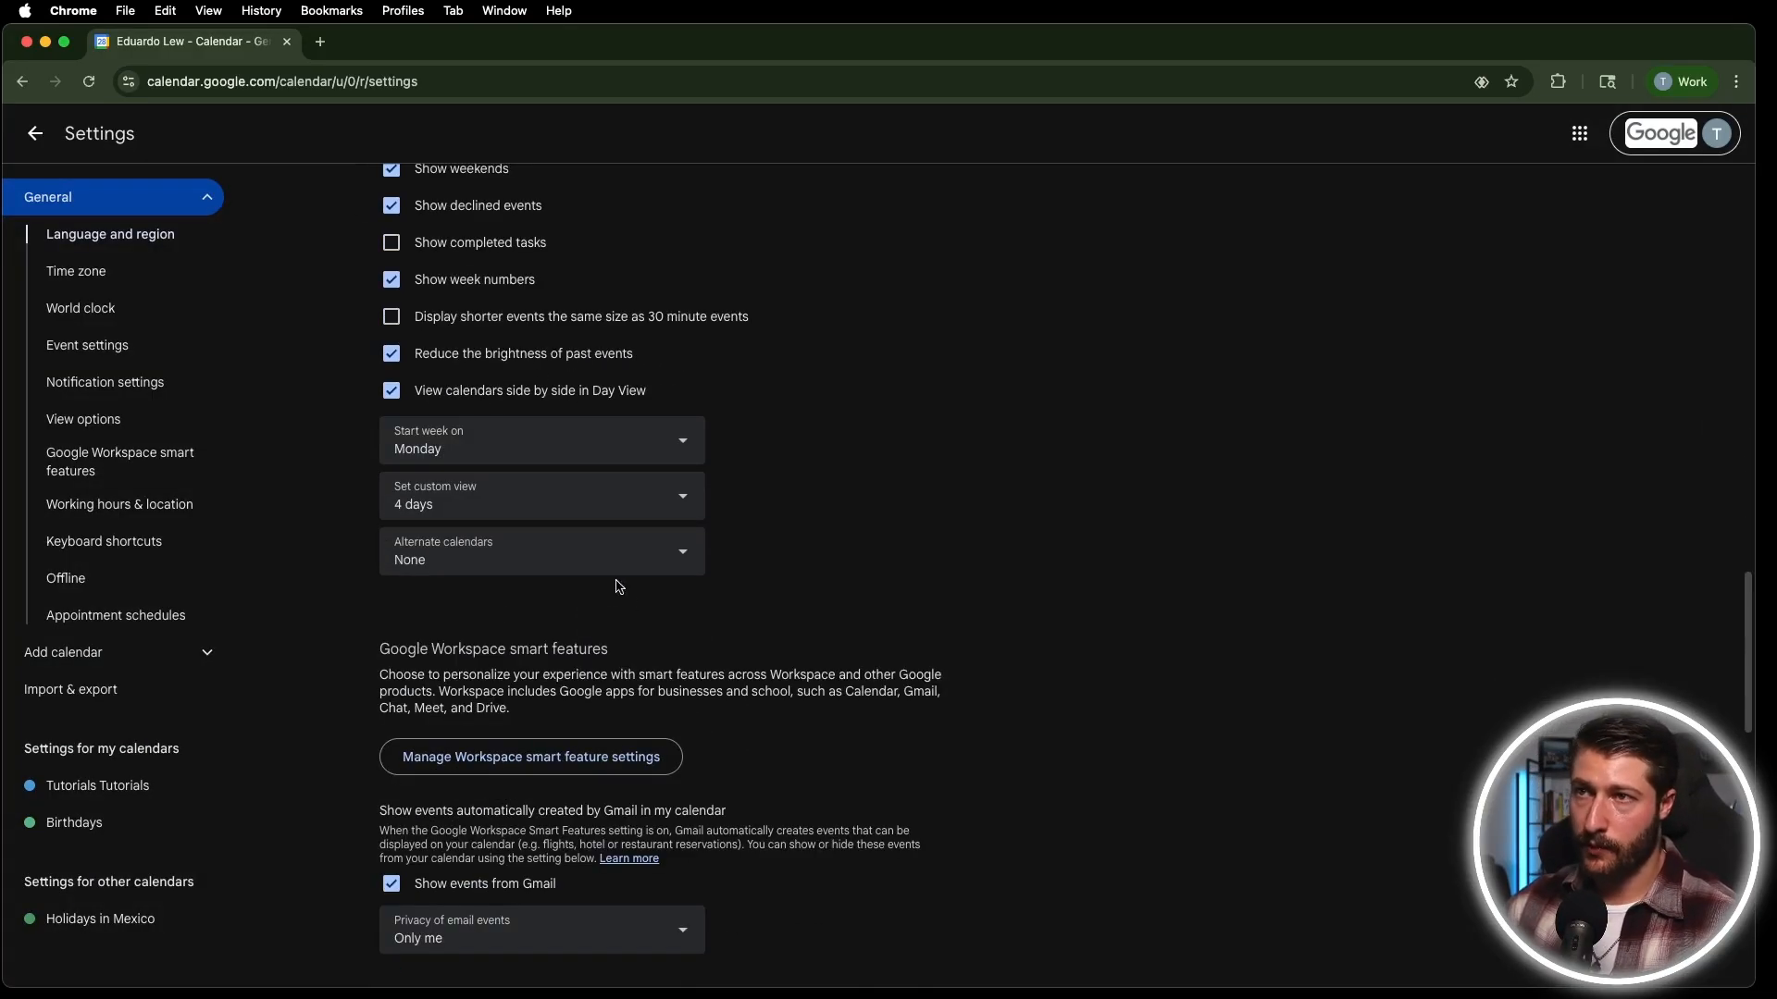
pyautogui.click(523, 554)
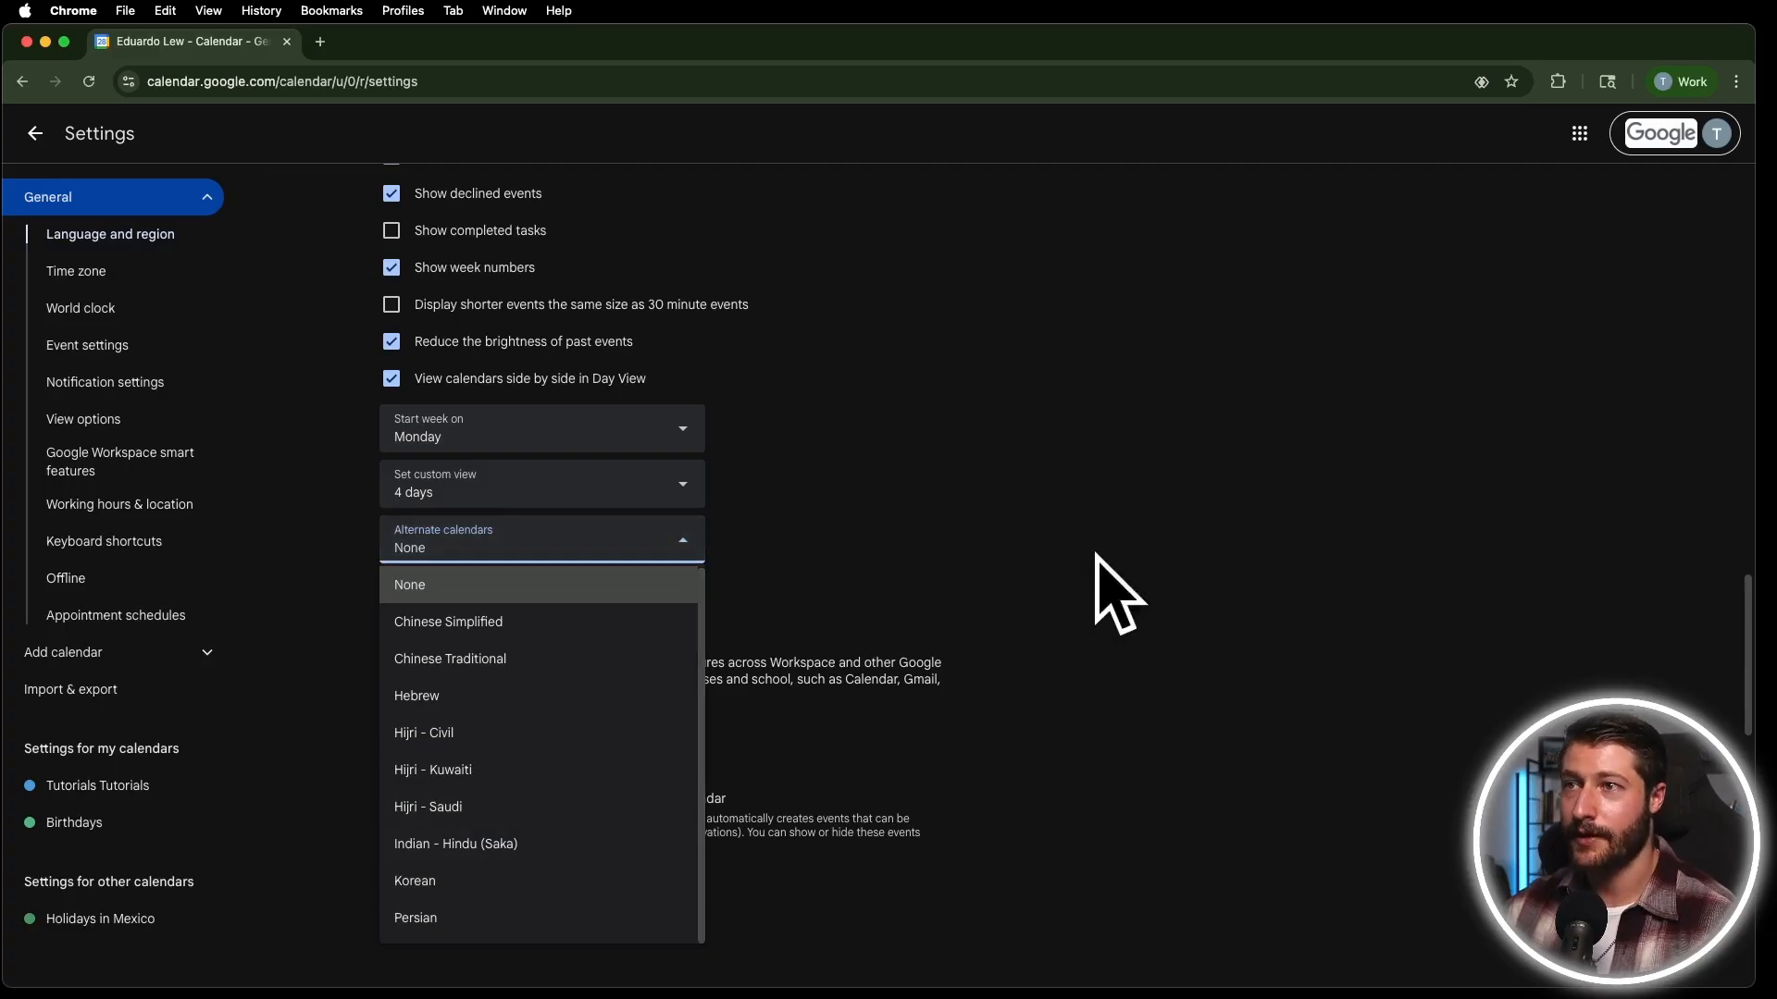
pyautogui.click(791, 587)
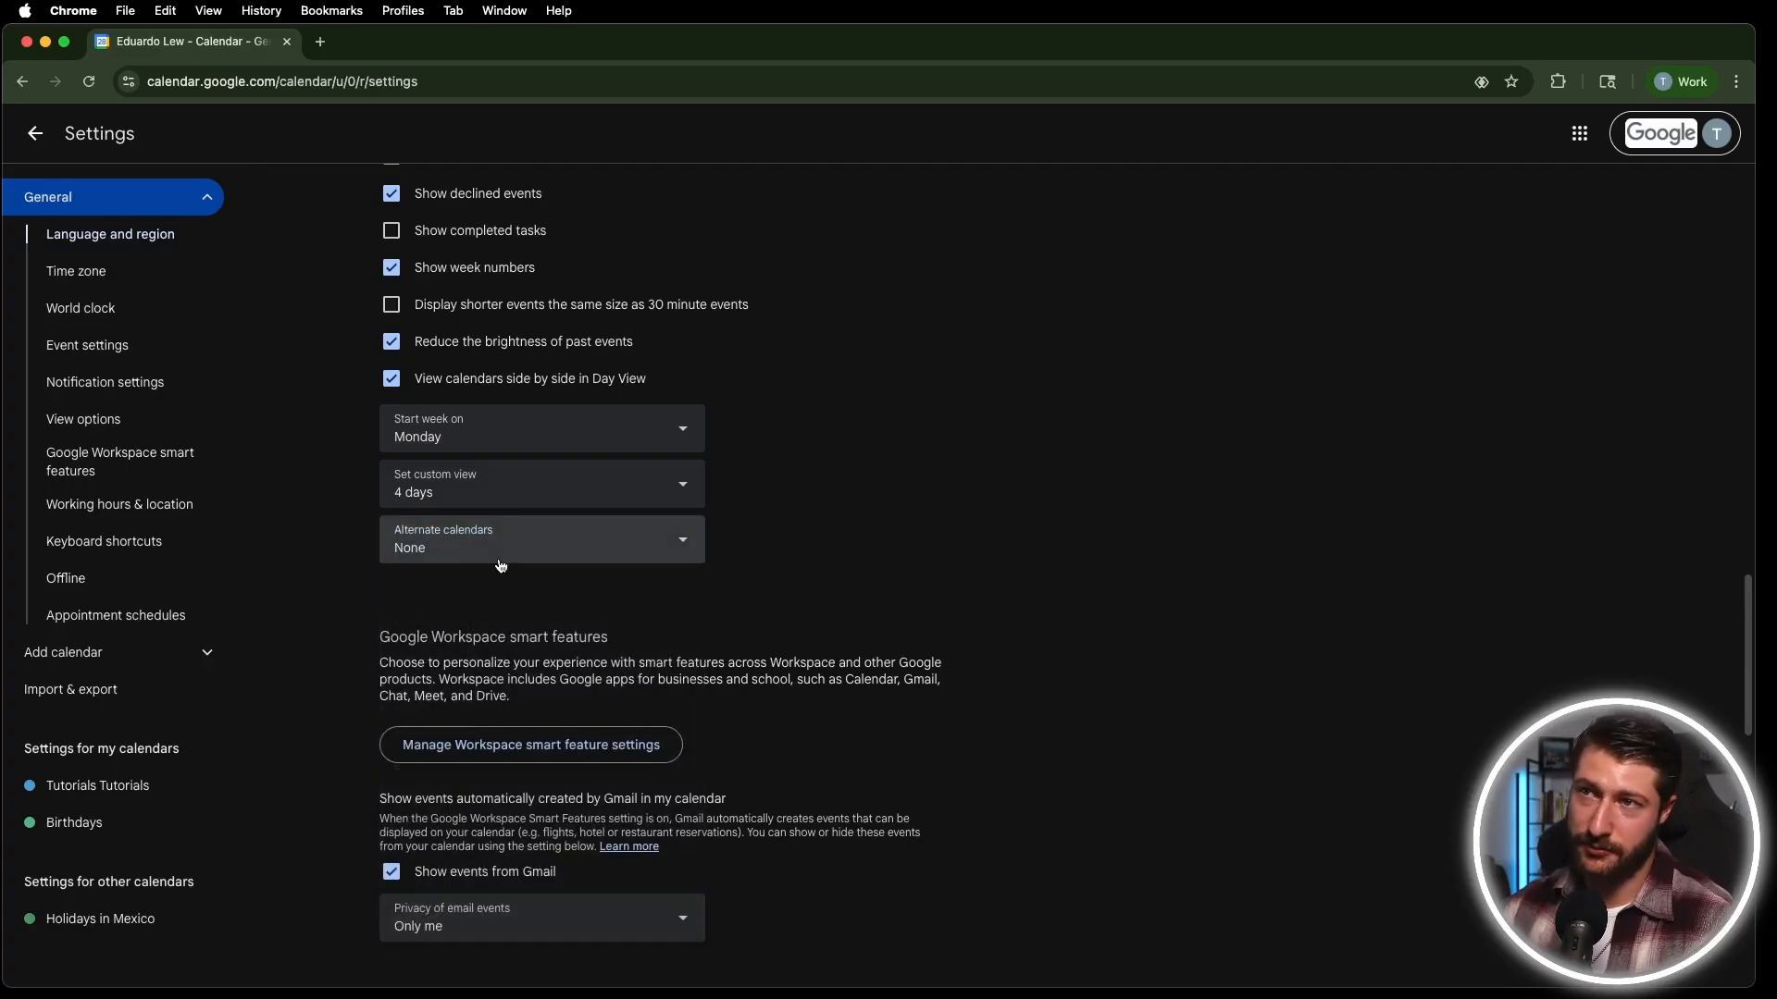
pyautogui.scroll(-3, 538, 606)
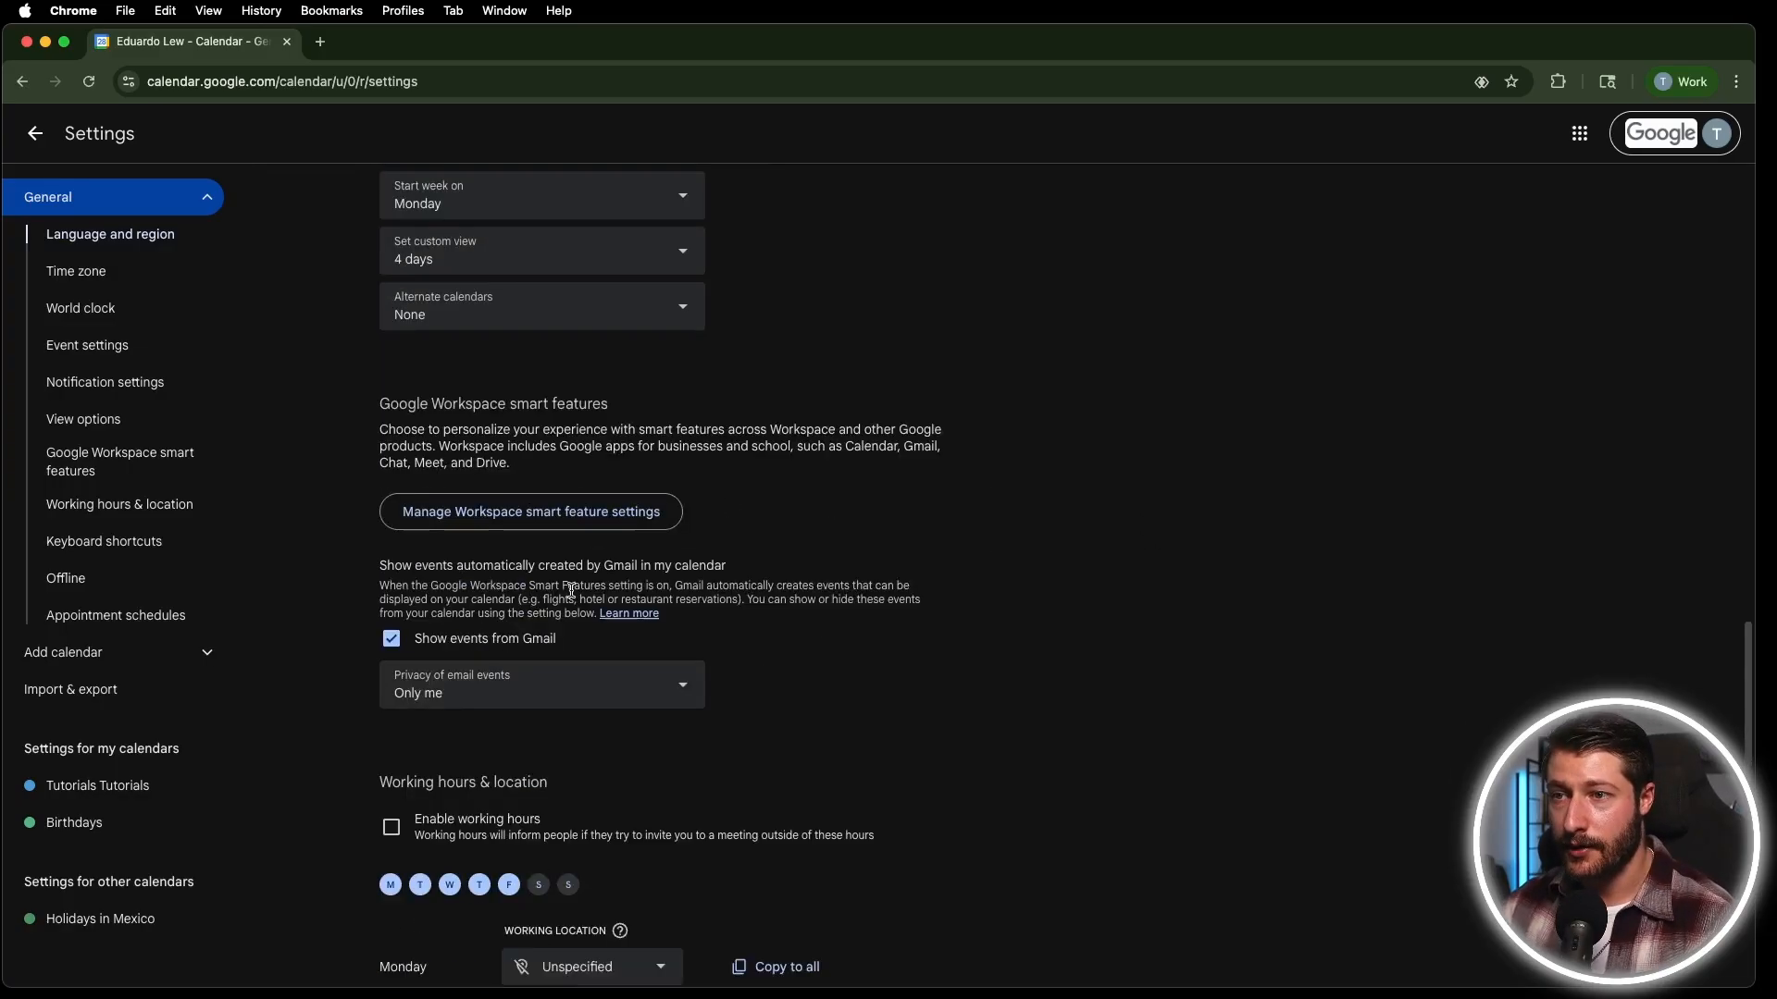
pyautogui.scroll(8, 603, 553)
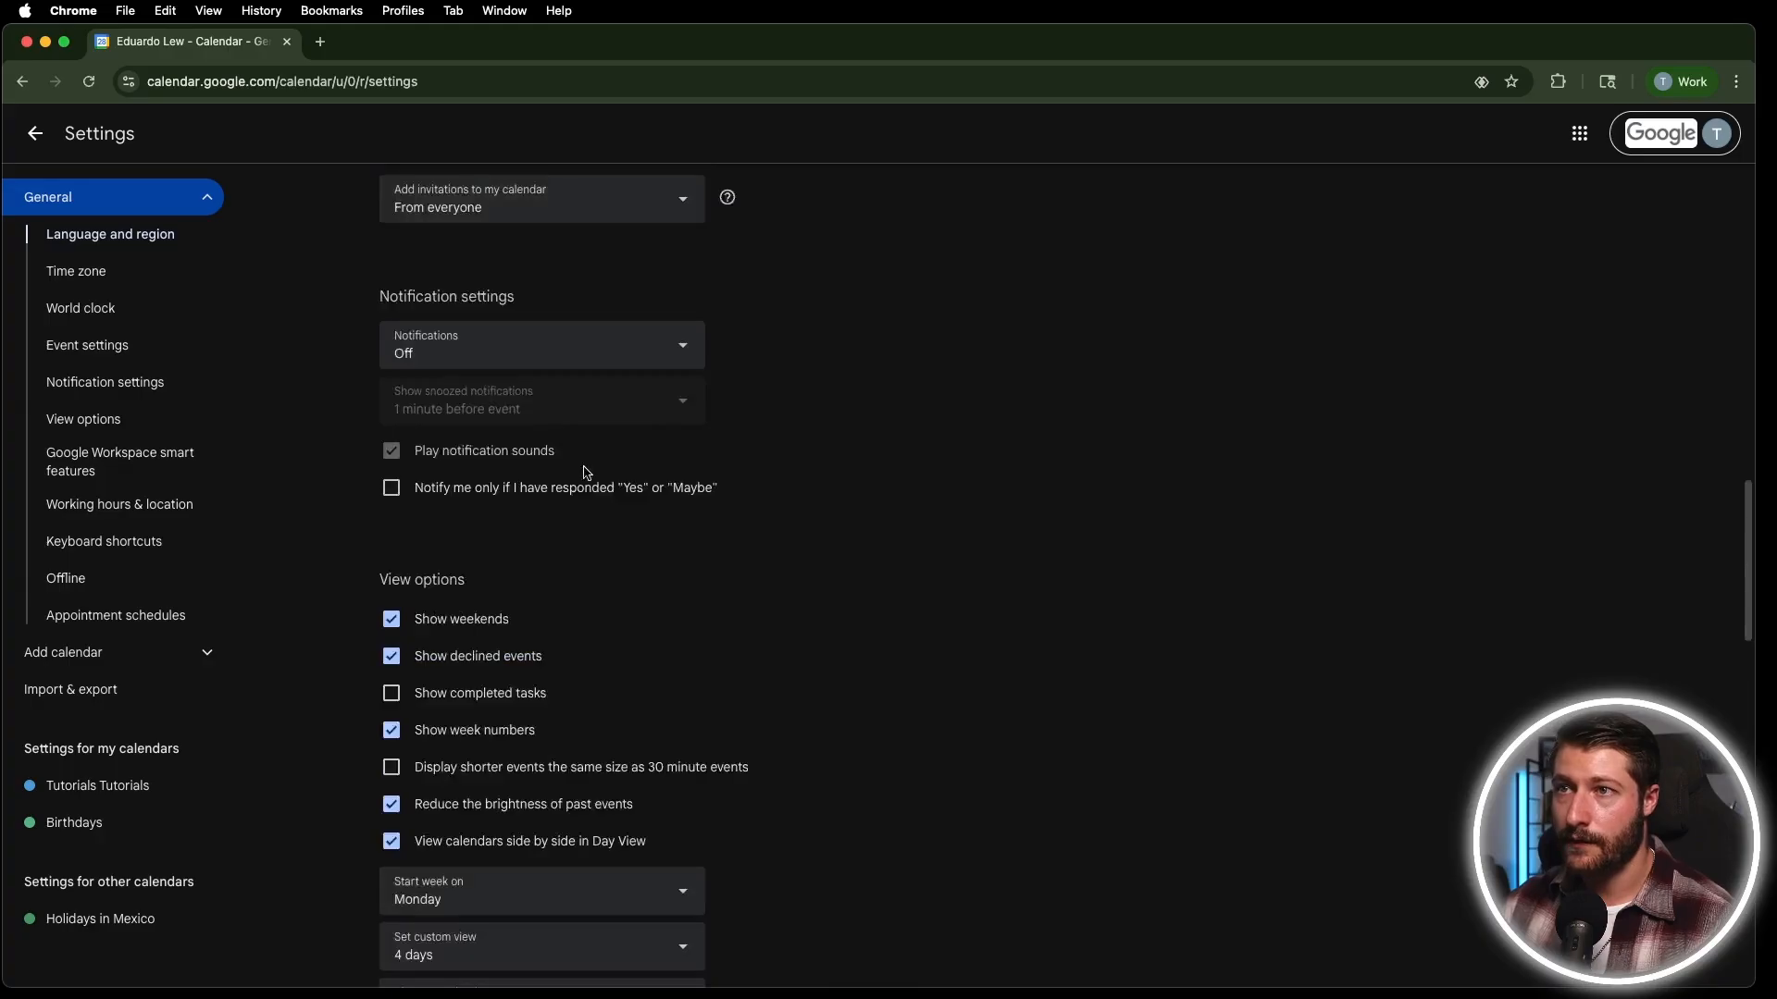
# Review the Google Workspace smart features settings, including how events created automatically from Gmail are shown in the calendar.
pyautogui.scroll(-5, 588, 474)
pyautogui.scroll(-2, 611, 481)
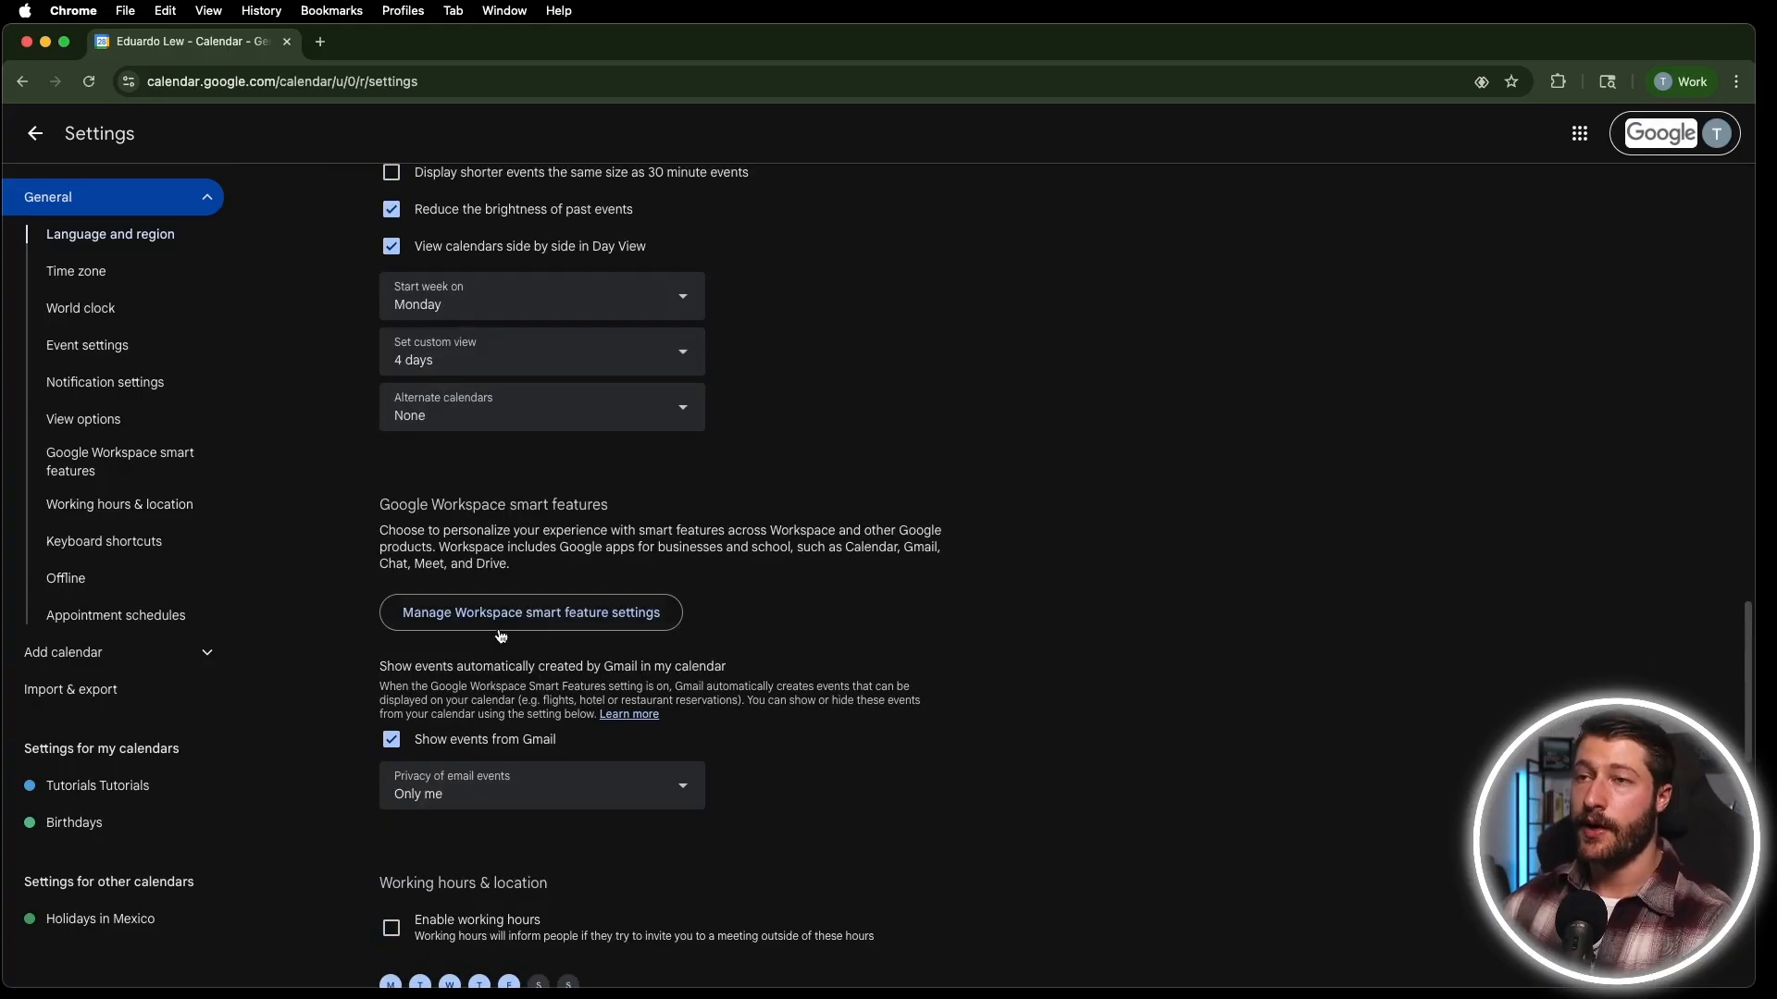
pyautogui.moveTo(608, 477); pyautogui.dragTo(378, 480)
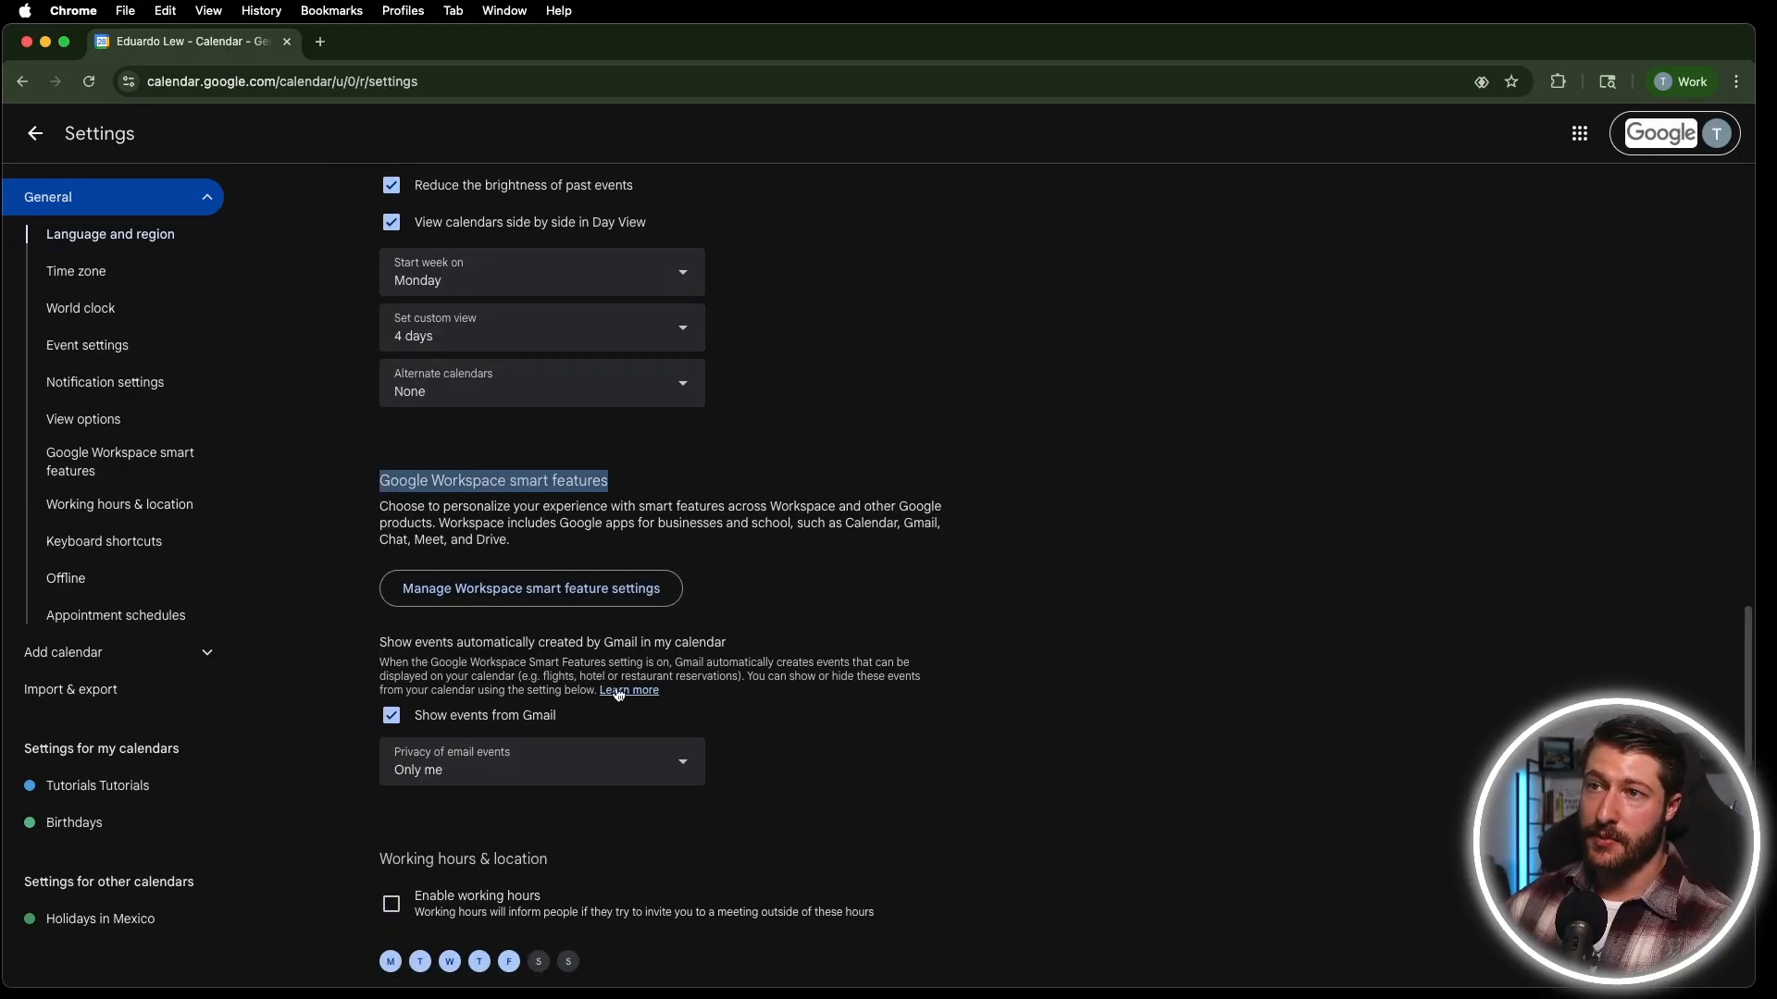
pyautogui.scroll(-1, 481, 703)
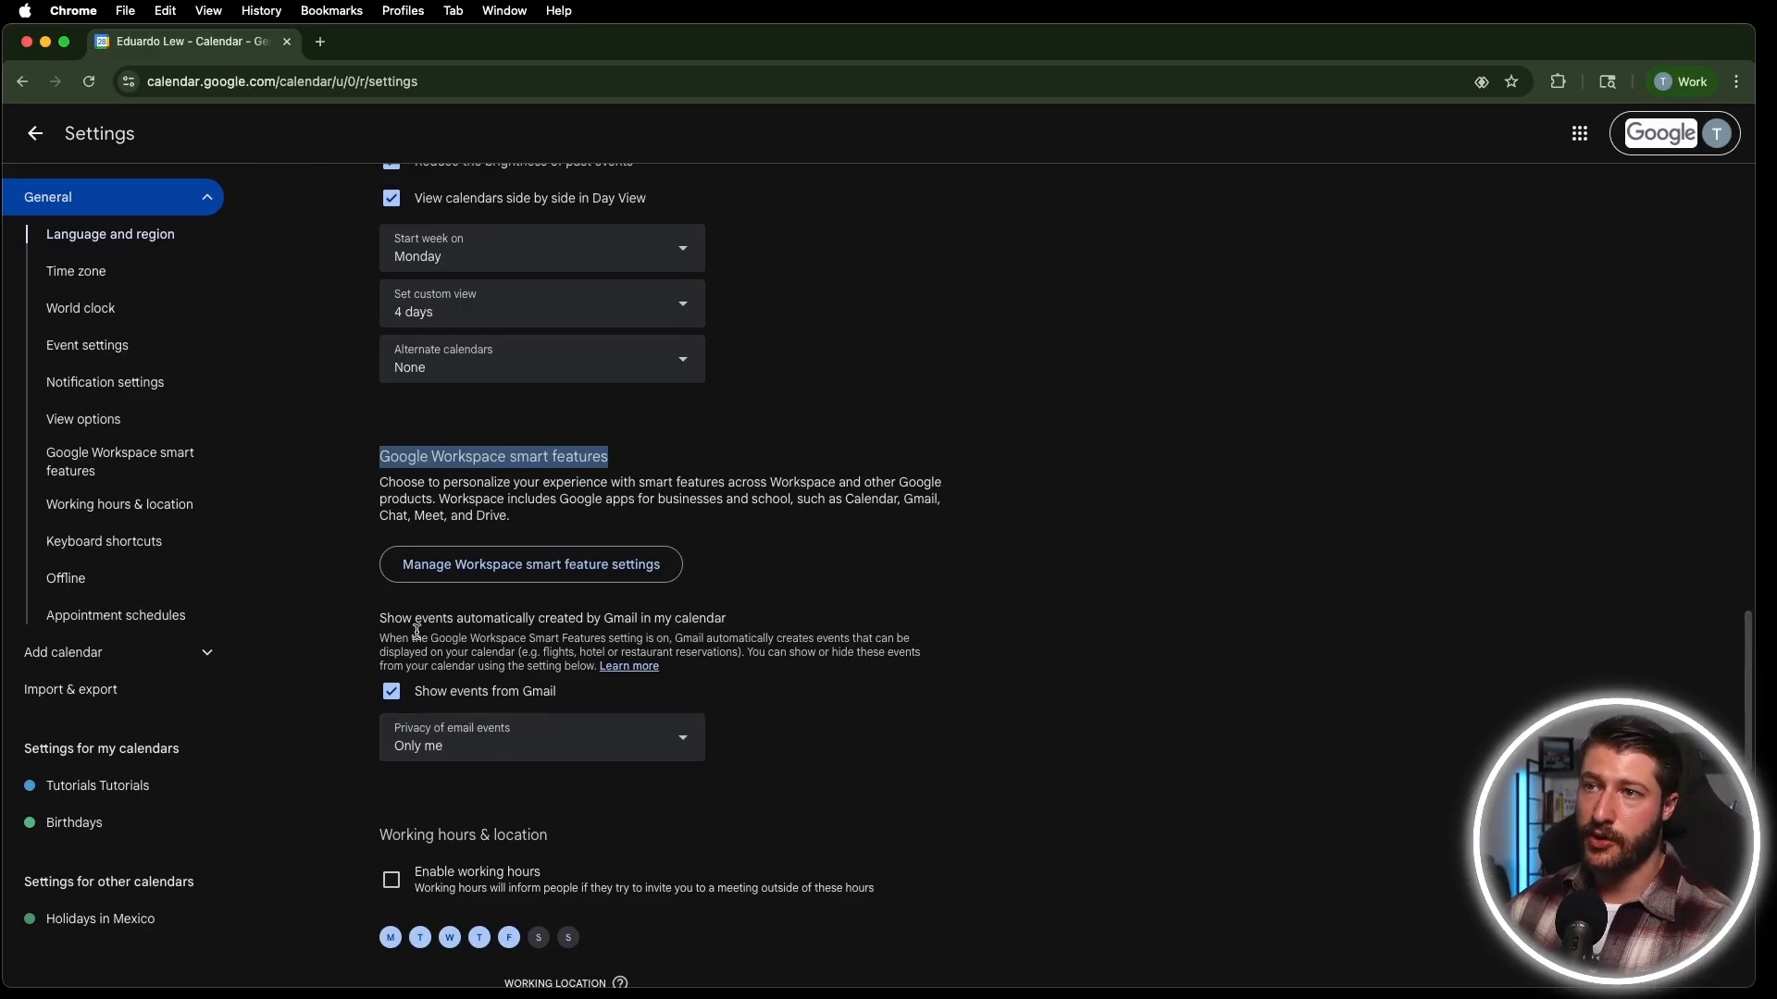
pyautogui.moveTo(389, 638); pyautogui.dragTo(737, 652)
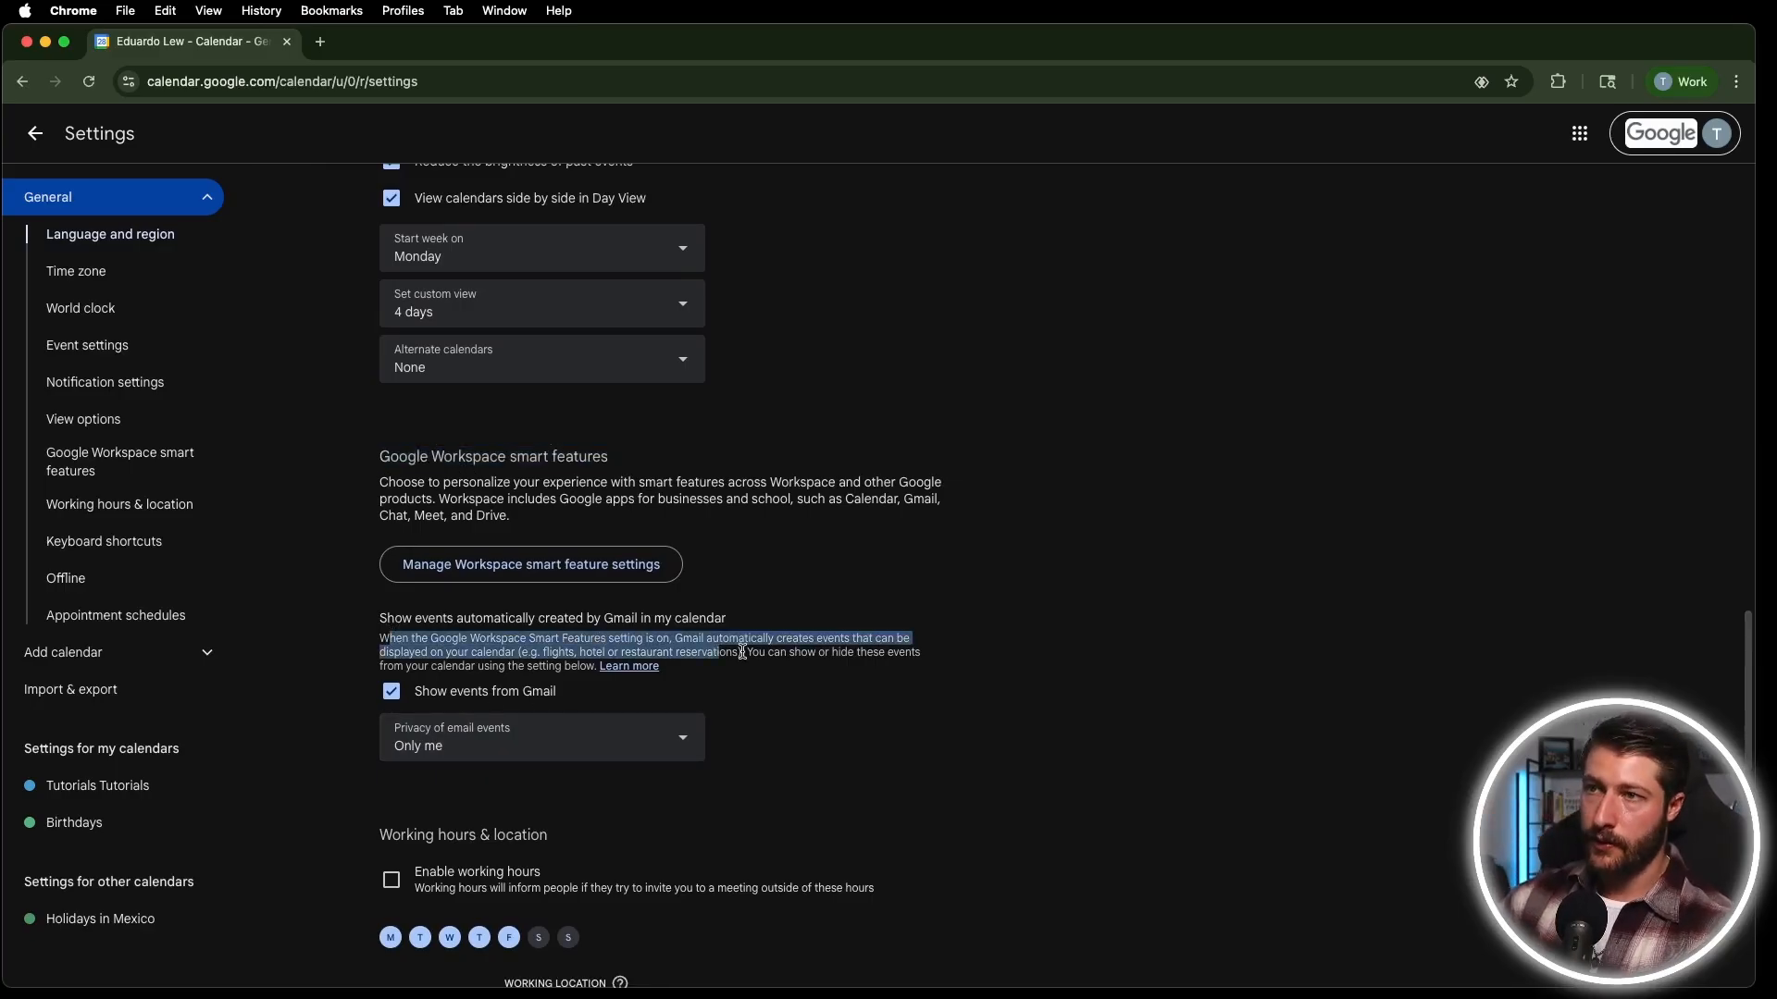
pyautogui.scroll(-1, 624, 629)
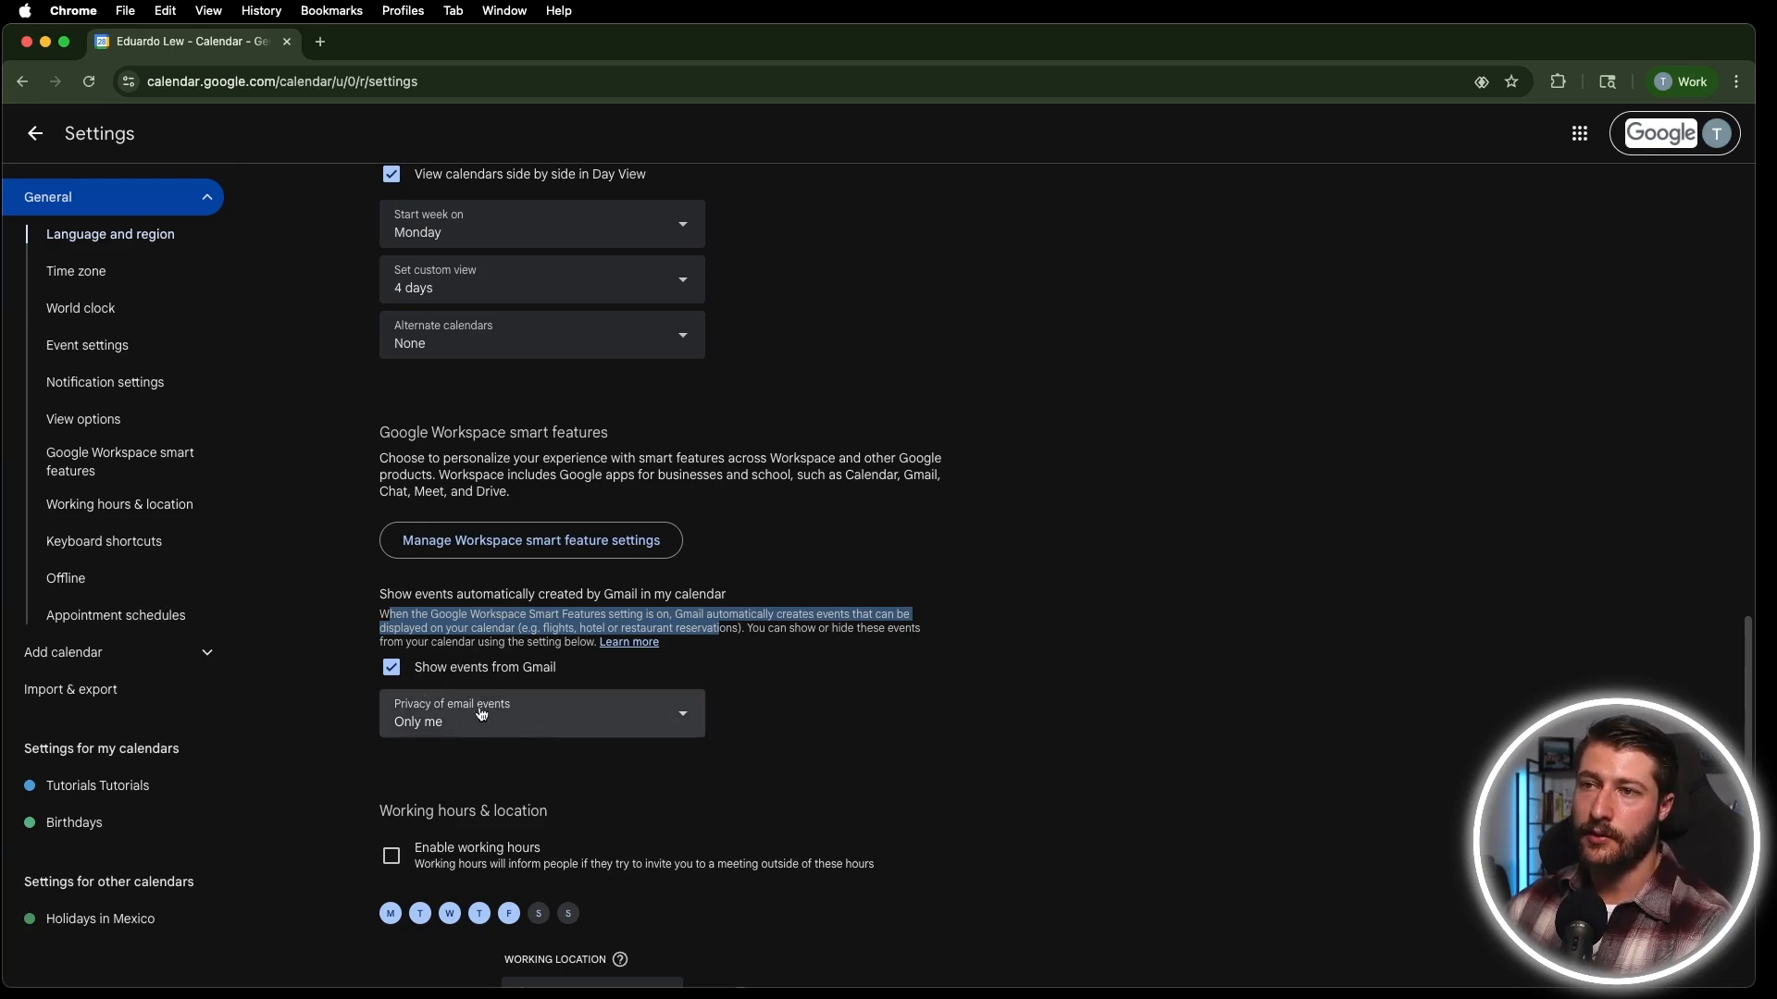
pyautogui.scroll(-1, 616, 727)
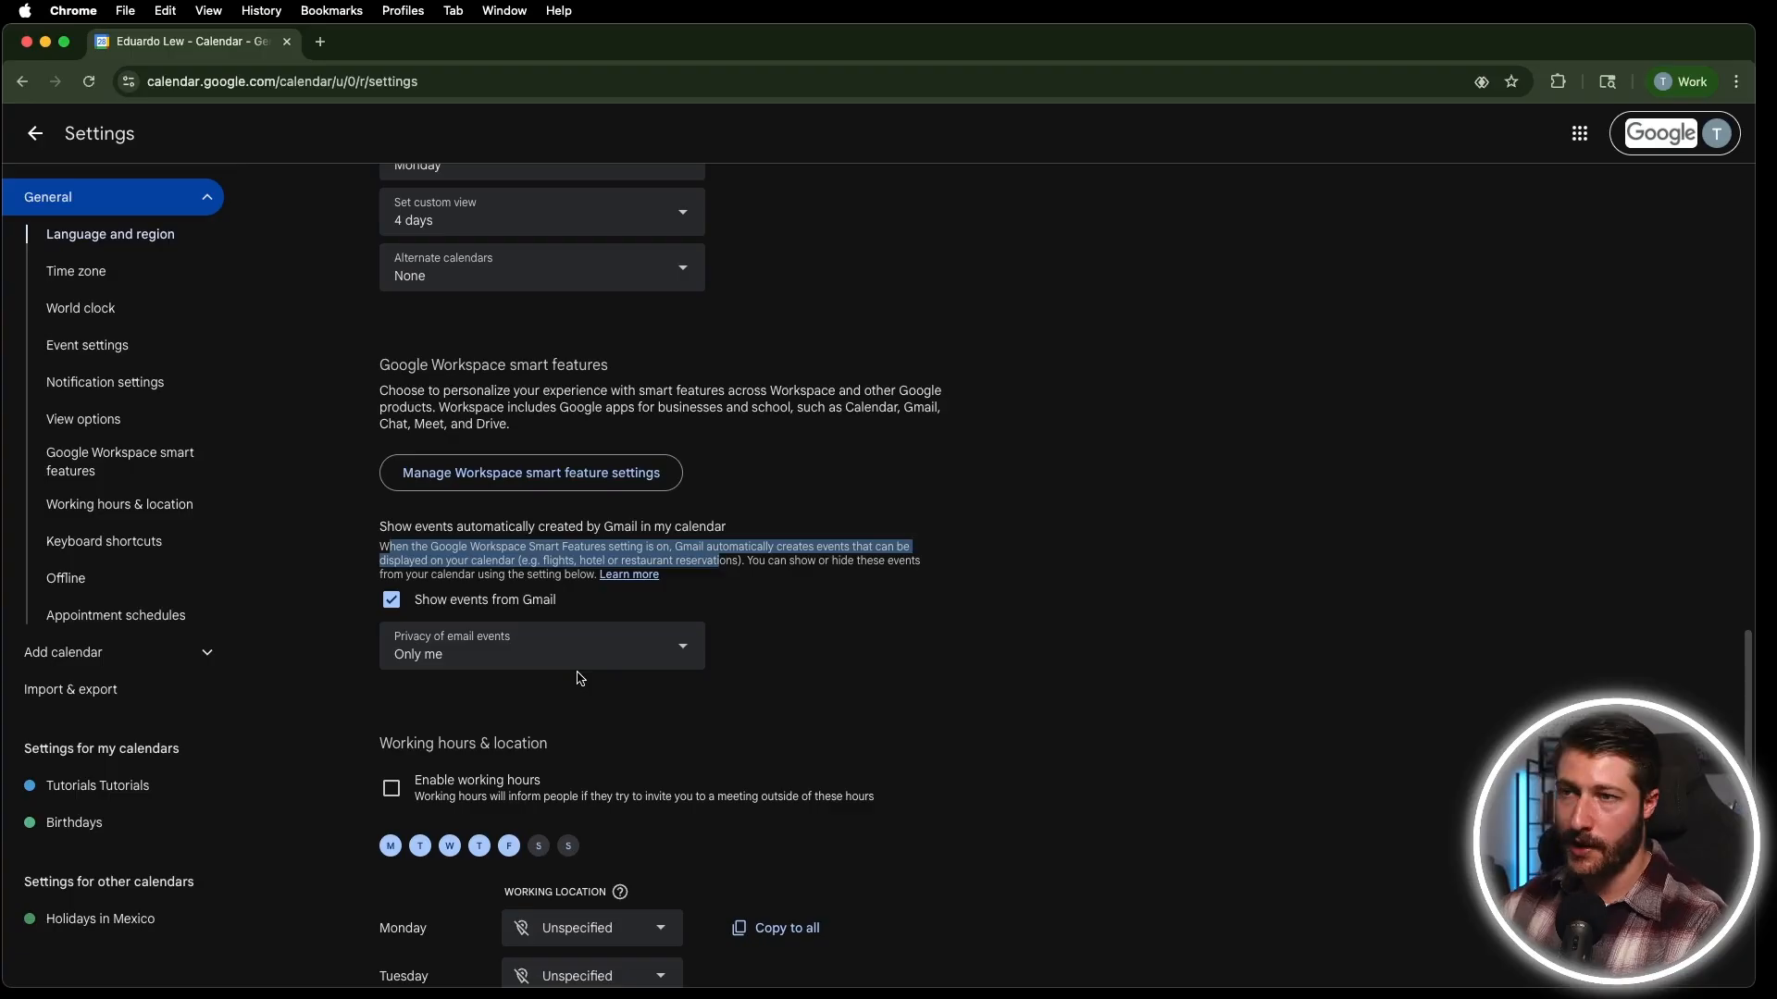
# Enable working hours and look through the start and end time choices for Monday.
pyautogui.scroll(-5, 566, 851)
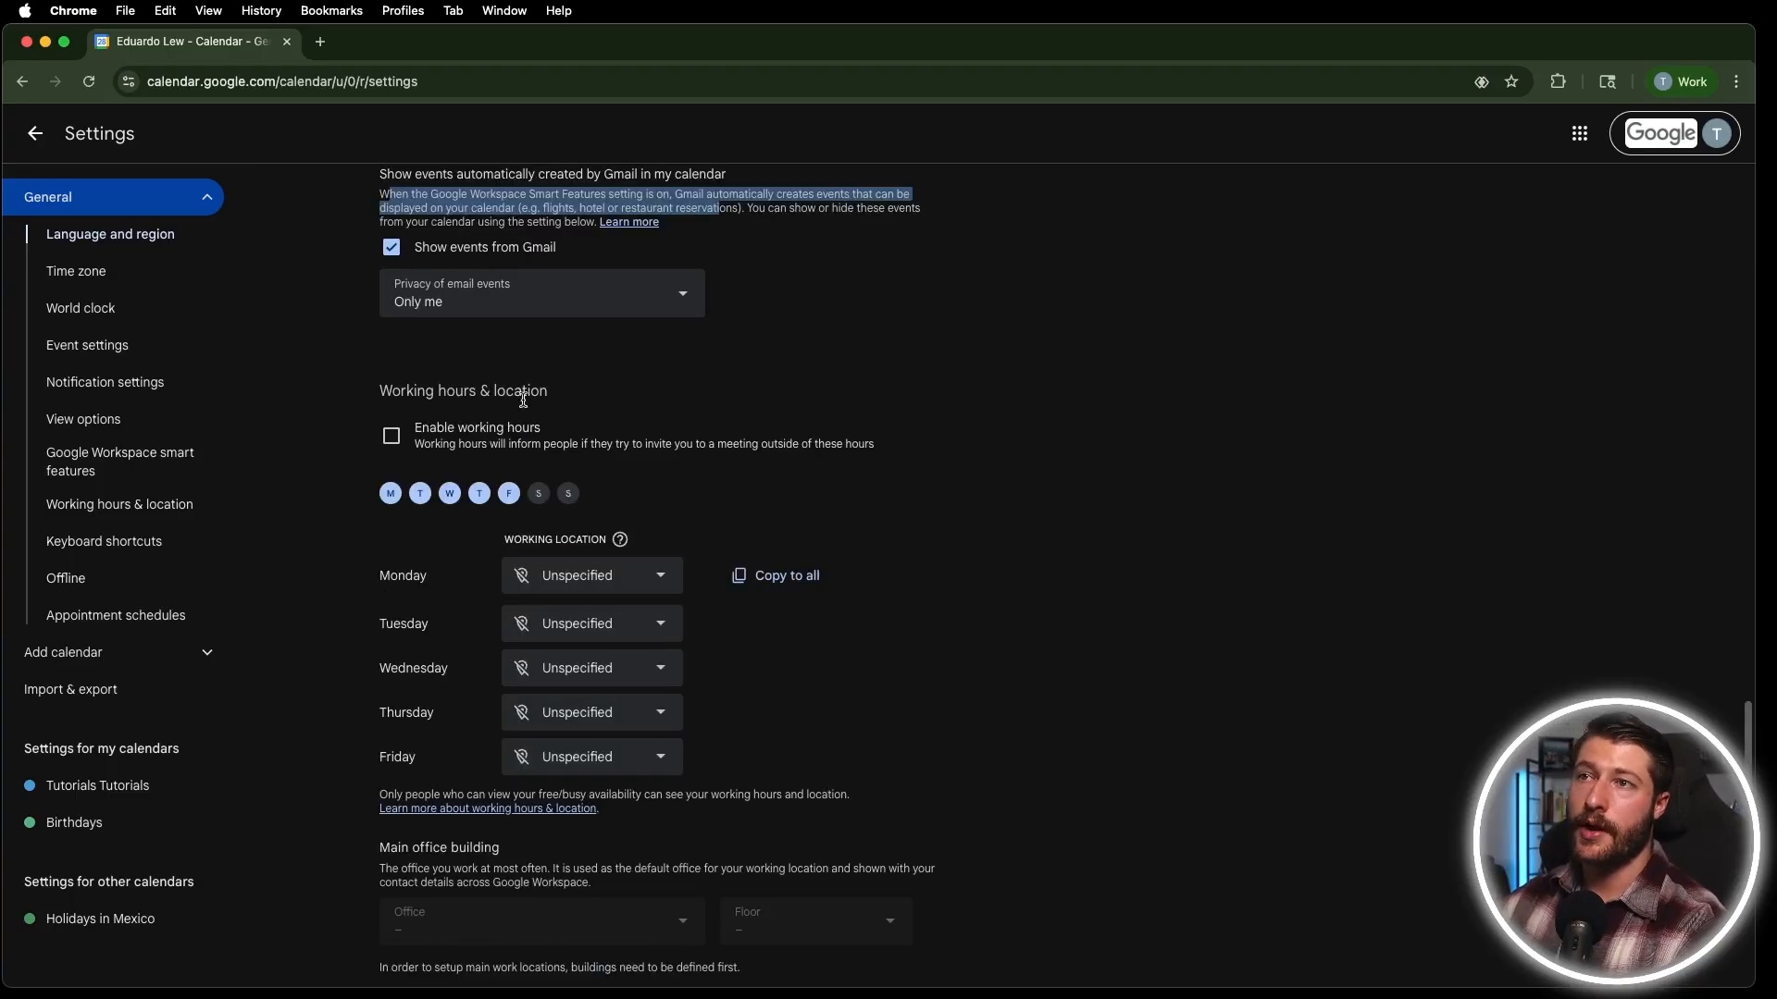
pyautogui.click(392, 441)
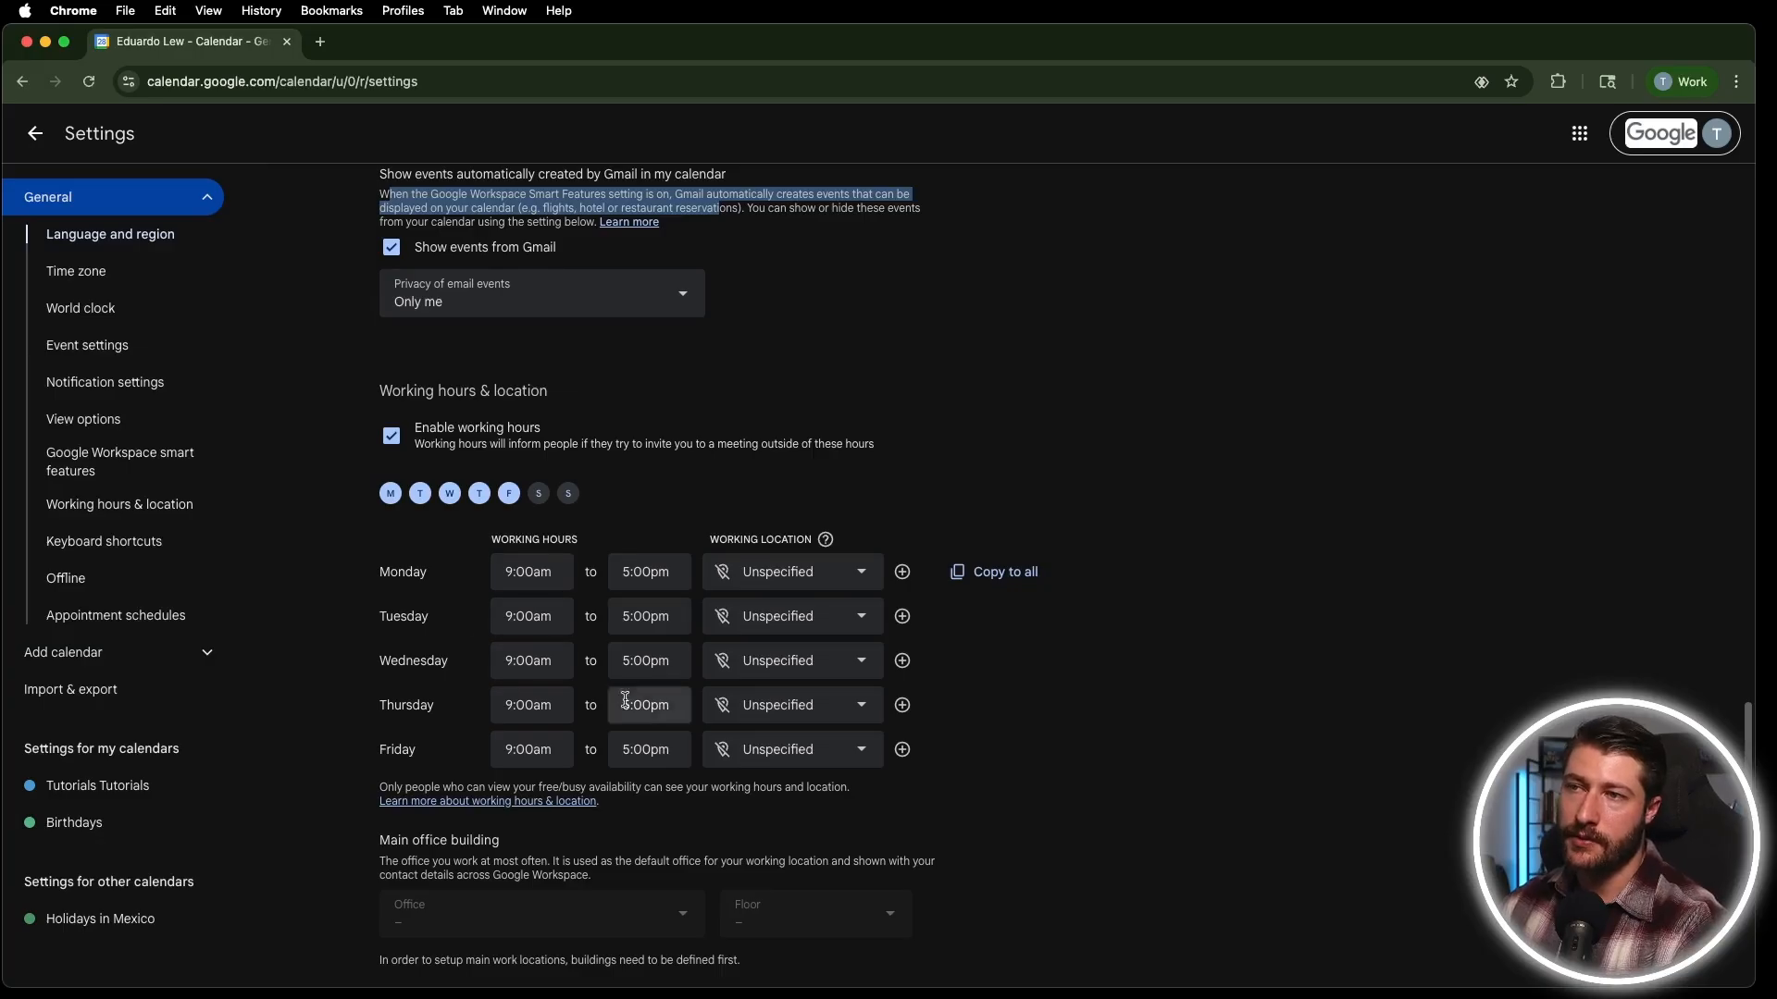
pyautogui.click(551, 574)
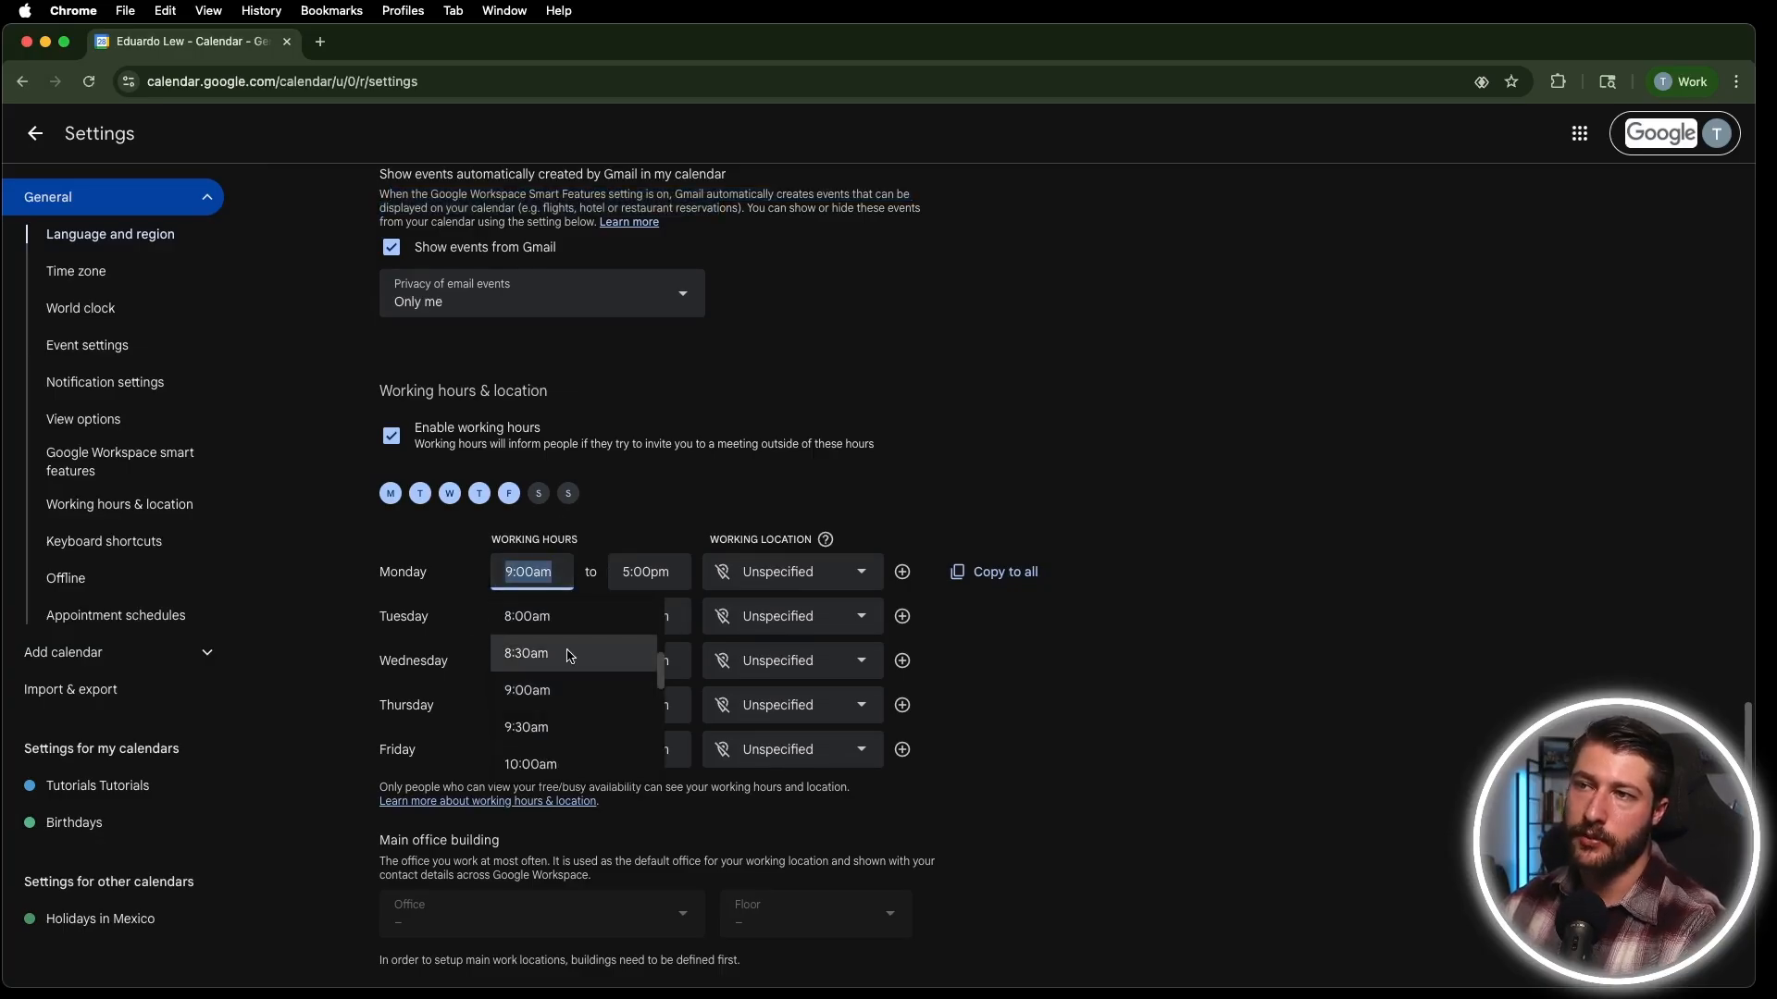
pyautogui.click(646, 572)
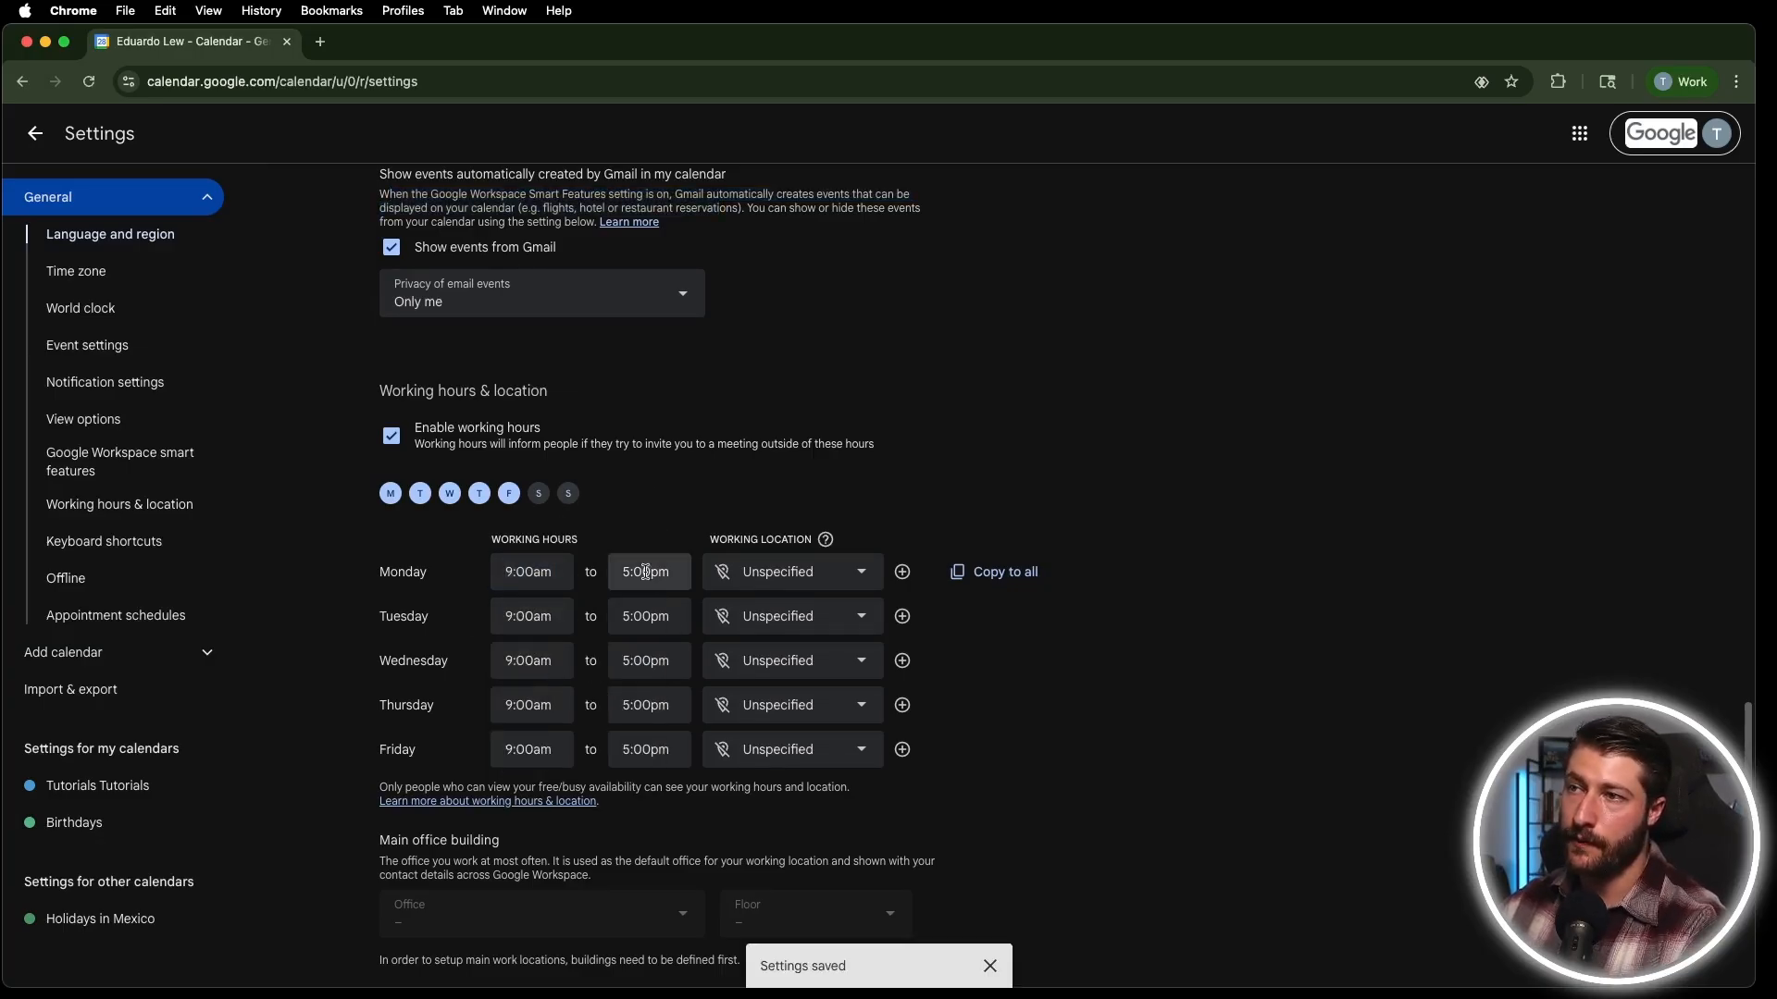
pyautogui.click(648, 572)
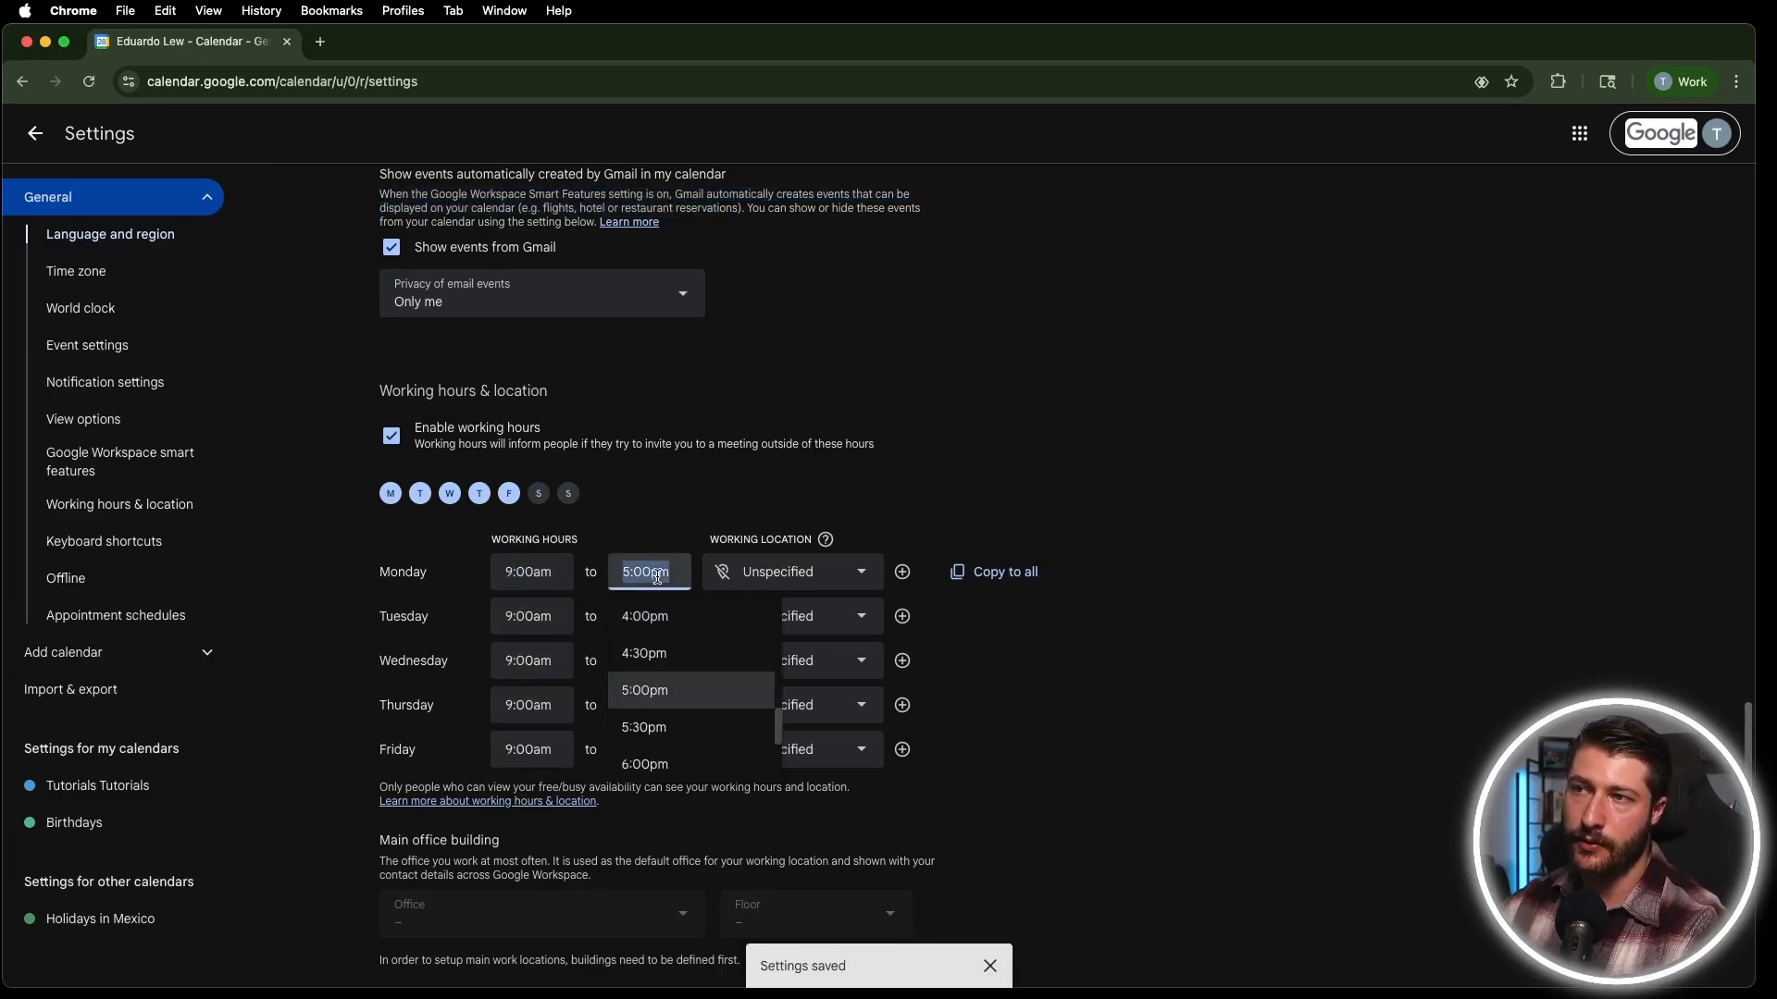
pyautogui.click(421, 591)
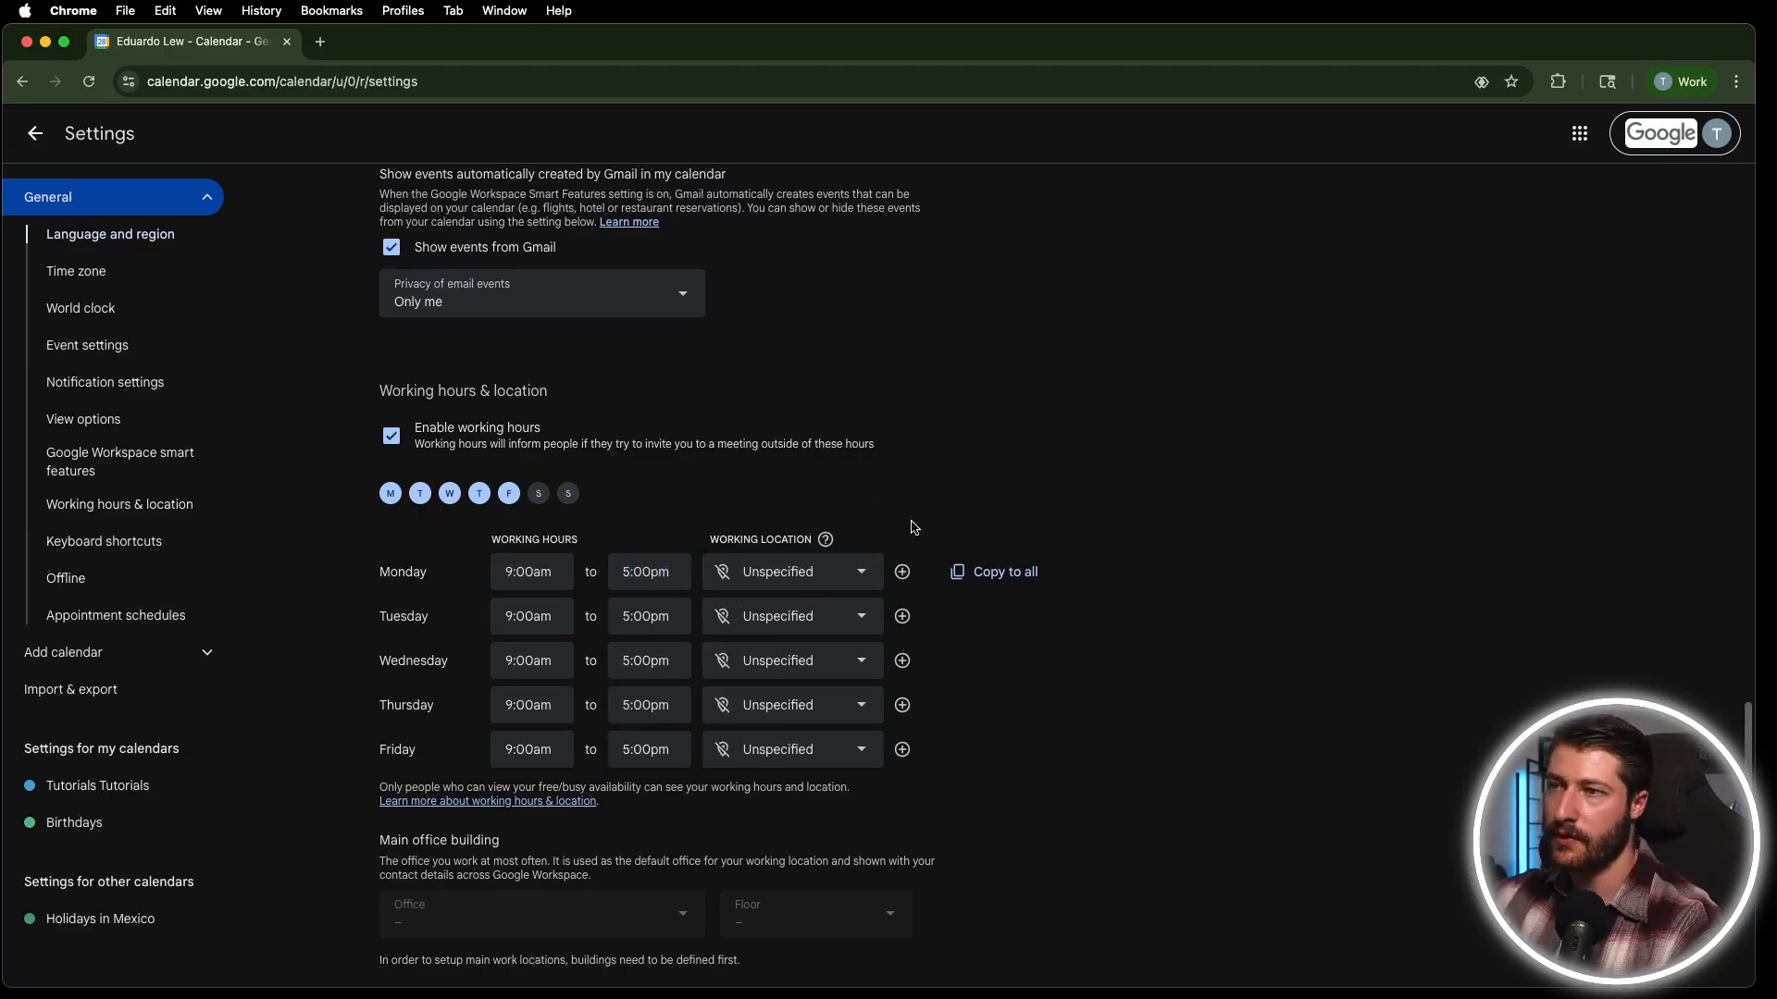
# Add a second working-hours period to Monday and end the first period at 12:00pm.
pyautogui.click(899, 576)
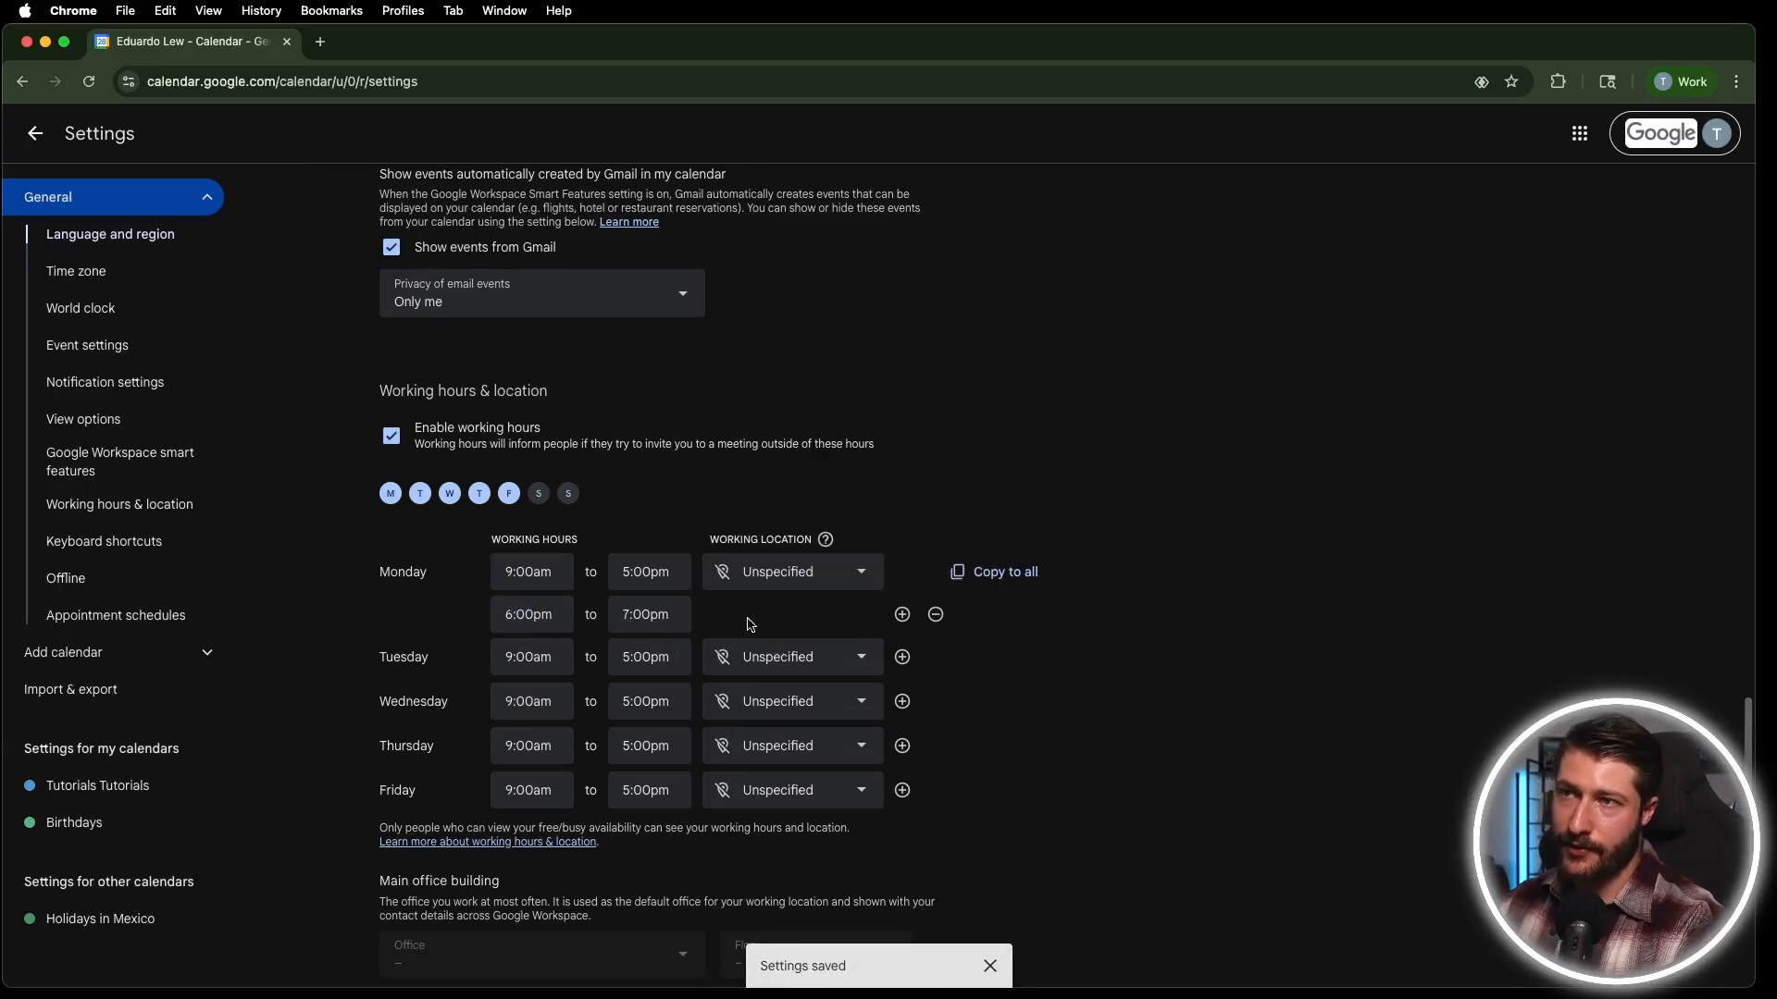
pyautogui.click(651, 574)
pyautogui.scroll(5, 711, 694)
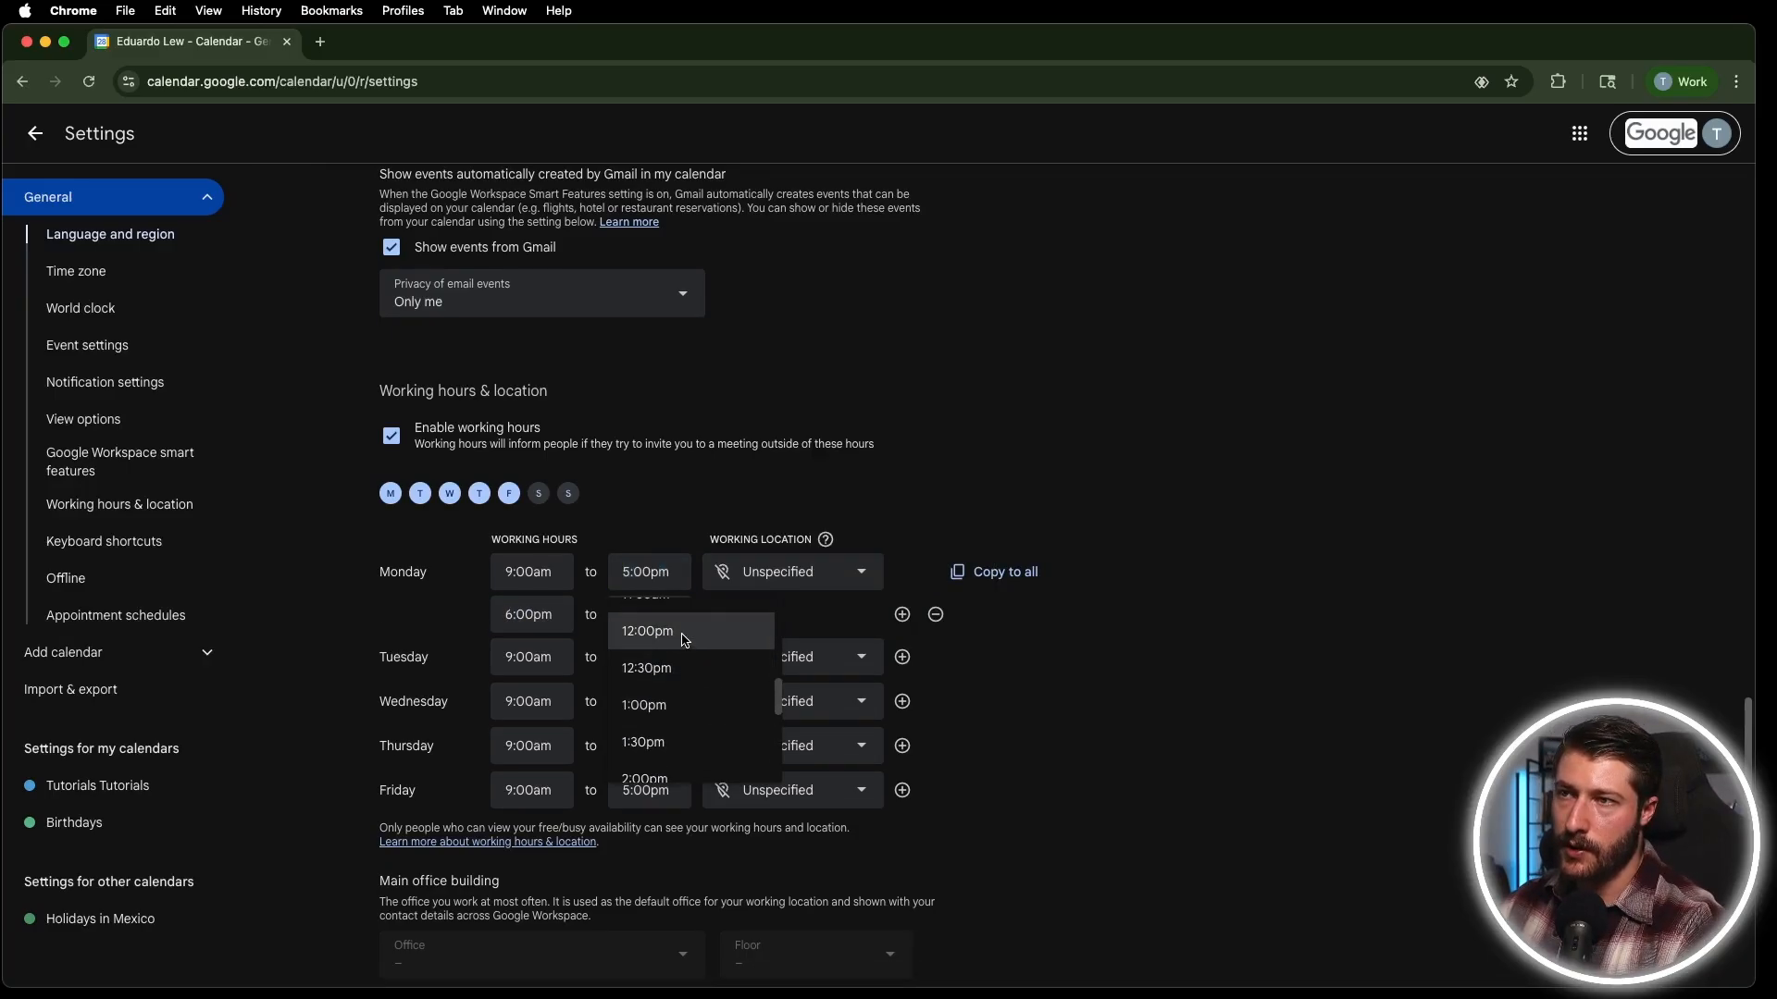
pyautogui.click(674, 633)
# Set the start of Monday's second working-hours period to 4:00pm.
pyautogui.click(529, 614)
pyautogui.scroll(10, 535, 725)
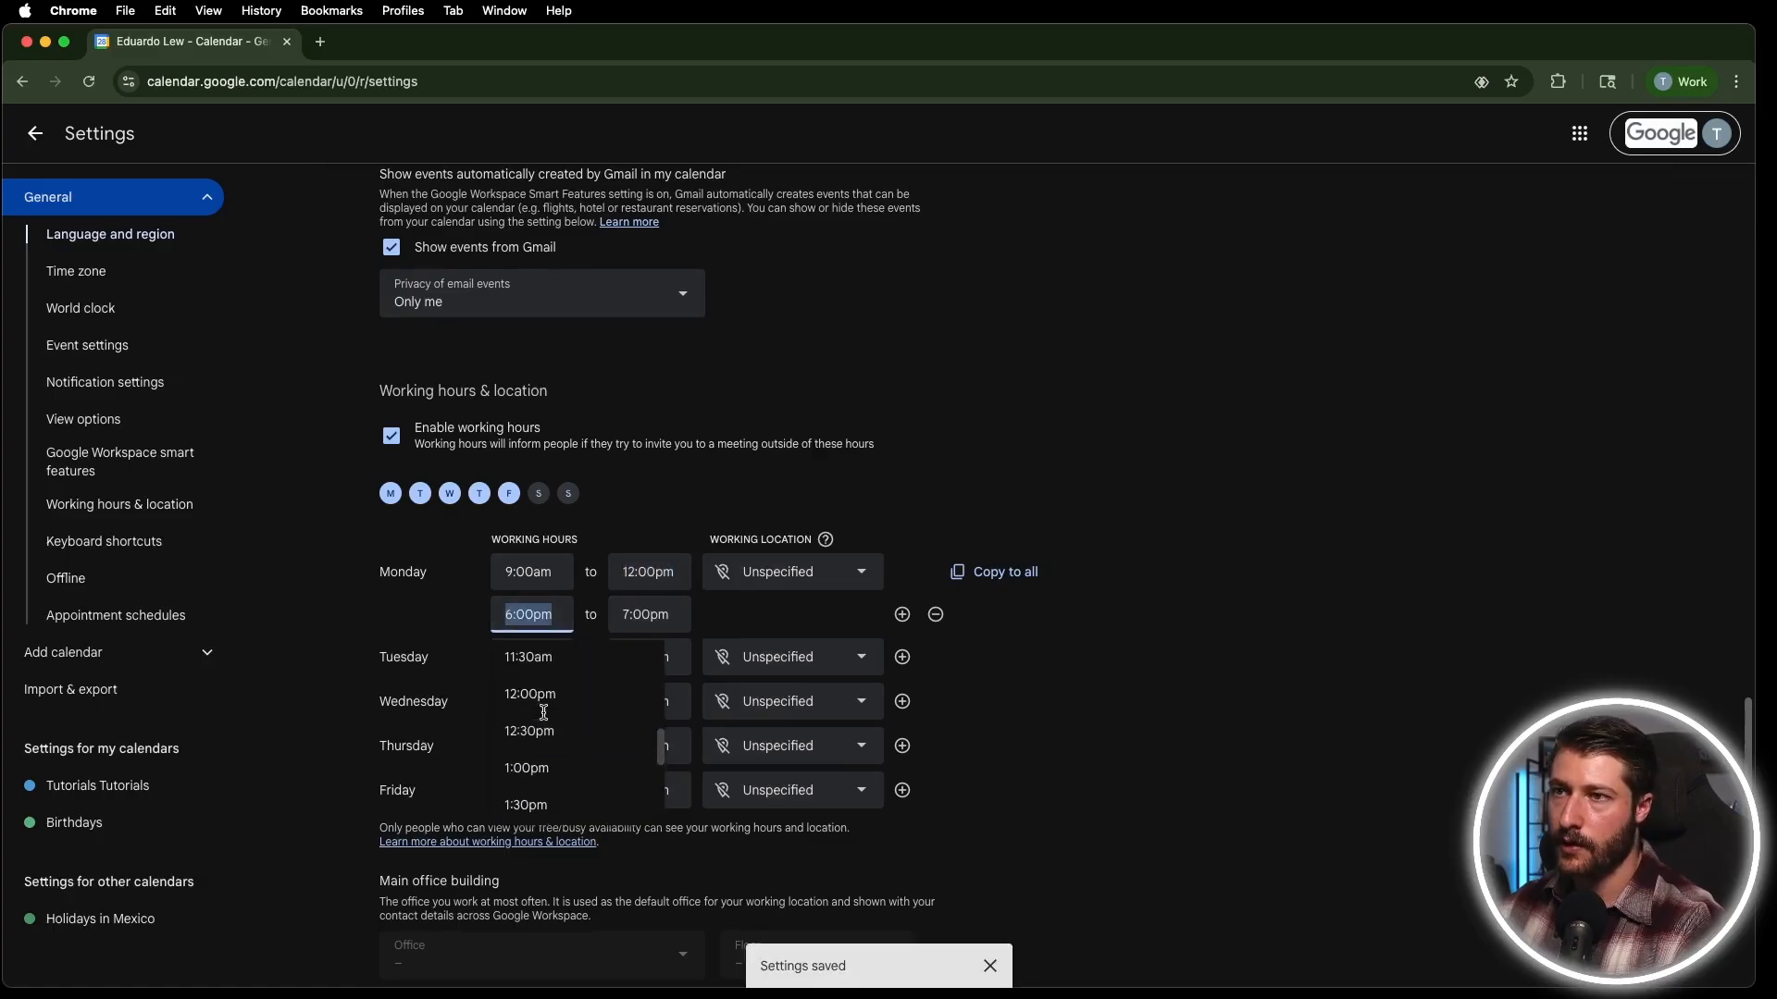
pyautogui.scroll(8, 636, 725)
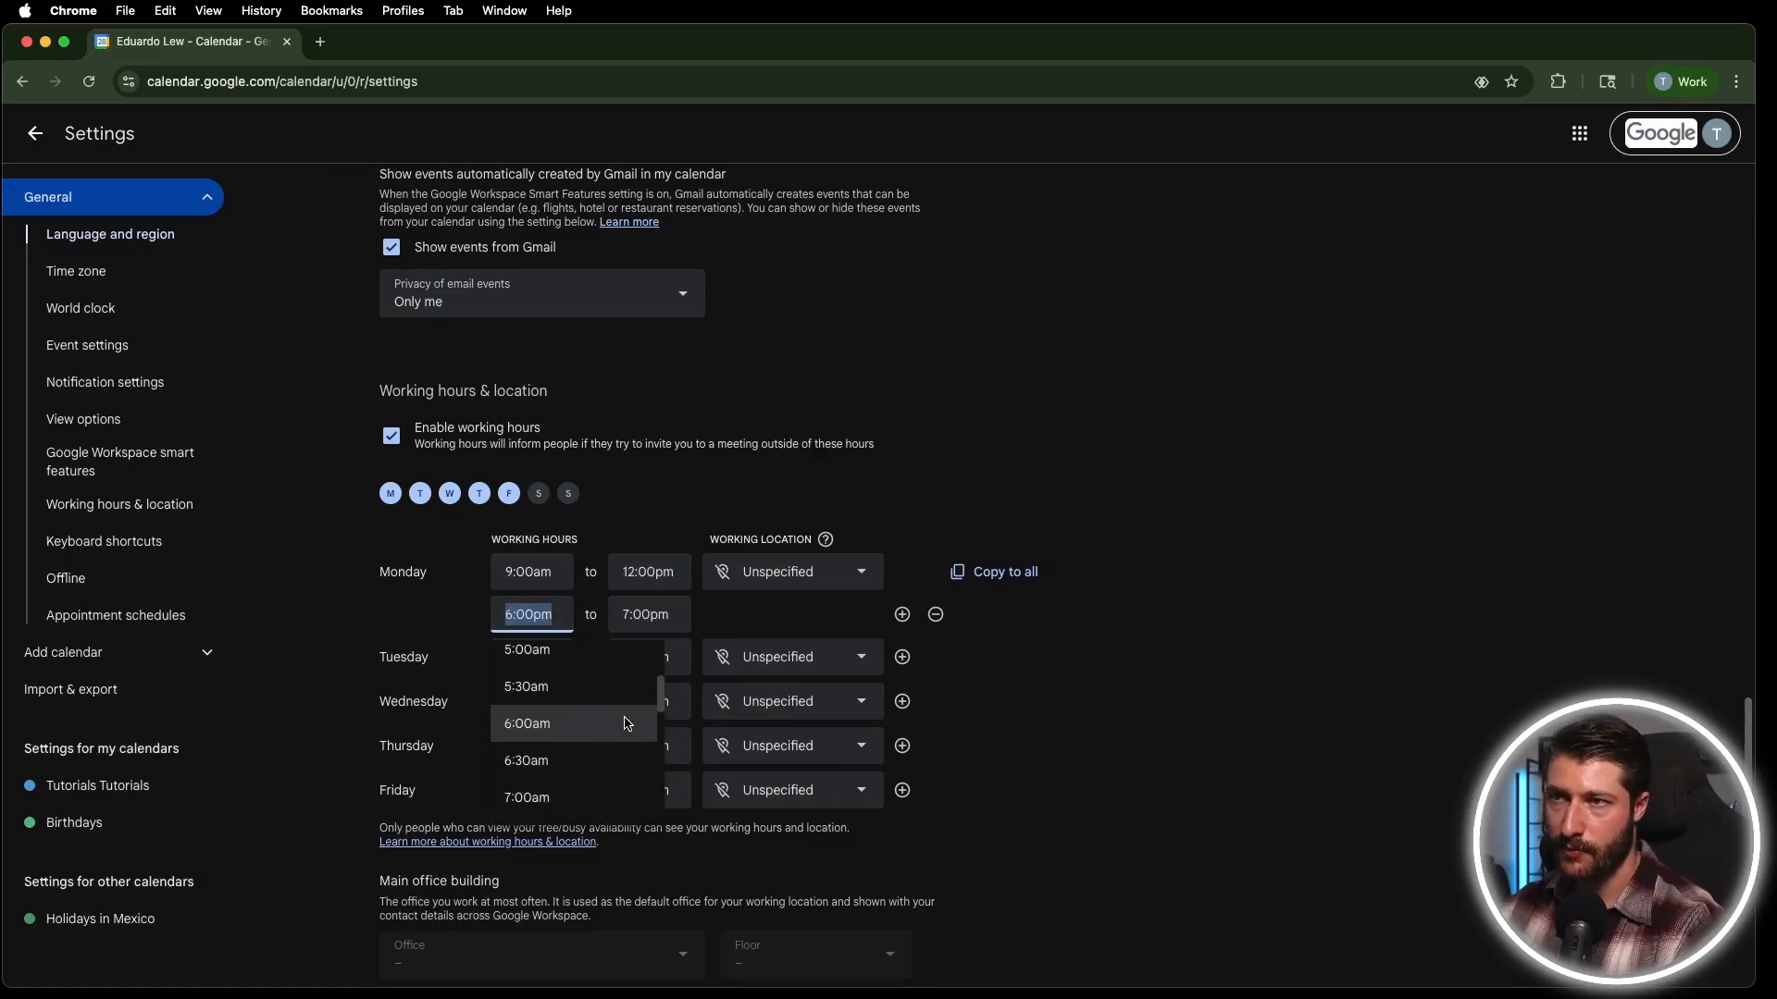
pyautogui.scroll(-14, 587, 680)
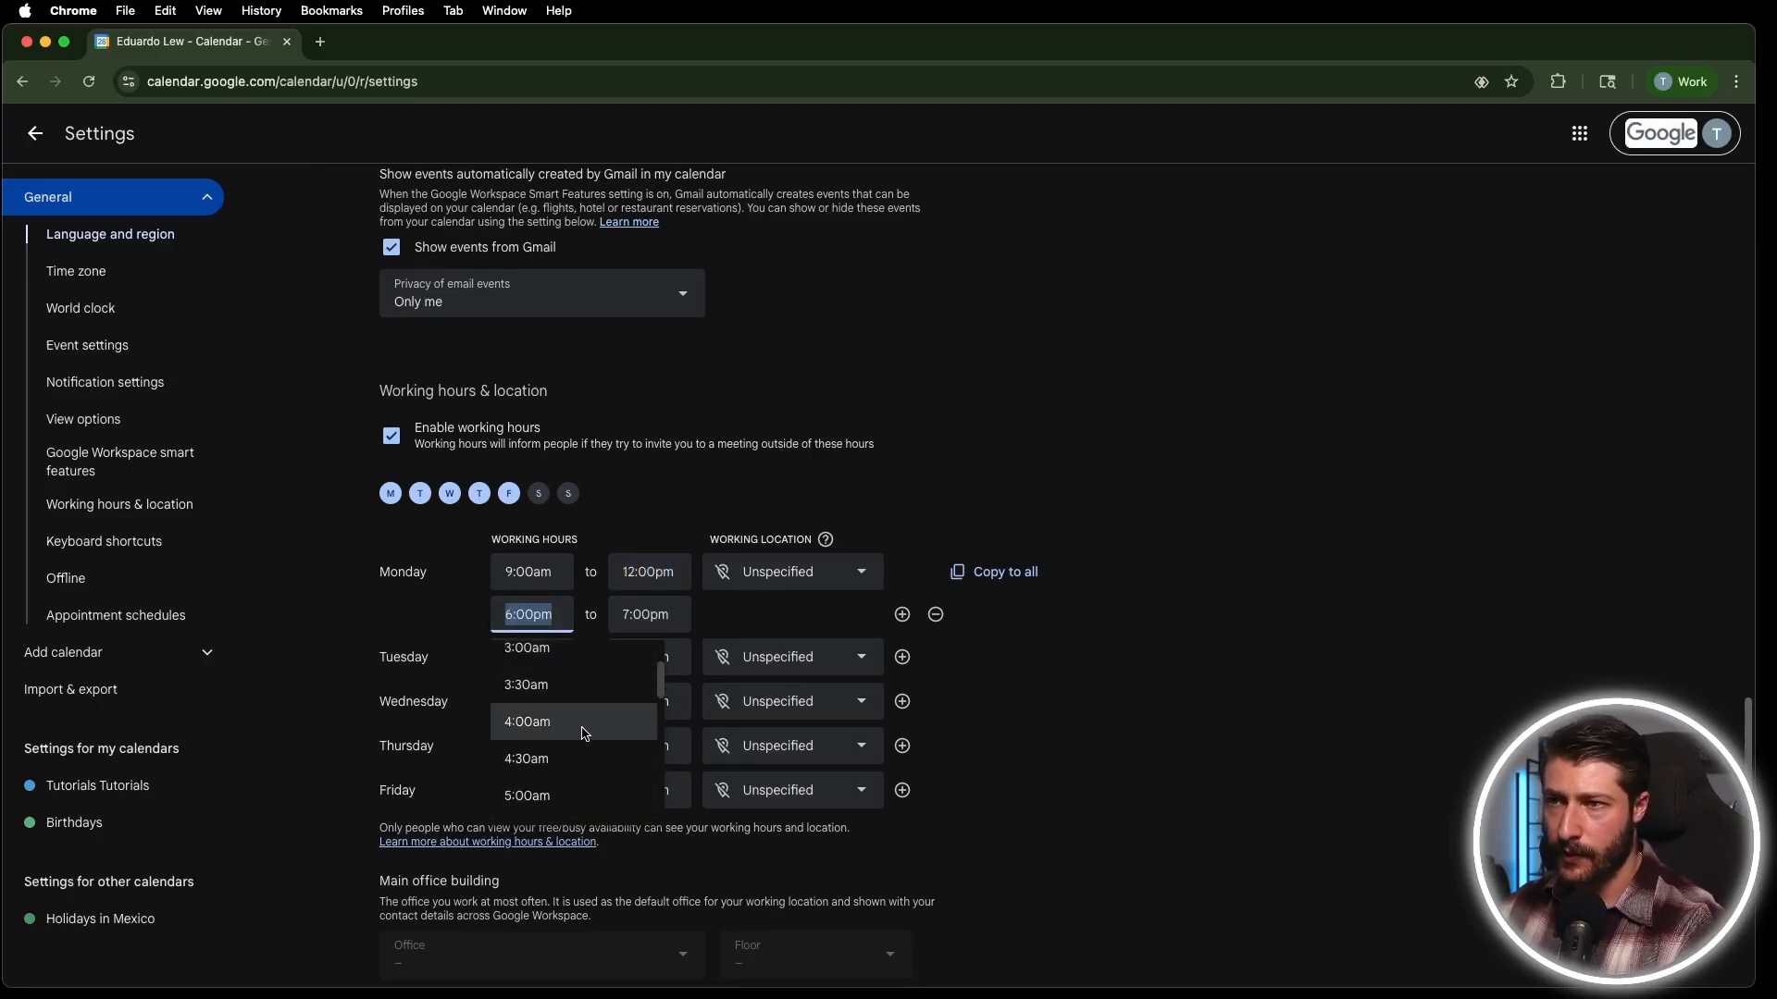
pyautogui.click(563, 690)
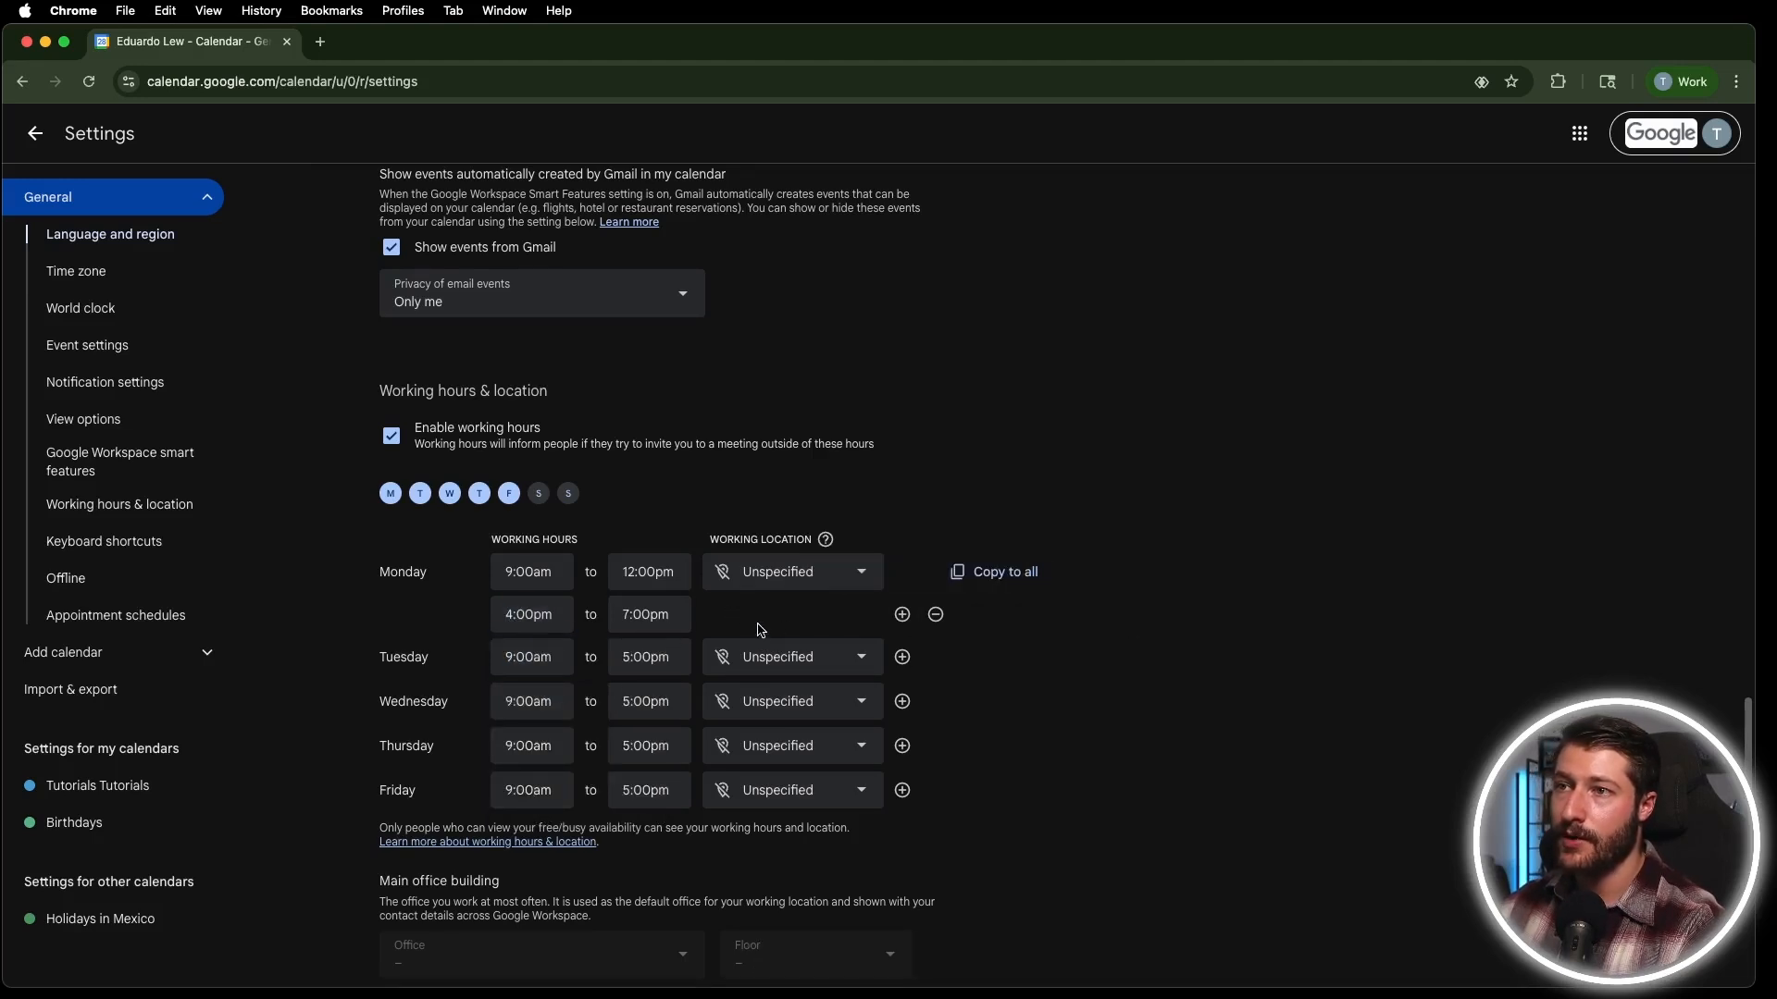
# Add a second period to Tuesday, and copy Monday's working hours to all the other working days.
pyautogui.click(903, 657)
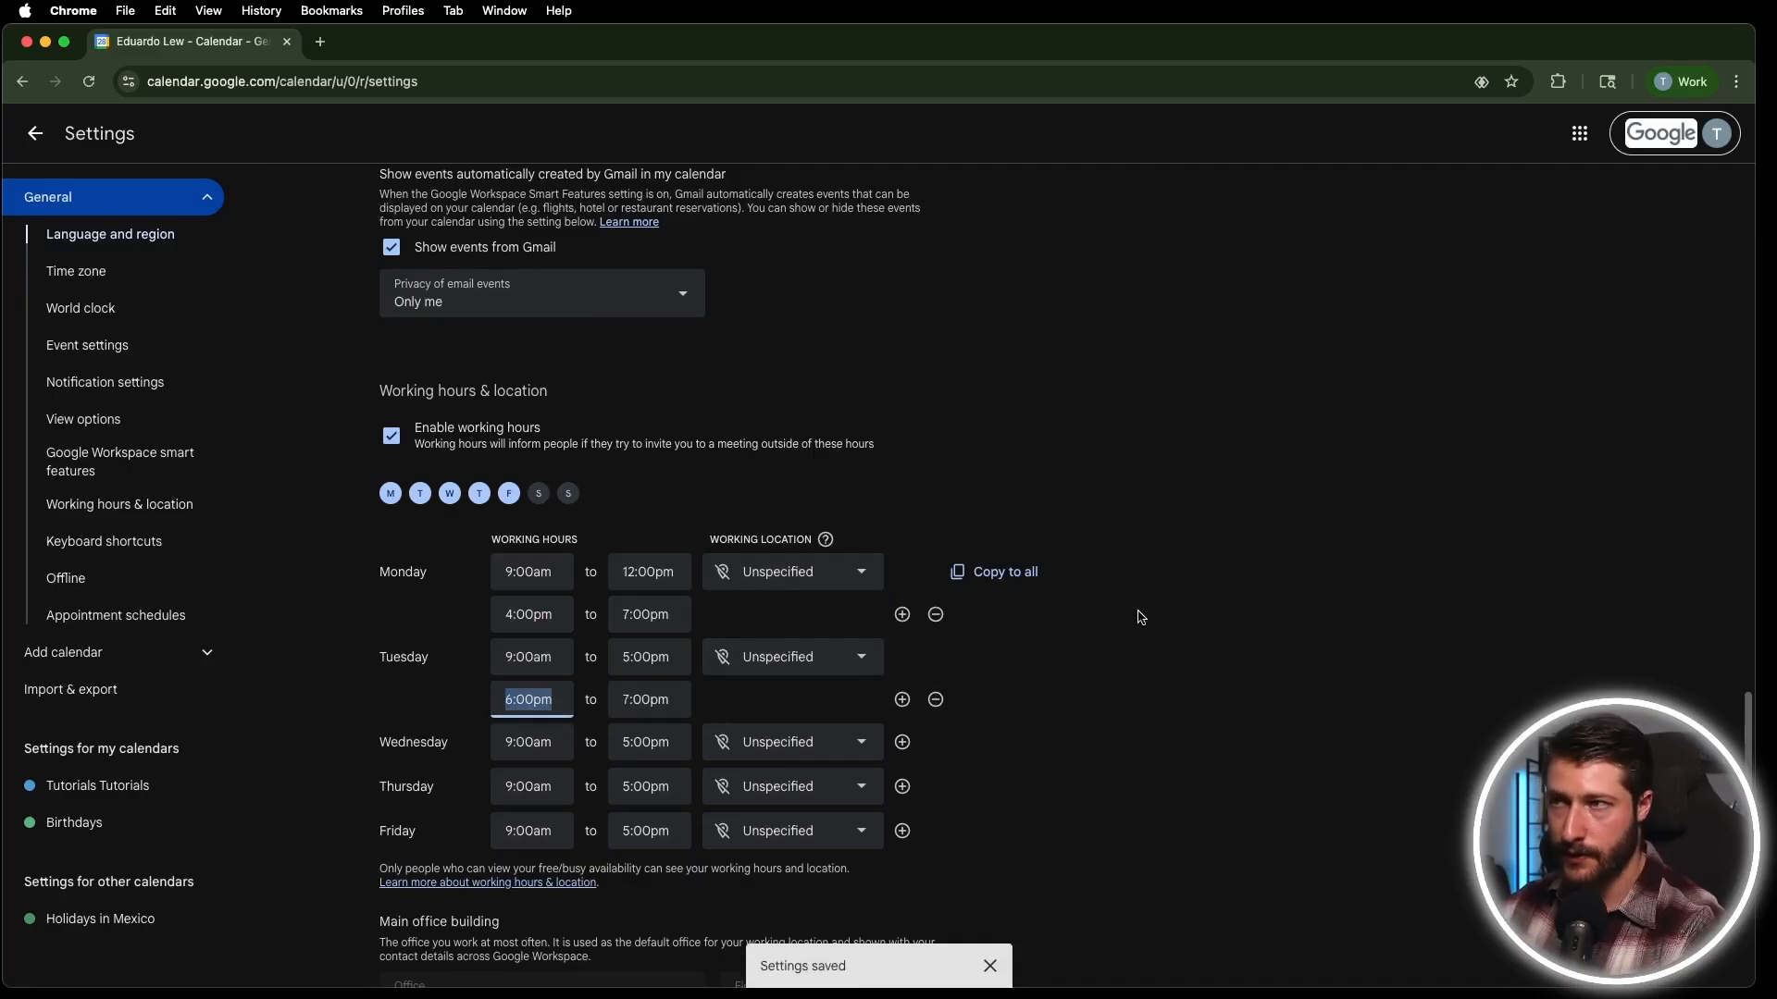
pyautogui.click(991, 576)
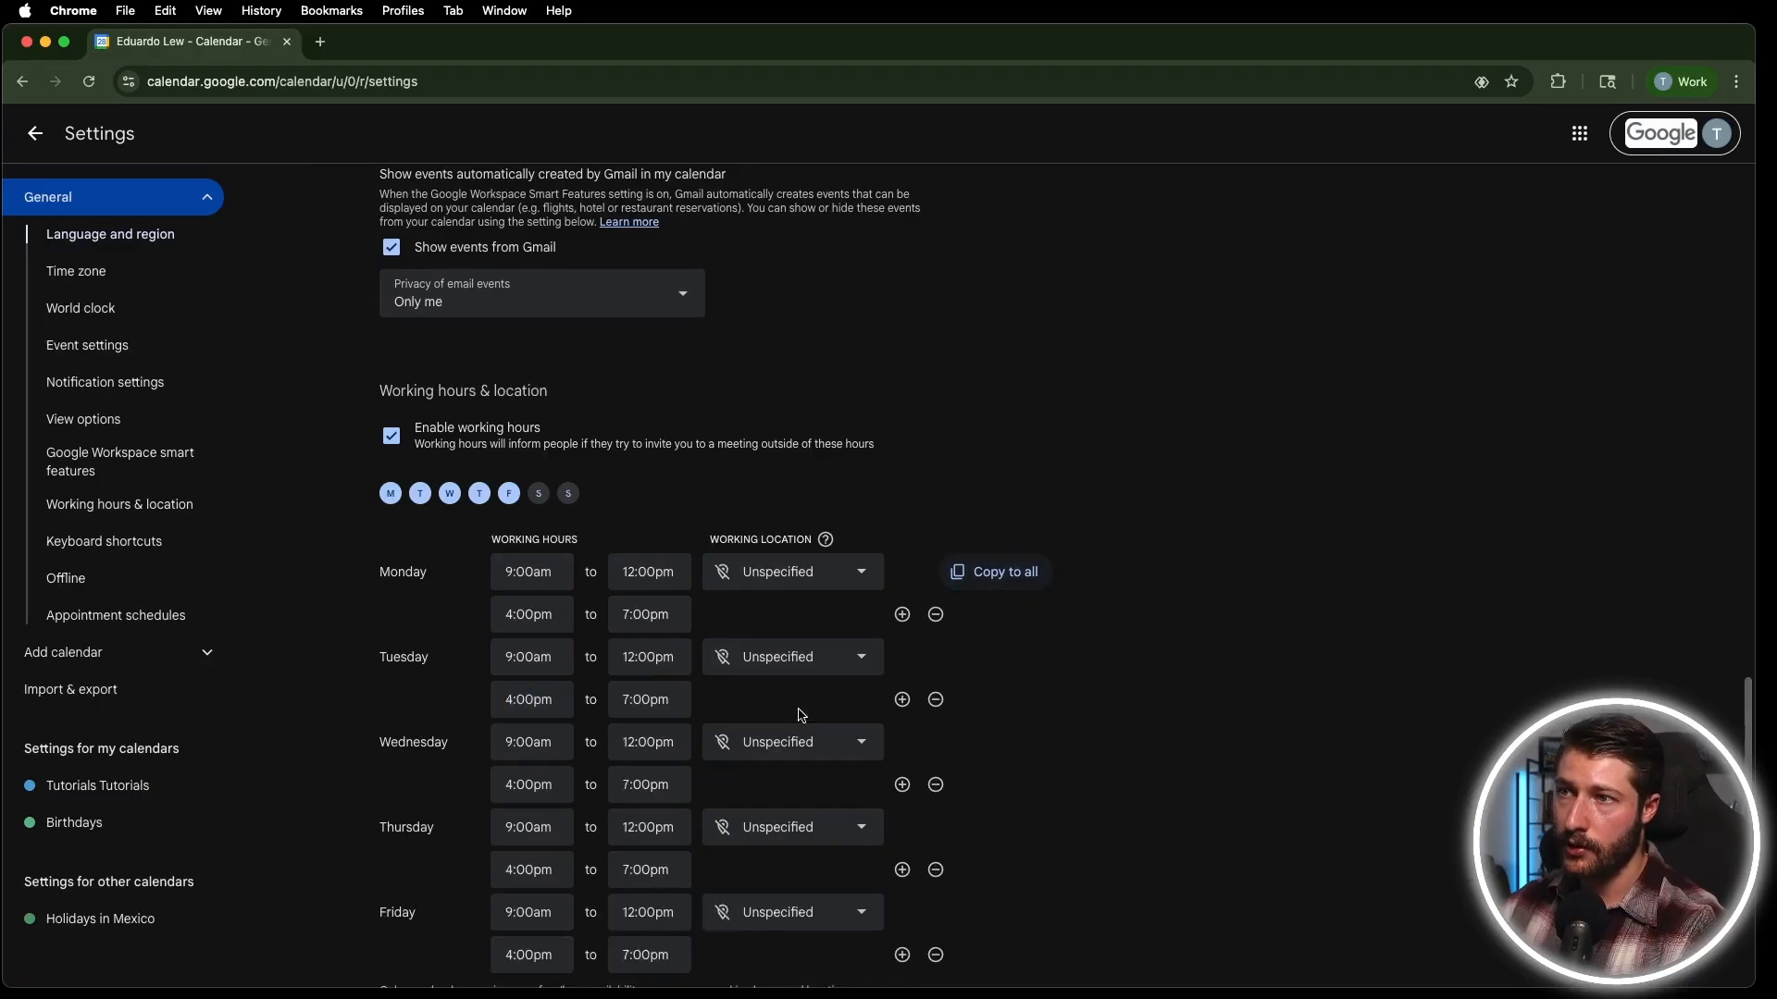
pyautogui.scroll(-1, 630, 508)
pyautogui.scroll(-4, 611, 712)
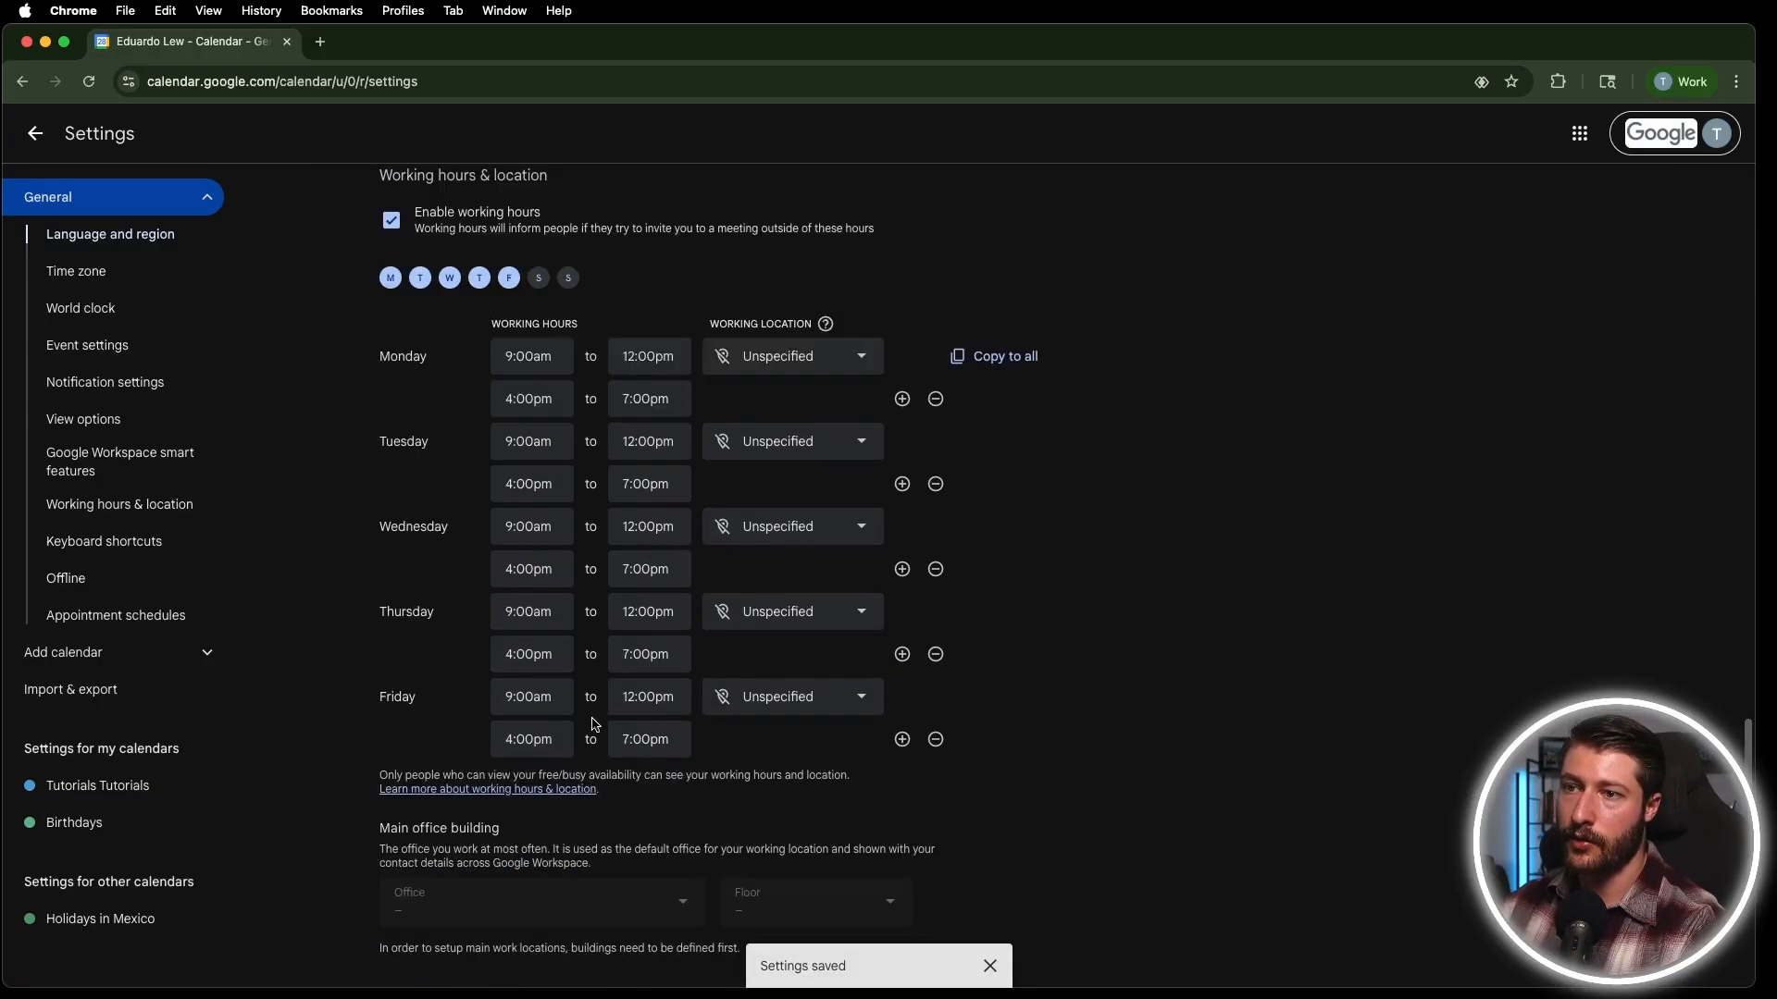
pyautogui.scroll(3, 602, 680)
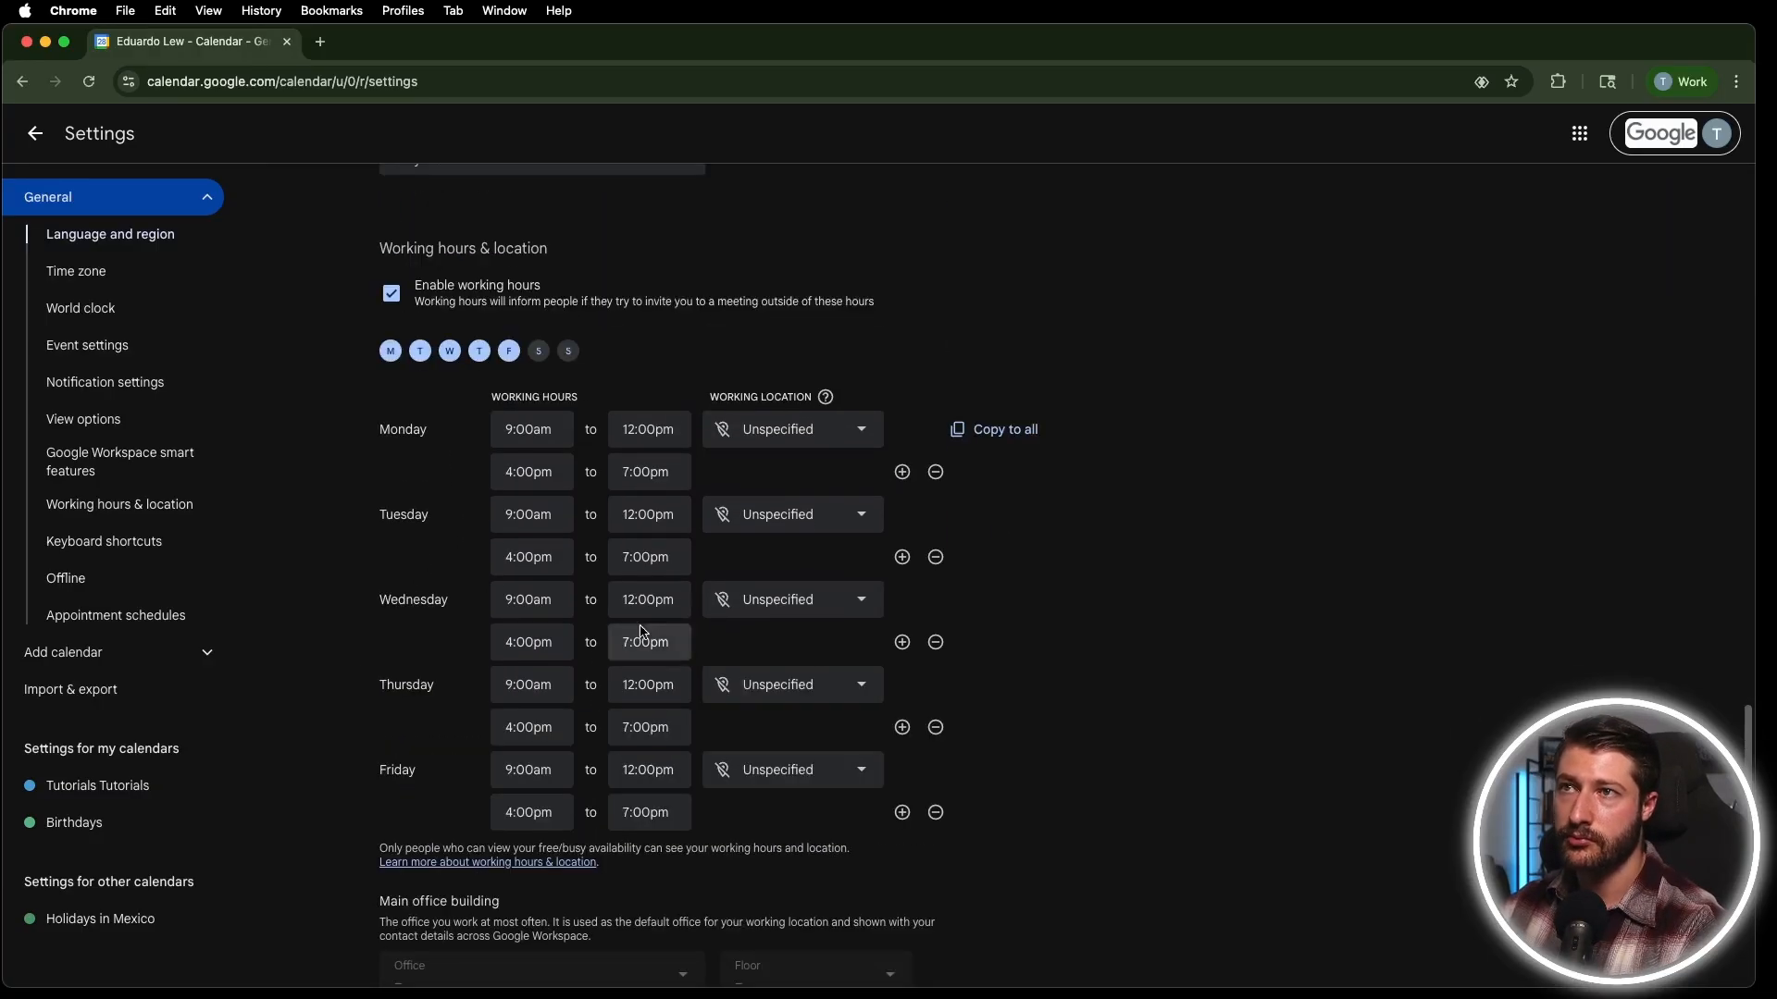
# Examine the Keyboard shortcuts section of the general settings.
pyautogui.scroll(-7, 601, 522)
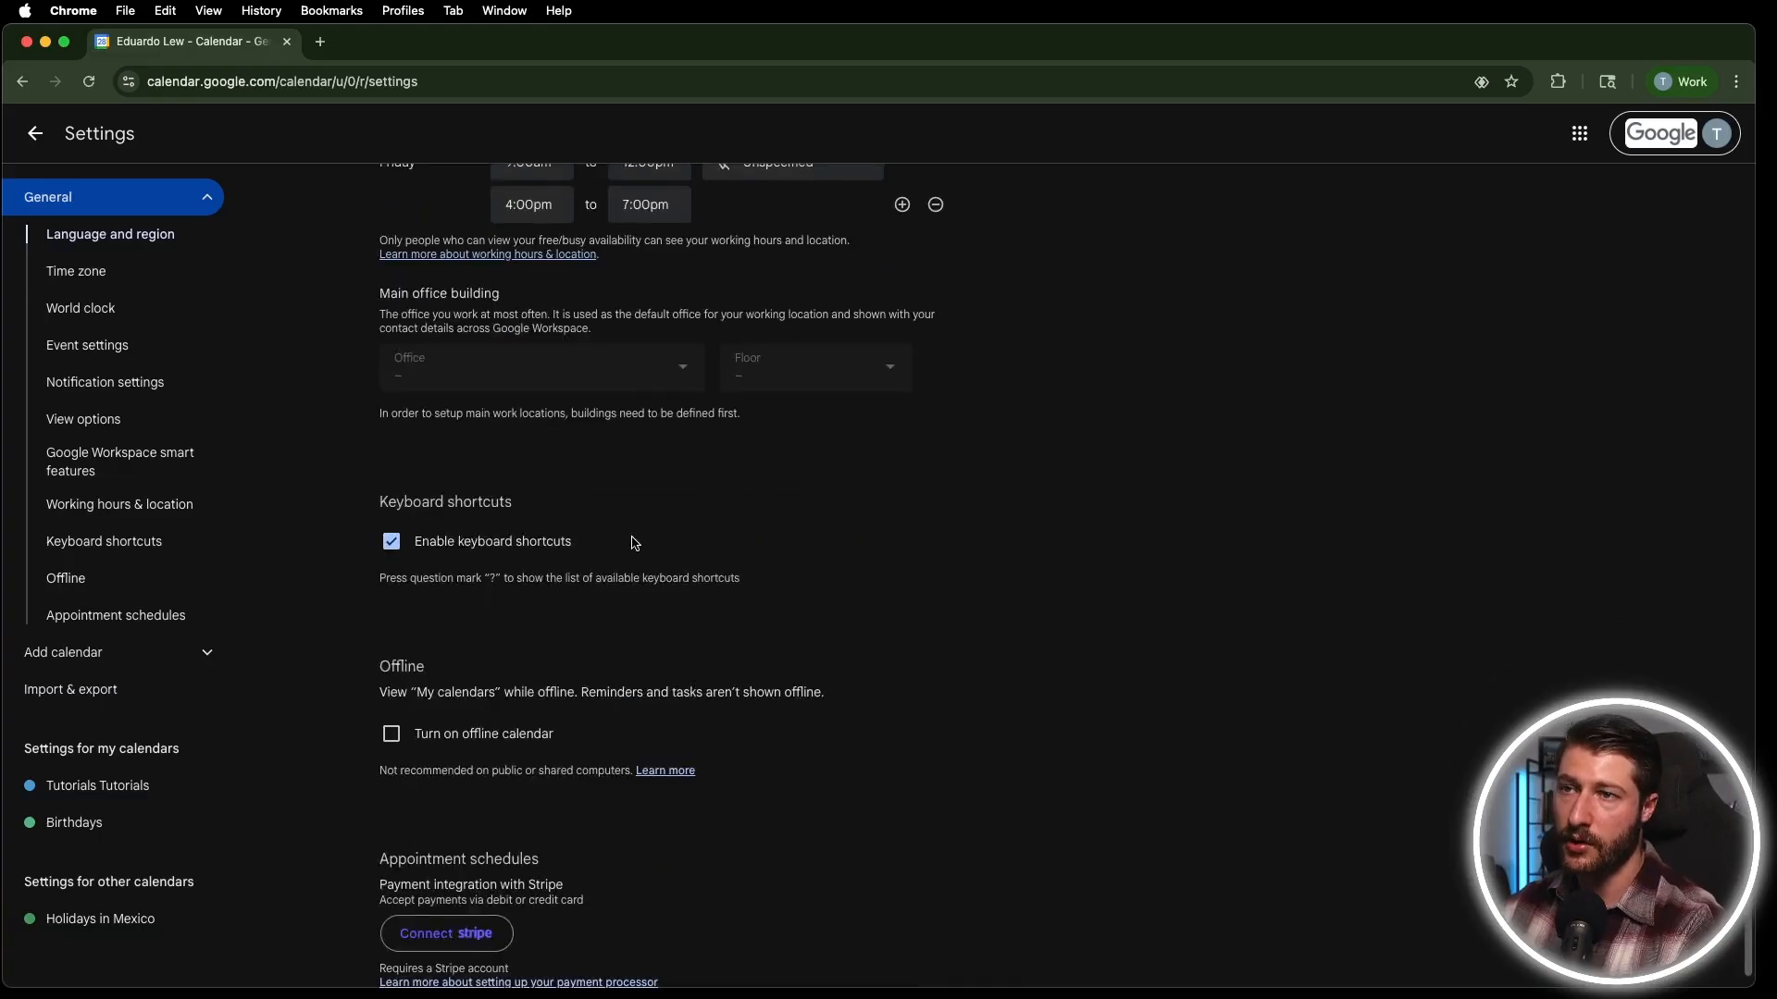
pyautogui.scroll(1, 704, 499)
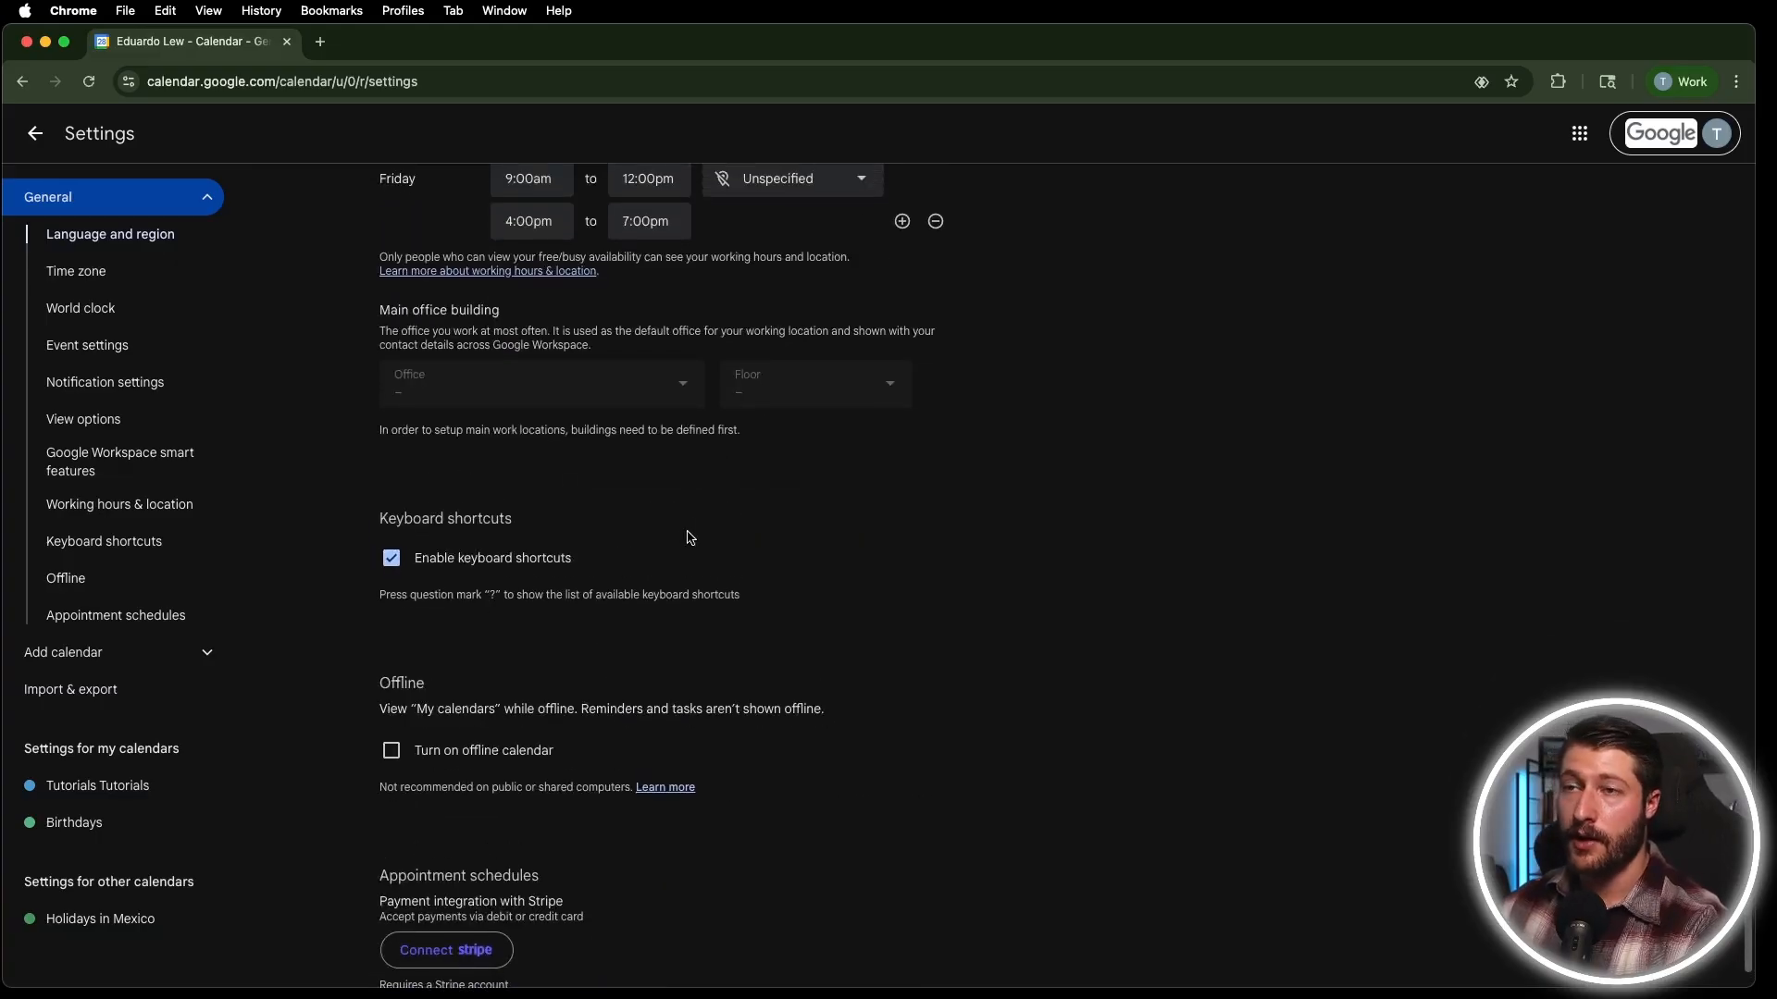
pyautogui.moveTo(398, 523); pyautogui.dragTo(527, 525)
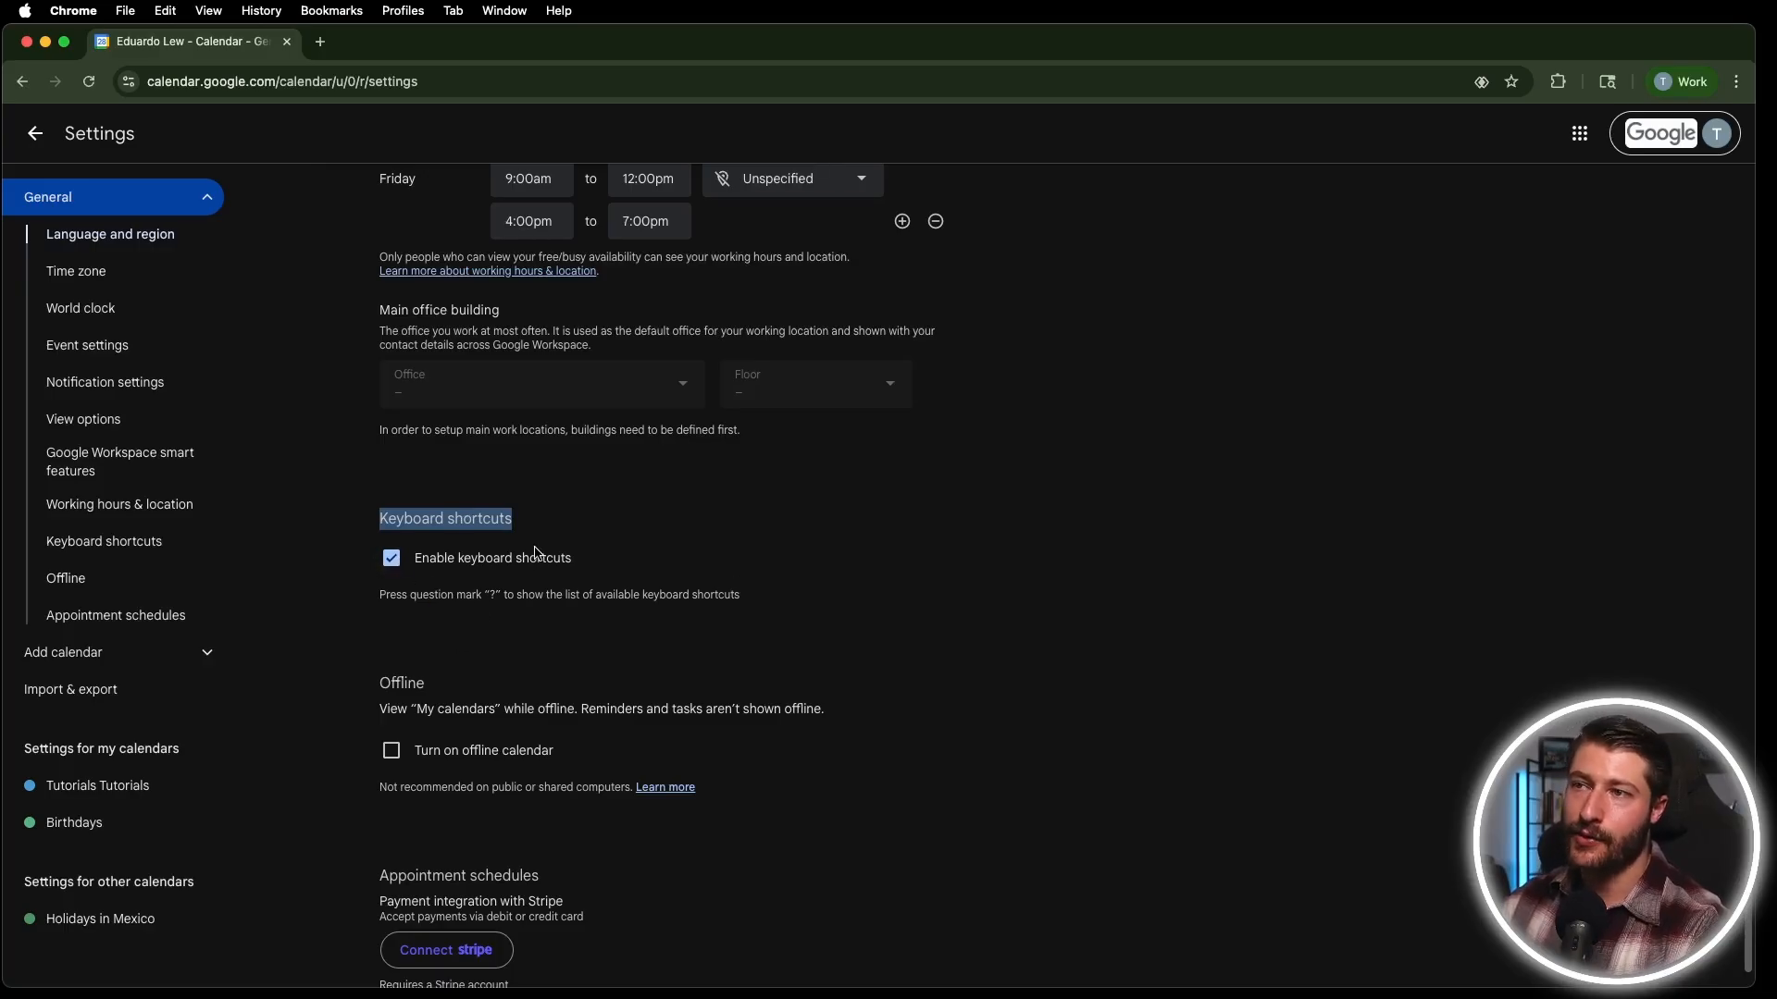
# Leave the settings for the calendar, reopen them from there, and return to the calendar again.
pyautogui.click(34, 134)
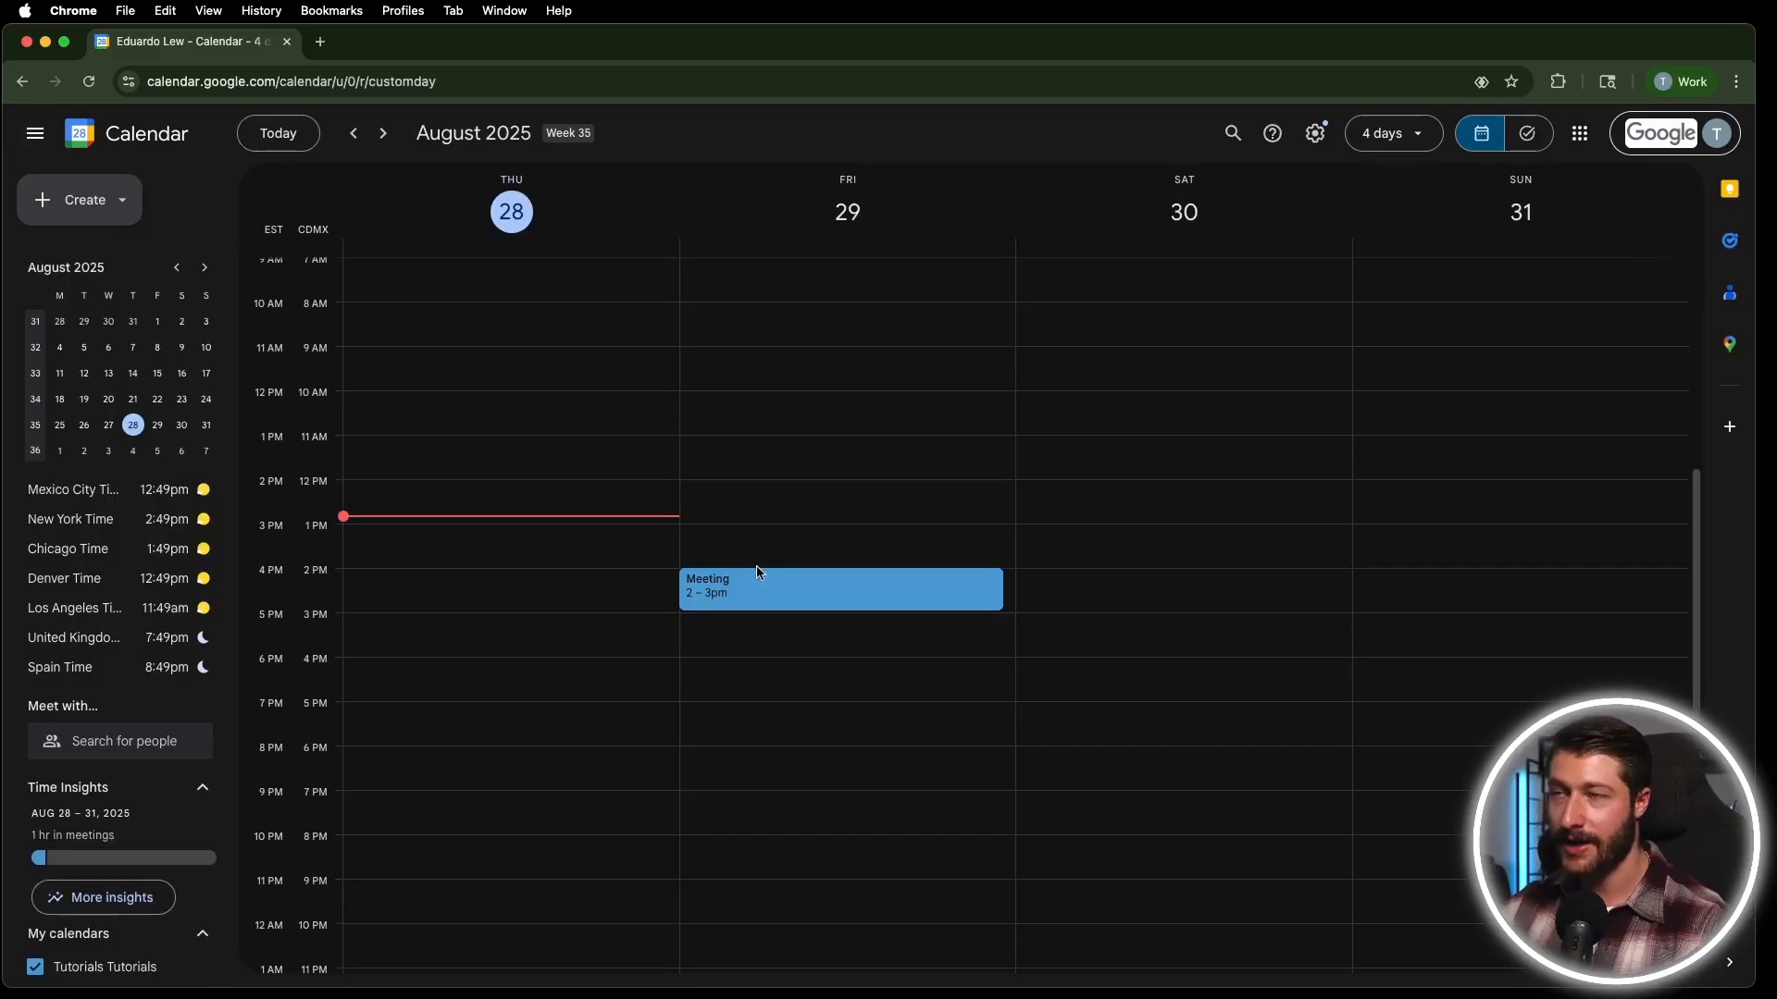
pyautogui.press('s')
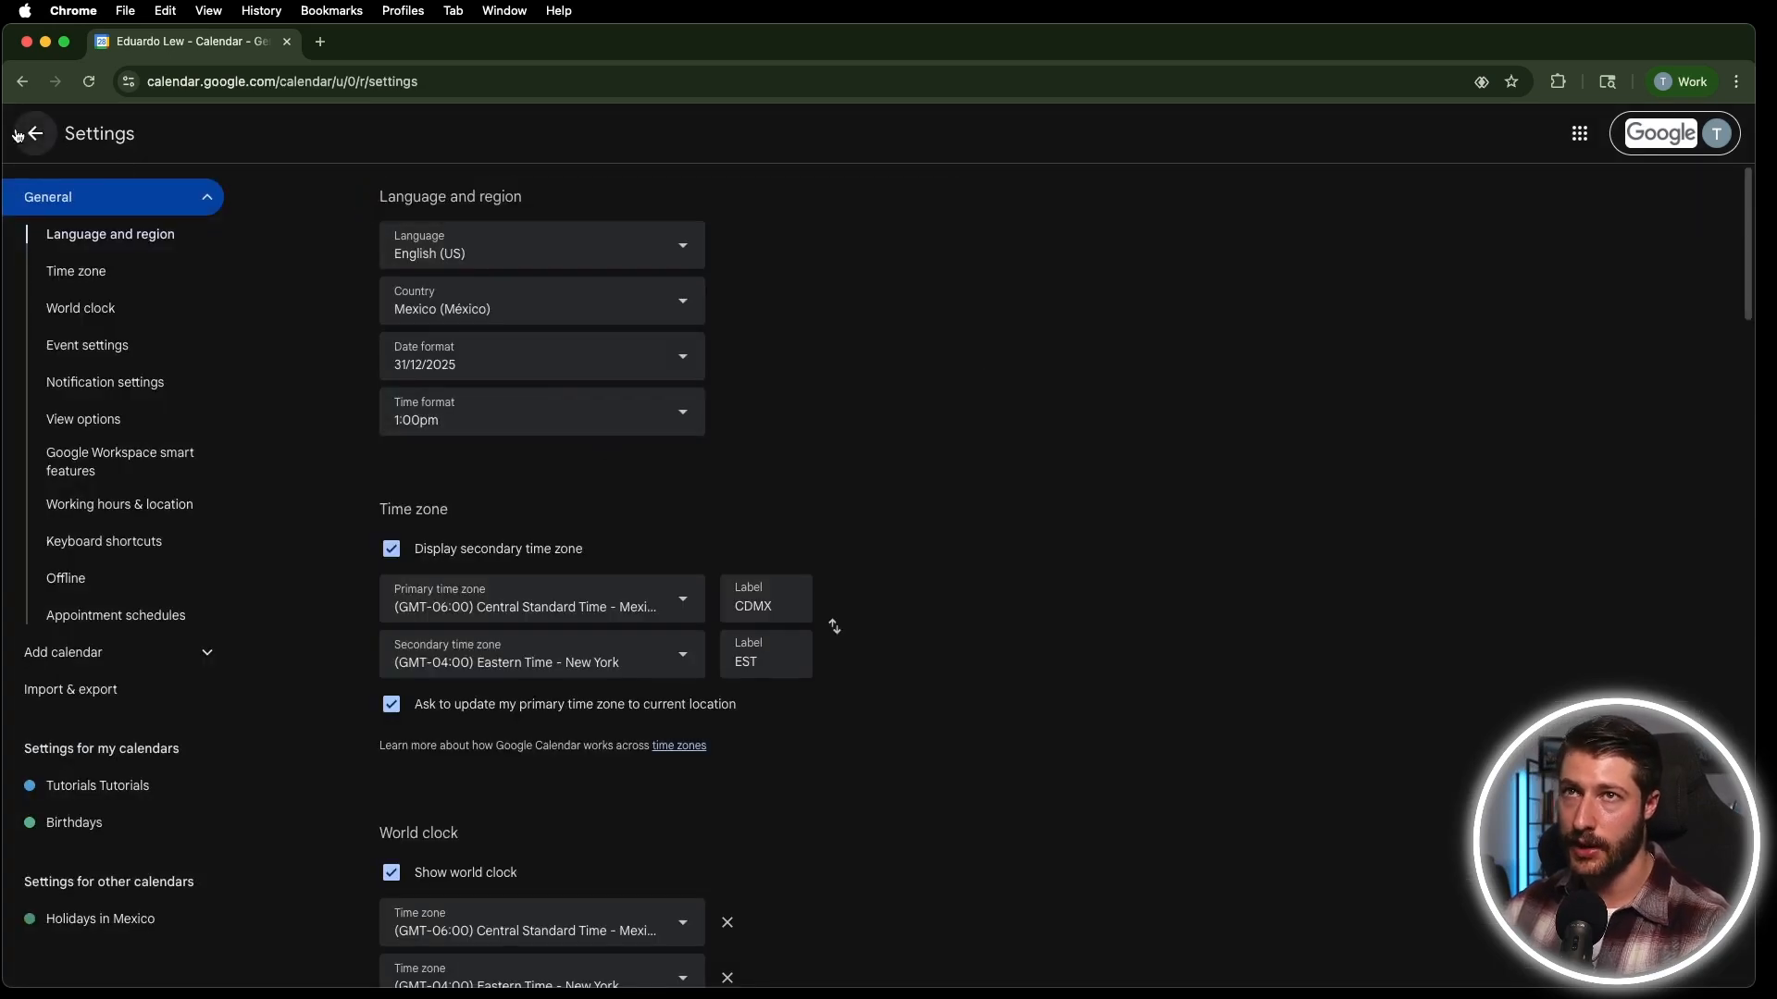
pyautogui.click(18, 135)
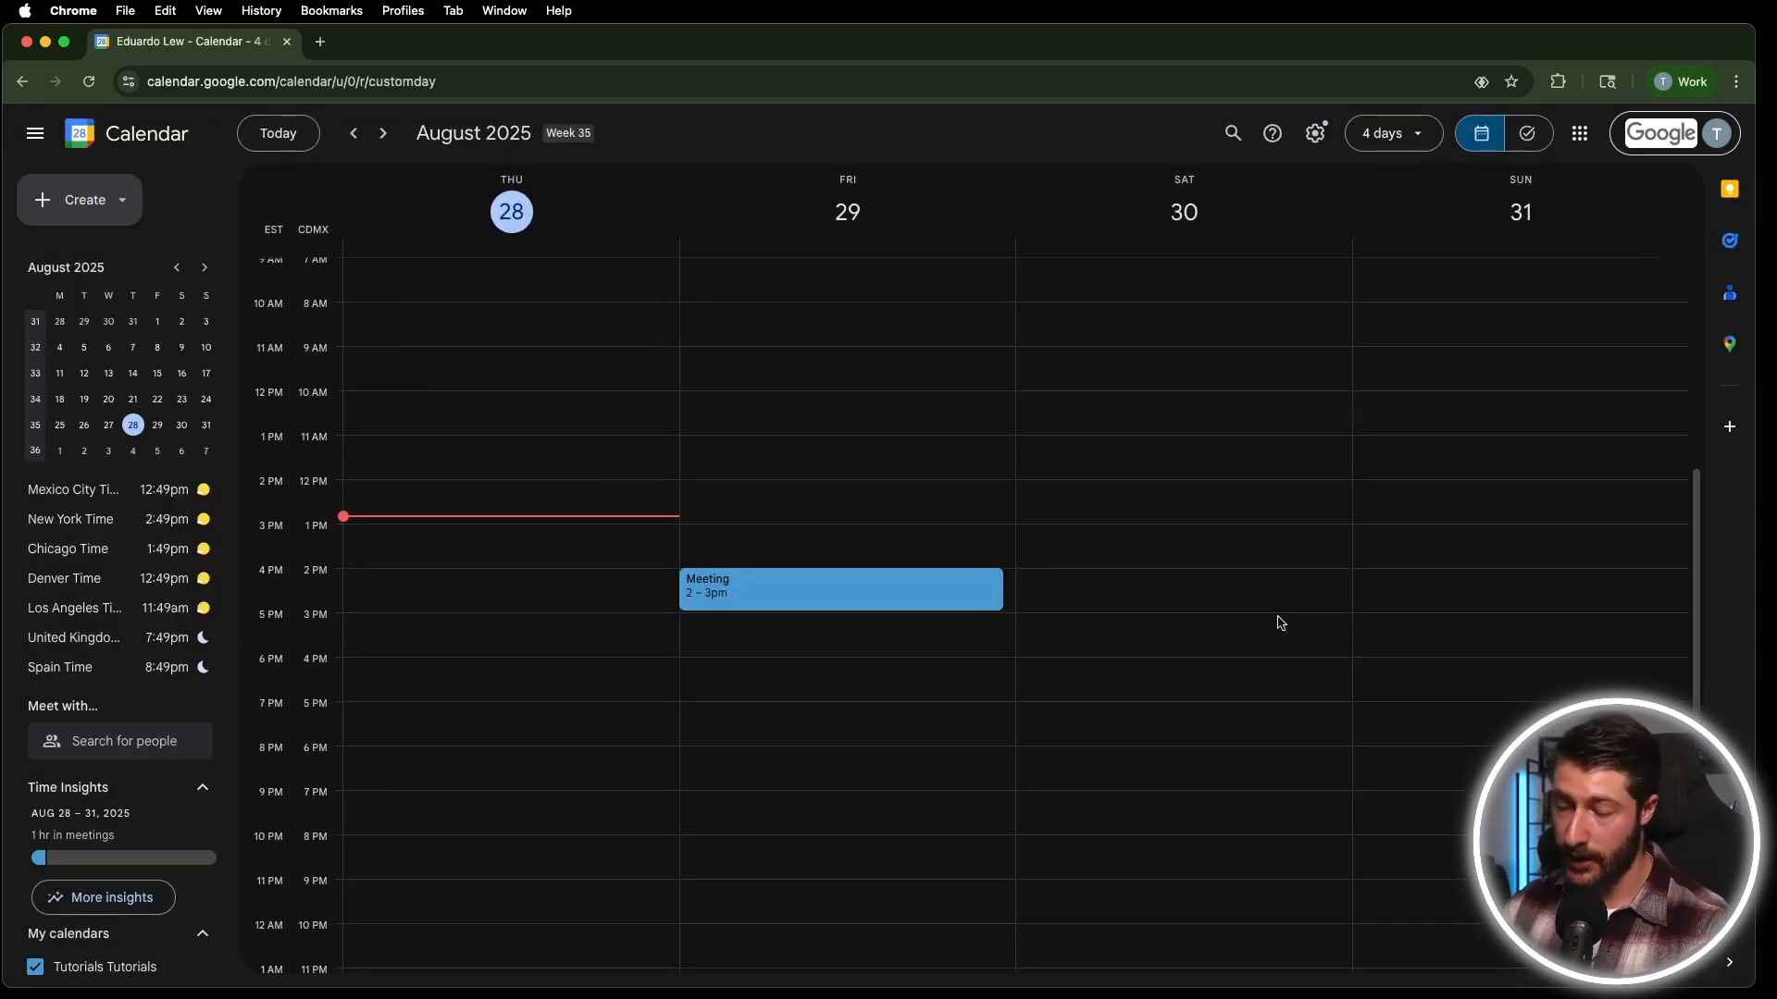
# Display the calendar in week view and in day view, and open the list of available views.
pyautogui.press('w')
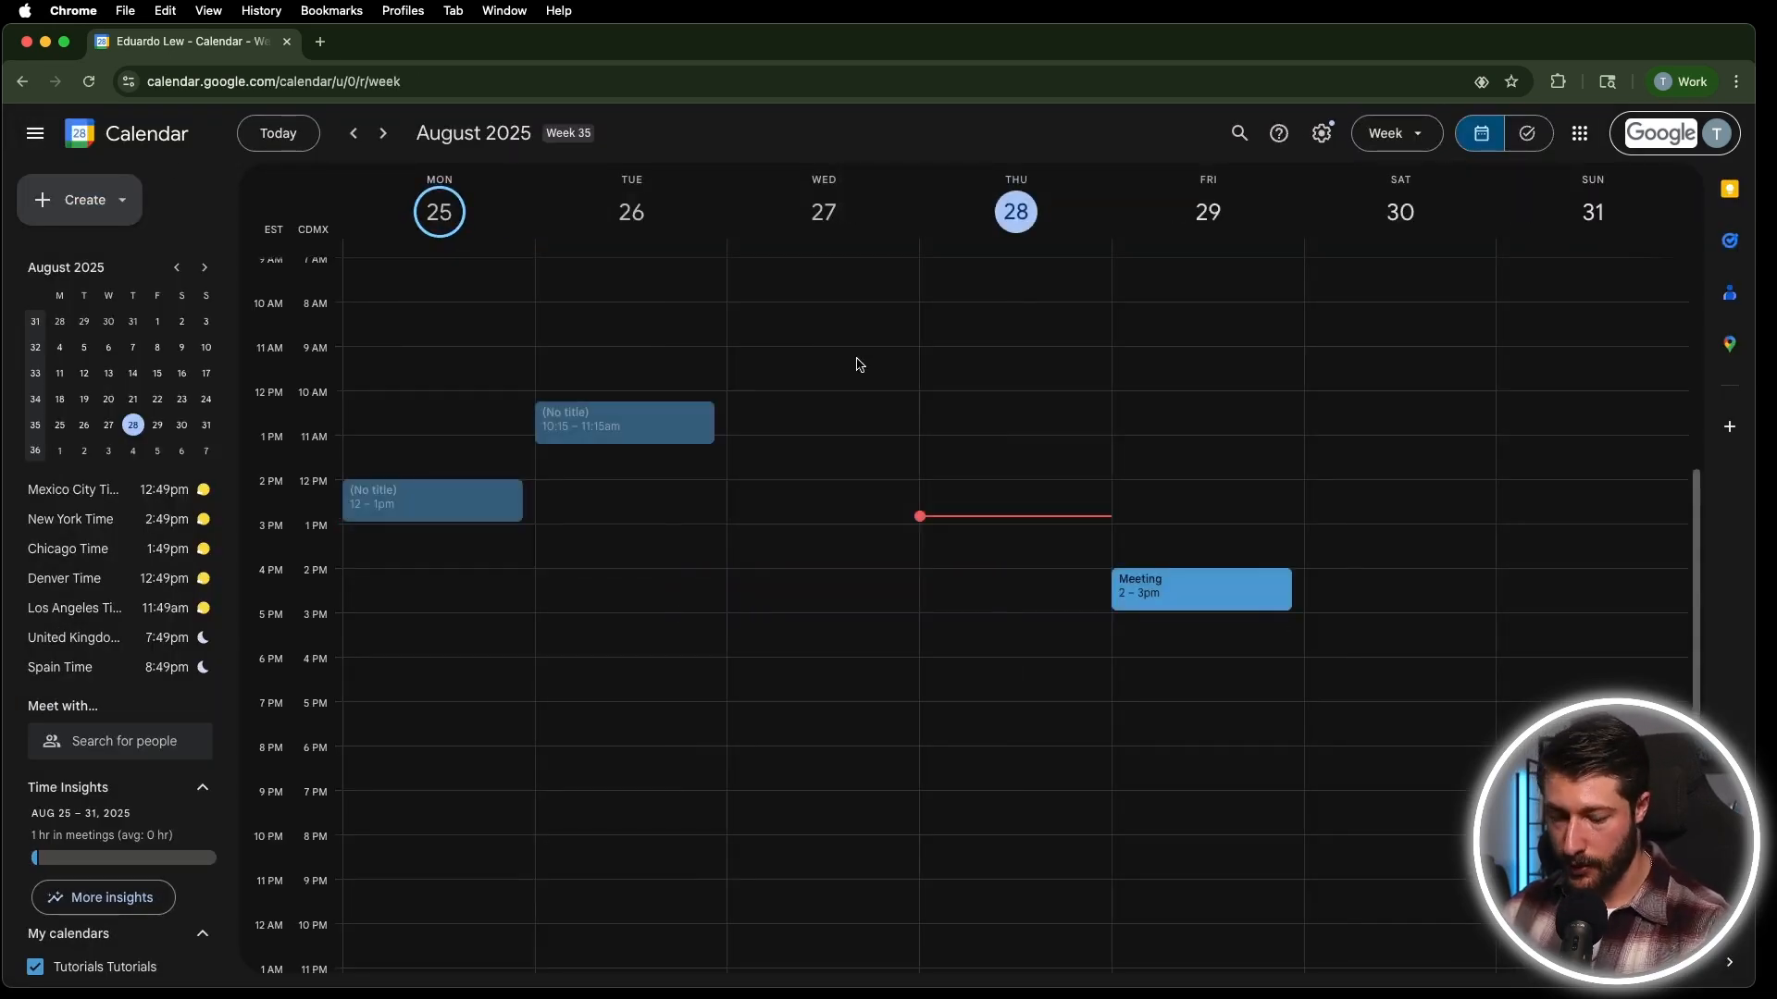
pyautogui.press('d')
pyautogui.click(1412, 141)
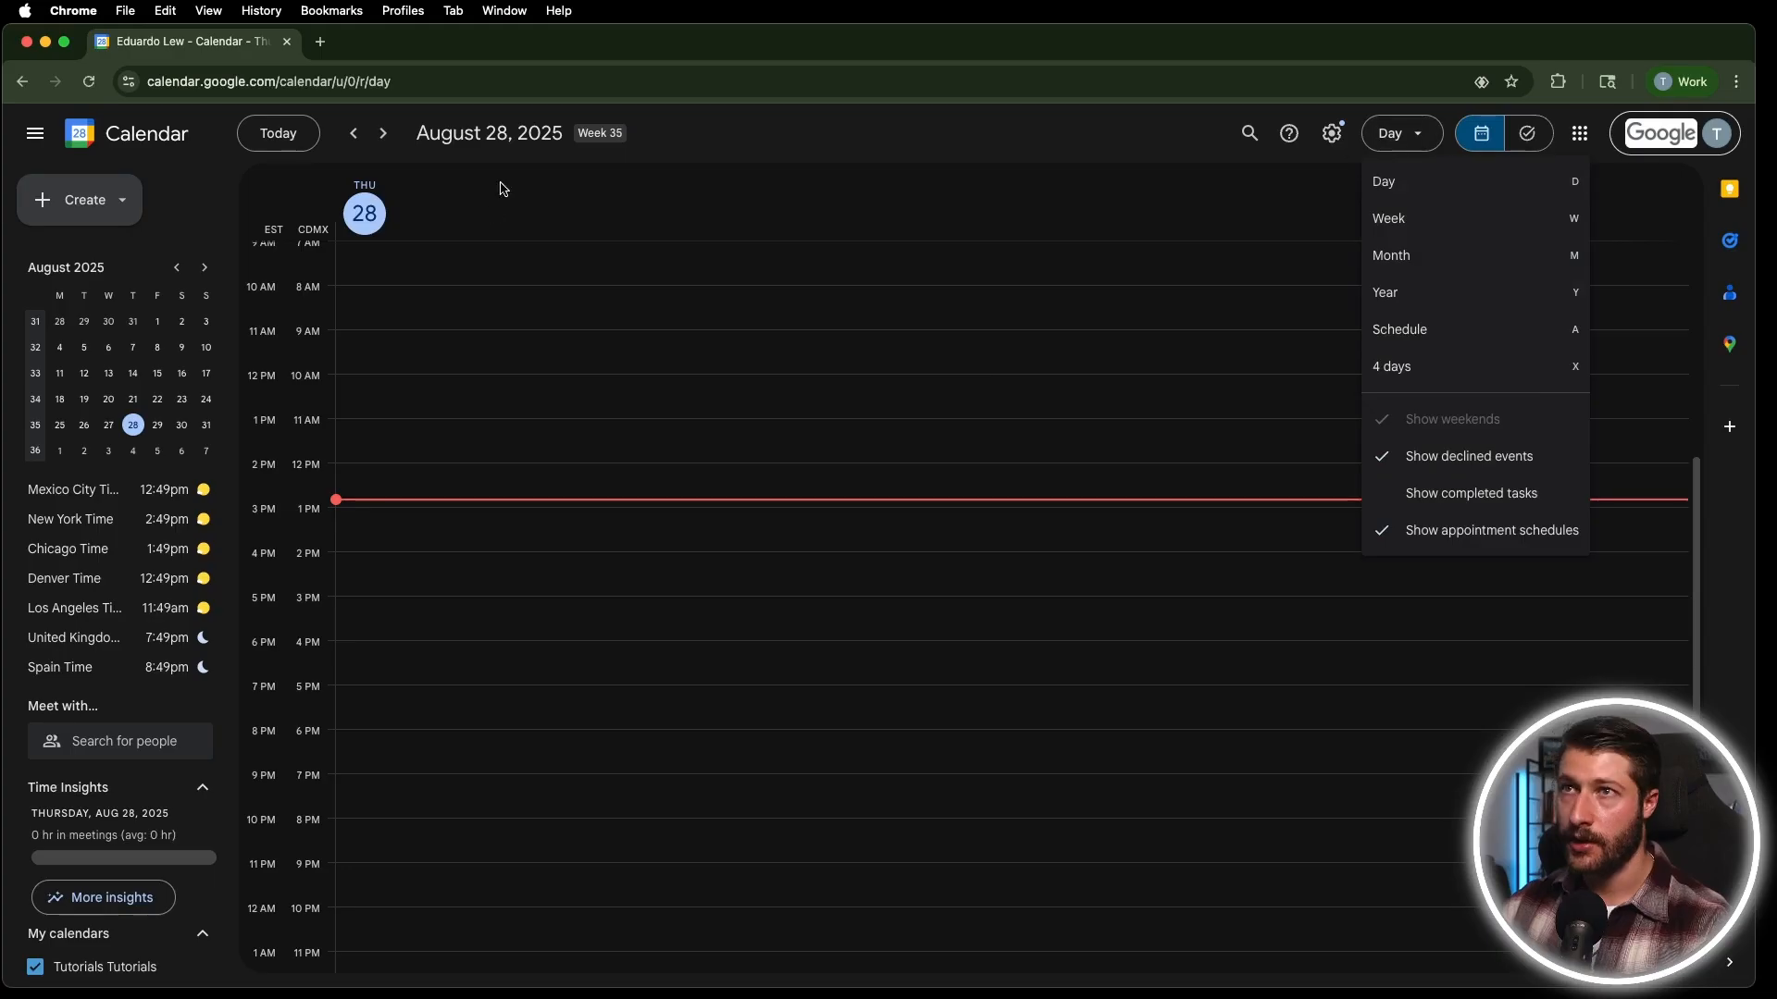
pyautogui.click(751, 243)
pyautogui.write('ww')
pyautogui.click(1309, 235)
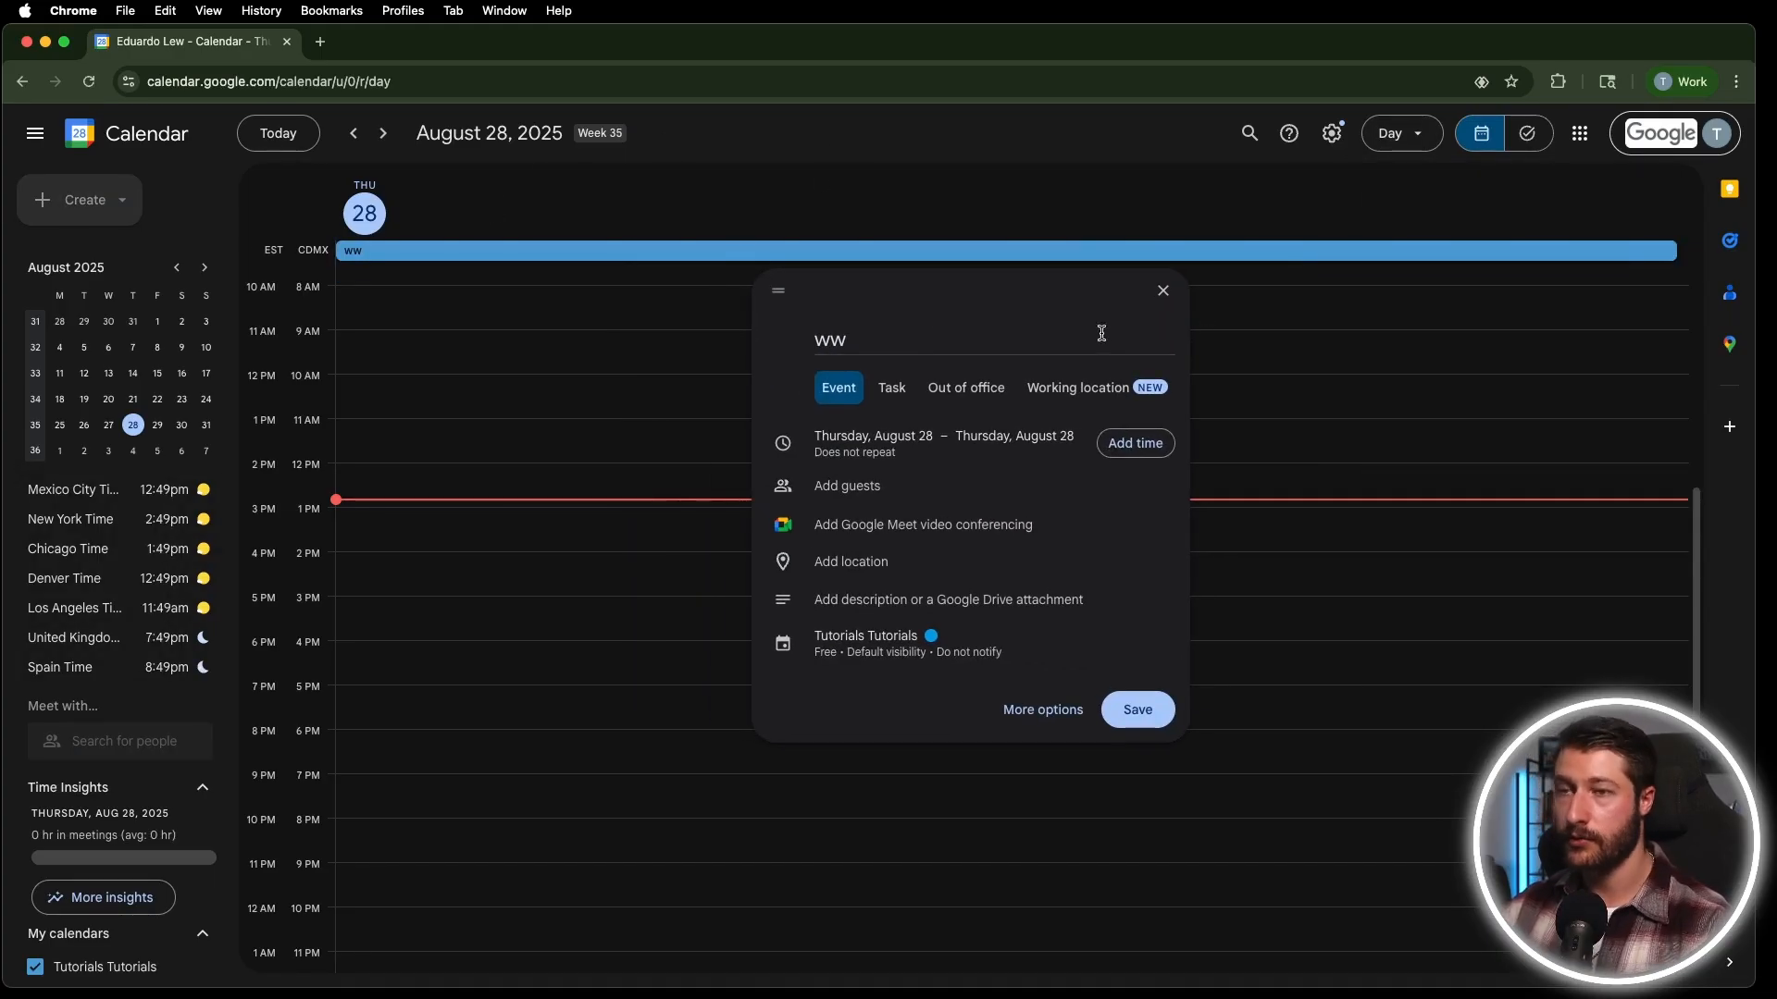
pyautogui.press('Escape')
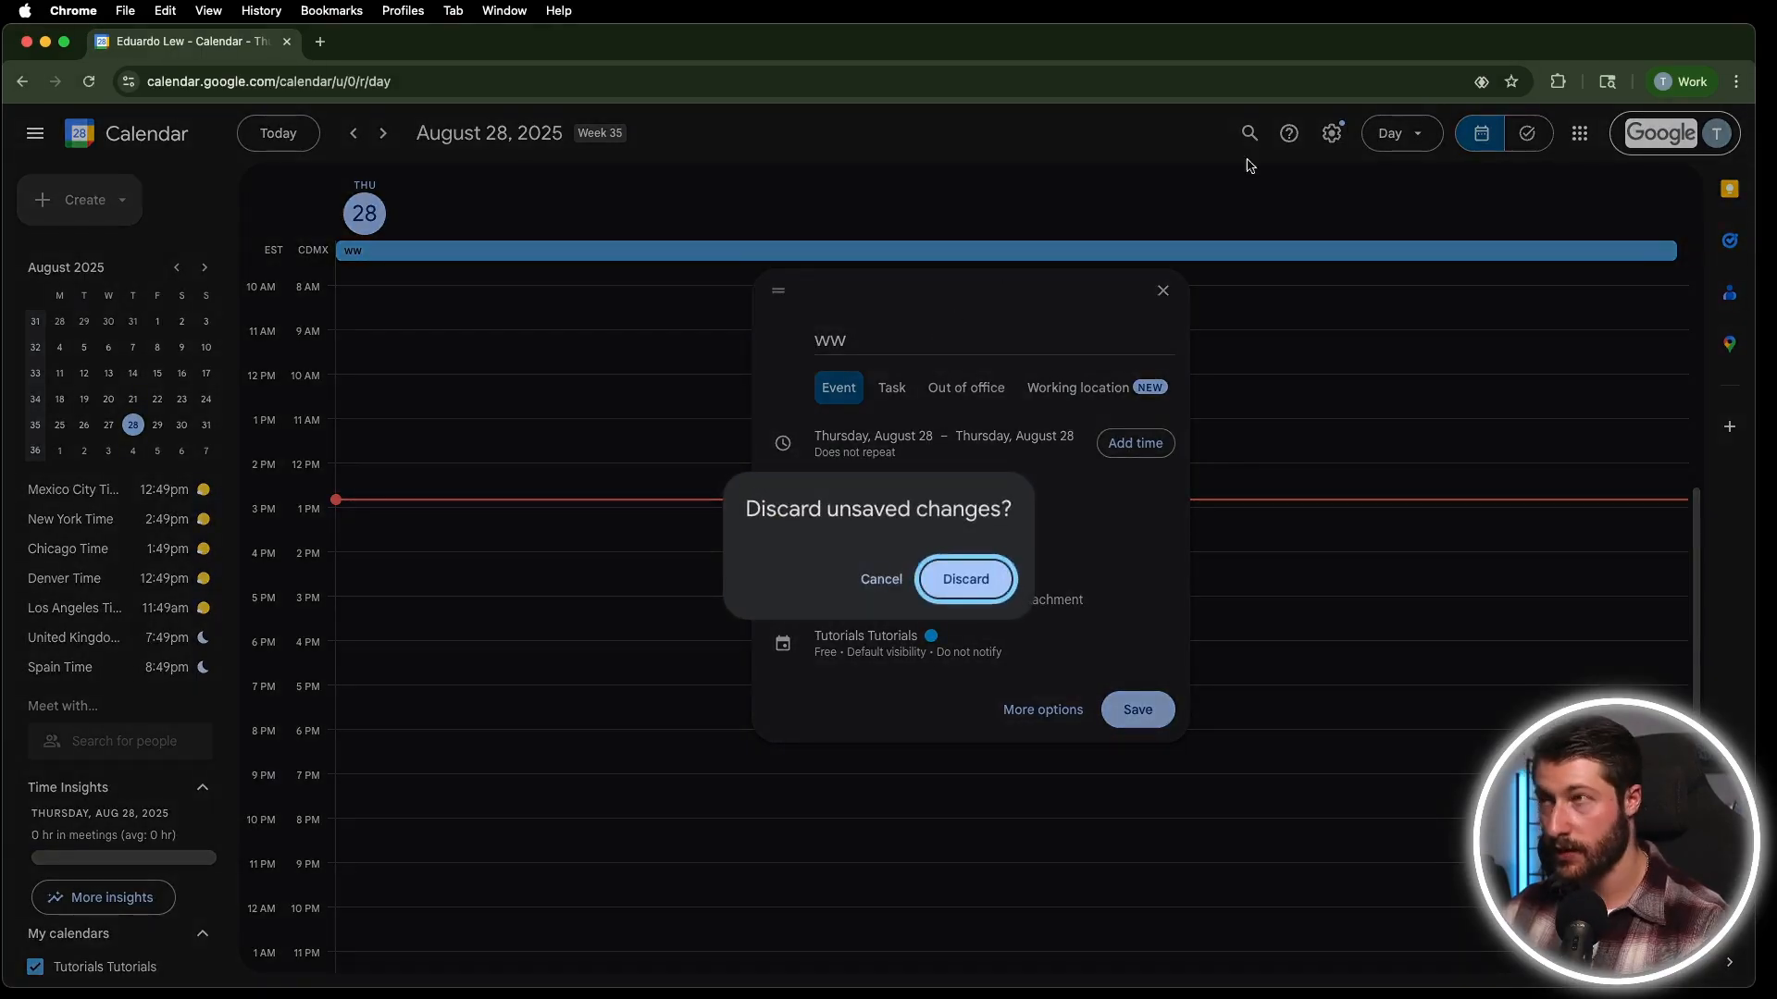
pyautogui.click(957, 585)
# Switch the calendar to week view and reopen the settings at the Keyboard shortcuts section.
pyautogui.press('w')
pyautogui.press('s')
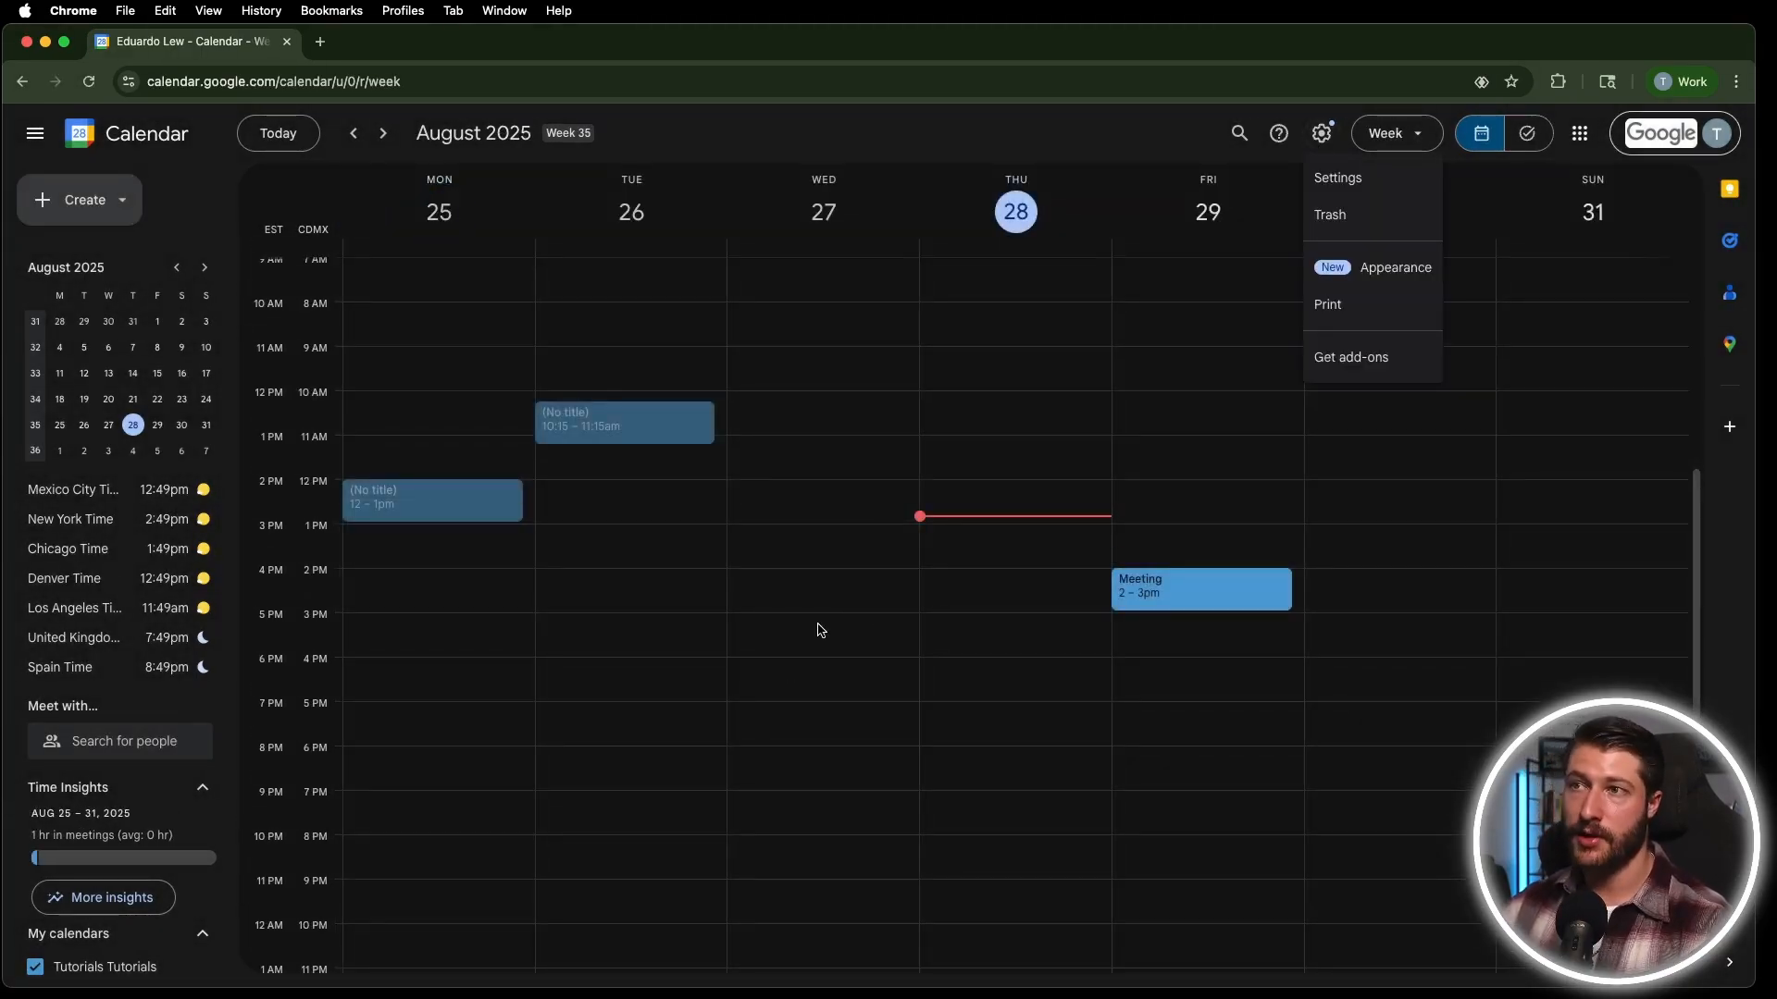
pyautogui.scroll(-15, 686, 607)
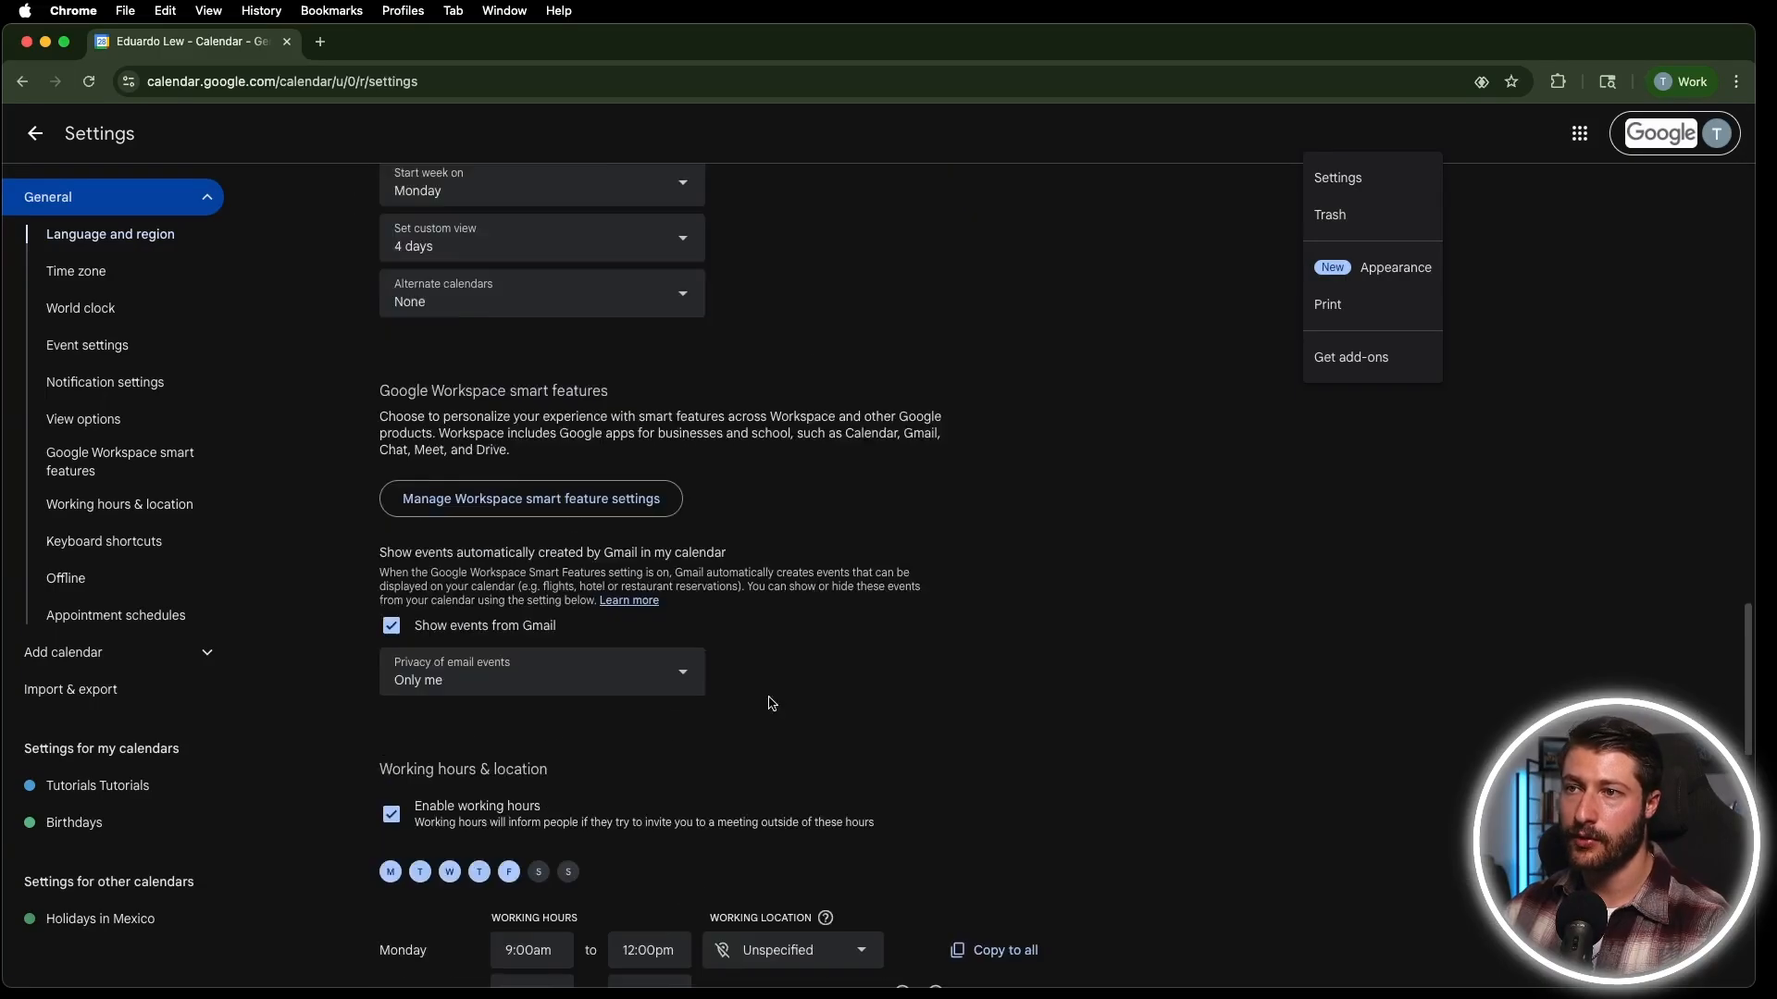
pyautogui.scroll(-7, 452, 589)
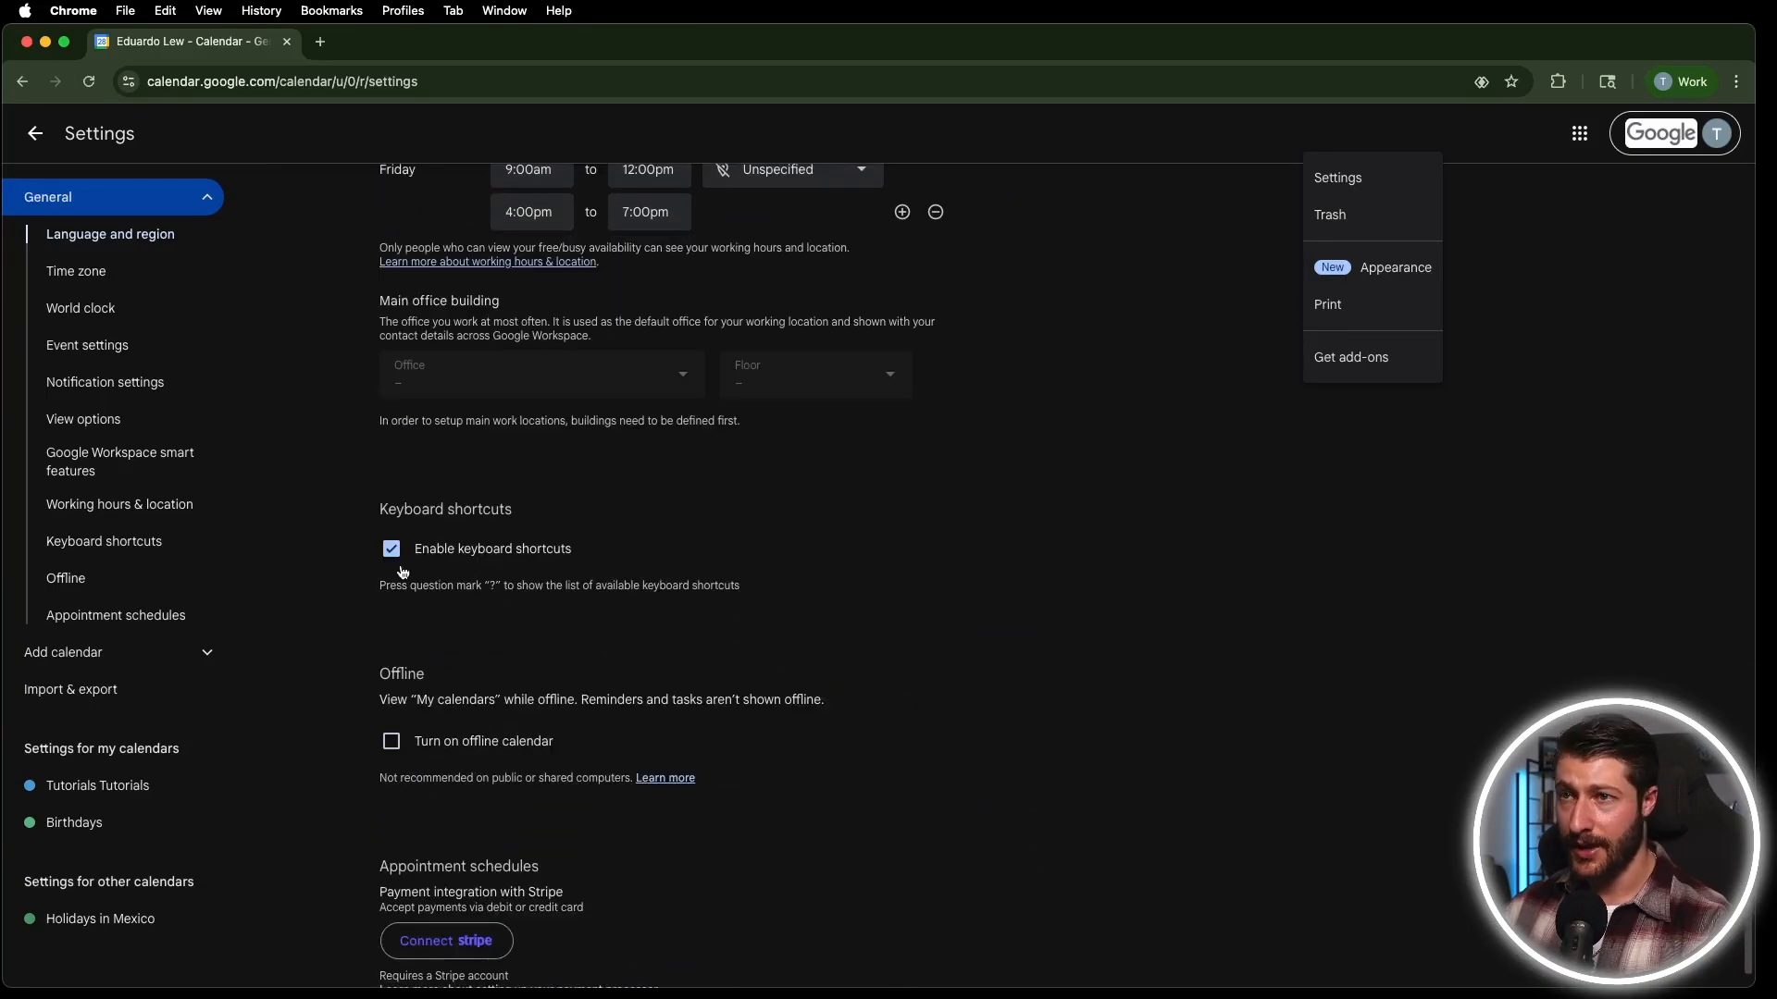
# Open the settings of the account's main calendar and examine its details, access permissions and sharing options.
pyautogui.scroll(-1, 388, 532)
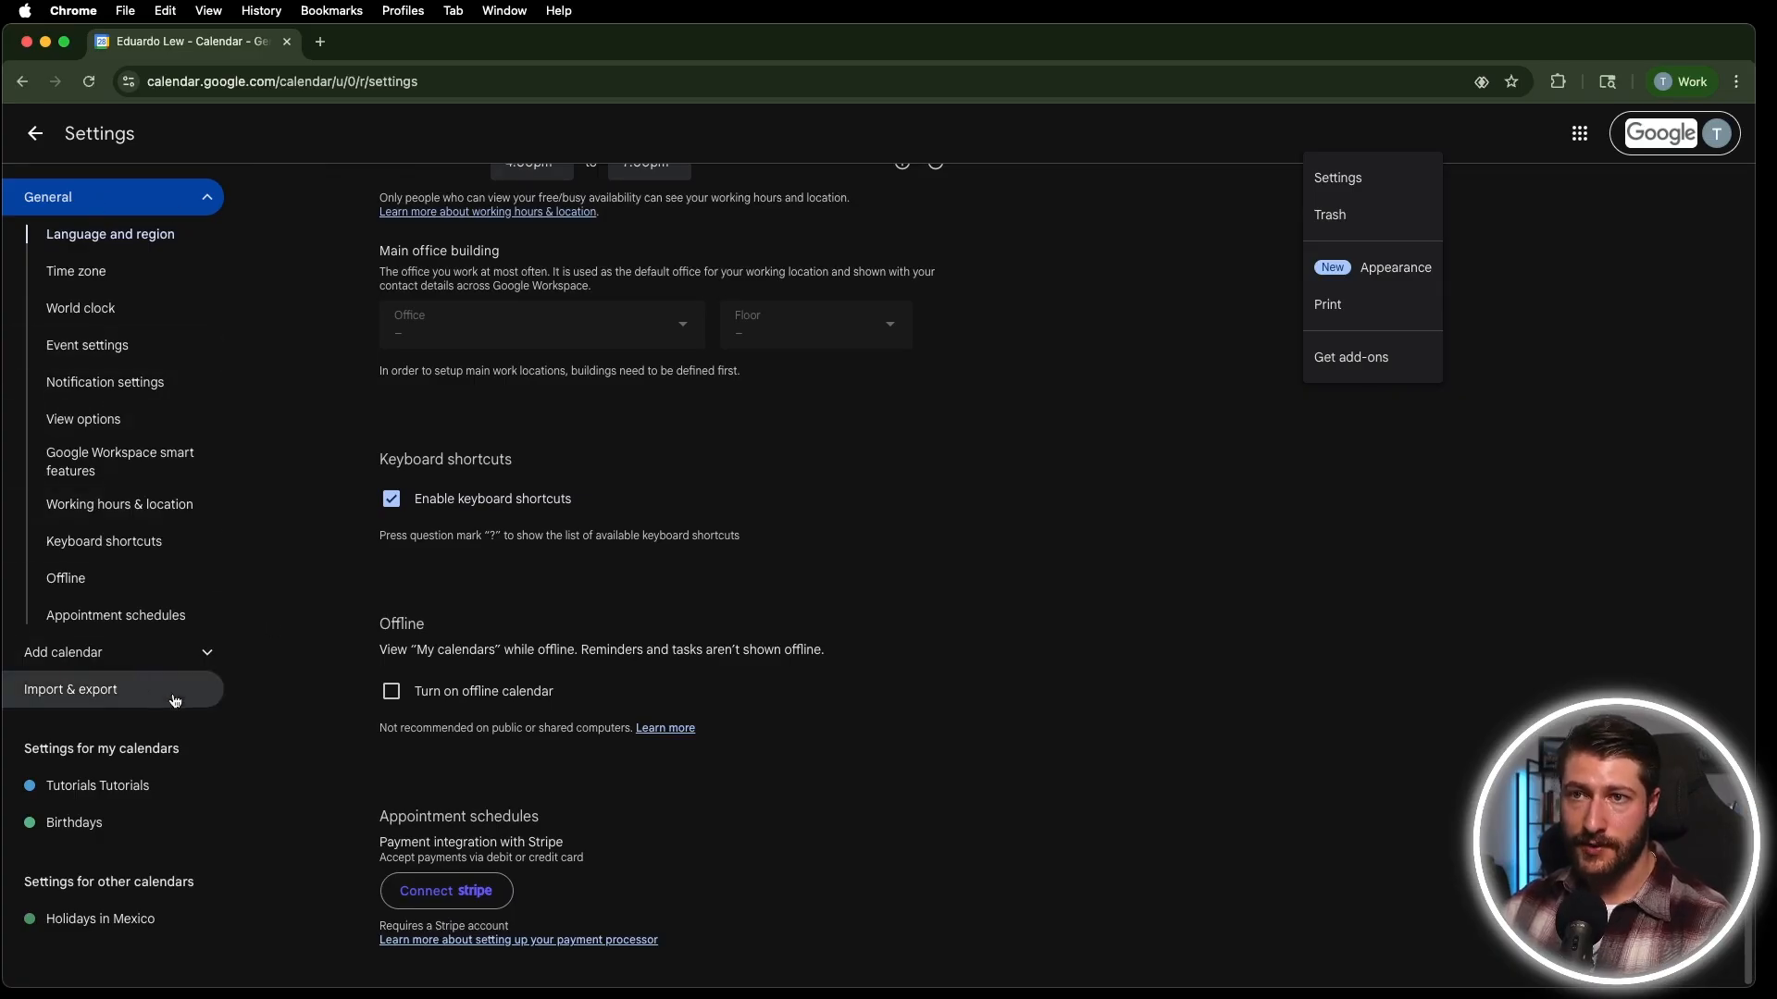
pyautogui.click(124, 801)
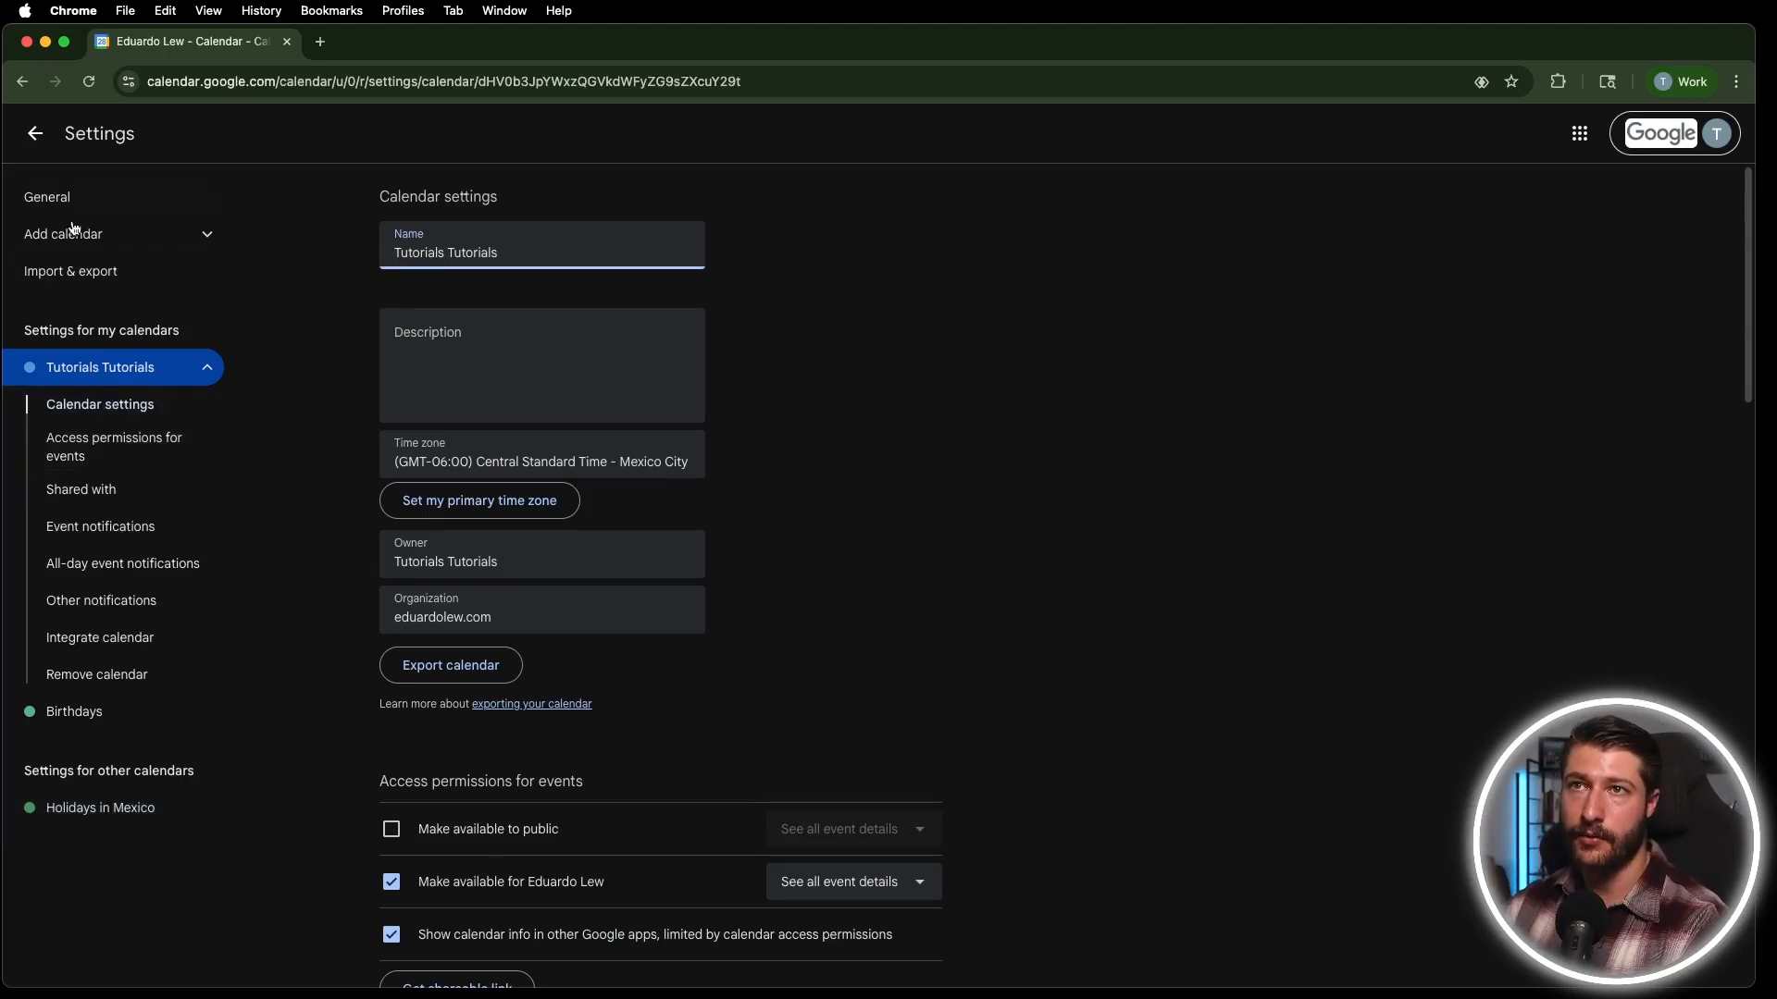
pyautogui.click(215, 369)
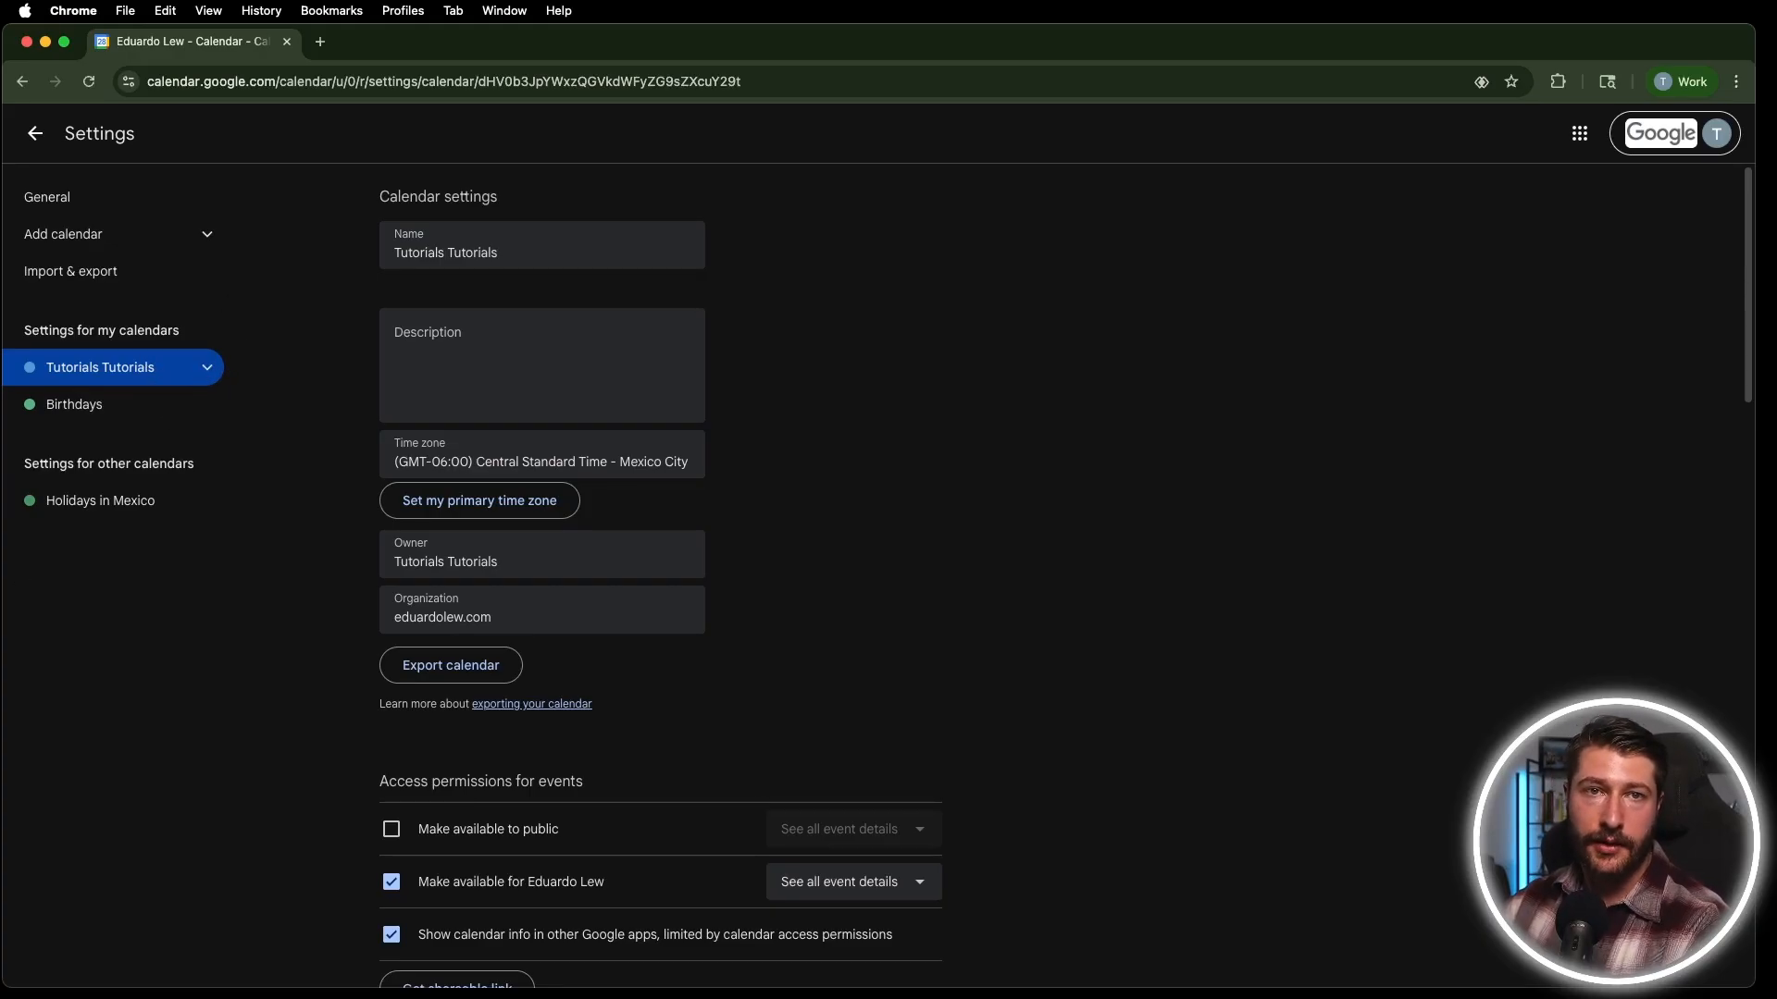
pyautogui.scroll(-3, 269, 324)
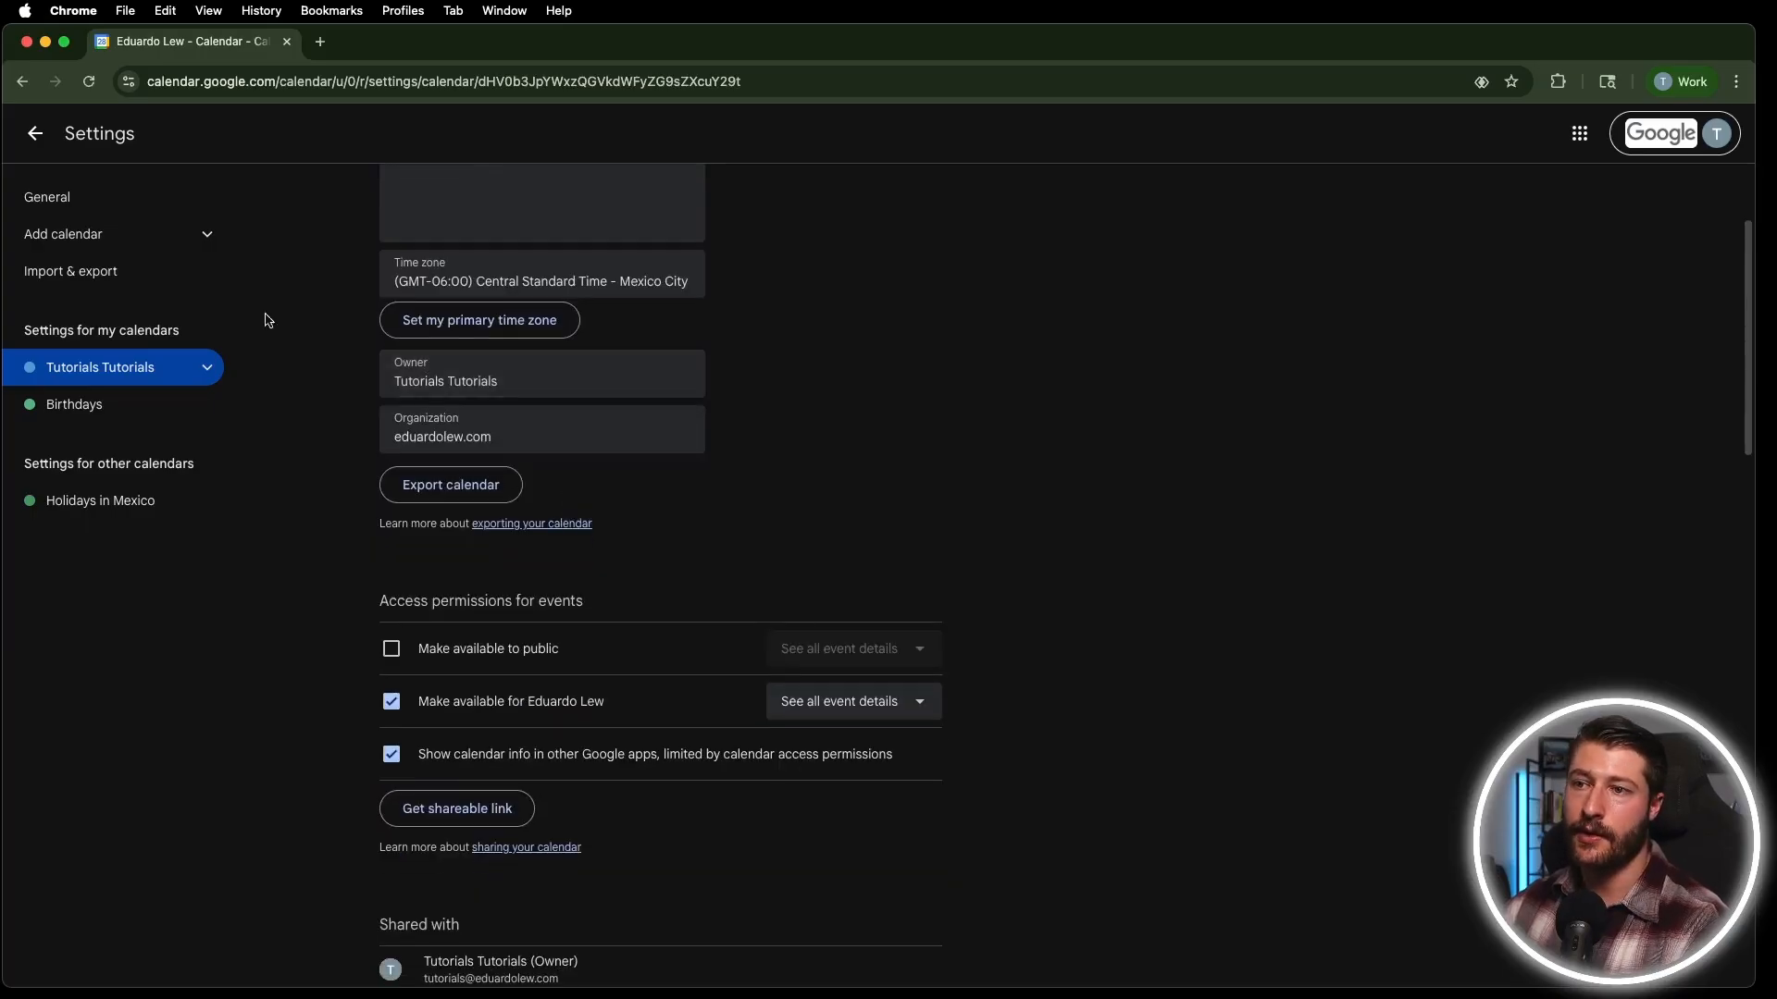
pyautogui.scroll(-2, 490, 566)
pyautogui.scroll(5, 491, 566)
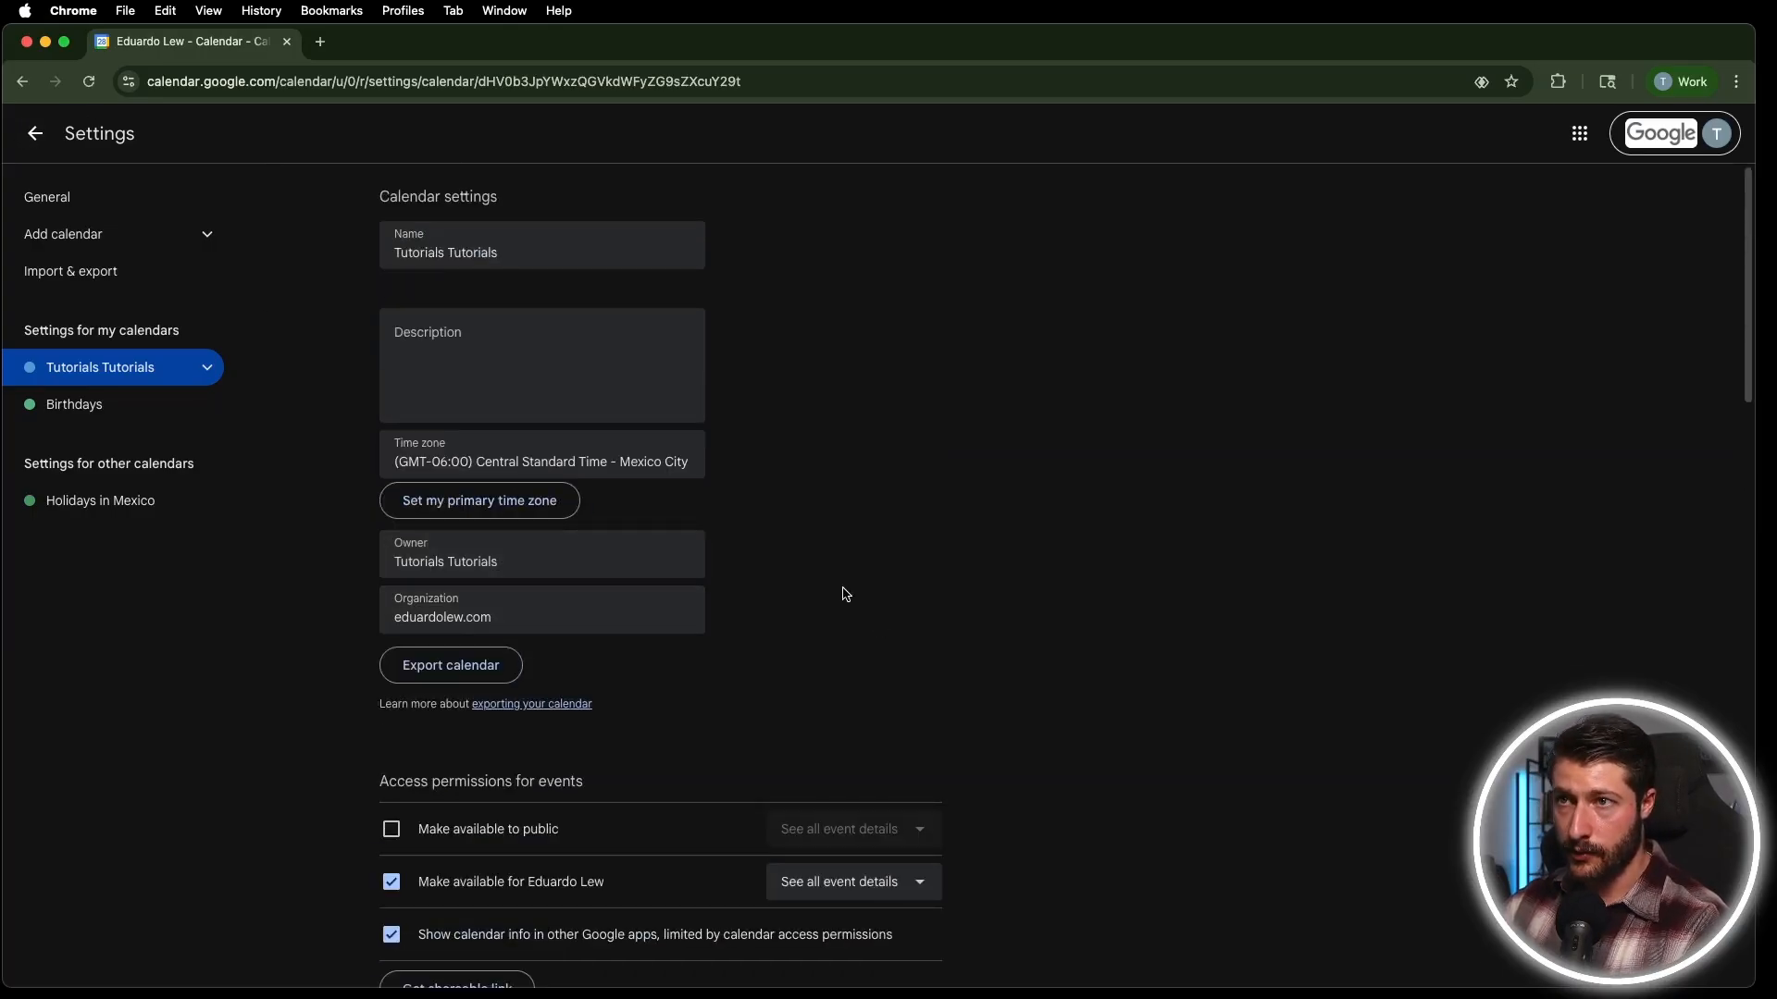
pyautogui.scroll(-7, 846, 594)
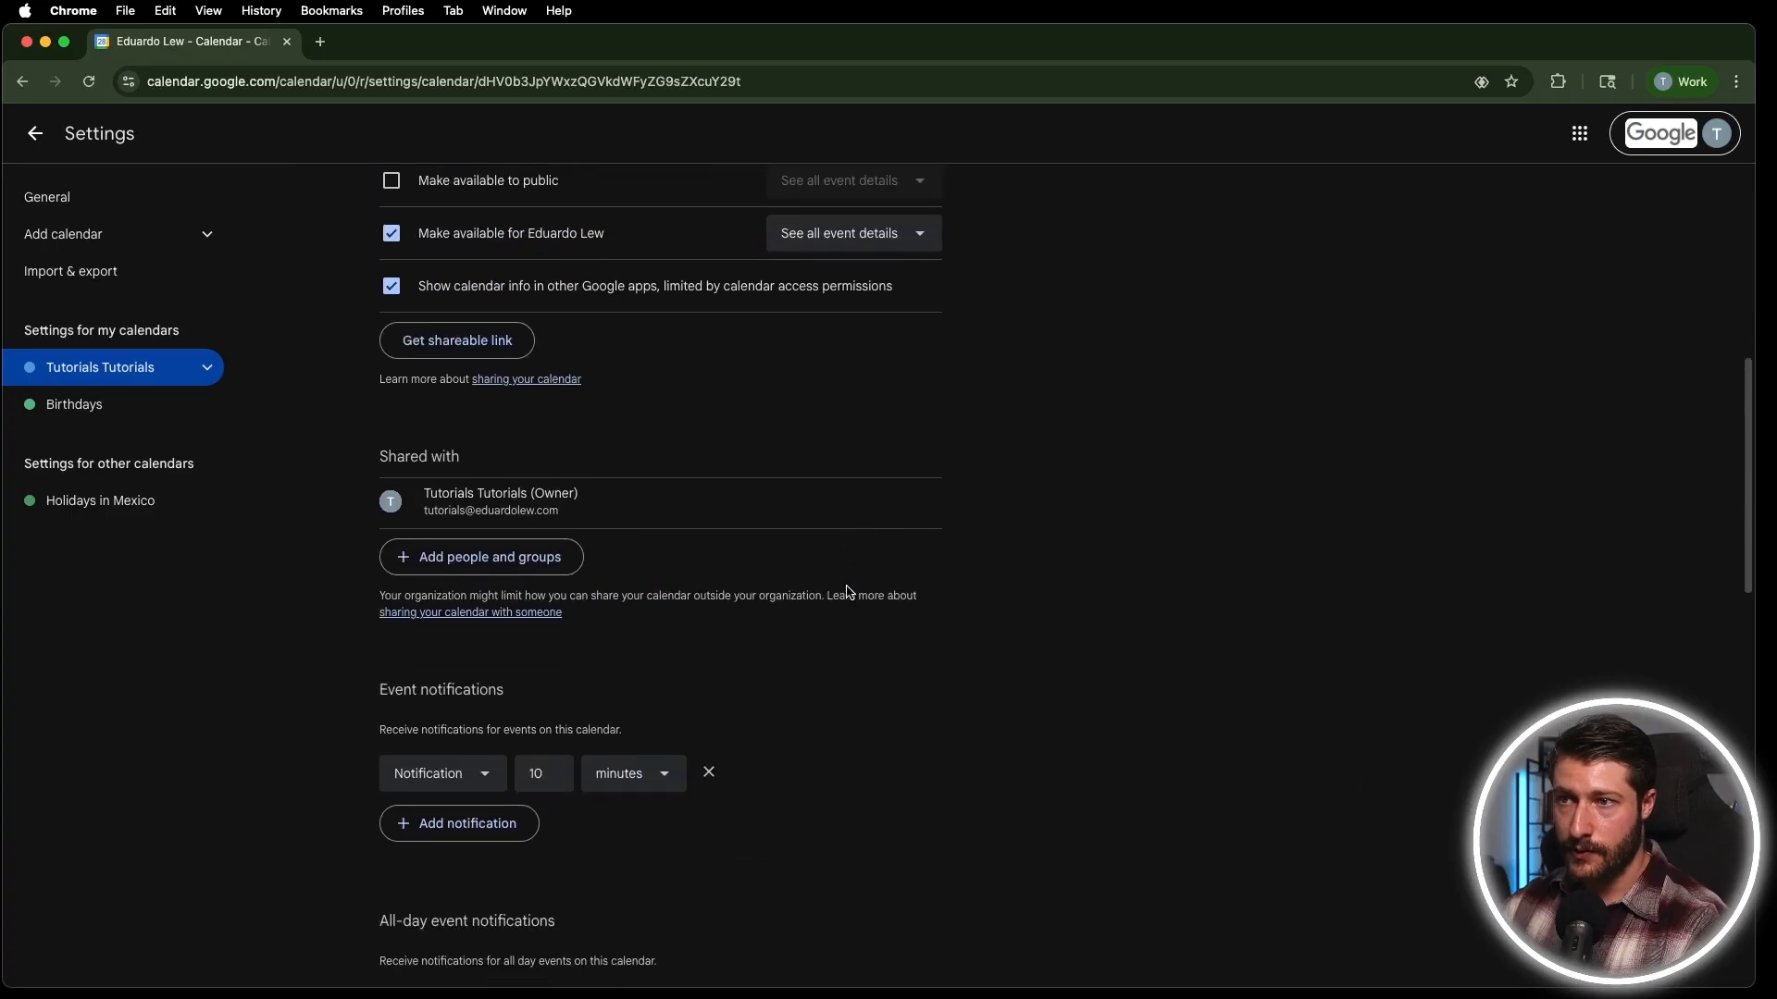
# Draft an event on Saturday, August 30, 12:30pm–3:15pm, check its default notification, and close the draft without saving.
pyautogui.click(35, 135)
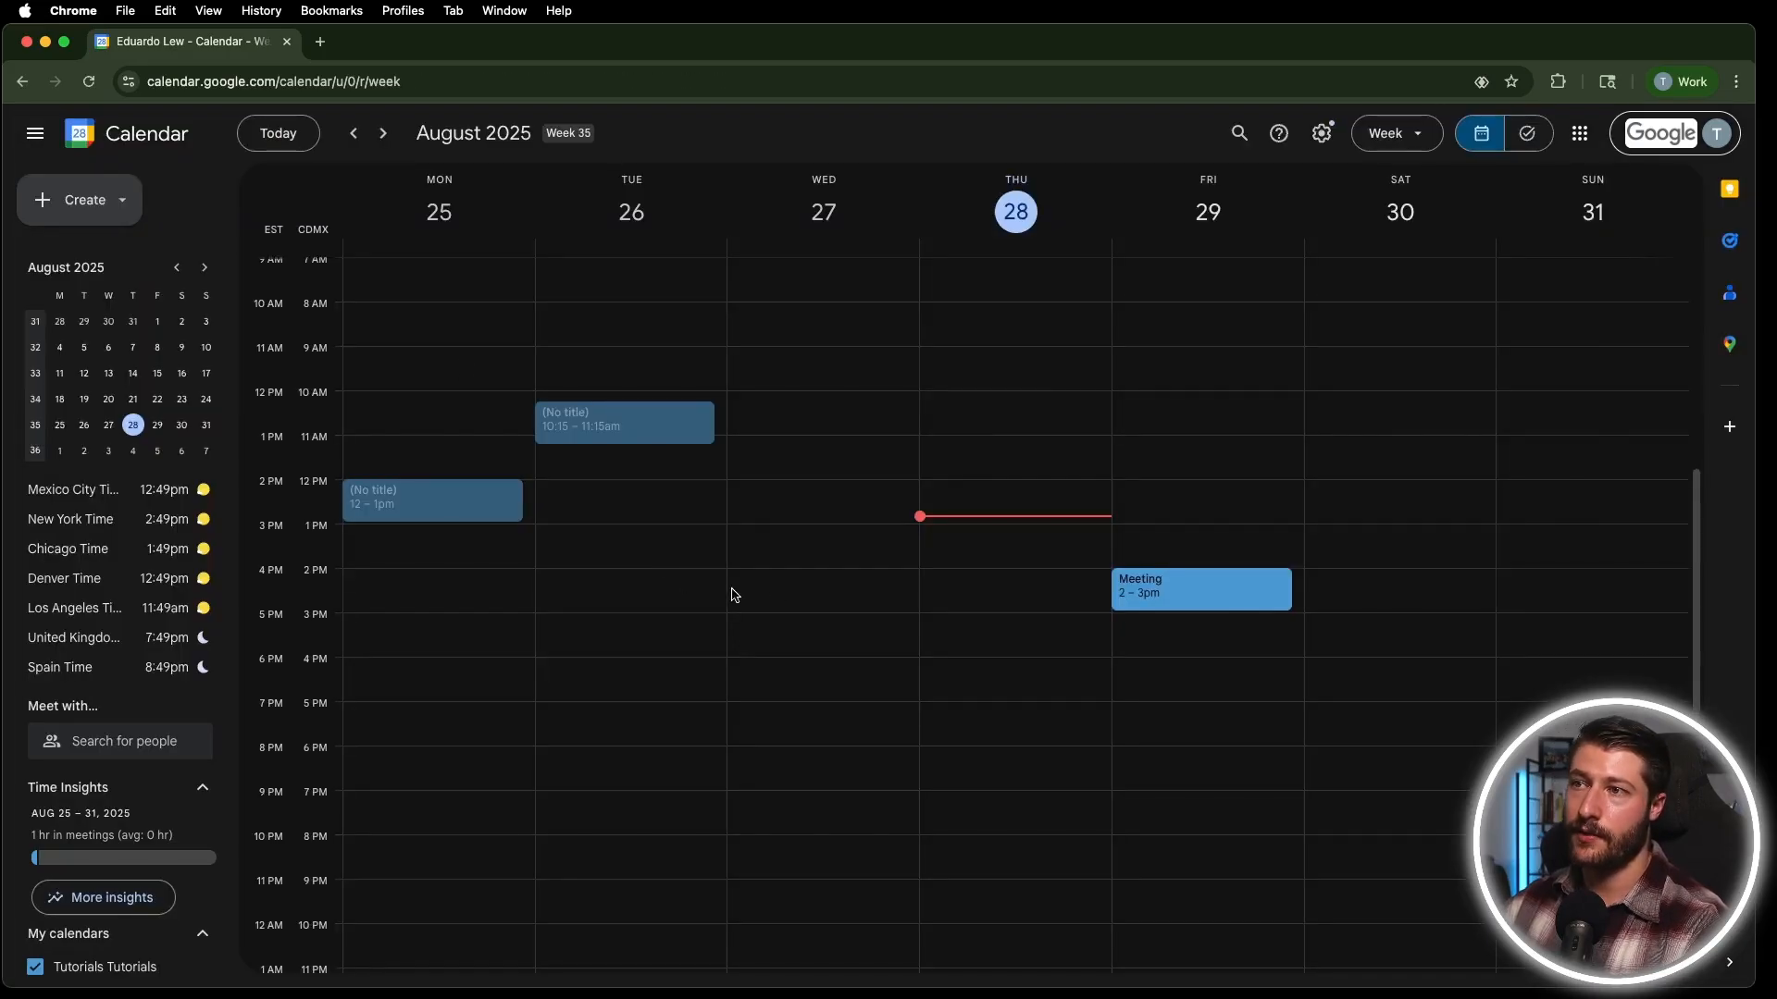
pyautogui.moveTo(727, 585); pyautogui.dragTo(805, 647)
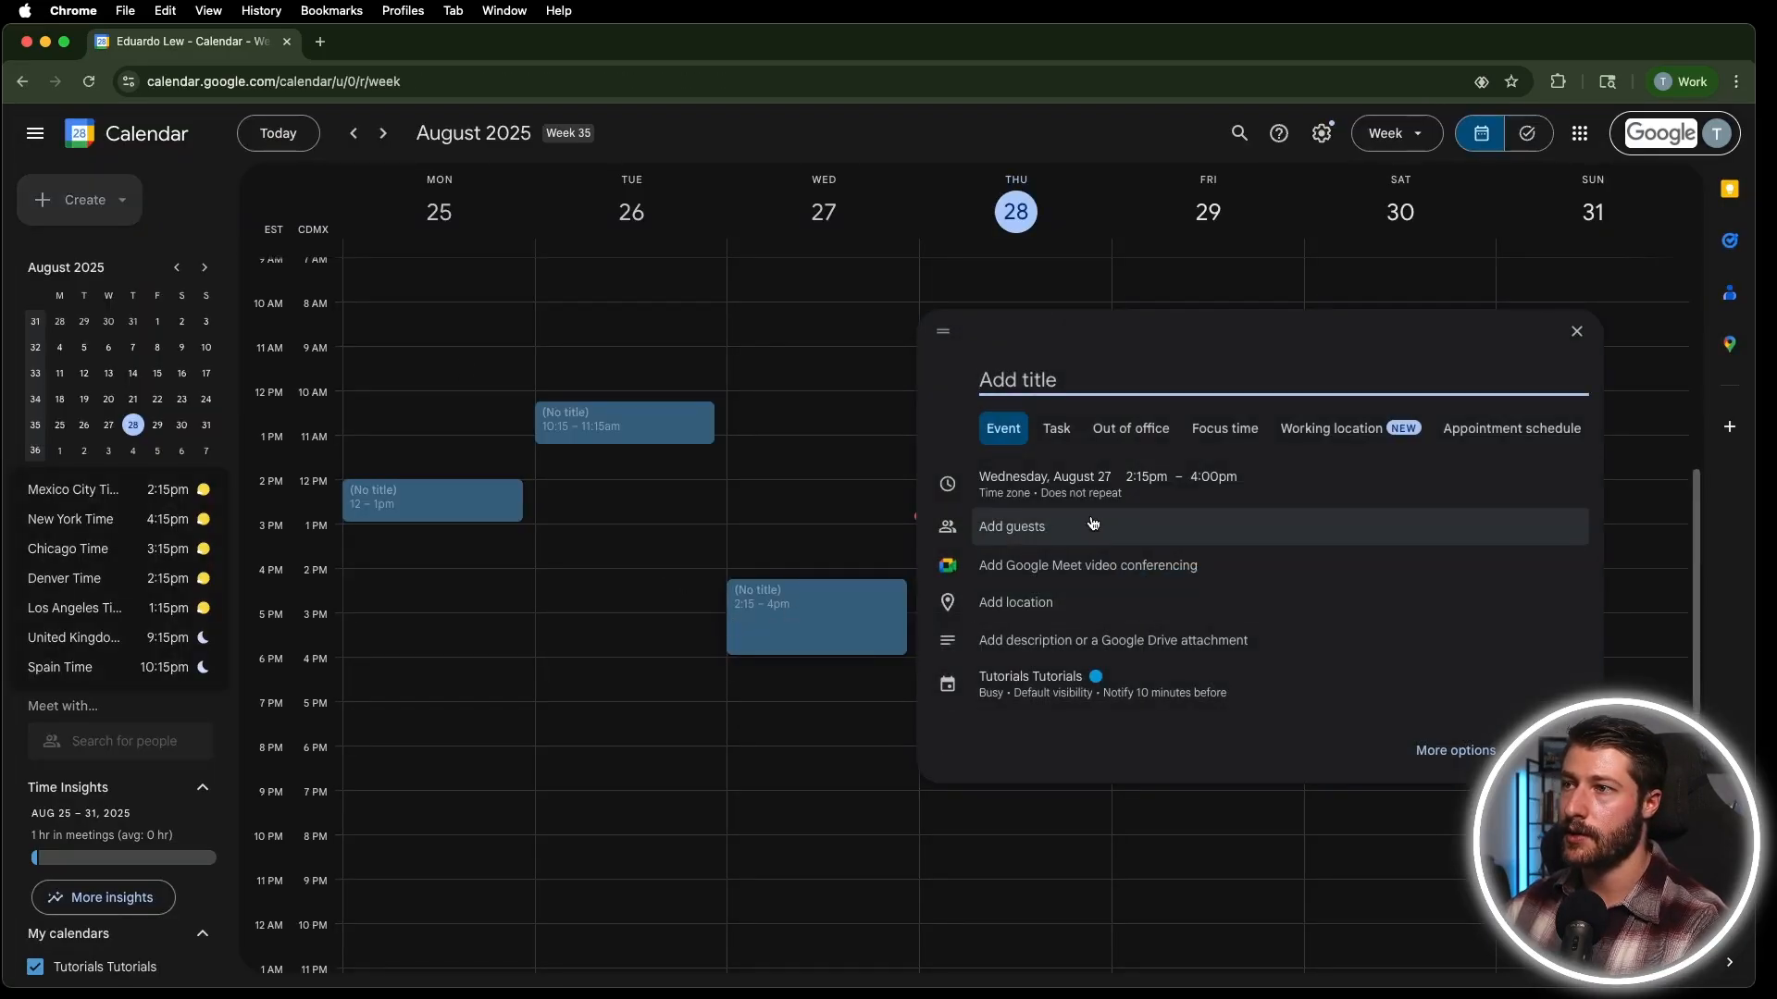
pyautogui.click(936, 824)
pyautogui.moveTo(1379, 505); pyautogui.dragTo(1404, 618)
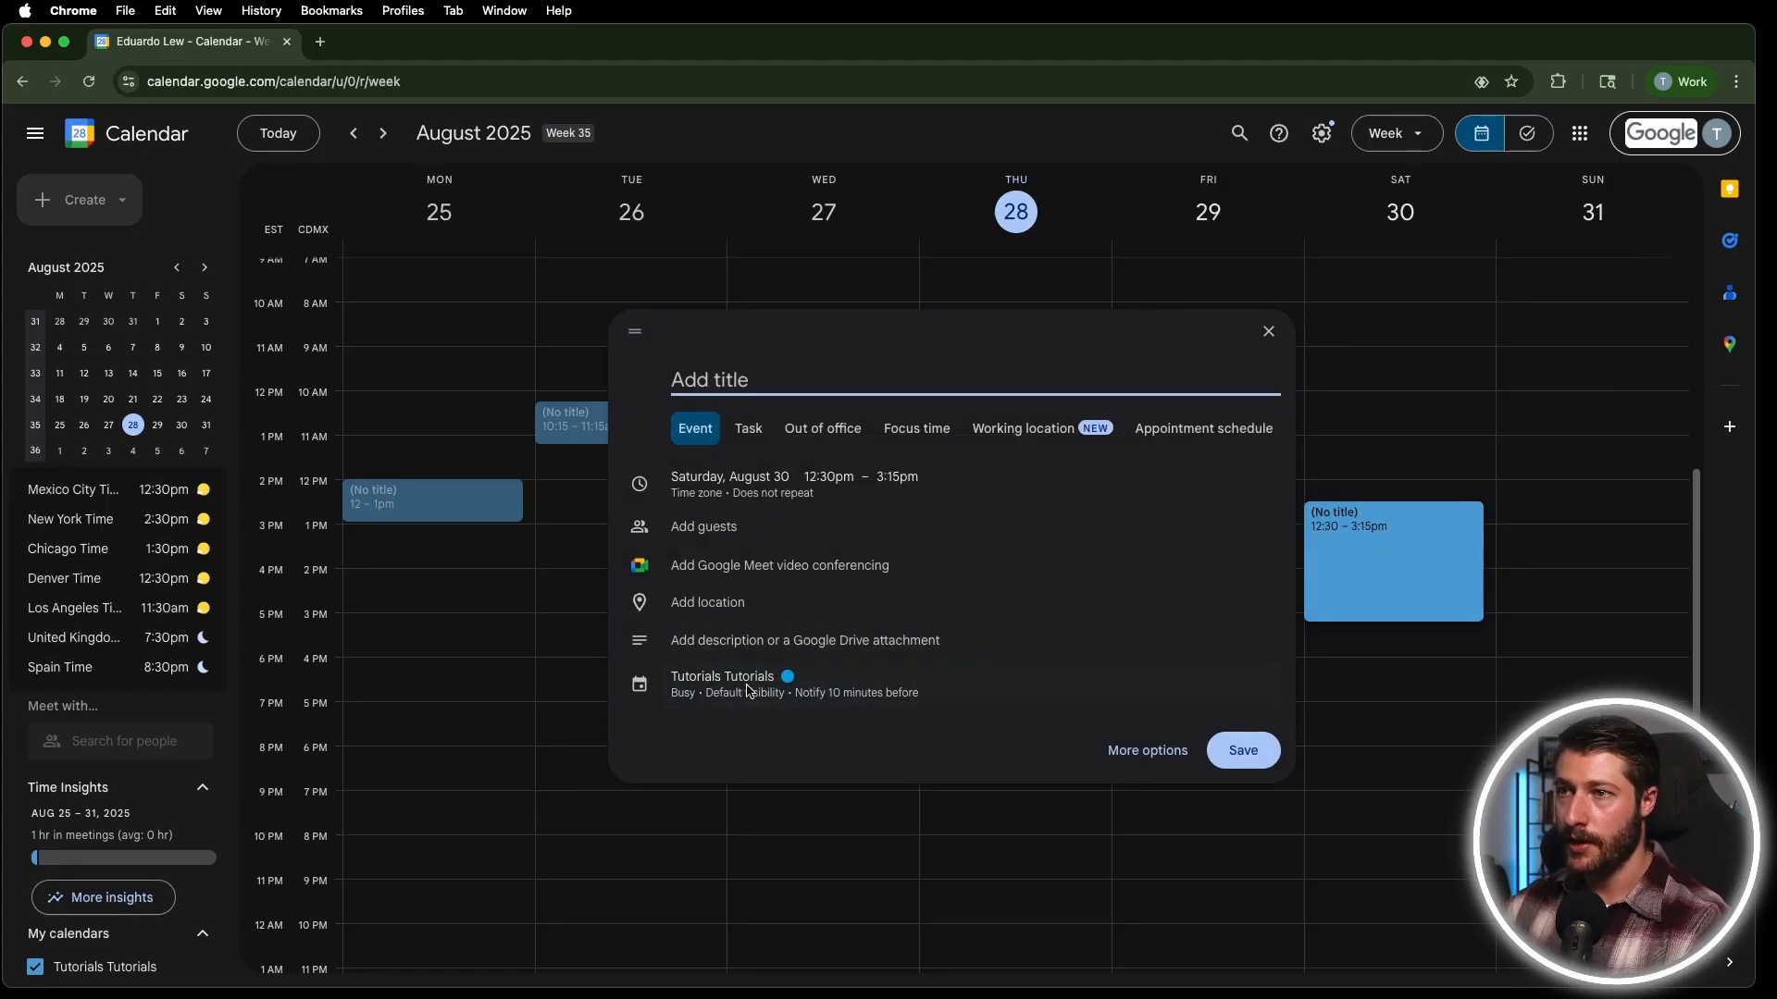
pyautogui.click(650, 683)
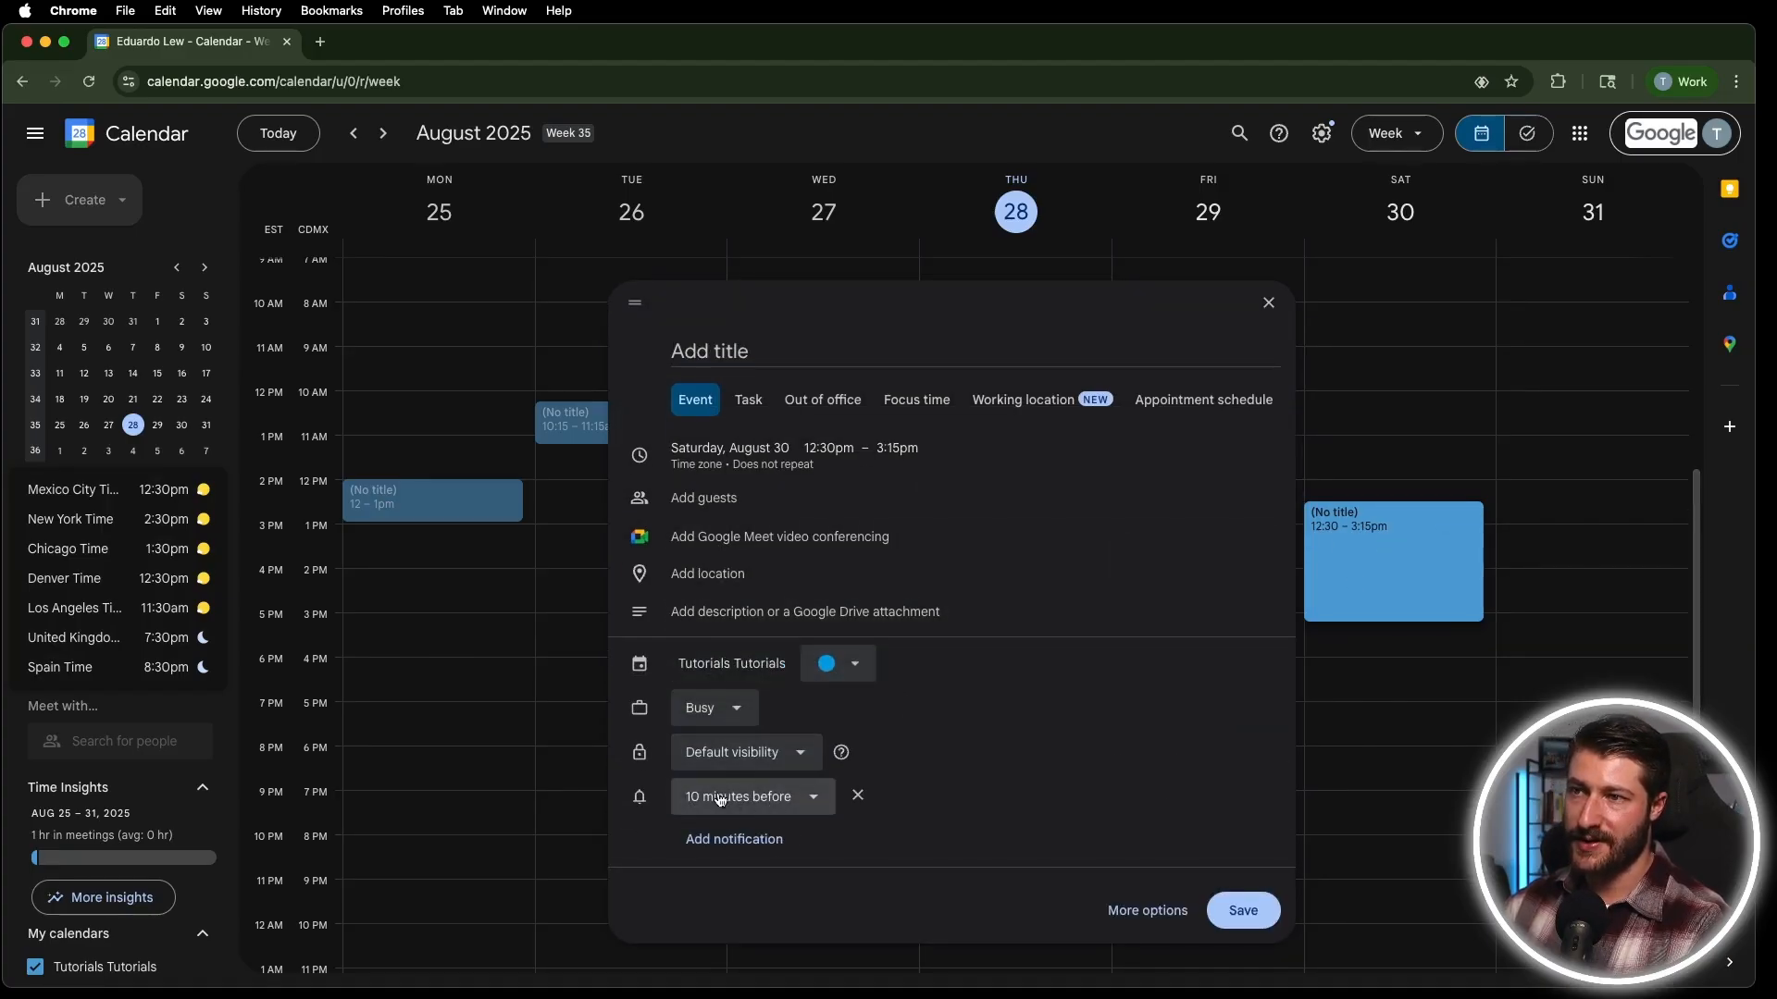
pyautogui.click(1267, 310)
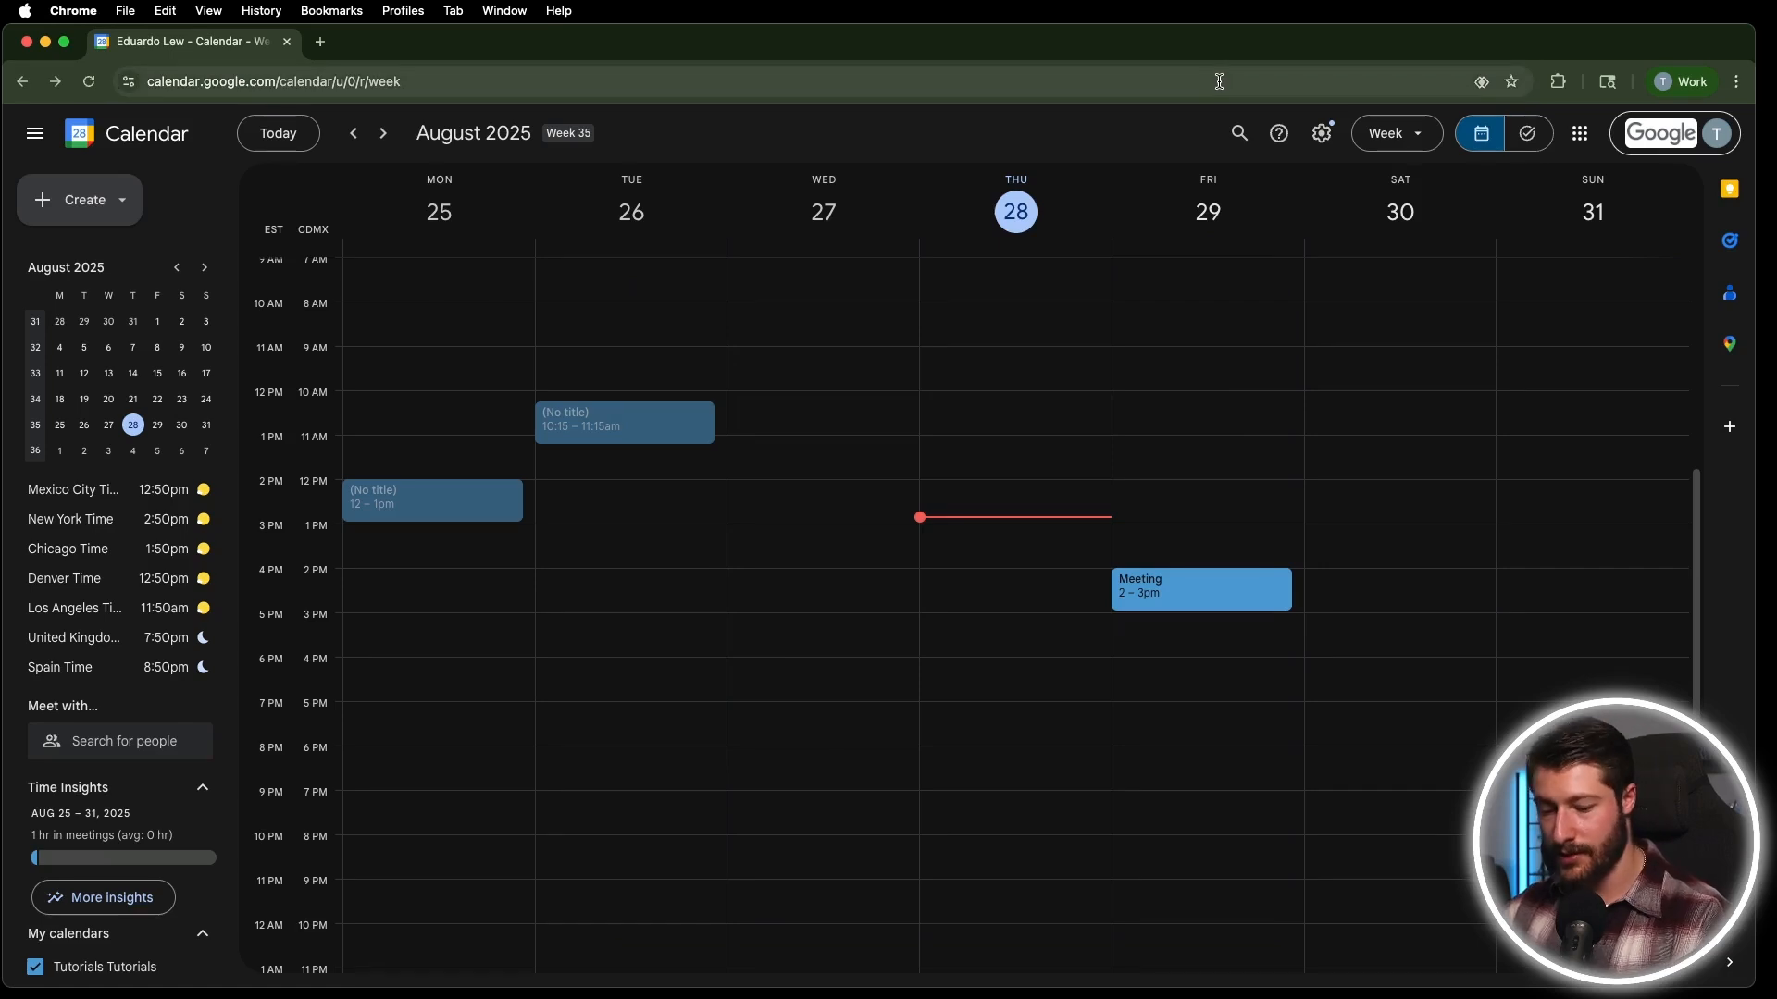
# Reopen the main calendar's settings and review its sections, including access permissions and notifications.
pyautogui.press('s')
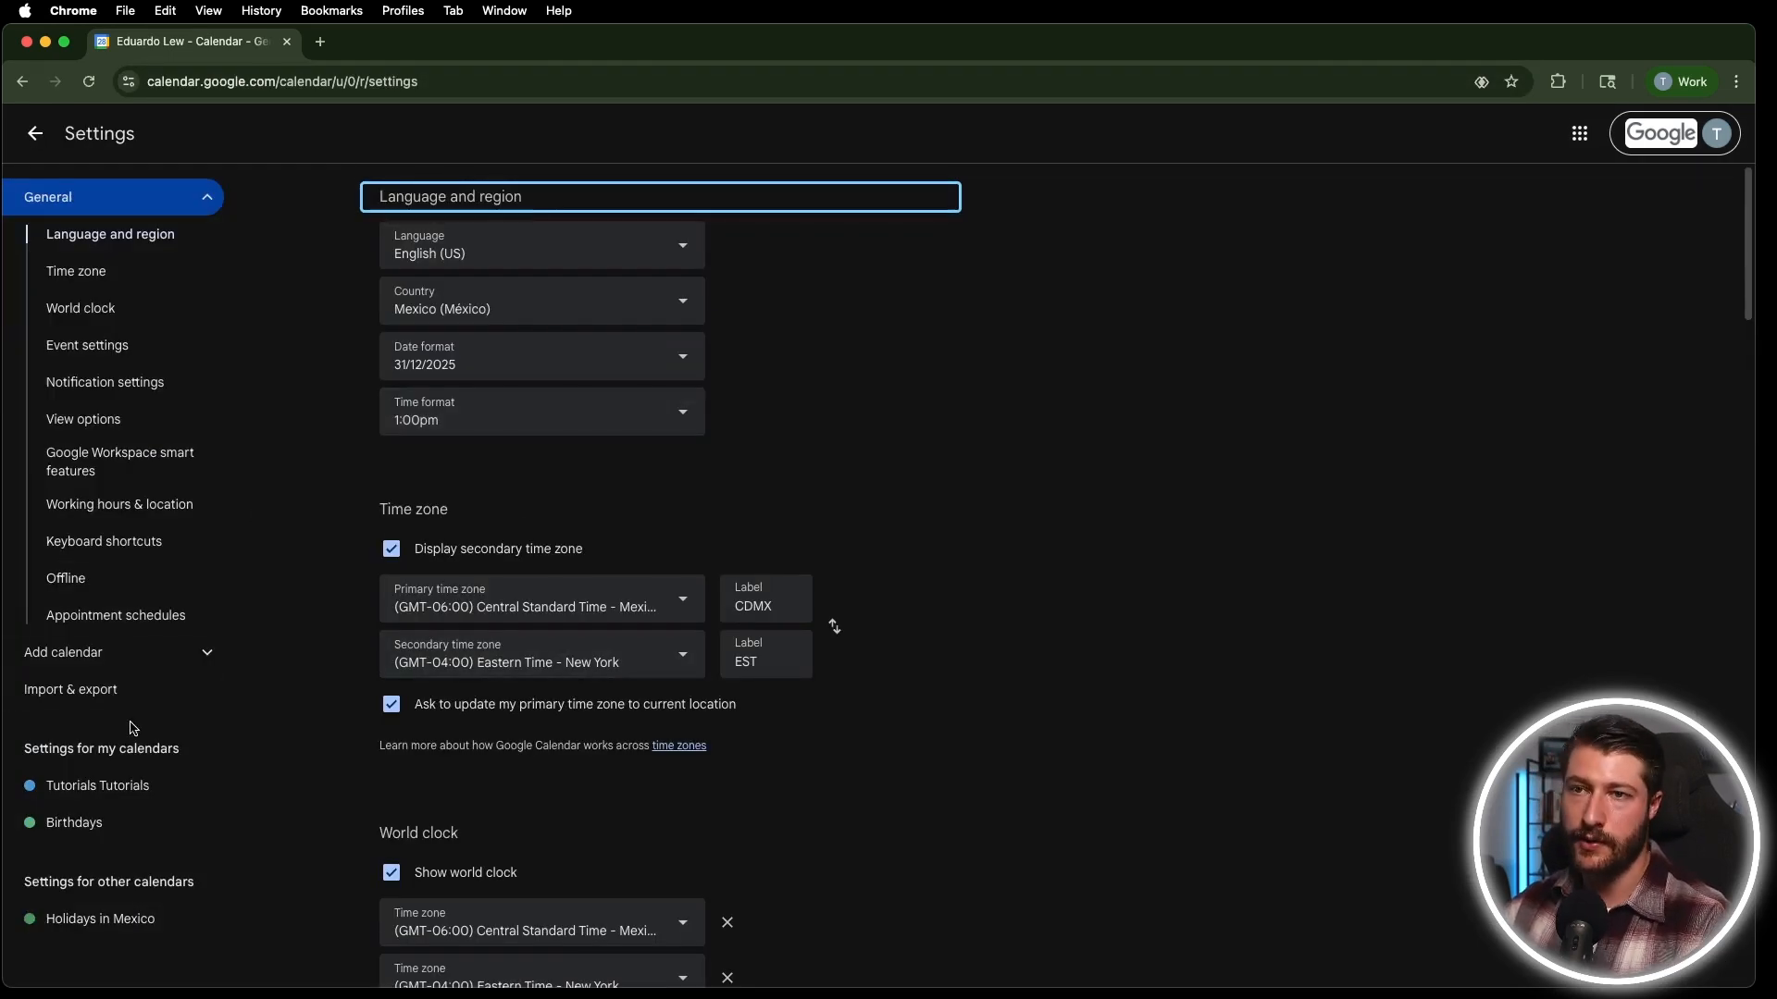
pyautogui.click(93, 785)
pyautogui.scroll(-10, 535, 562)
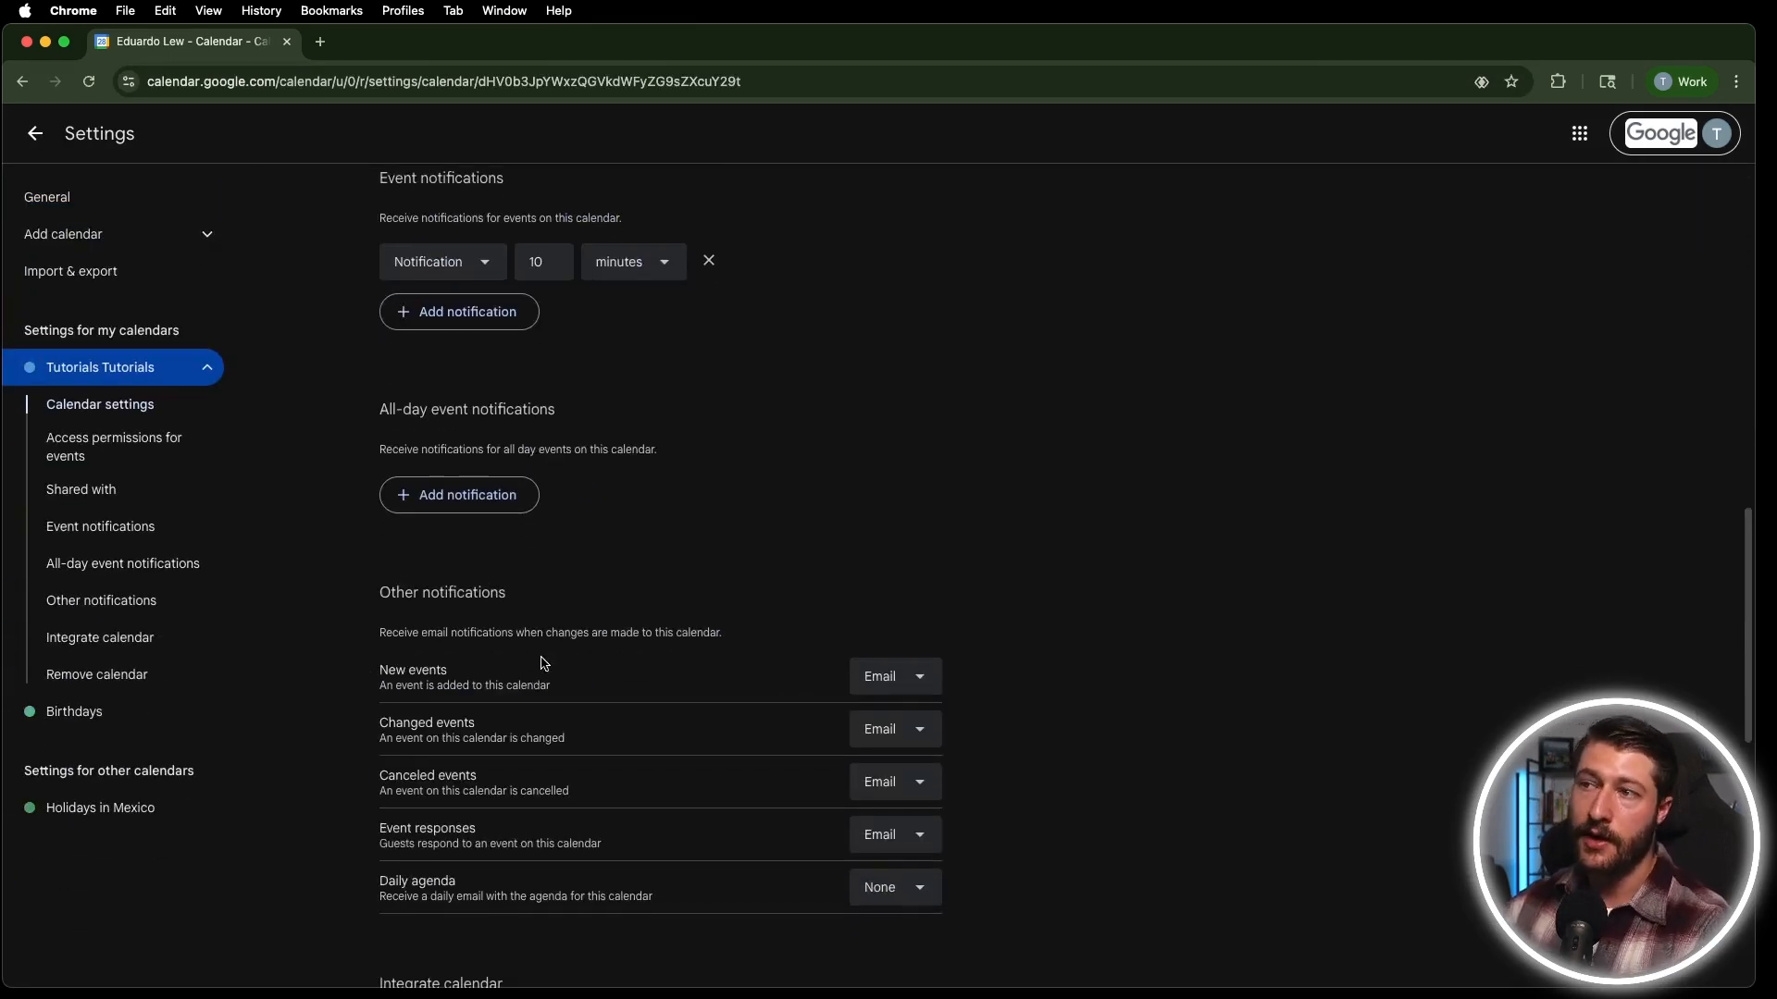
pyautogui.scroll(-8, 573, 664)
pyautogui.scroll(20, 599, 638)
pyautogui.scroll(-5, 680, 683)
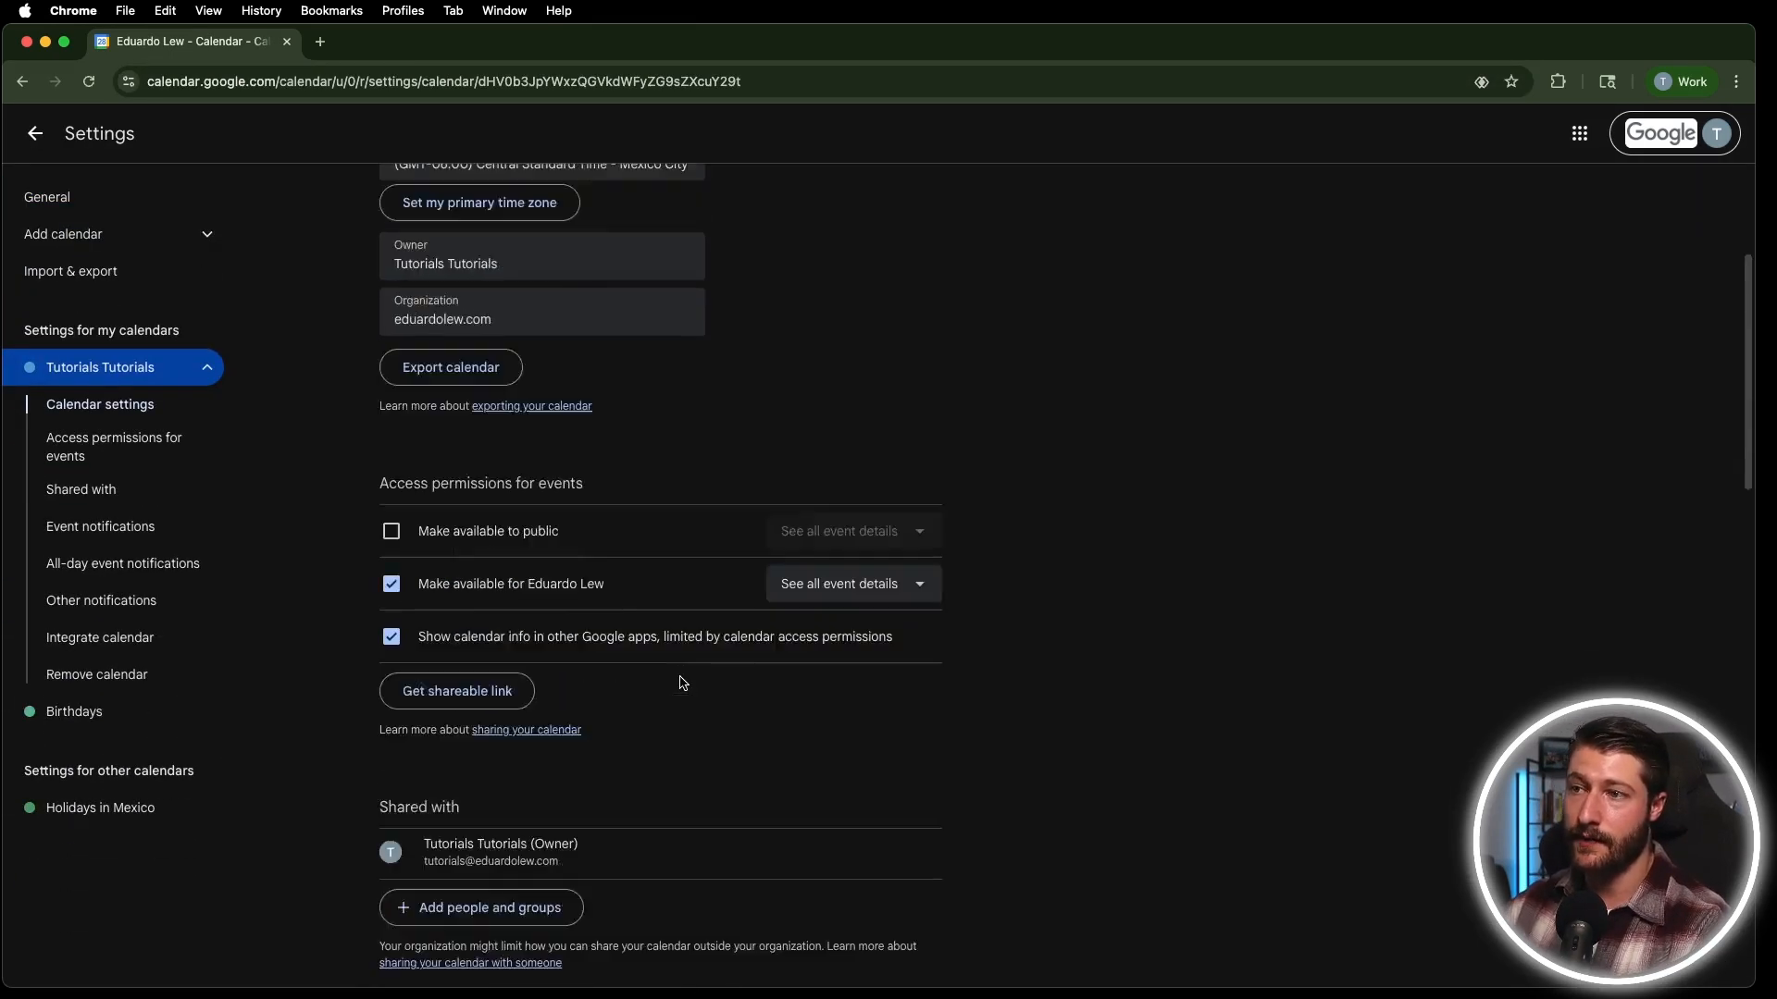
pyautogui.scroll(-1, 683, 683)
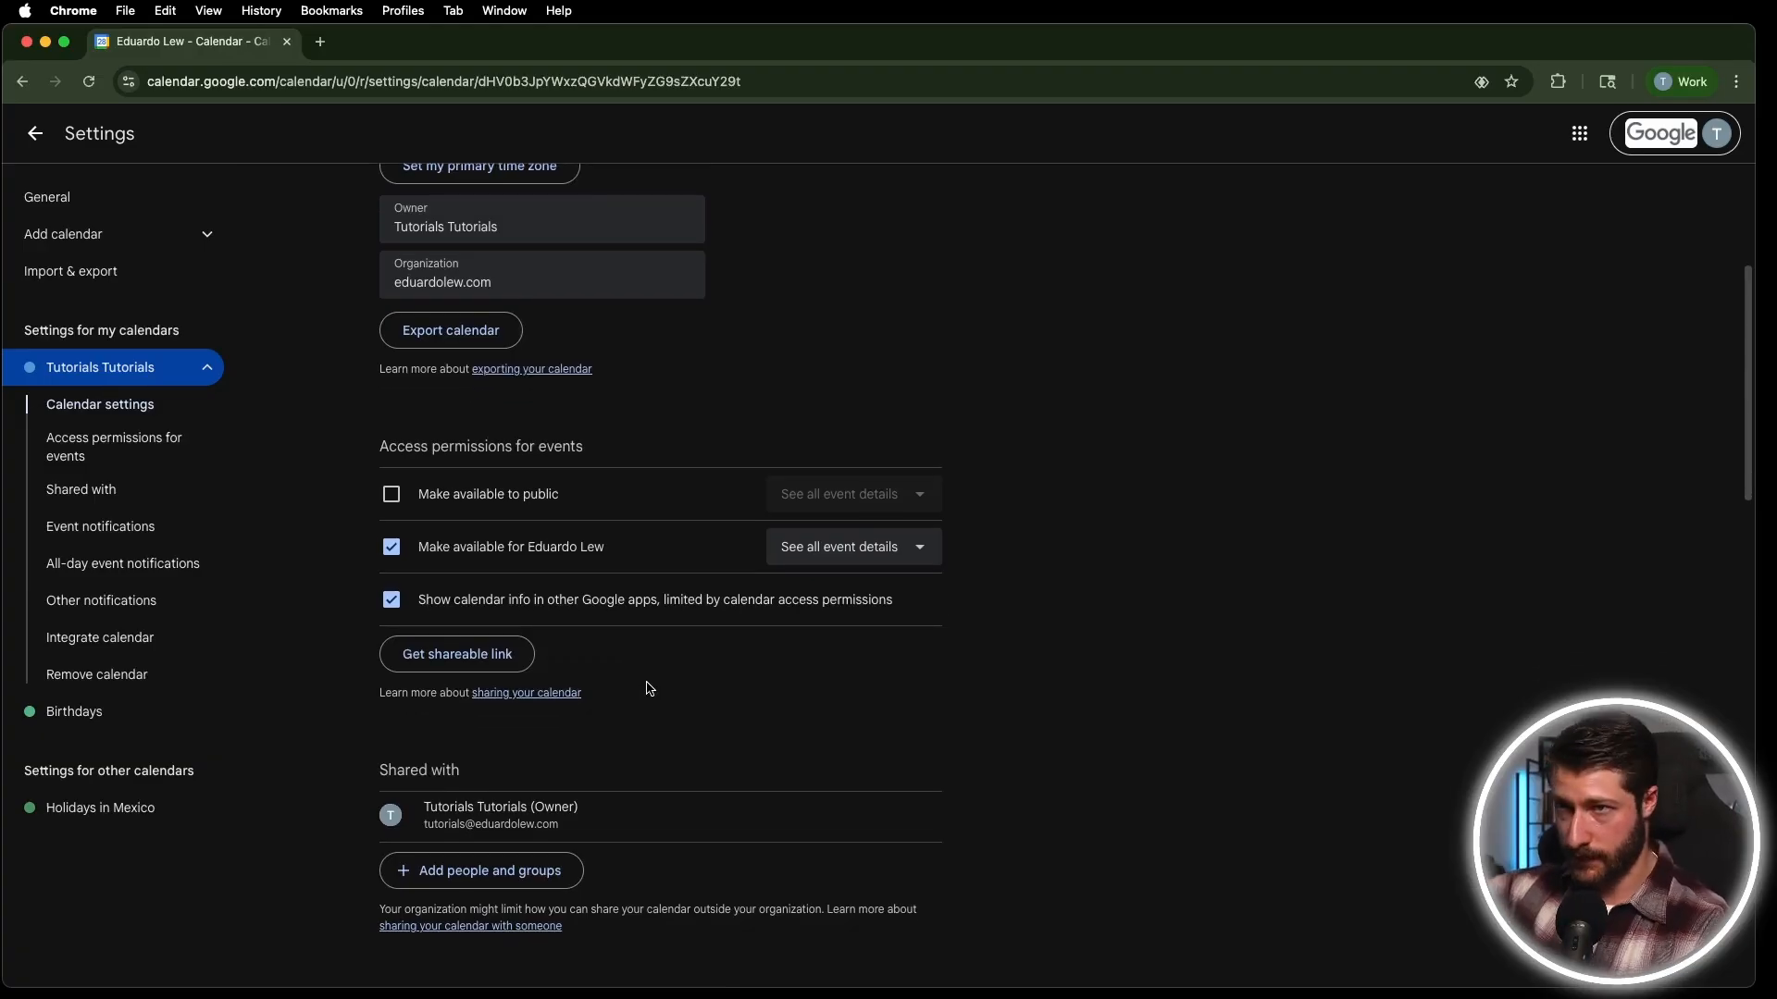
# Add a second event notification to the calendar, set its type to Email, and view the available time units.
pyautogui.scroll(-20, 698, 619)
pyautogui.scroll(2, 726, 635)
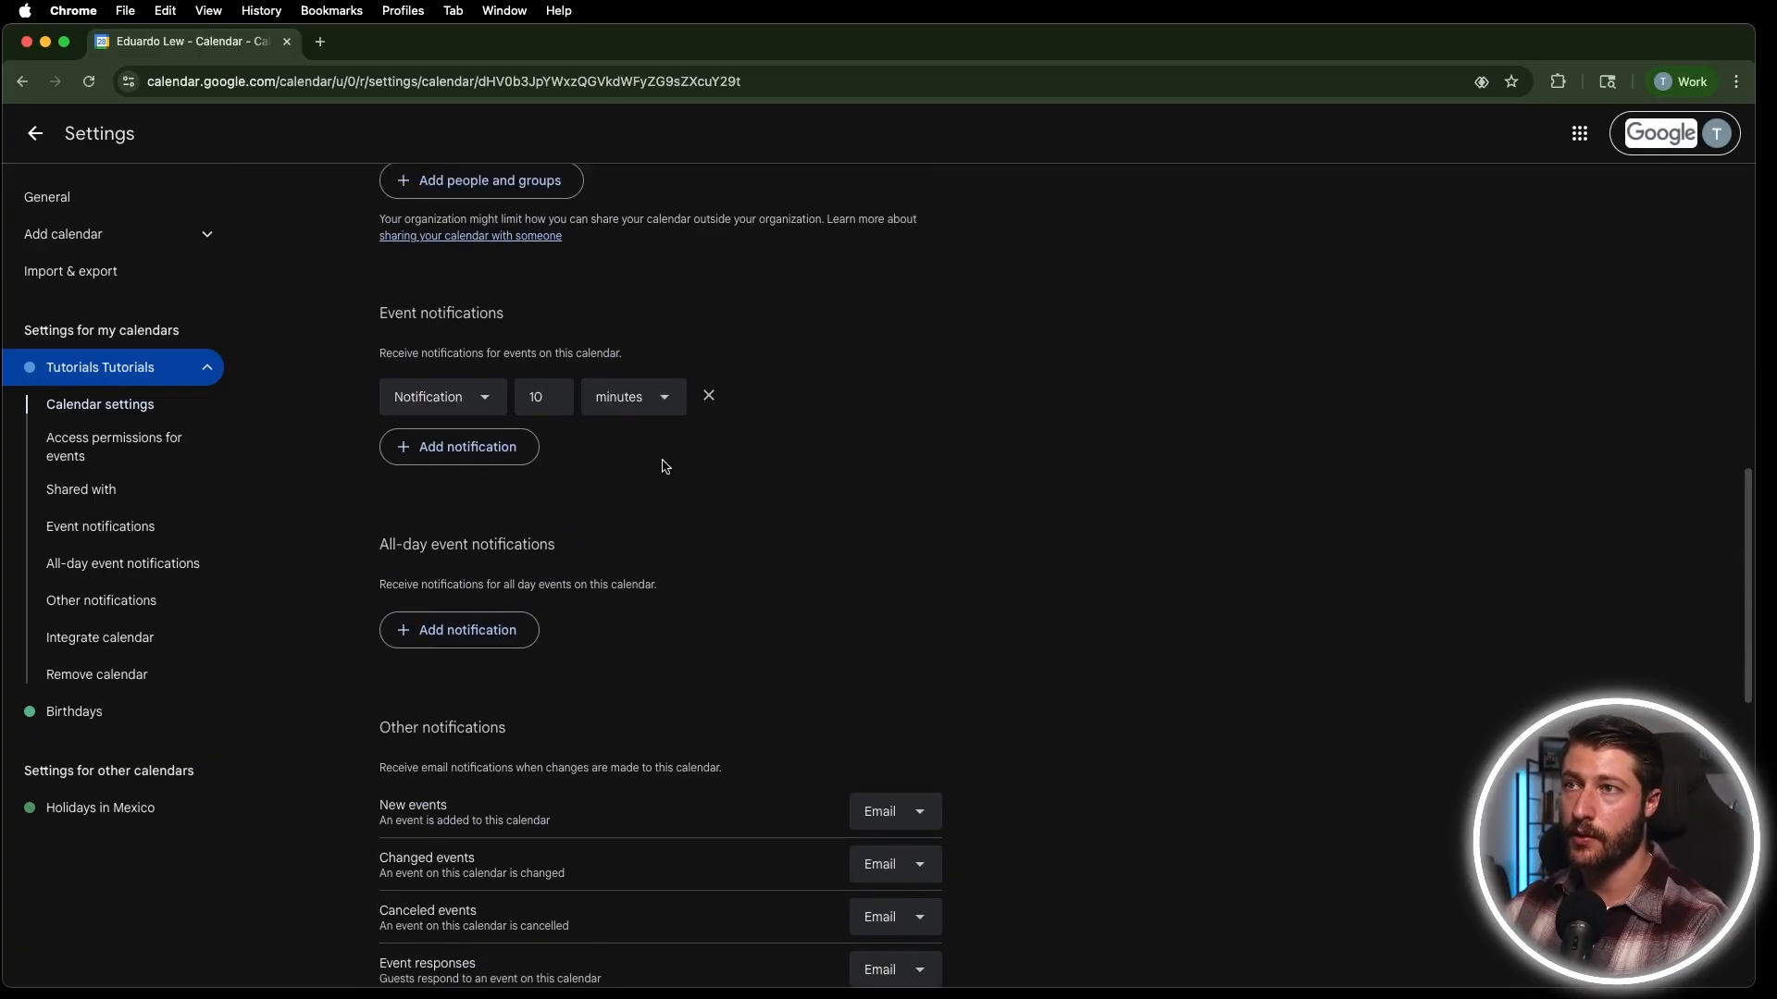
pyautogui.click(436, 448)
pyautogui.click(435, 442)
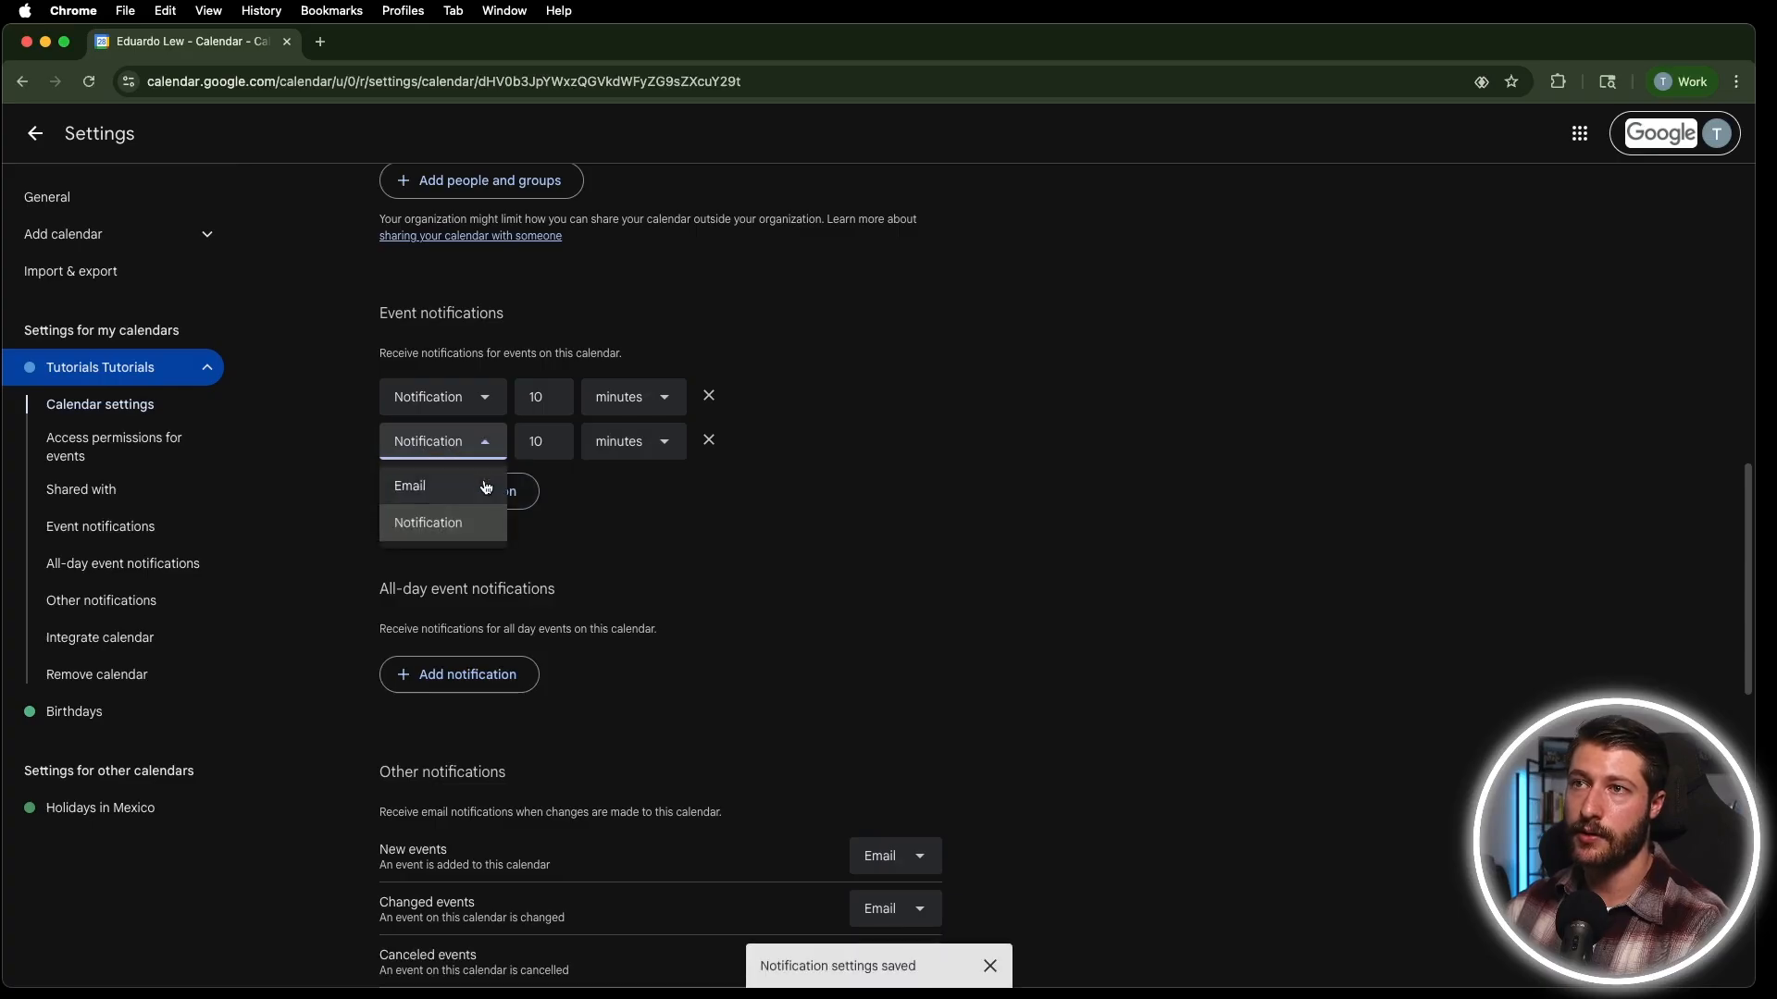
pyautogui.click(440, 489)
pyautogui.click(497, 441)
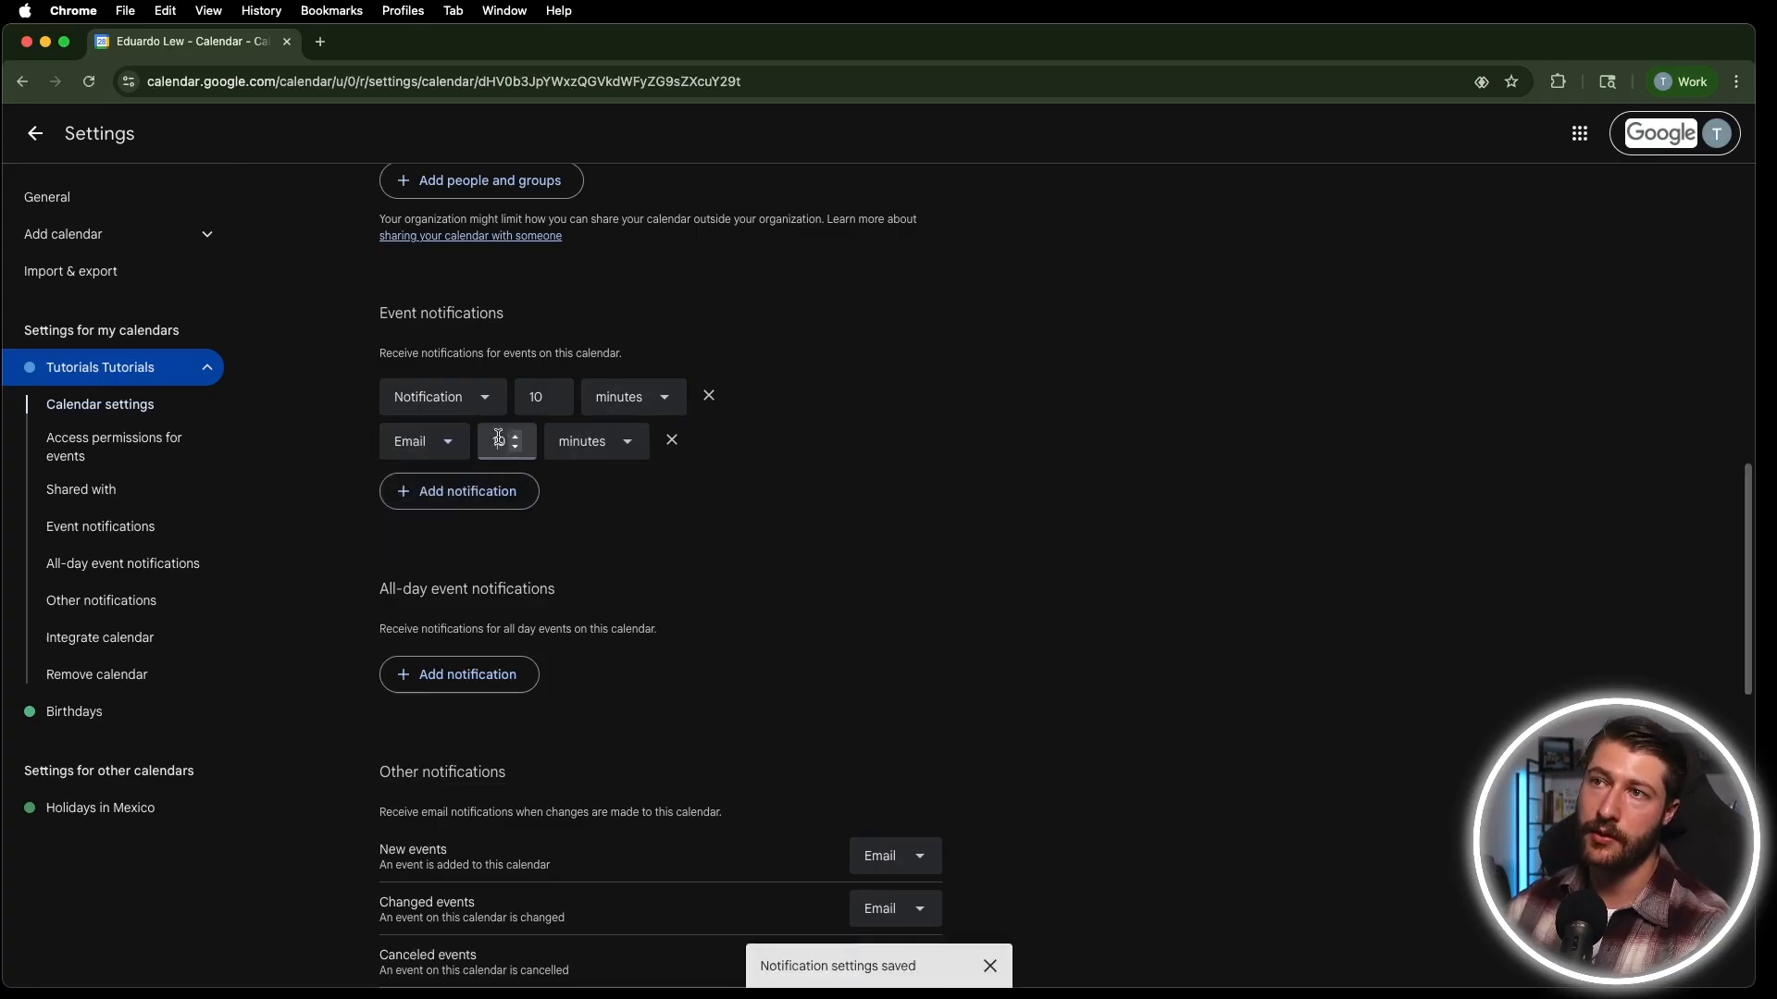
pyautogui.click(602, 443)
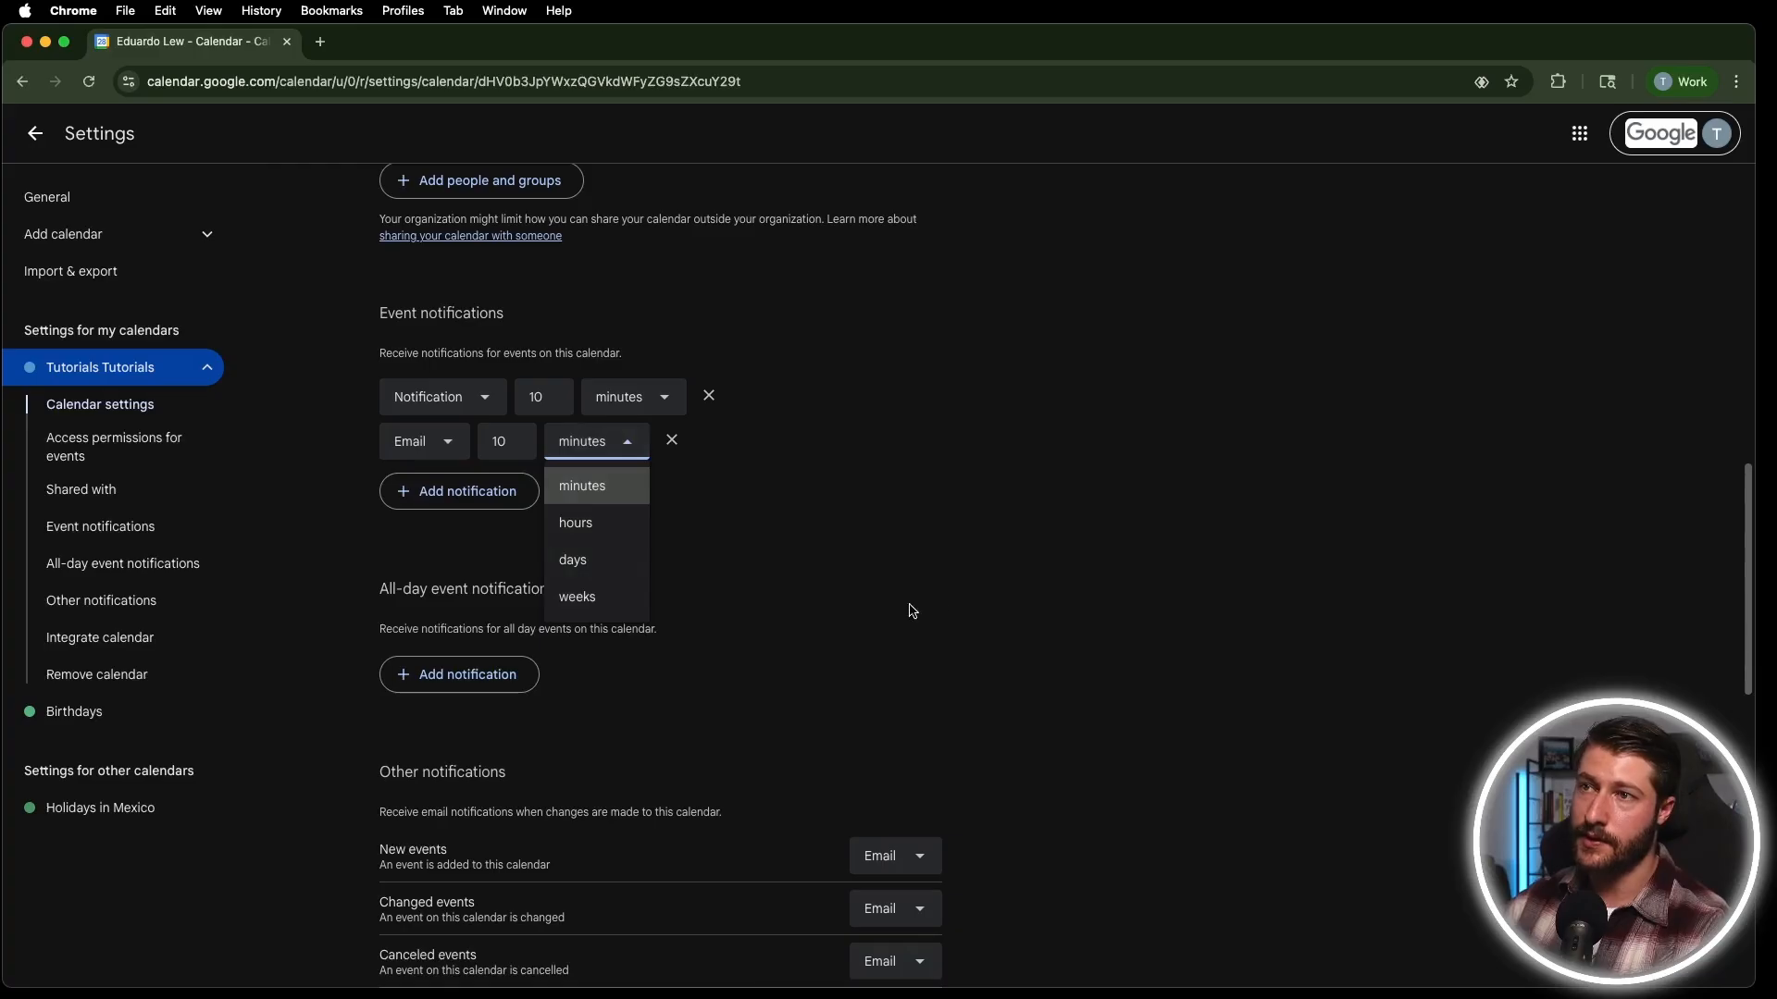
pyautogui.click(844, 609)
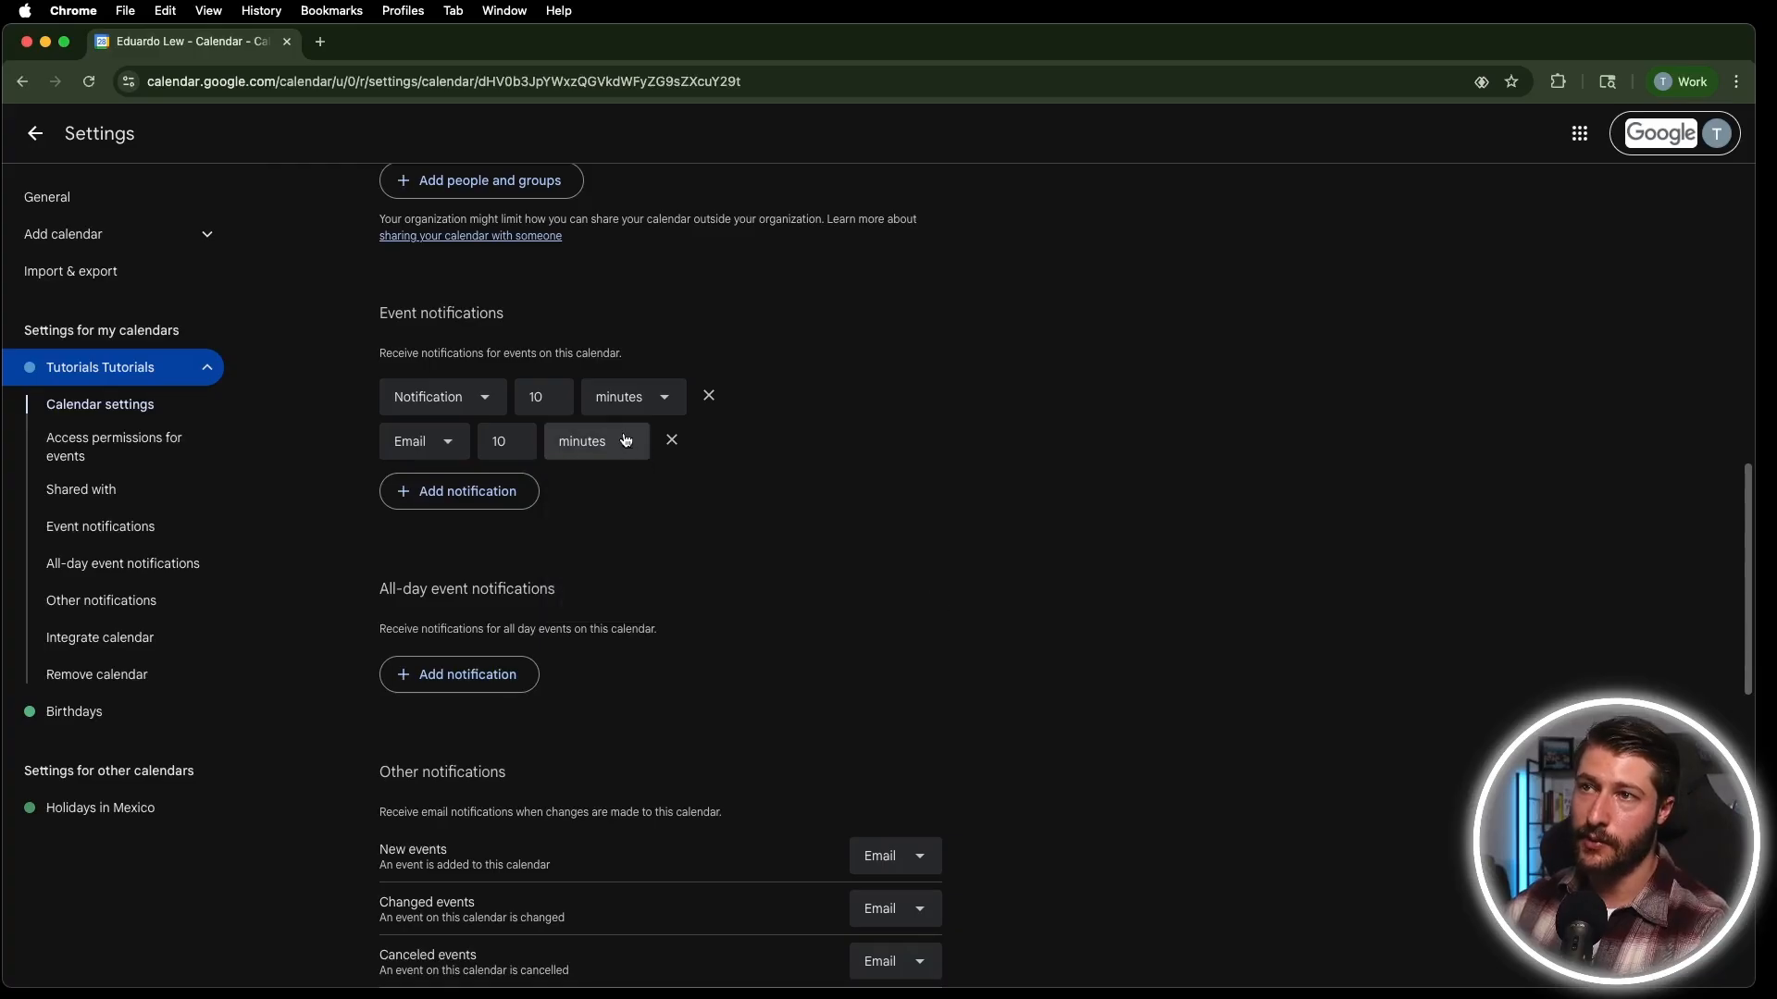
# Remove both default event notifications from the main calendar and return to the week view.
pyautogui.click(709, 396)
pyautogui.click(672, 396)
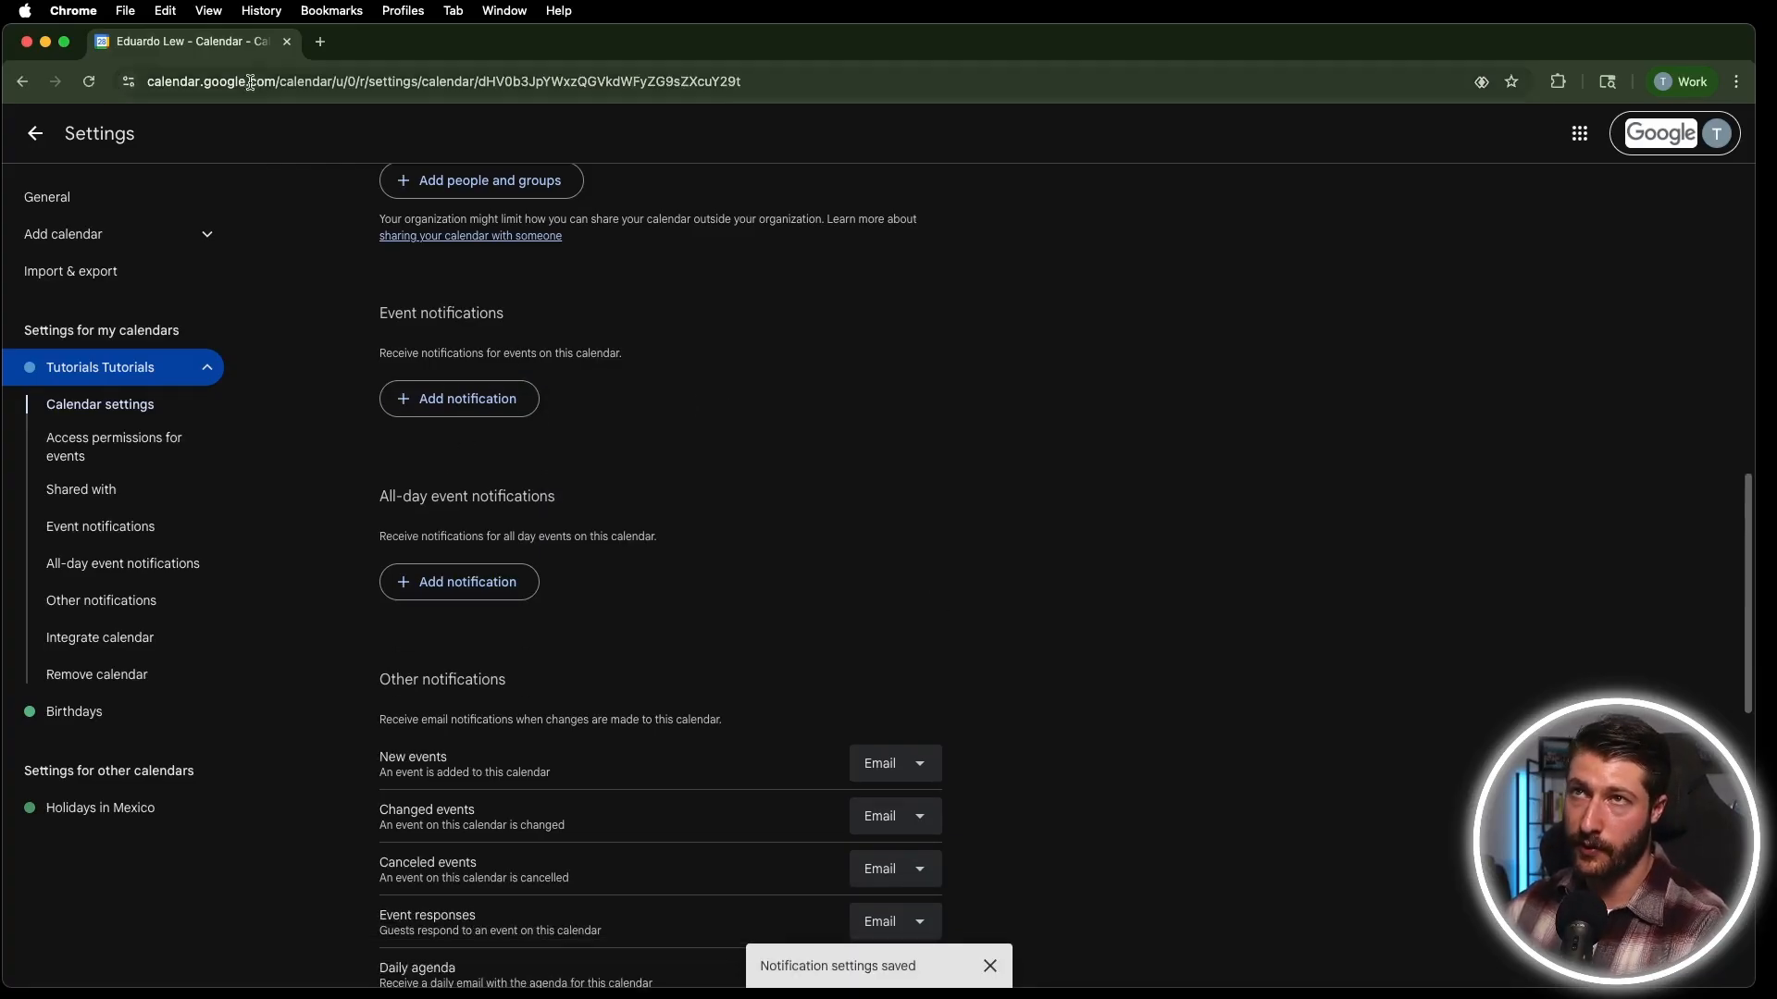
pyautogui.click(34, 133)
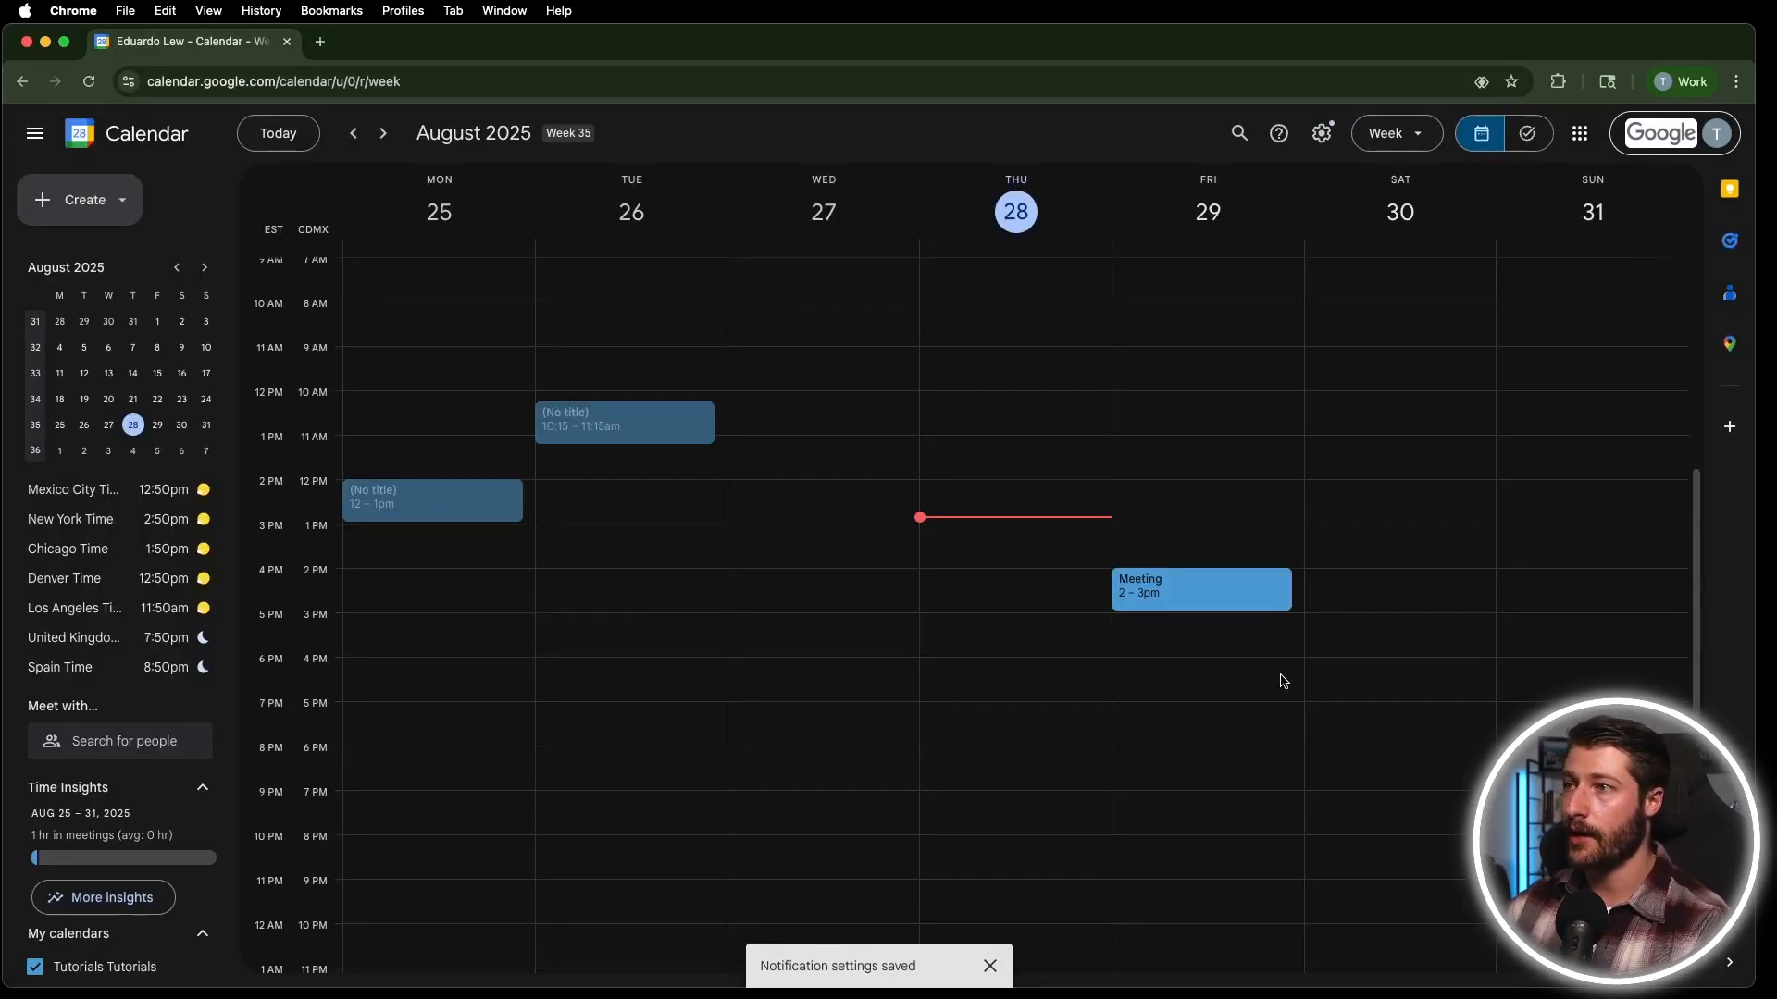
# Draft an event on Saturday, August 30, 4:15pm–5:00pm, add a notification 10 minutes before, and view the other timing choices.
pyautogui.click(1333, 680)
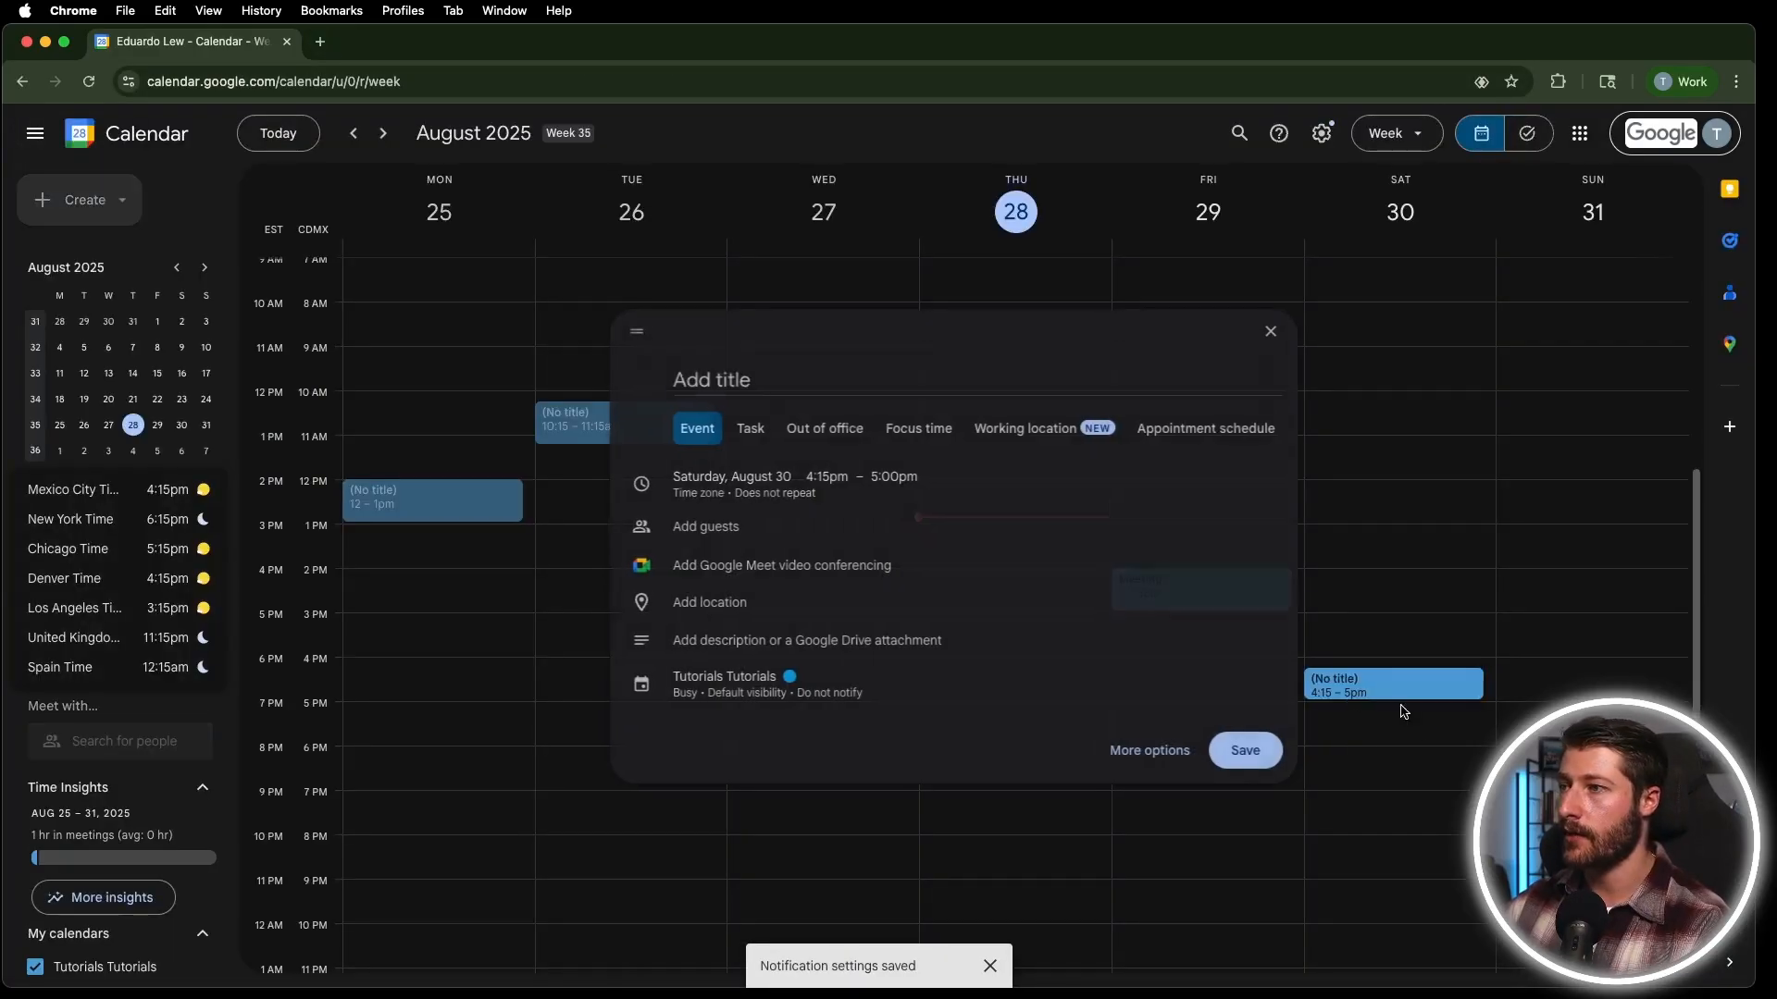
pyautogui.click(929, 699)
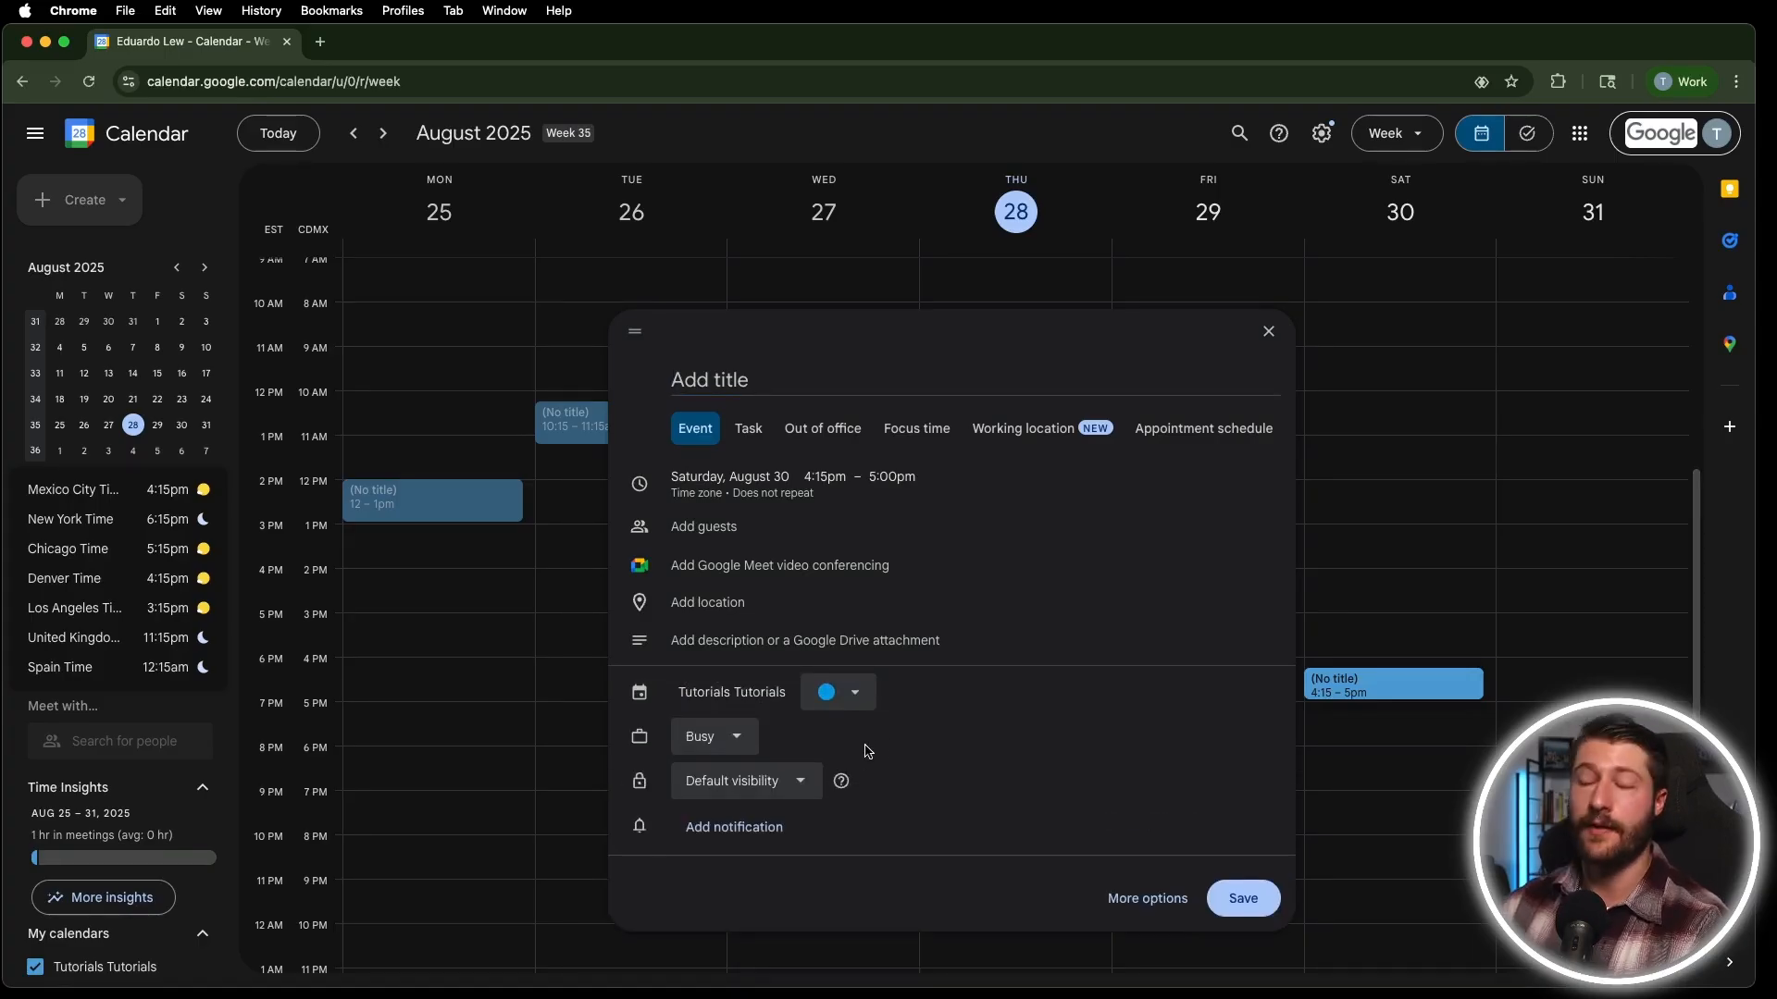
pyautogui.click(737, 827)
pyautogui.click(794, 804)
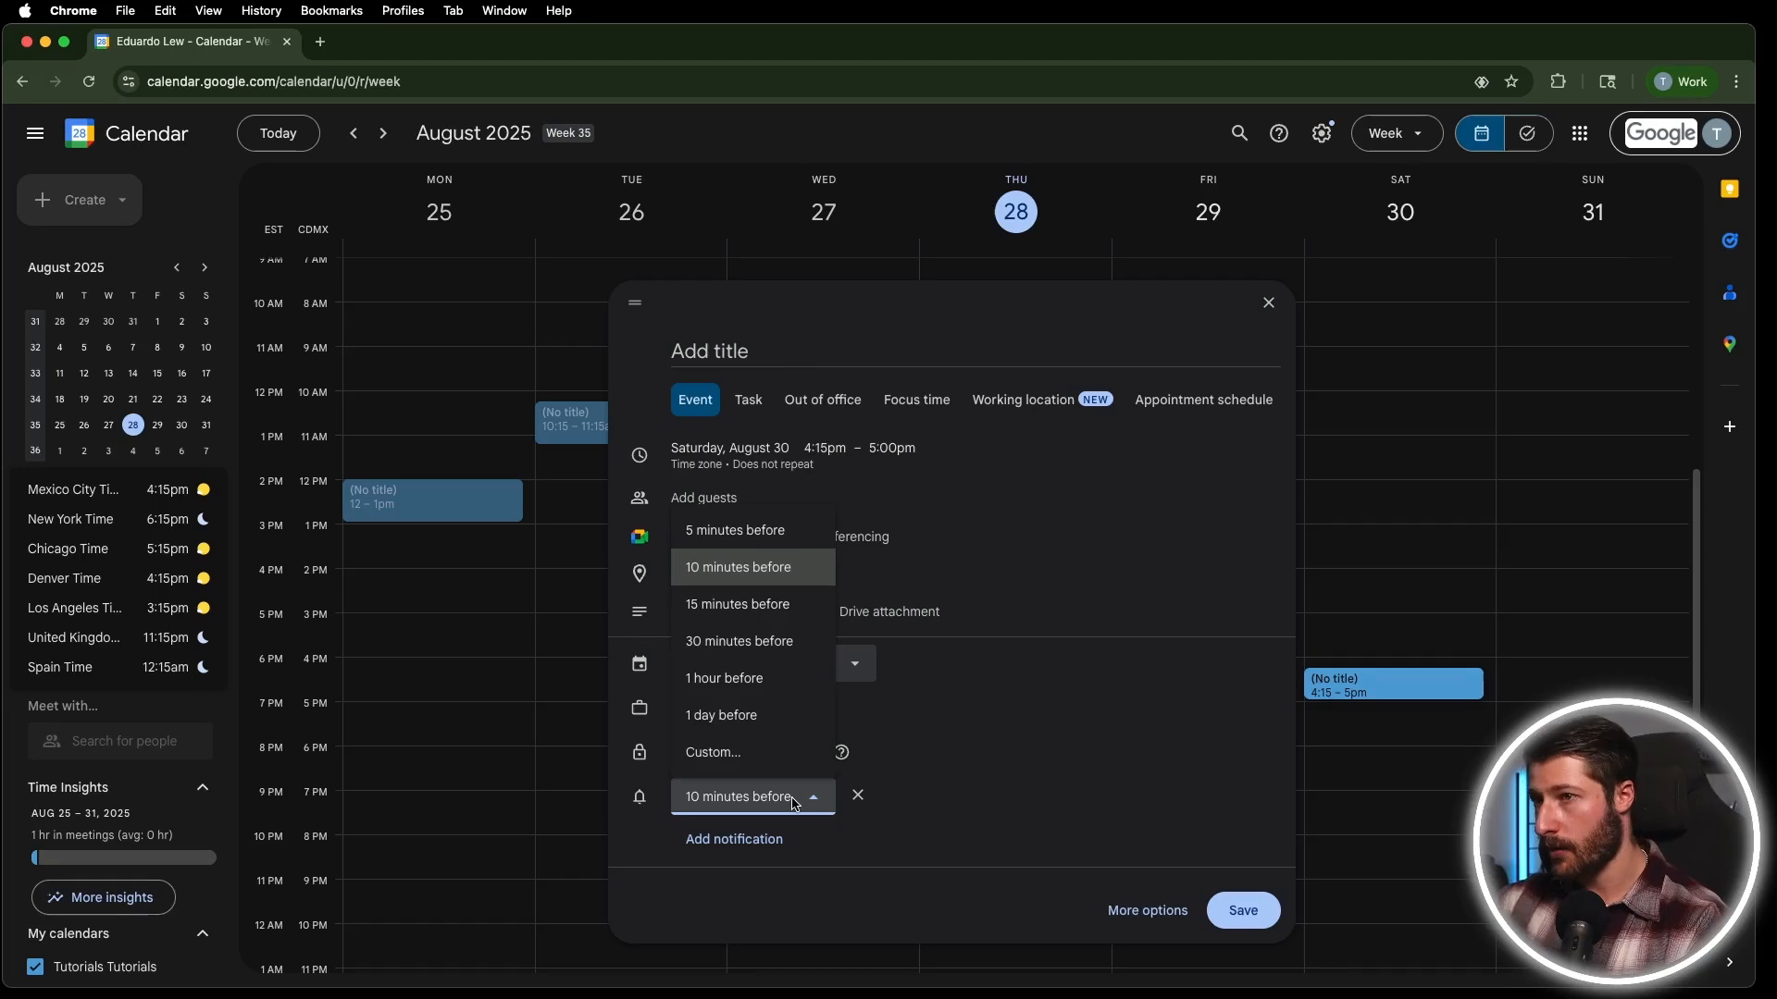
pyautogui.click(1178, 781)
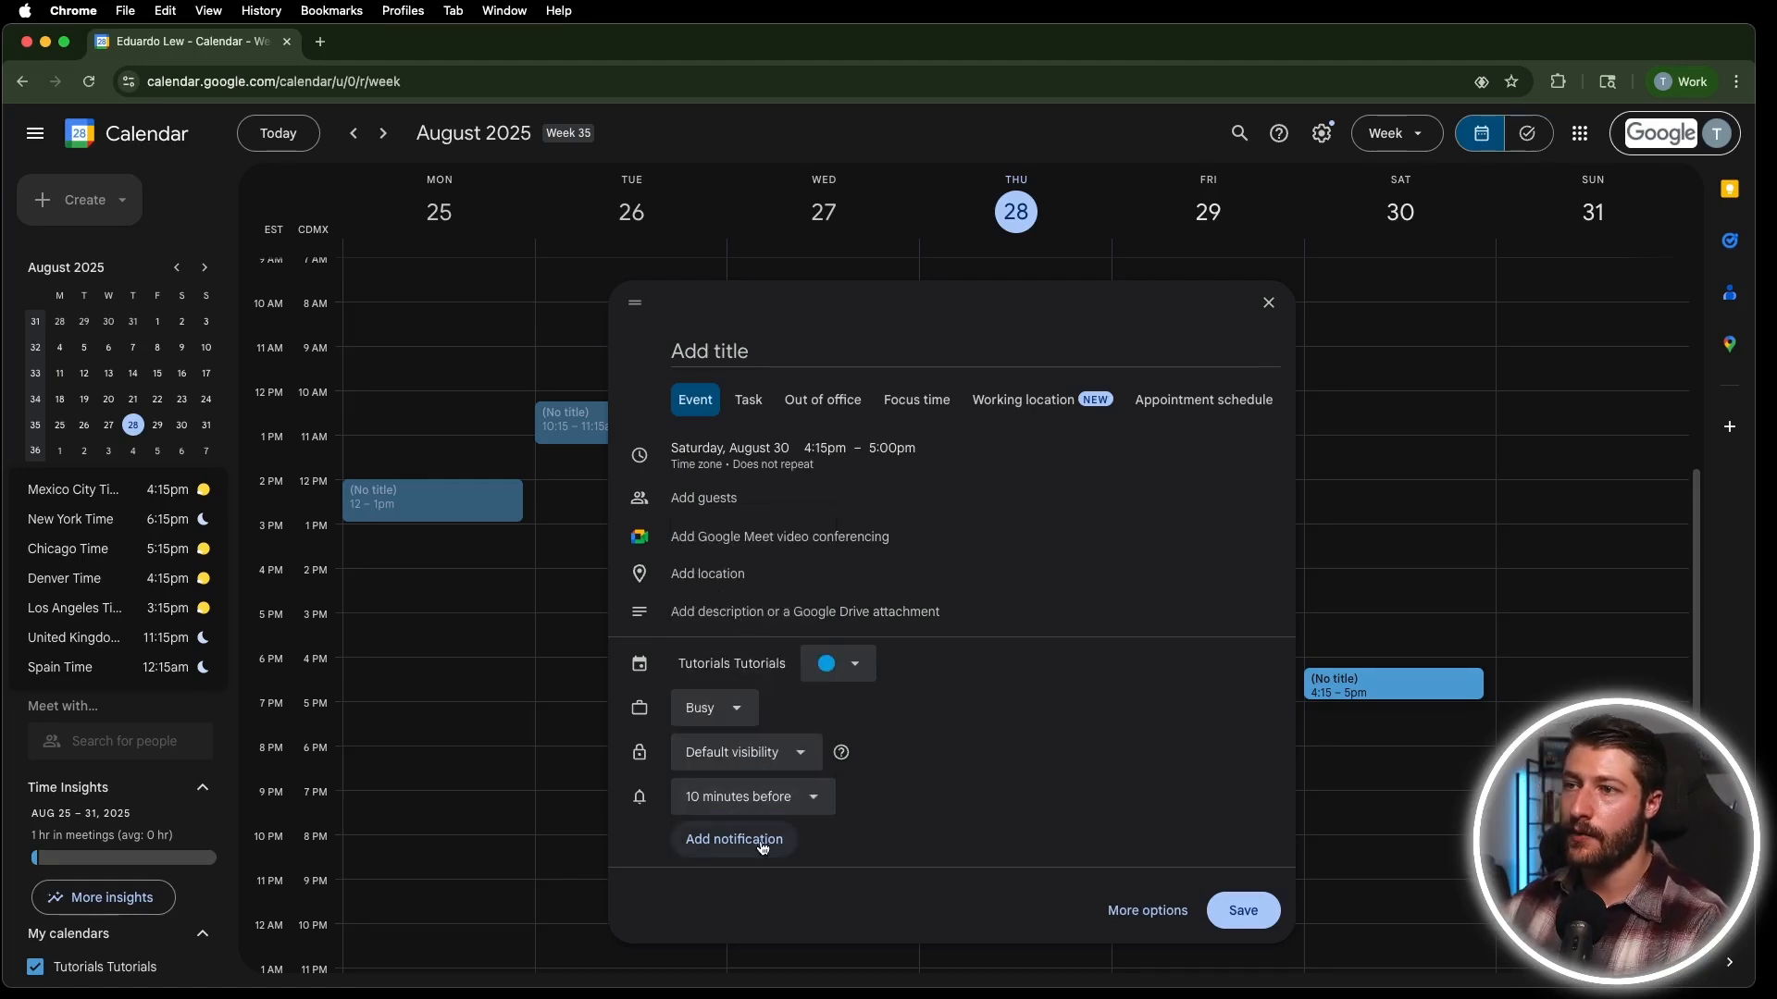
# Add a second notification to the drafted event, try the custom notification types, and discard the draft.
pyautogui.click(761, 839)
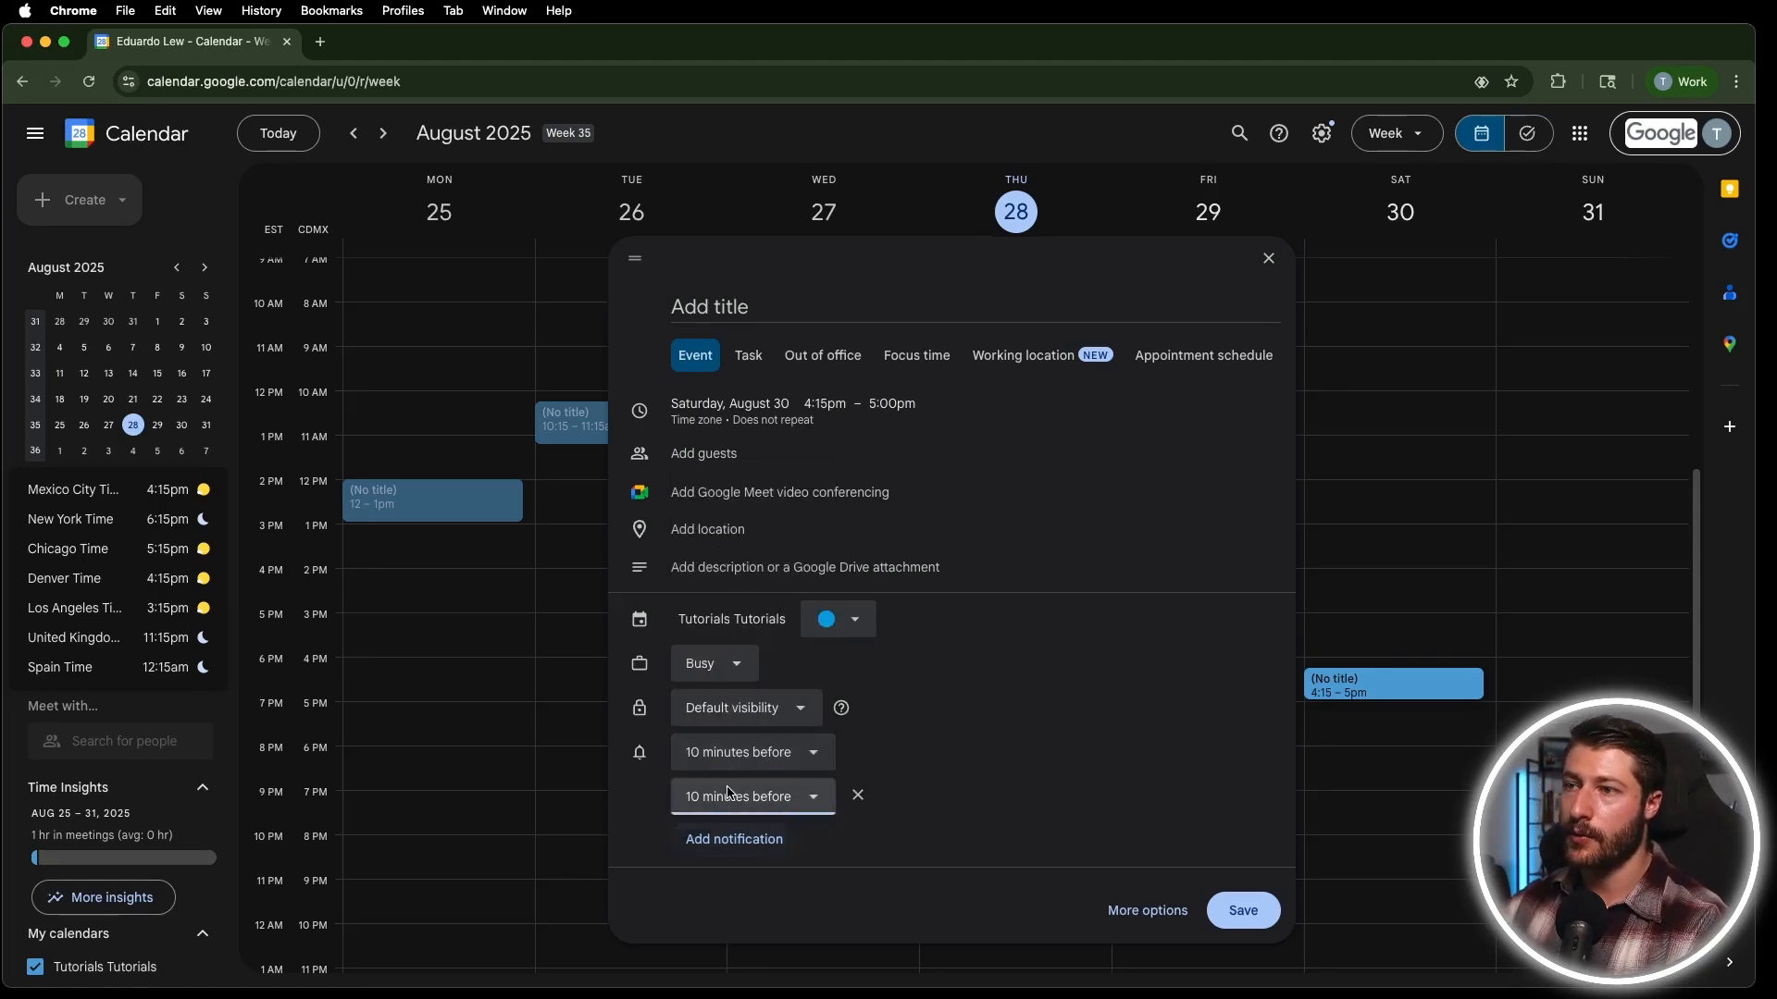
pyautogui.click(788, 800)
pyautogui.click(781, 748)
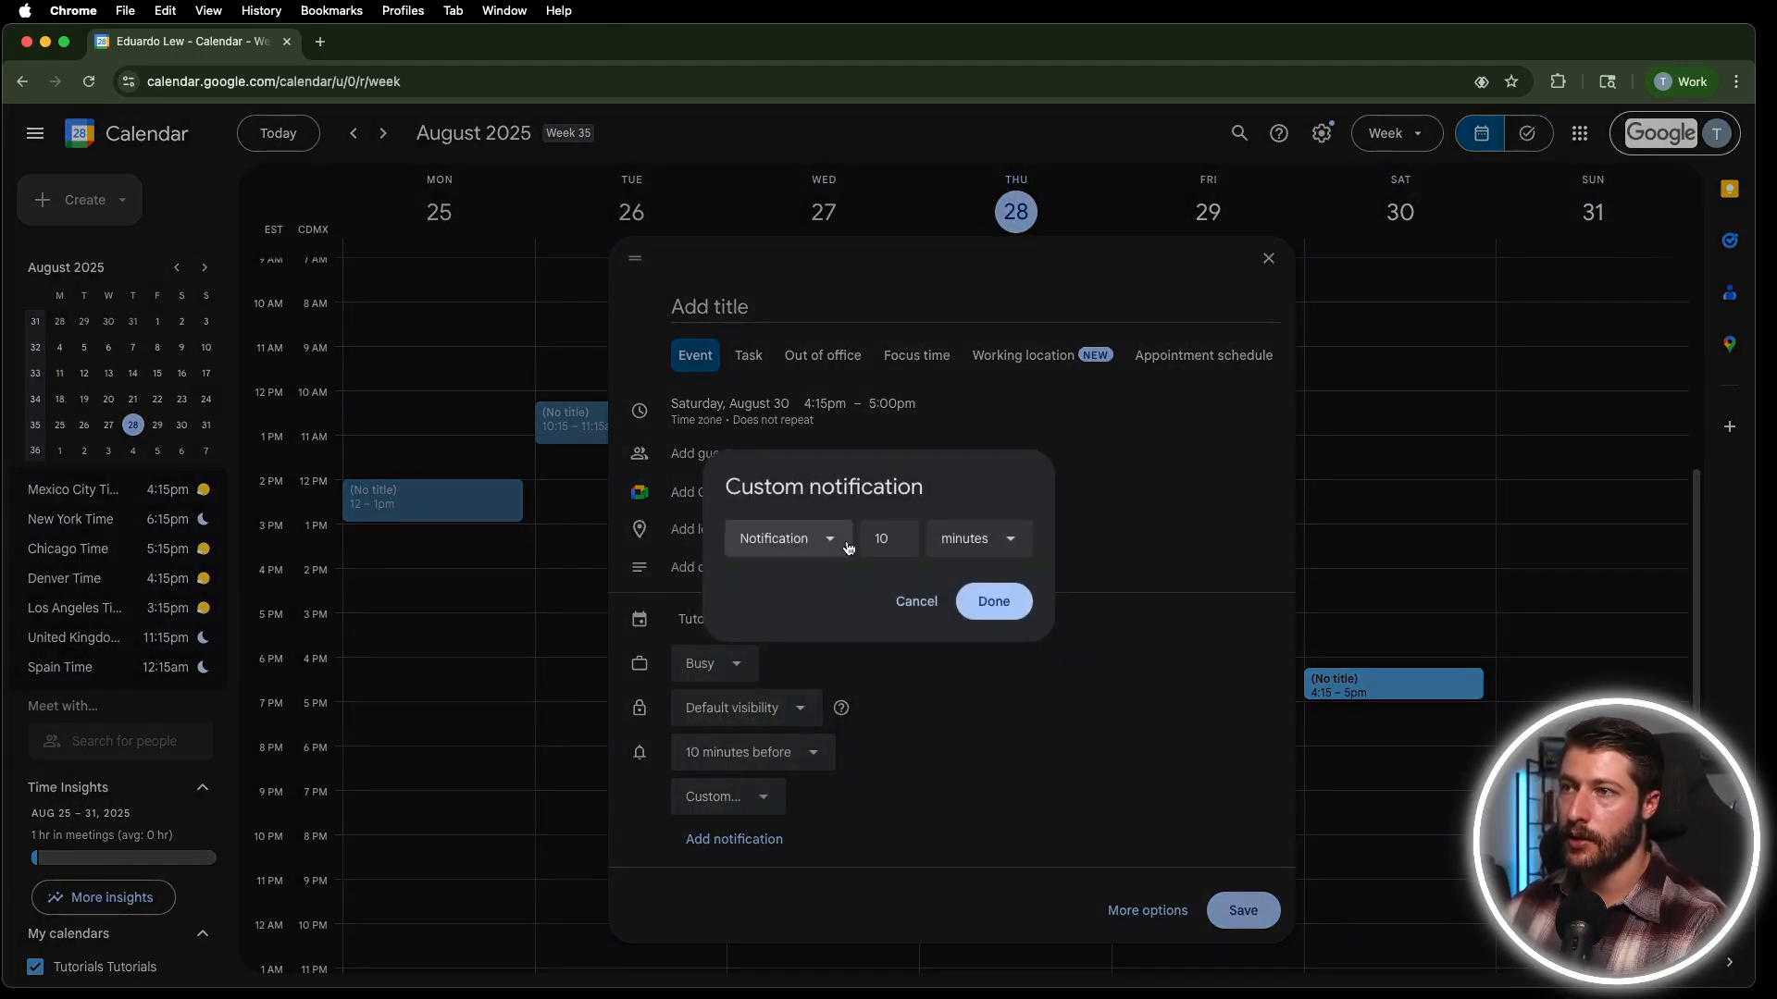
pyautogui.click(754, 541)
pyautogui.click(773, 583)
pyautogui.click(809, 537)
pyautogui.click(787, 619)
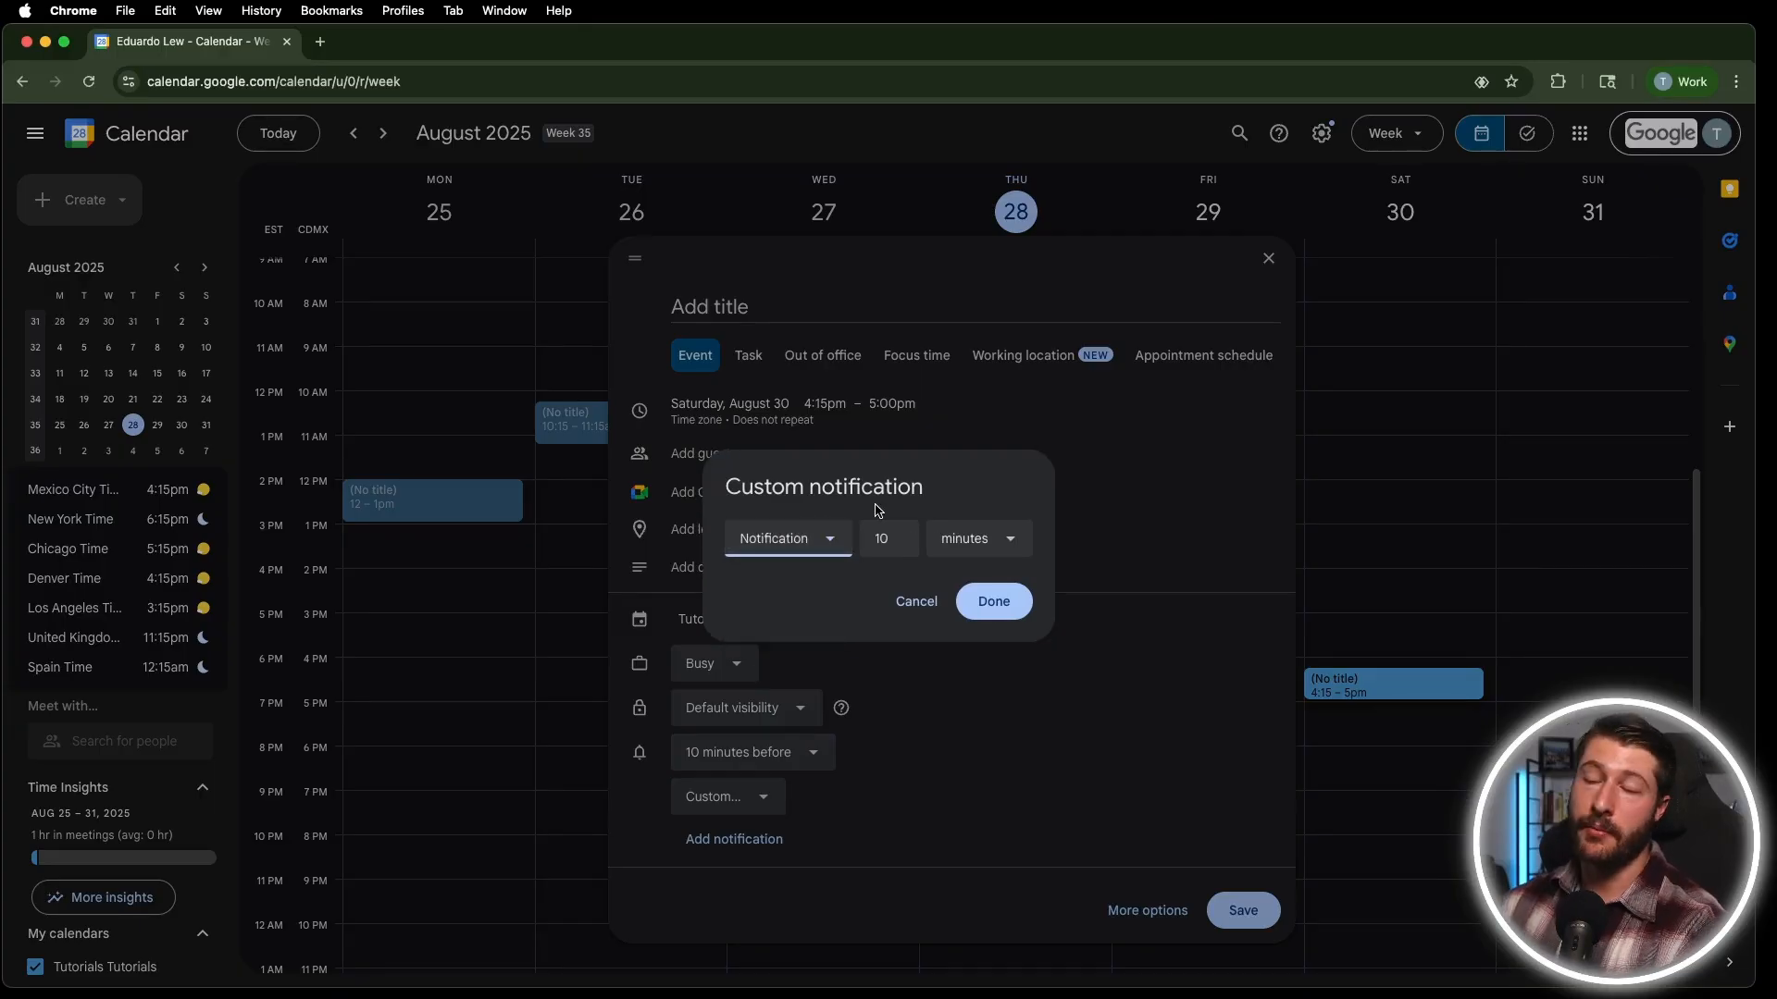
pyautogui.click(916, 602)
pyautogui.click(1269, 258)
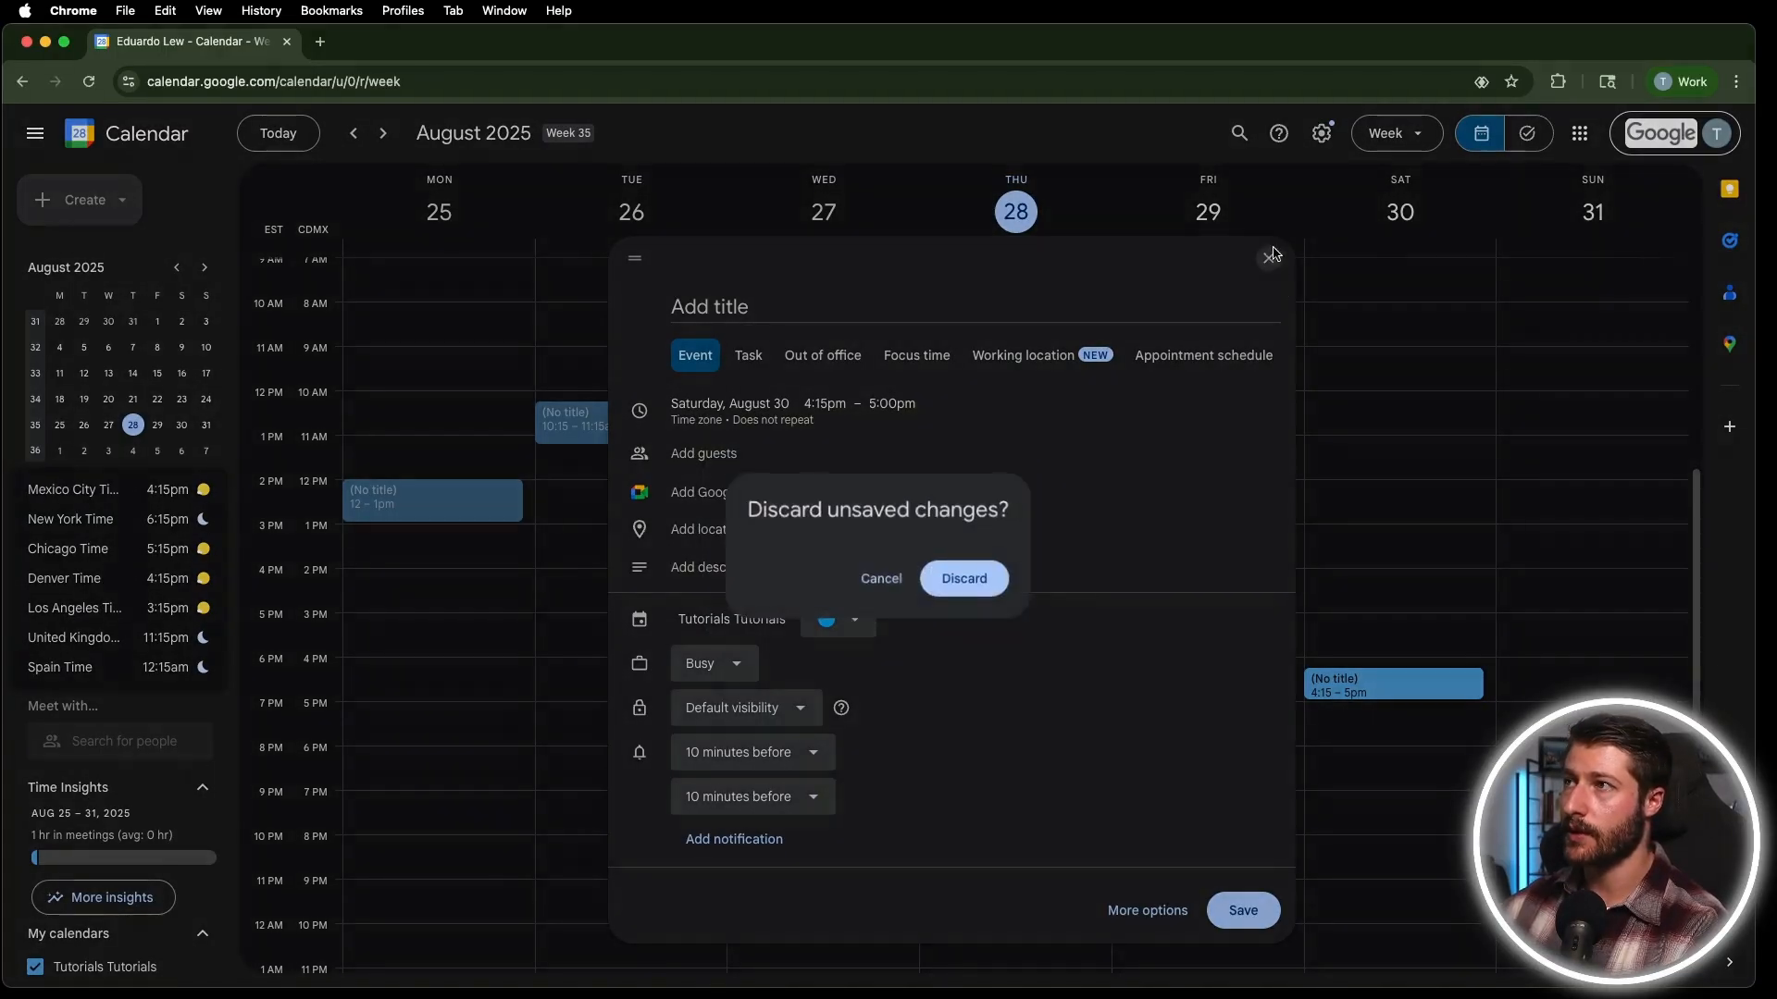
pyautogui.click(987, 579)
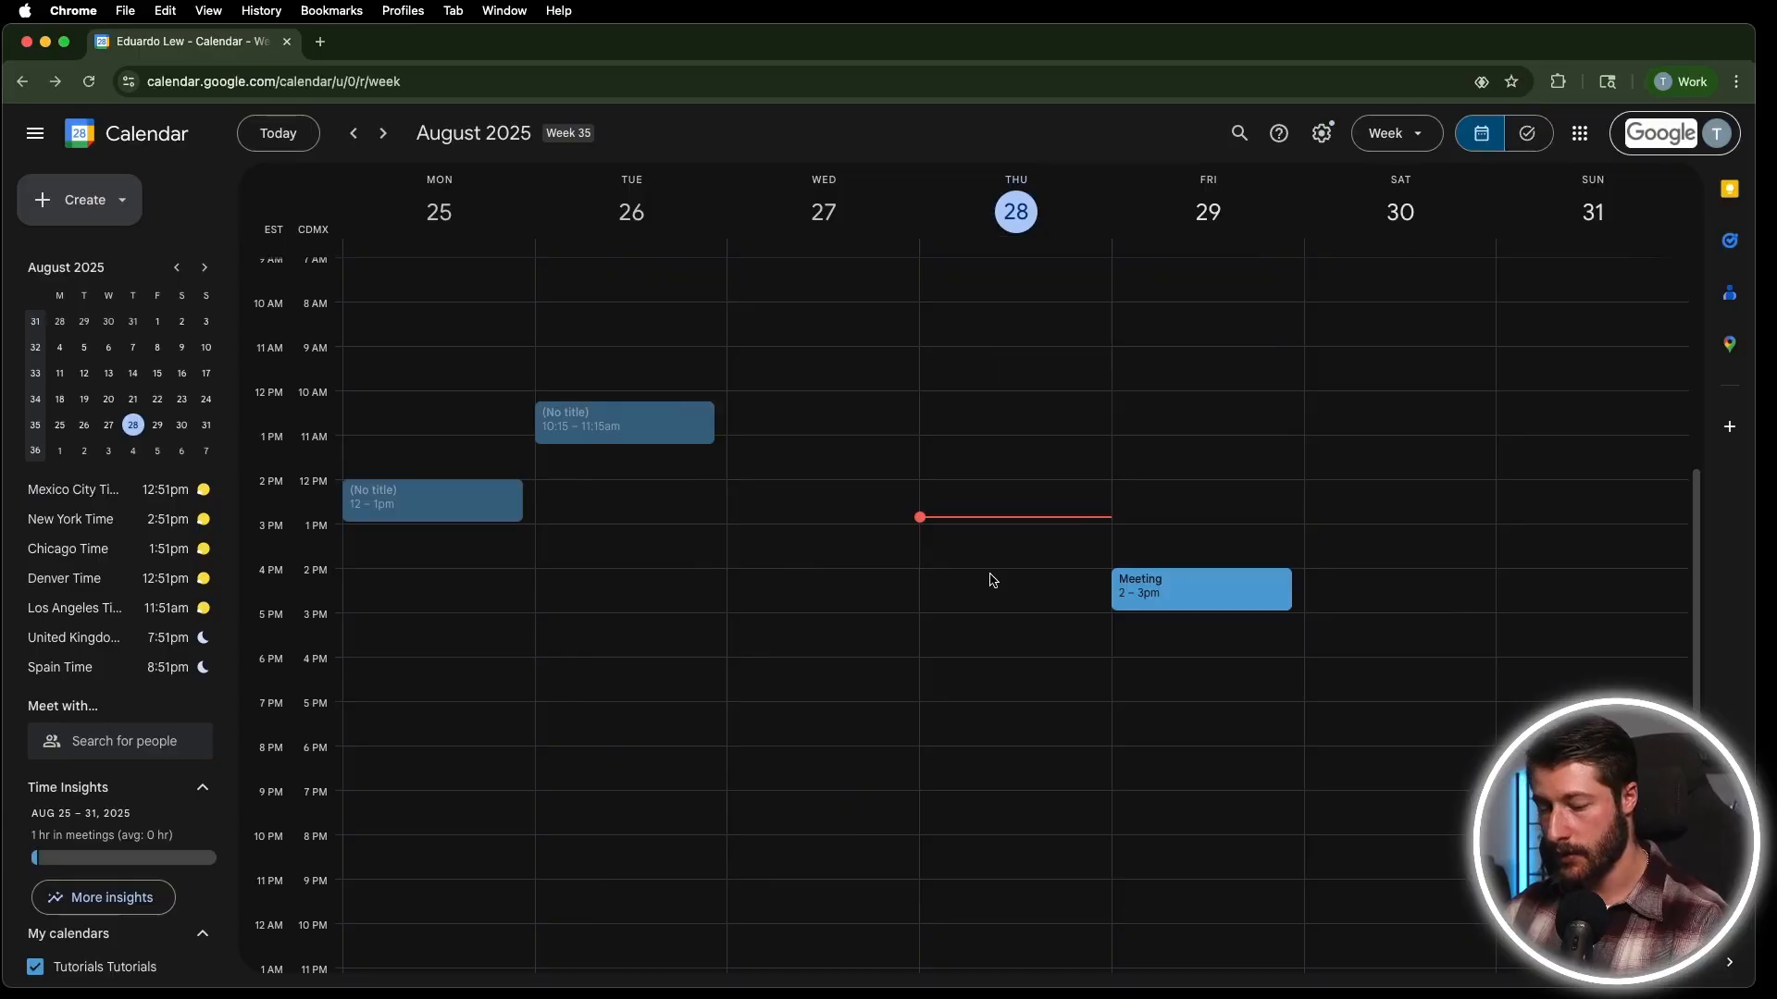
# Reopen the main calendar's settings from the general settings, look over its options, and collapse its section list.
pyautogui.press('s')
pyautogui.scroll(-15, 703, 666)
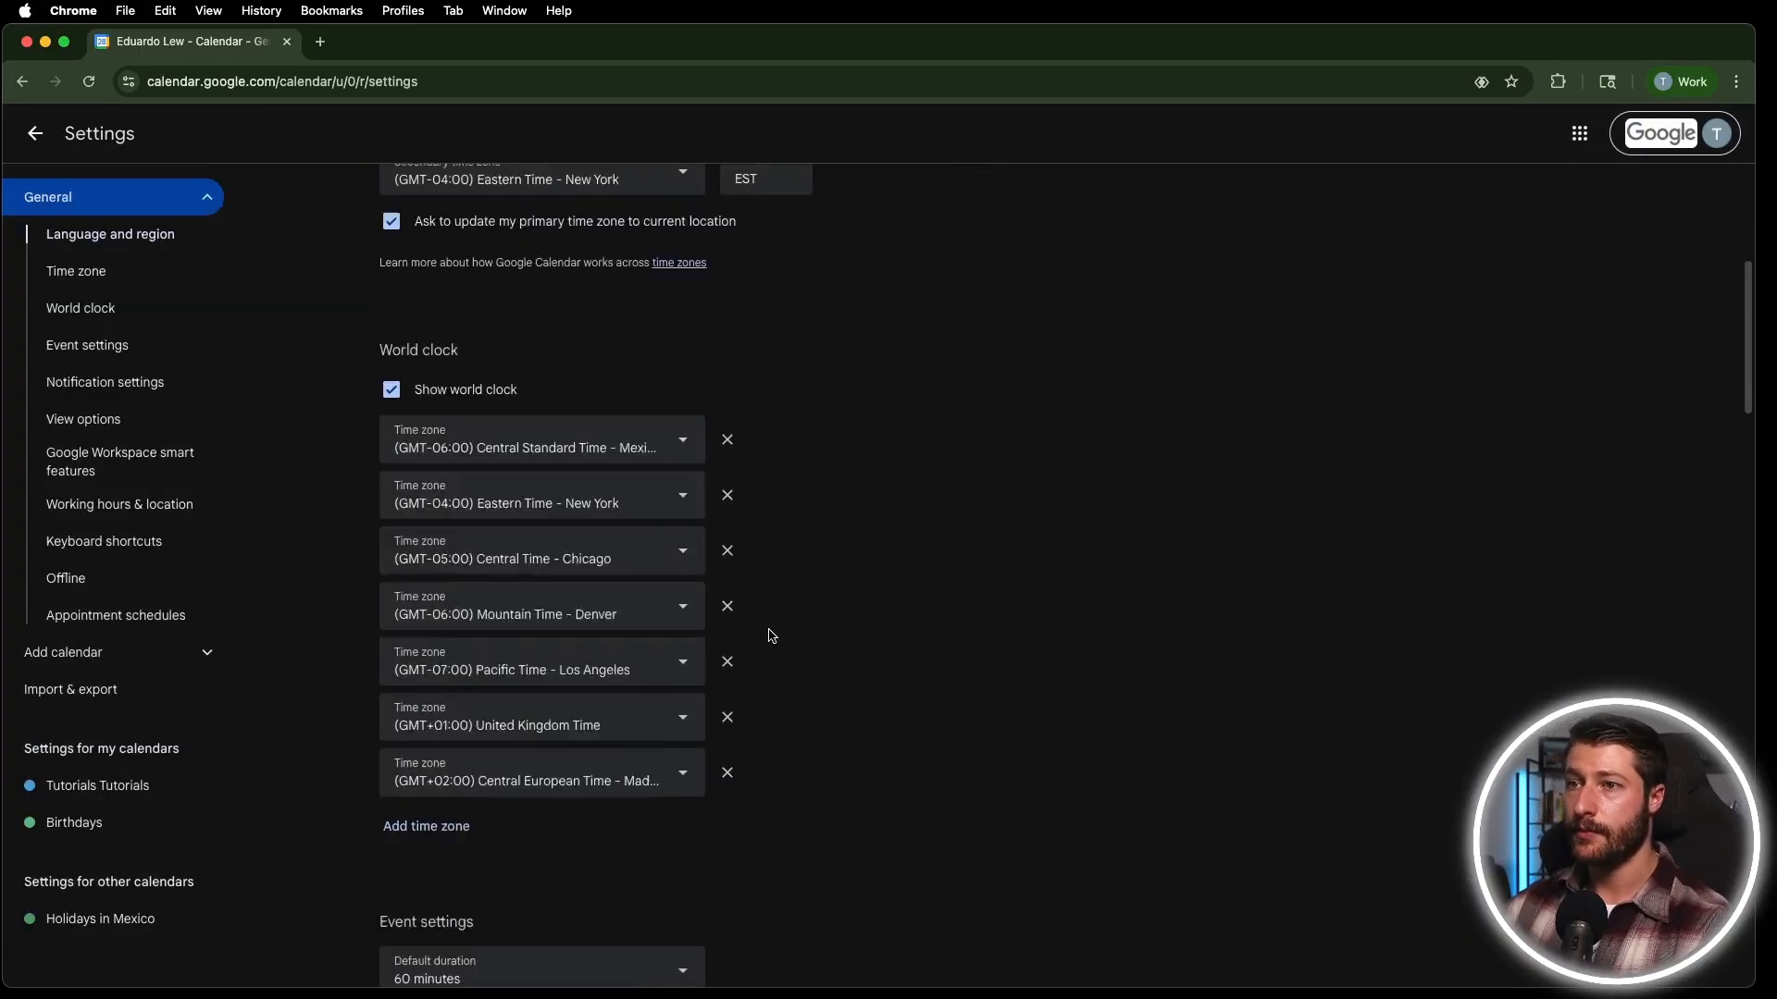
pyautogui.click(167, 793)
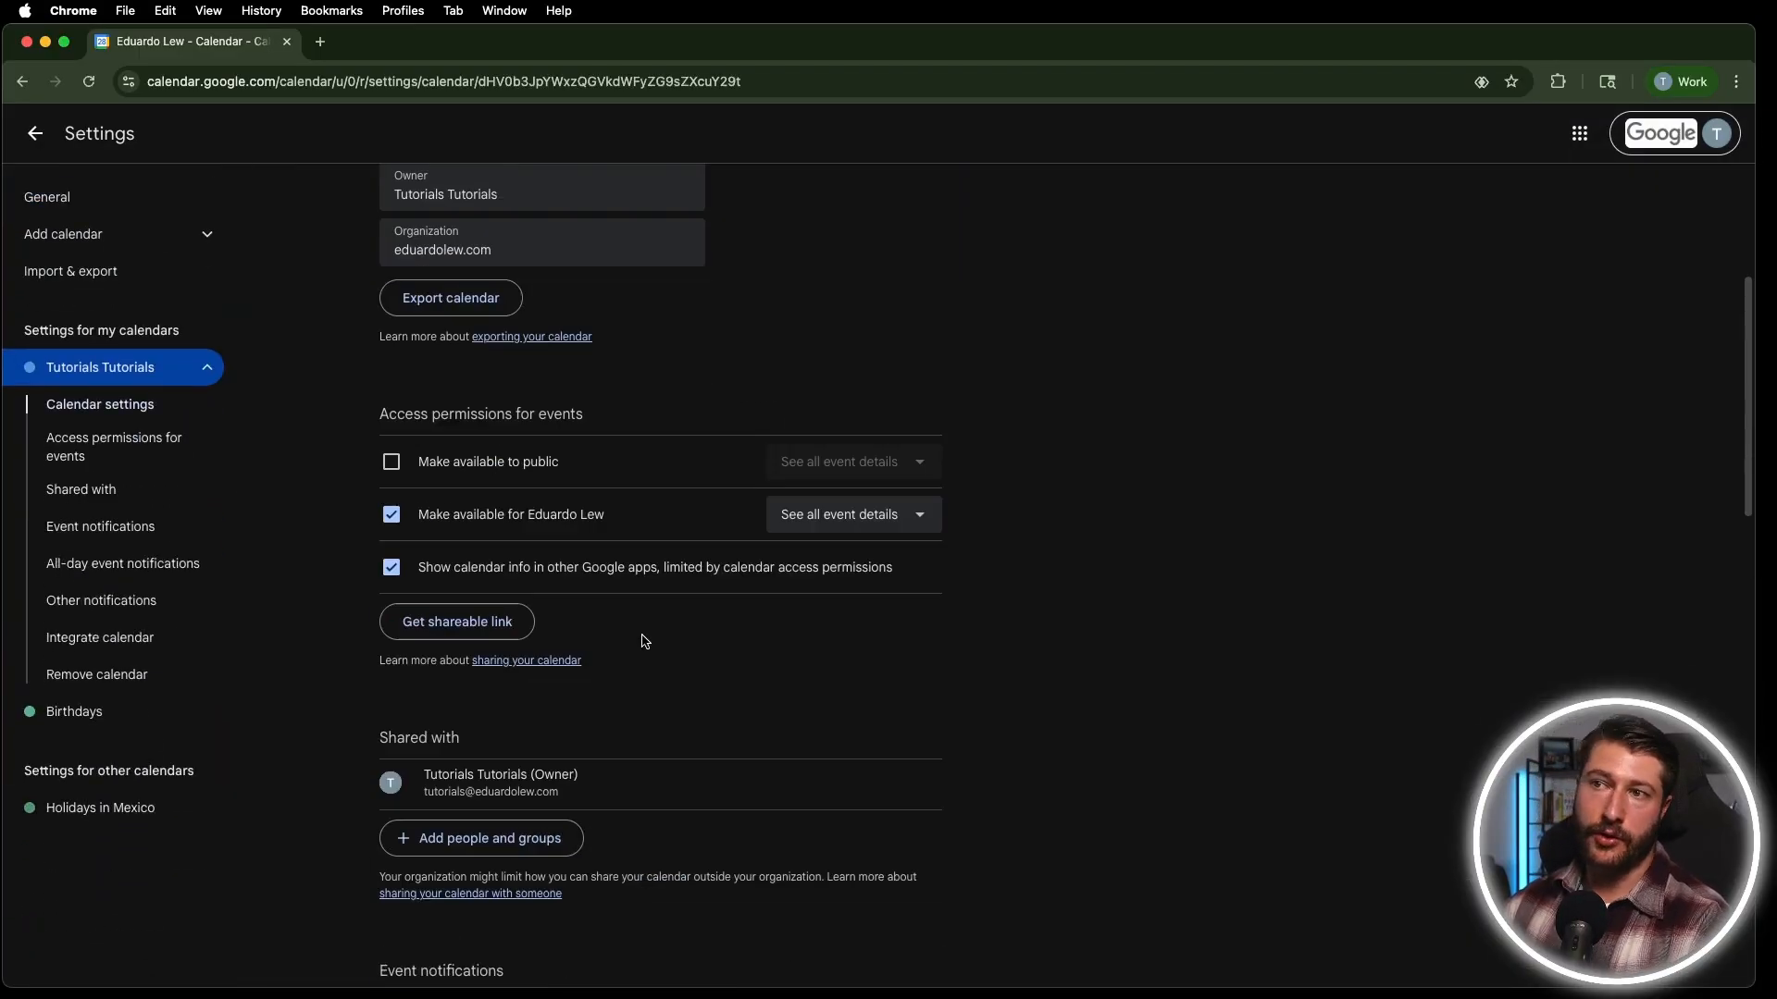
pyautogui.click(569, 558)
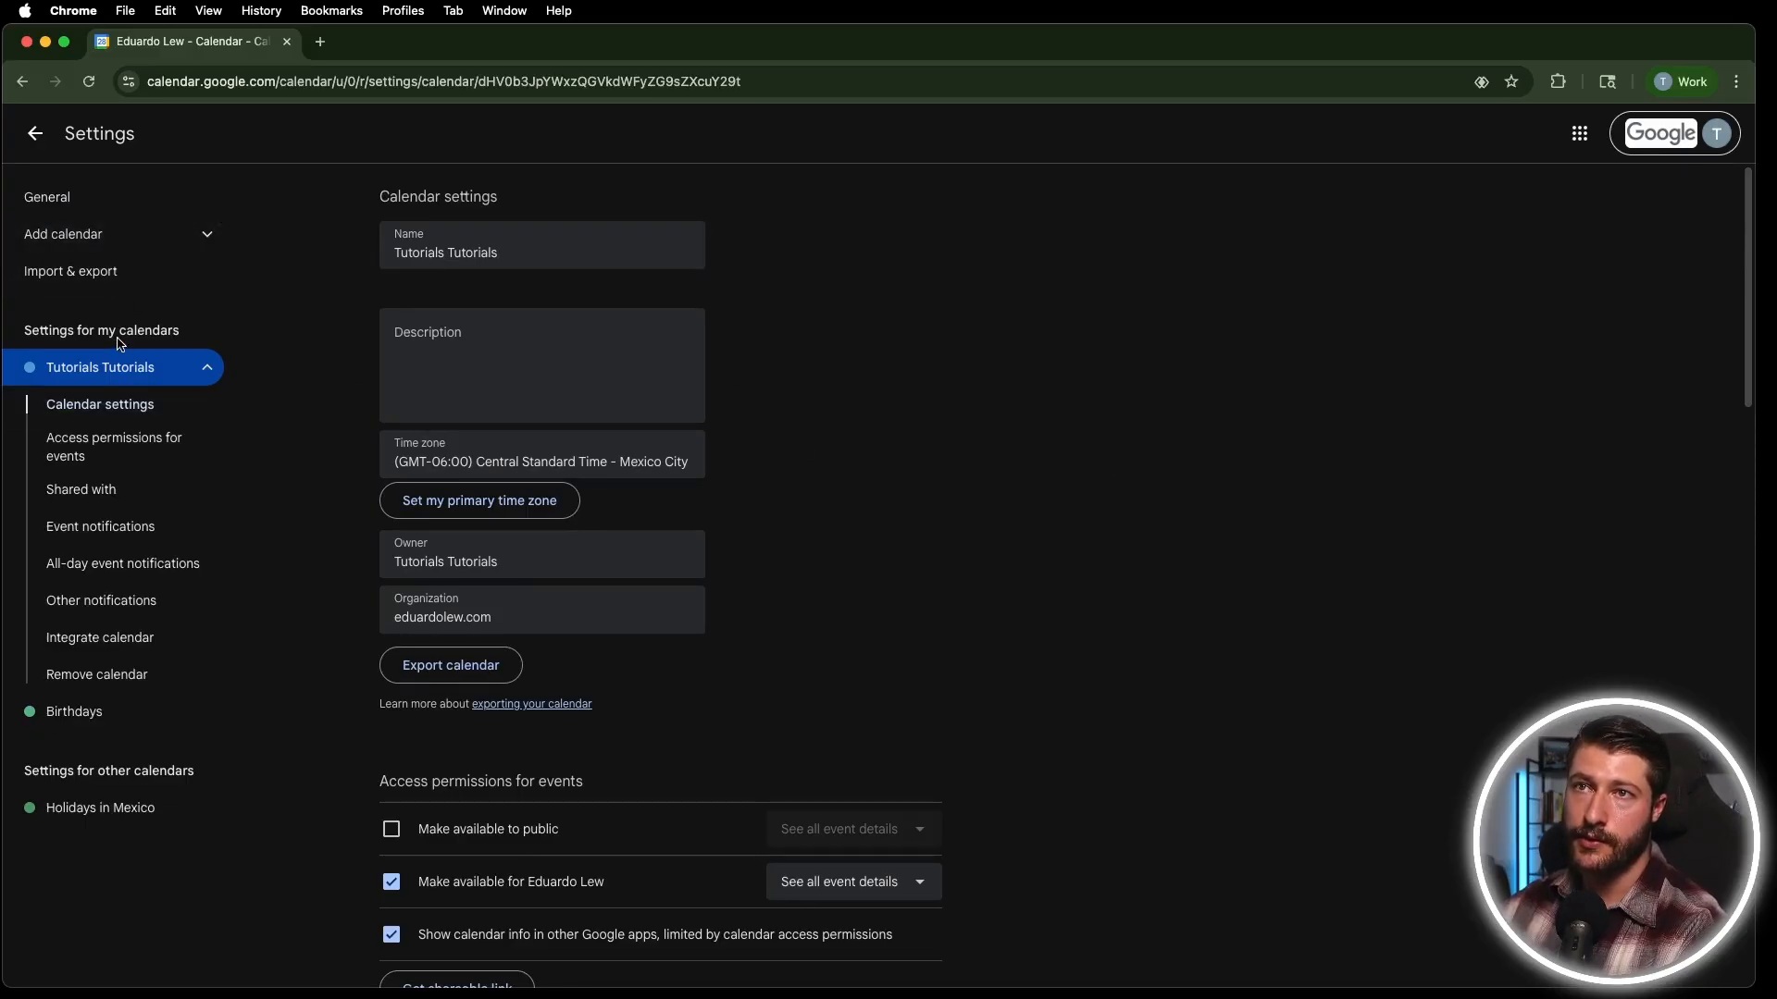
pyautogui.click(86, 377)
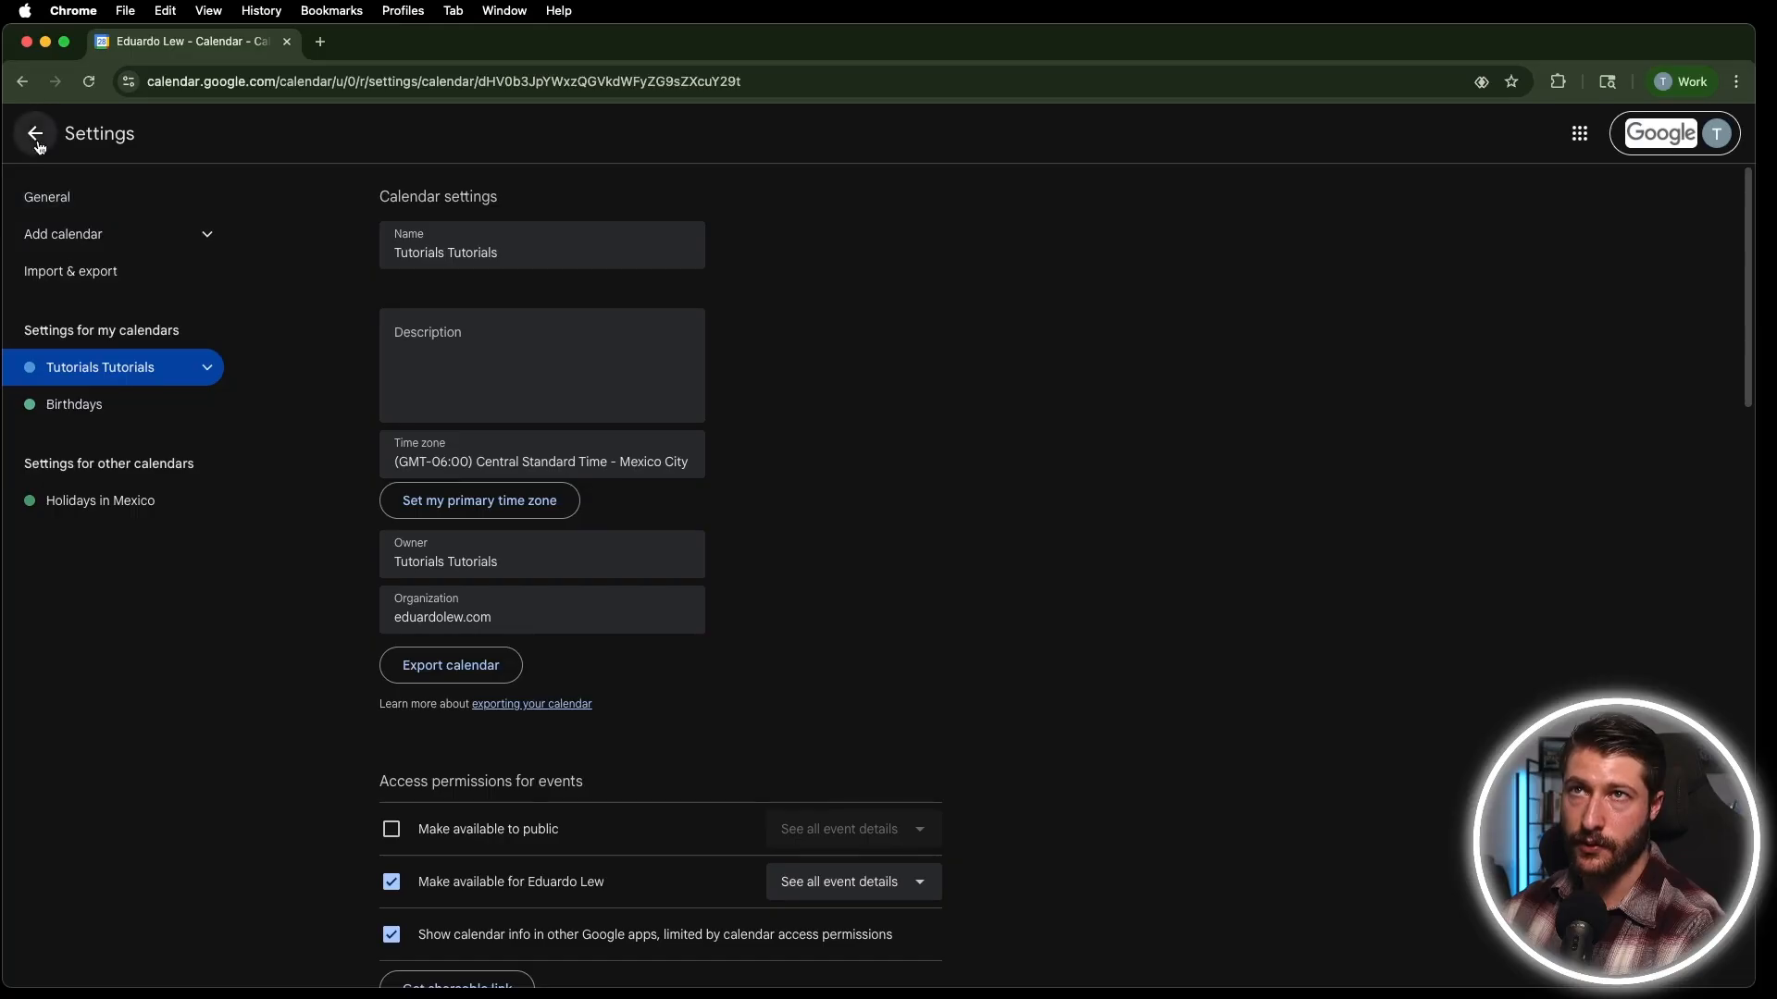
# Reopen the main calendar's settings by way of the general settings and look over its access permissions for events.
pyautogui.click(35, 134)
pyautogui.press('s')
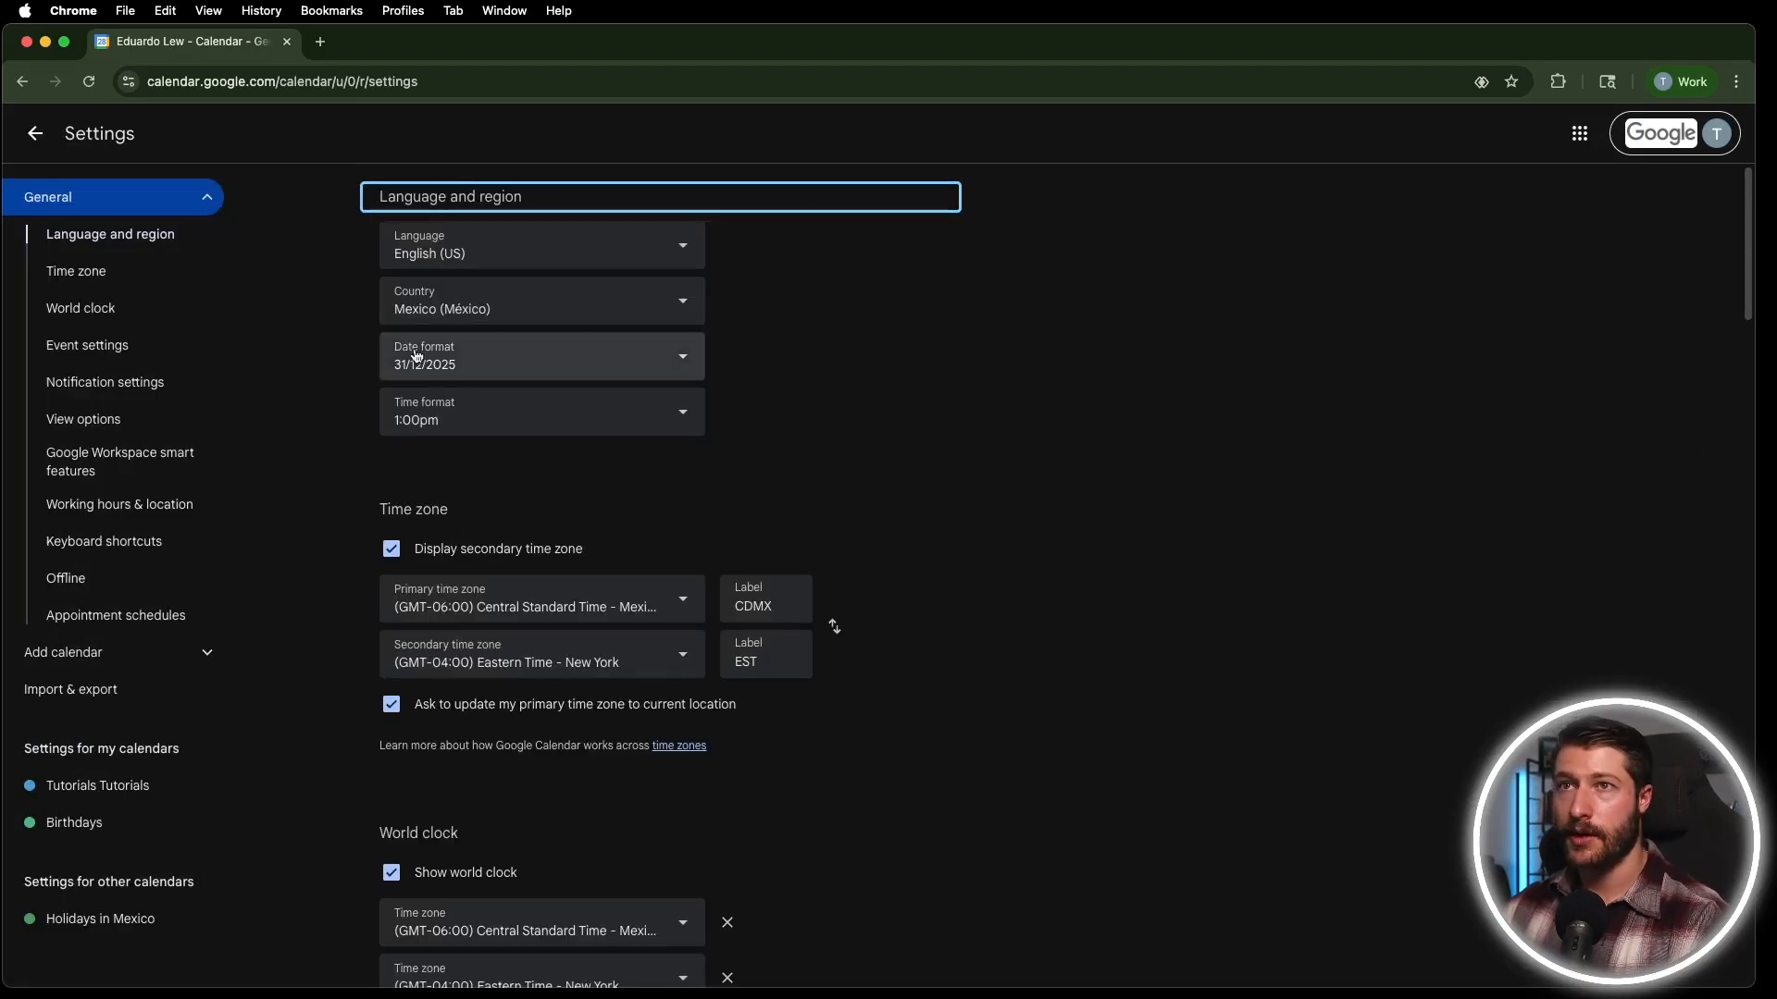
pyautogui.click(207, 197)
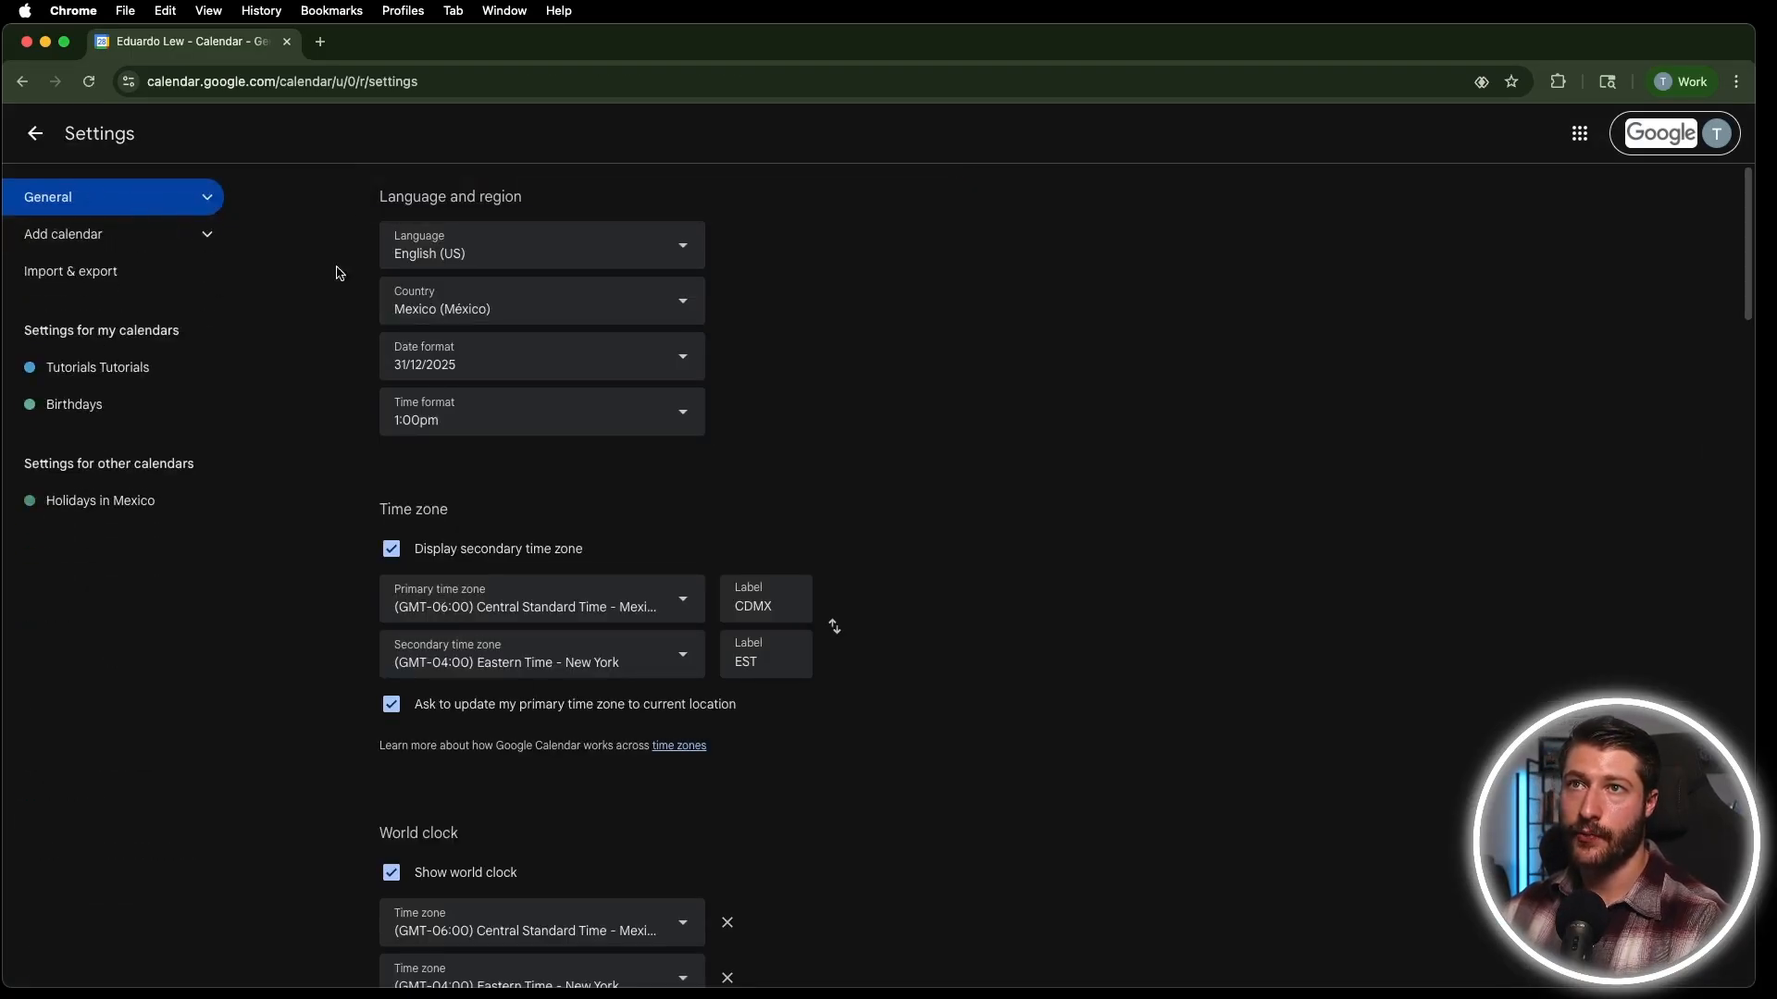
pyautogui.click(107, 370)
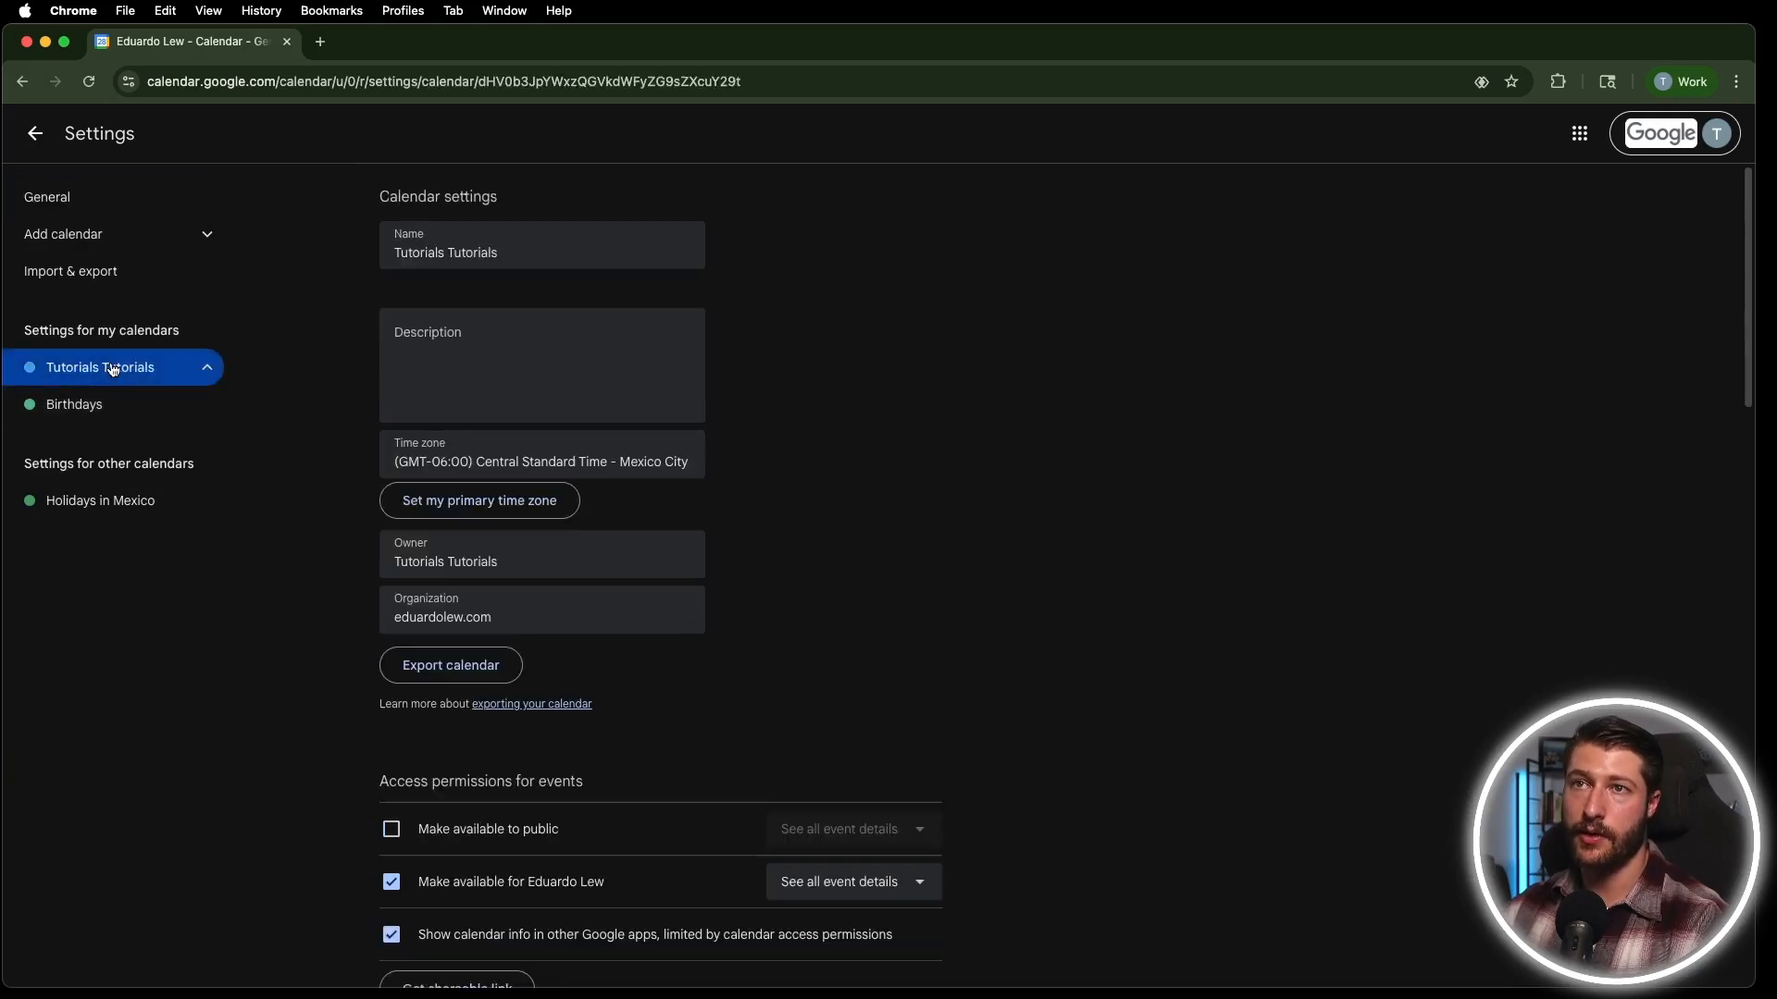
pyautogui.scroll(-1, 647, 289)
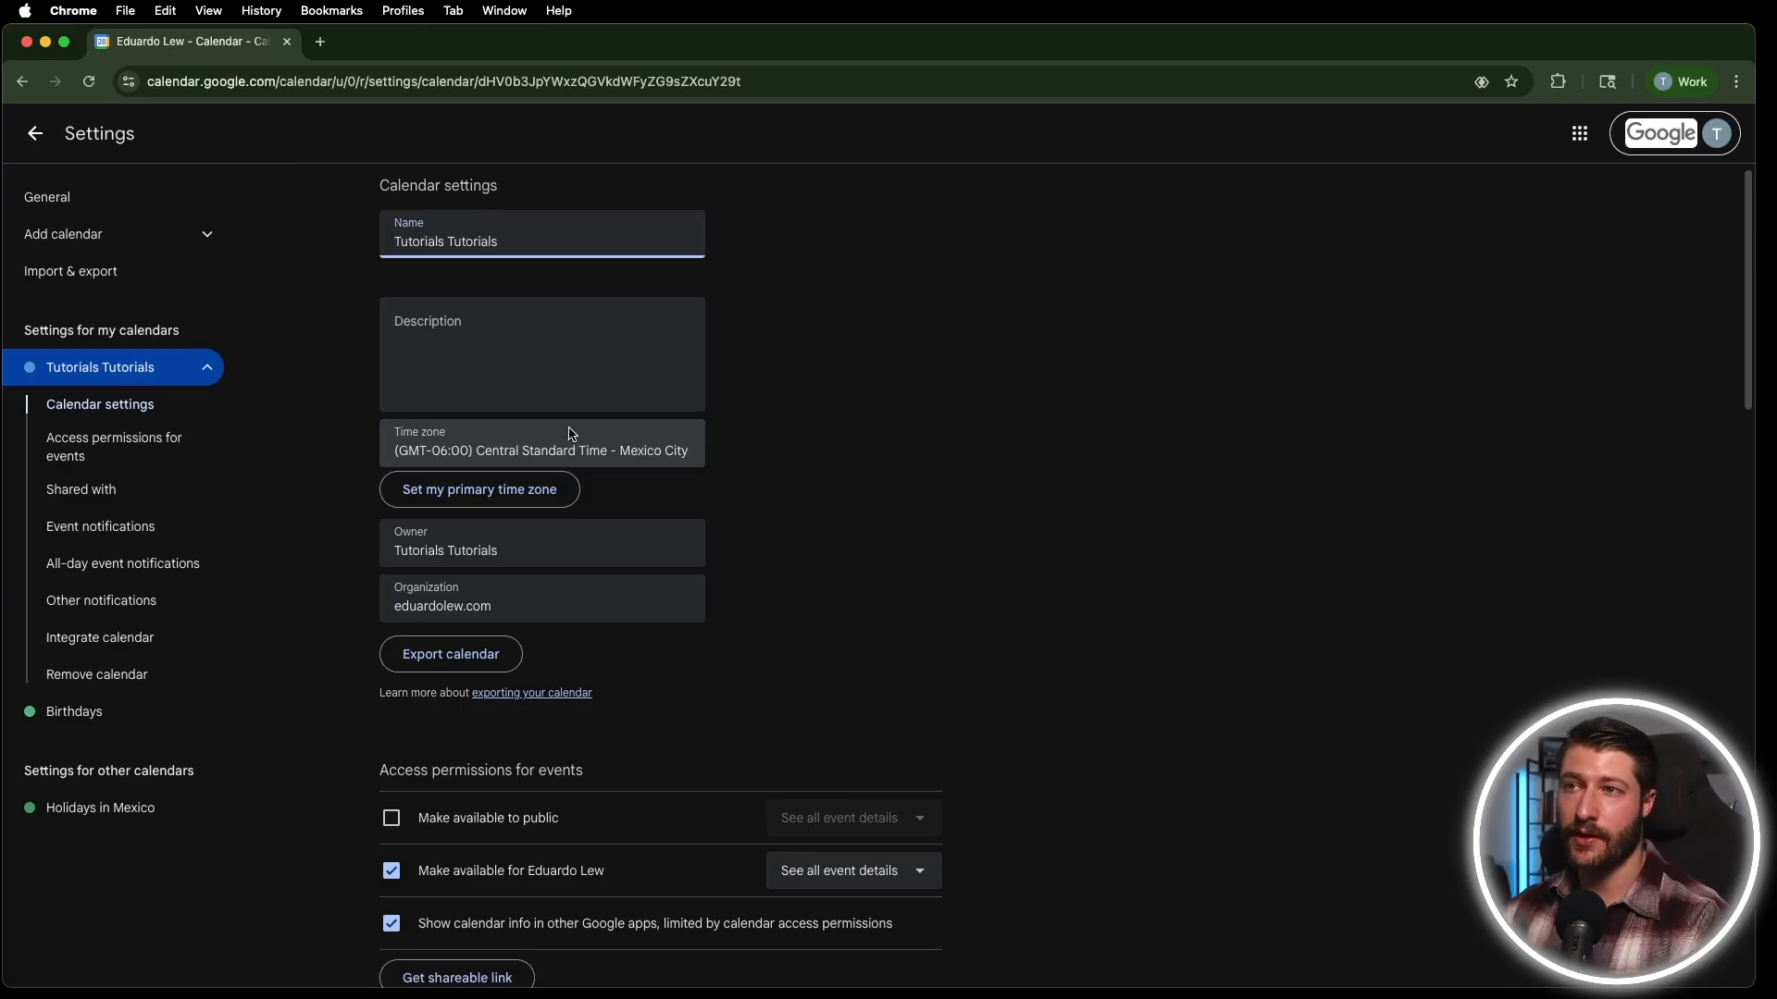
pyautogui.scroll(-5, 572, 434)
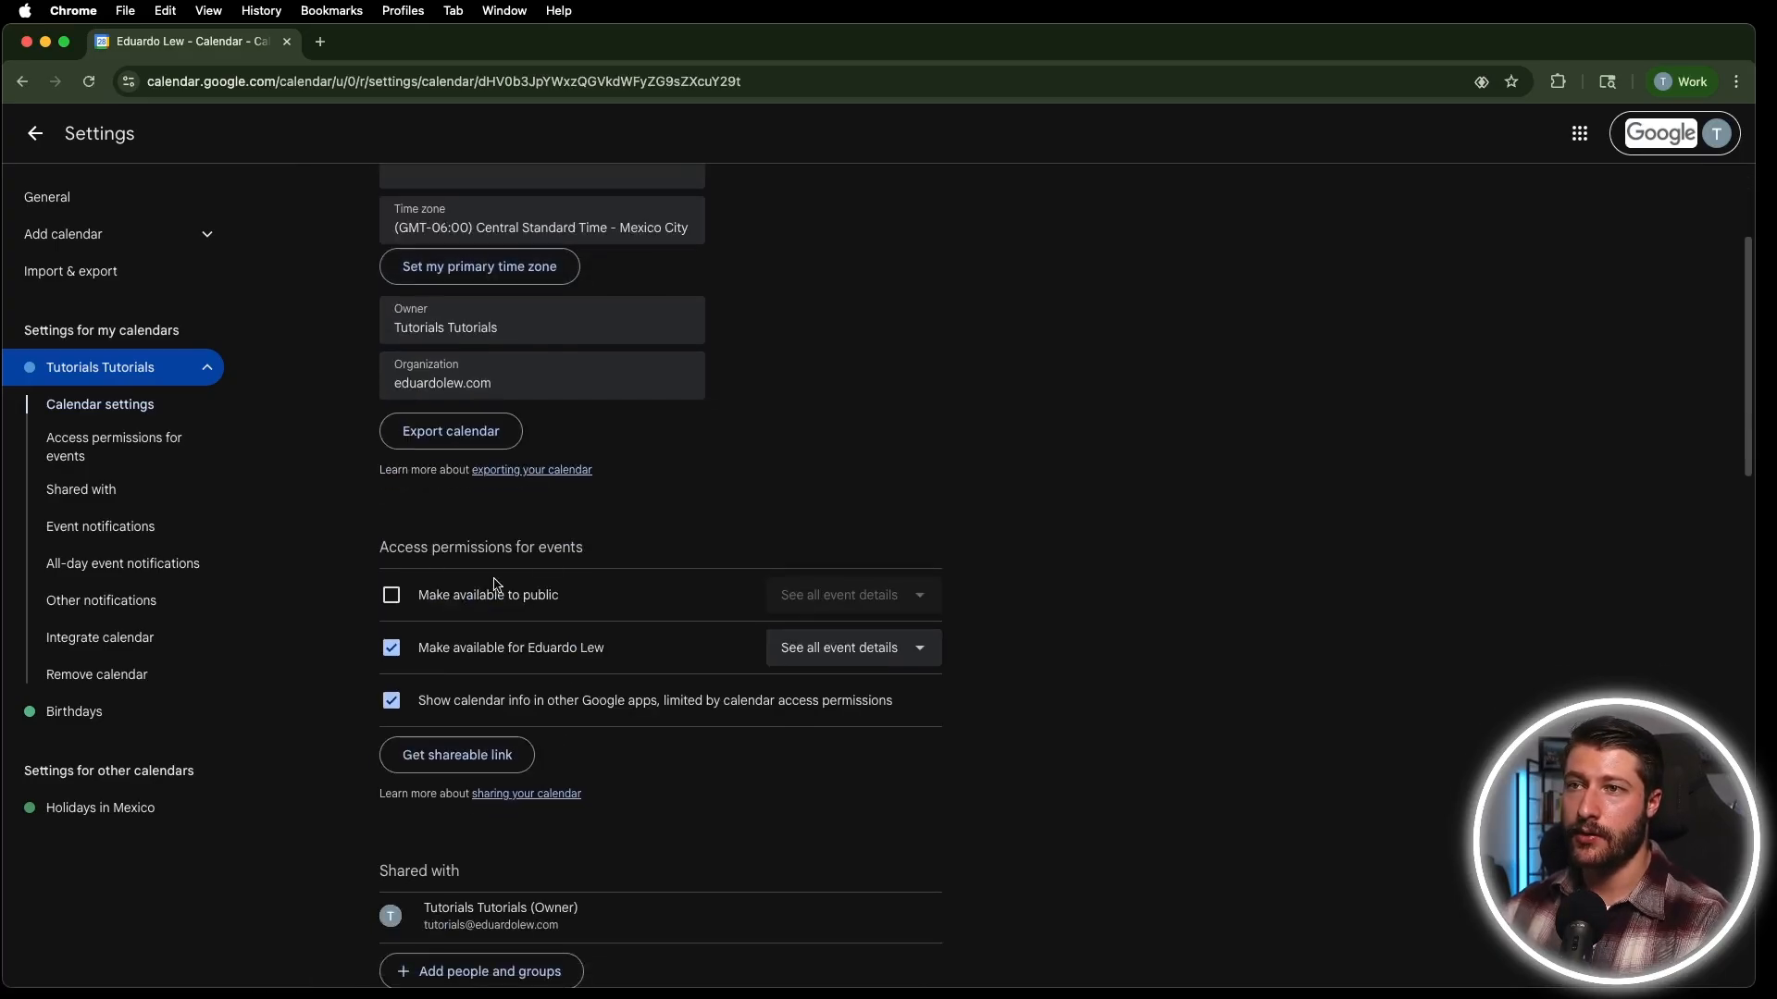
pyautogui.moveTo(603, 547); pyautogui.dragTo(377, 547)
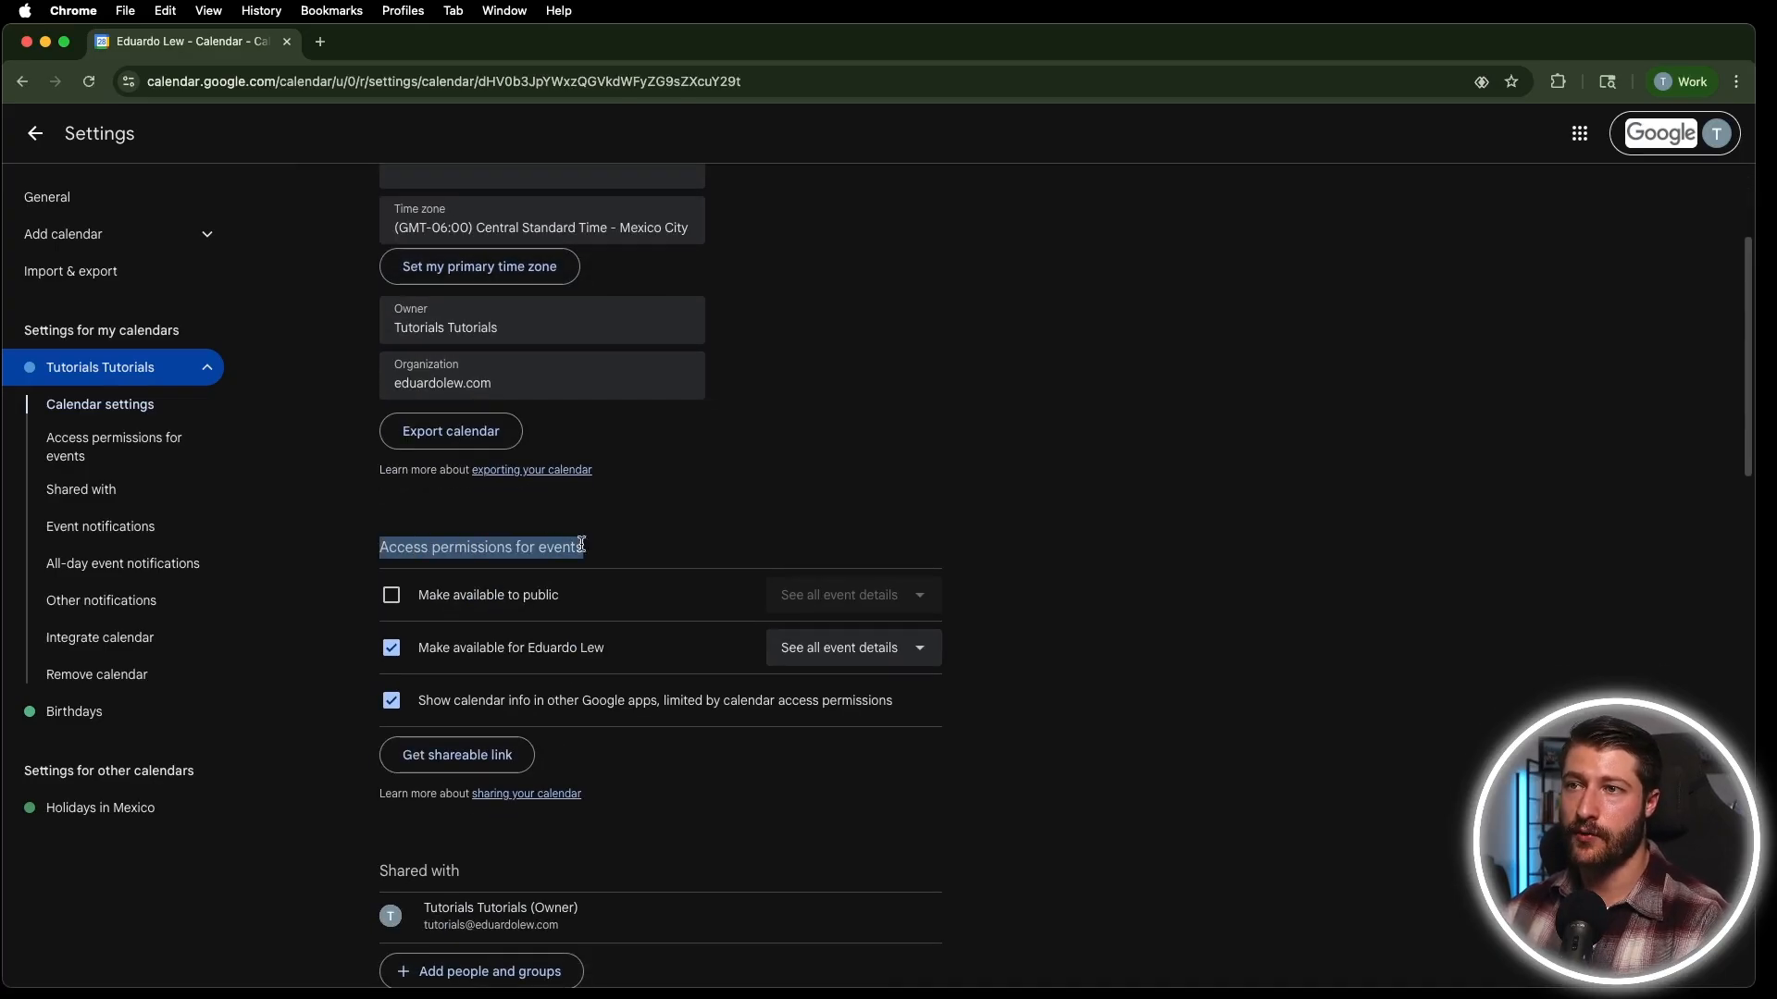
pyautogui.scroll(-1, 592, 593)
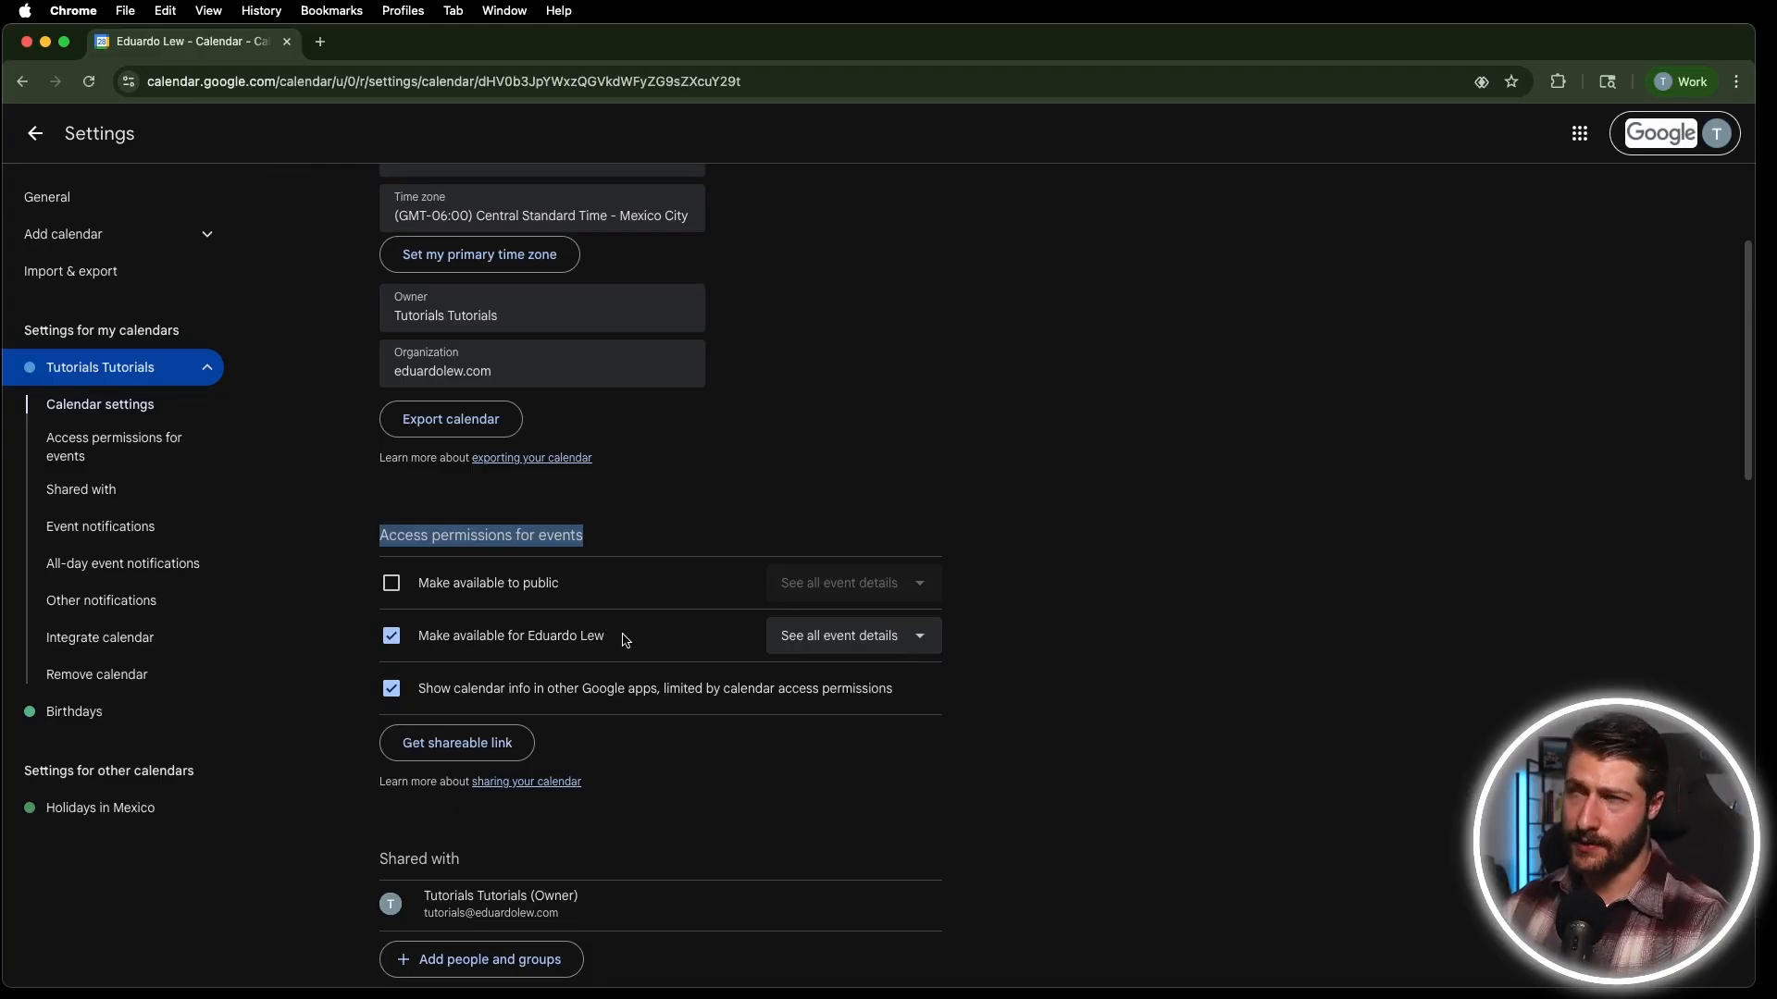
# View the organization's access-level choices, keep See all event details, and return to the week view.
pyautogui.moveTo(635, 640); pyautogui.dragTo(534, 641)
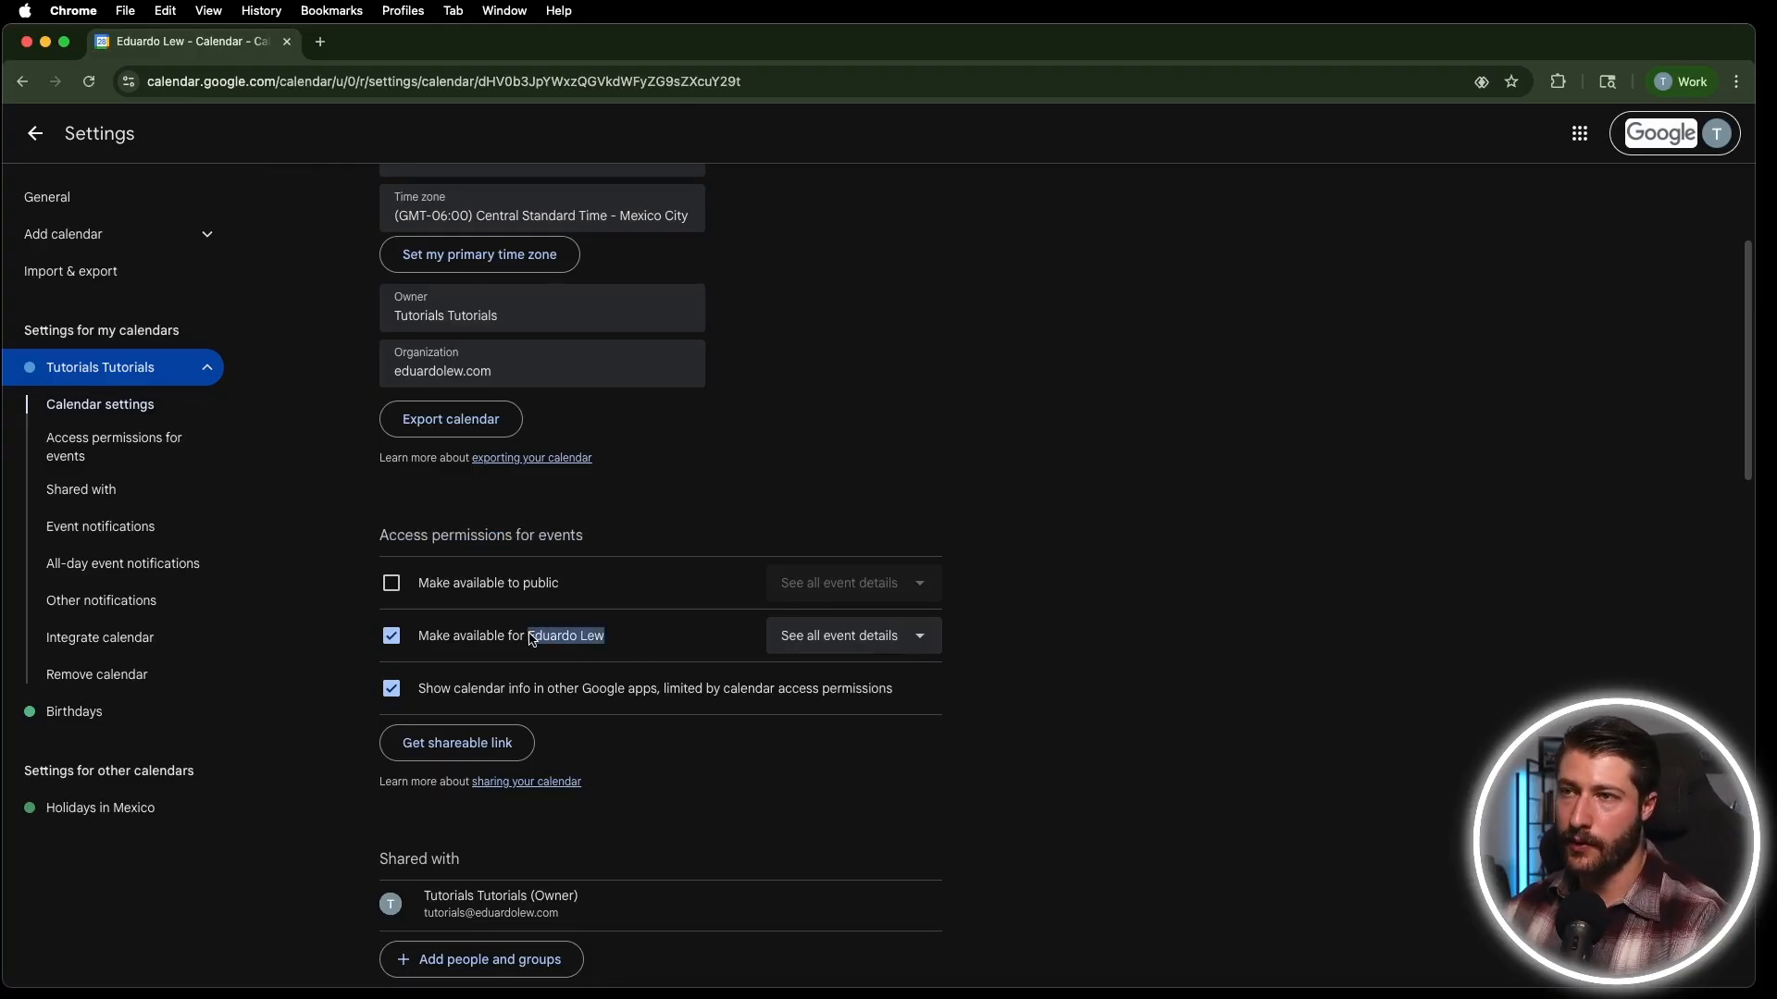
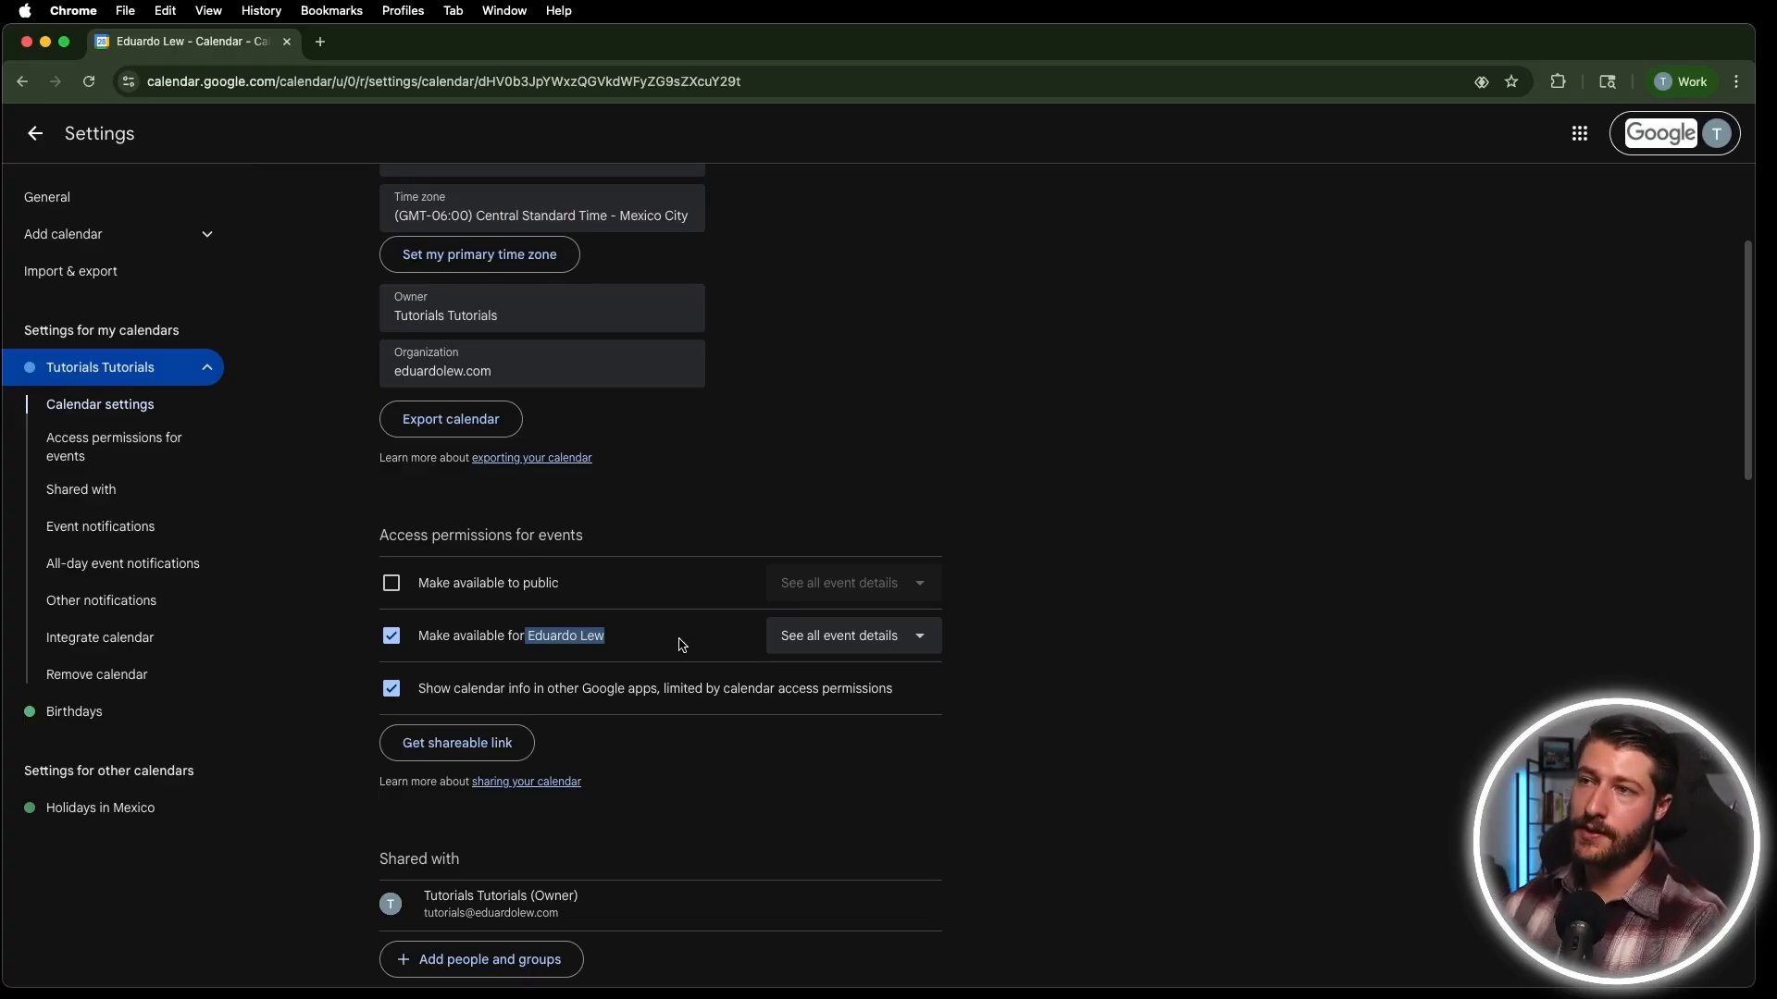
pyautogui.click(837, 635)
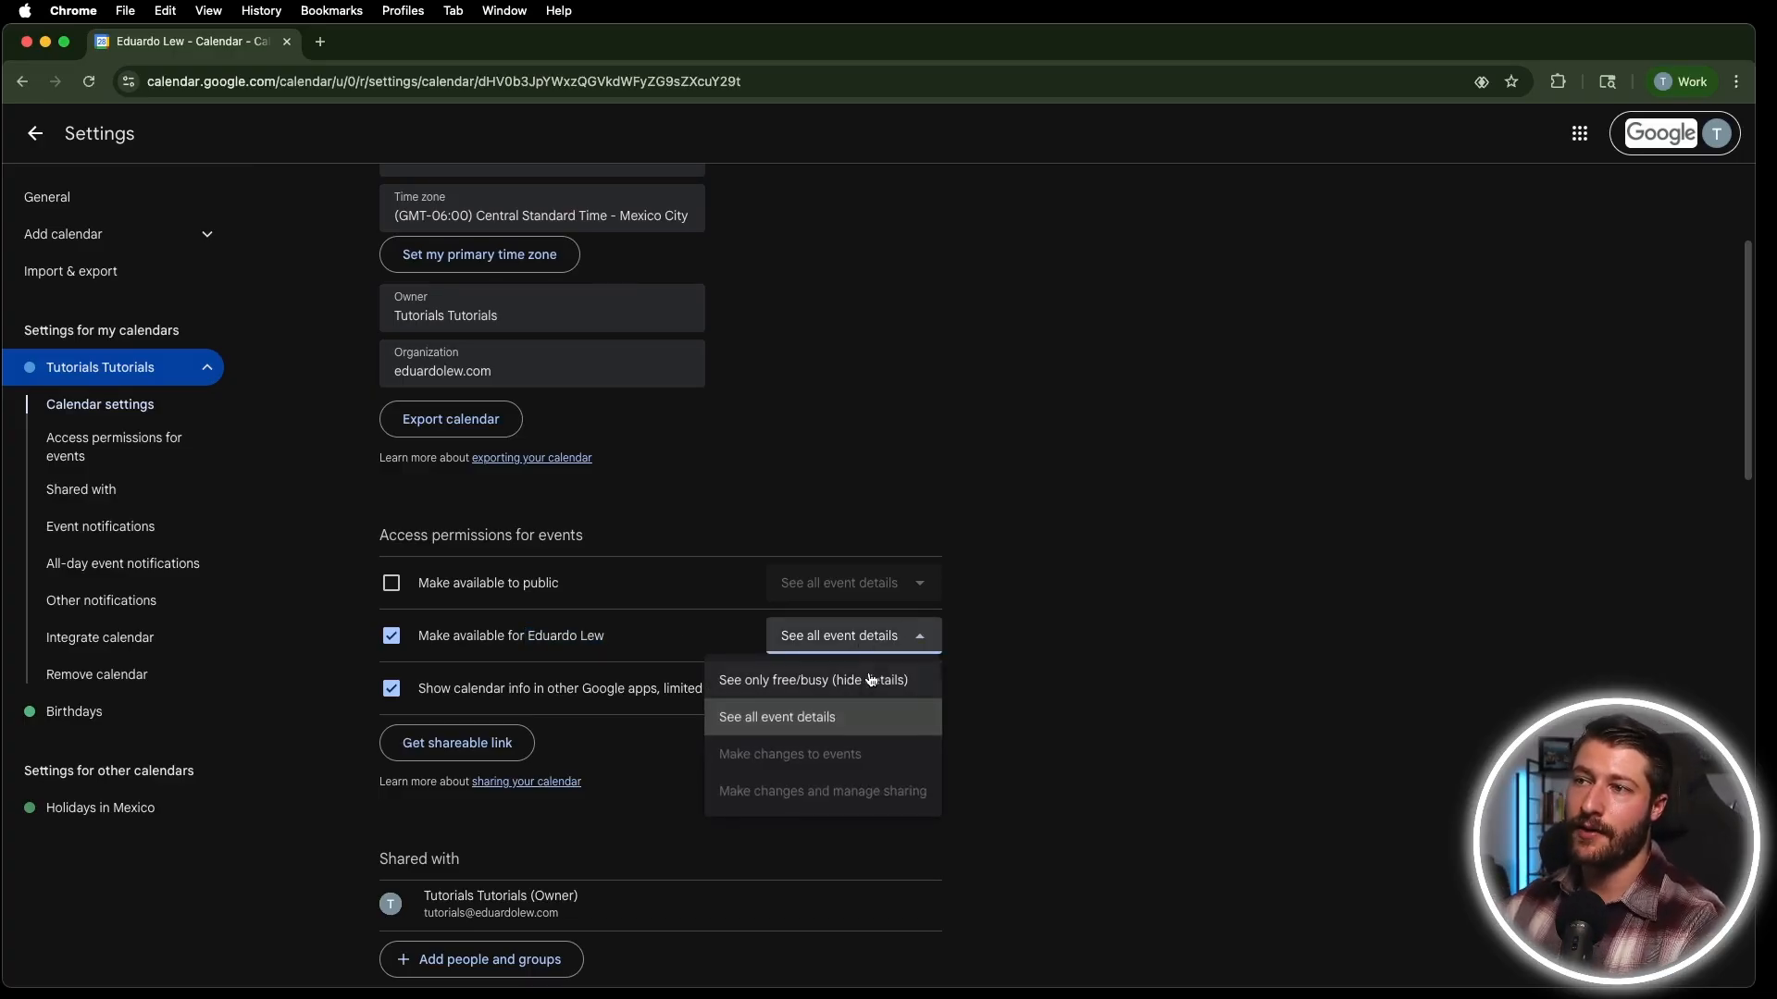
pyautogui.click(833, 731)
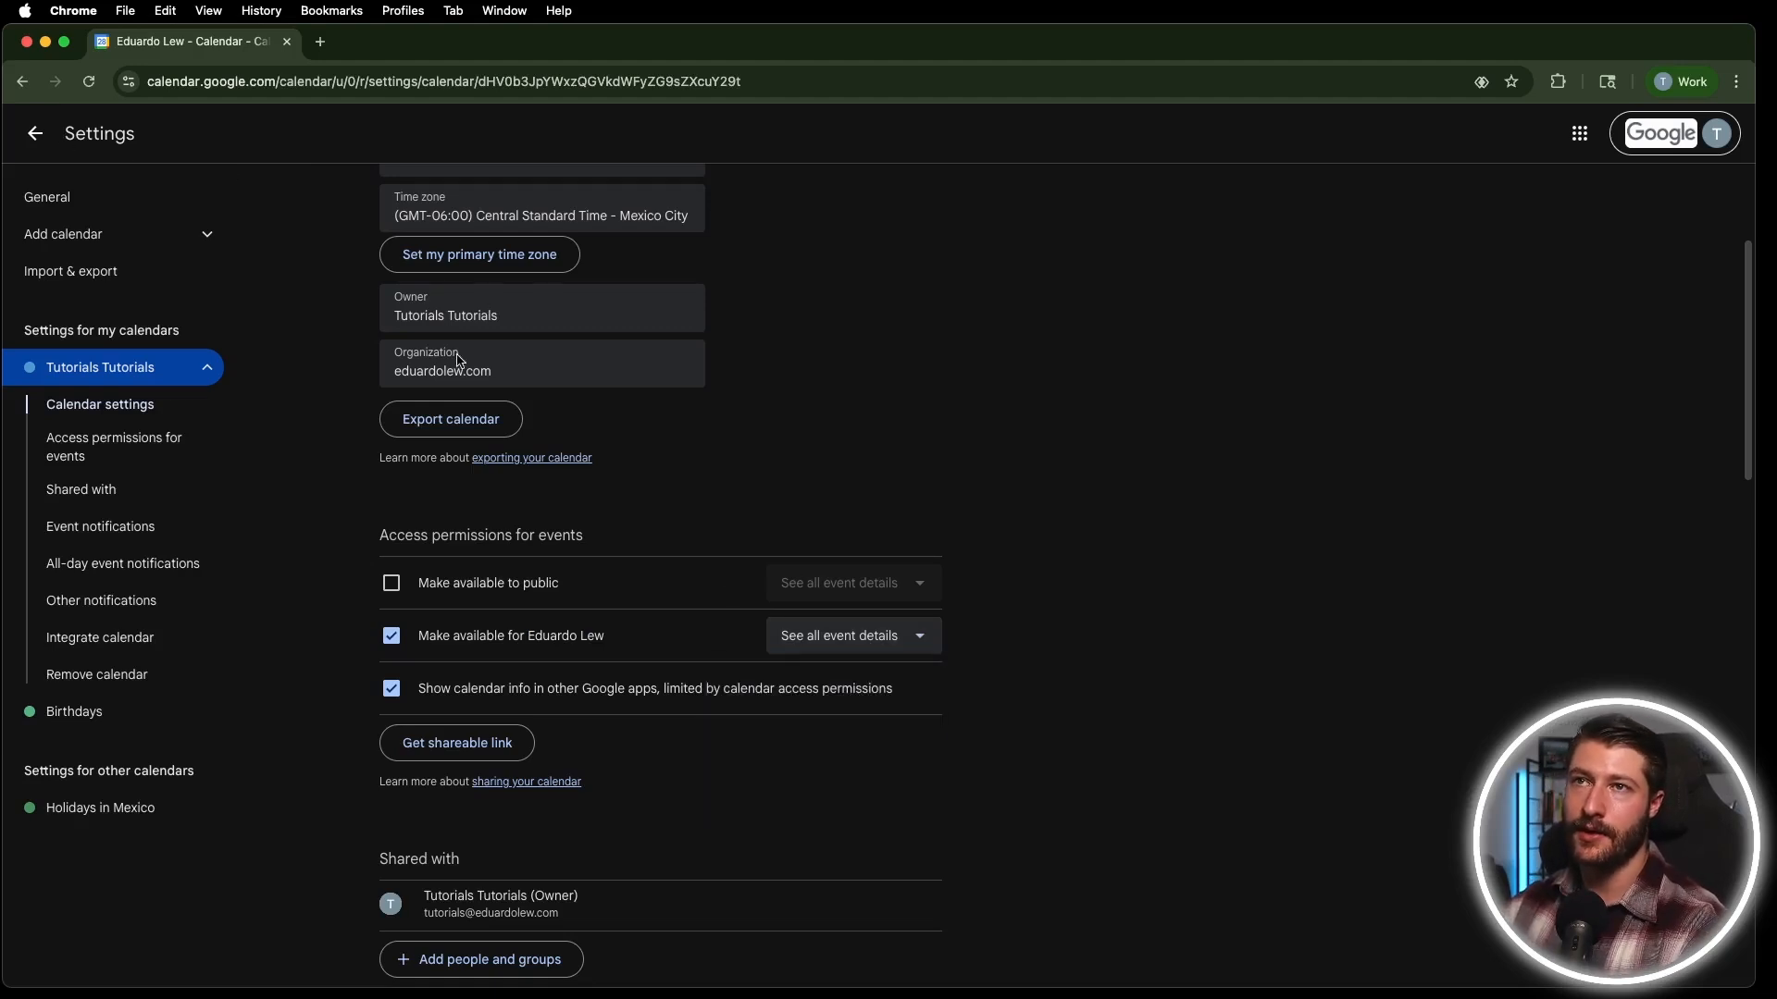
pyautogui.click(34, 133)
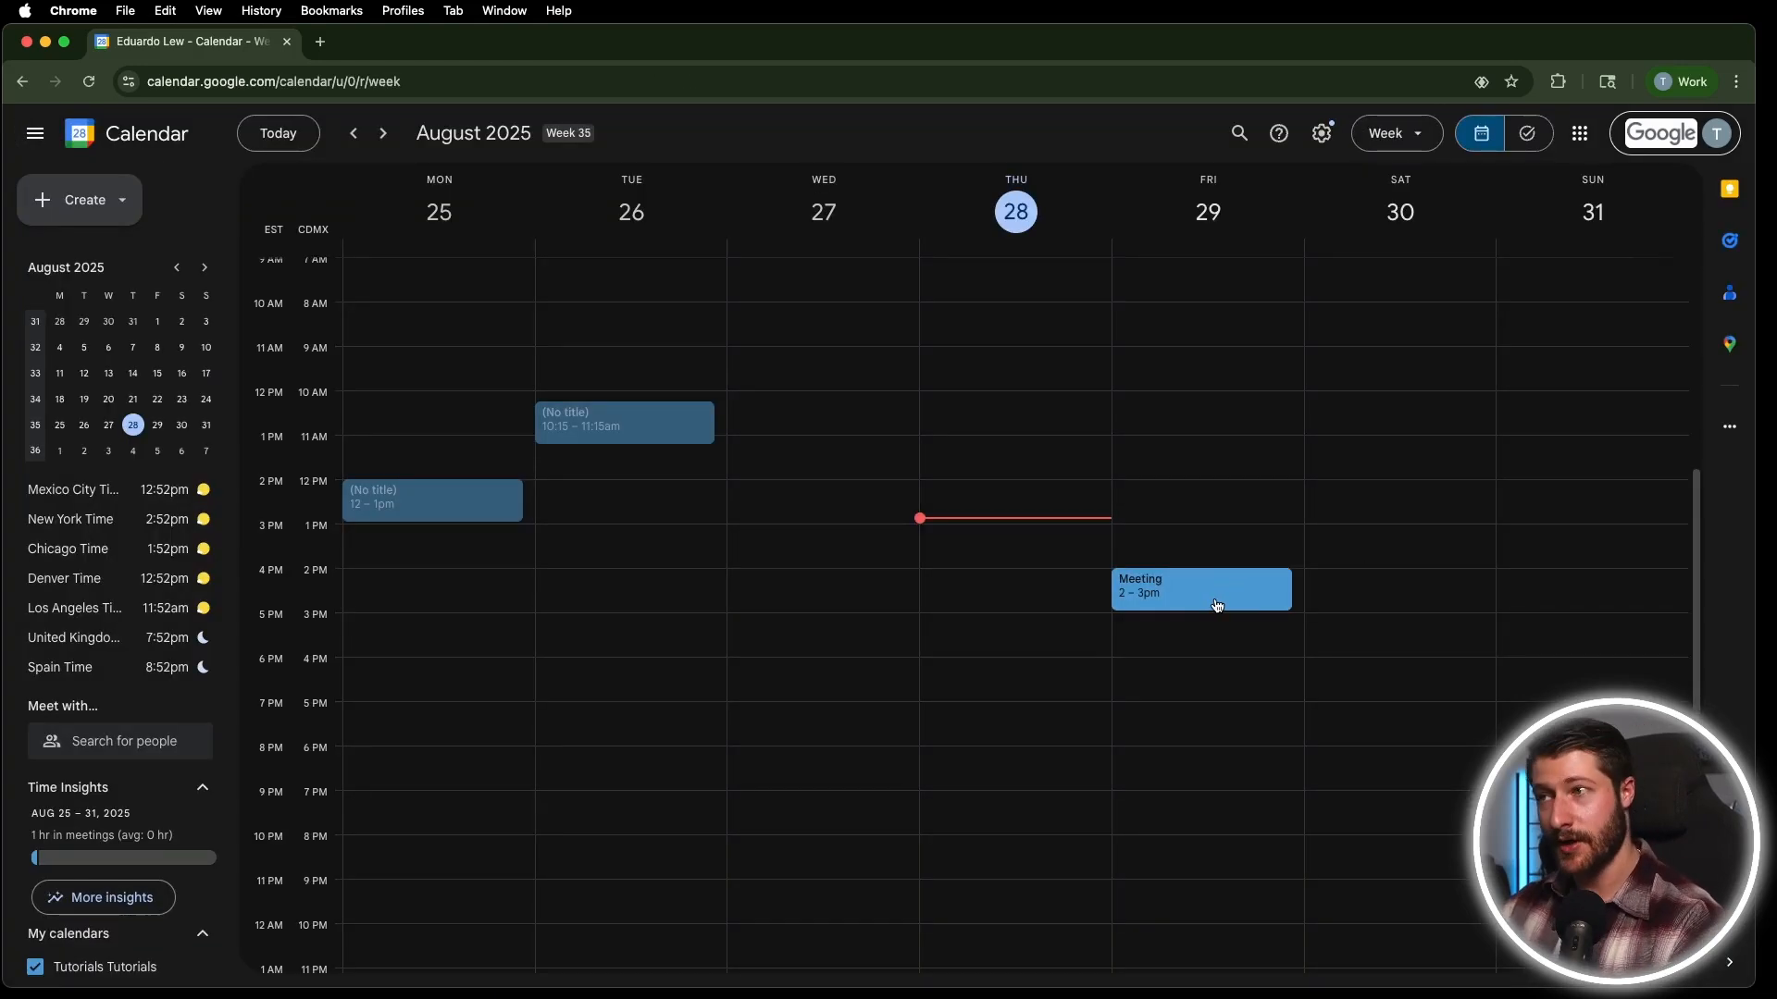
pyautogui.scroll(-3, 144, 627)
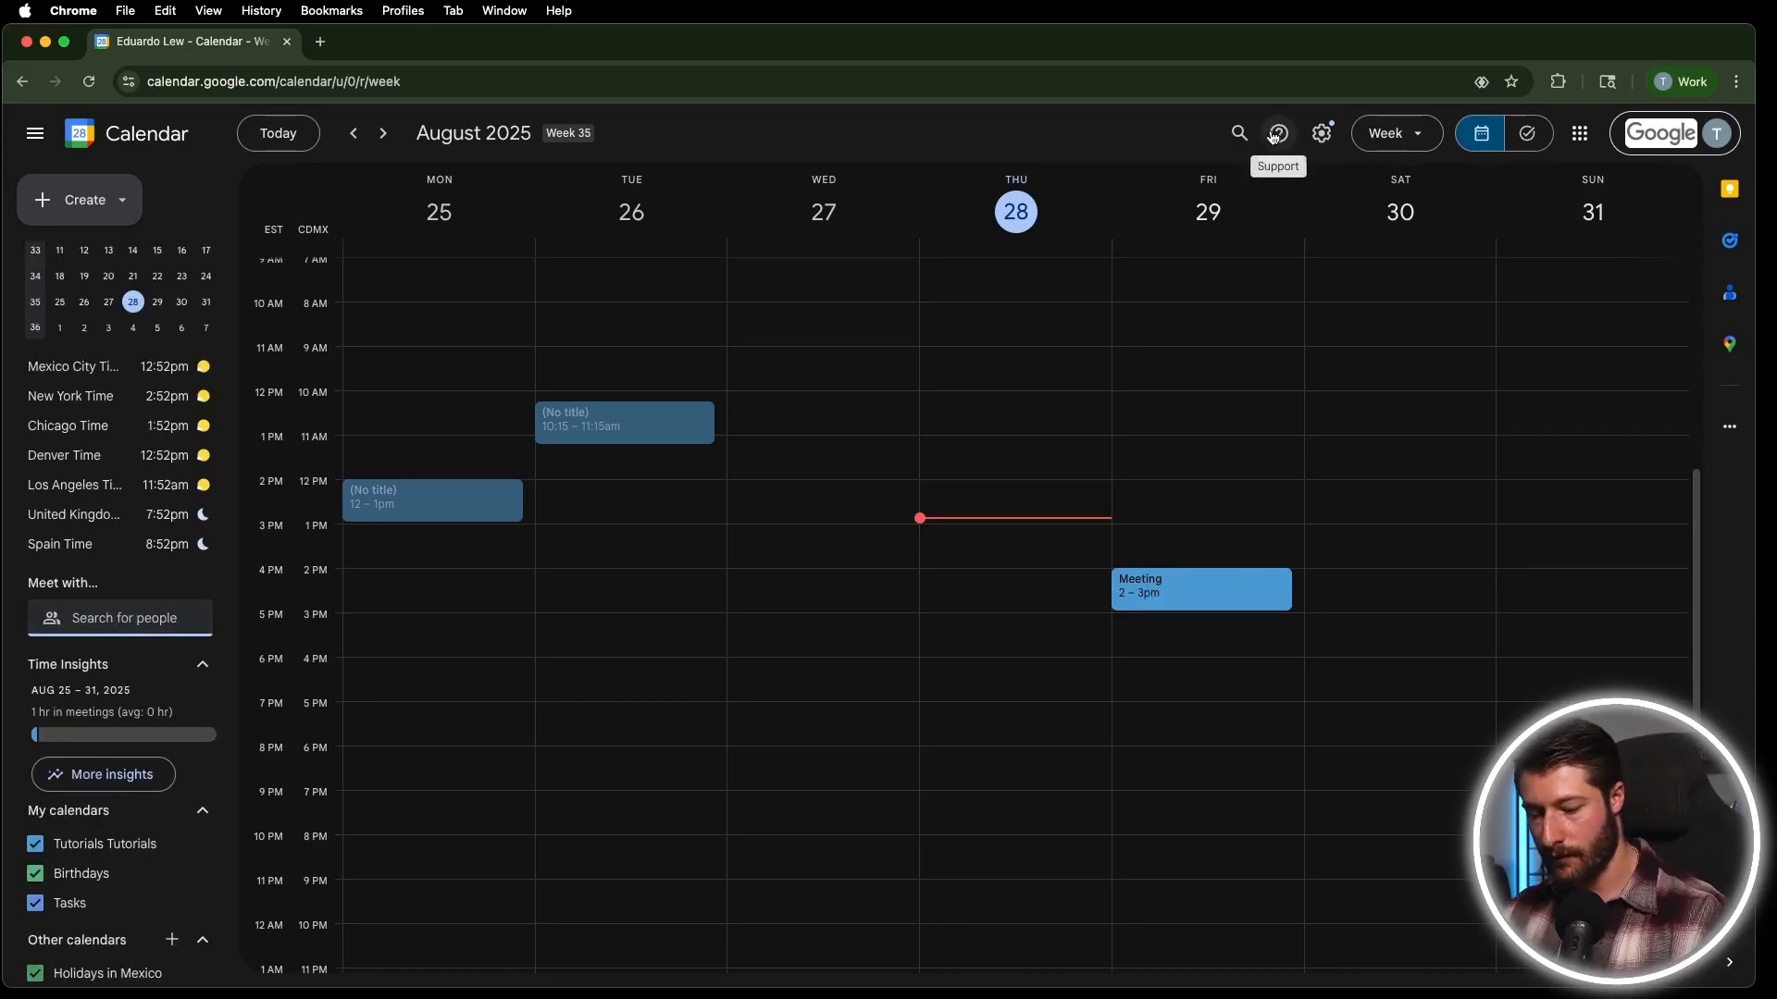
pyautogui.write('s')
pyautogui.click(900, 709)
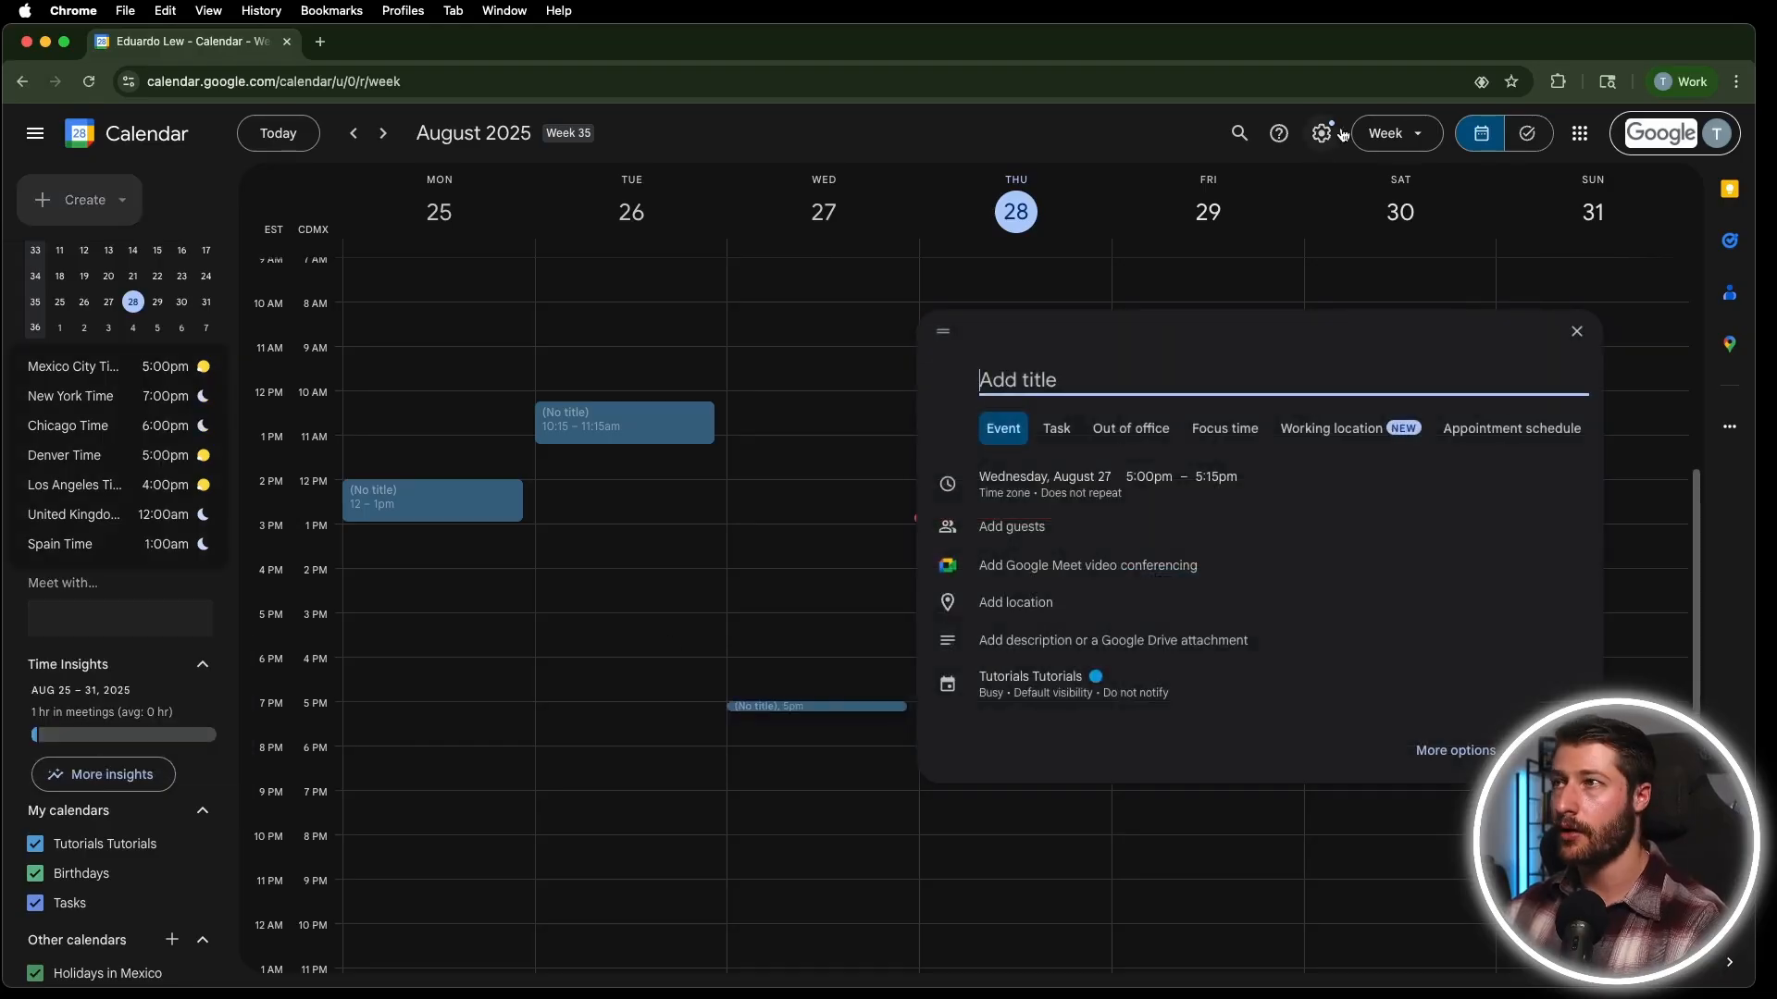
pyautogui.press('Escape')
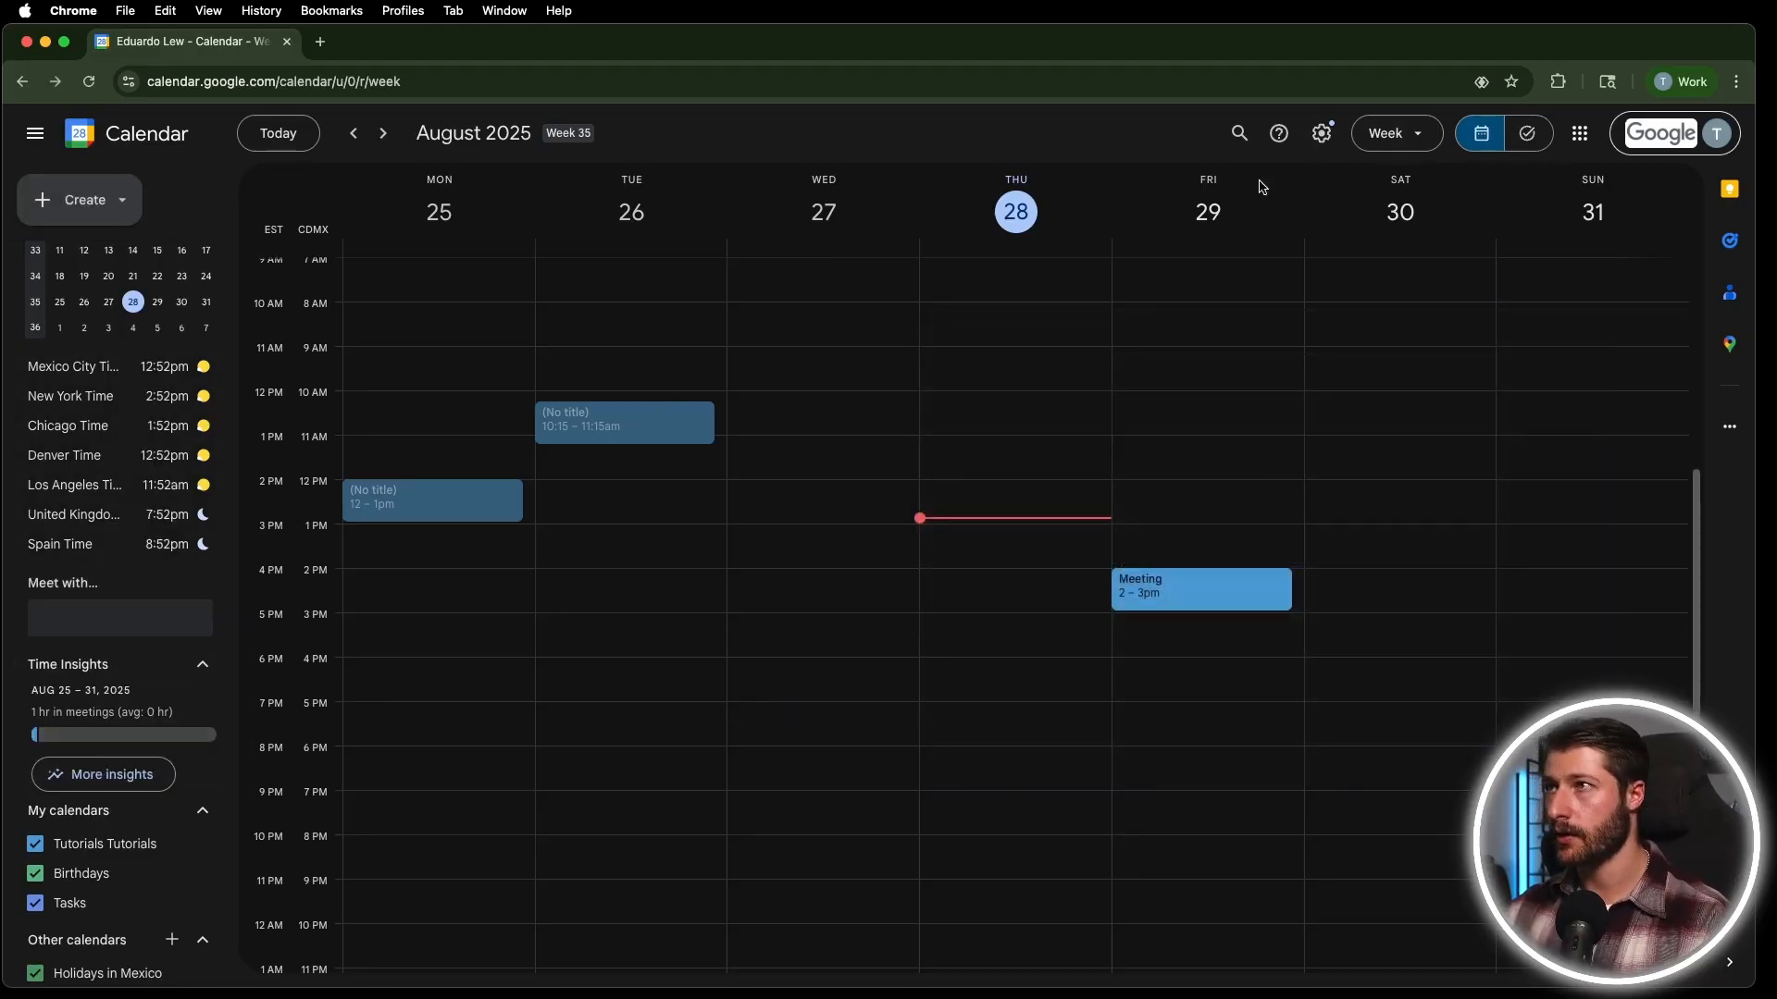
# Open the main calendar's settings from the general settings and go to its access permissions for events.
pyautogui.click(1323, 133)
pyautogui.click(1370, 178)
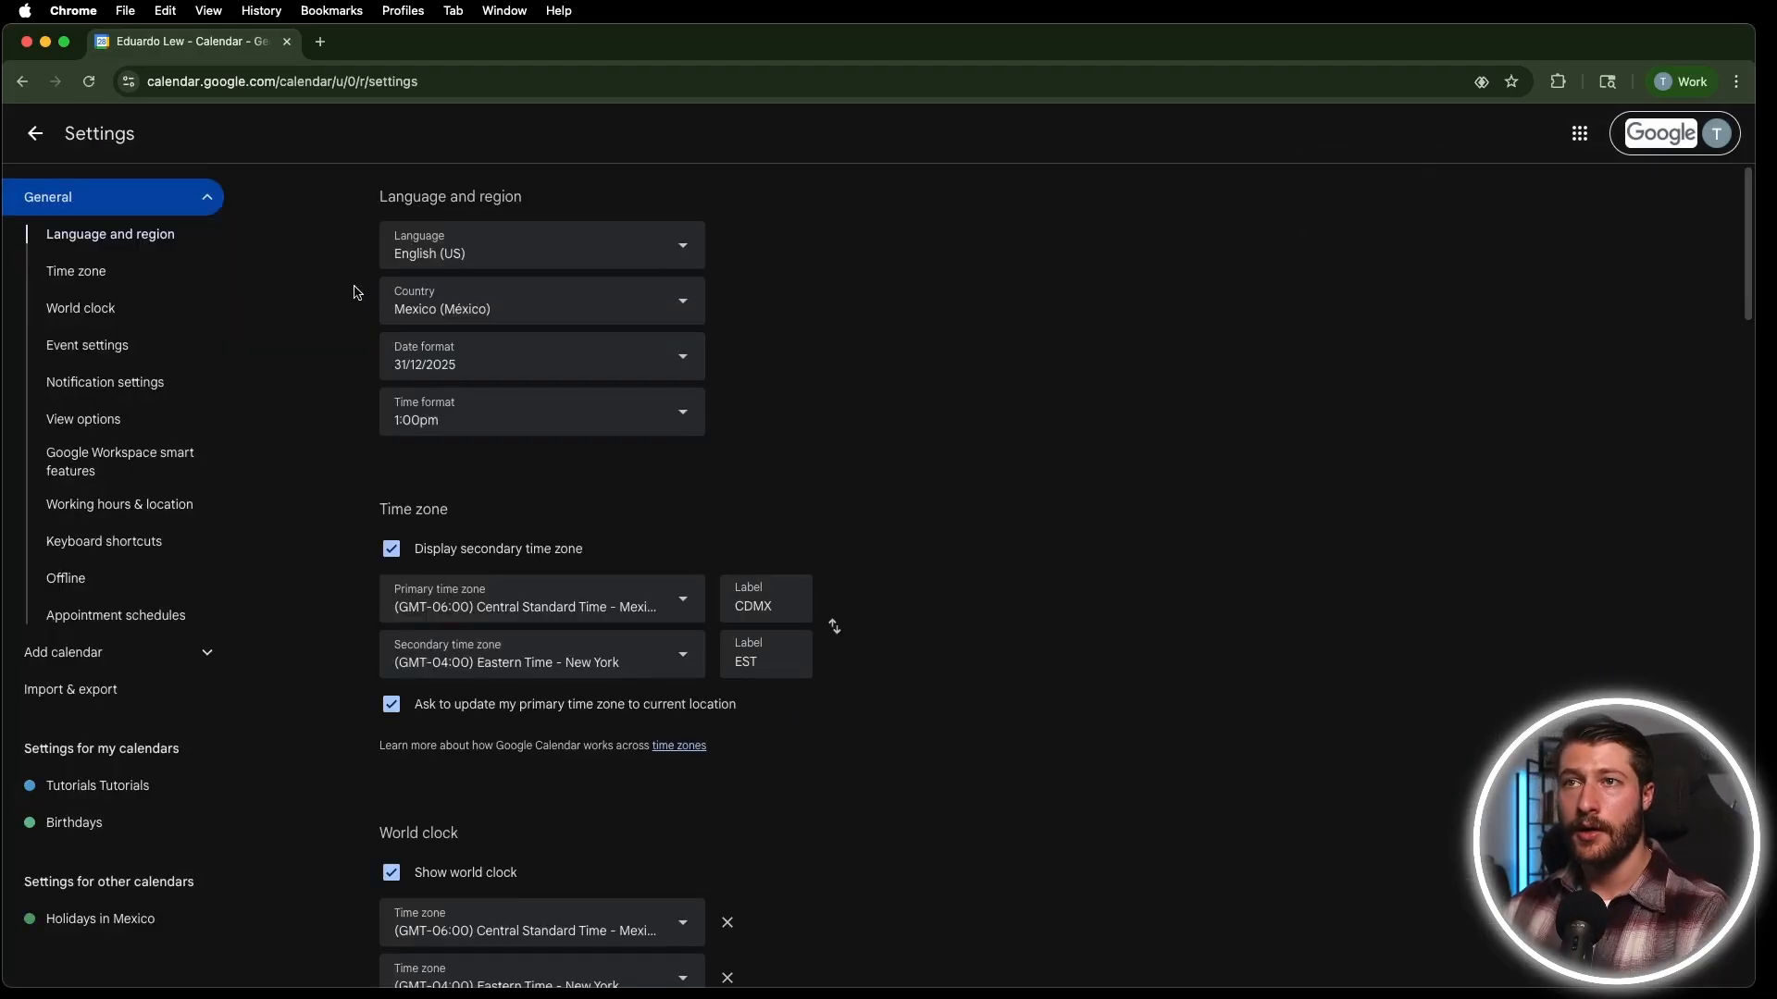
pyautogui.click(112, 784)
pyautogui.scroll(-1, 844, 844)
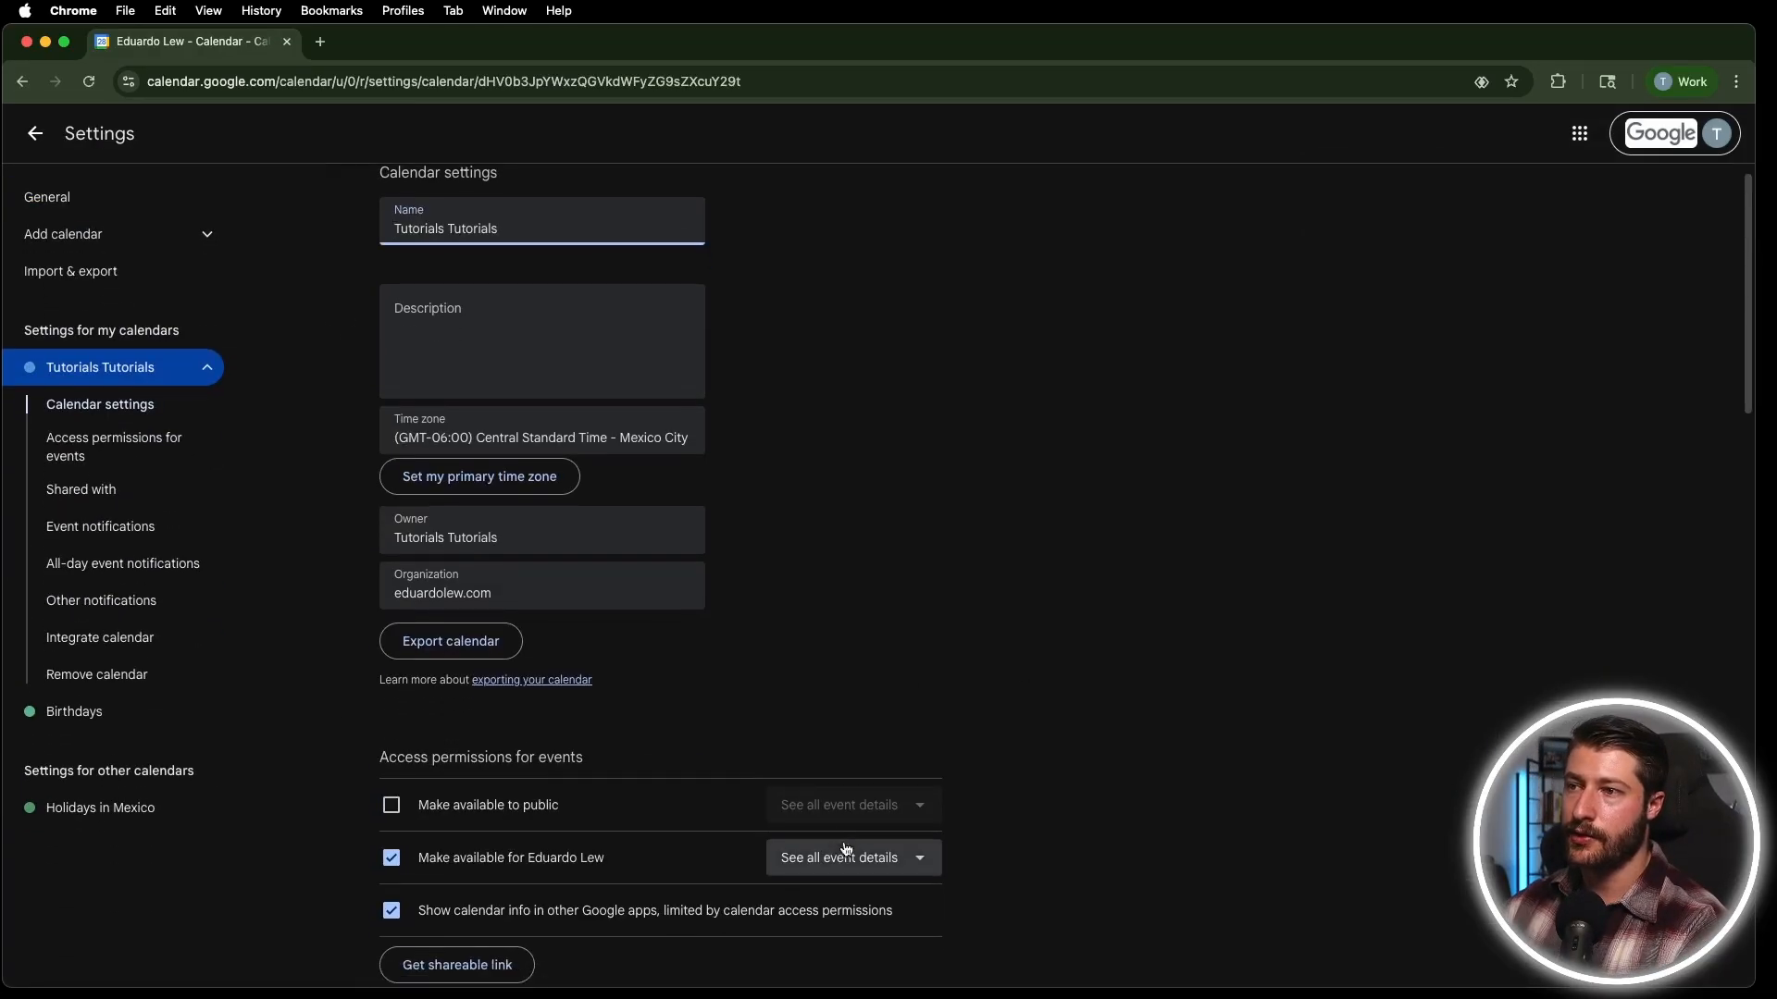
# Try See only free/busy (hide details) as the organization's access level and restore See all event details.
pyautogui.click(842, 855)
pyautogui.click(853, 712)
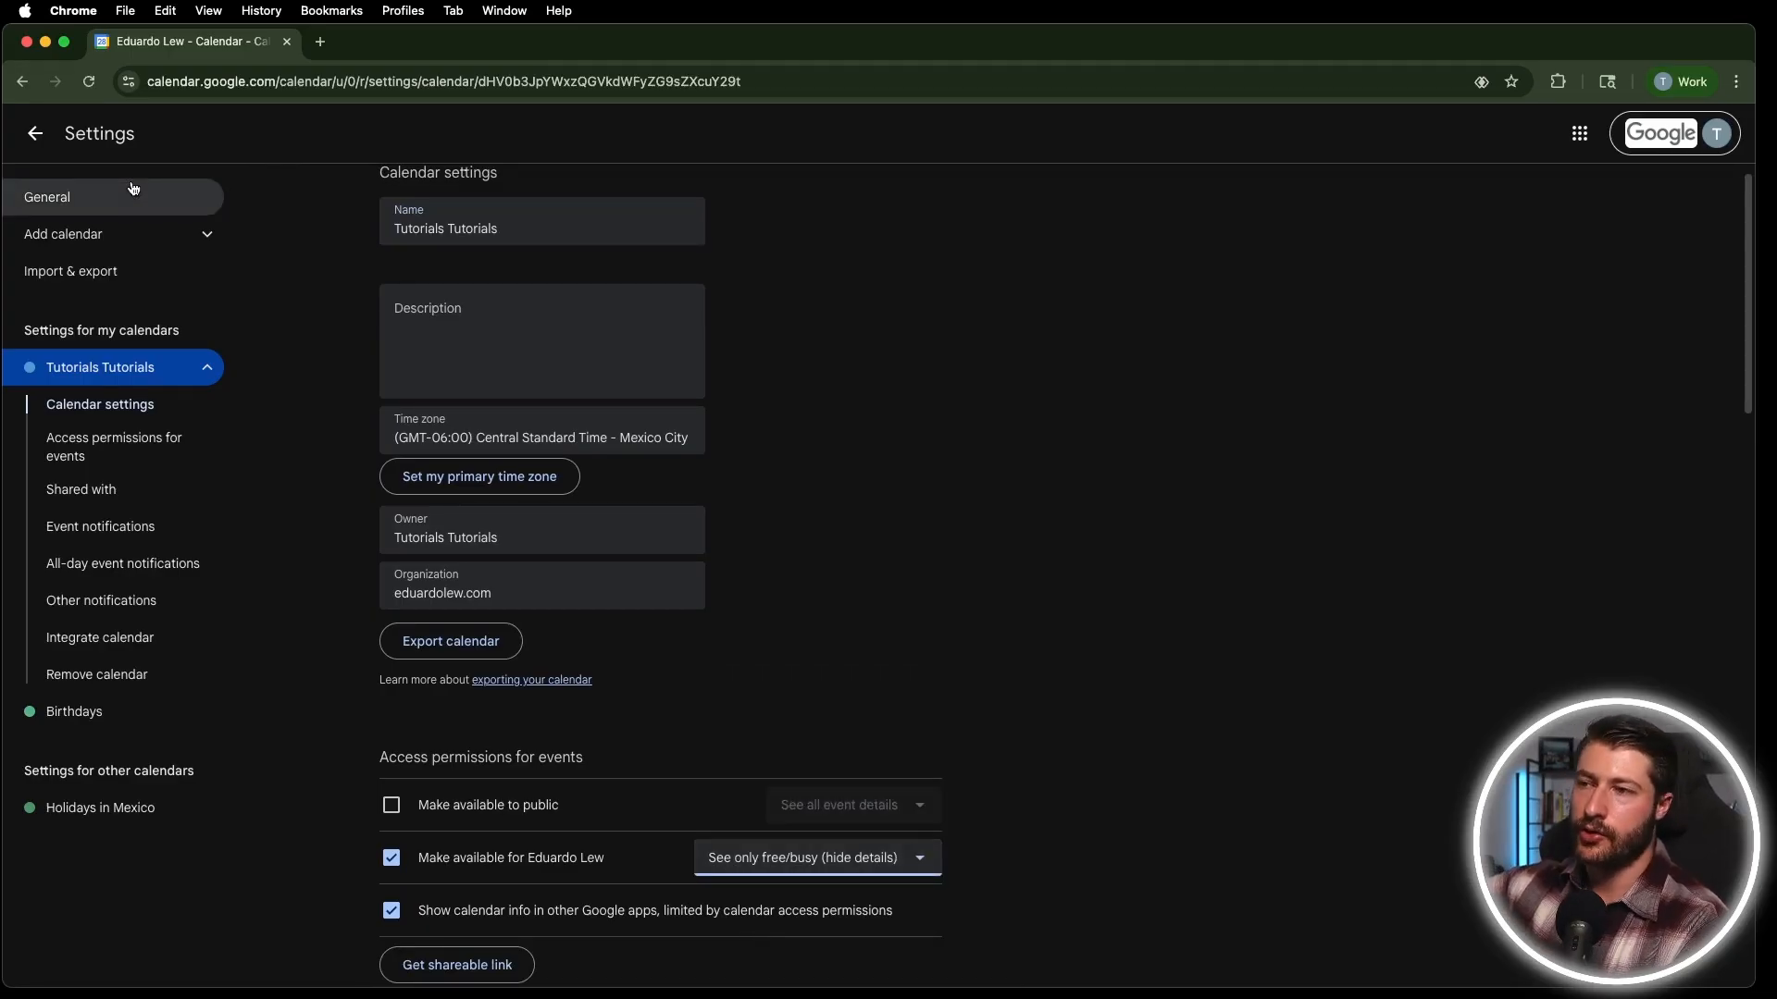
pyautogui.click(842, 858)
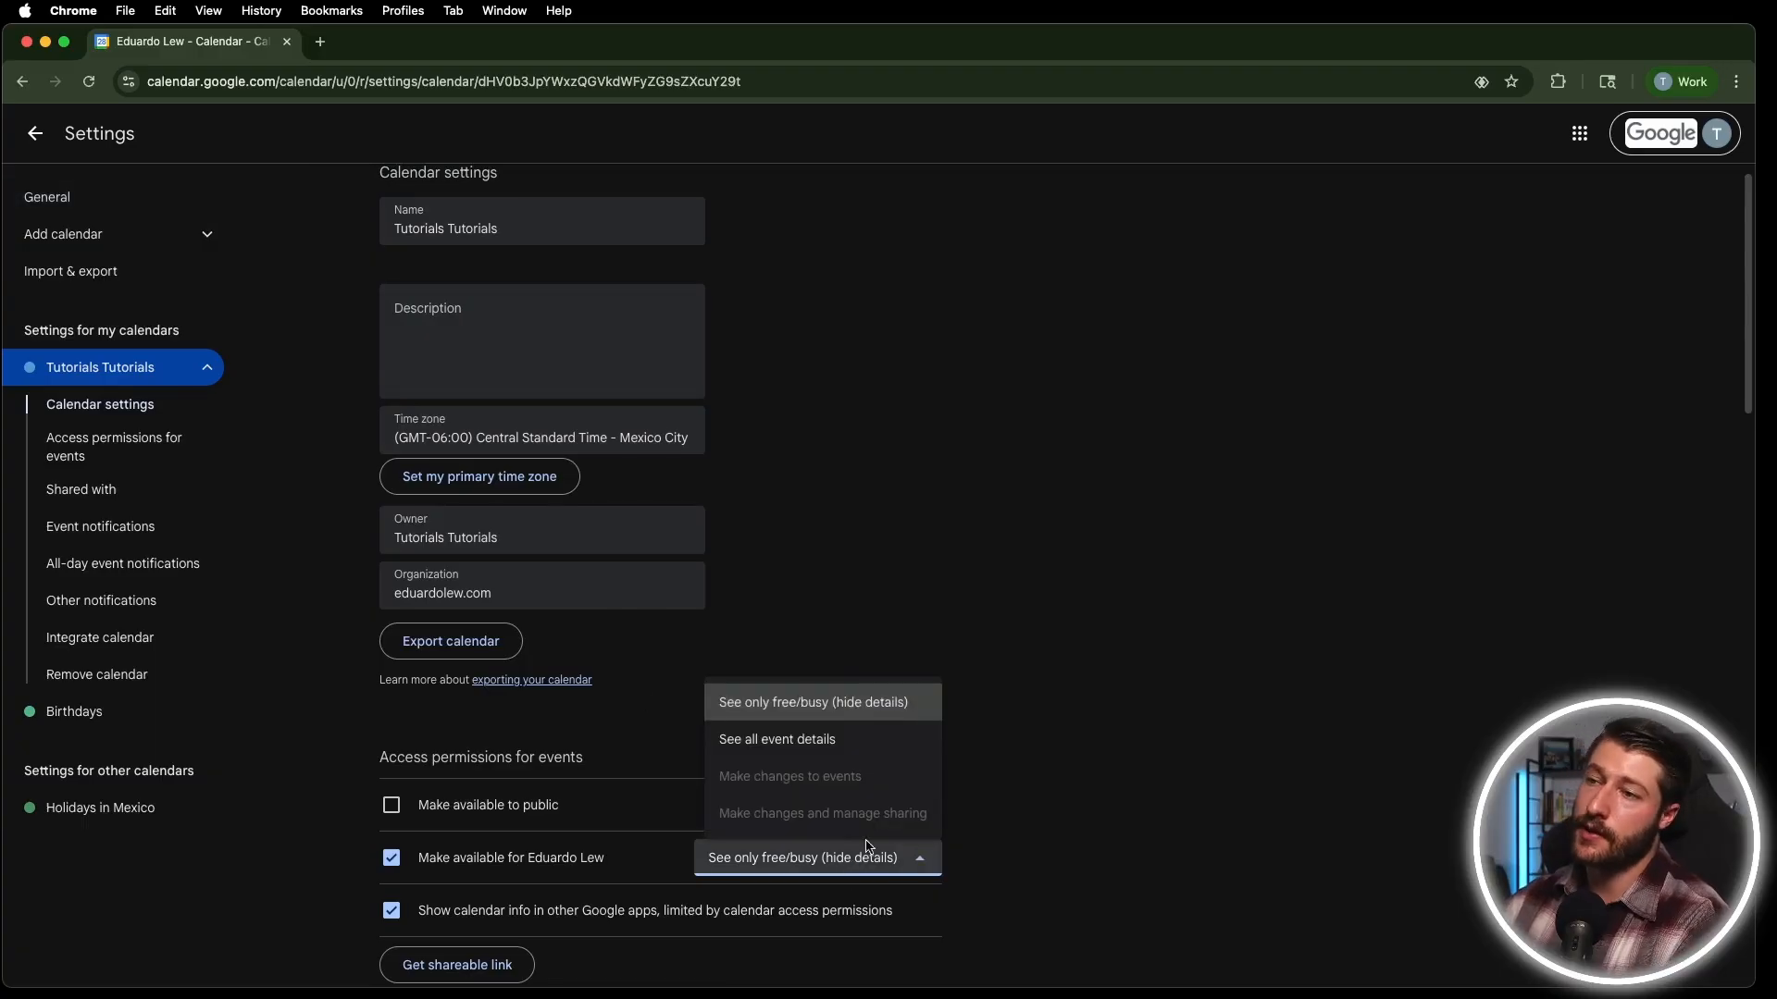
pyautogui.click(833, 738)
# Examine the main calendar's access permissions, shareable link, Shared with section, and event and all-day event notification settings.
pyautogui.scroll(-2, 894, 684)
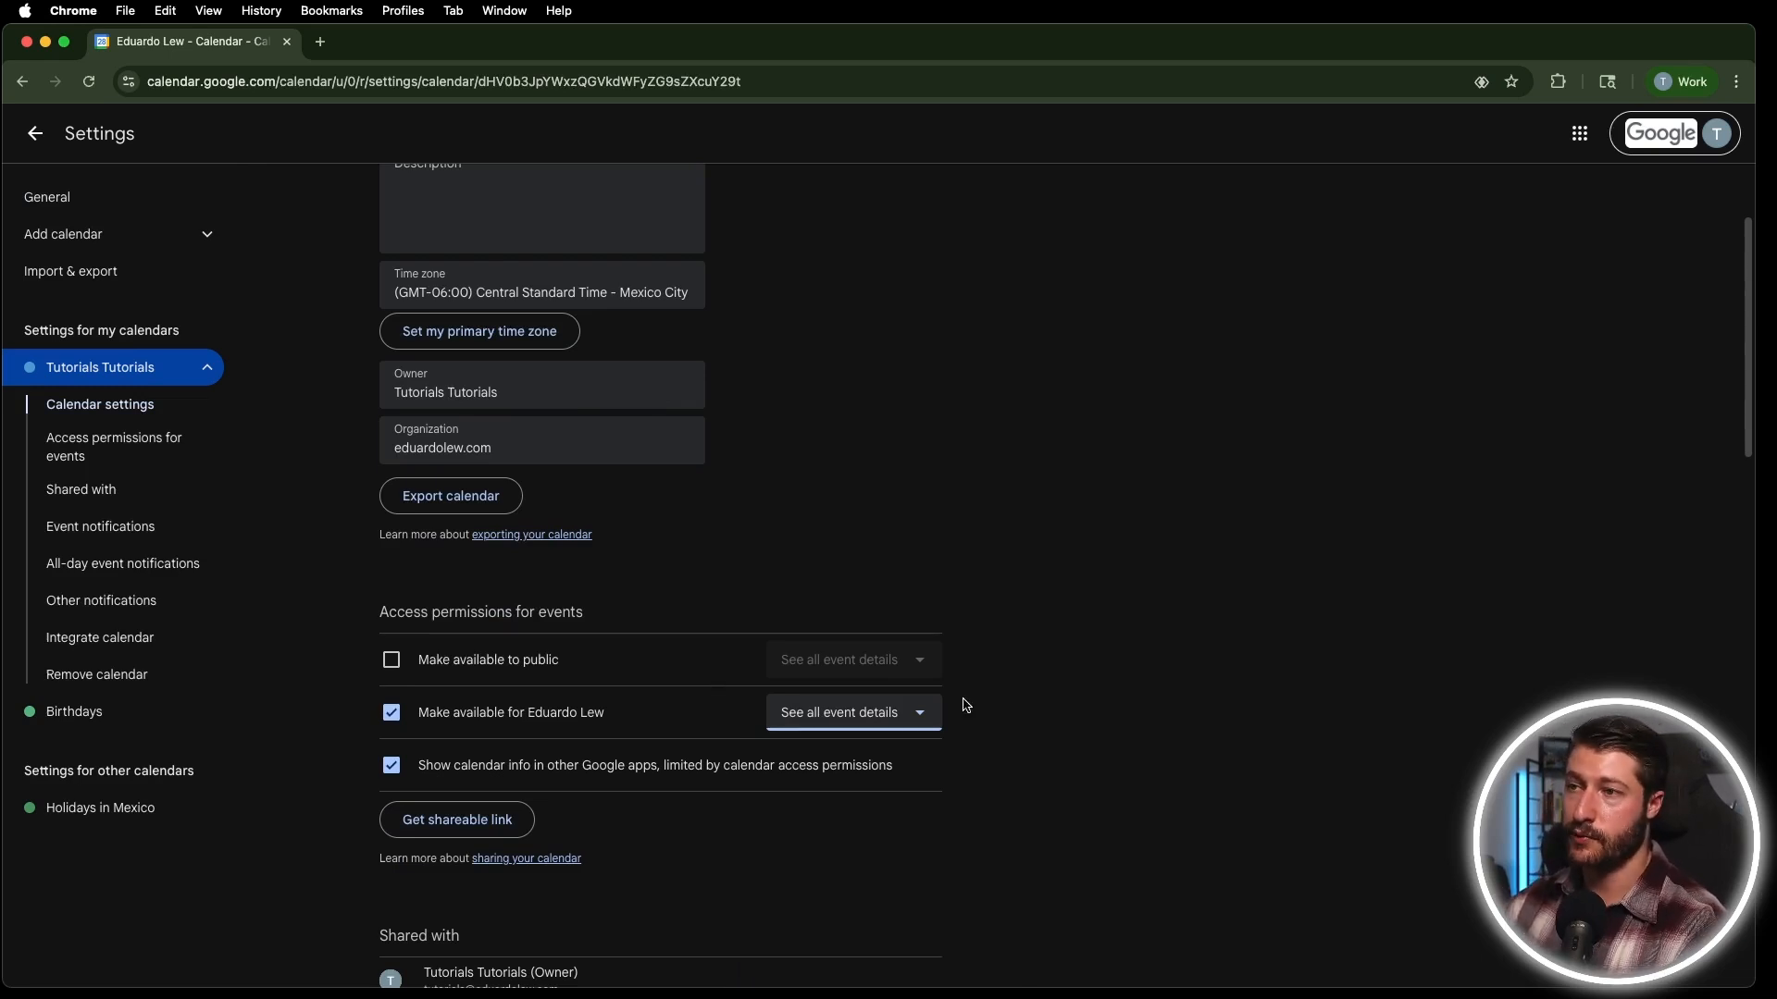
pyautogui.scroll(-1, 675, 825)
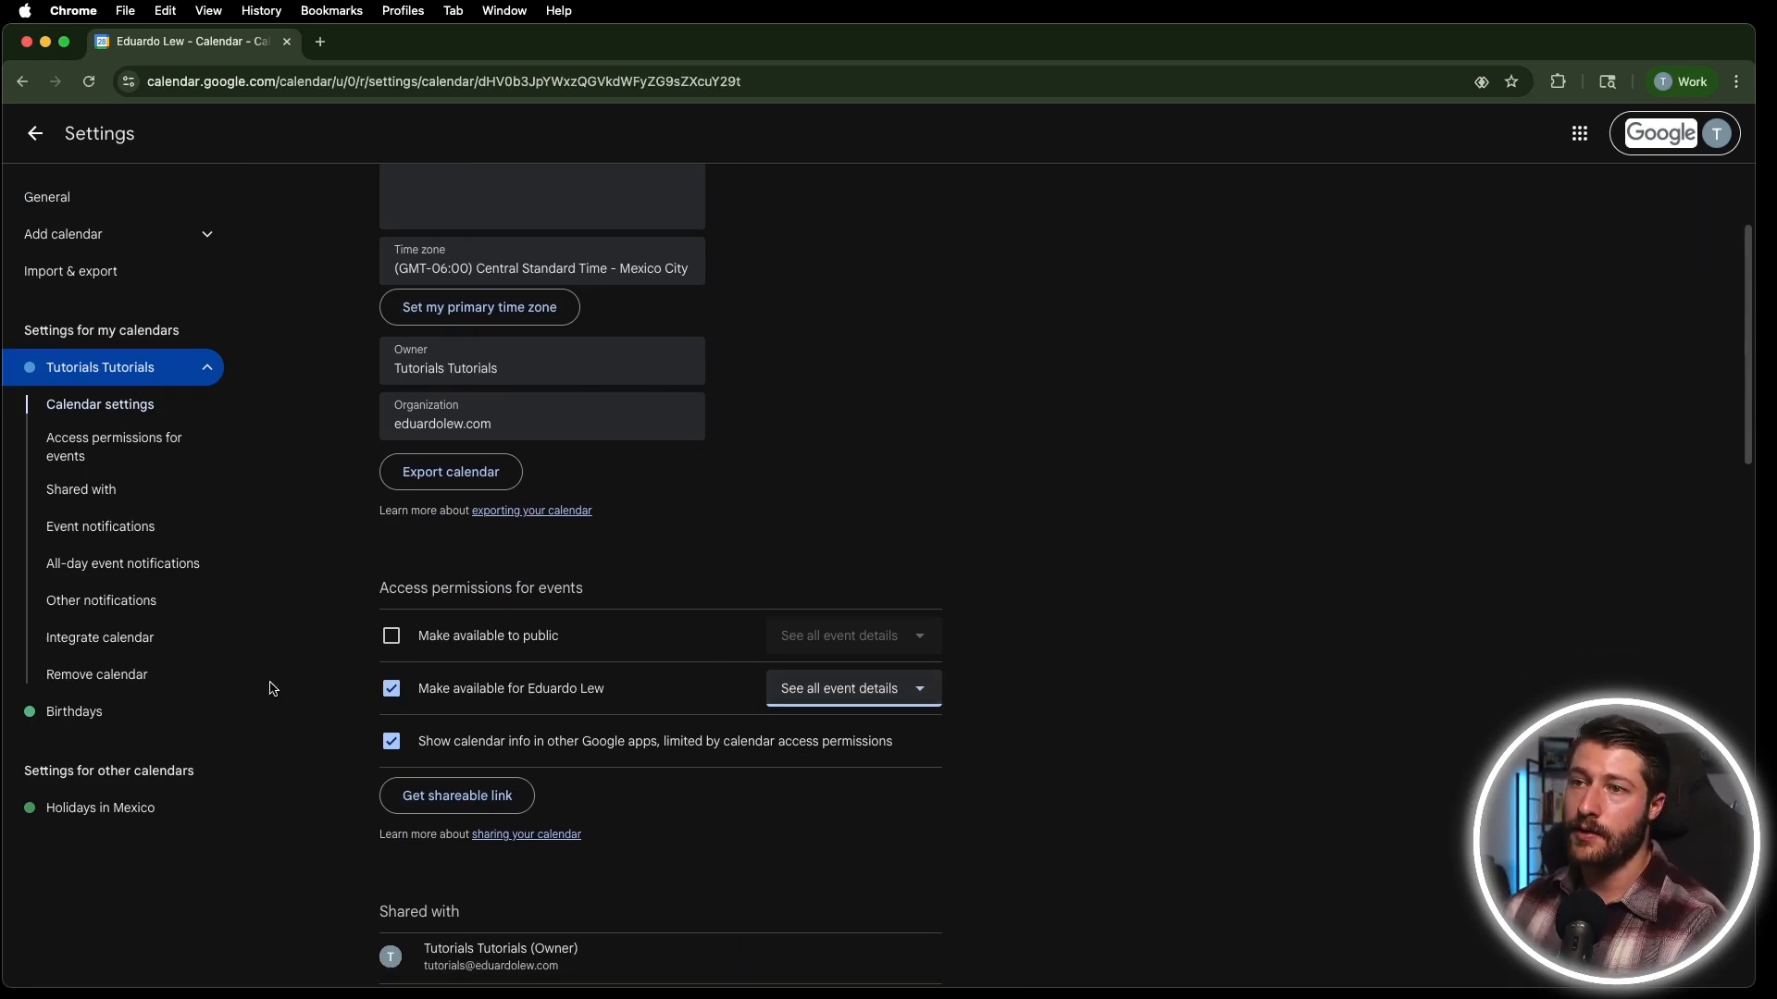
pyautogui.scroll(-1, 547, 753)
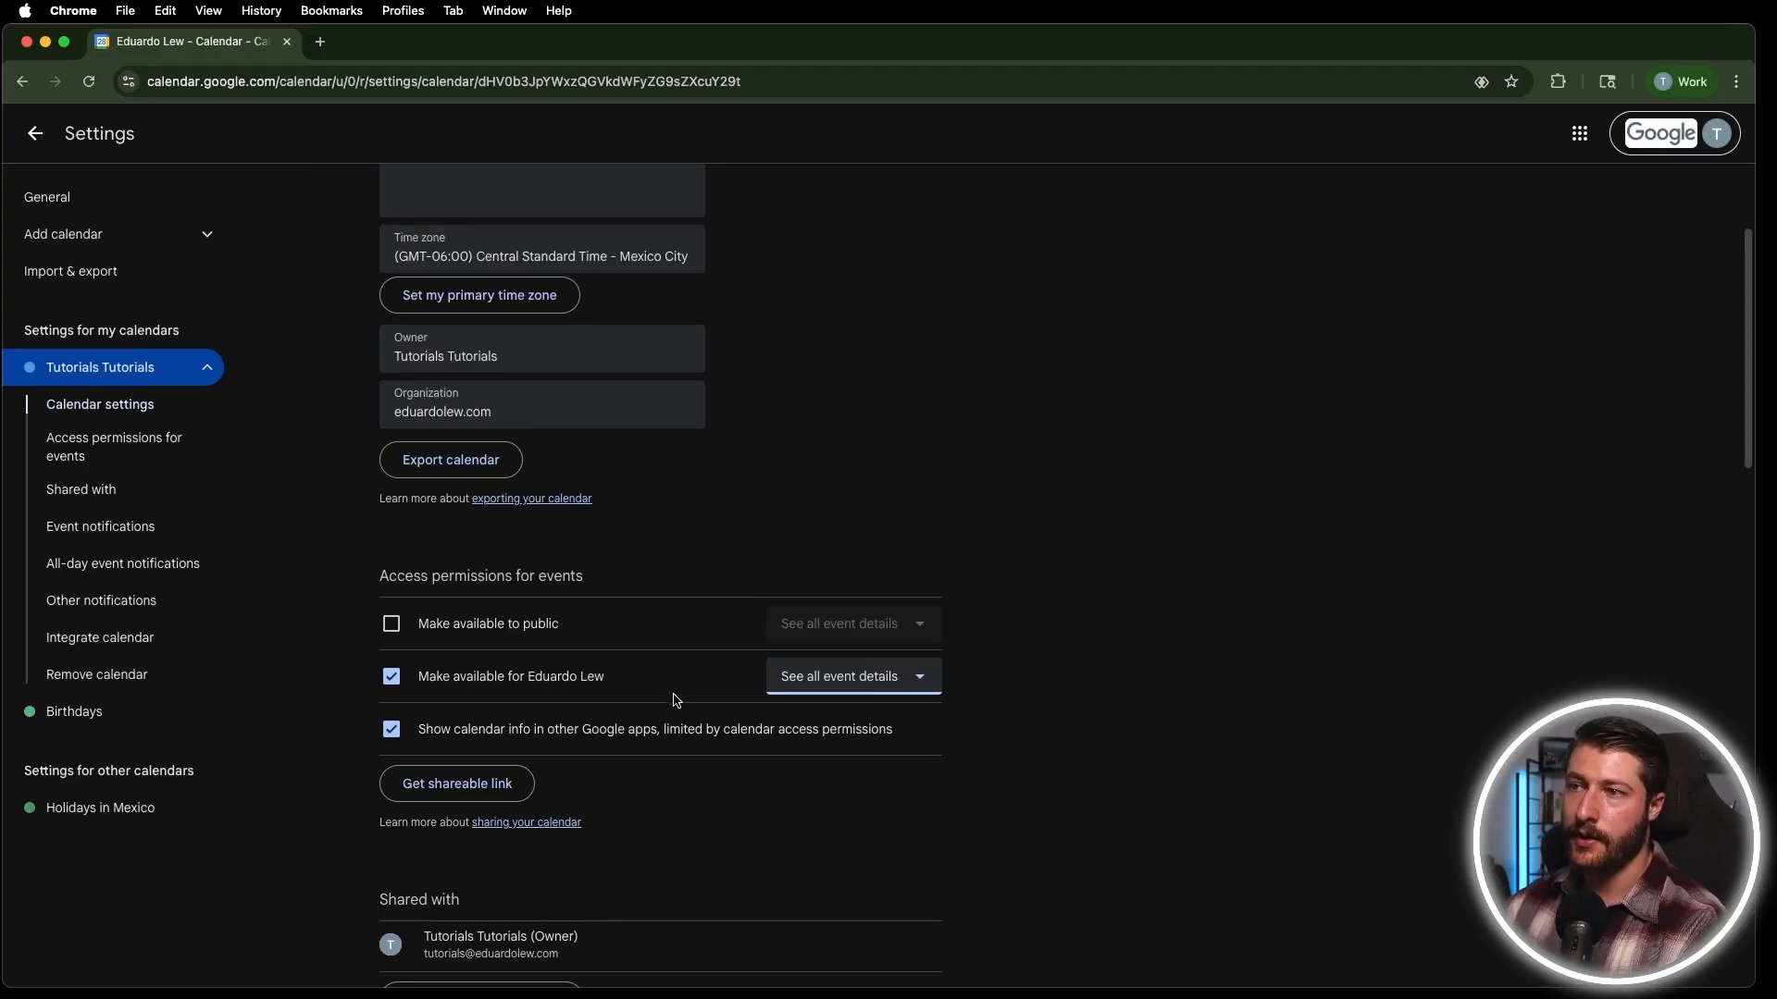
pyautogui.scroll(-3, 675, 701)
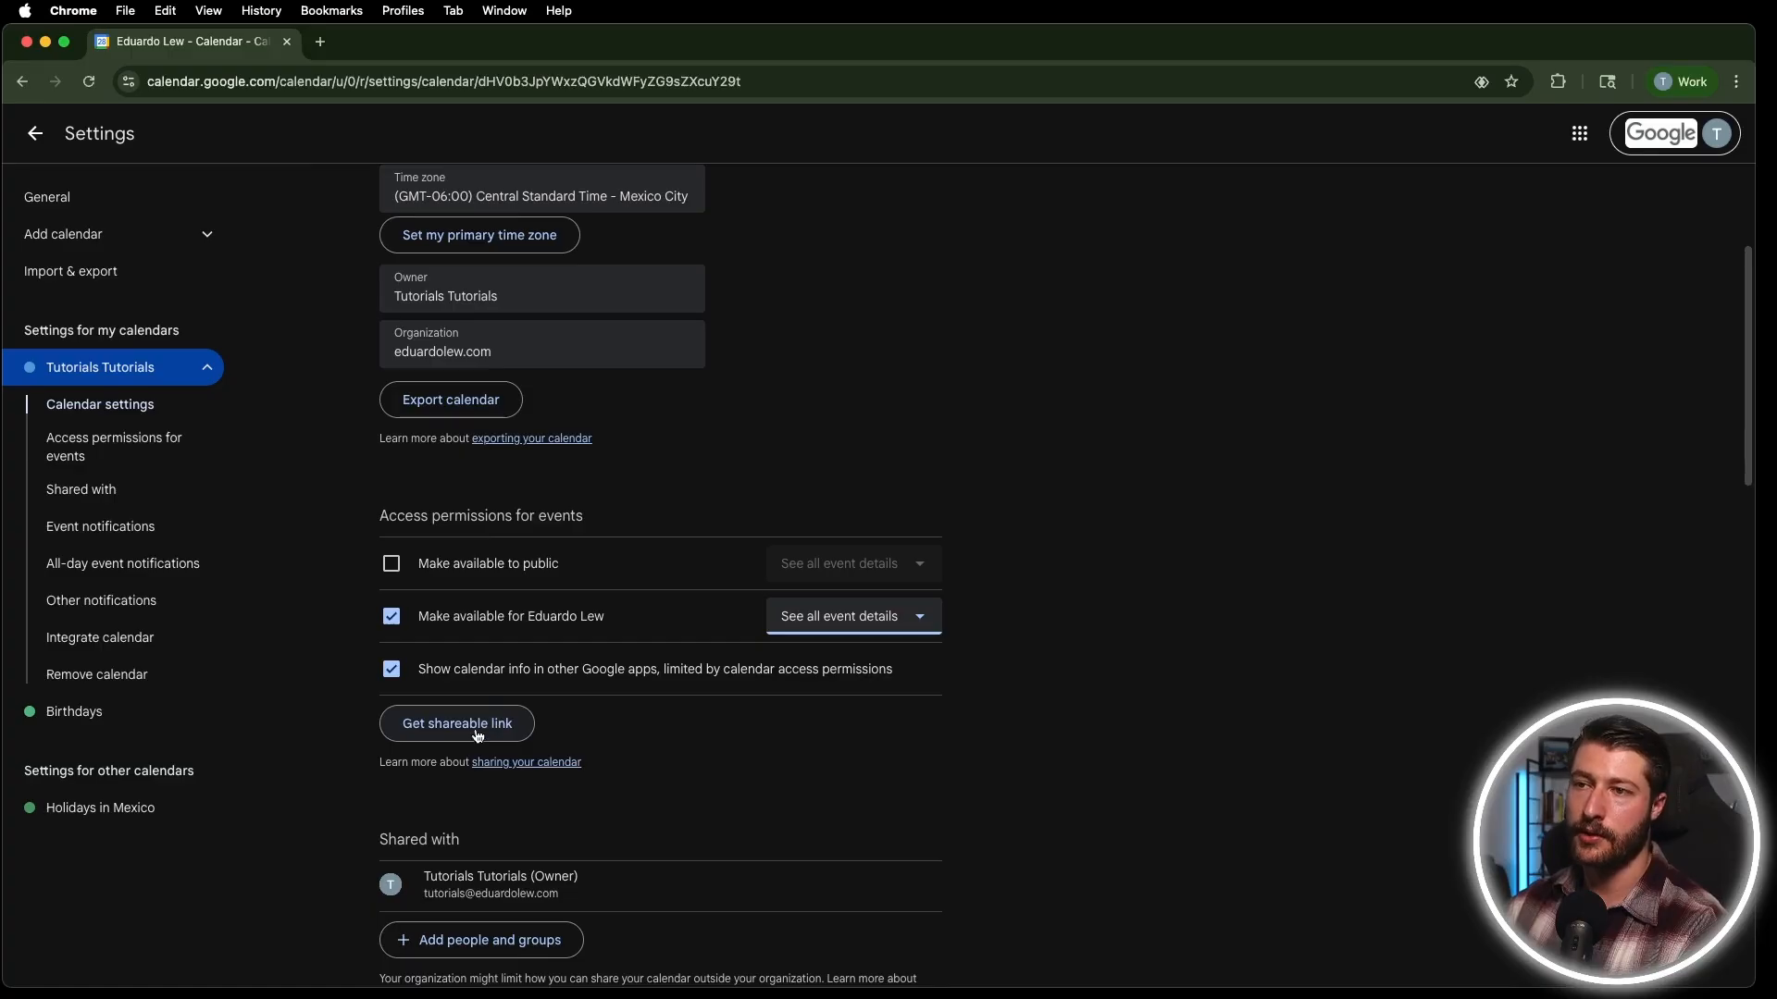
pyautogui.scroll(-5, 477, 736)
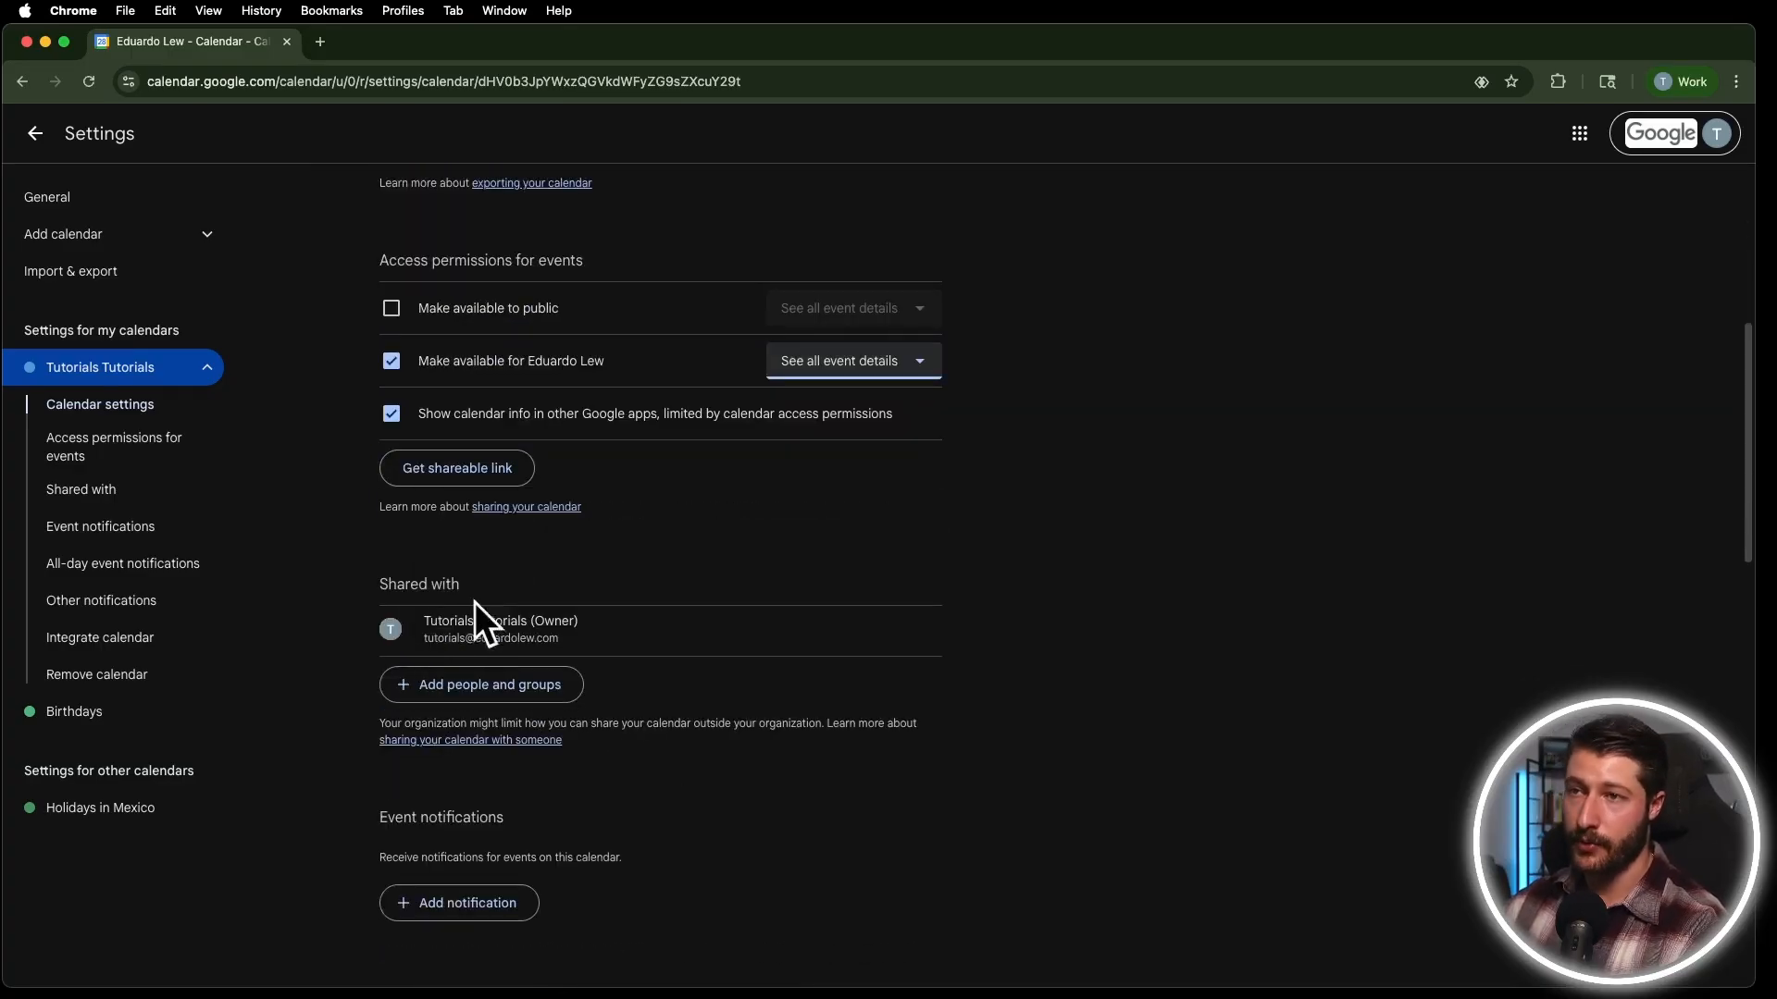
pyautogui.tripleClick(455, 578)
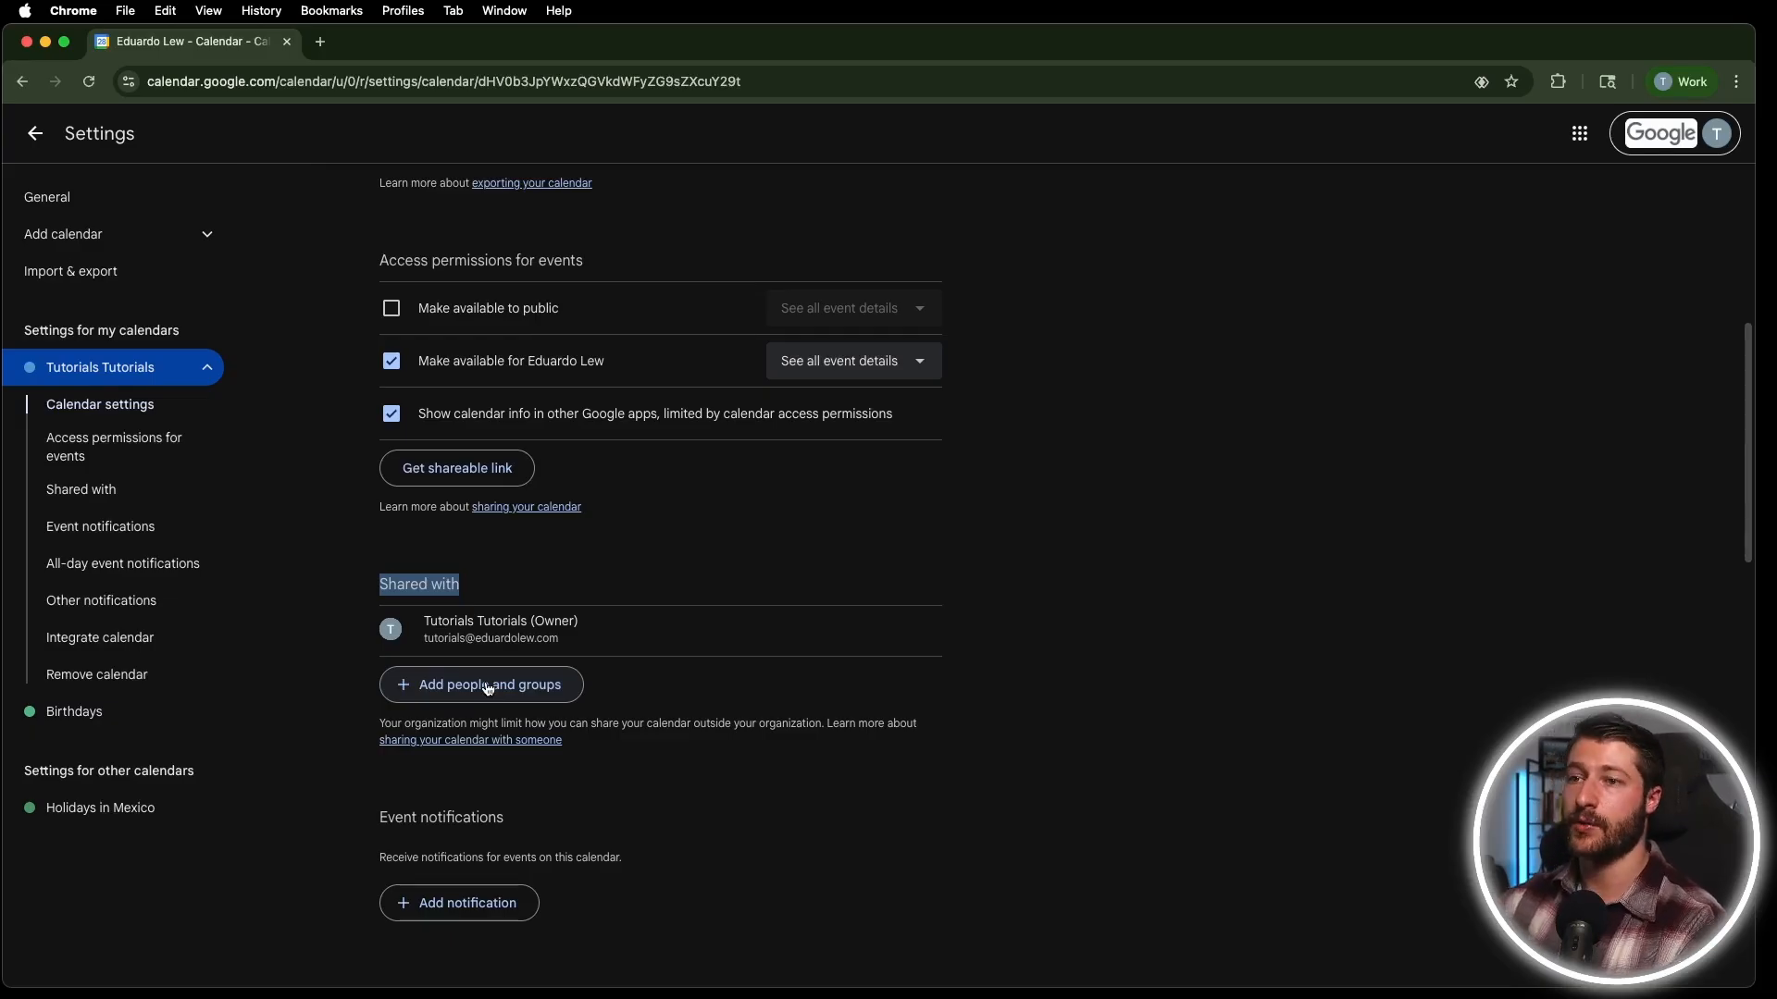
pyautogui.scroll(-2, 487, 689)
pyautogui.moveTo(404, 731)
pyautogui.mouseDown()
pyautogui.moveTo(538, 733)
pyautogui.moveTo(389, 735)
pyautogui.mouseUp()
pyautogui.scroll(-2, 539, 737)
pyautogui.scroll(-2, 540, 737)
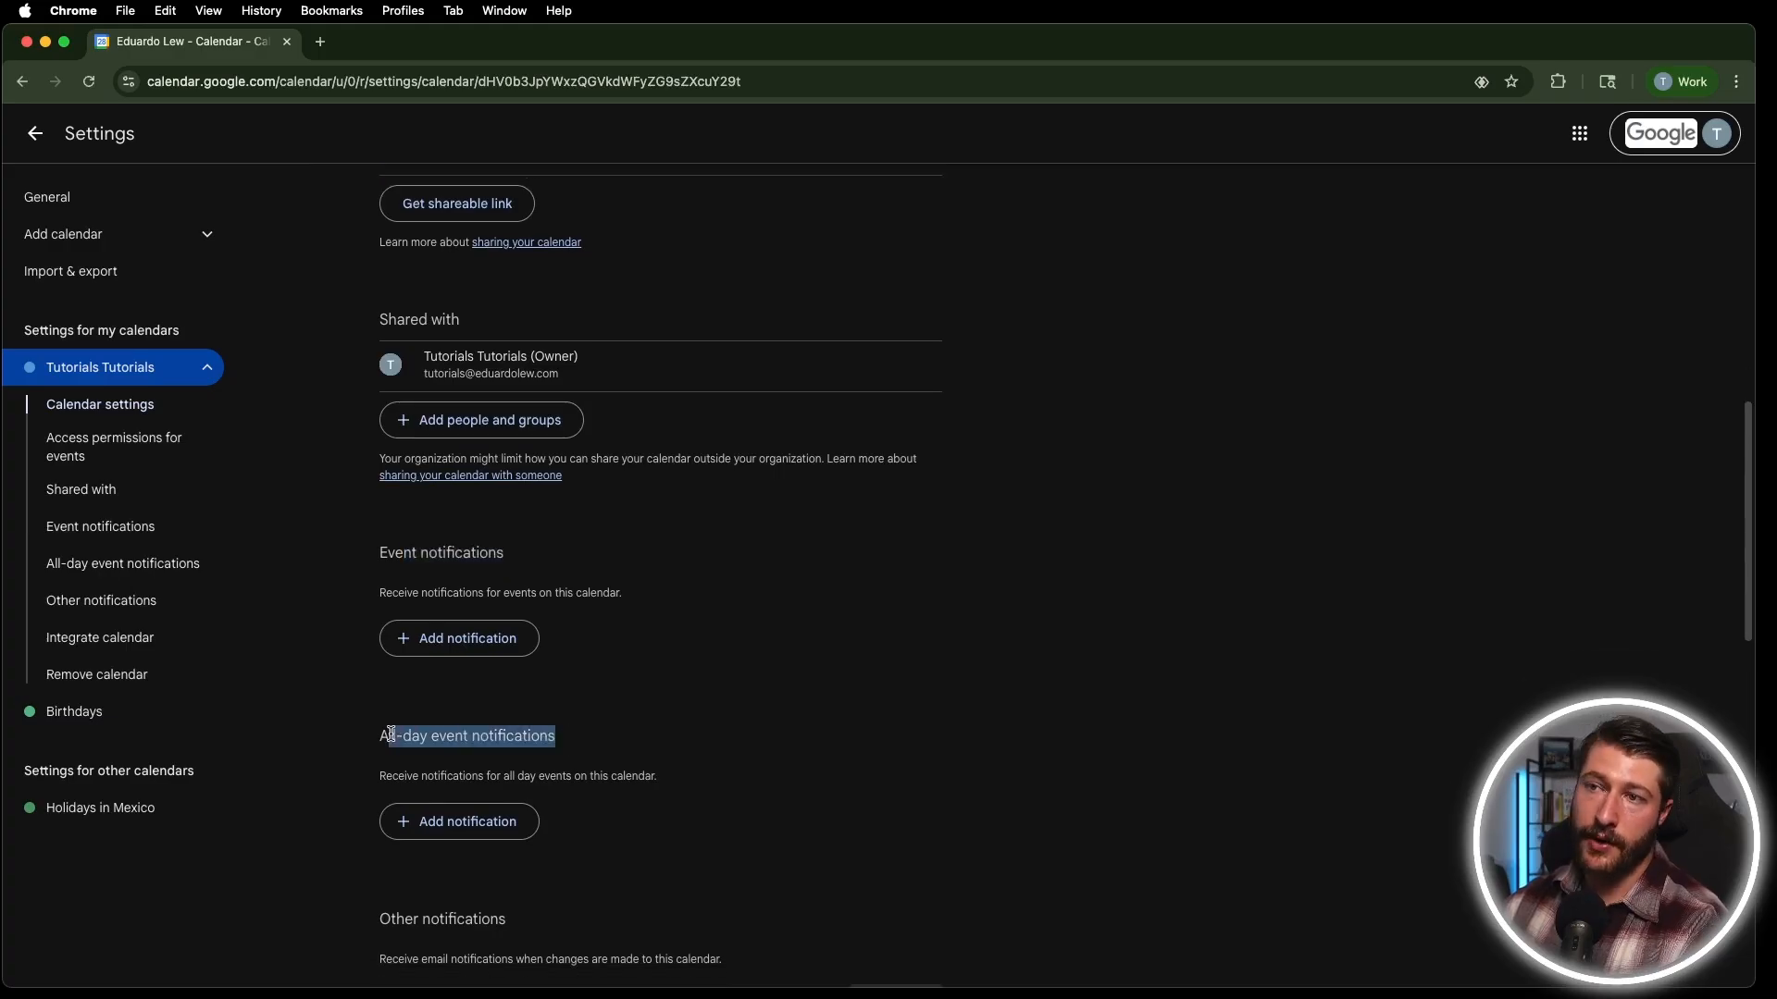
# Return to the week view and save an all-day event titled Test on Thursday, August 28.
pyautogui.click(35, 133)
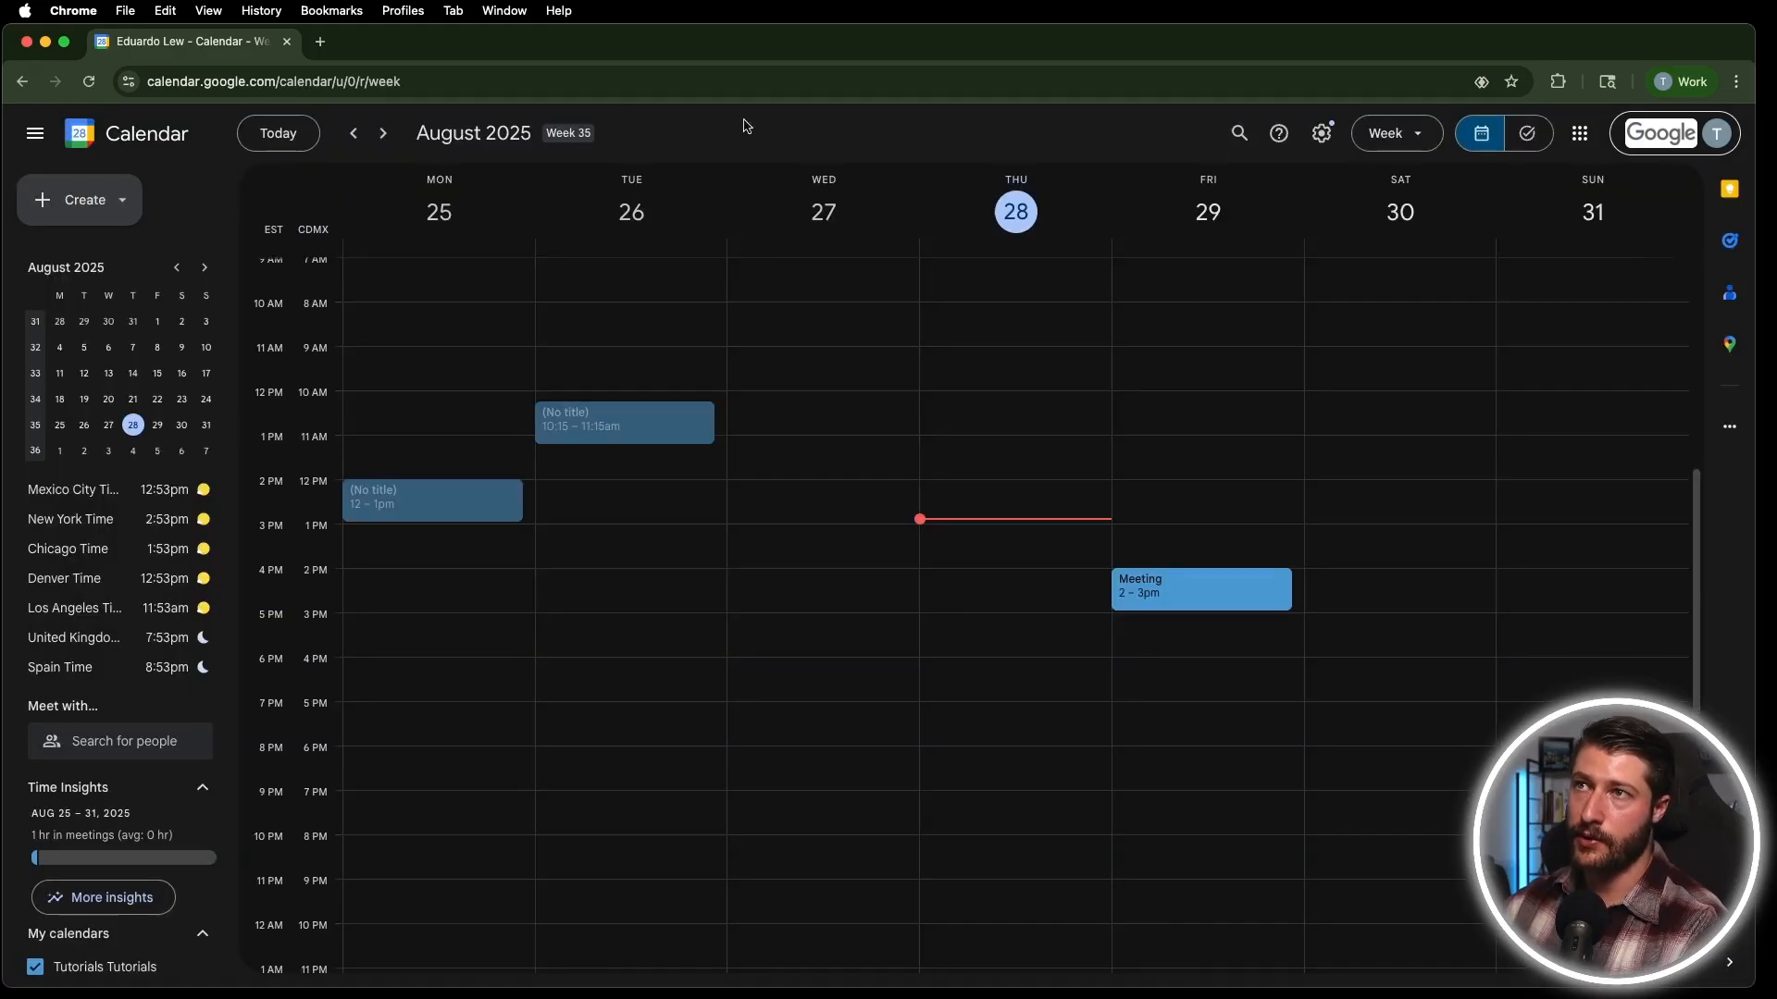
pyautogui.click(1080, 240)
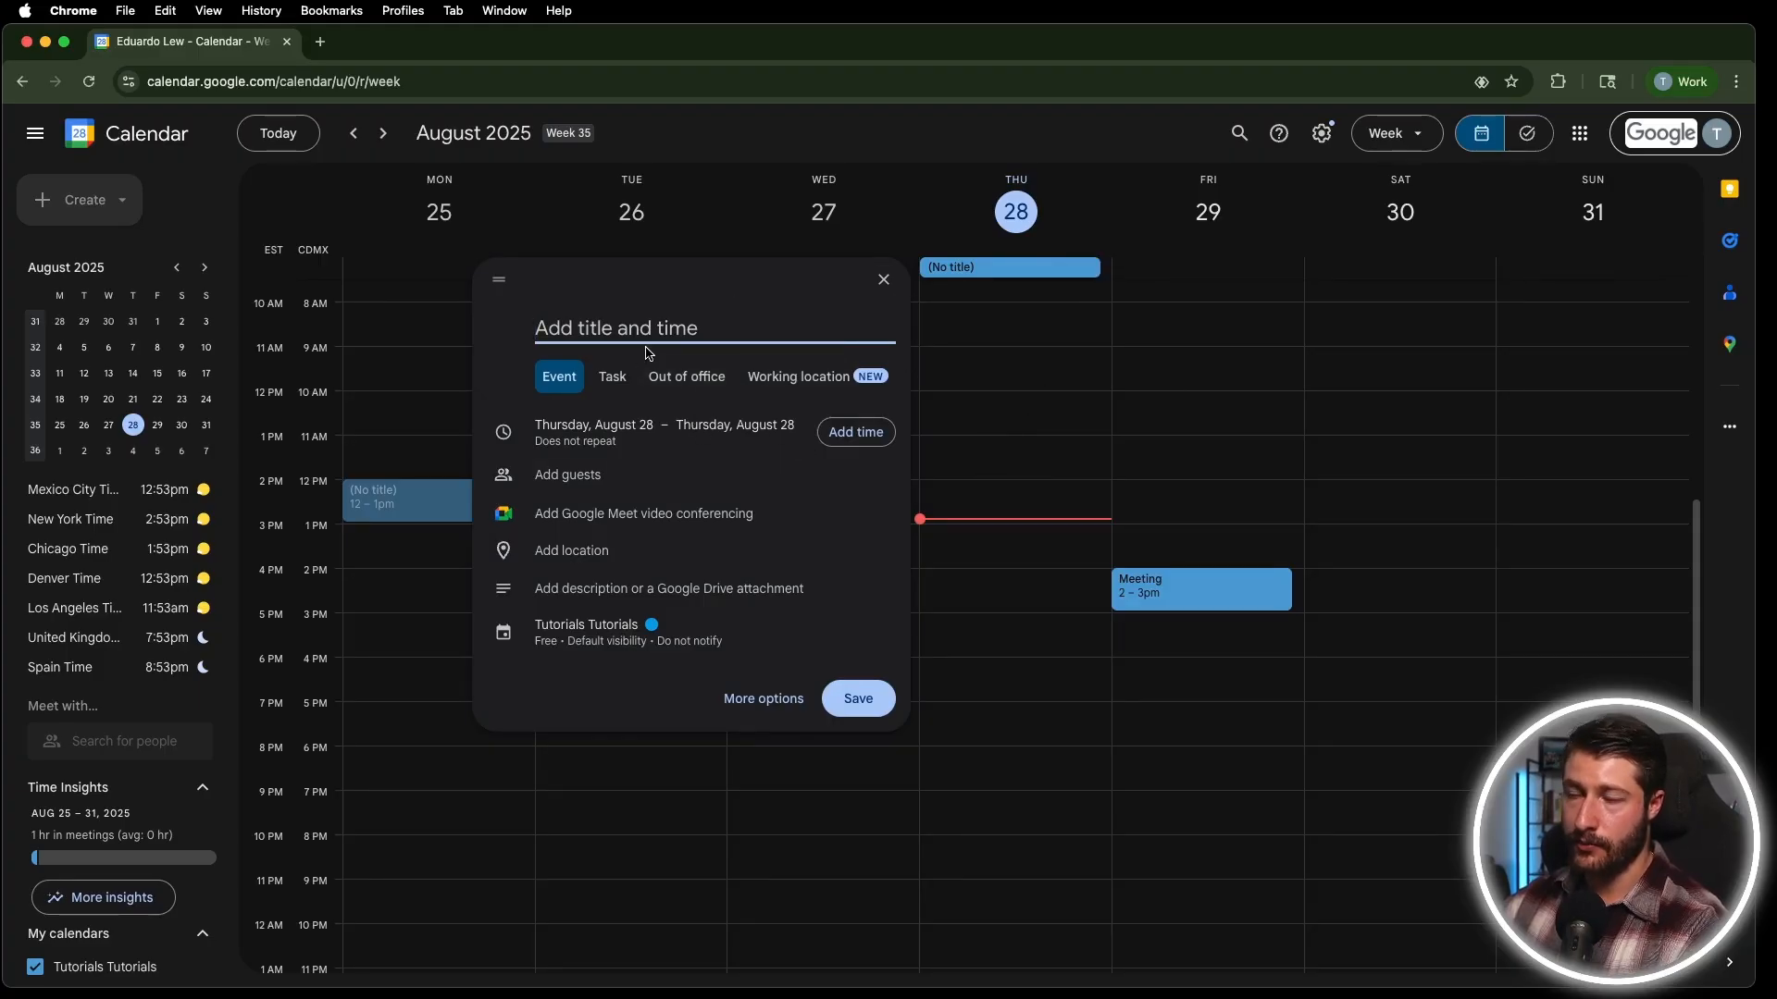
pyautogui.press('Return')
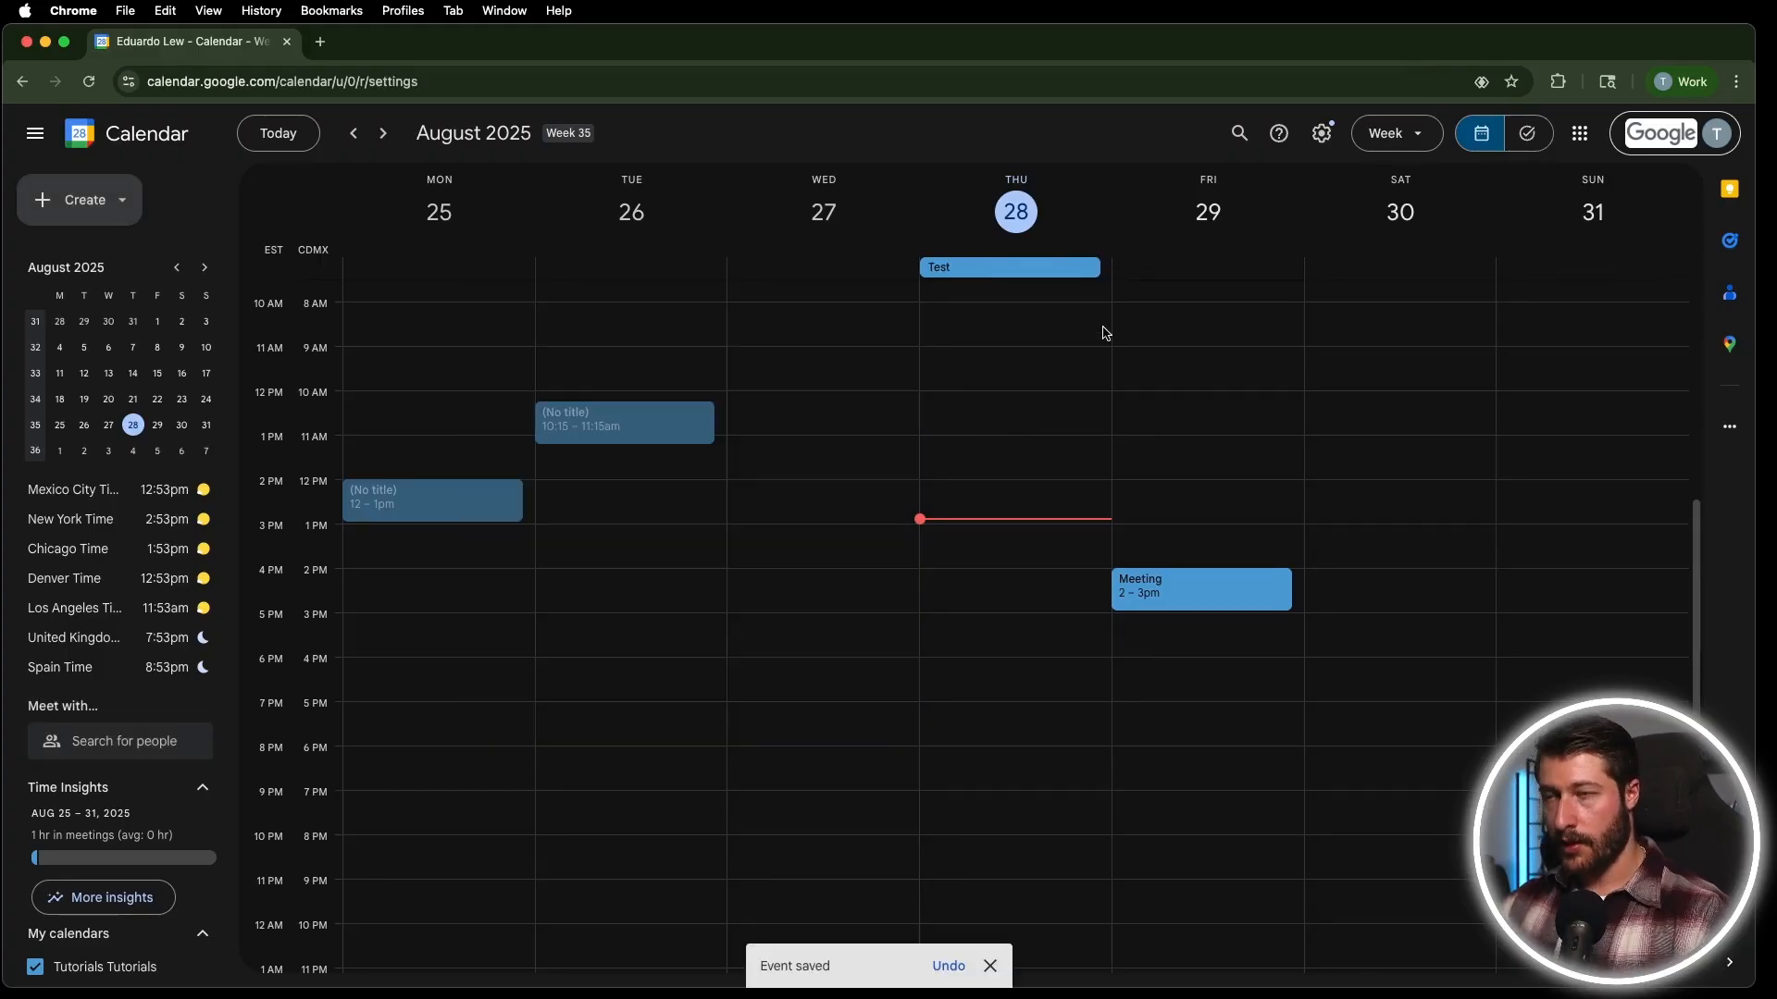
# Reopen the main calendar's settings, look over its other notifications, and view the choices for new-event notifications.
pyautogui.press('s')
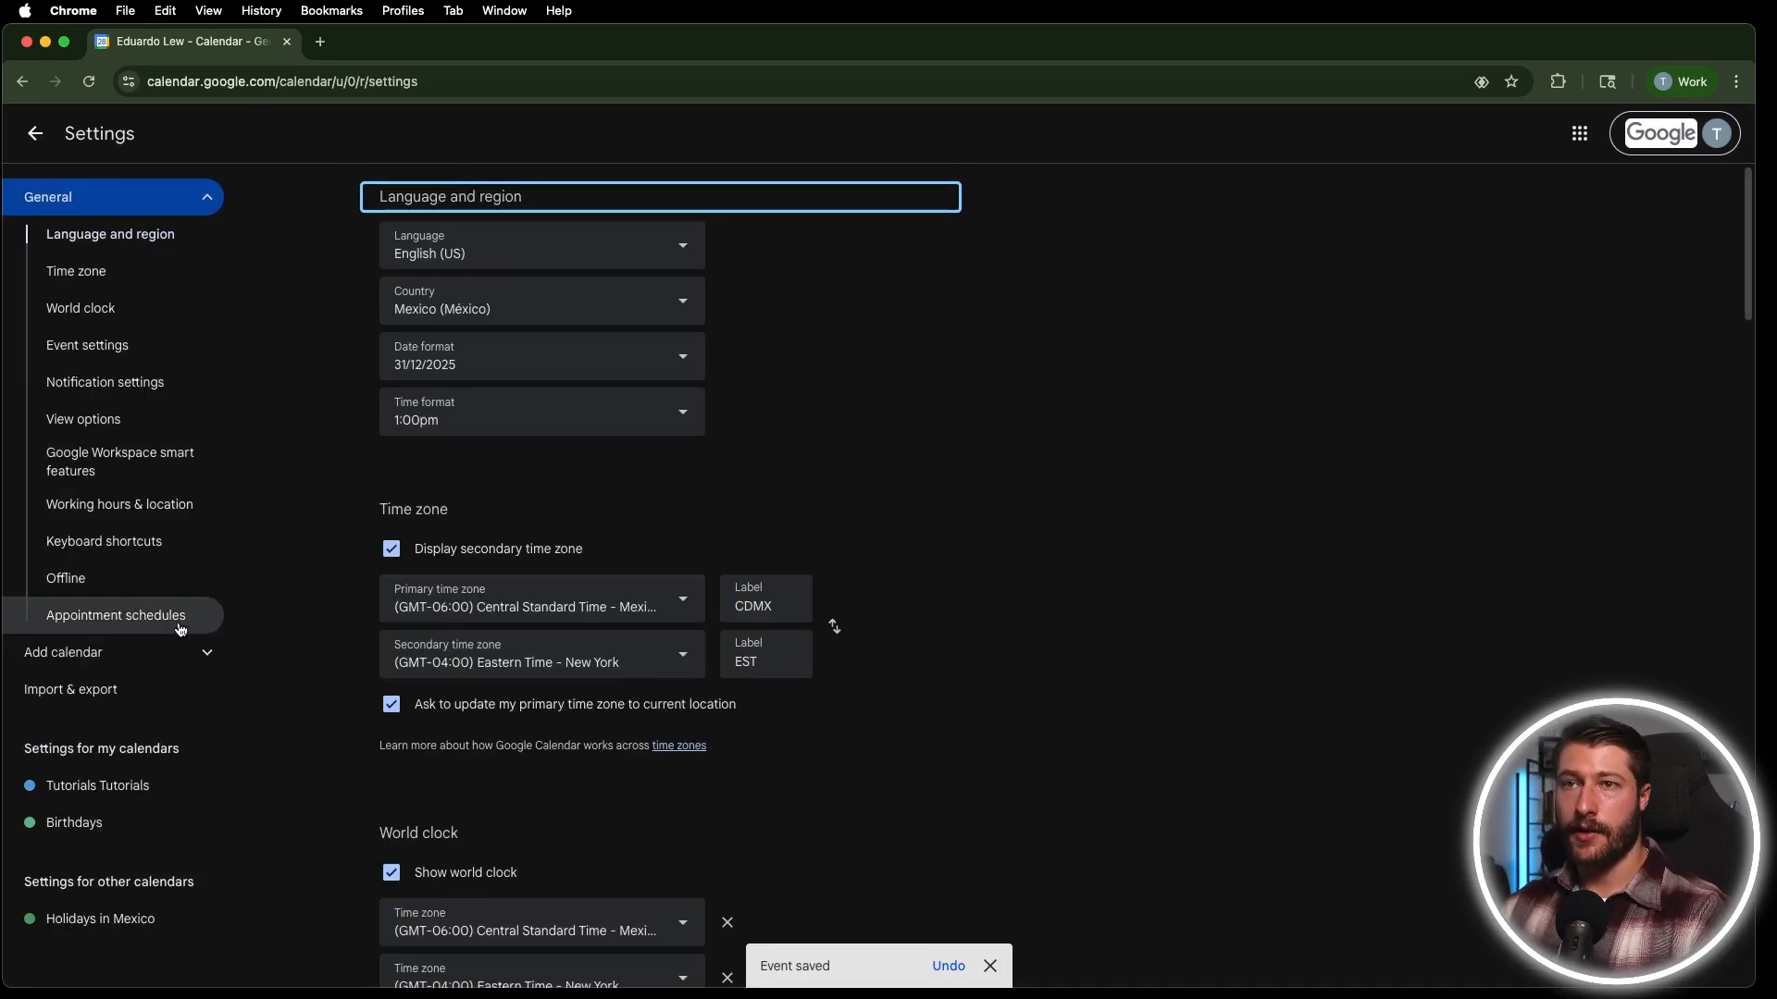
pyautogui.click(131, 786)
pyautogui.scroll(-15, 587, 532)
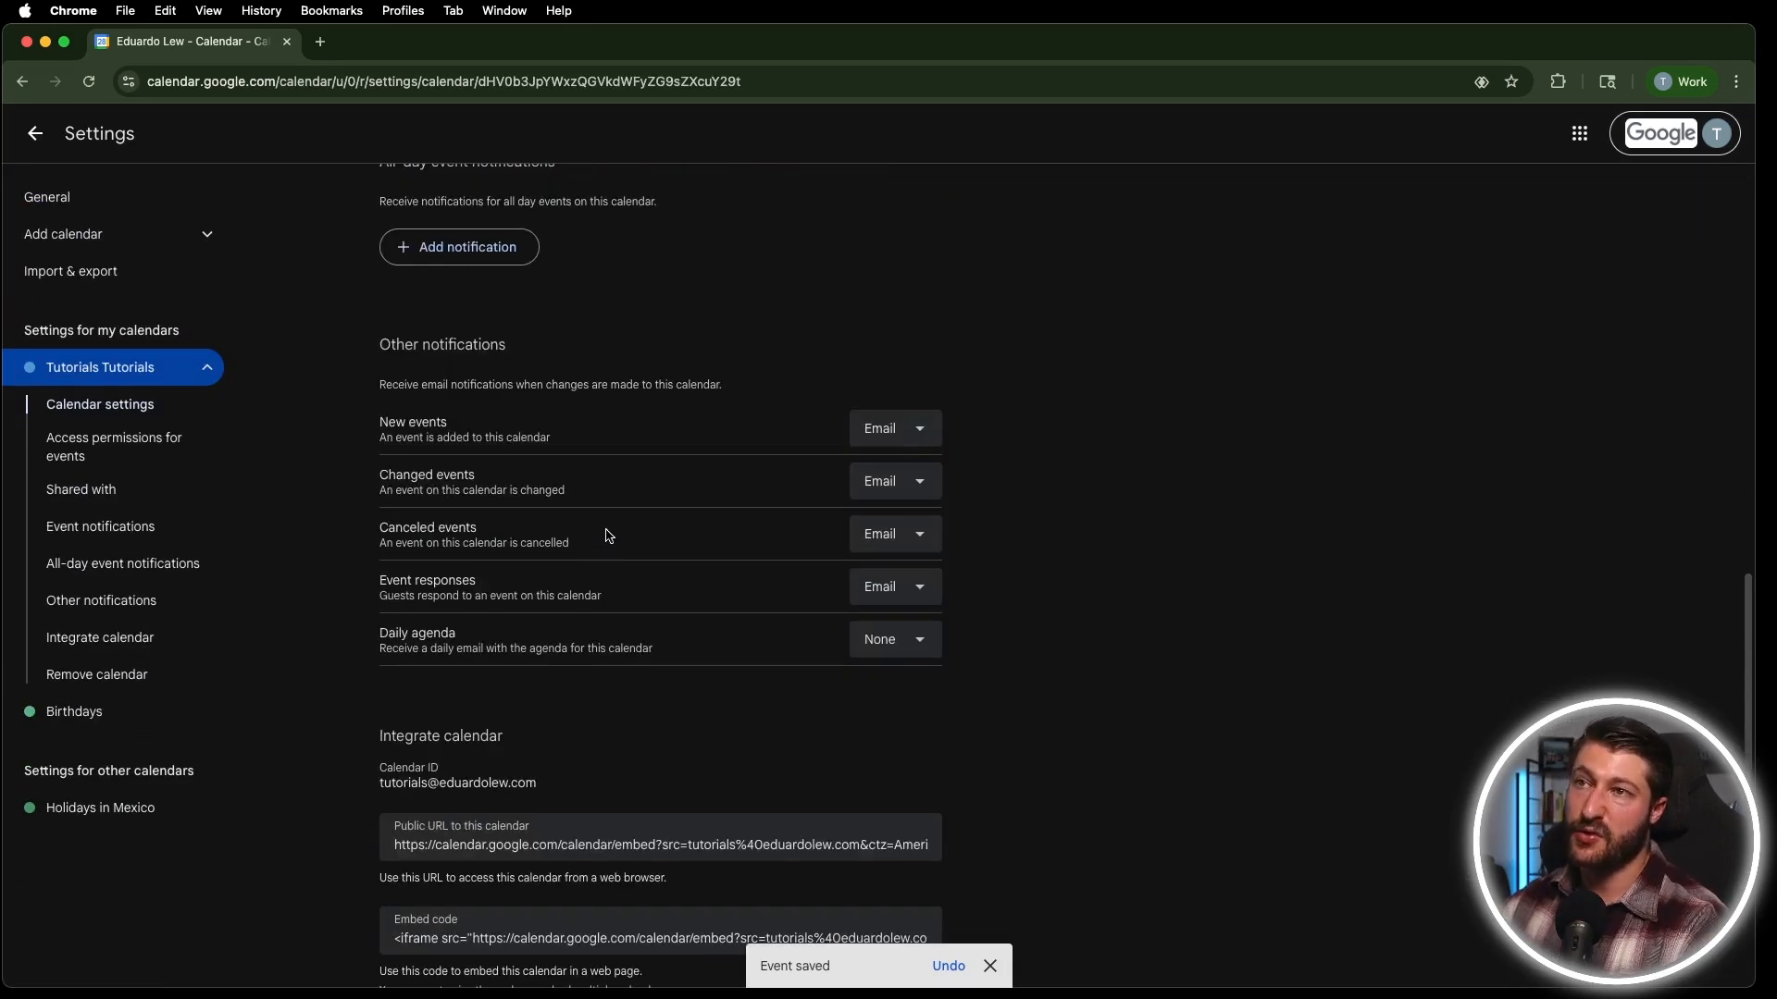
pyautogui.scroll(5, 608, 537)
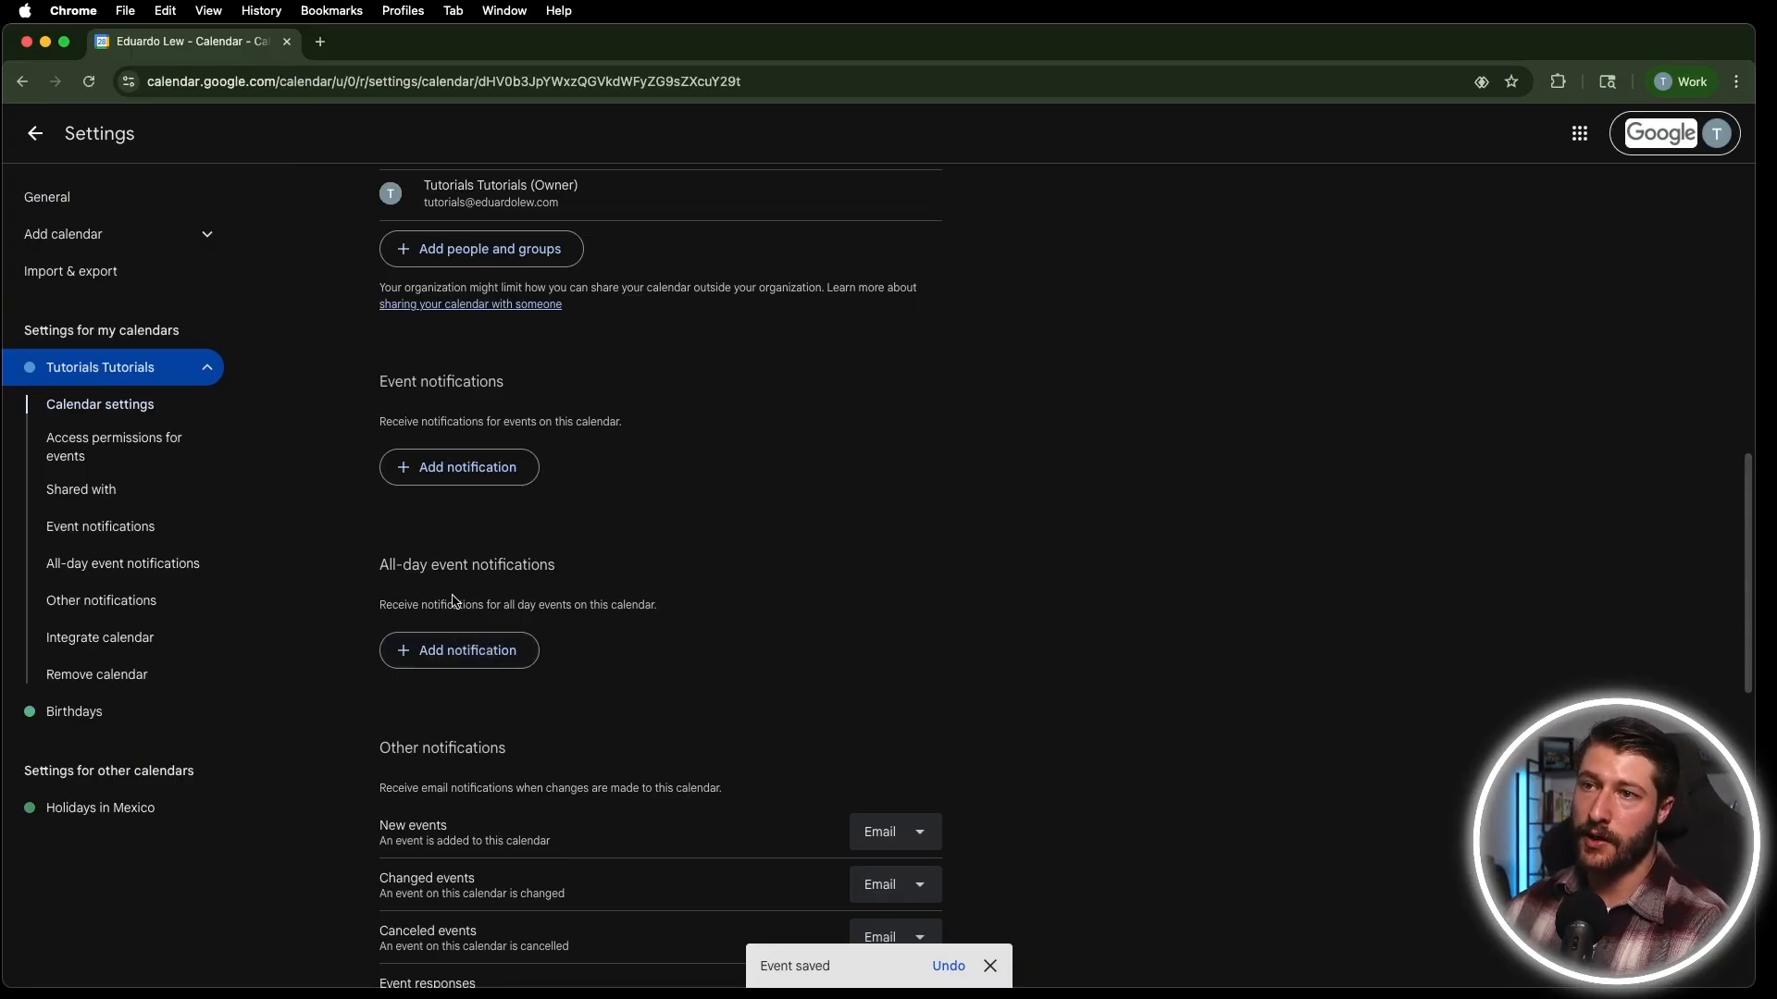
pyautogui.scroll(-3, 509, 639)
pyautogui.moveTo(384, 514); pyautogui.dragTo(678, 541)
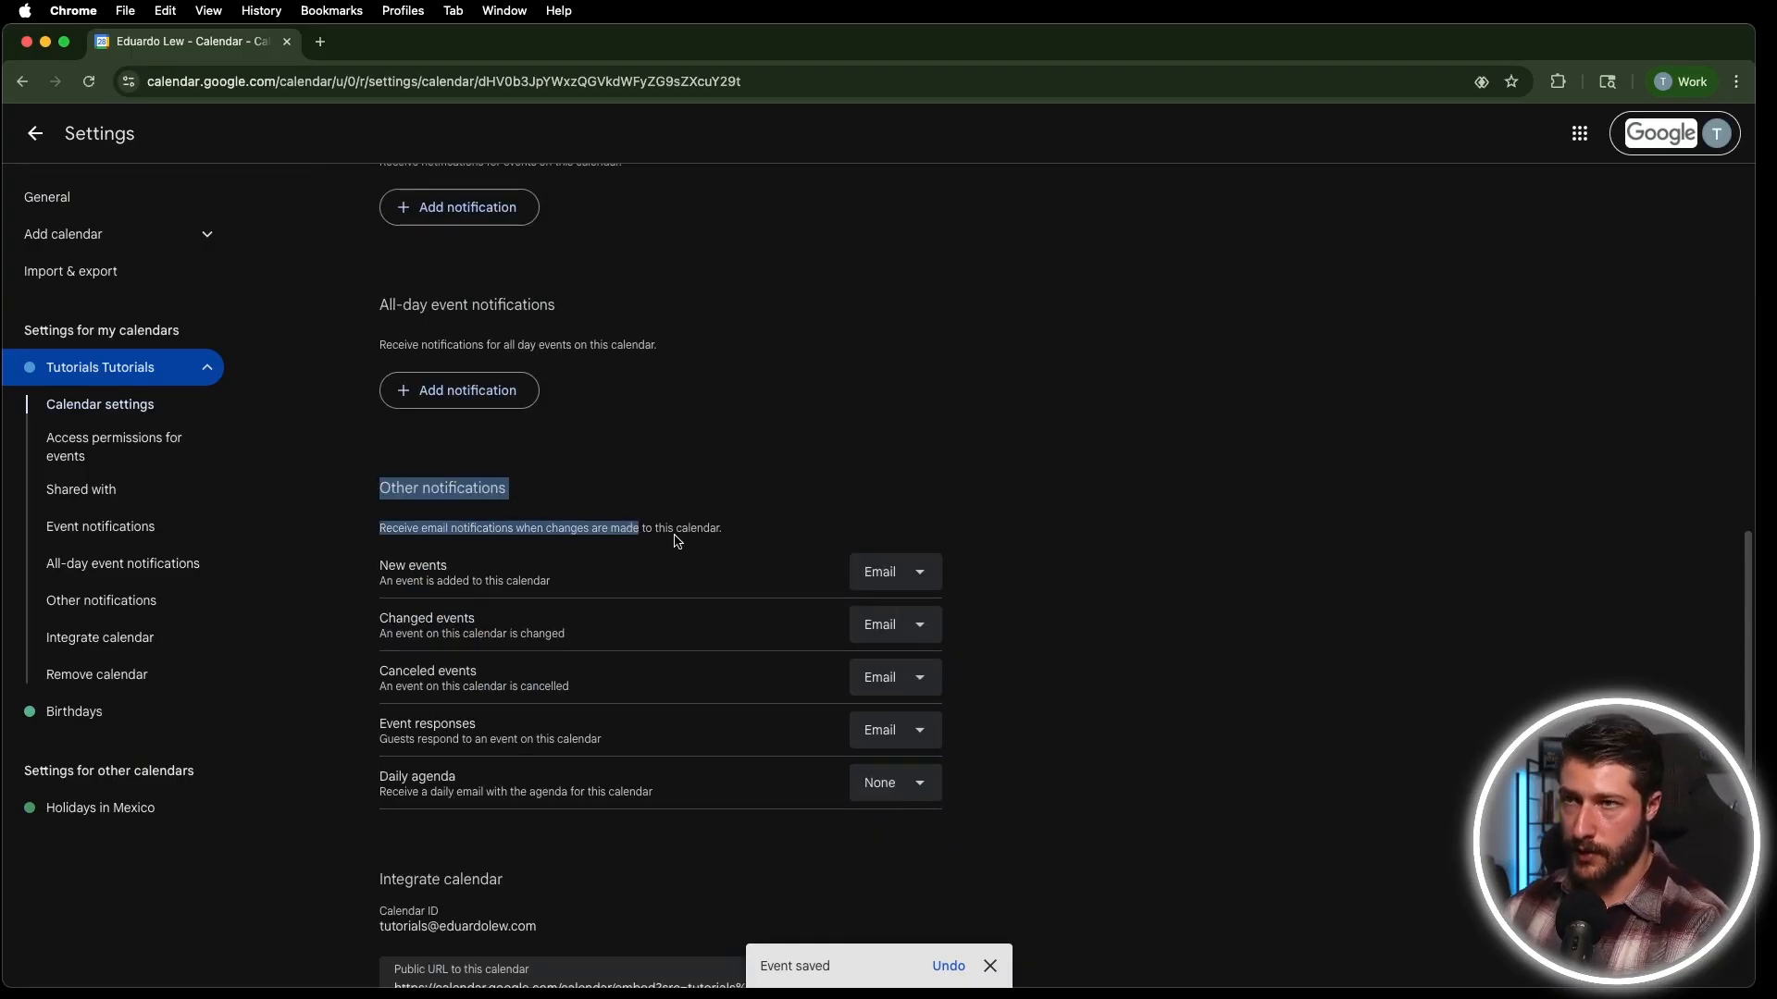
pyautogui.click(678, 542)
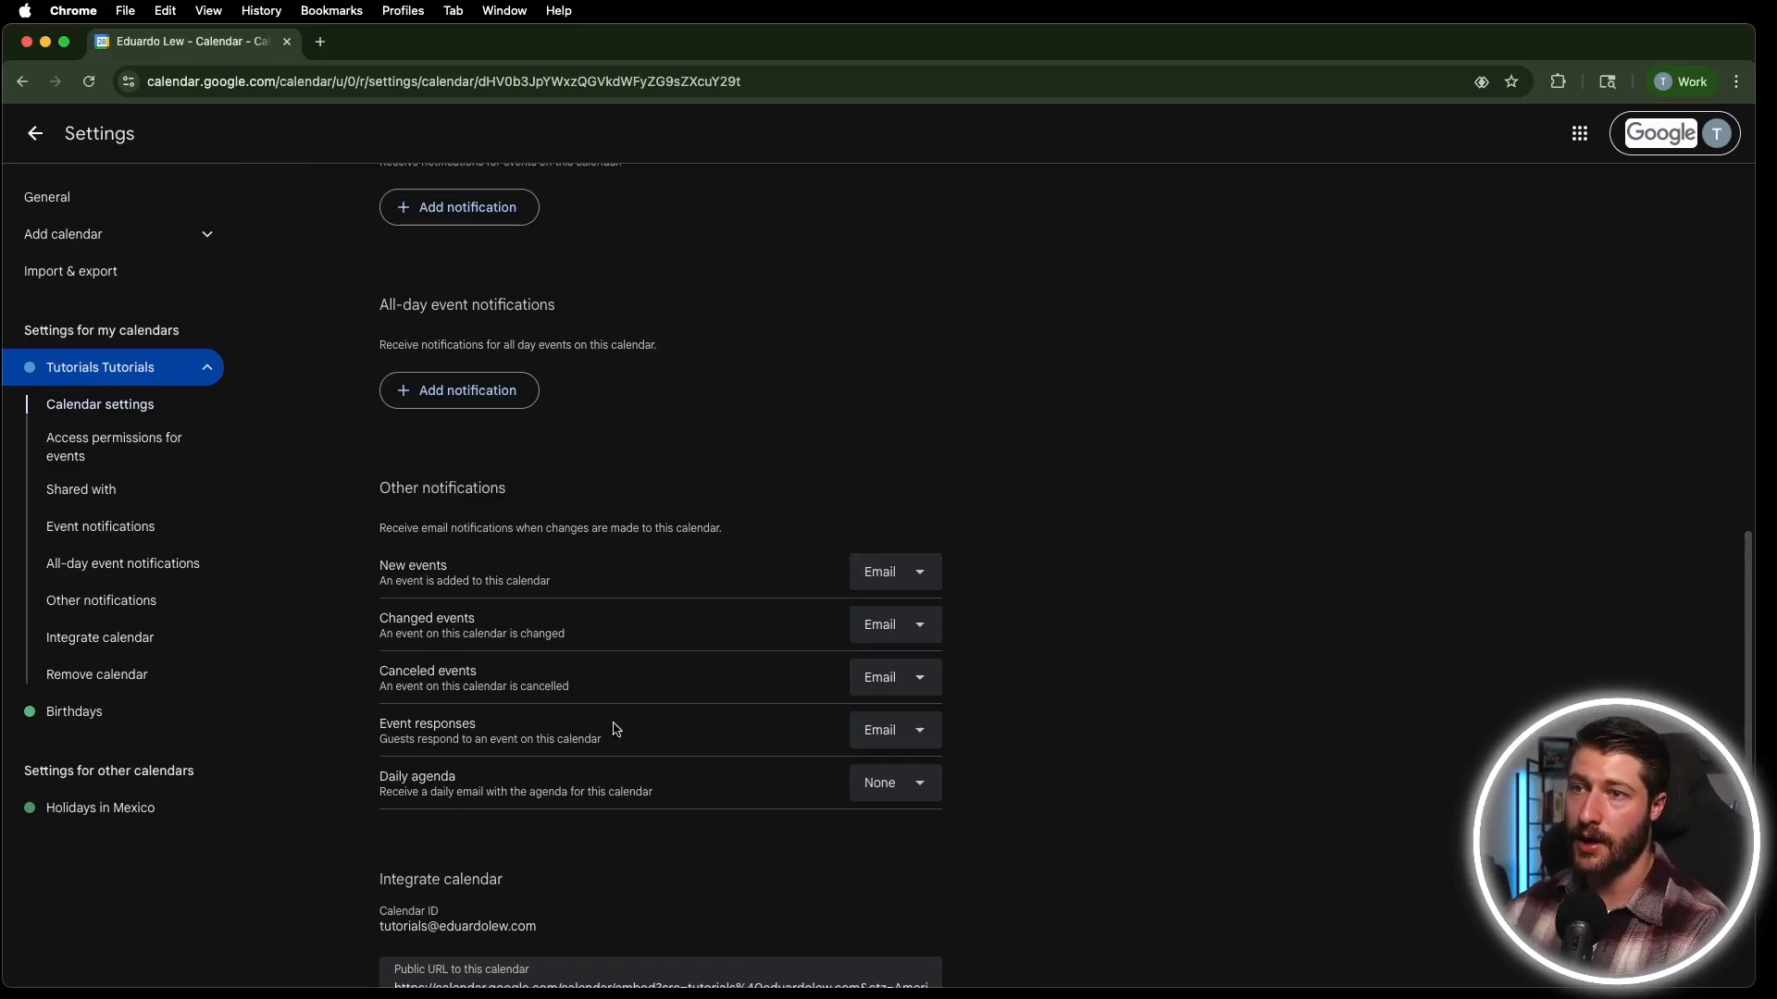
pyautogui.click(909, 573)
pyautogui.click(1265, 568)
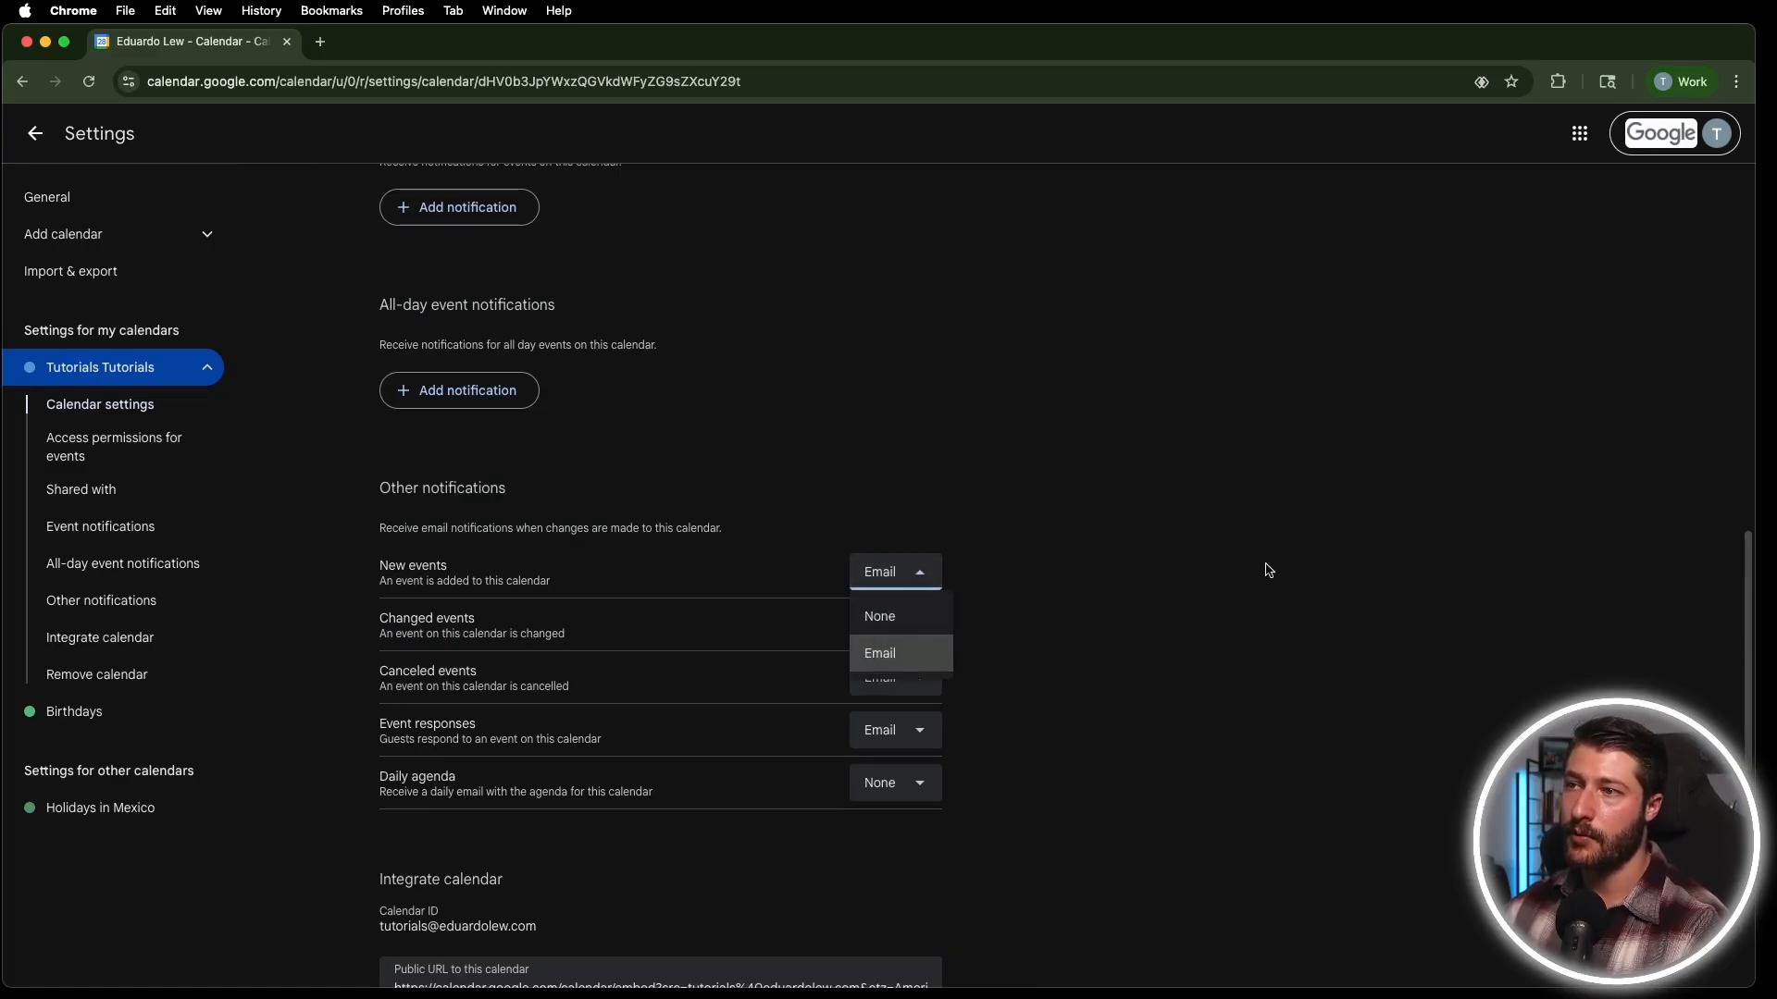
# Examine the main calendar's other notifications, integration addresses, and removal option, and return to the week view.
pyautogui.scroll(-3, 1202, 587)
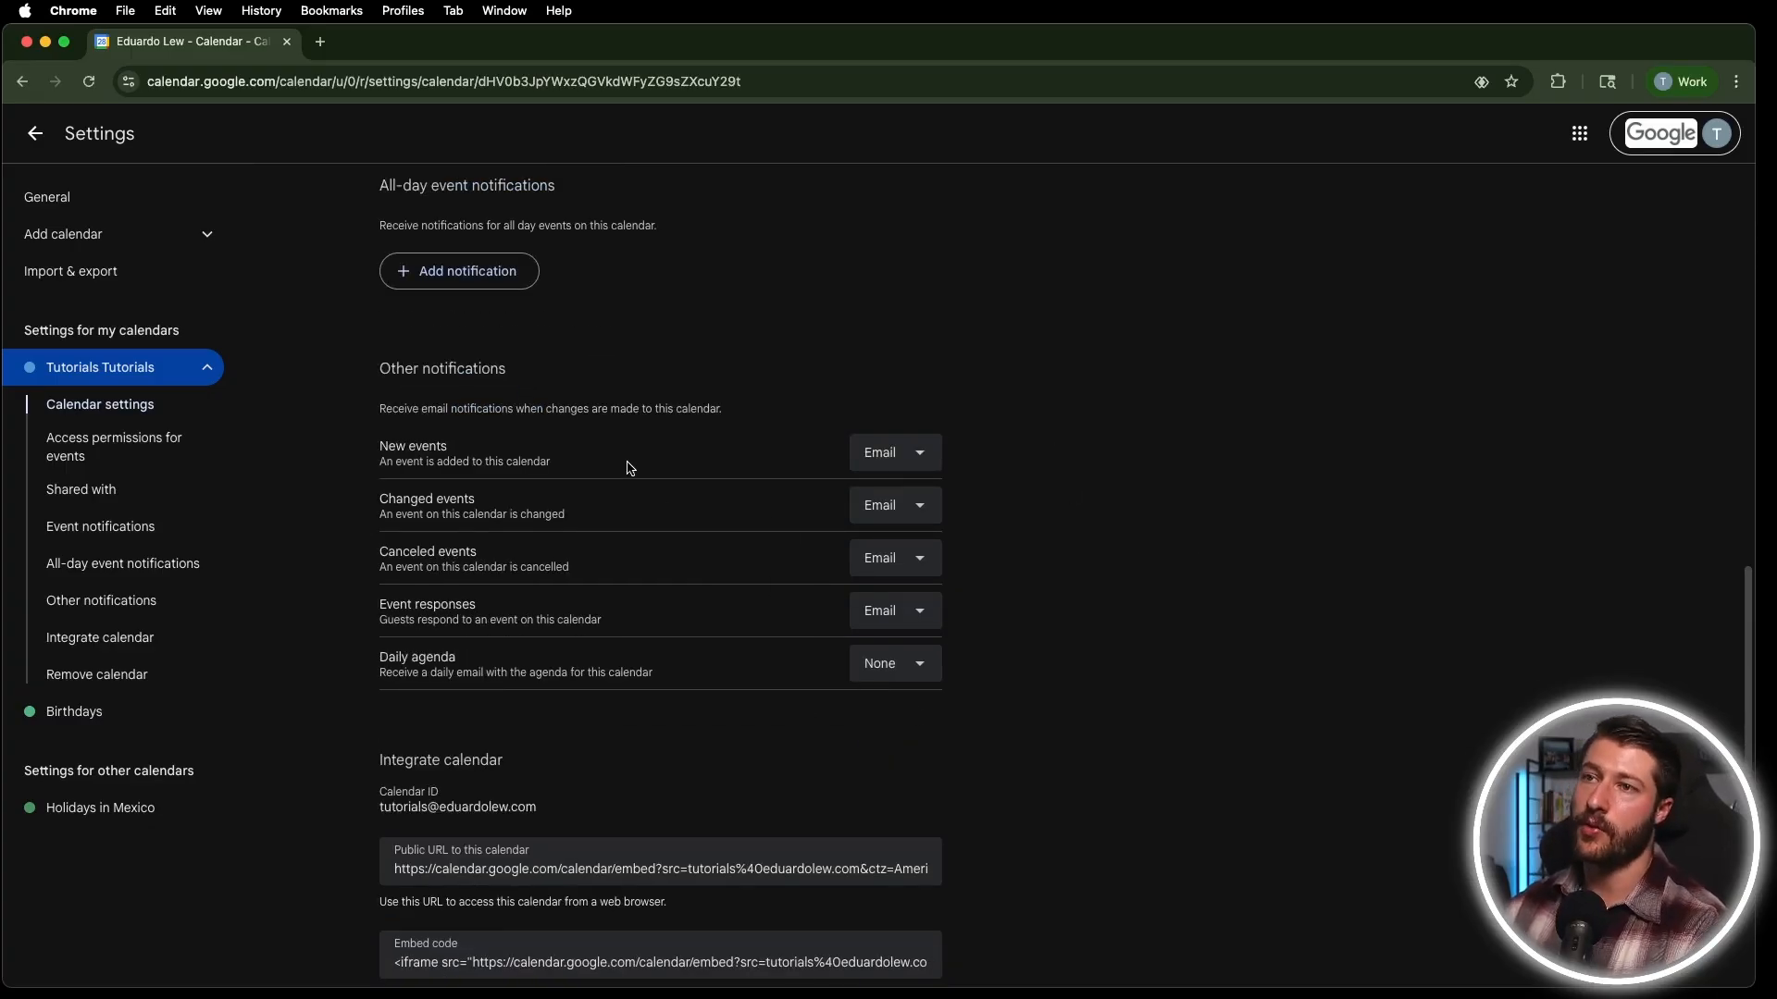
pyautogui.scroll(2, 638, 461)
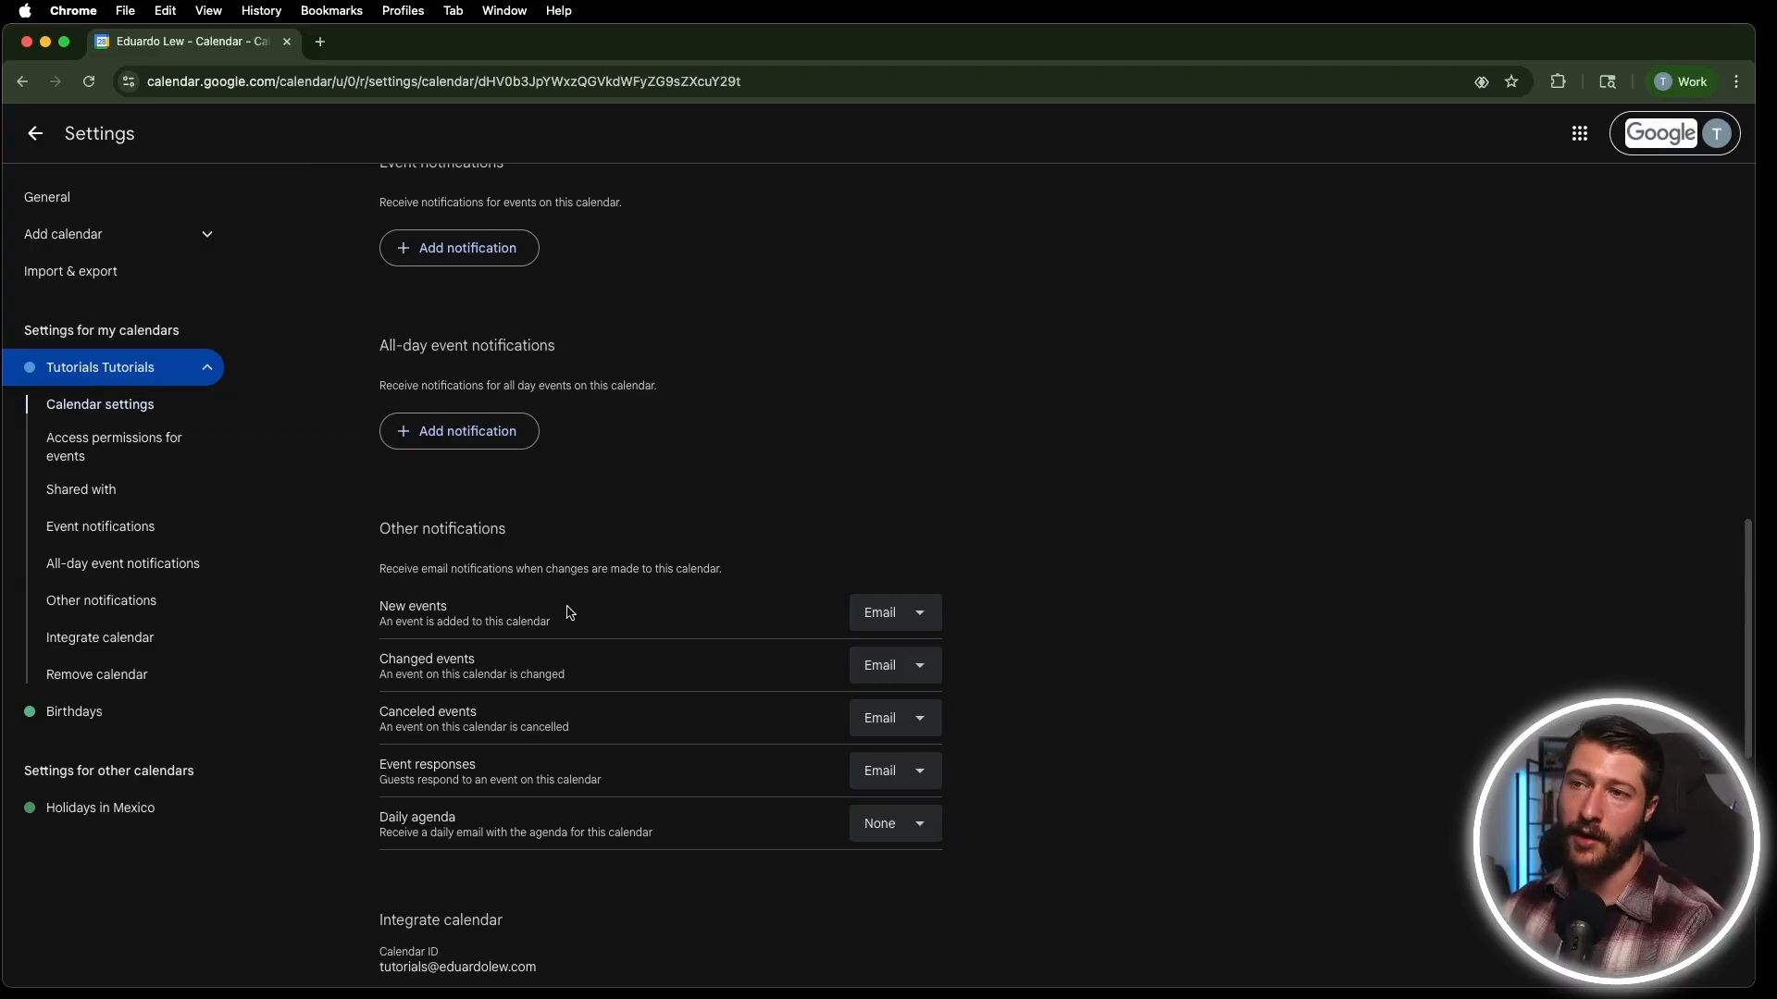
pyautogui.scroll(-1, 535, 607)
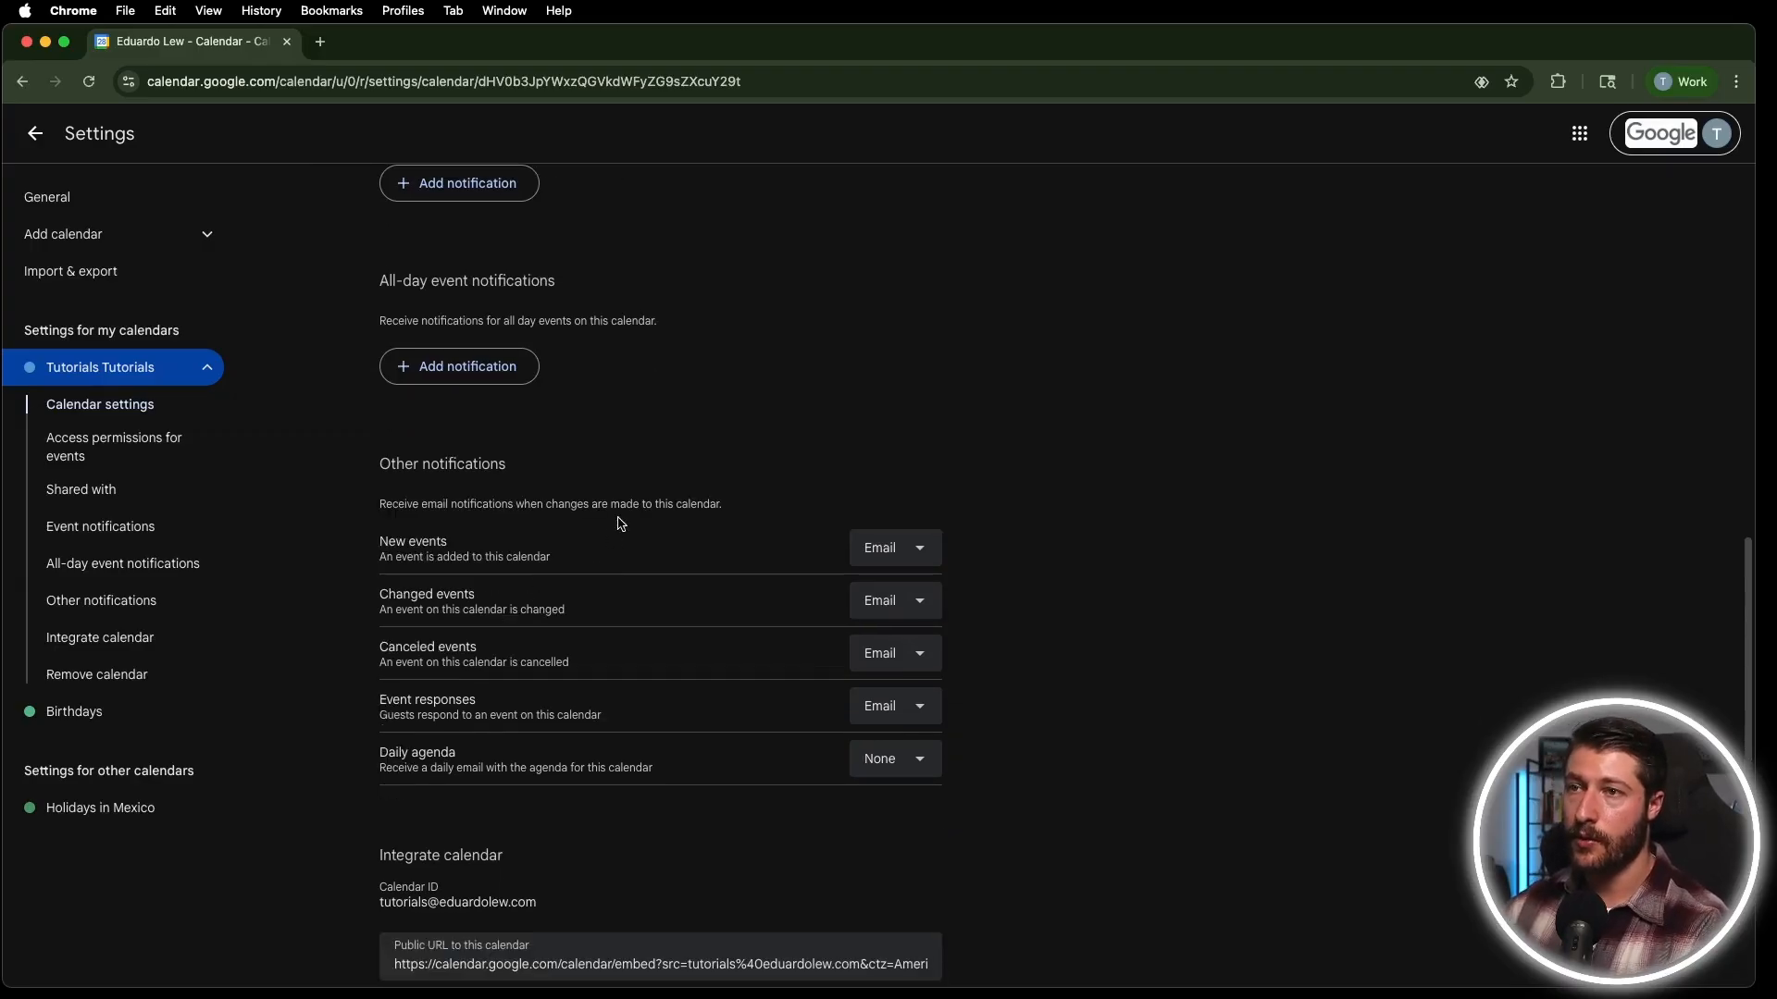
pyautogui.scroll(-3, 620, 524)
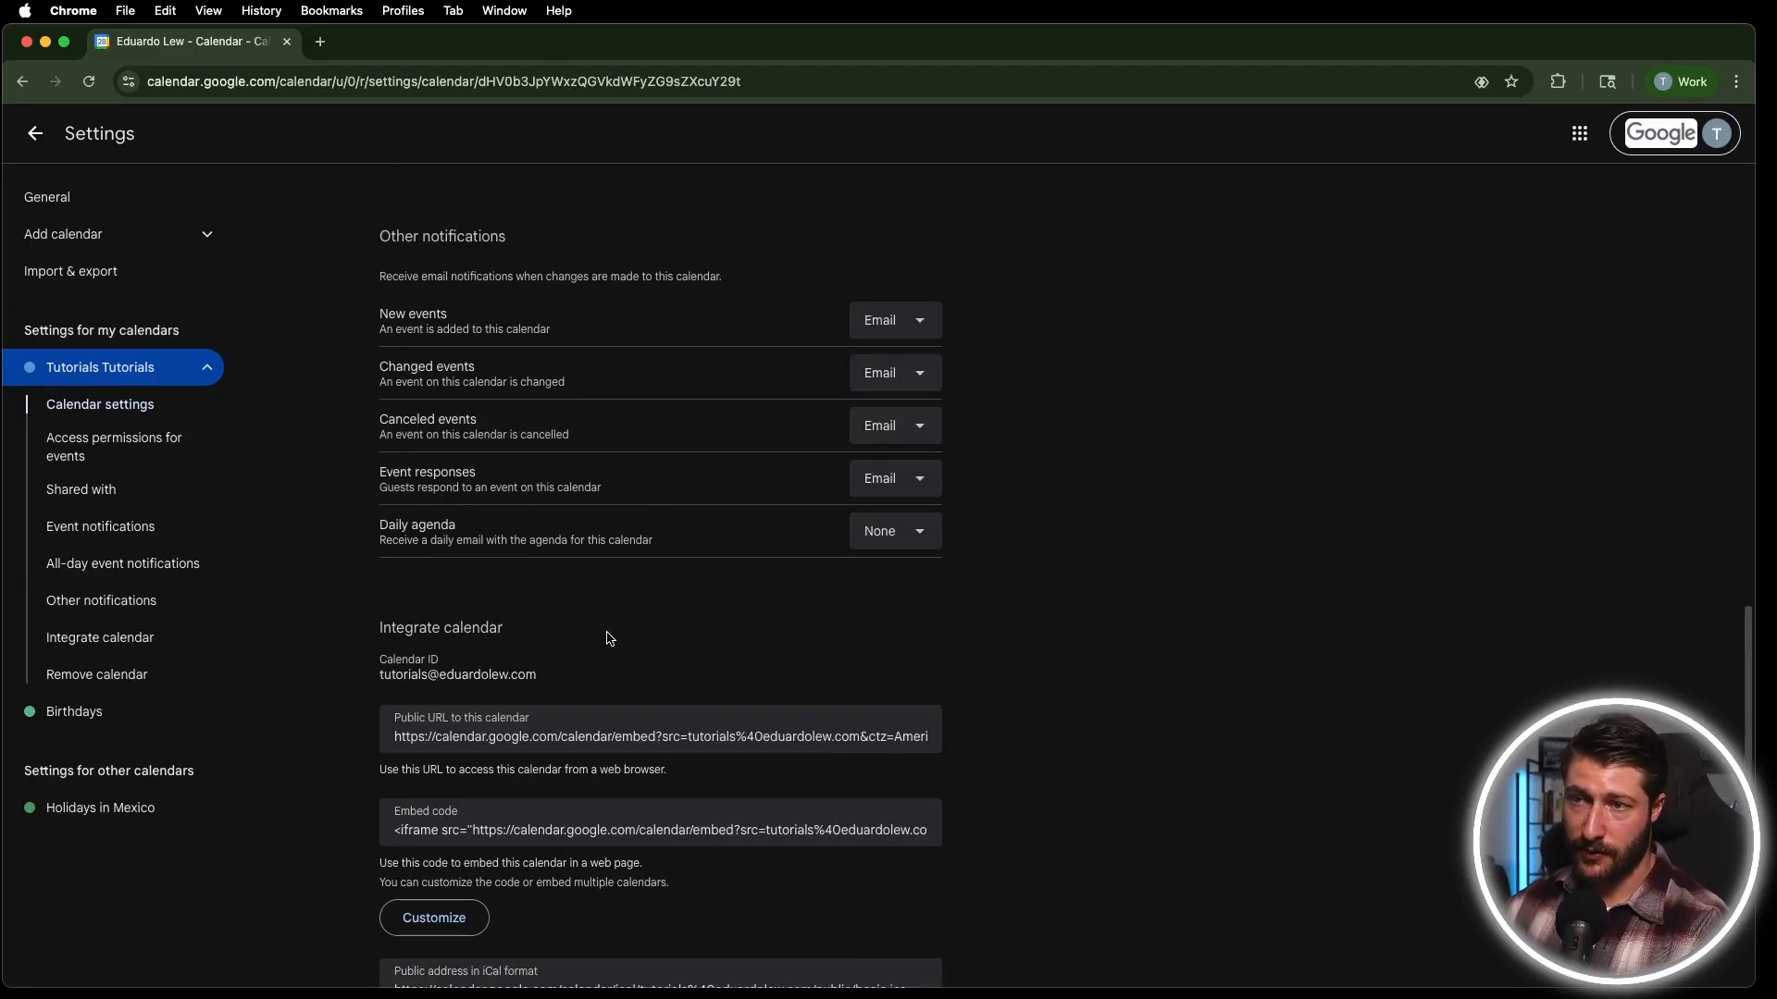
pyautogui.scroll(-6, 610, 639)
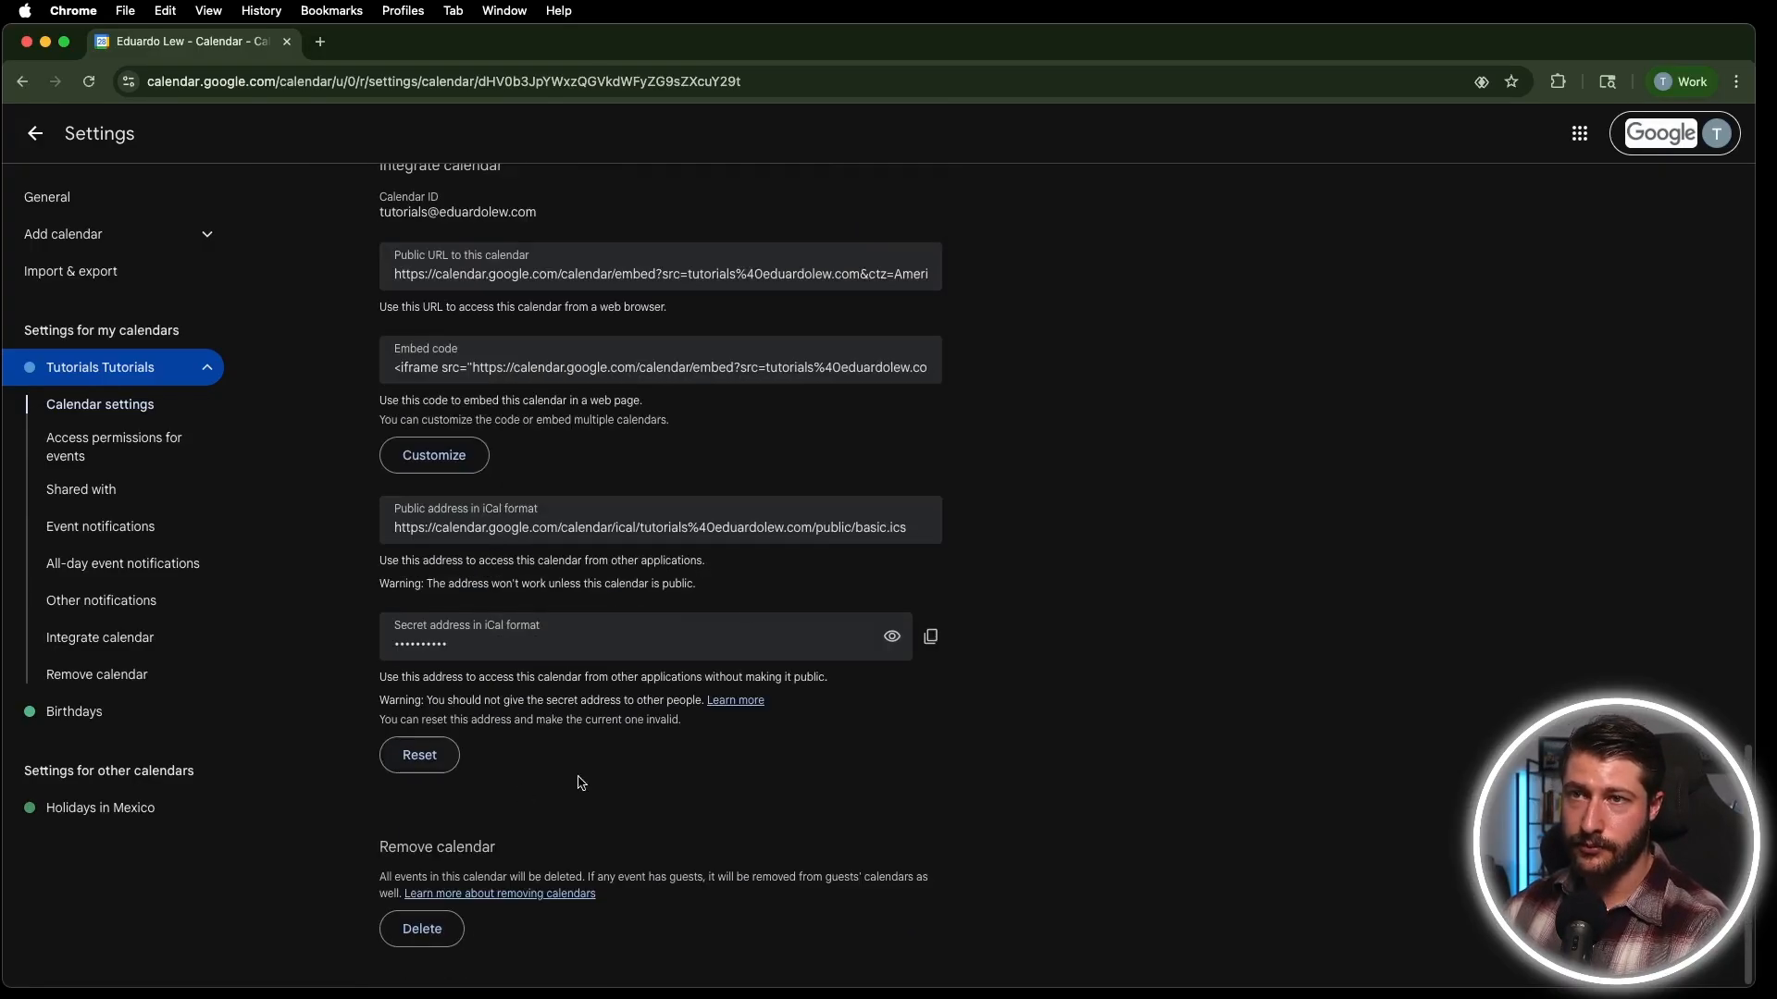
pyautogui.scroll(5, 741, 795)
pyautogui.scroll(19, 611, 681)
pyautogui.scroll(2, 628, 702)
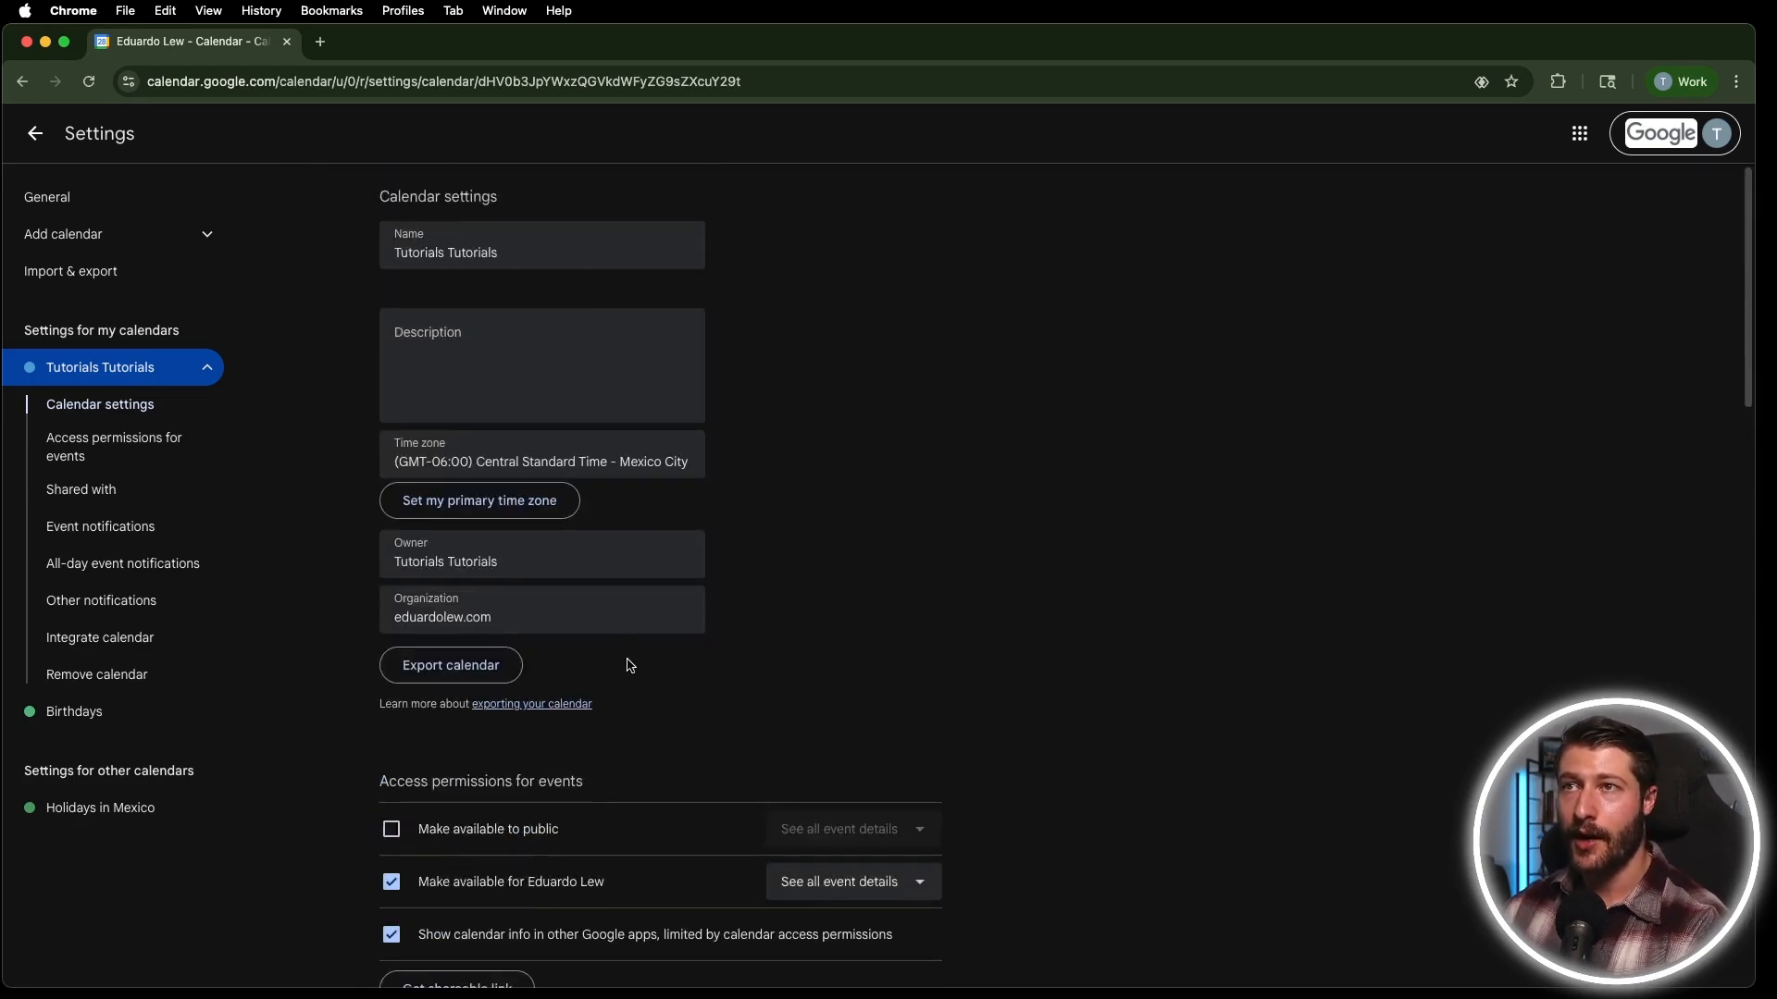
pyautogui.click(37, 136)
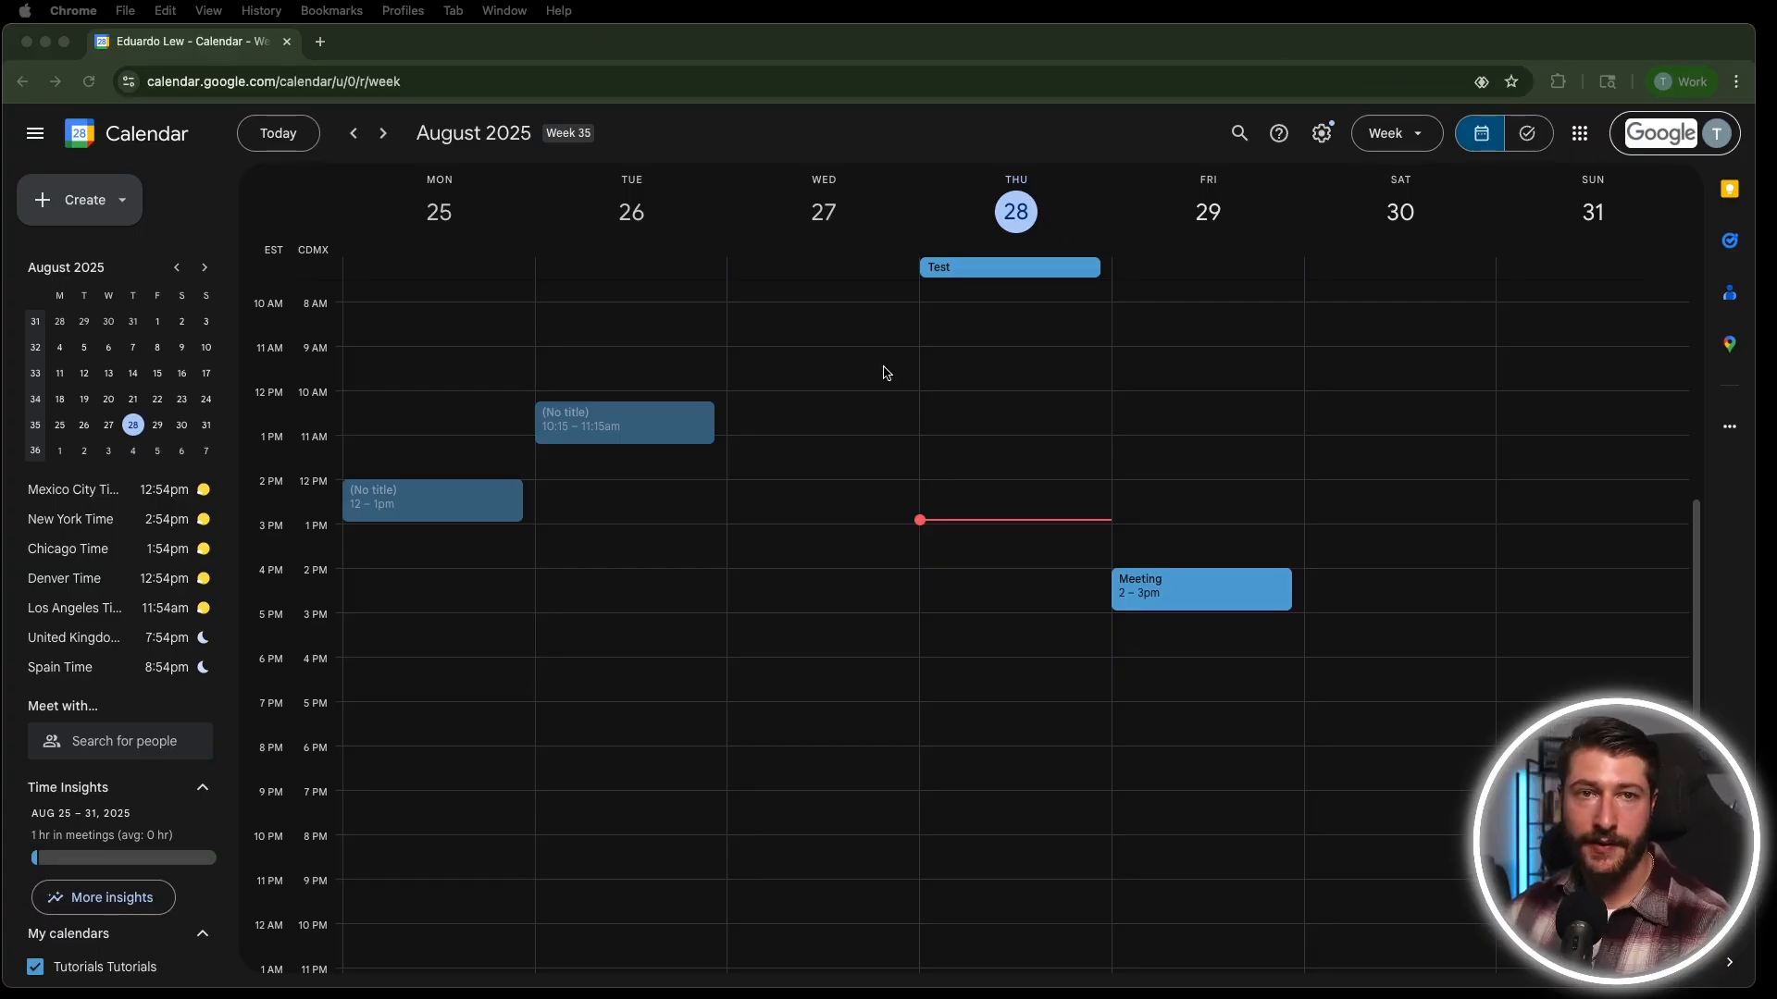
# Open the general settings page from the week view and go back to the calendar.
pyautogui.click(885, 184)
pyautogui.press('s')
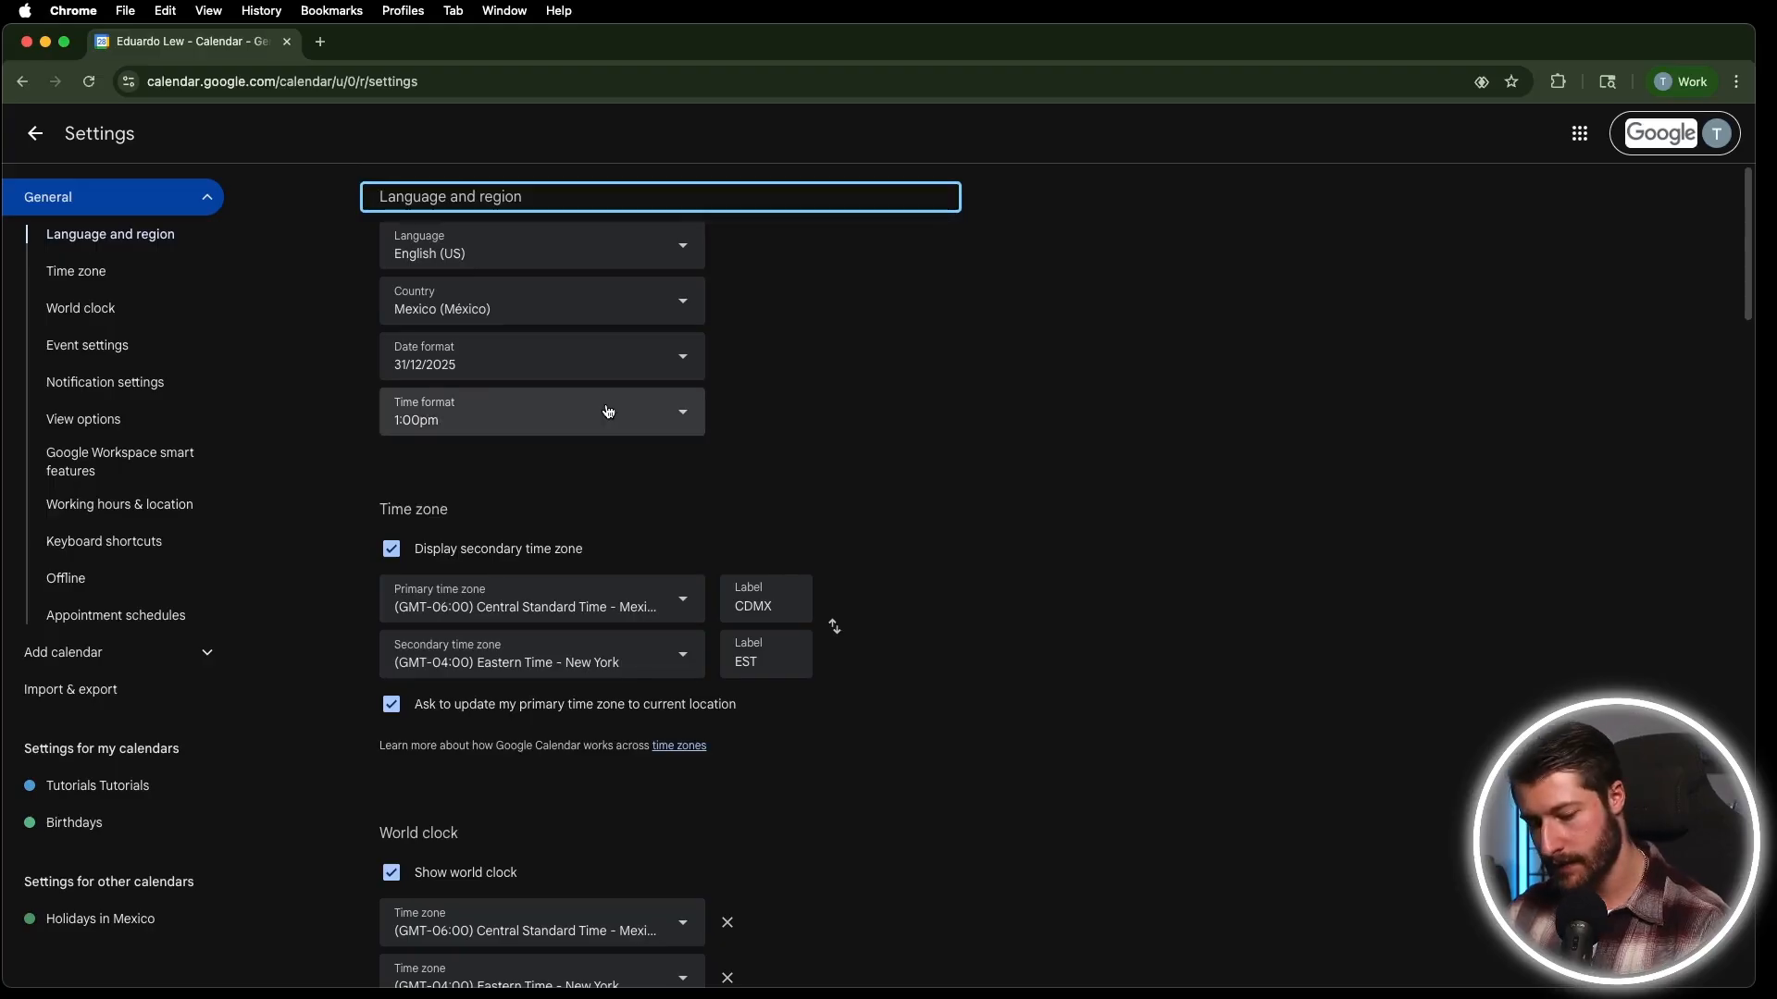
pyautogui.press('Escape')
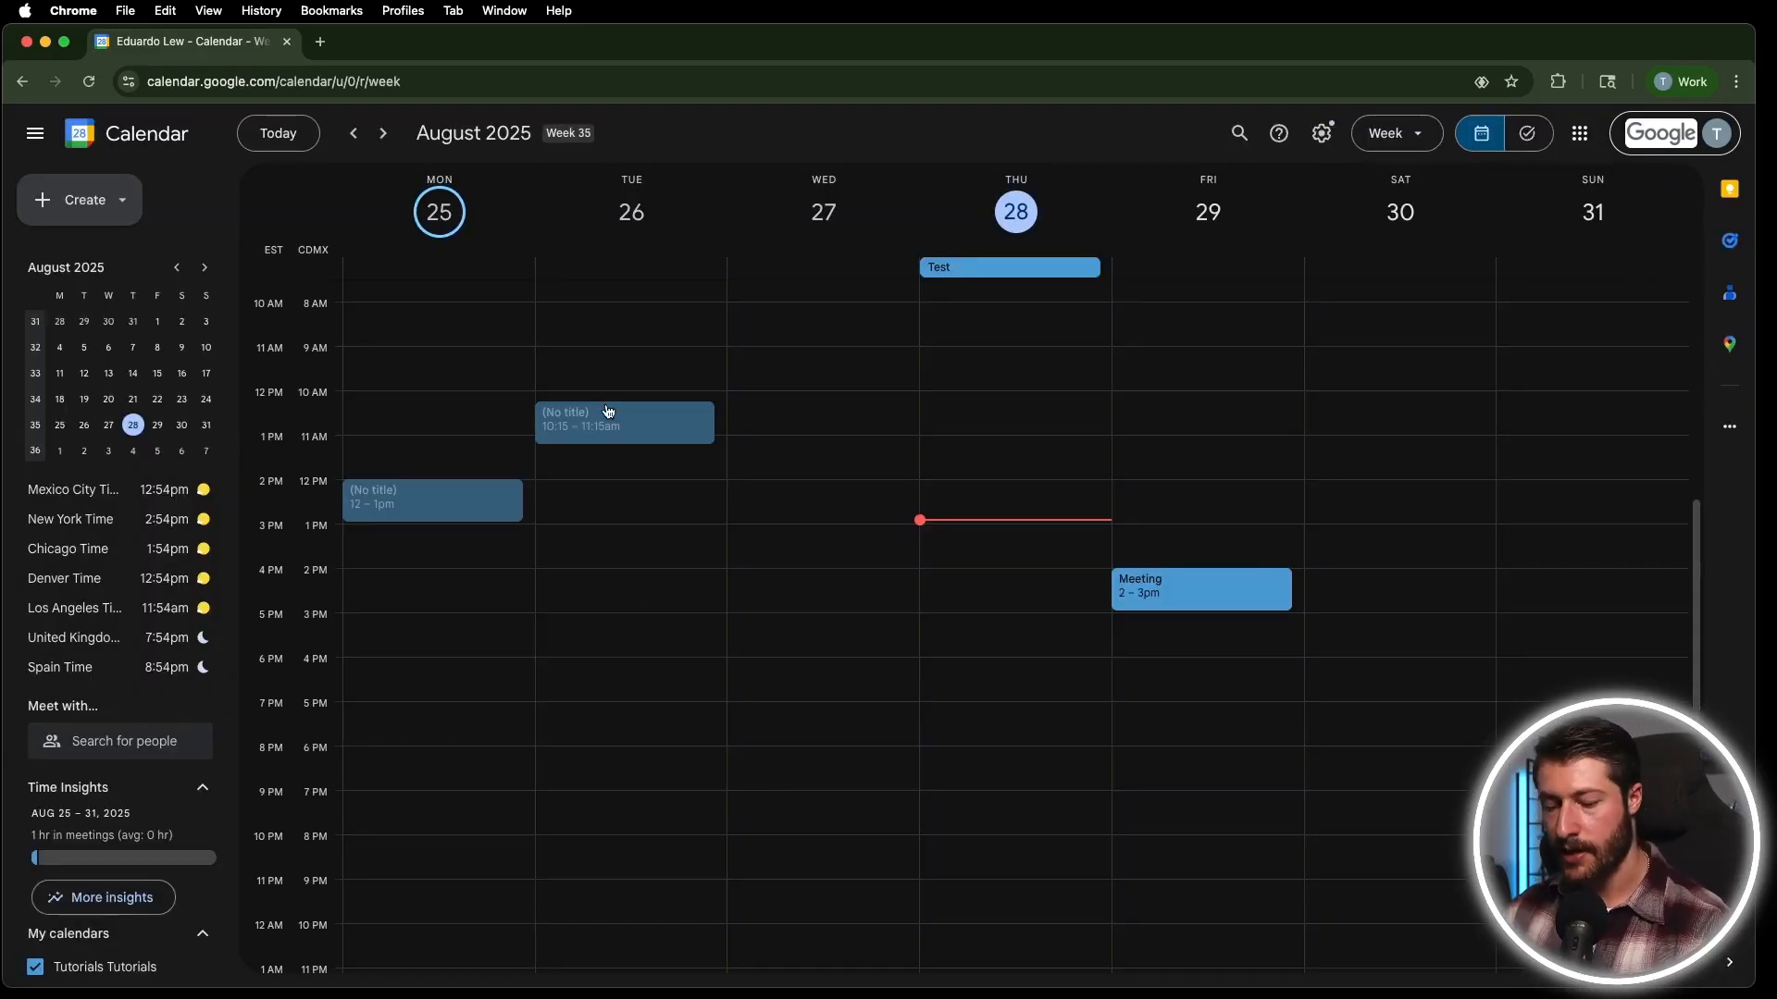
# Switch the calendar through the Day, Week, and 4 days views, check the list of available views, and return to Week view.
pyautogui.press('d')
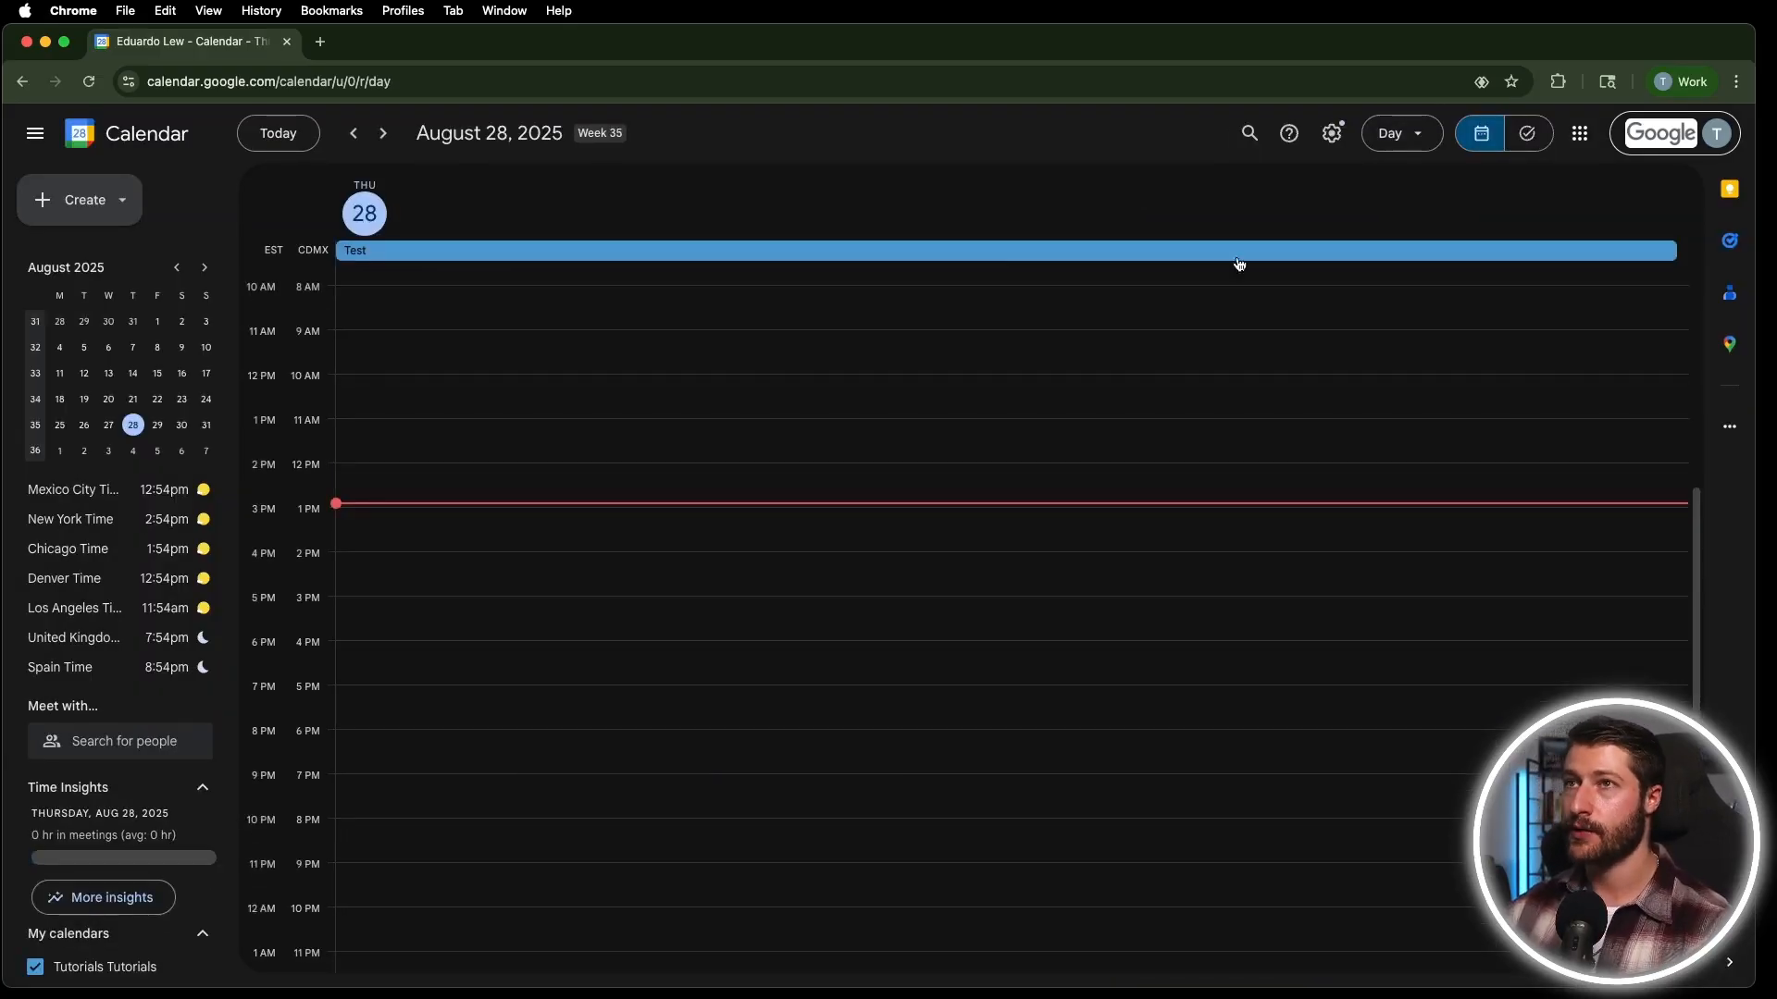
pyautogui.press('w')
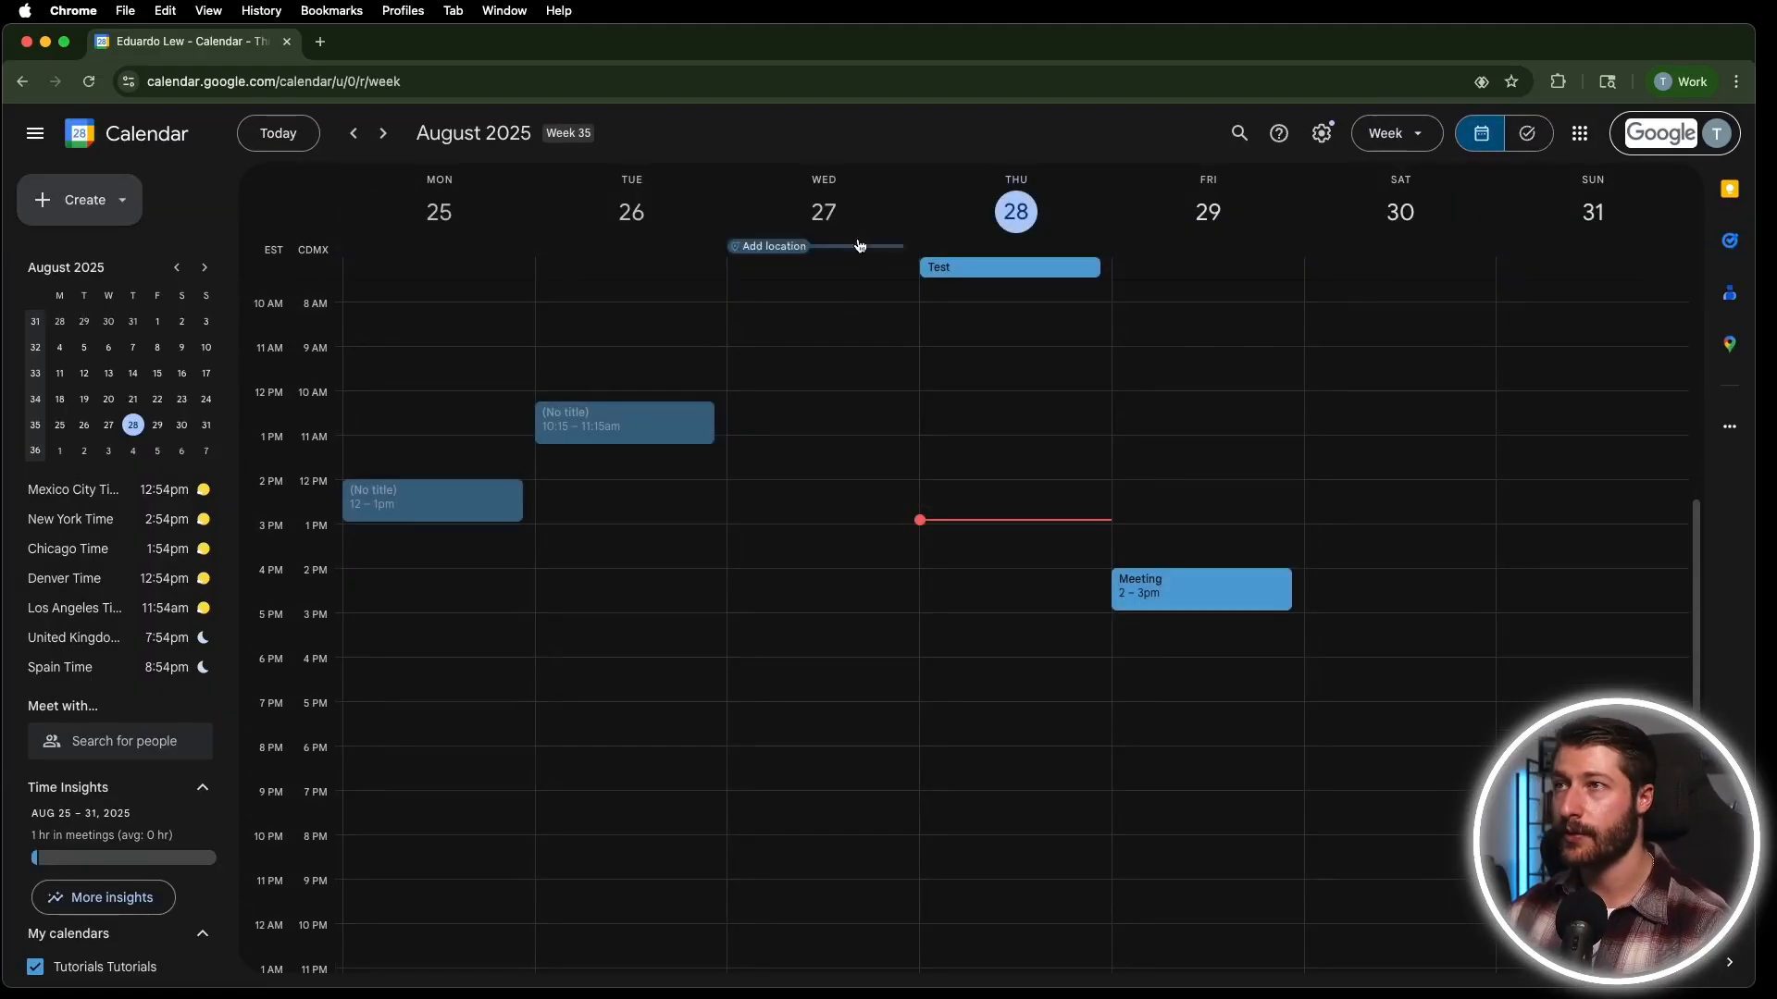
pyautogui.press('x')
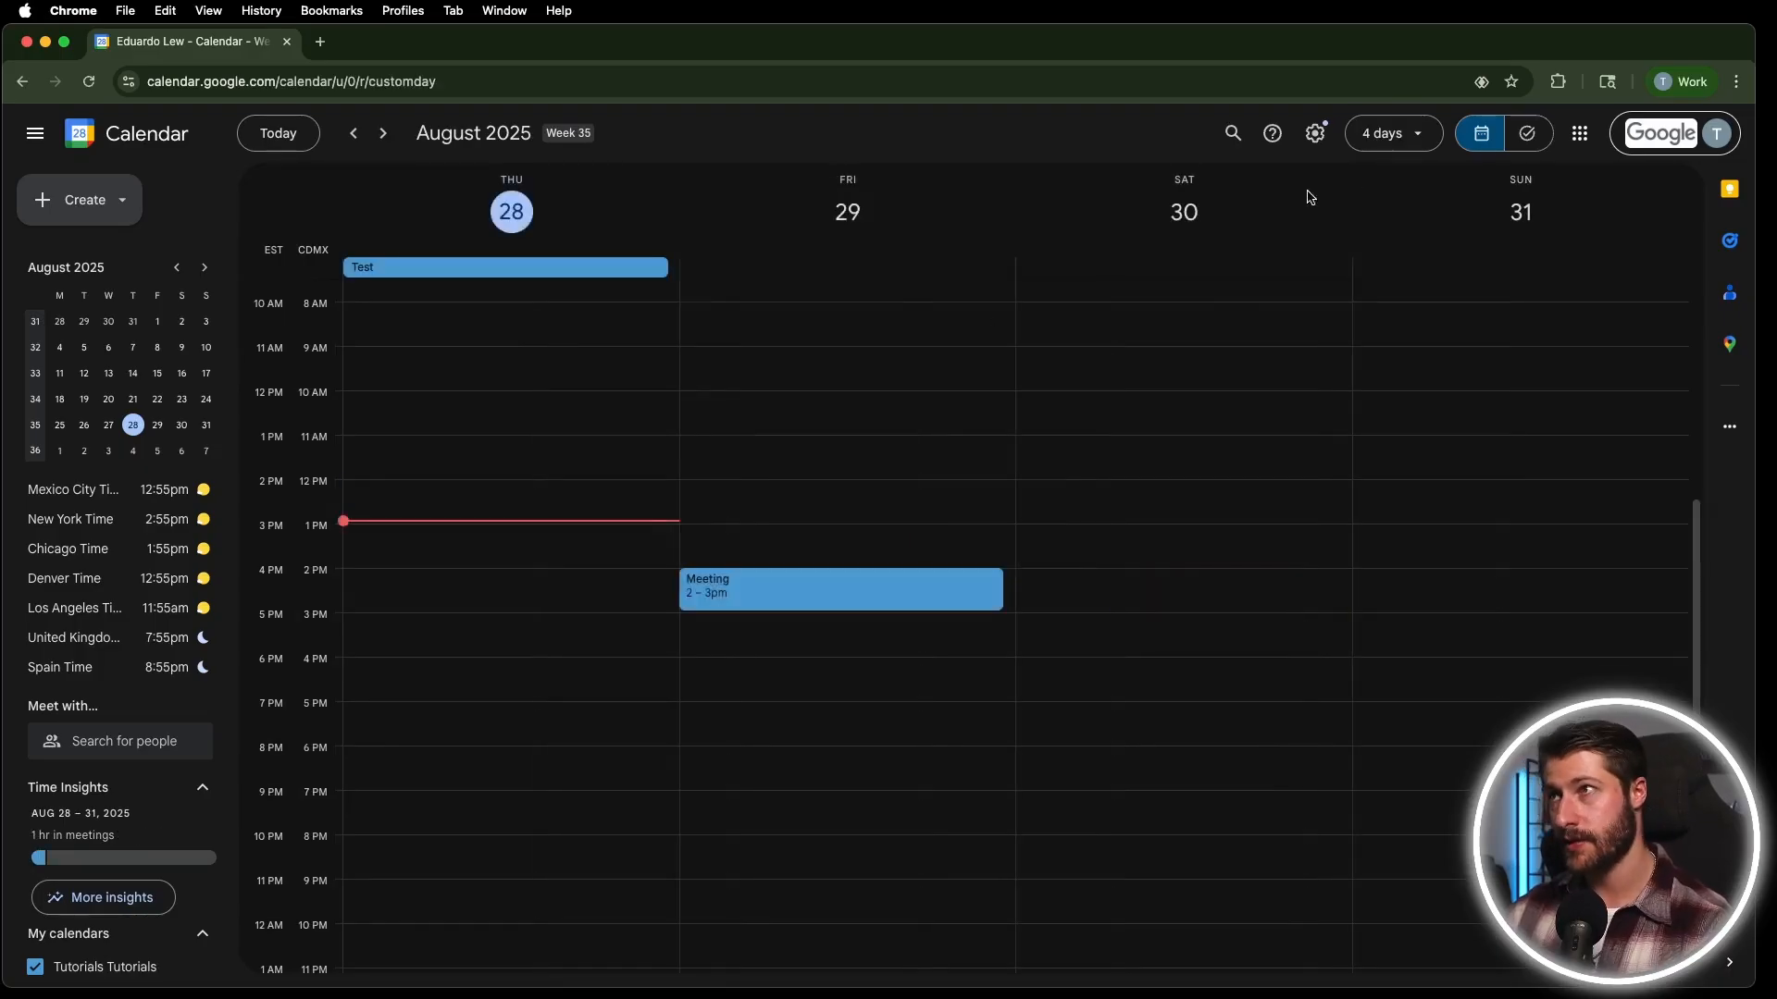
pyautogui.click(1388, 133)
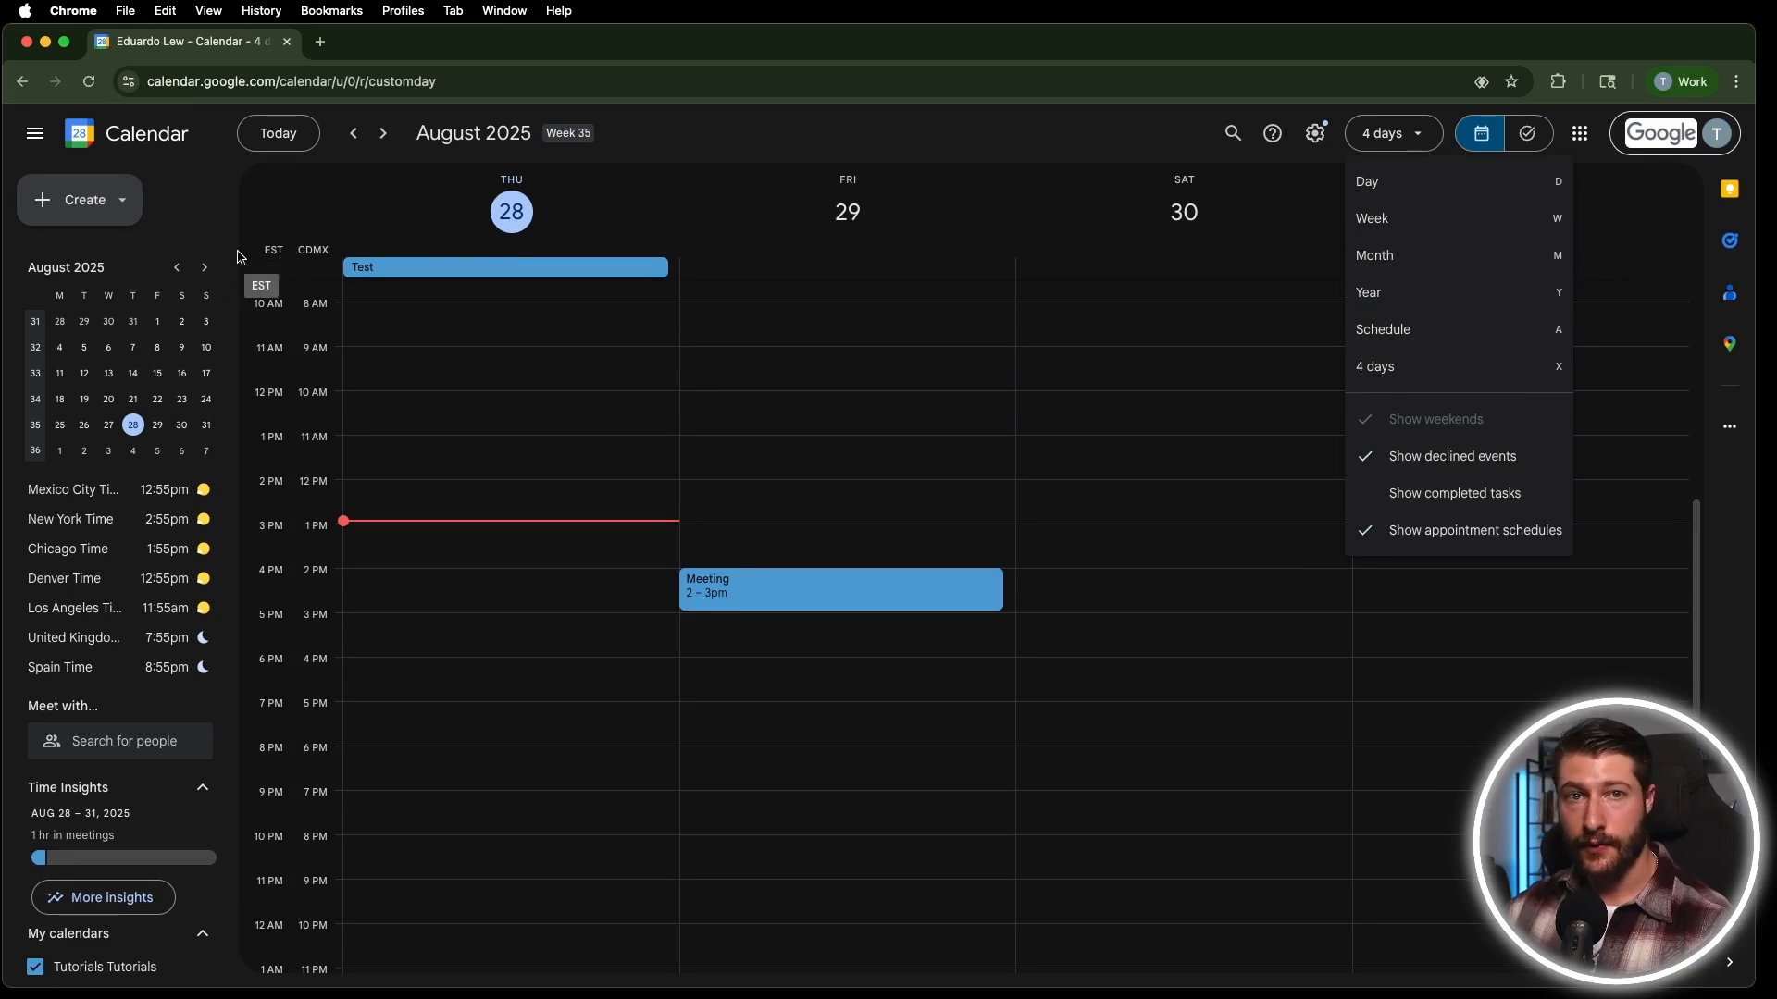
pyautogui.click(748, 694)
pyautogui.press('Escape')
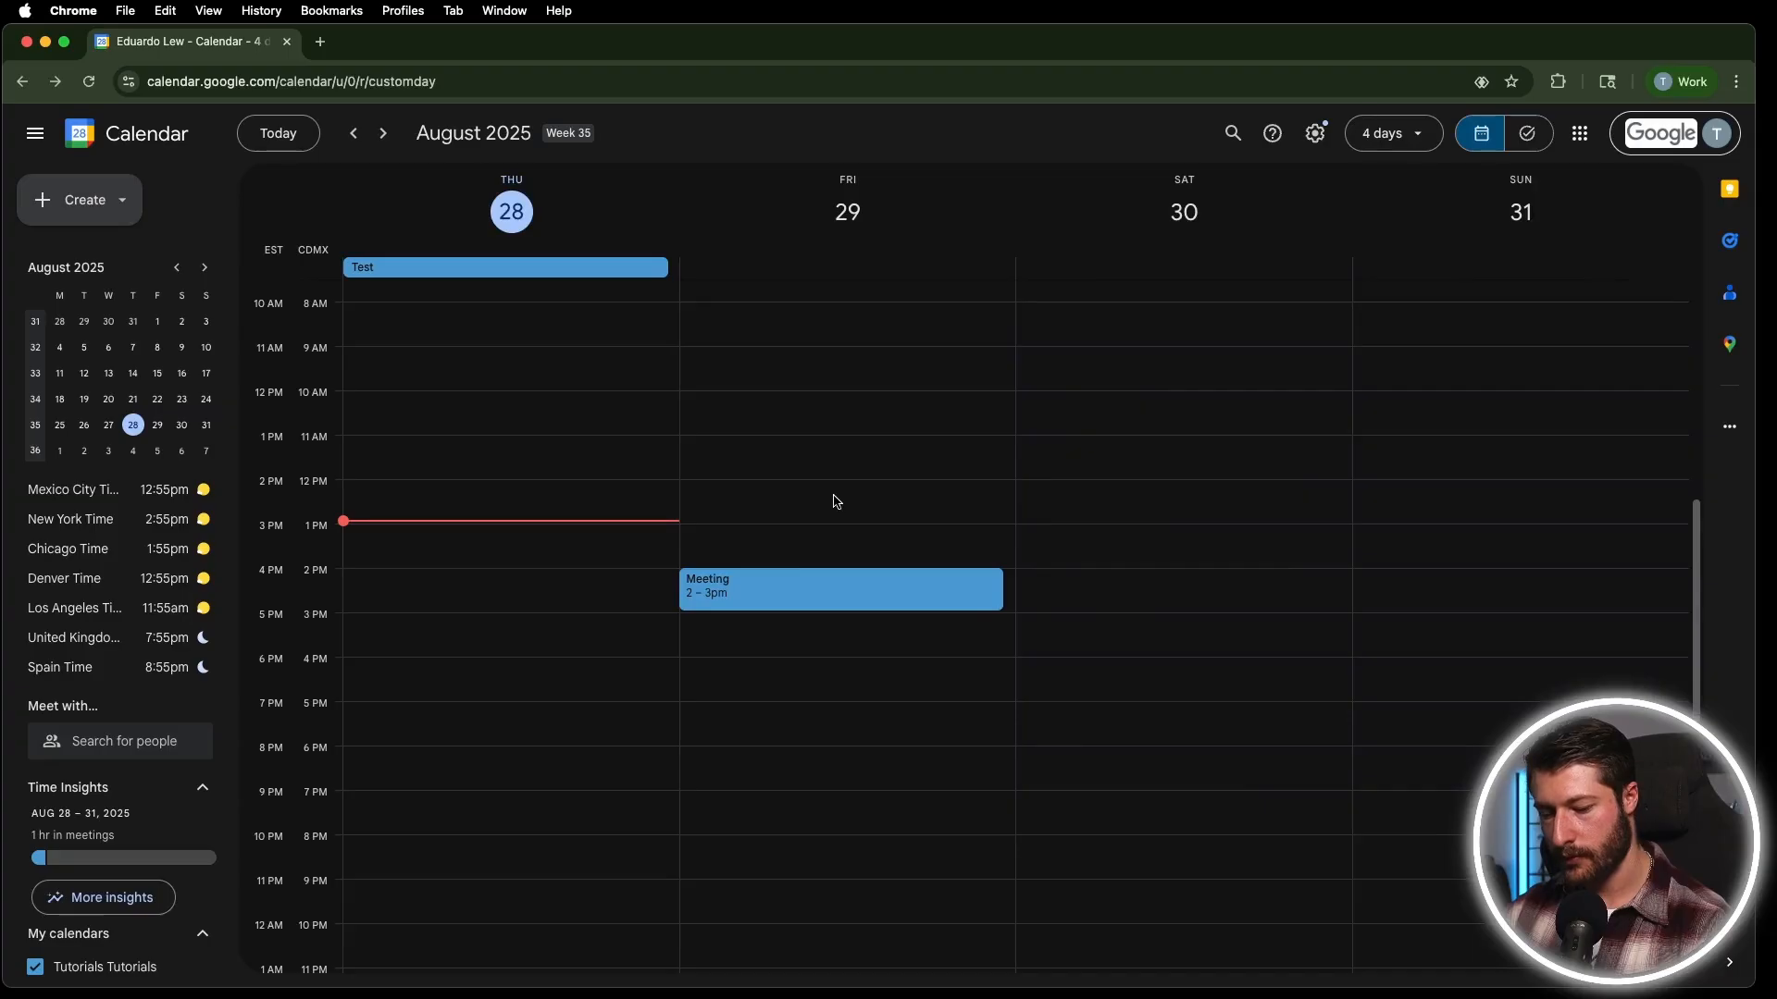
pyautogui.press('w')
# Open and cancel the Go to date prompt, browse the mini calendar back to February 2025, and return to today.
pyautogui.press('g')
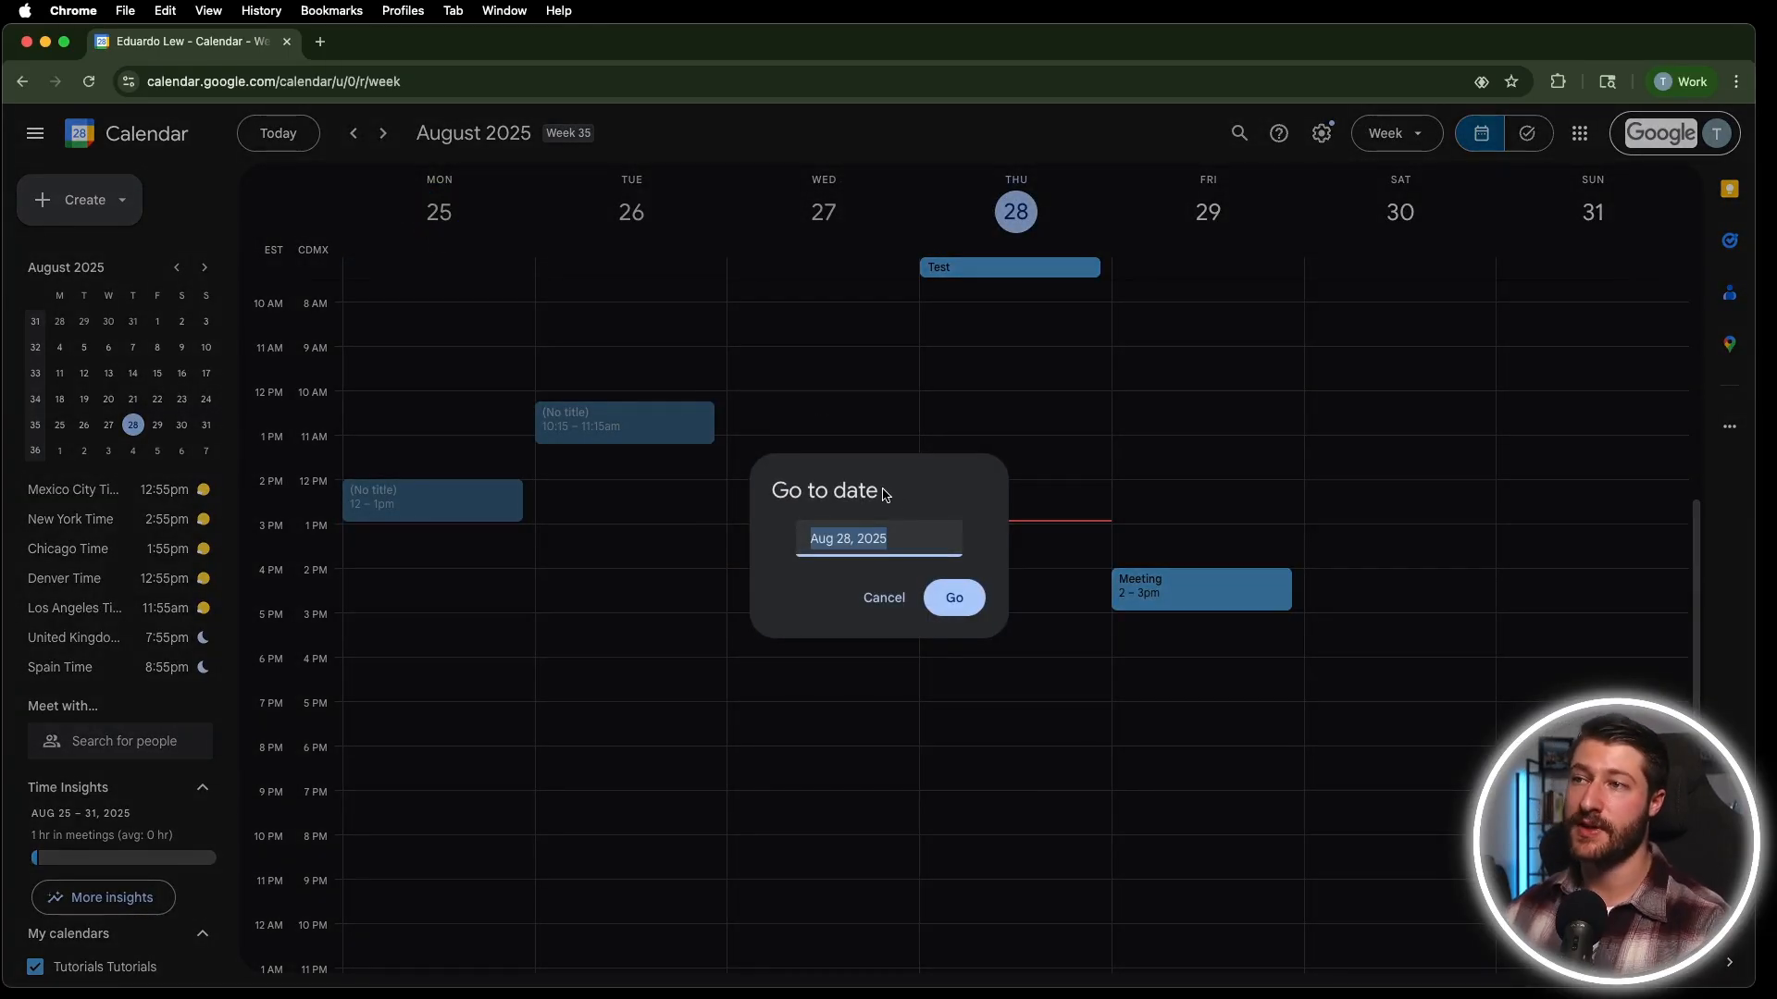
pyautogui.click(883, 606)
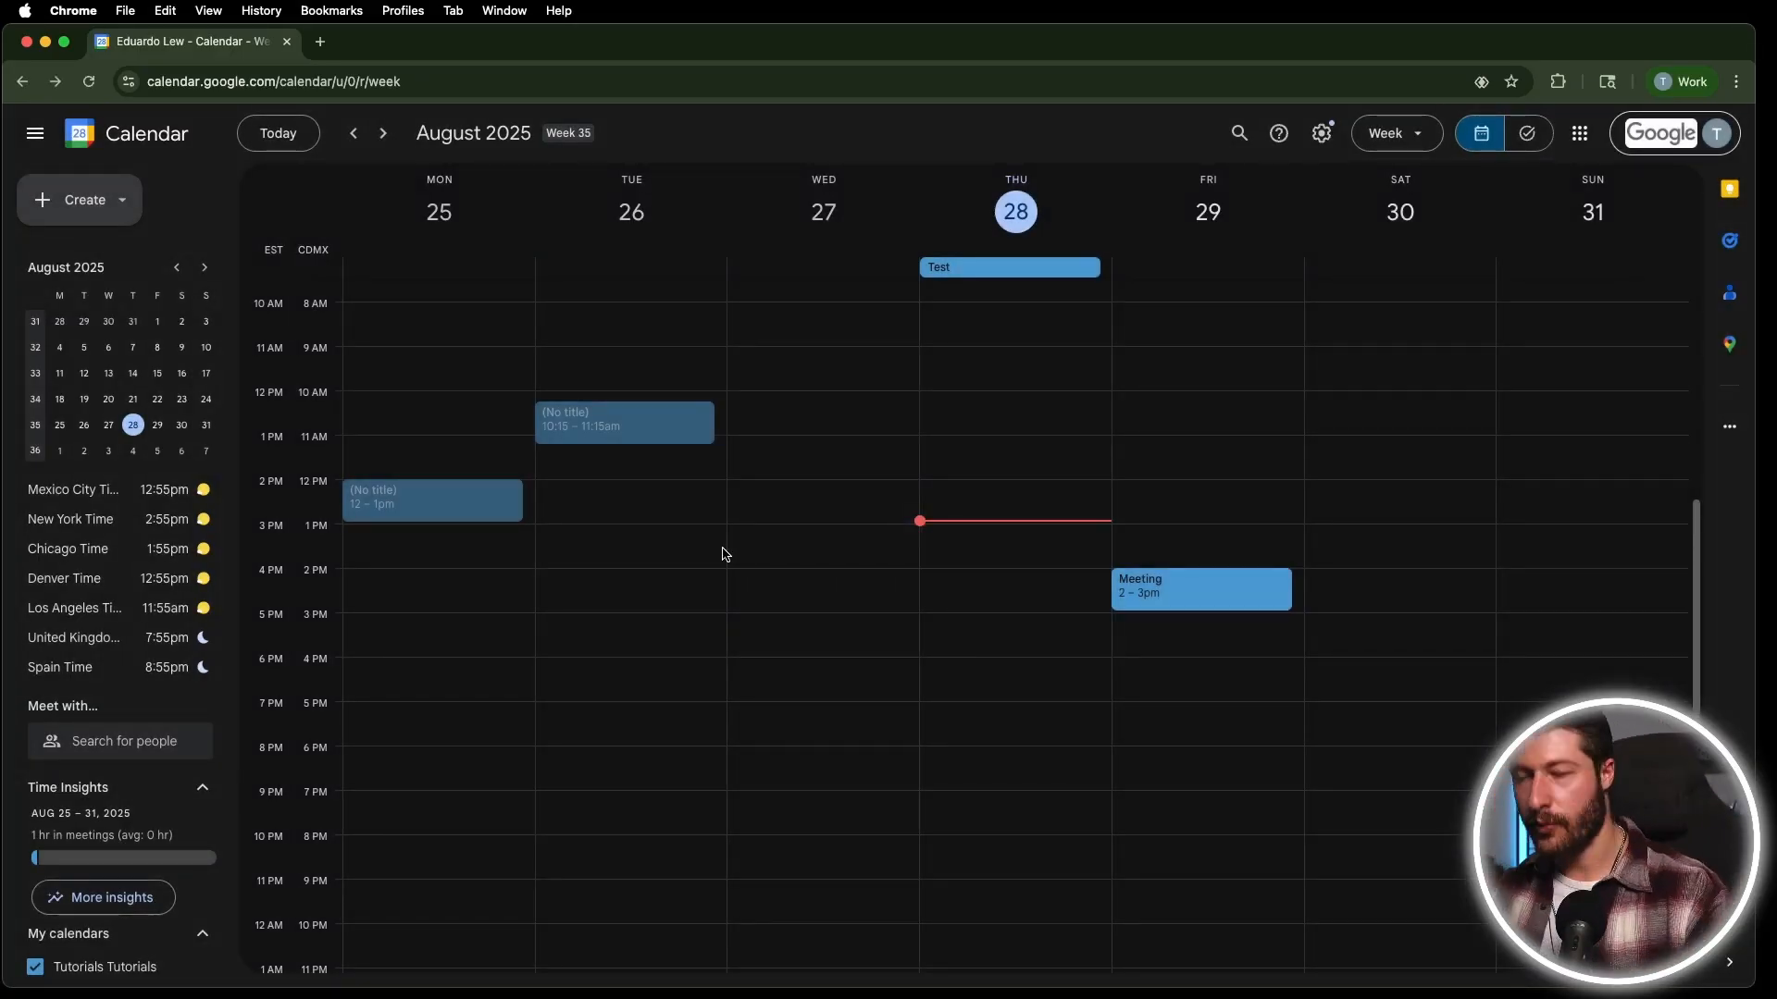
pyautogui.click(177, 267)
pyautogui.click(177, 267)
pyautogui.click(176, 267)
pyautogui.click(177, 267)
pyautogui.click(176, 267)
pyautogui.click(177, 267)
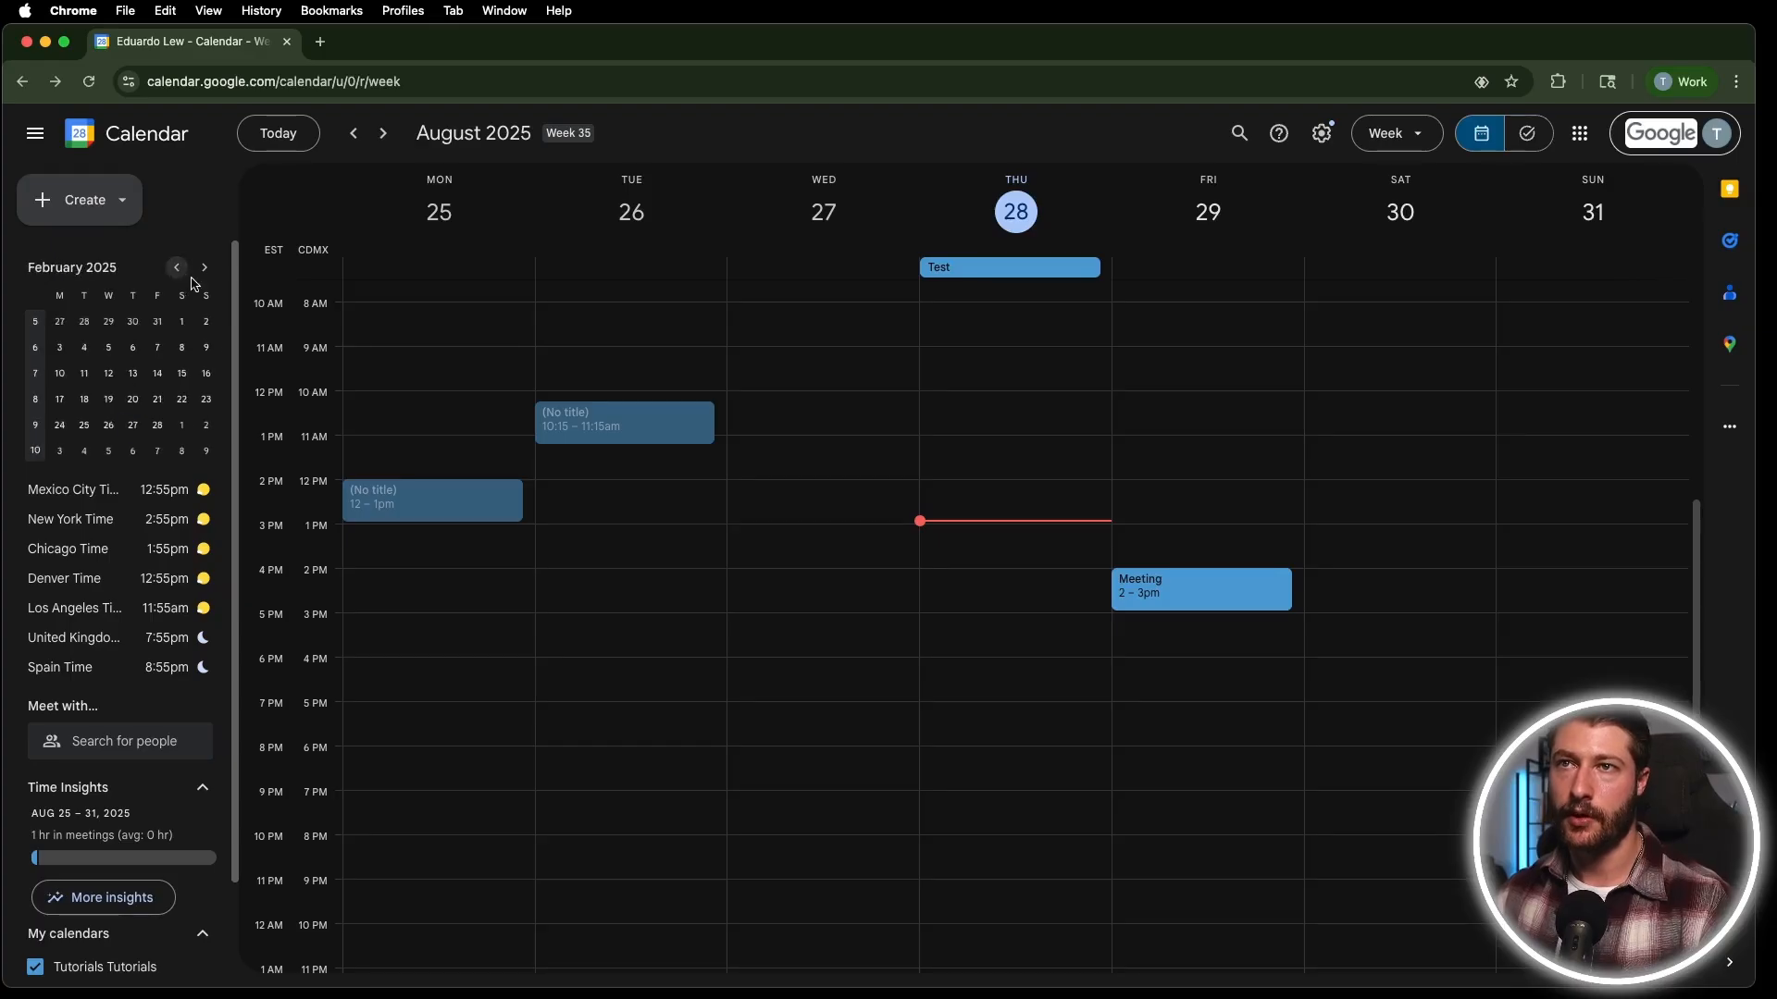
pyautogui.click(280, 137)
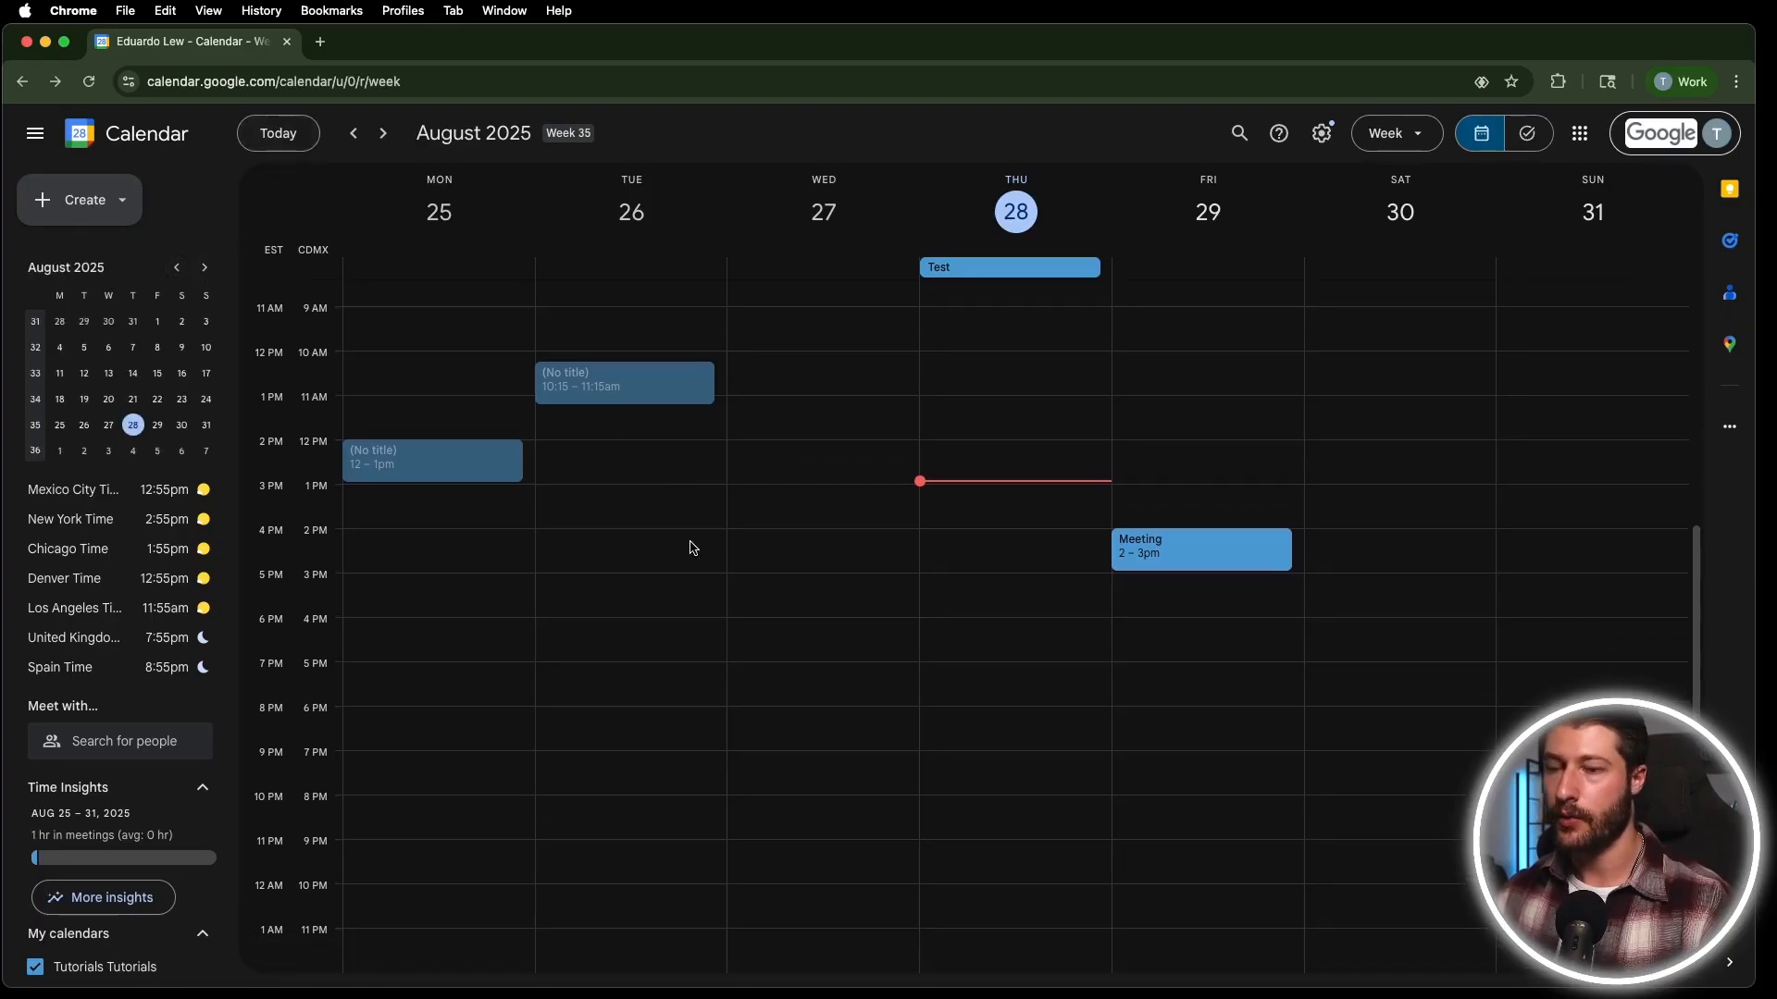
# Jump to the week of May 14th with Go to date.
pyautogui.press('g')
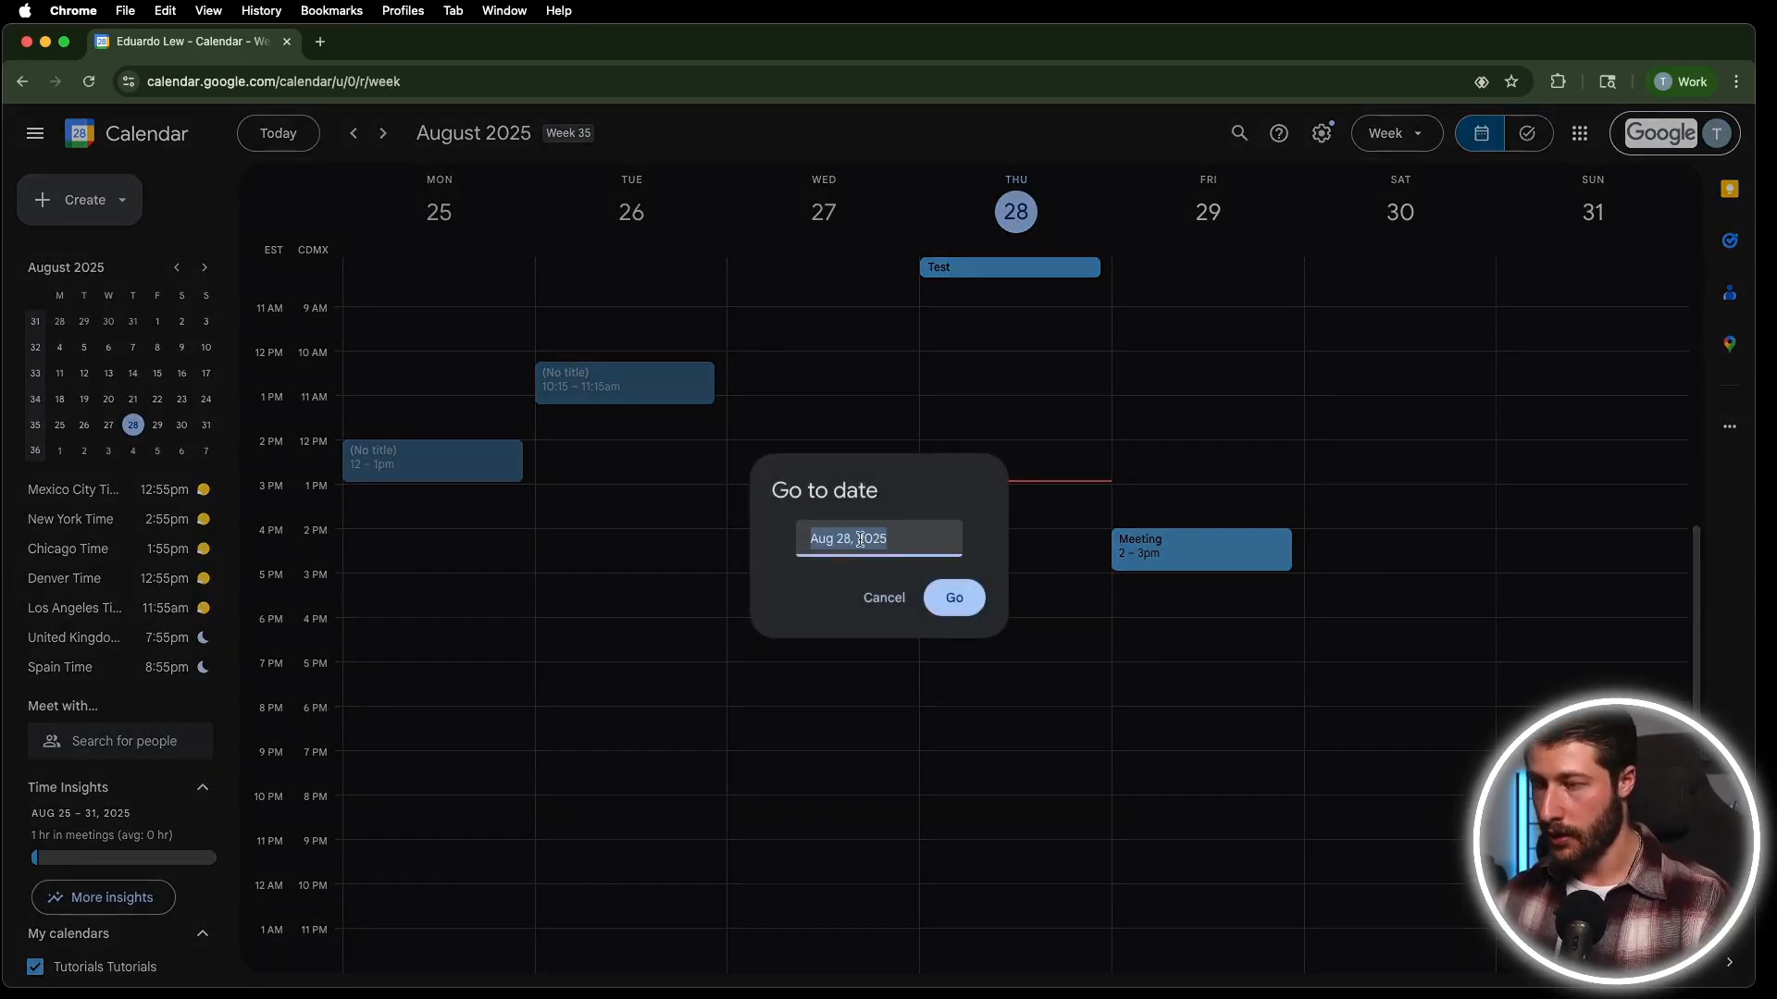
pyautogui.write('May 14th')
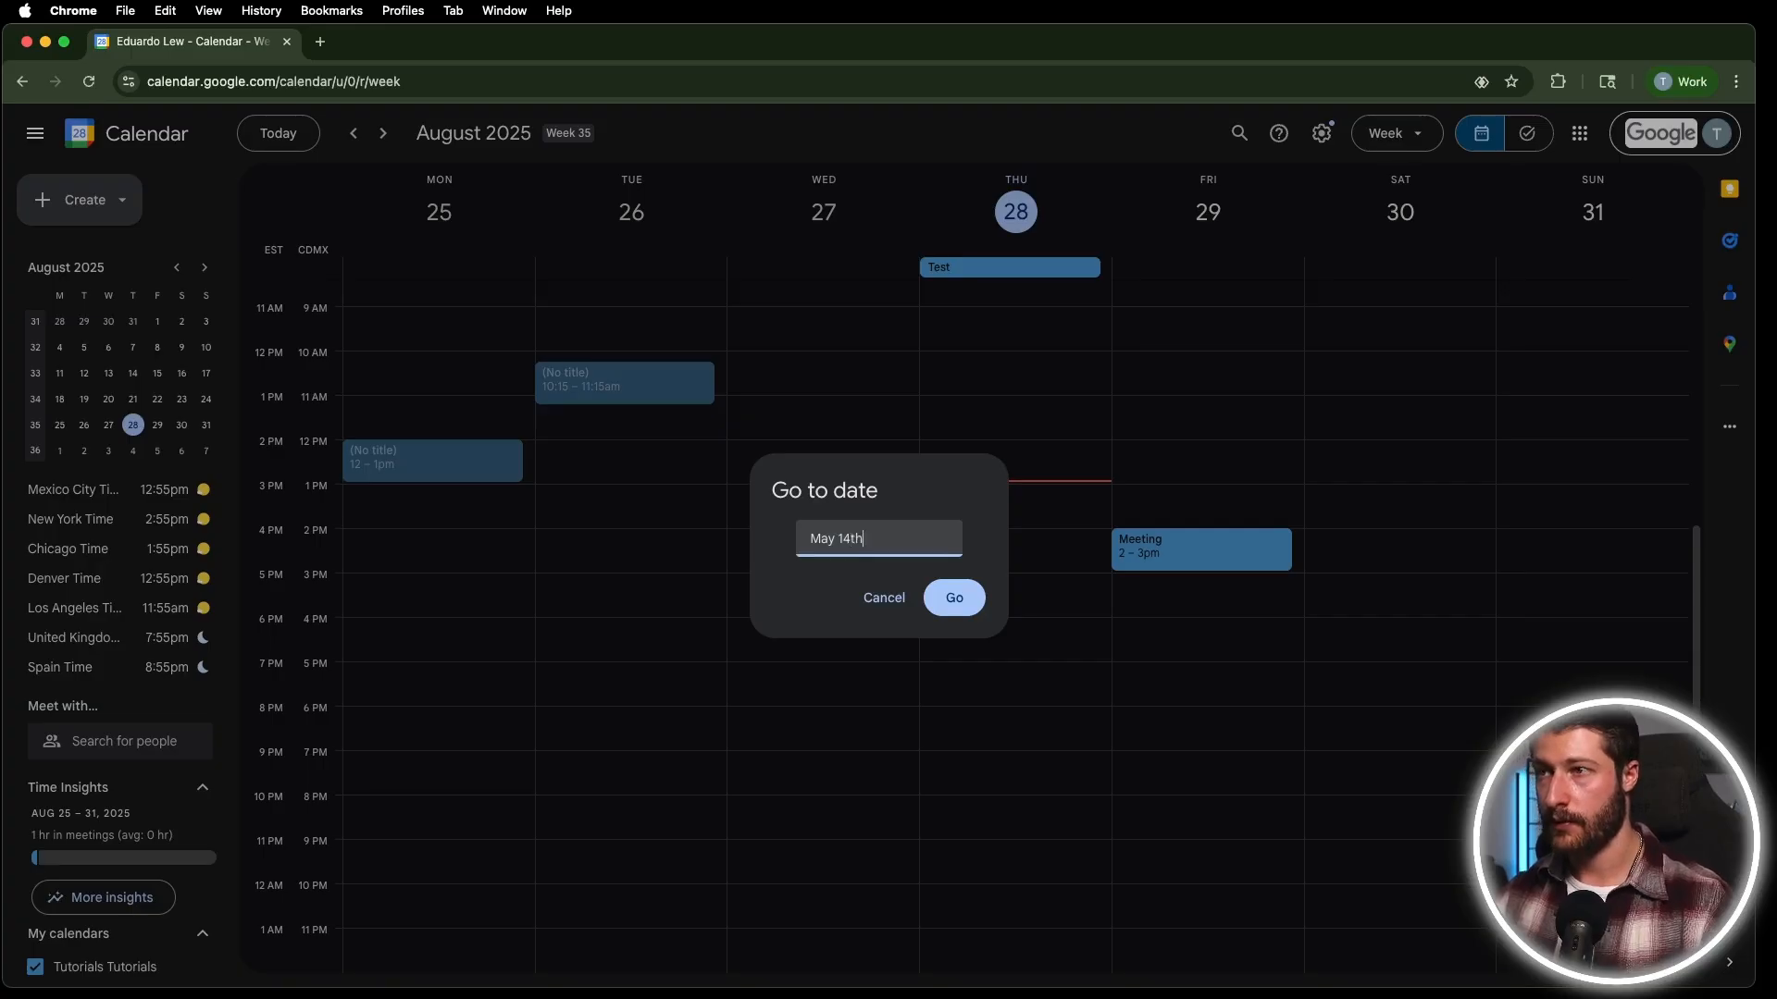
pyautogui.press('Return')
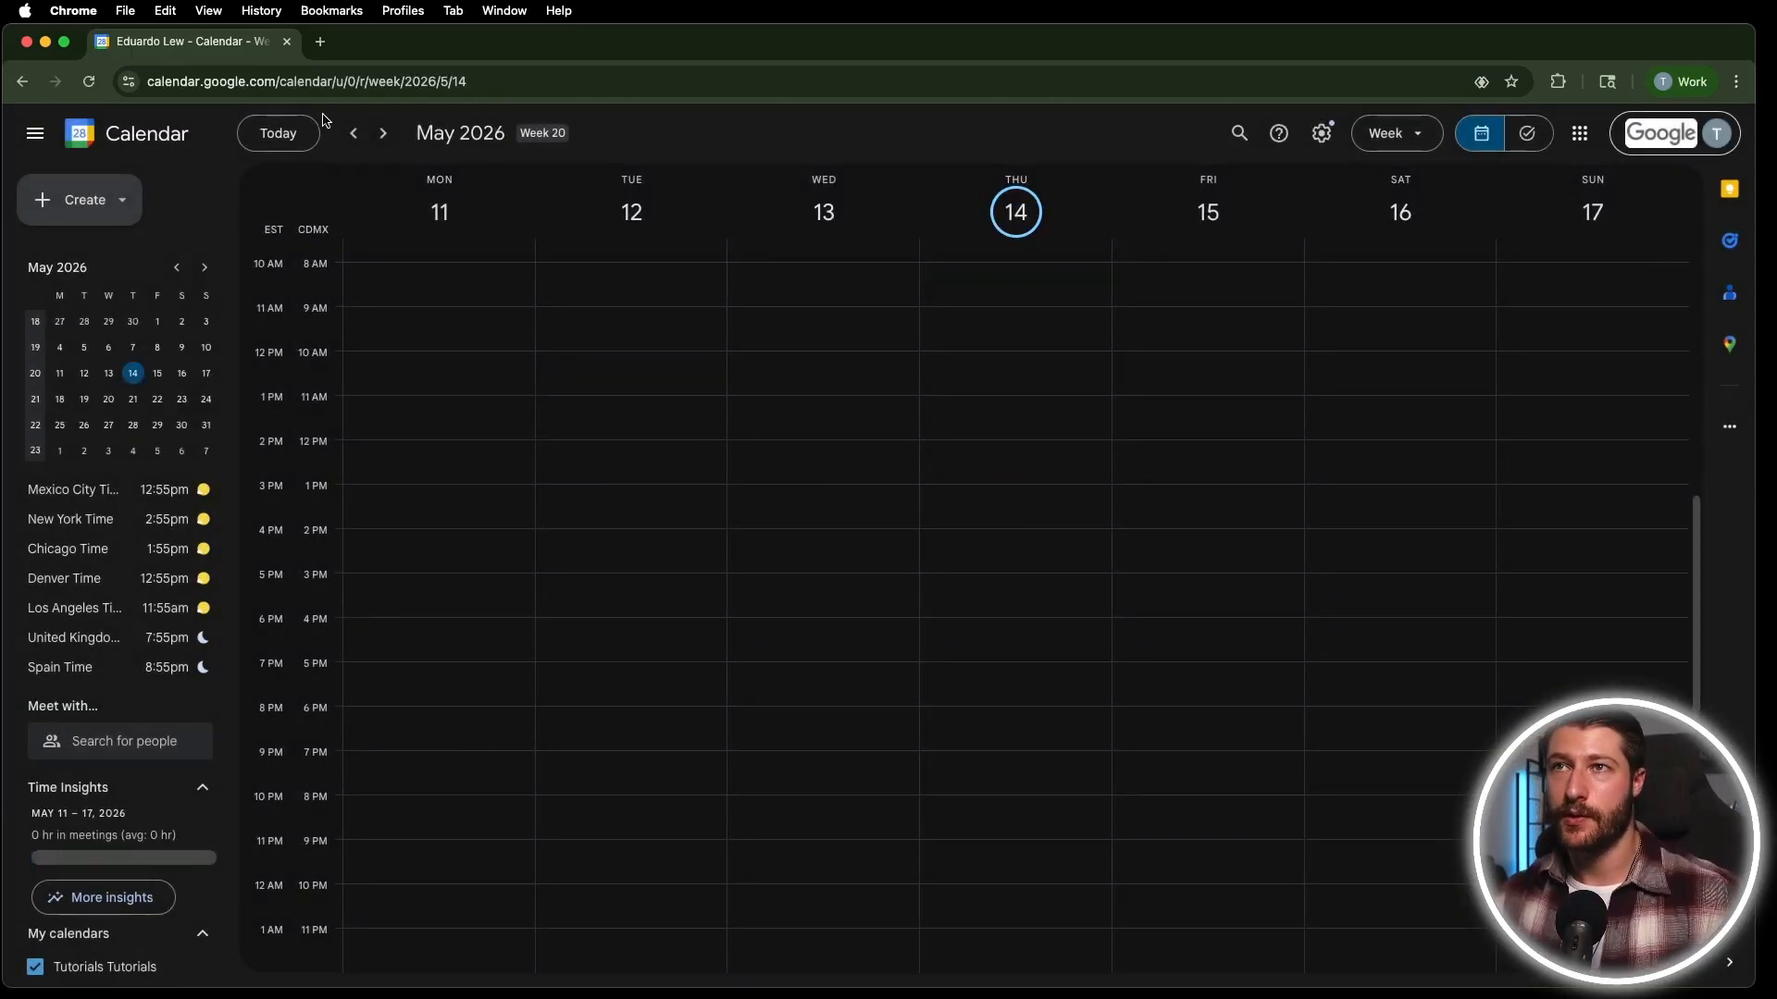
# Use Go to date to jump to May 14 2025, and return to the current week.
pyautogui.press('g')
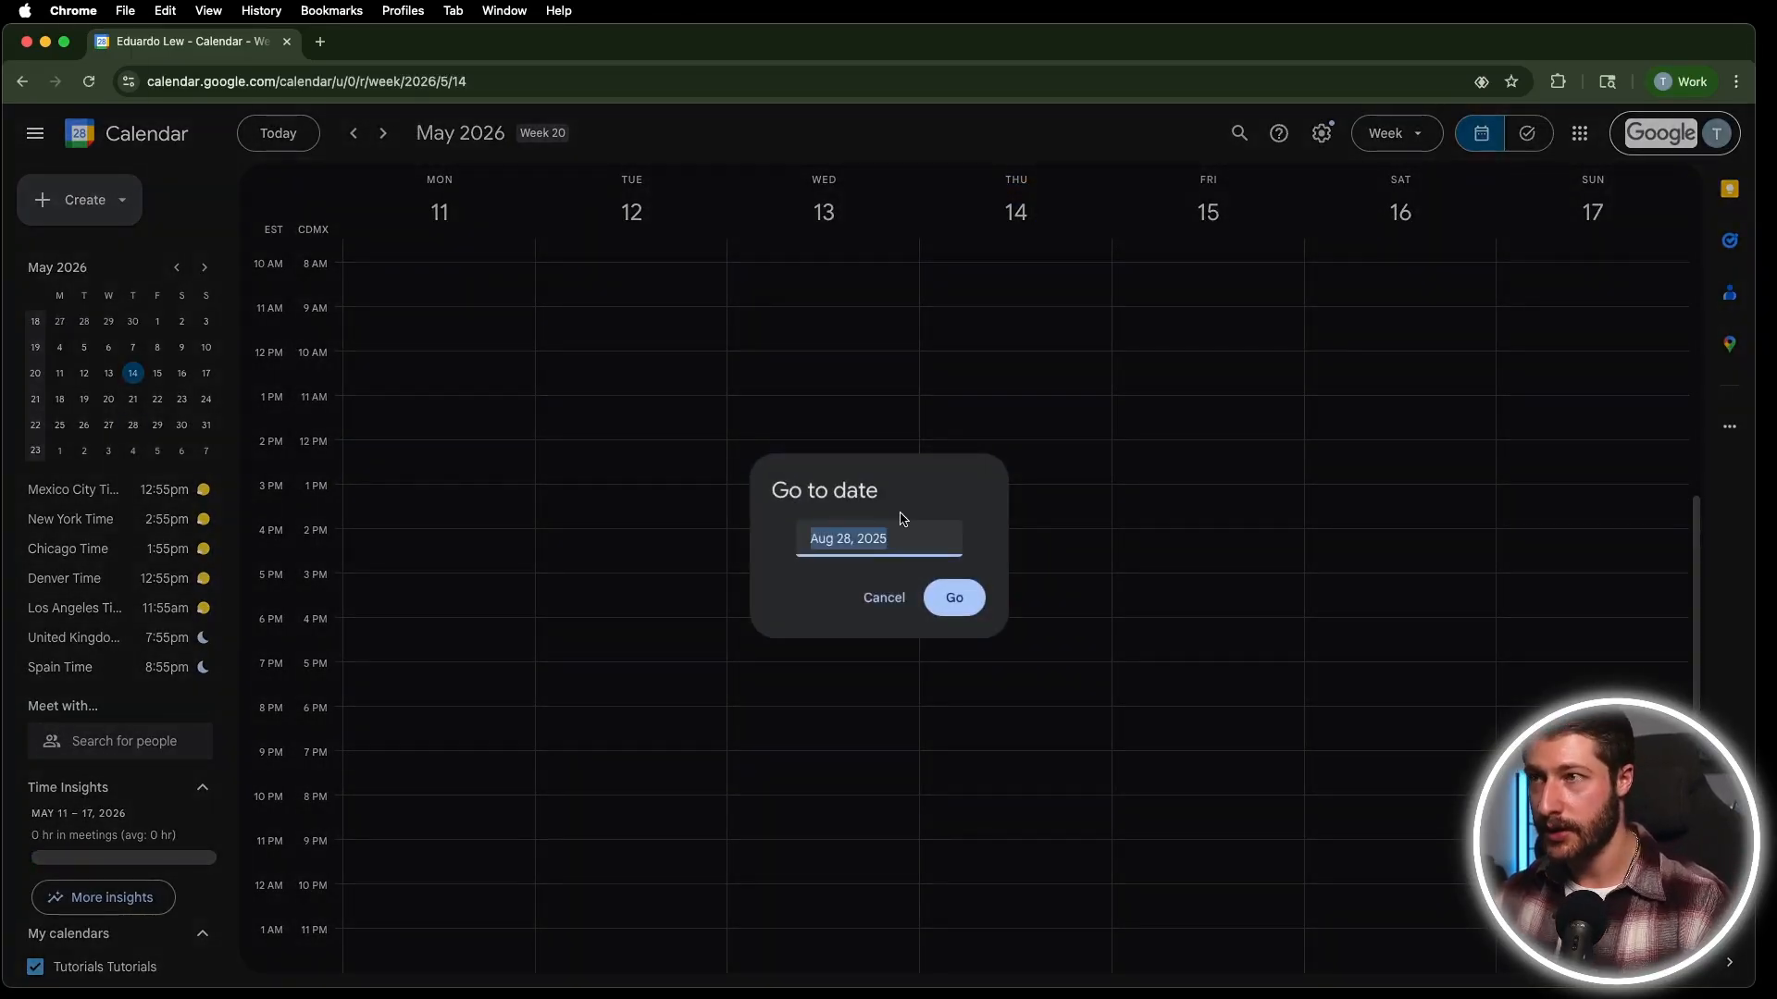
pyautogui.write('may 14 2025')
pyautogui.press('Return')
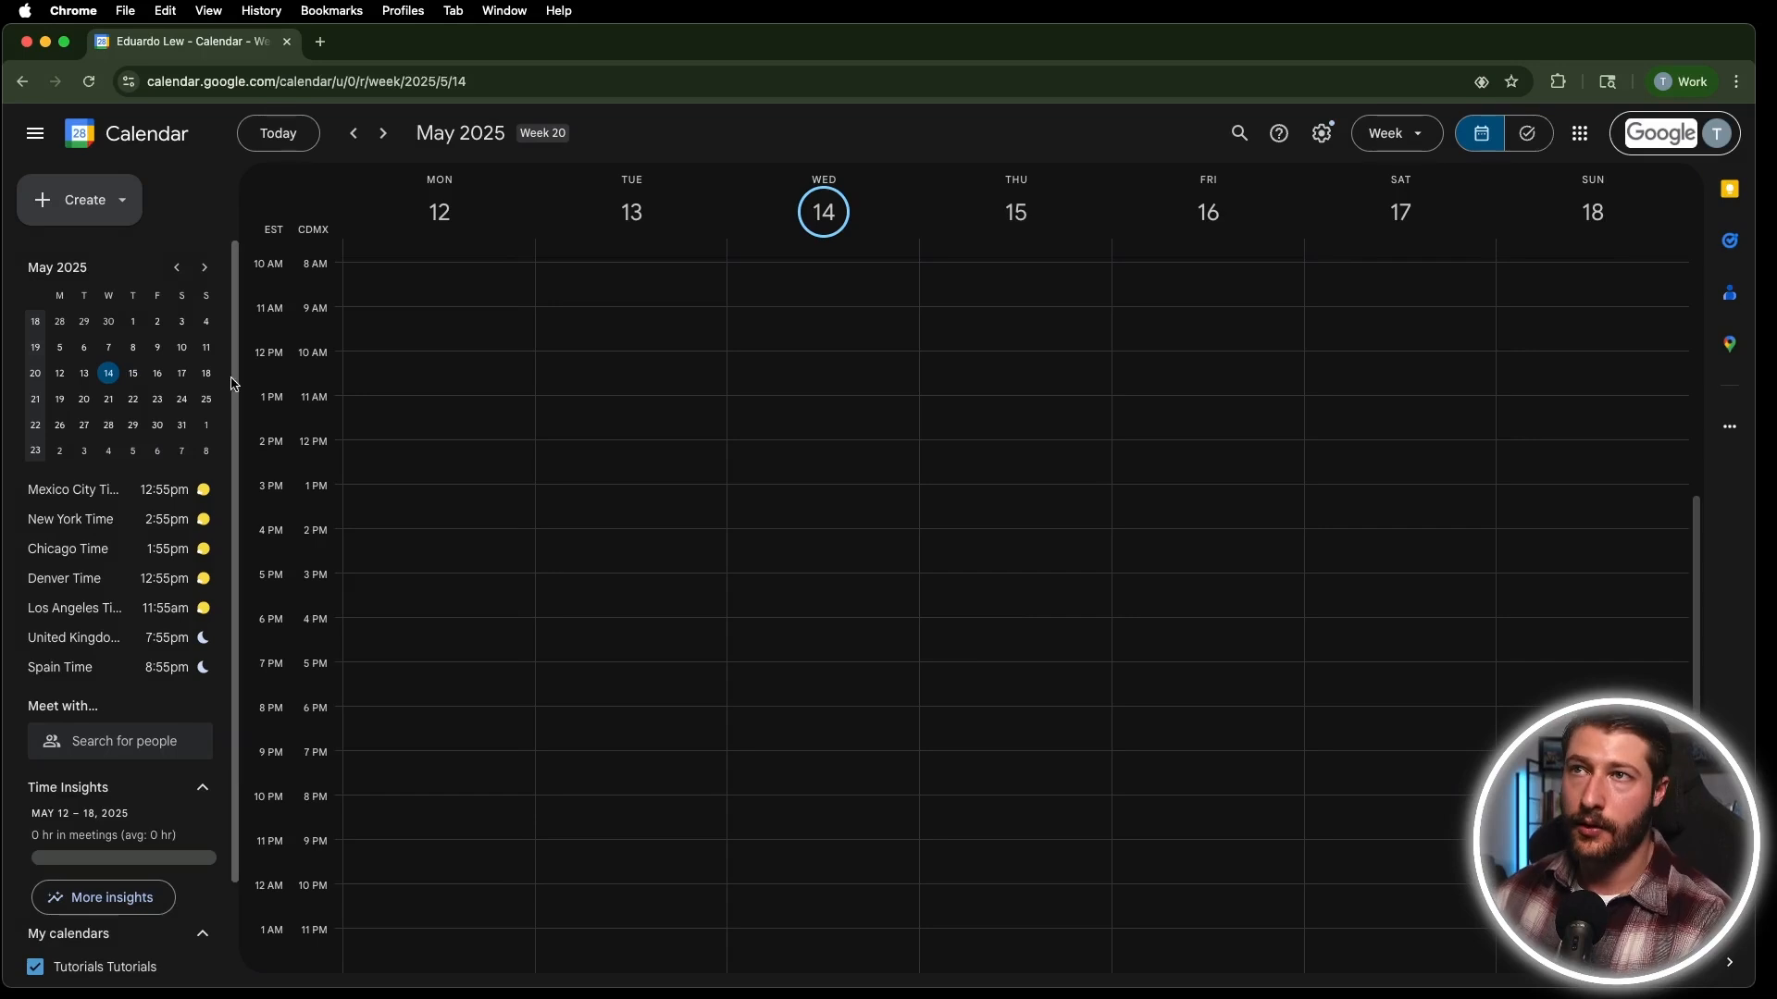
pyautogui.click(278, 133)
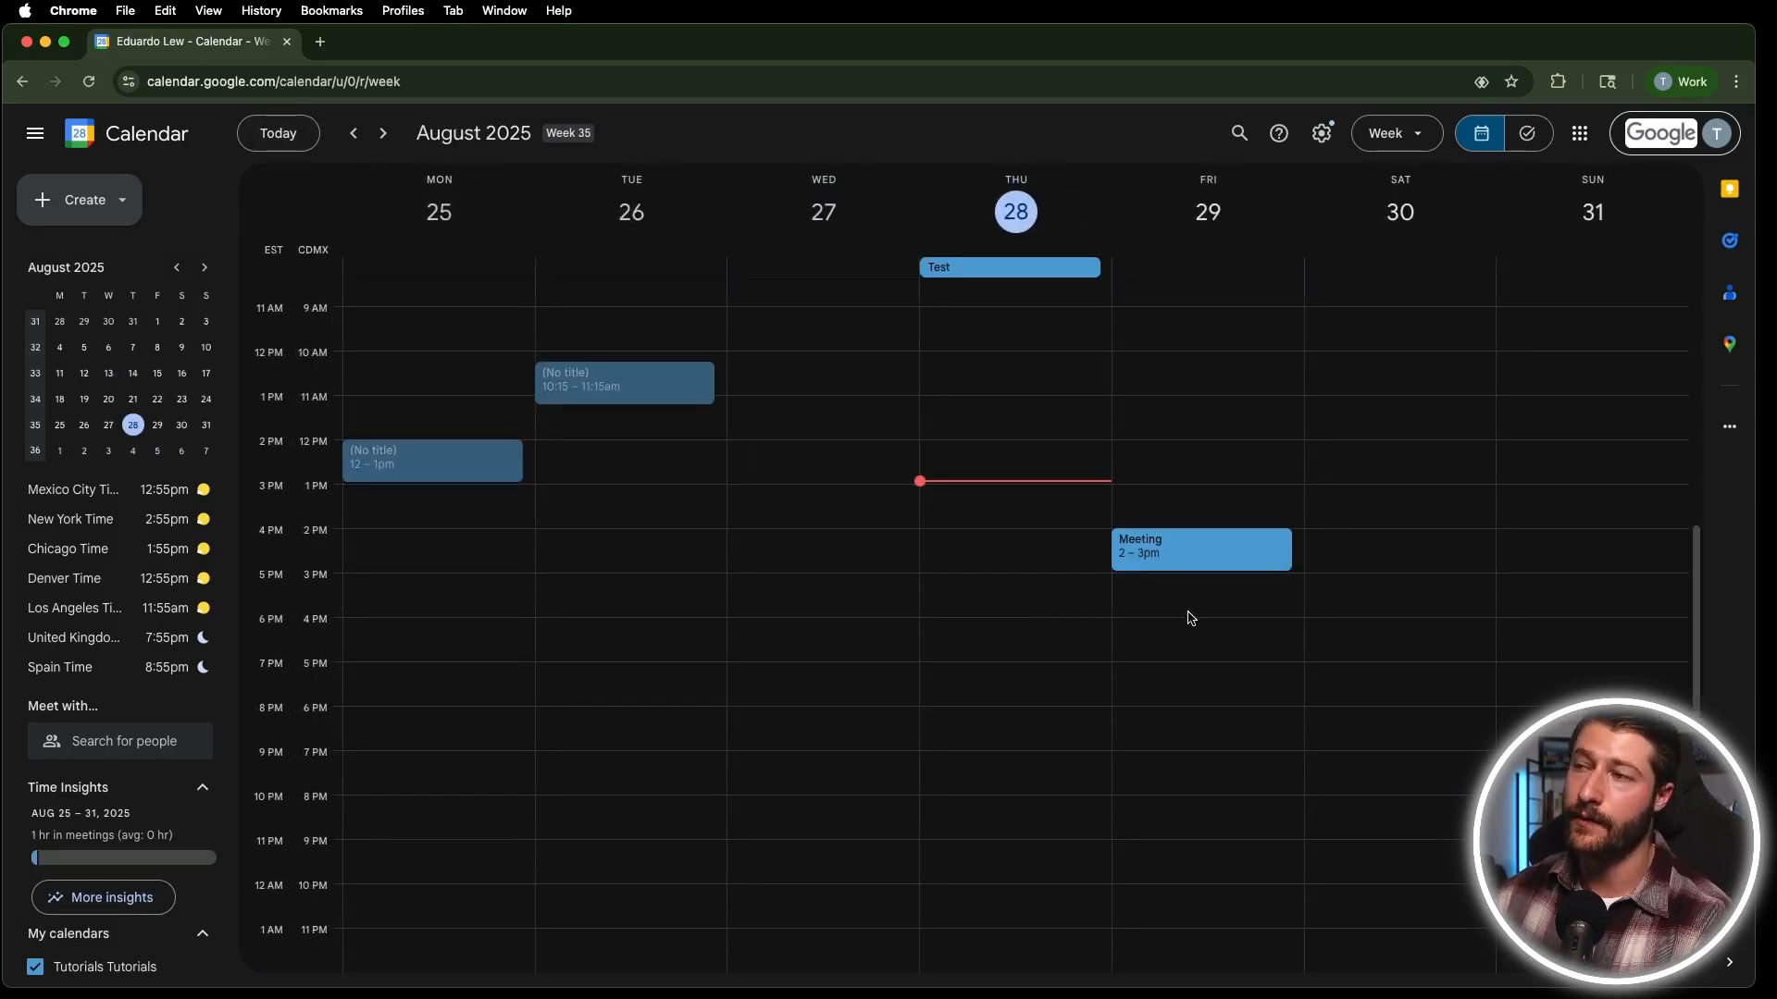
# Draft and discard a Friday, August 29 event from 4:15pm to 5:30pm, and move that day's Meeting to 11:30am – 12:30pm.
pyautogui.moveTo(1191, 631); pyautogui.dragTo(1194, 680)
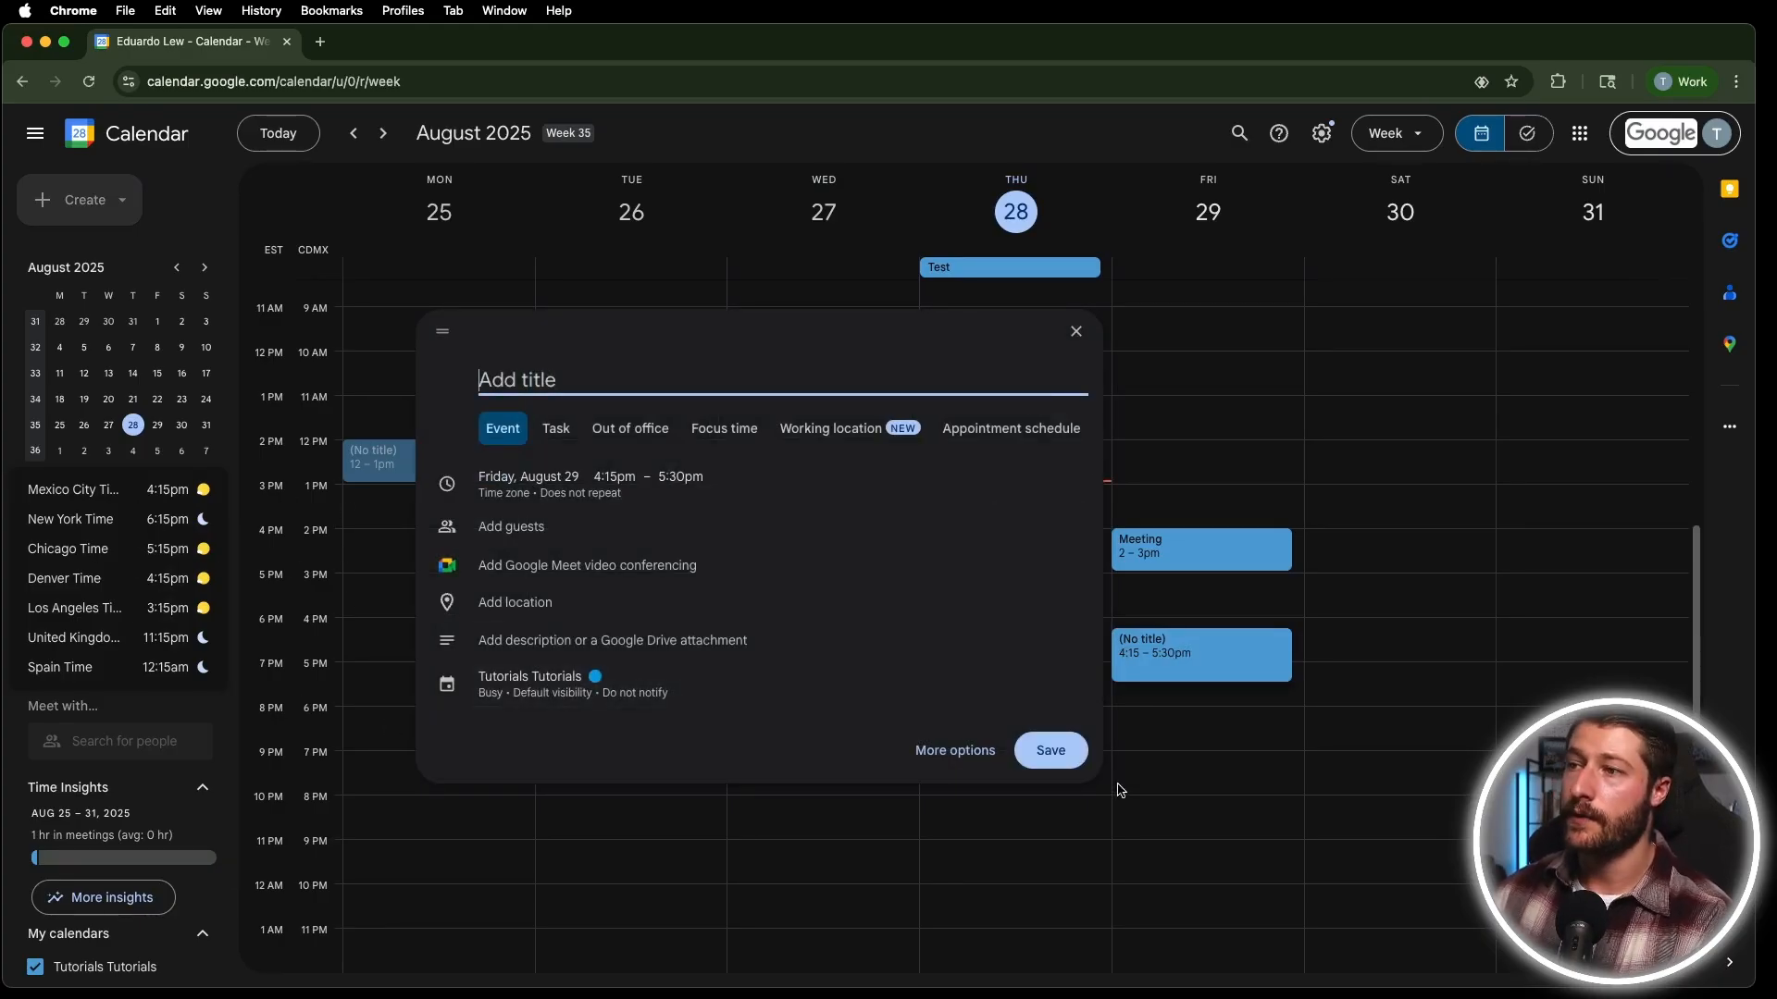
pyautogui.click(1076, 332)
pyautogui.moveTo(1174, 546); pyautogui.dragTo(1178, 457)
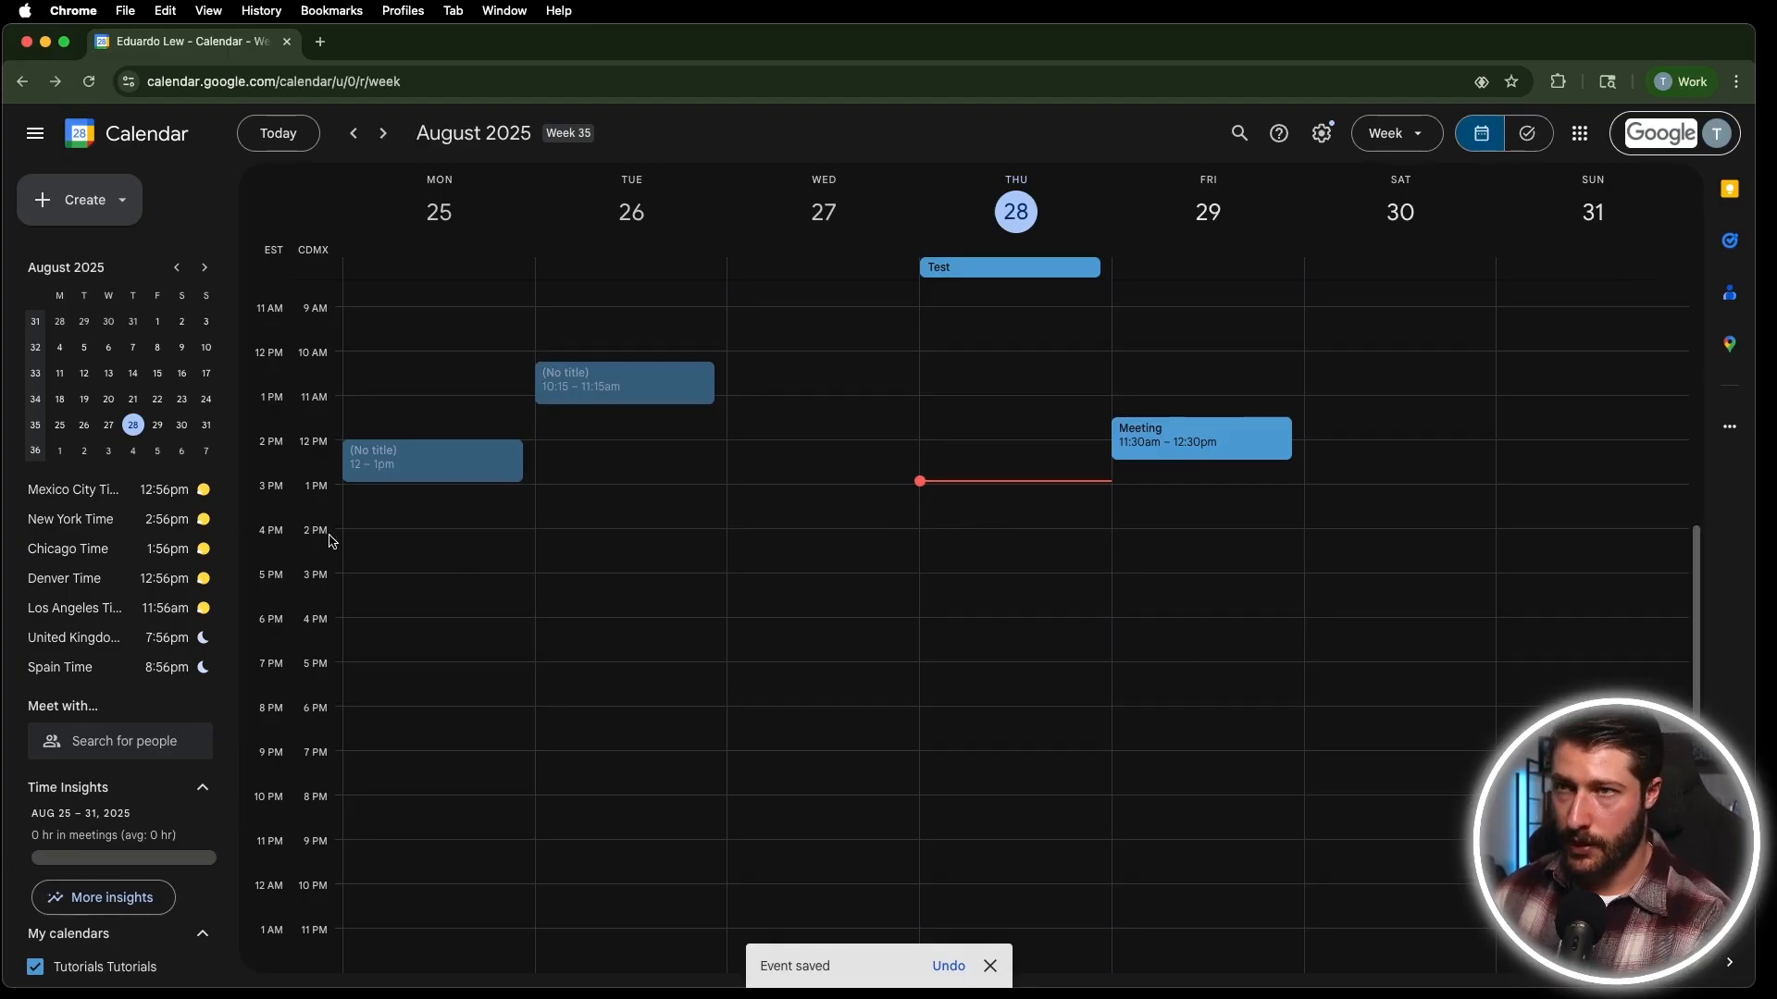
# View the item types available for creation, and draft and discard untitled 2:00pm – 3:00pm events on Friday, August 29.
pyautogui.click(79, 213)
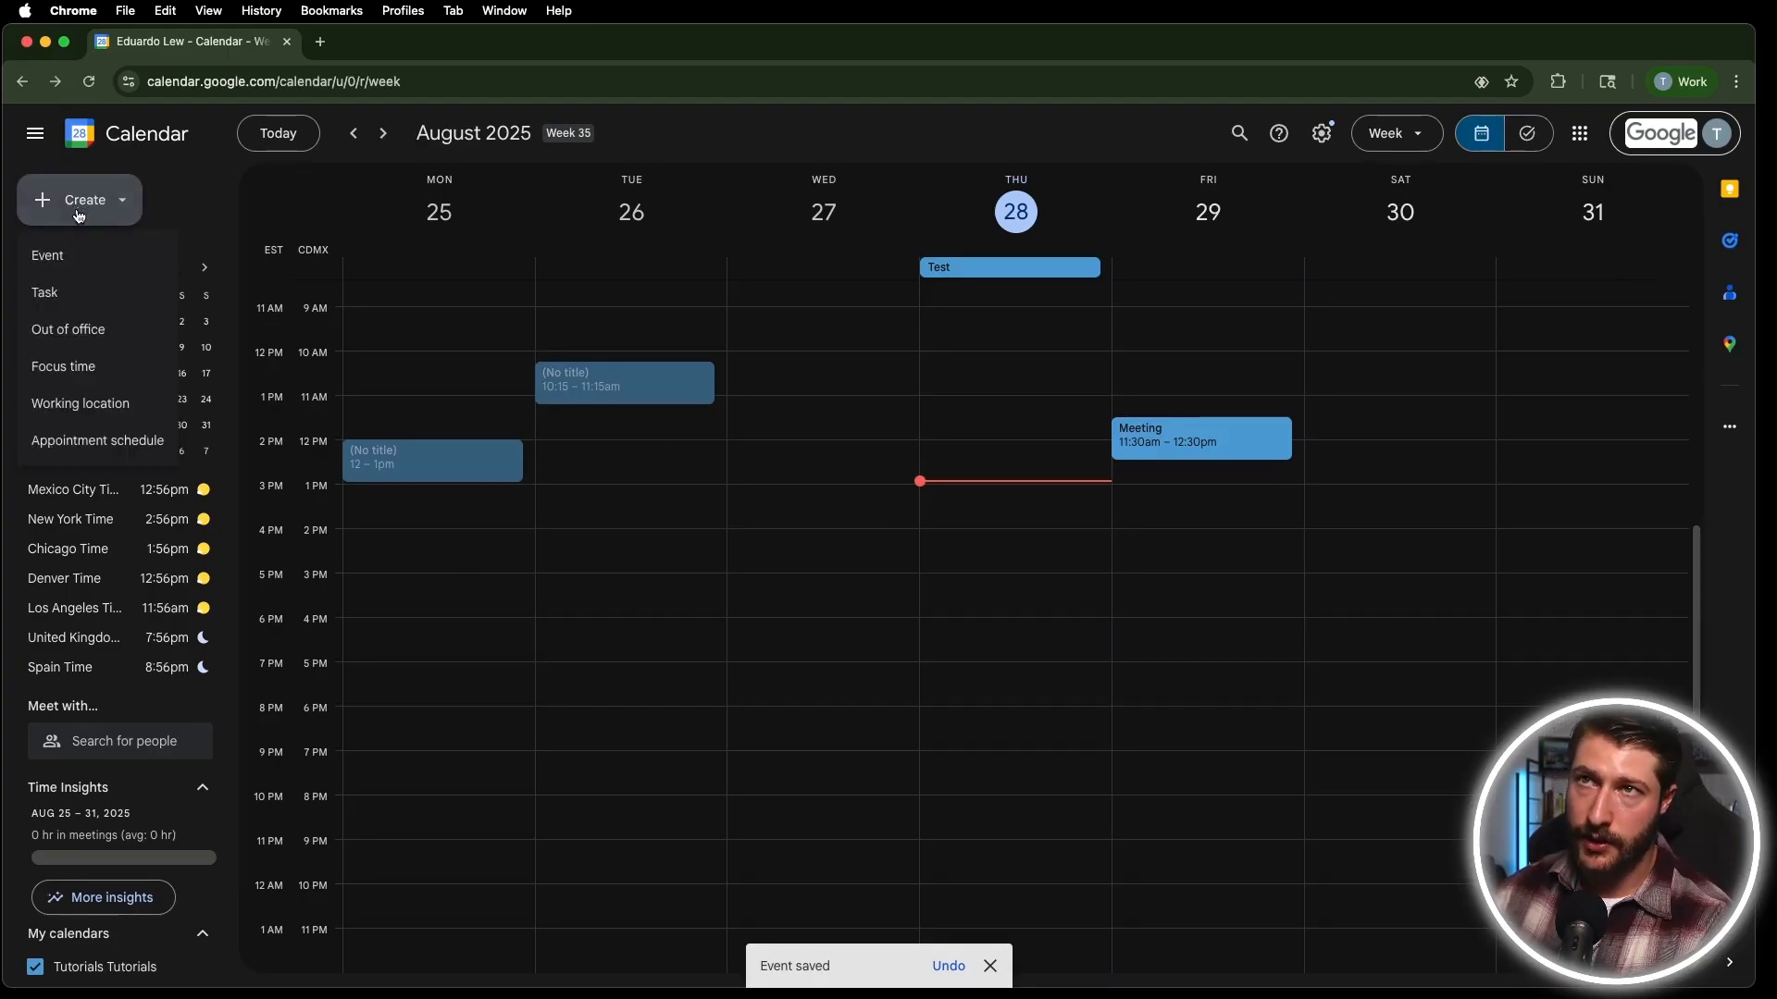
pyautogui.click(1170, 546)
pyautogui.click(1076, 331)
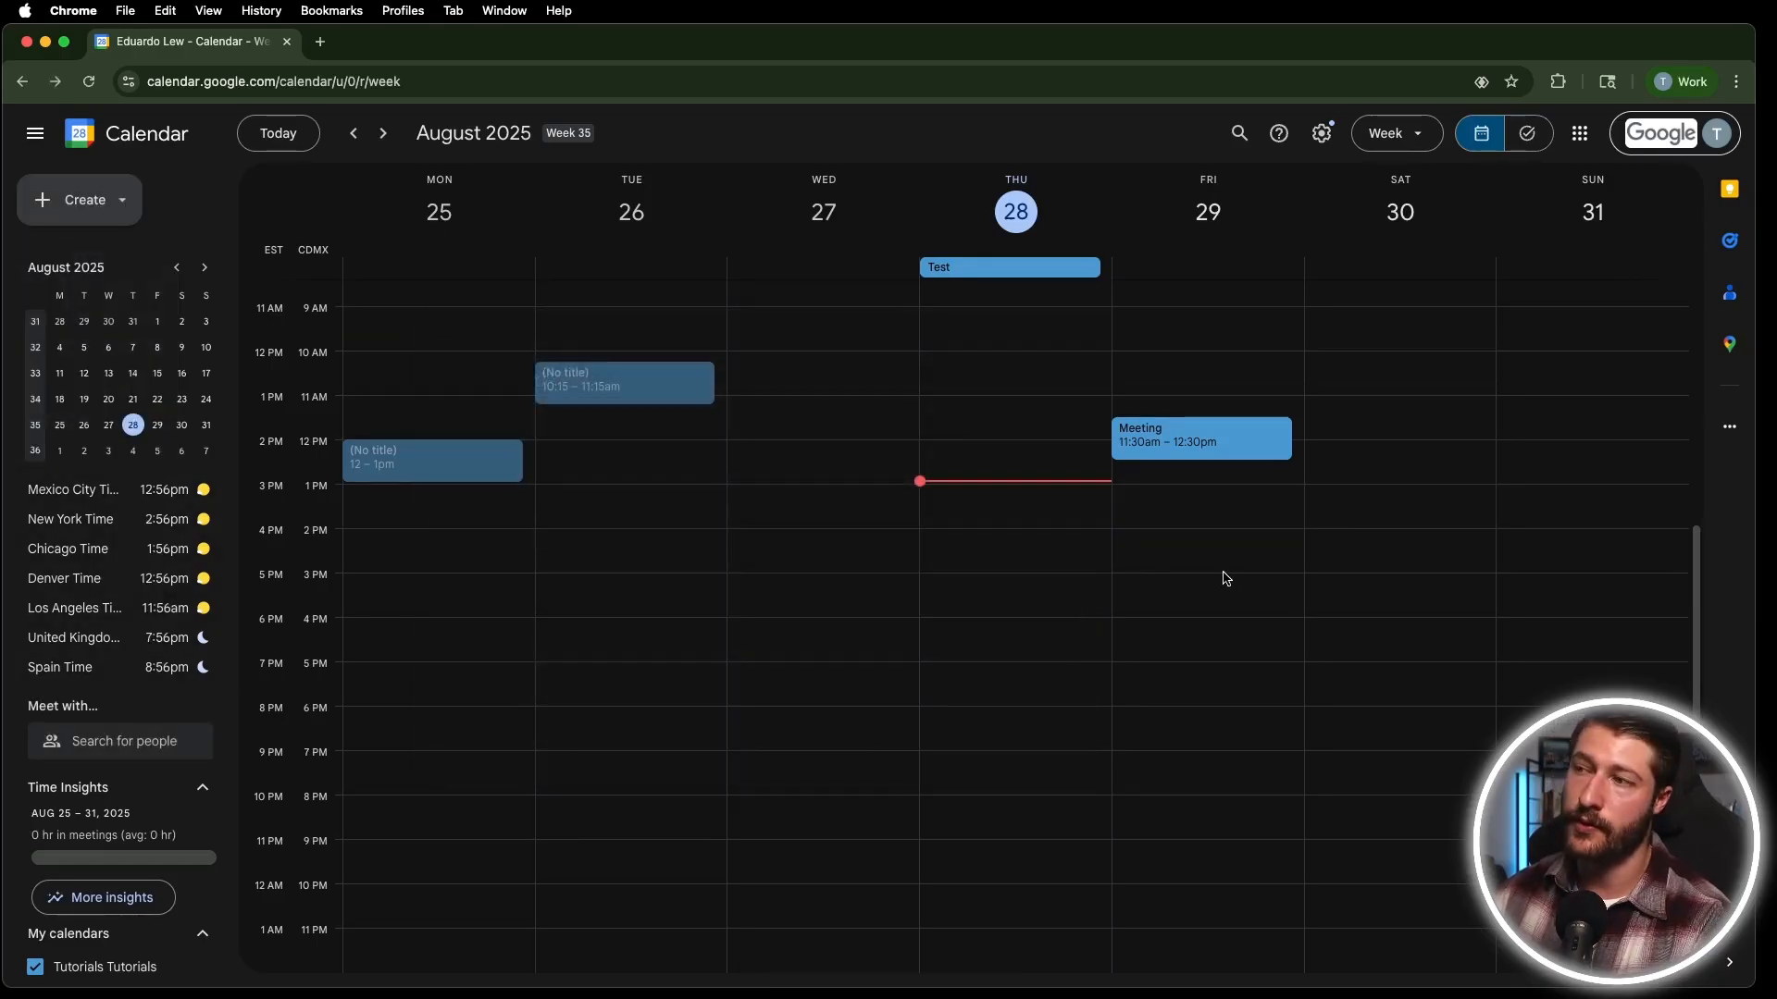
pyautogui.click(1177, 541)
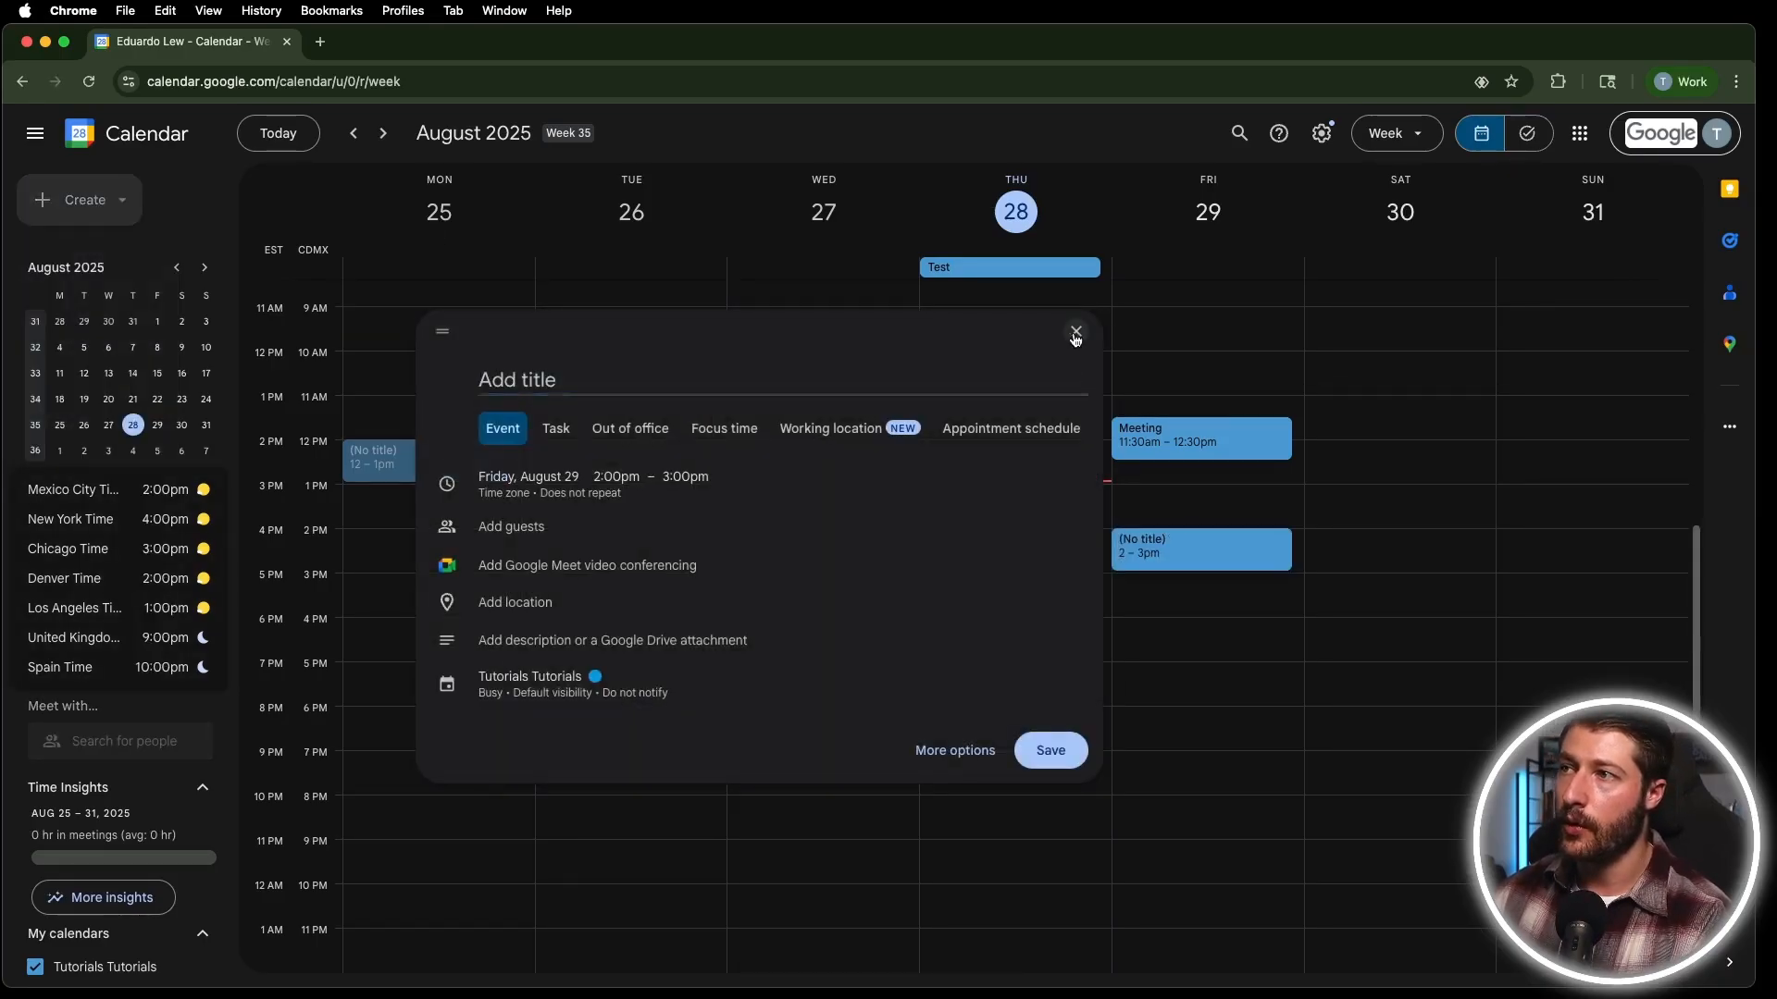
pyautogui.click(1074, 333)
pyautogui.click(1245, 545)
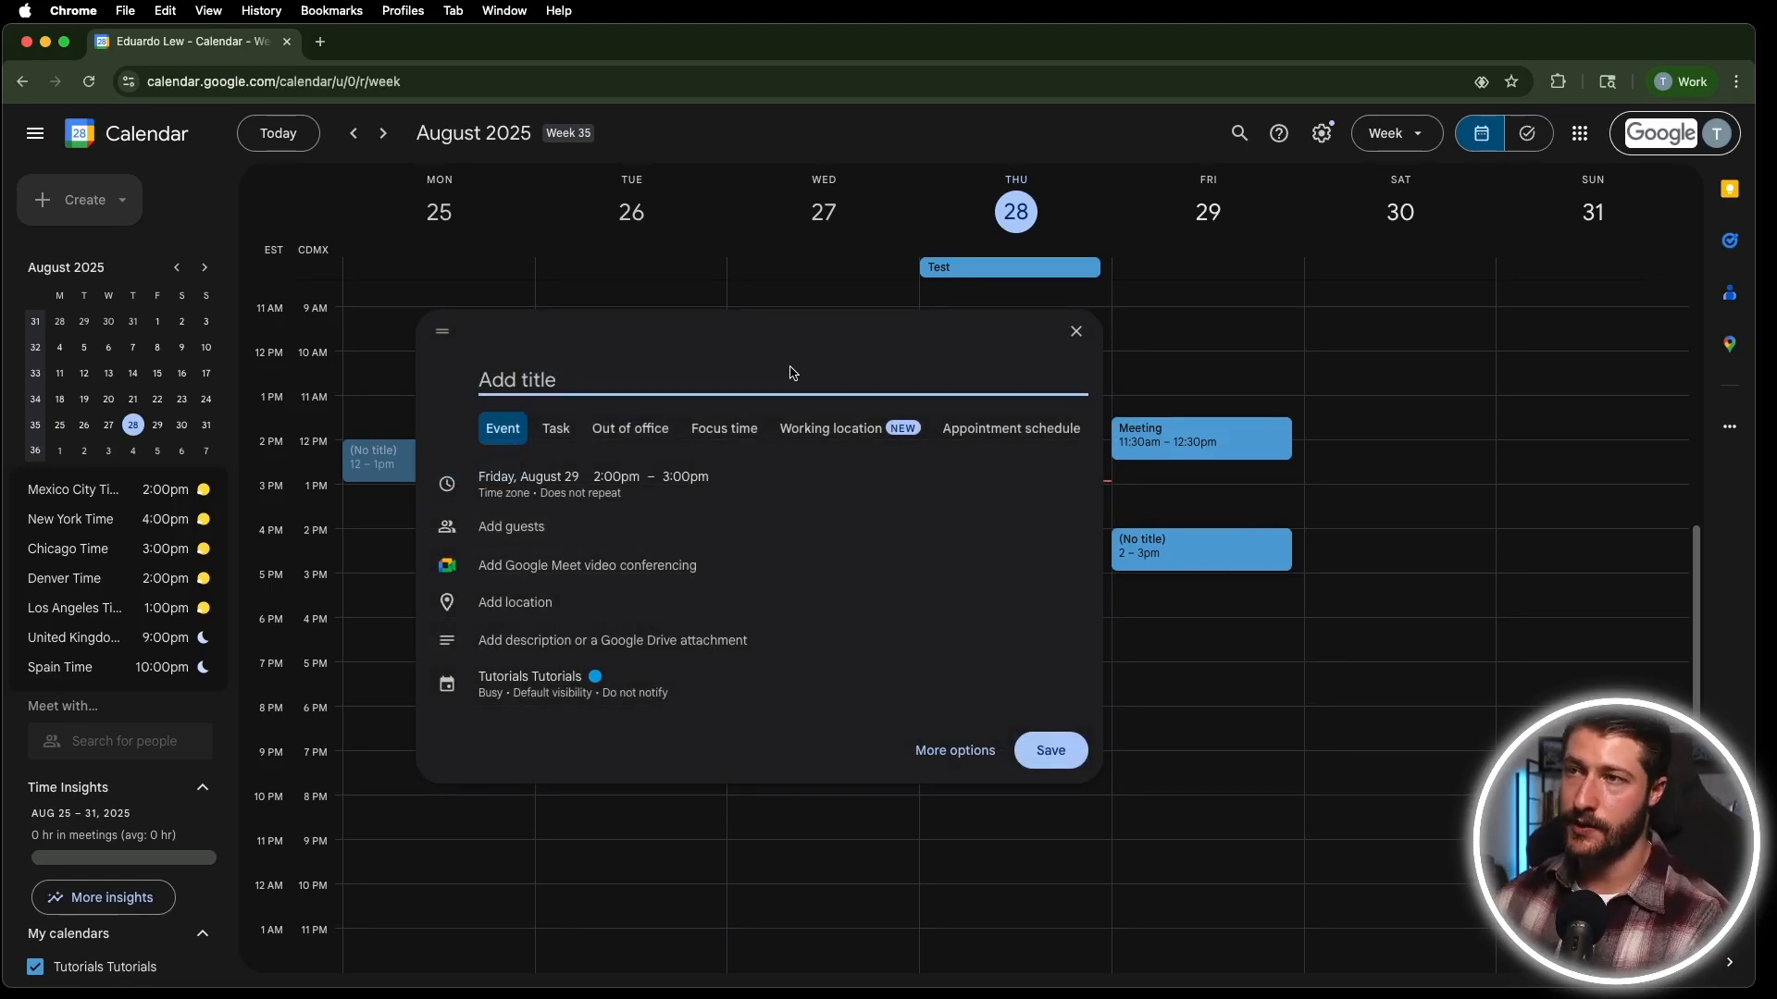
pyautogui.click(1152, 555)
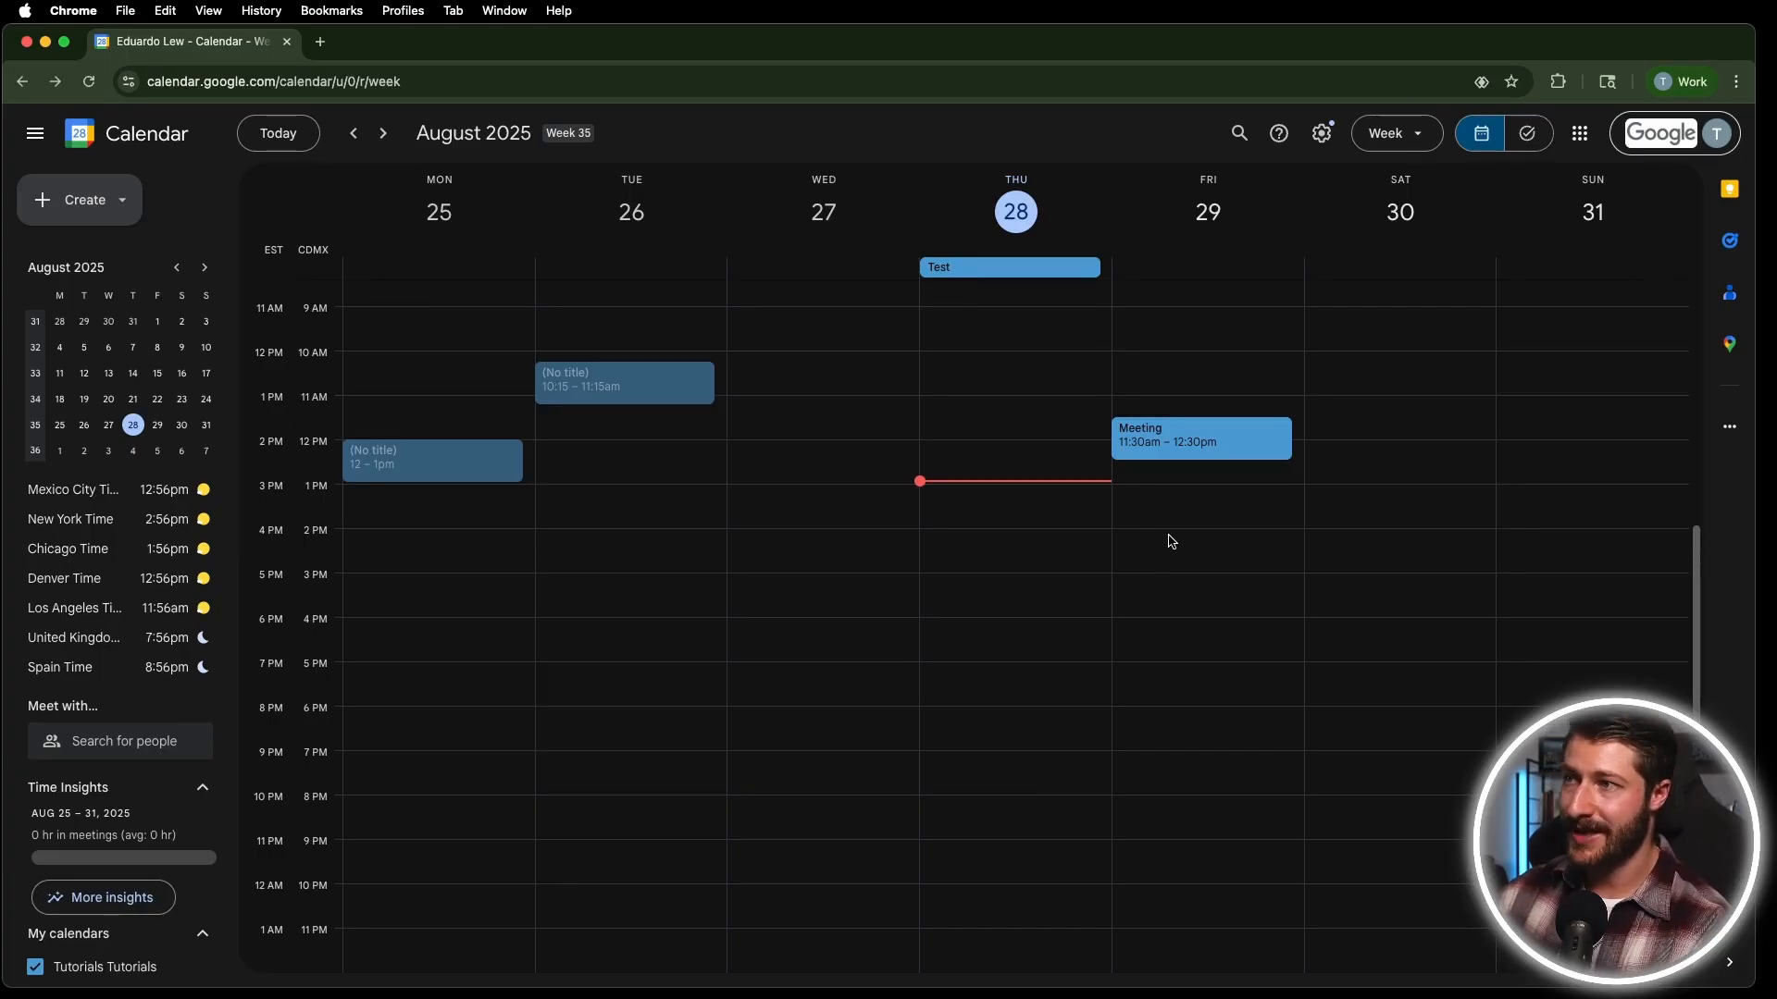
# Try drafting Friday, August 29 events of different lengths from 2:00pm, including 2:00pm – 2:30pm and 2:00pm – 3:15pm, and discard each.
pyautogui.click(1170, 541)
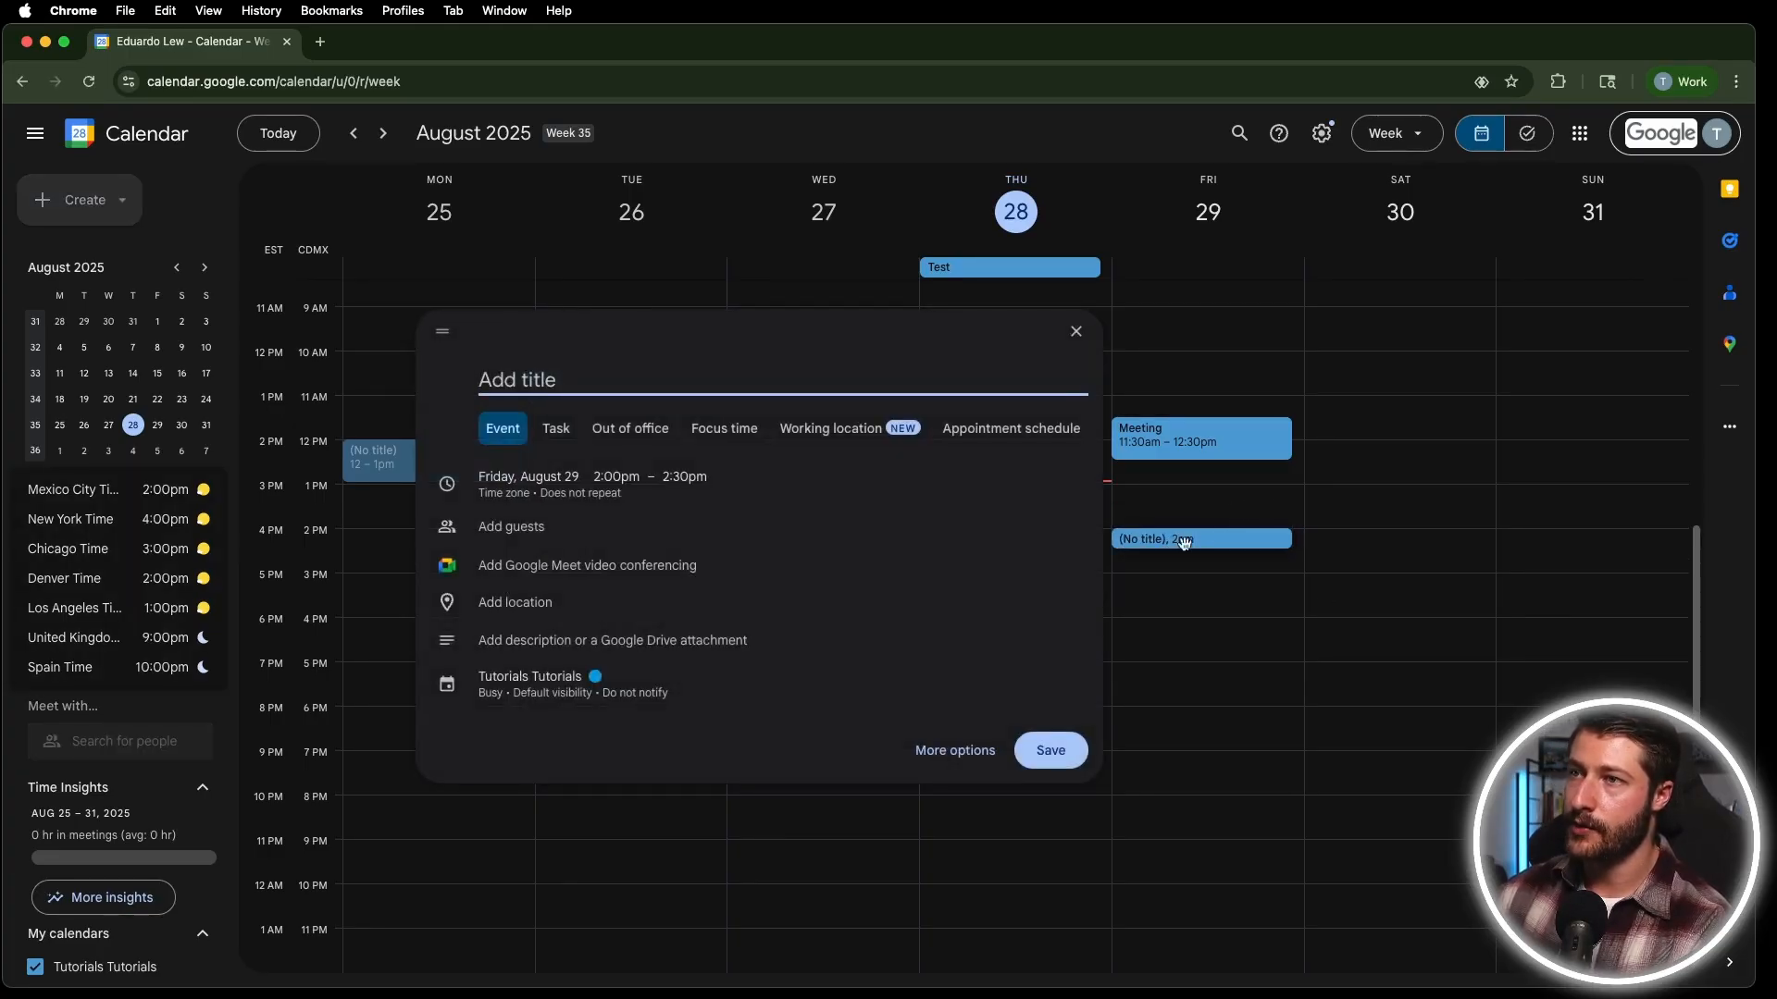
pyautogui.click(1075, 332)
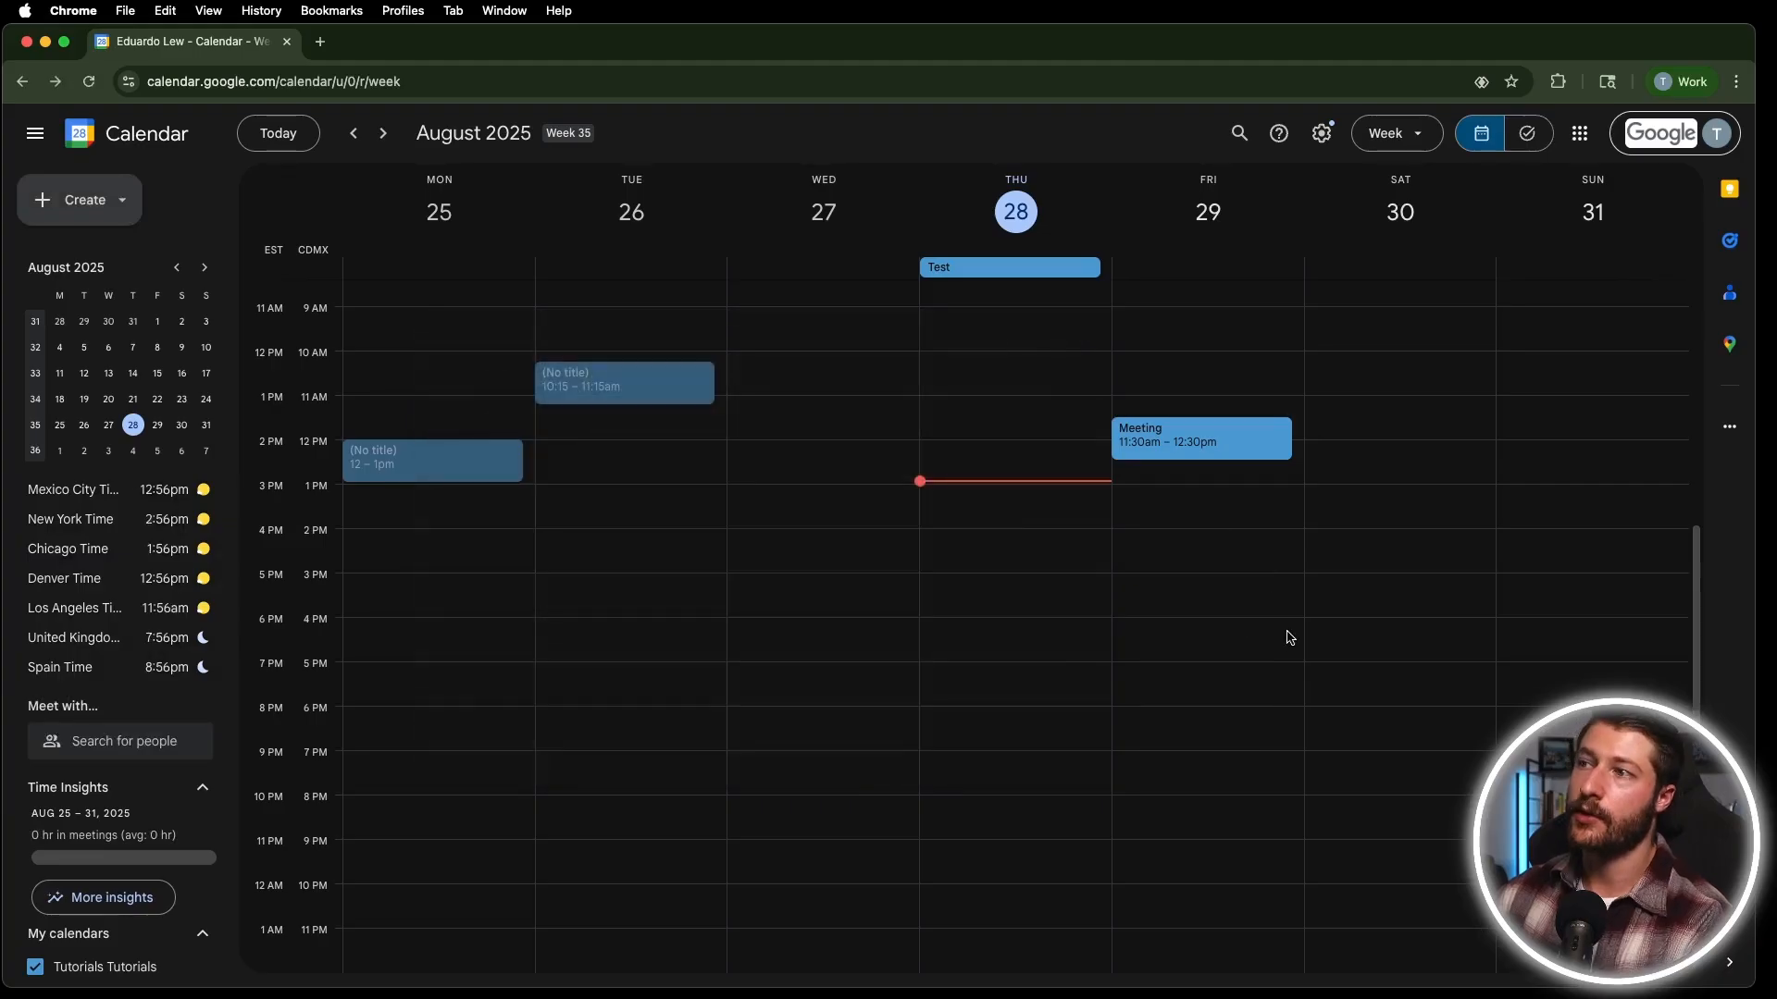
pyautogui.click(1188, 553)
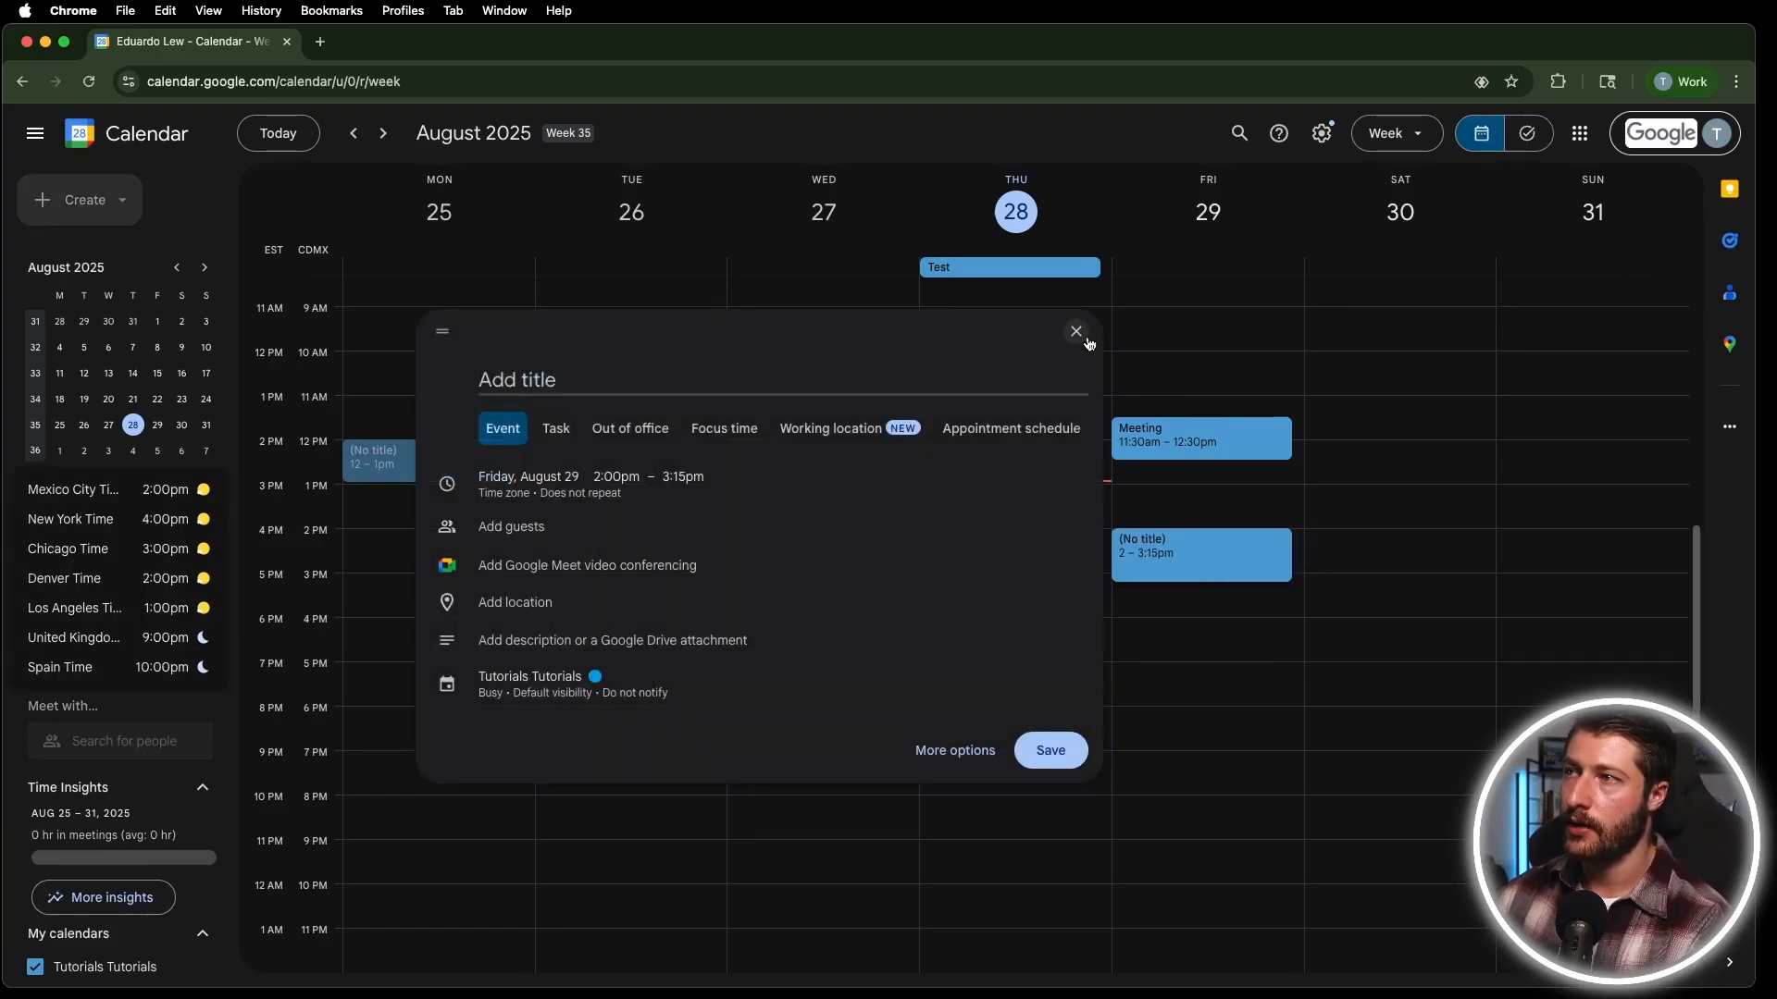
pyautogui.click(1074, 330)
pyautogui.moveTo(1208, 560); pyautogui.dragTo(1208, 745)
pyautogui.click(1074, 331)
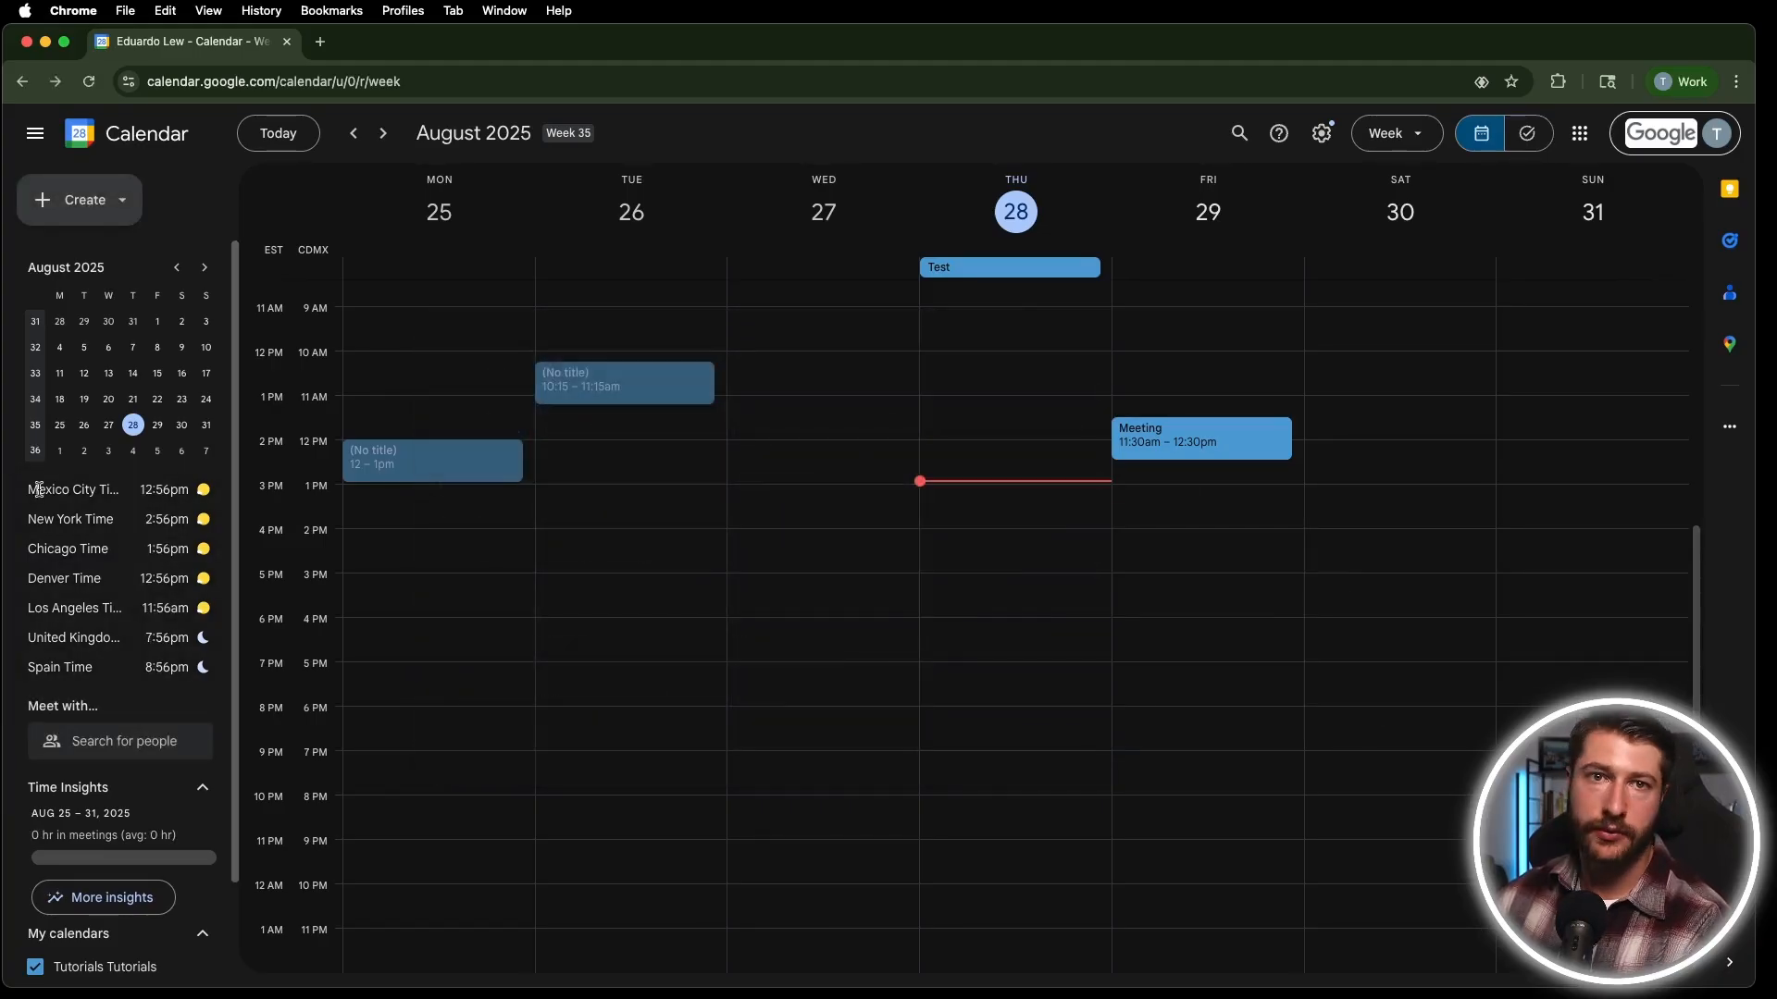
# Open a blank event form through the cal.new address in a separate browser tab, and close that tab without saving.
pyautogui.click(324, 43)
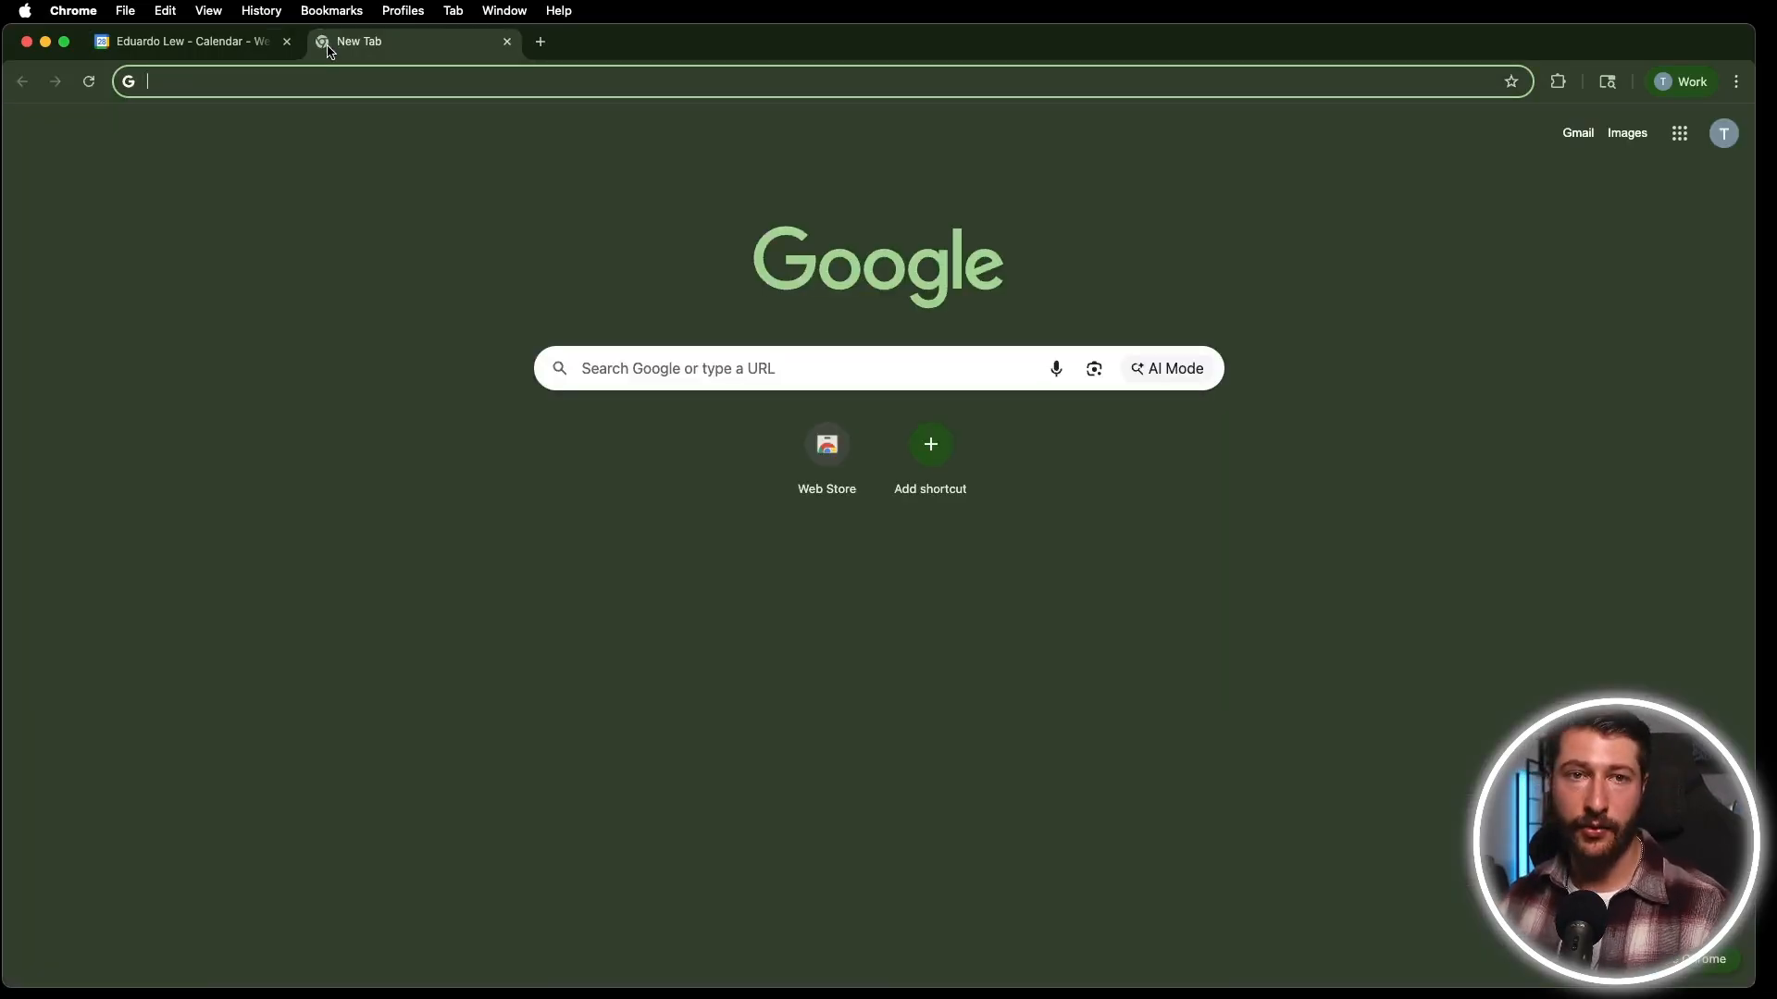
pyautogui.write('cal.new')
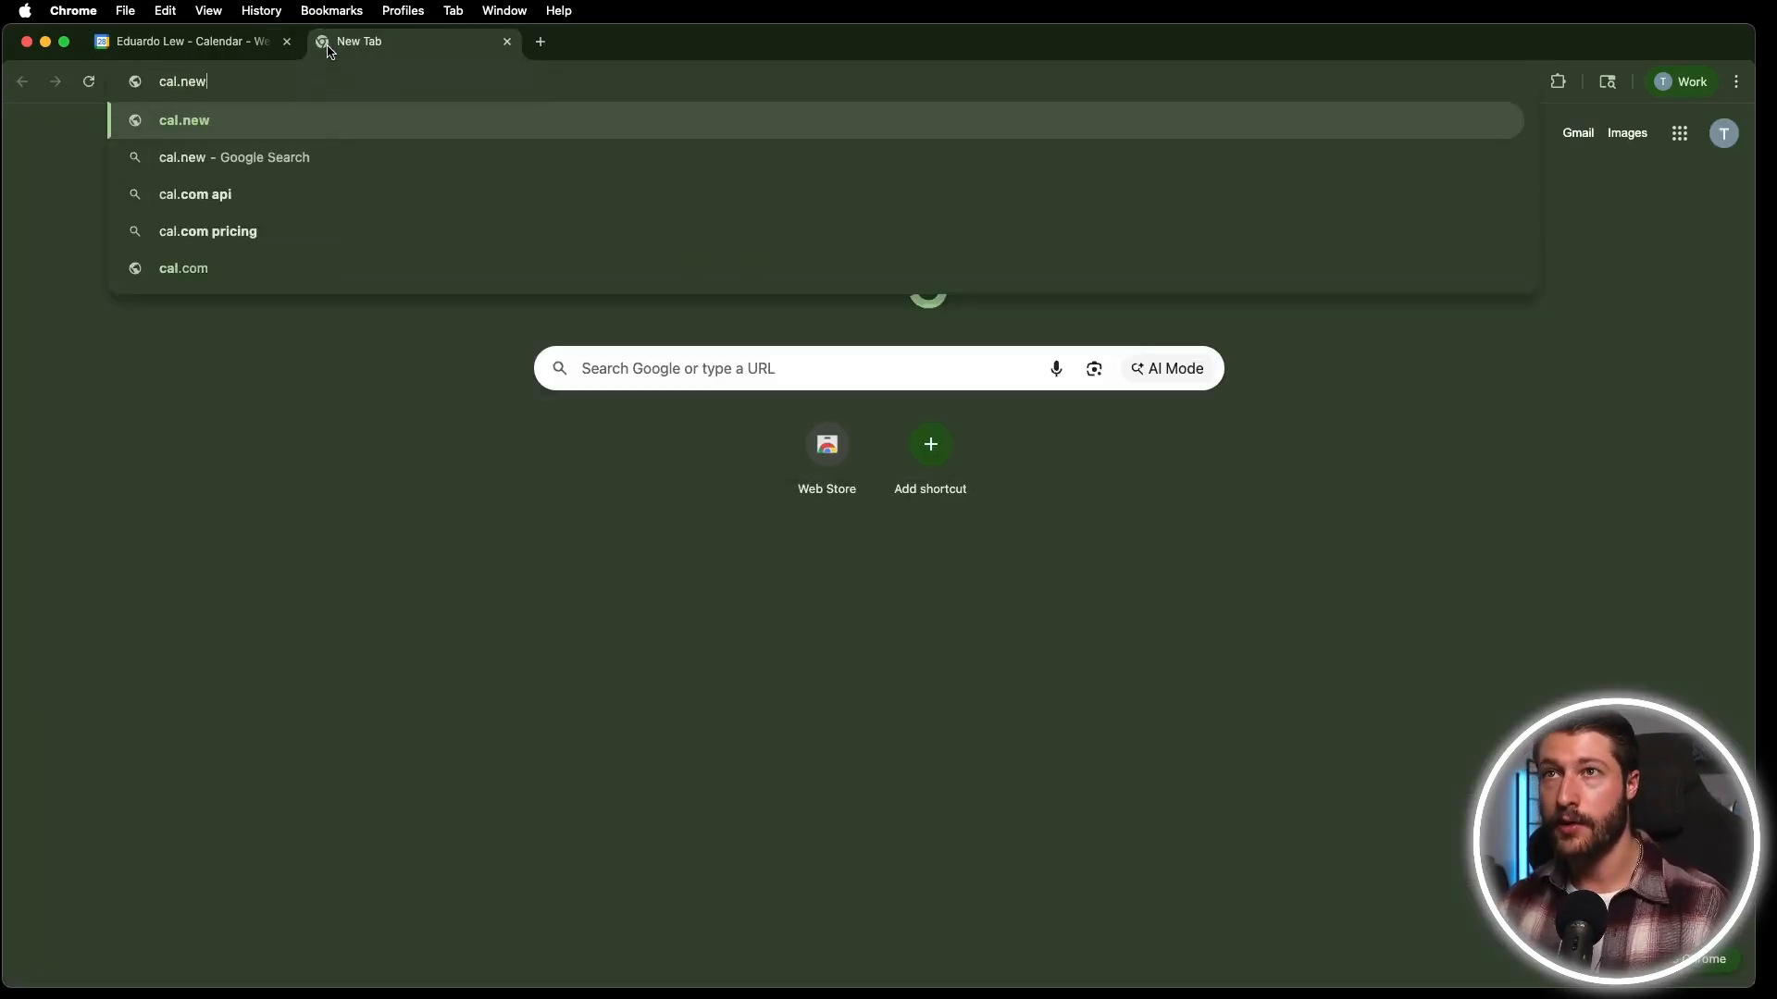
pyautogui.press('Return')
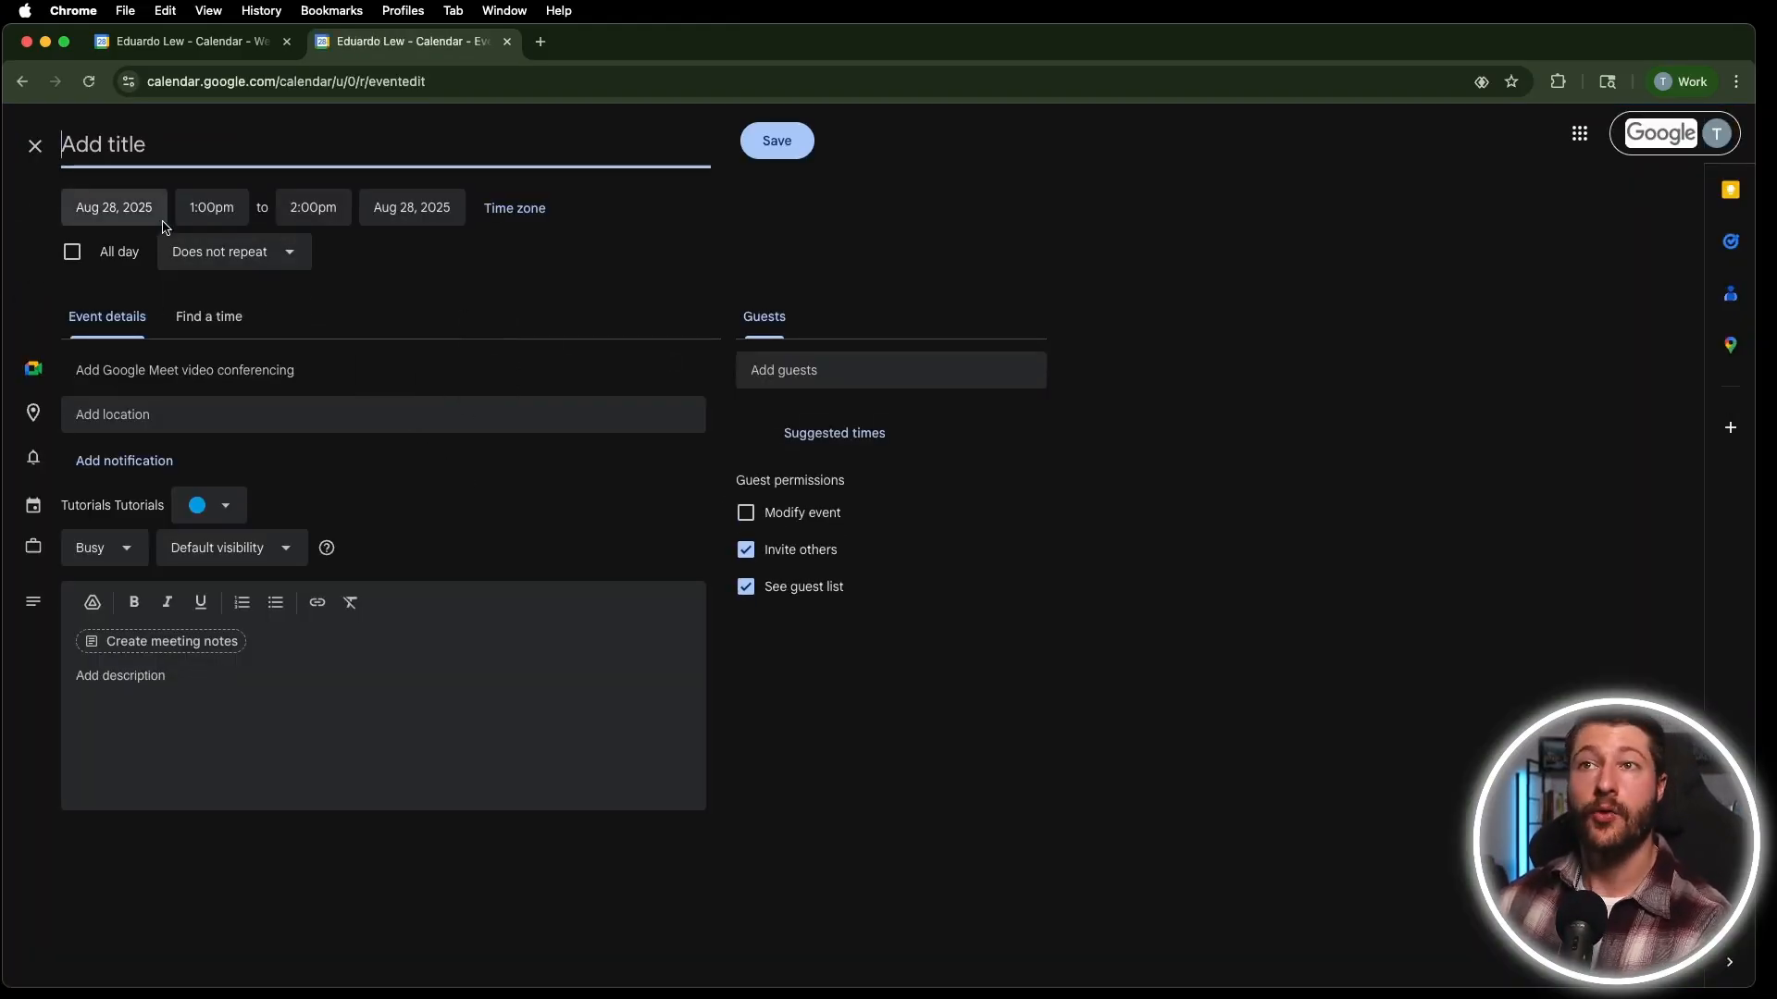
pyautogui.click(507, 41)
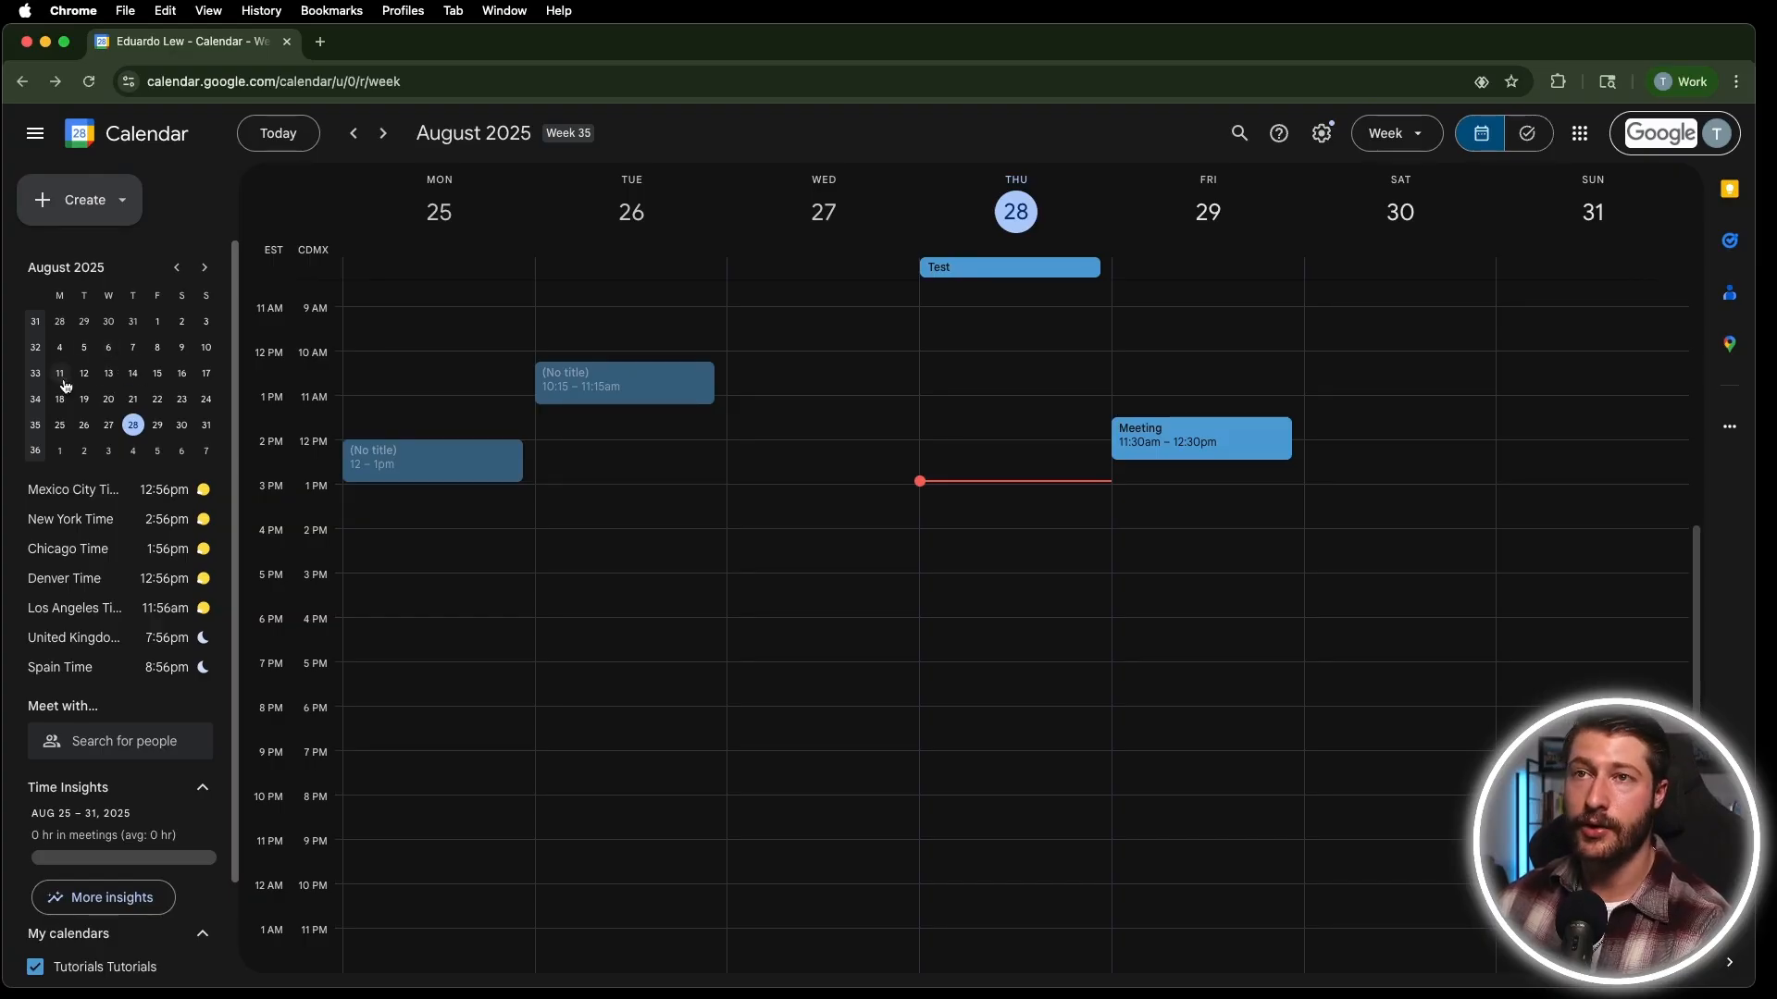
# Use the mini calendar to display August 11–16, August 4–24 and August 4–17 as custom date ranges.
pyautogui.moveTo(63, 383); pyautogui.dragTo(192, 386)
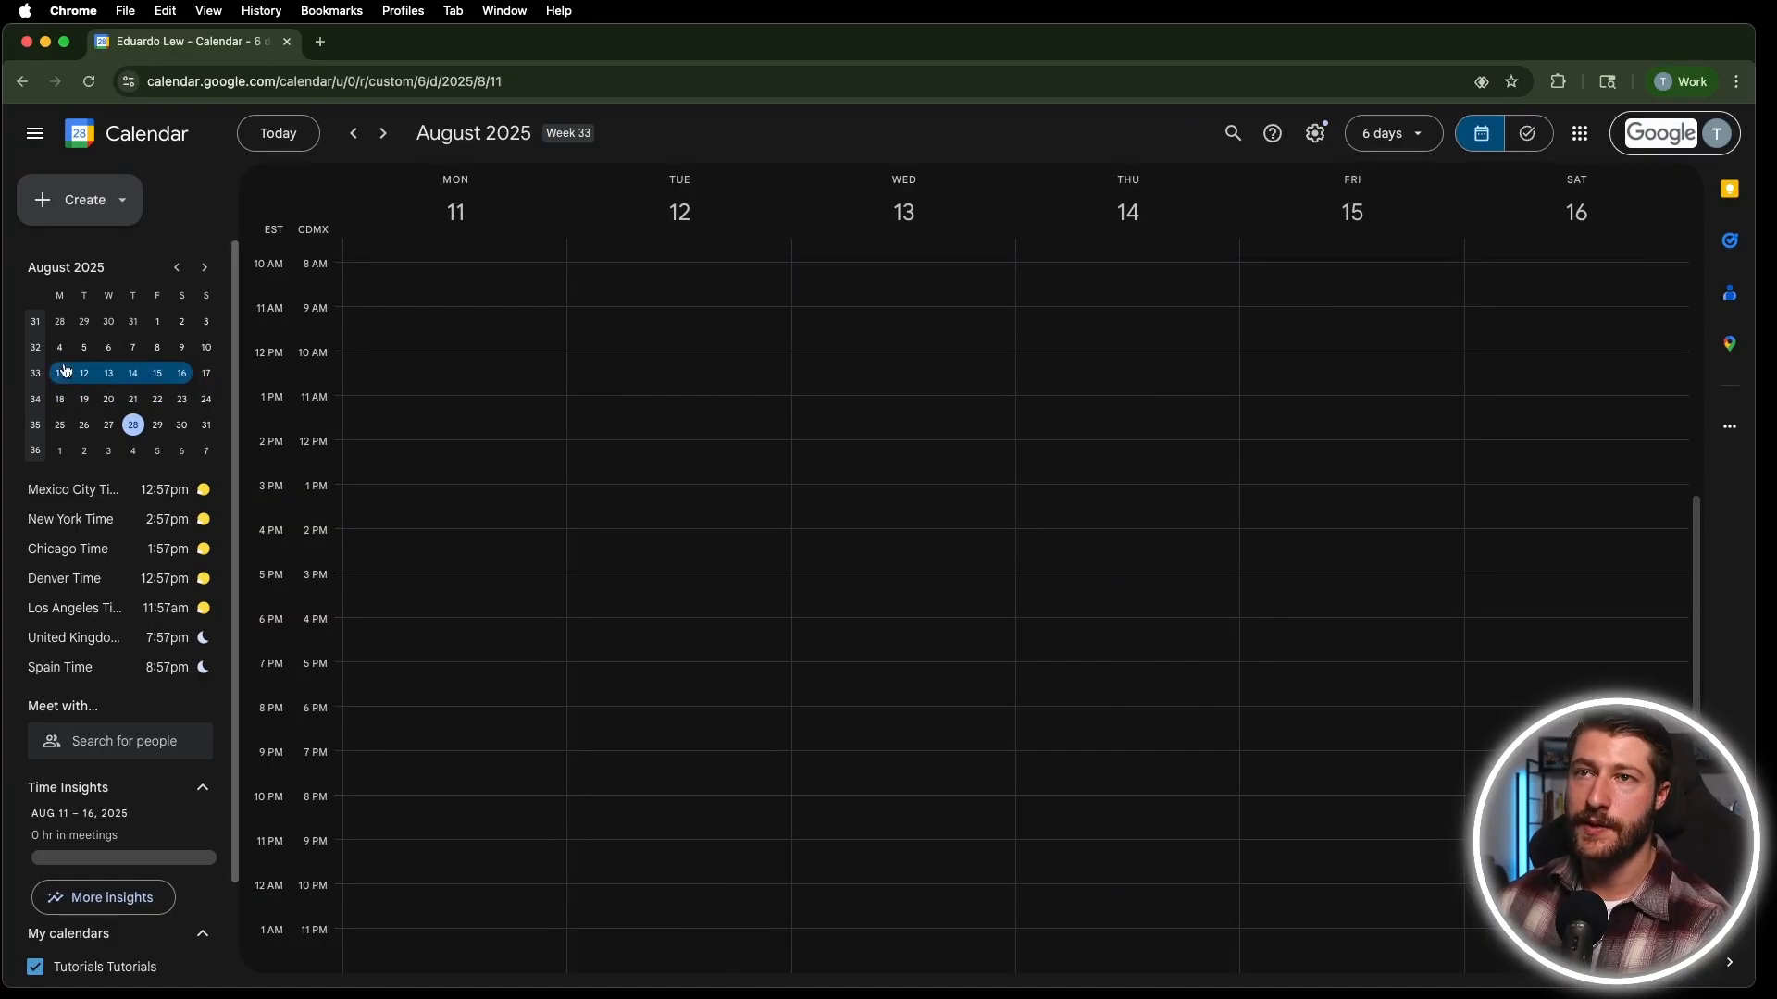
pyautogui.moveTo(63, 355); pyautogui.dragTo(207, 400)
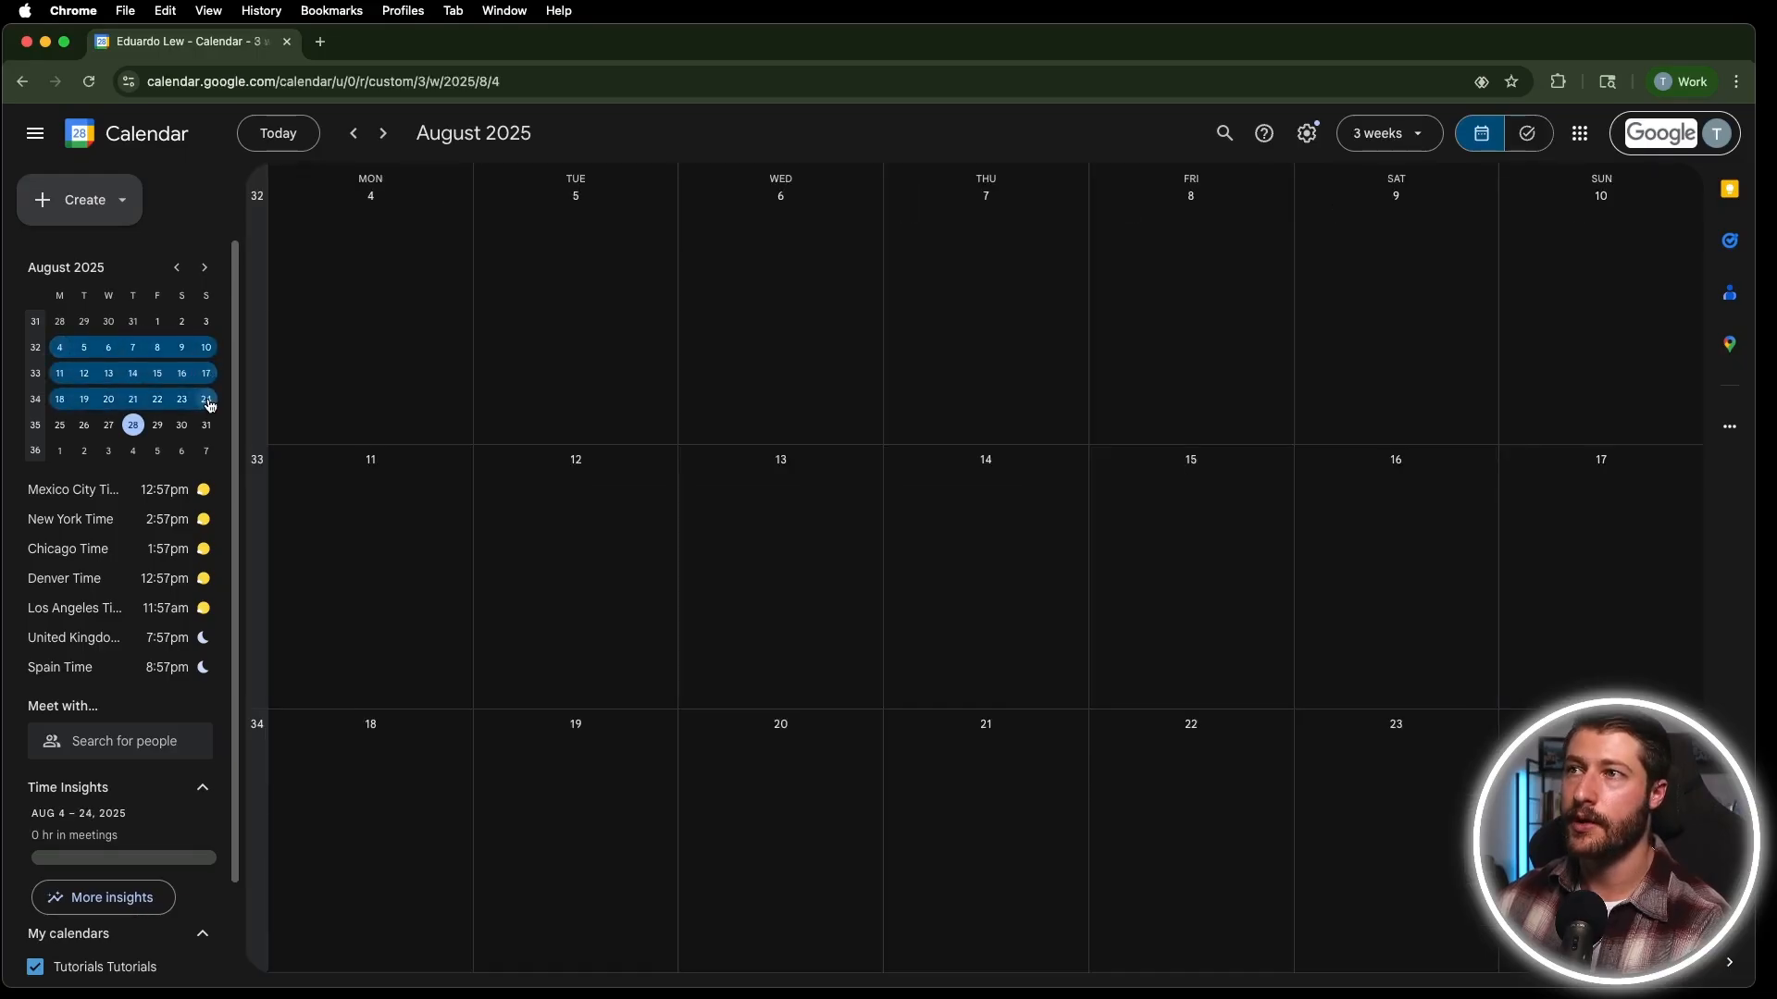
pyautogui.click(59, 347)
pyautogui.moveTo(59, 347); pyautogui.dragTo(205, 373)
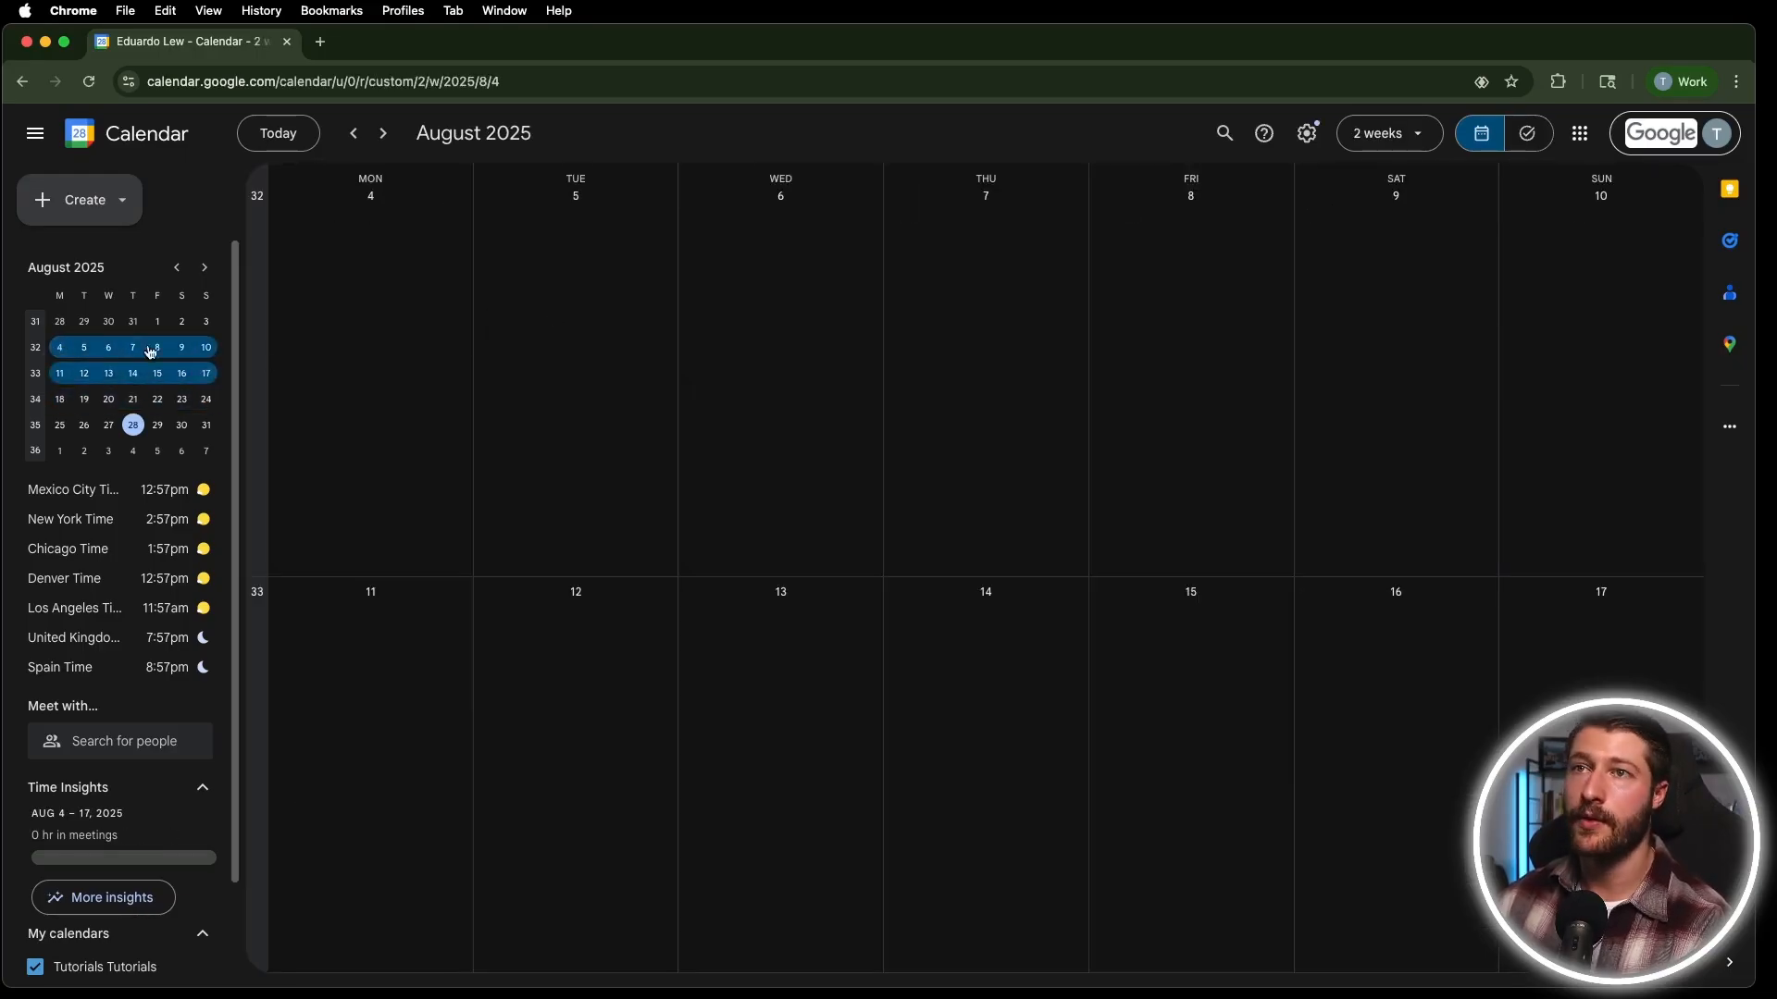
# Display the two weeks from July 28 and the days July 8–12, and return to the current week in Week view.
pyautogui.click(110, 328)
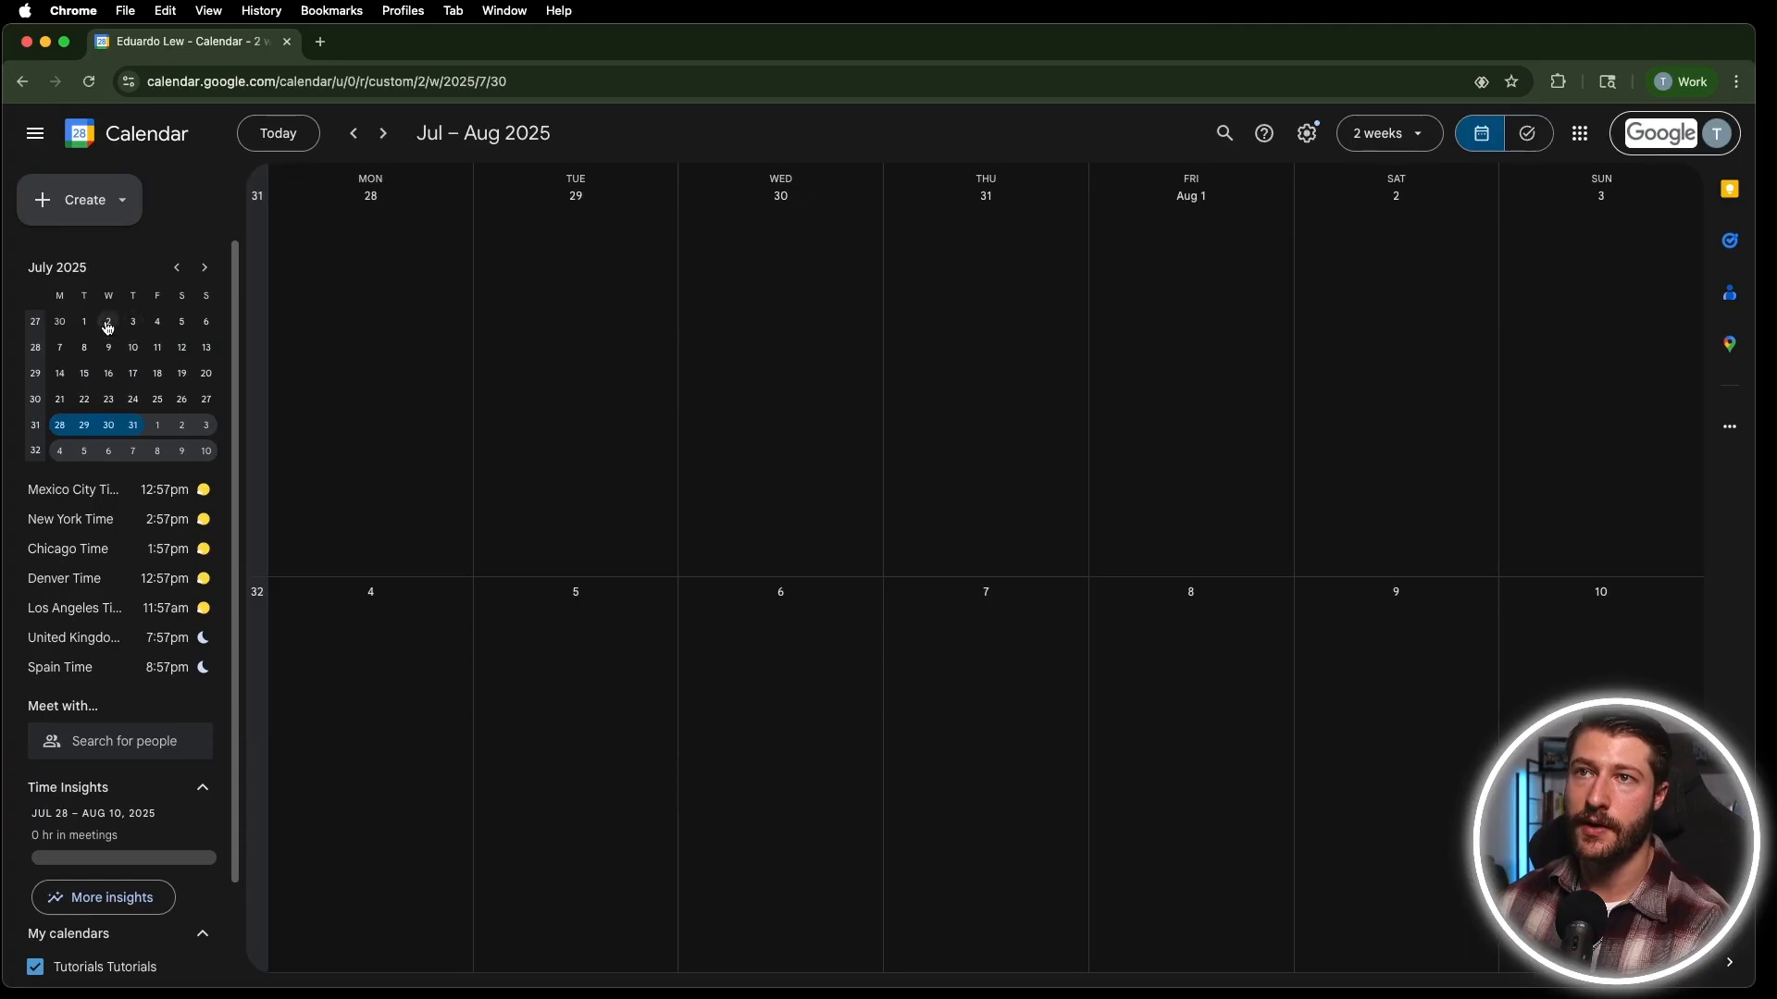
pyautogui.moveTo(110, 329); pyautogui.dragTo(184, 349)
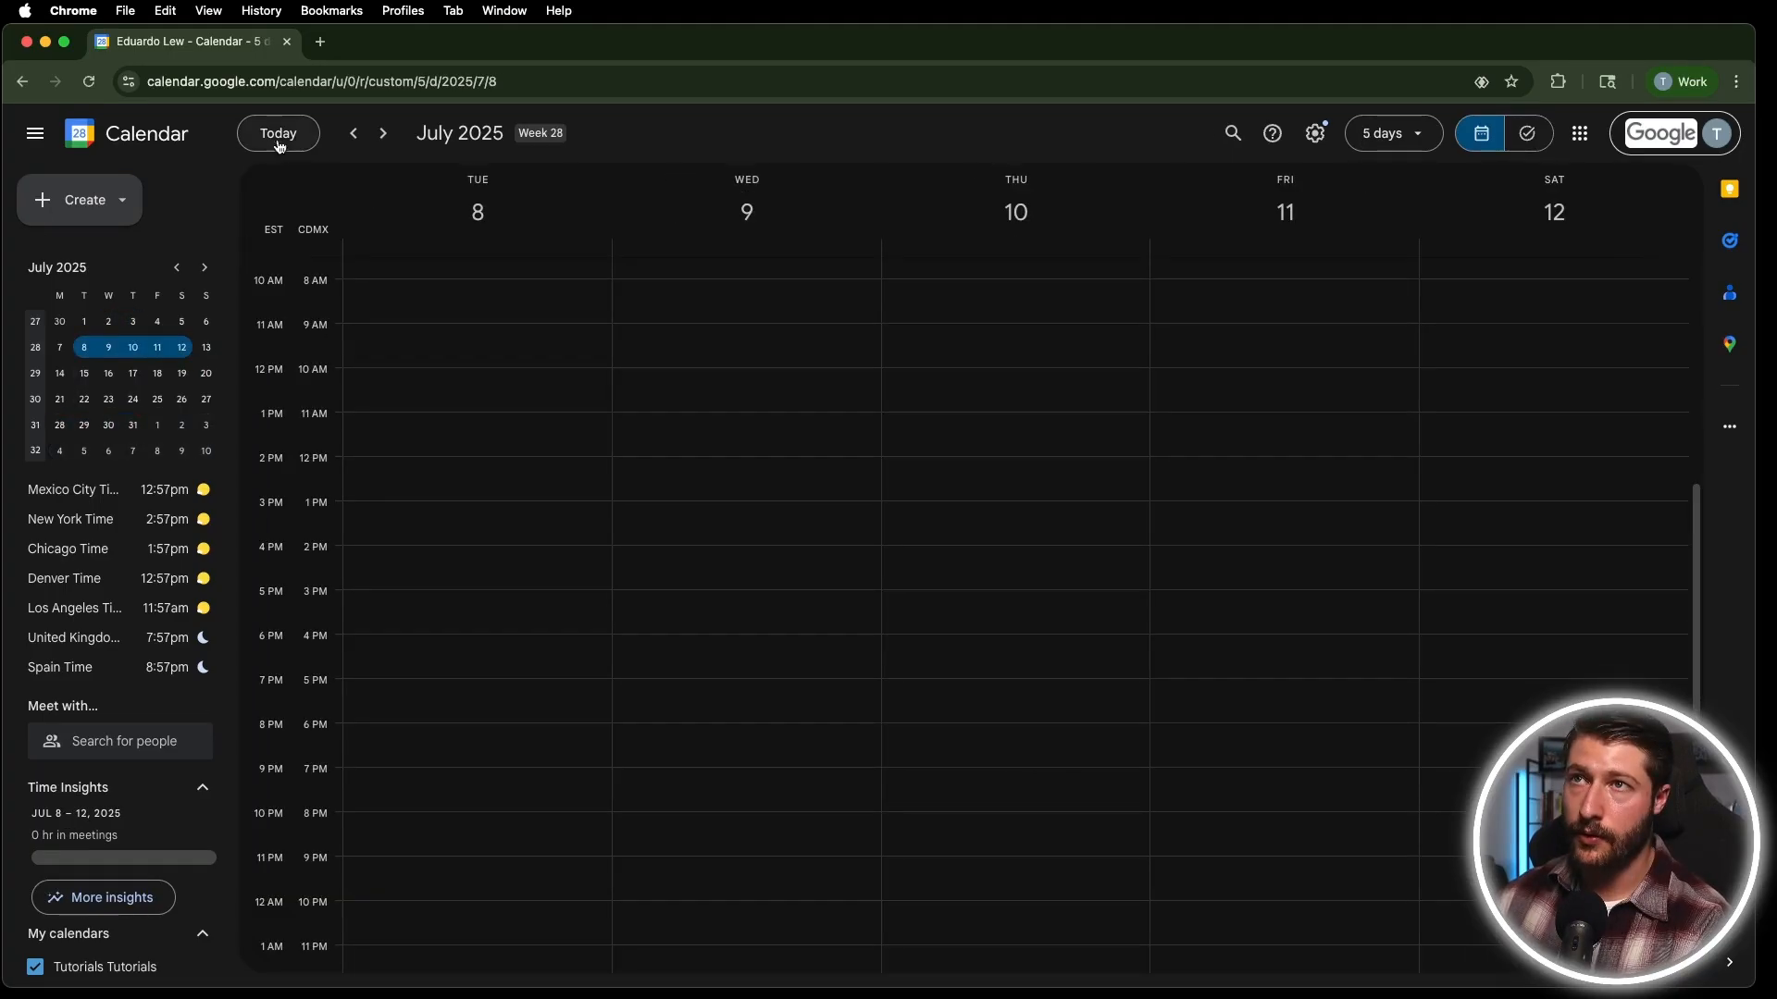
pyautogui.click(315, 141)
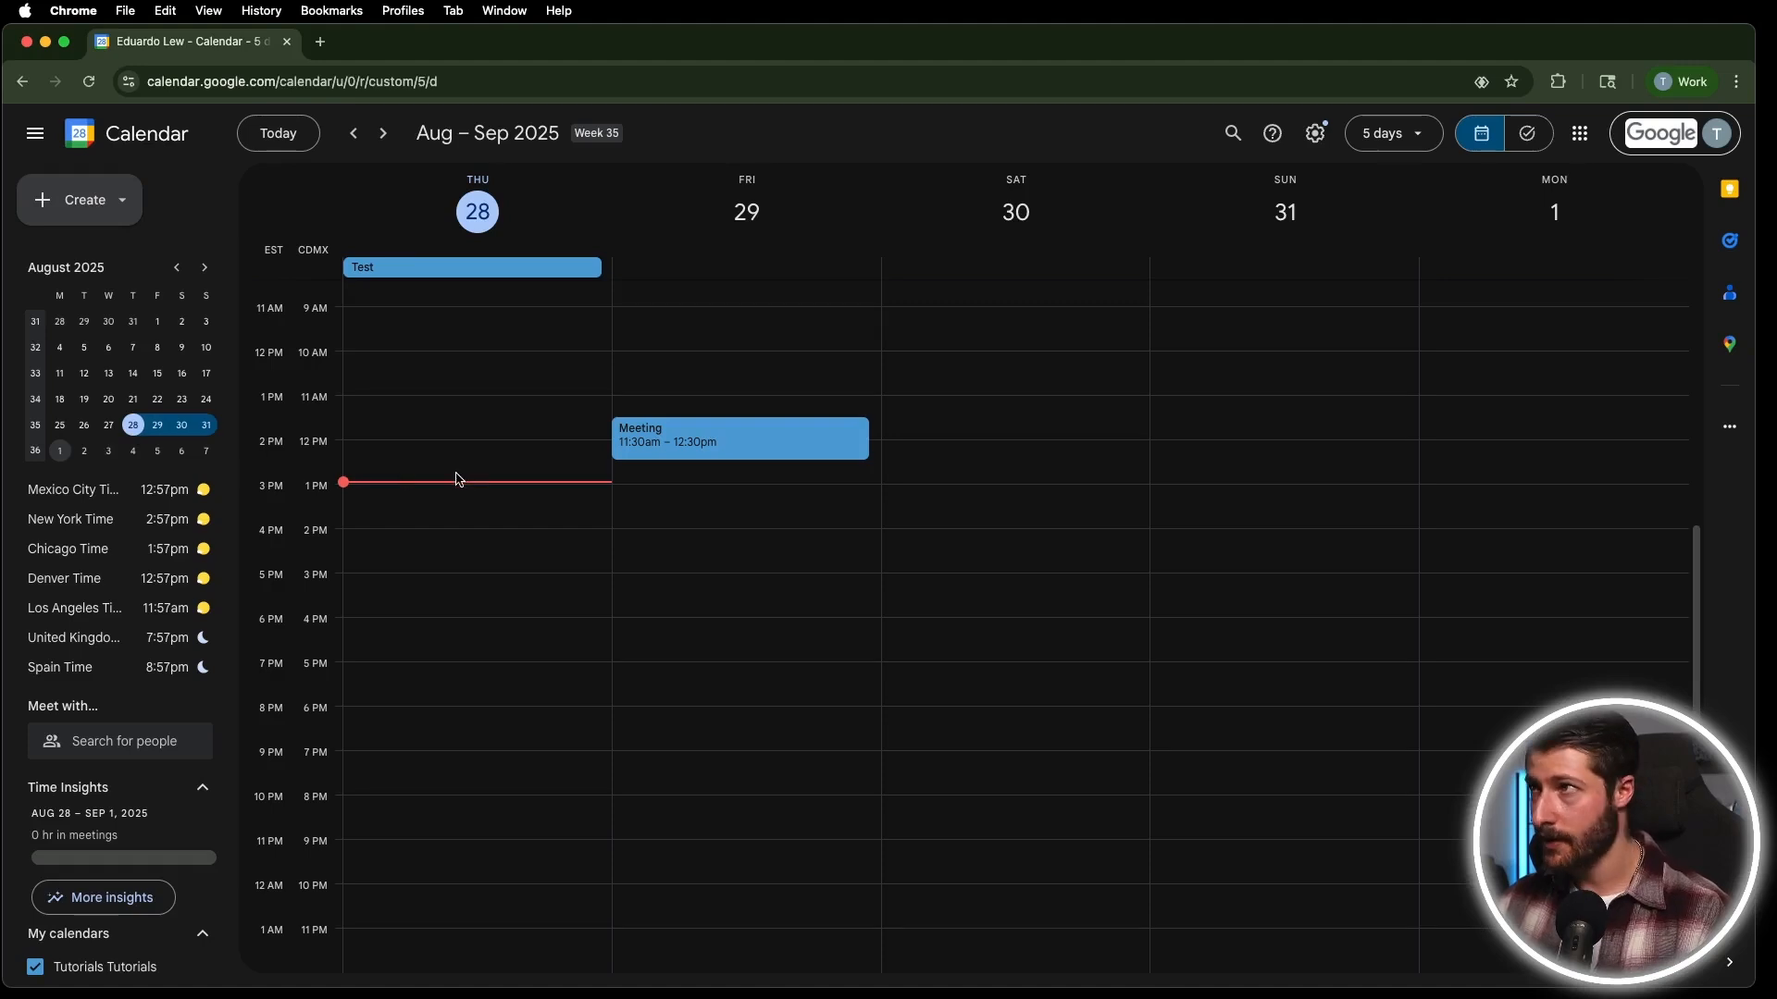
pyautogui.press('w')
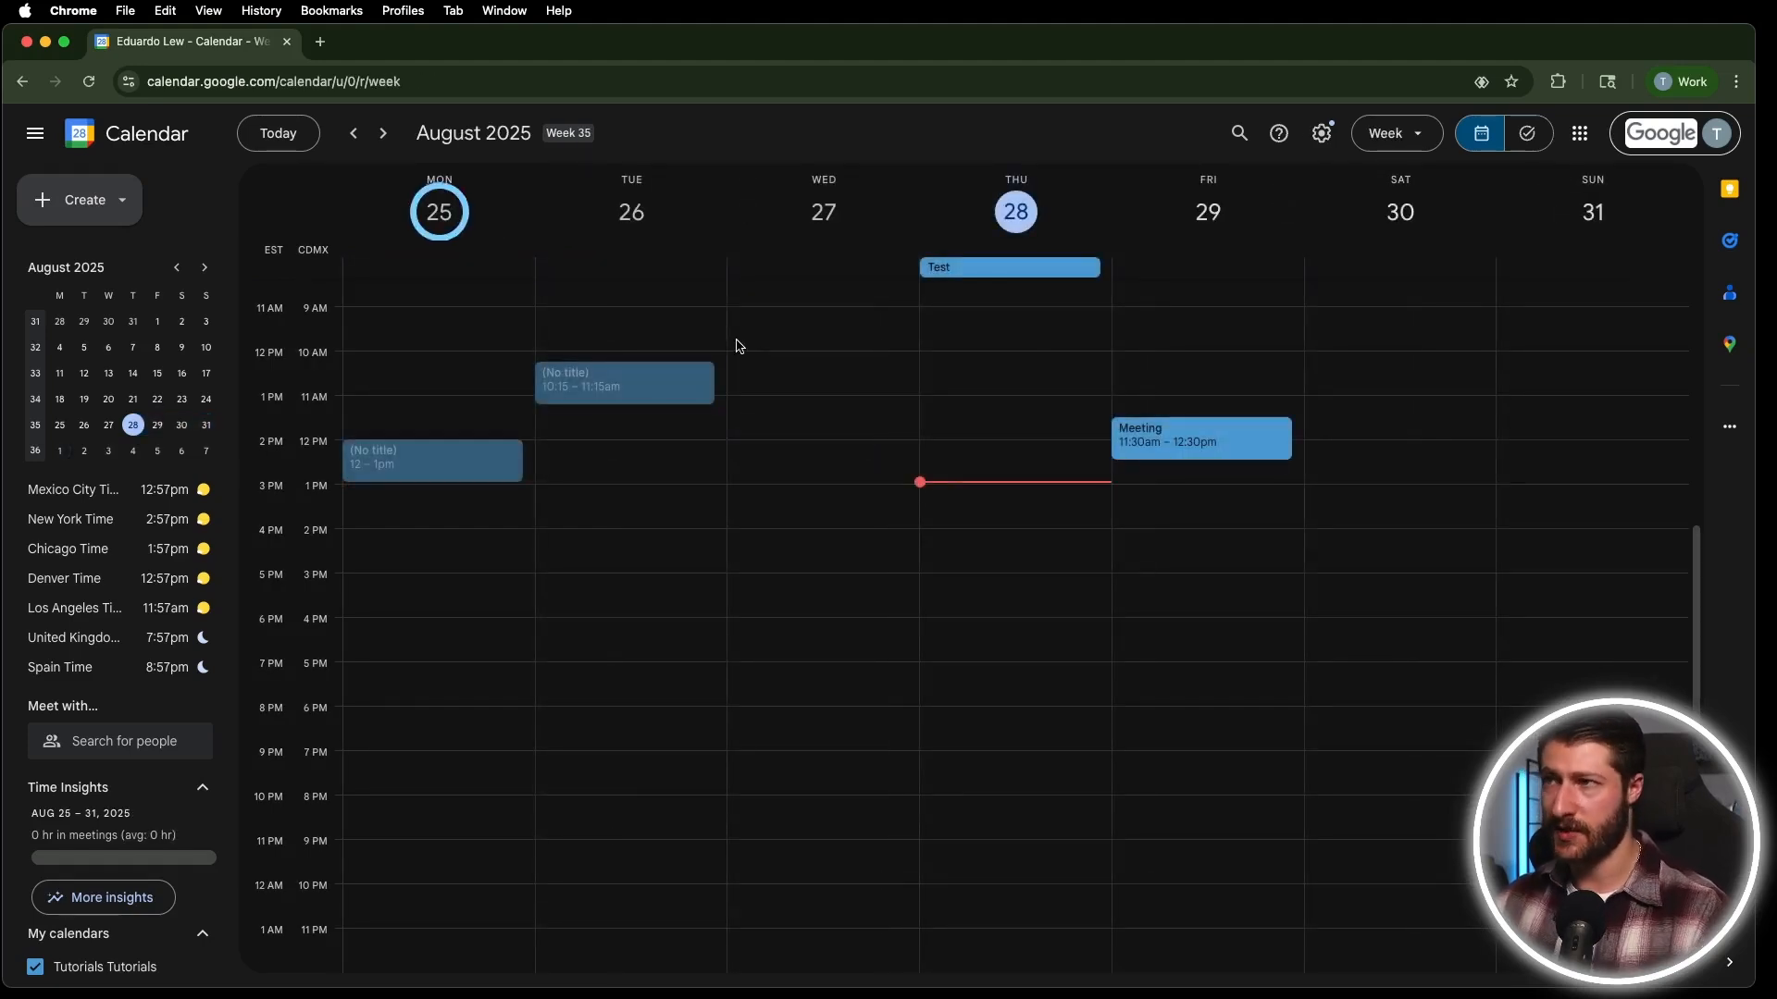
# Make the Friday, August 29 Meeting repeat weekly on Tuesday, Friday and Saturday, and save it.
pyautogui.click(1258, 431)
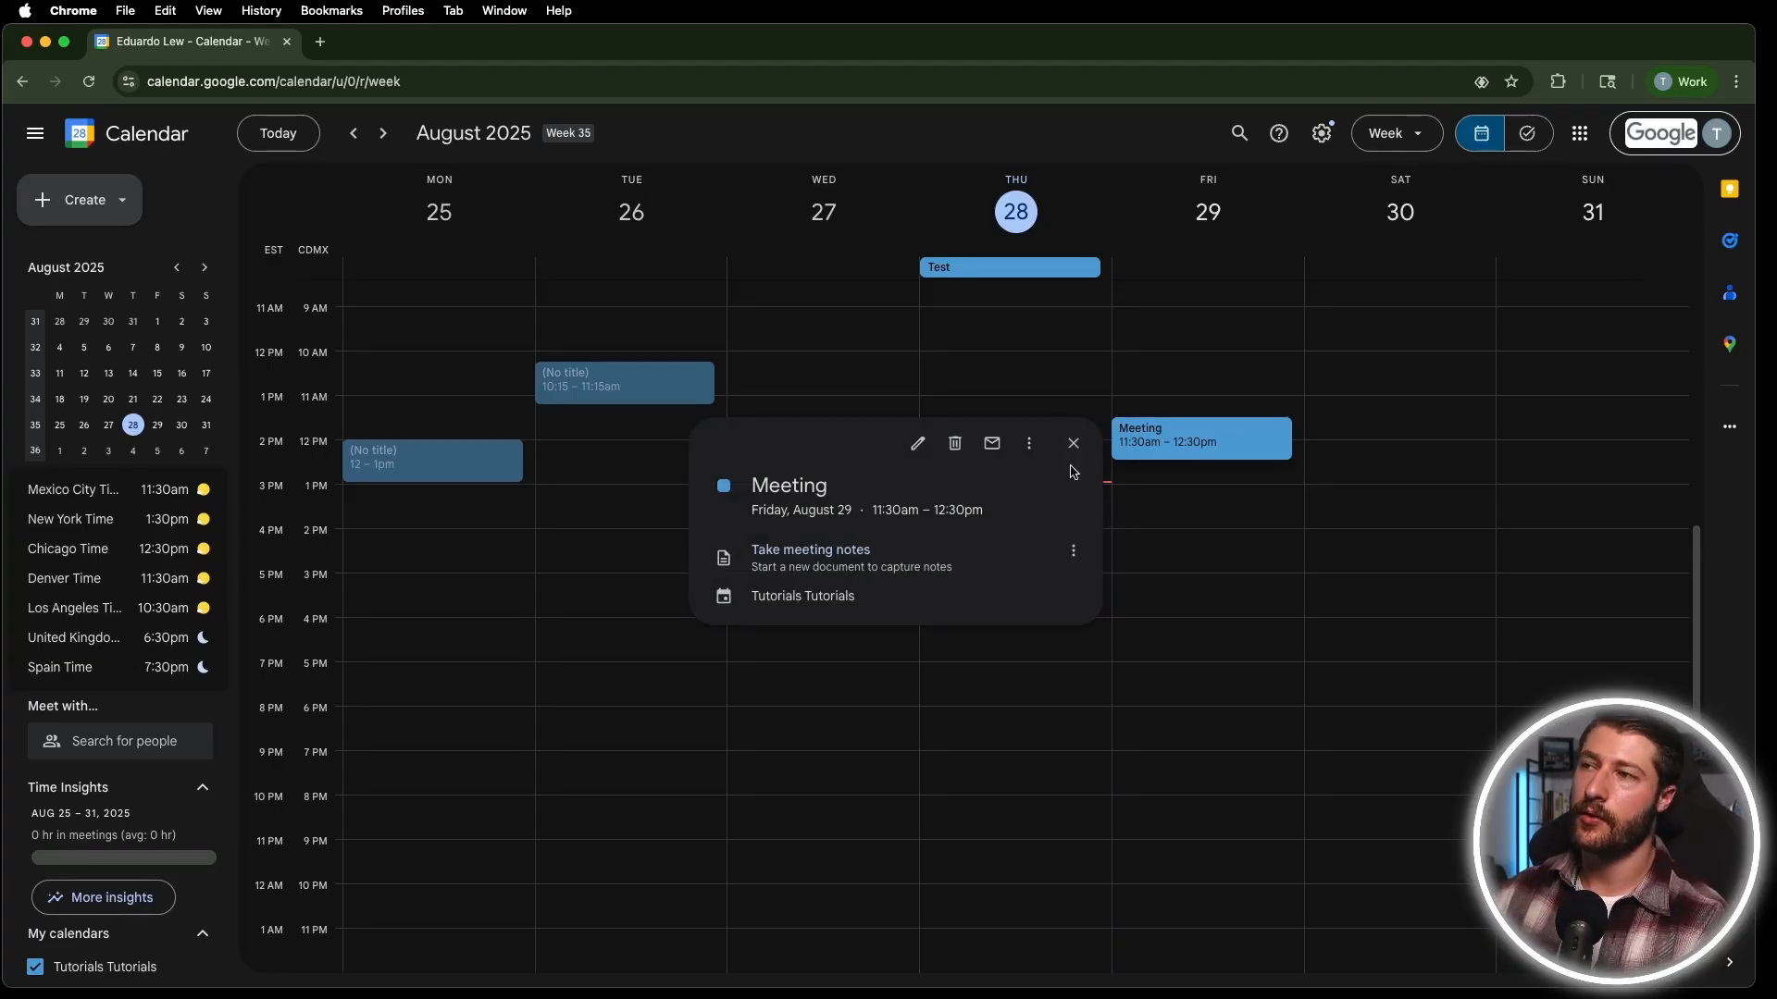
pyautogui.click(917, 443)
pyautogui.click(213, 252)
pyautogui.click(256, 518)
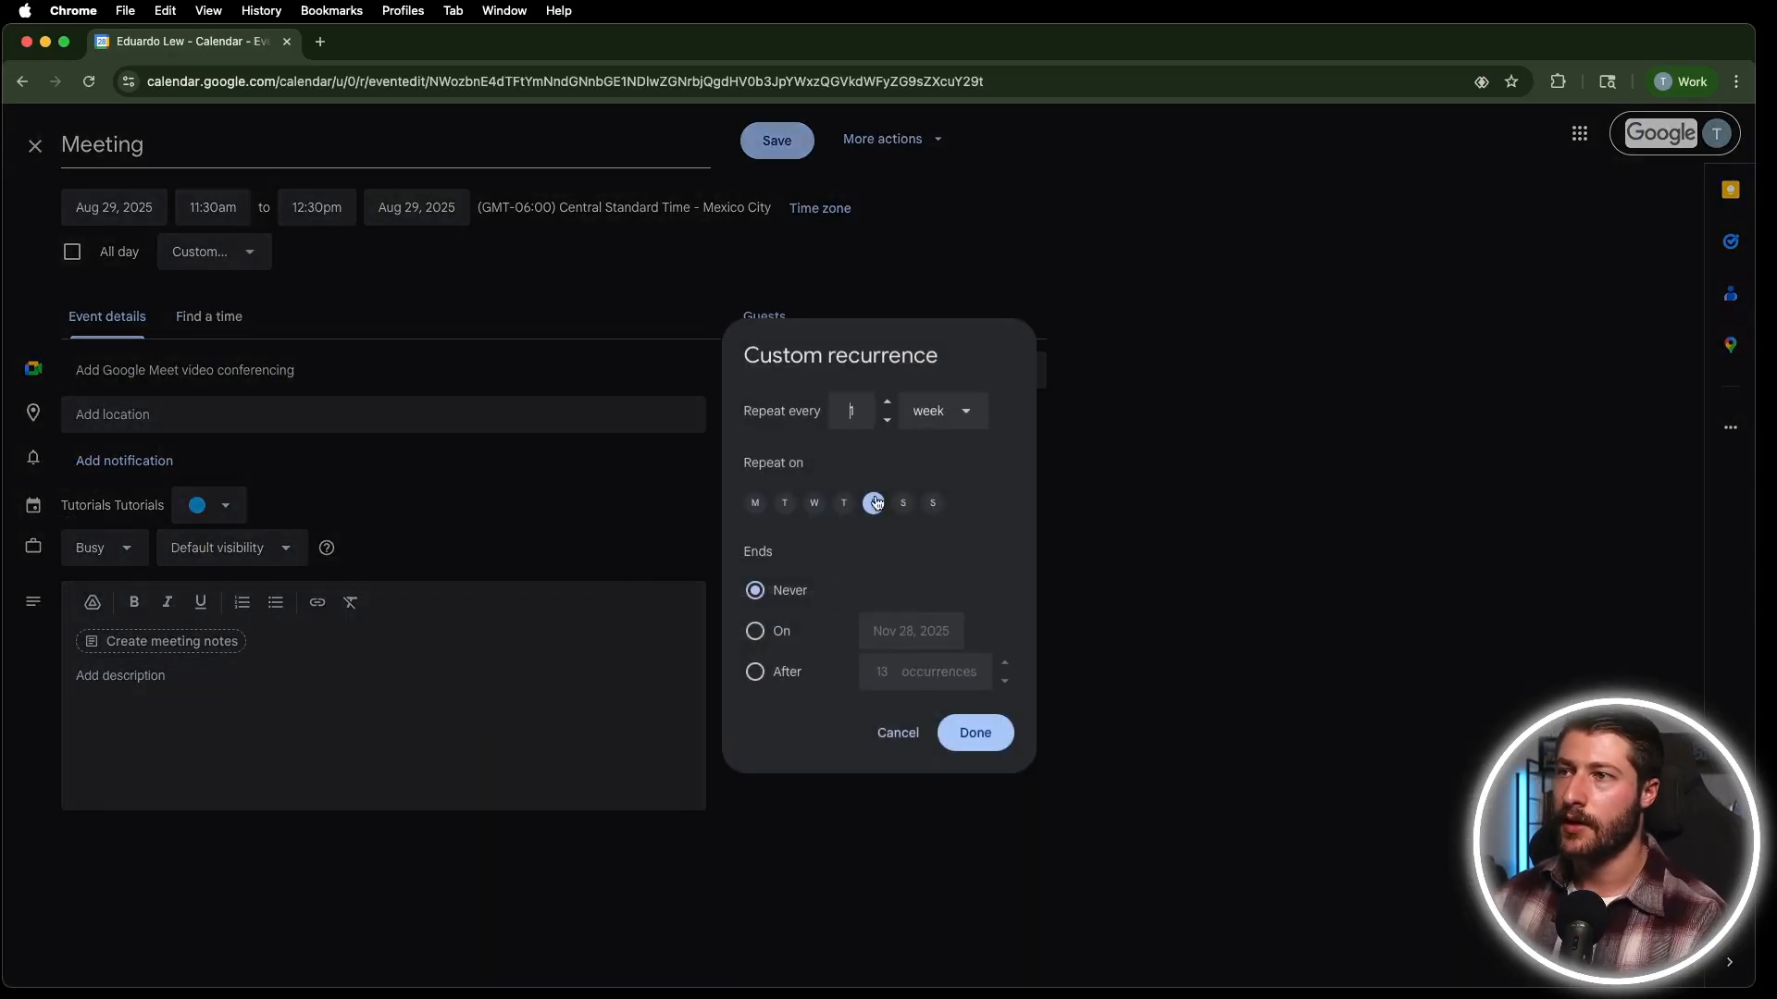
pyautogui.click(784, 504)
pyautogui.click(903, 503)
pyautogui.click(973, 732)
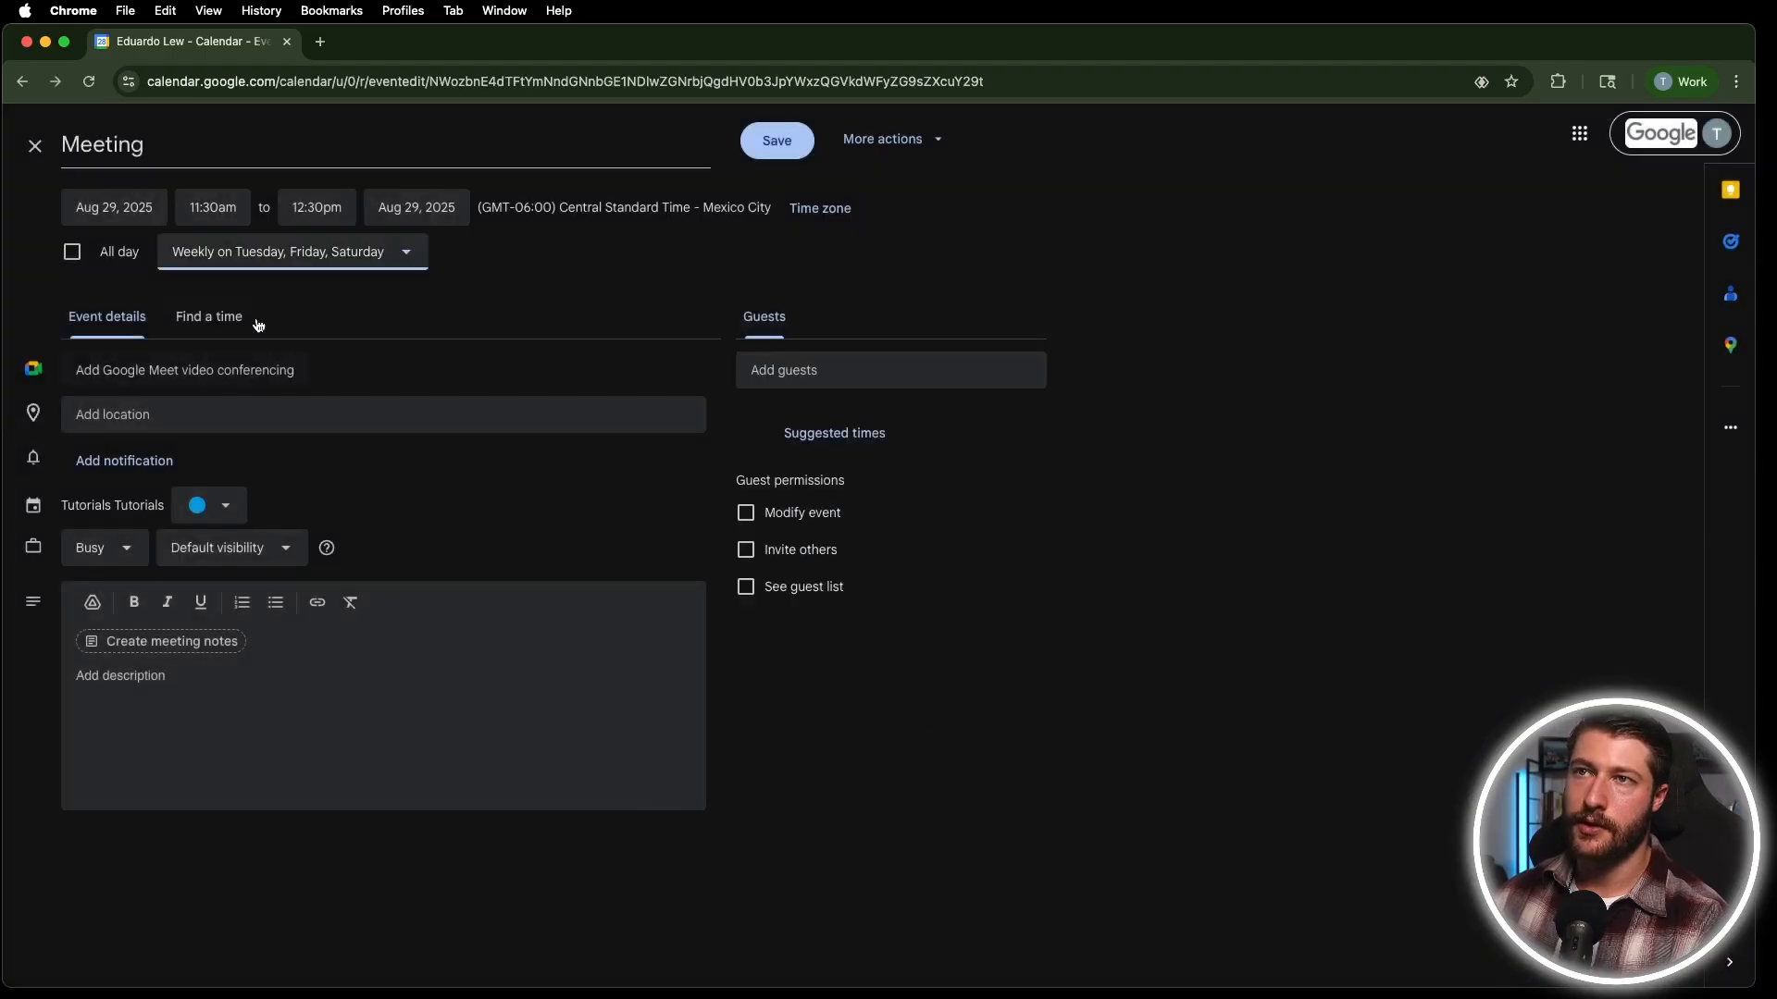
pyautogui.click(806, 157)
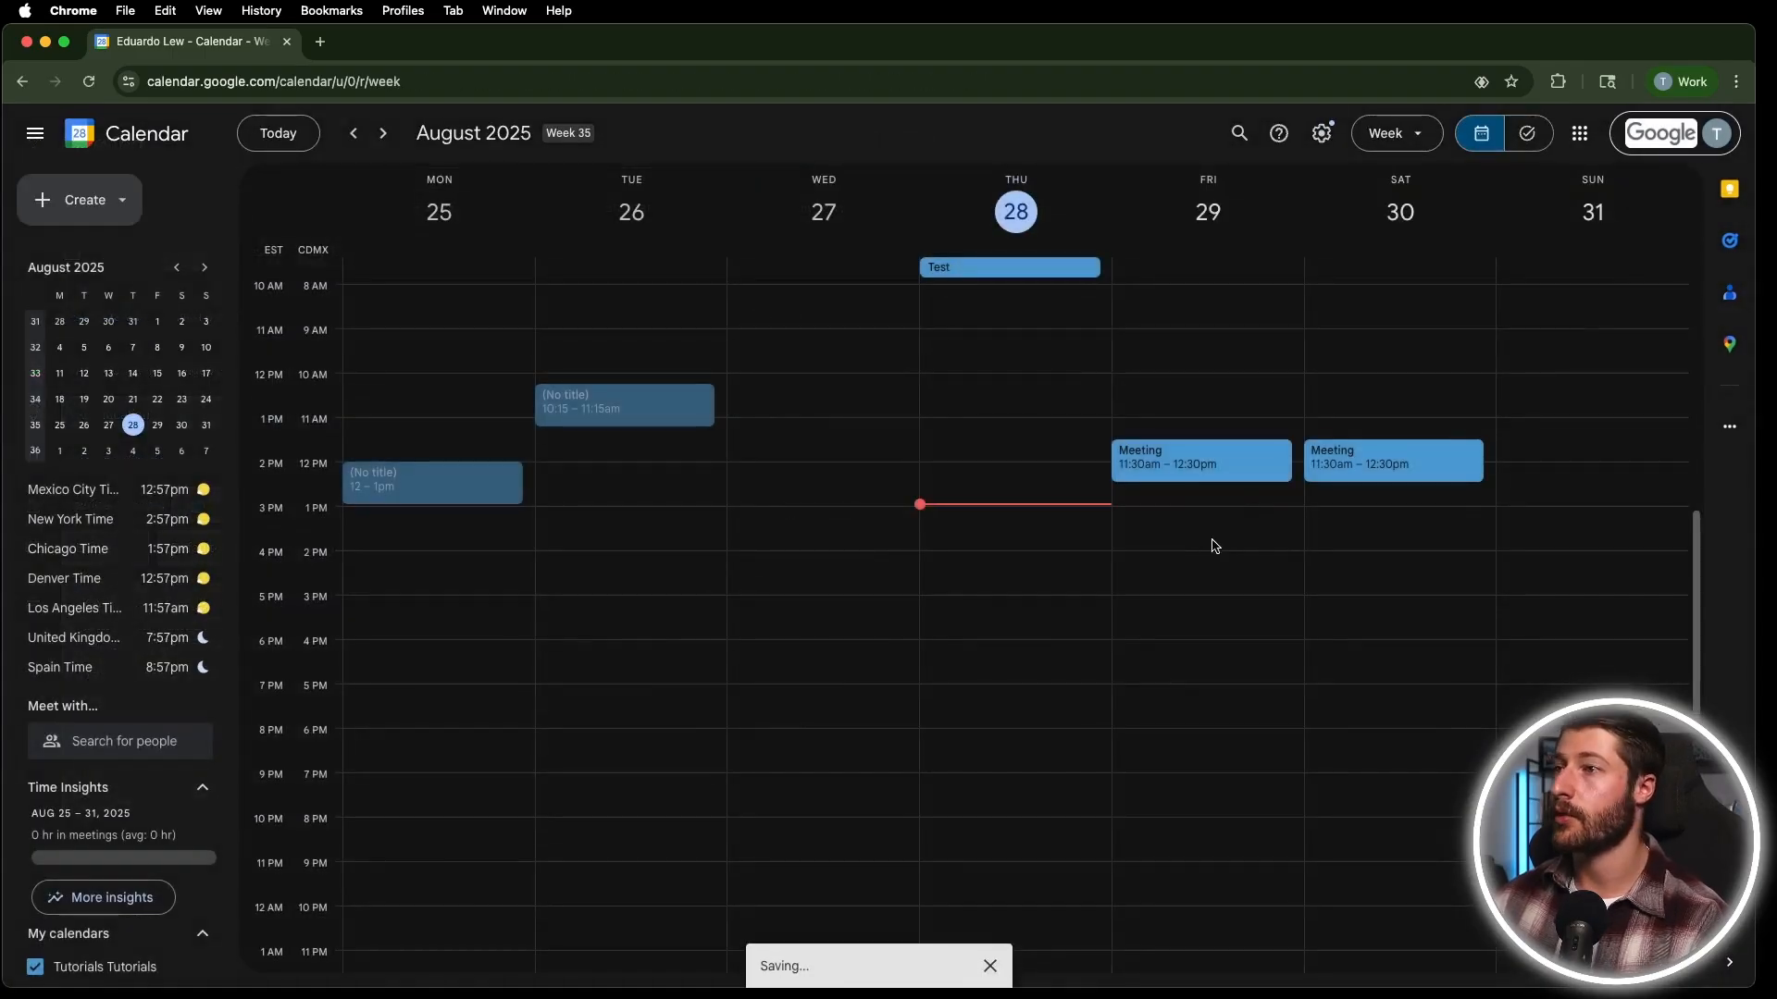
# Duplicate the recurring Friday, August 29 Meeting, and move the copy to 4:15 – 5:15pm for this and following events.
pyautogui.click(1203, 467)
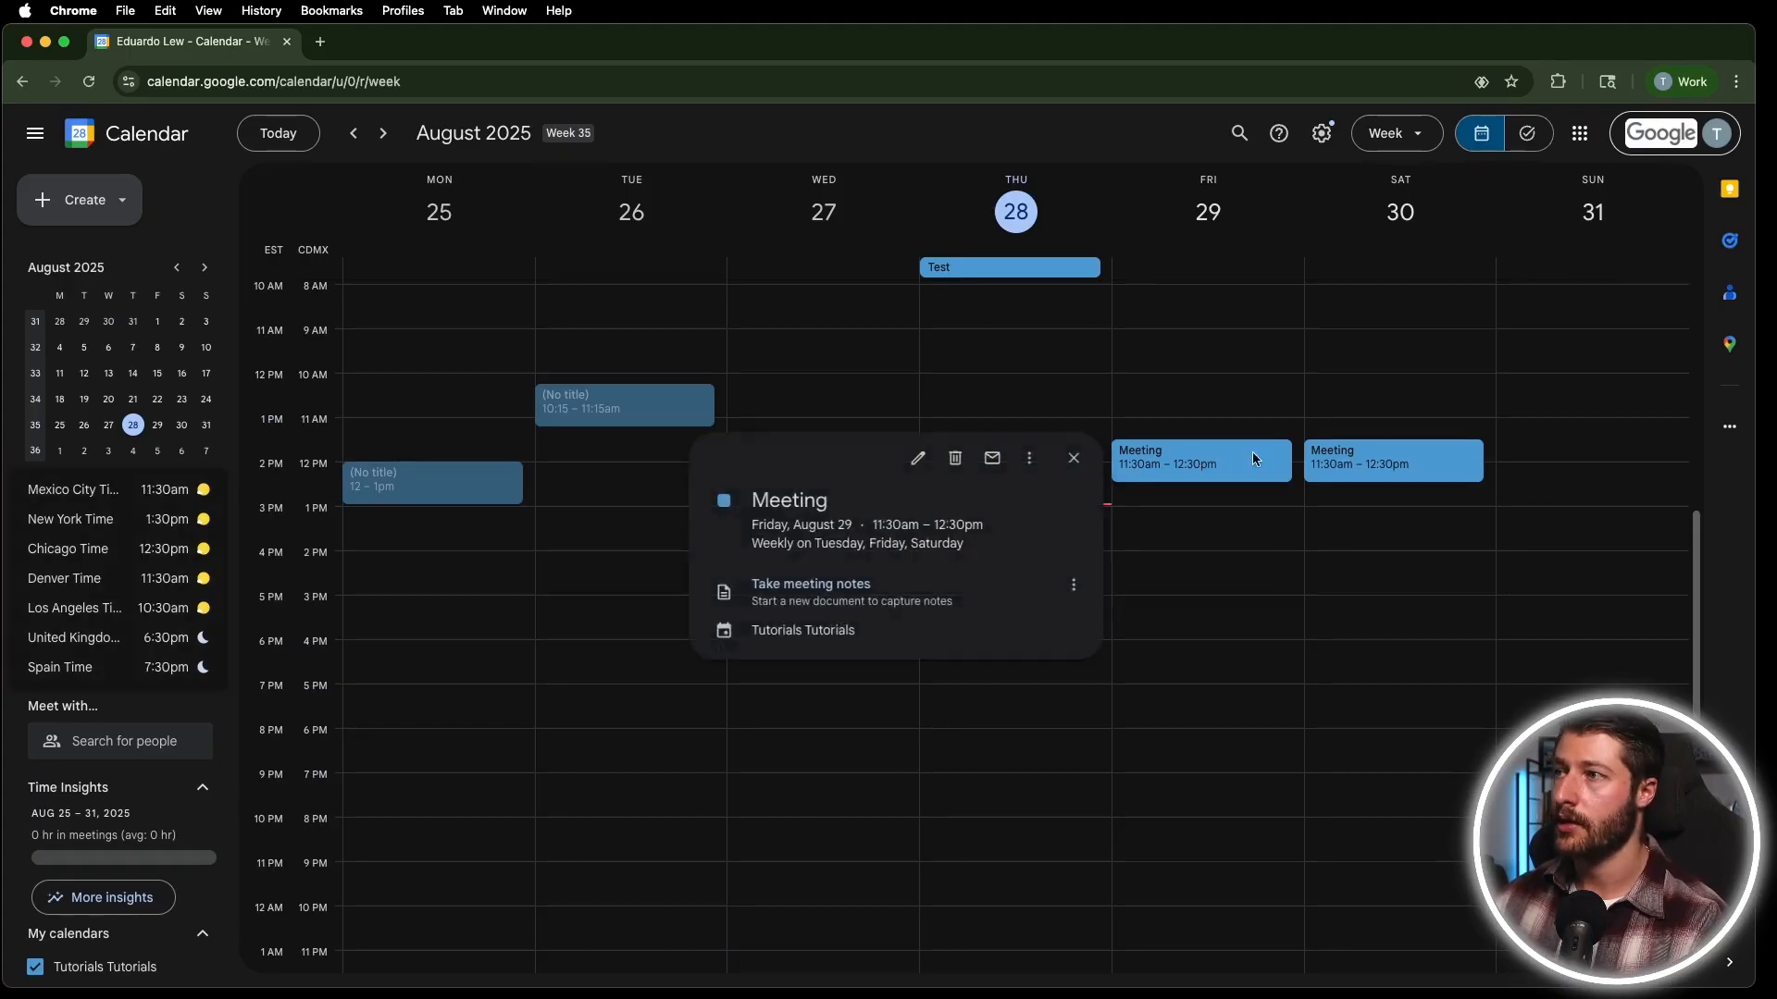
pyautogui.click(1029, 460)
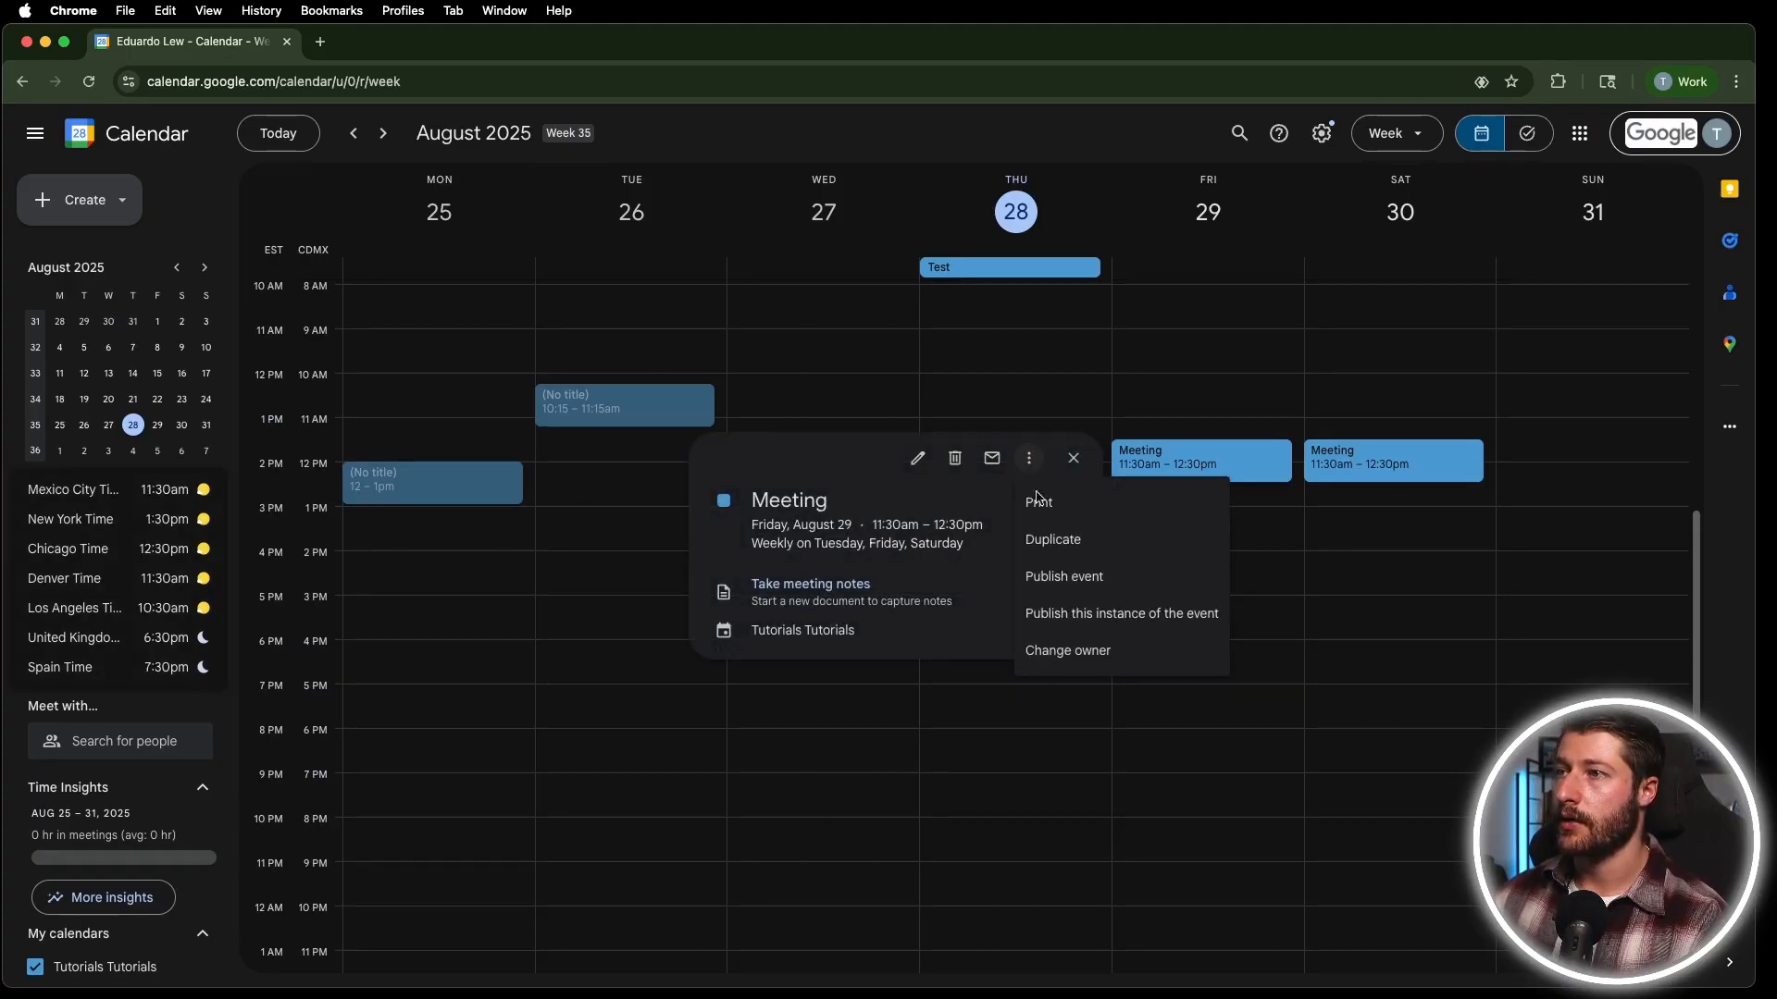
pyautogui.click(1052, 539)
pyautogui.click(805, 148)
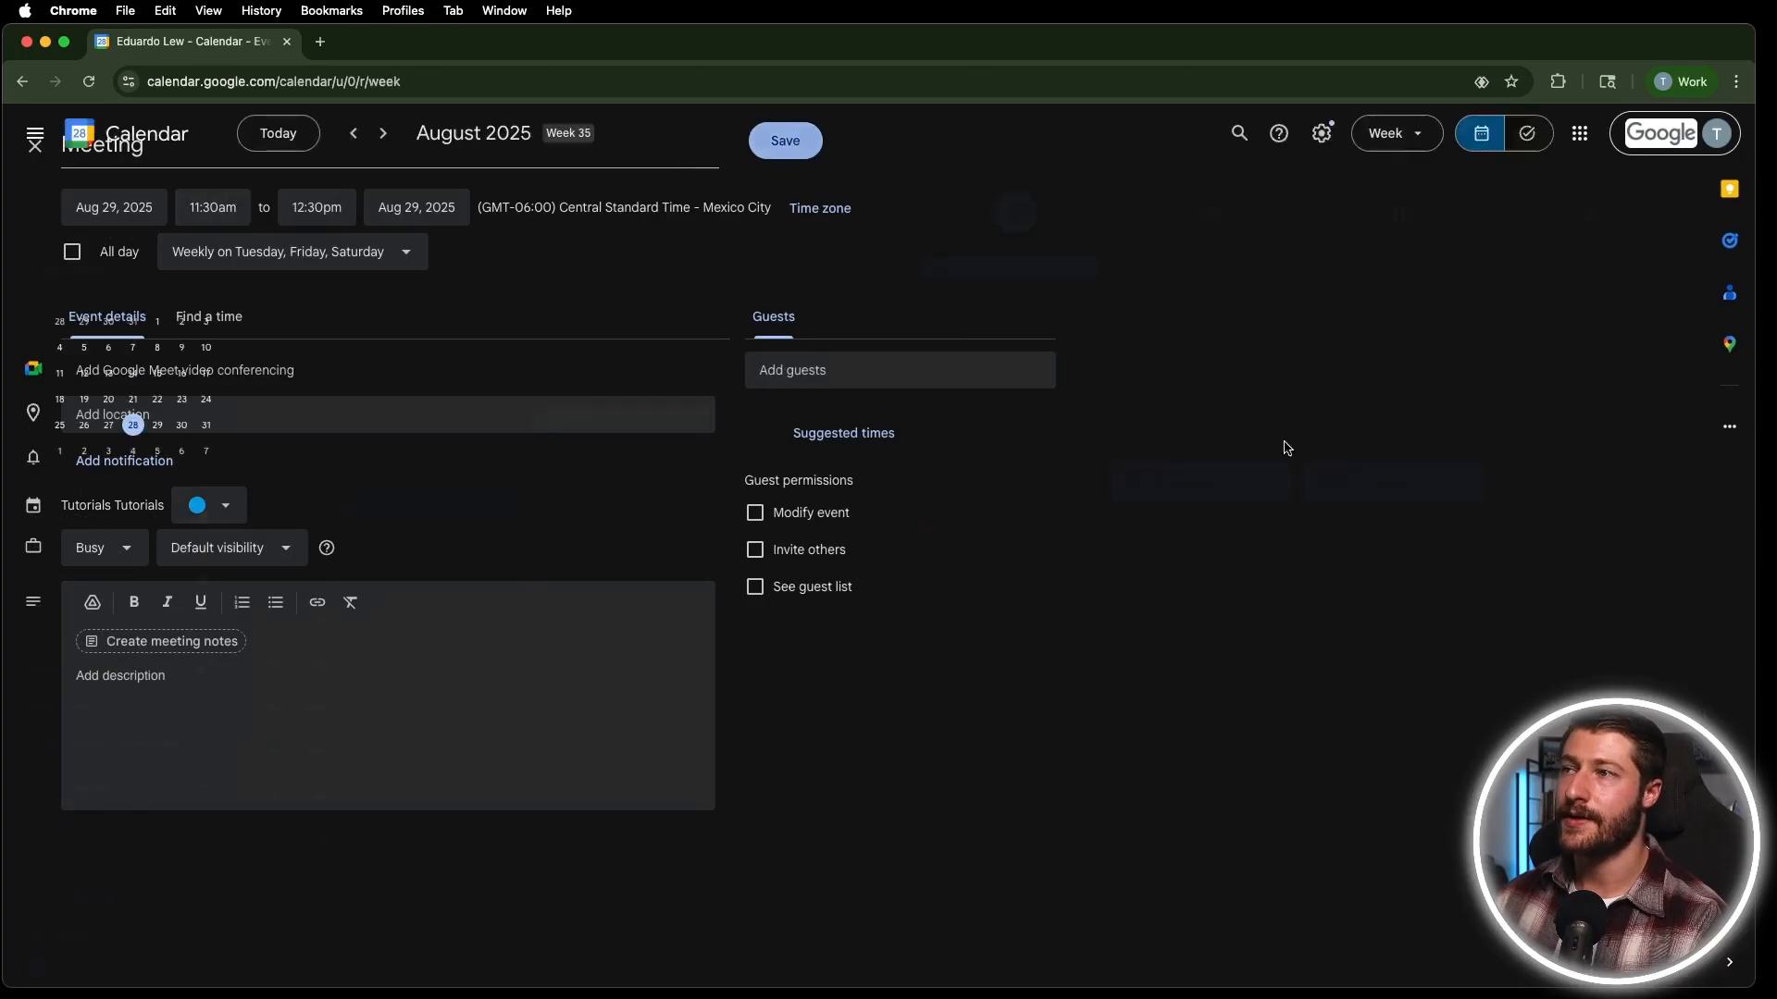
pyautogui.click(879, 539)
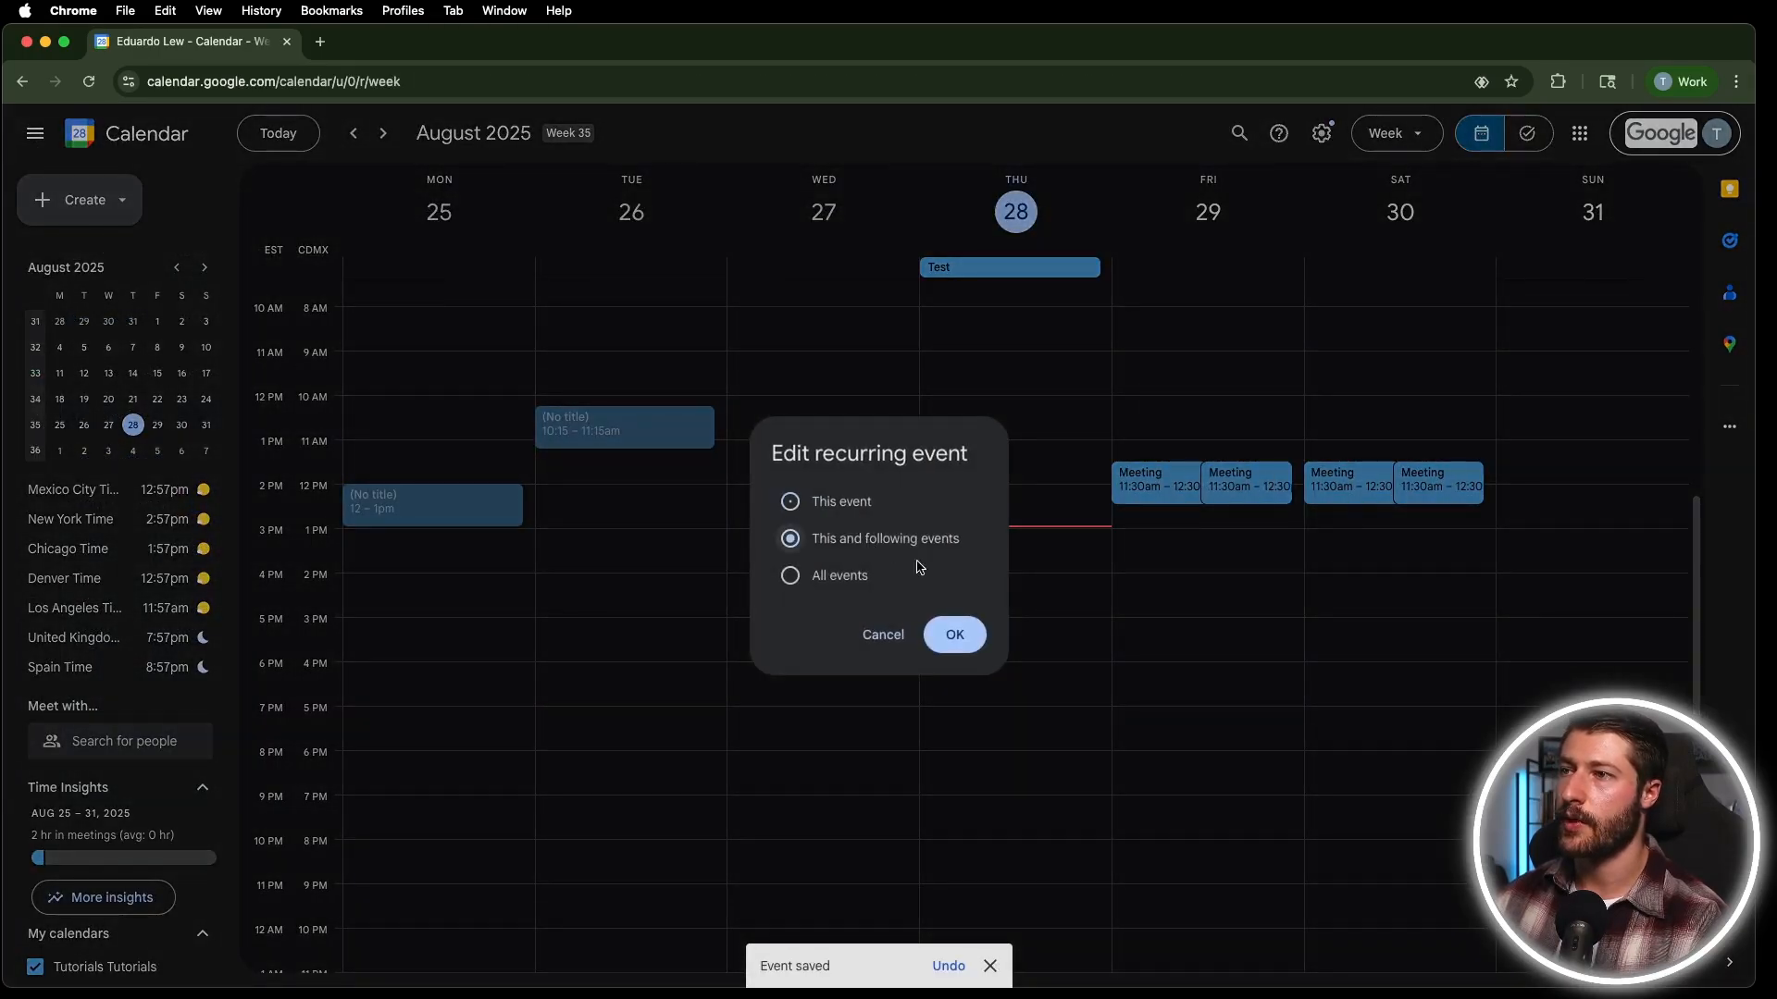
pyautogui.click(955, 635)
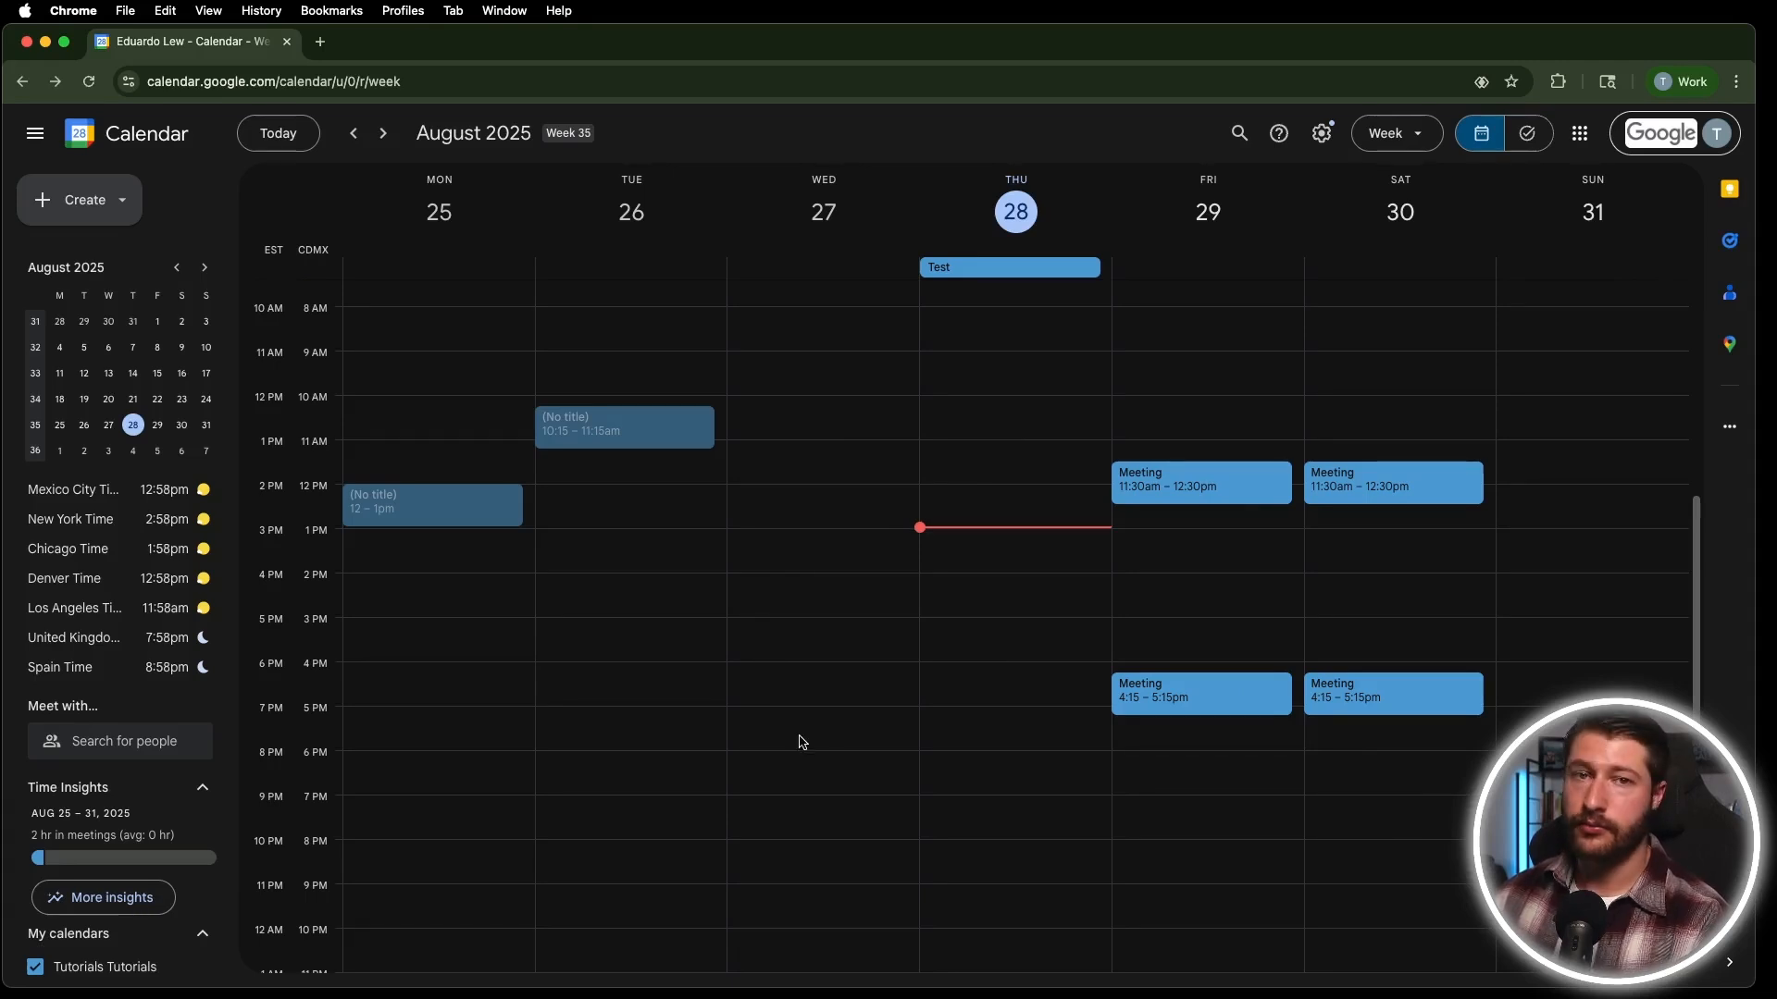
# Examine the details and full edit form of Friday's 4:15 – 5:15pm Meeting, including its description field, and close it without changes.
pyautogui.click(1167, 694)
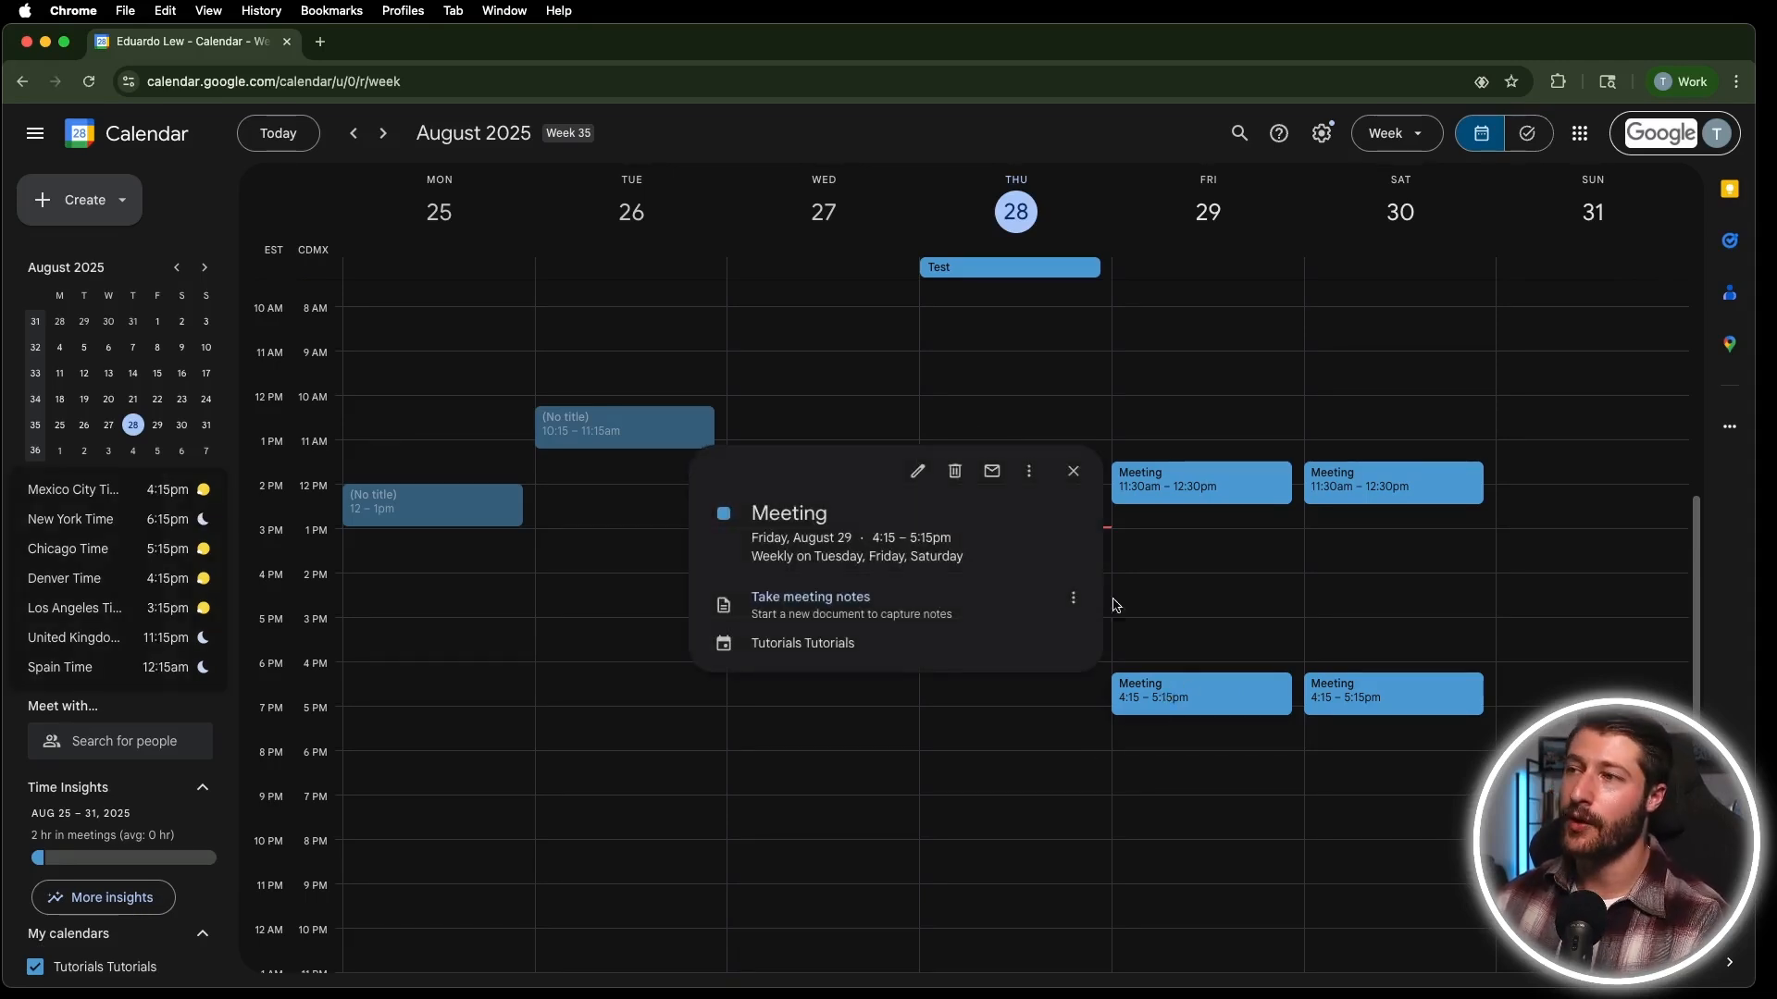
pyautogui.click(1073, 471)
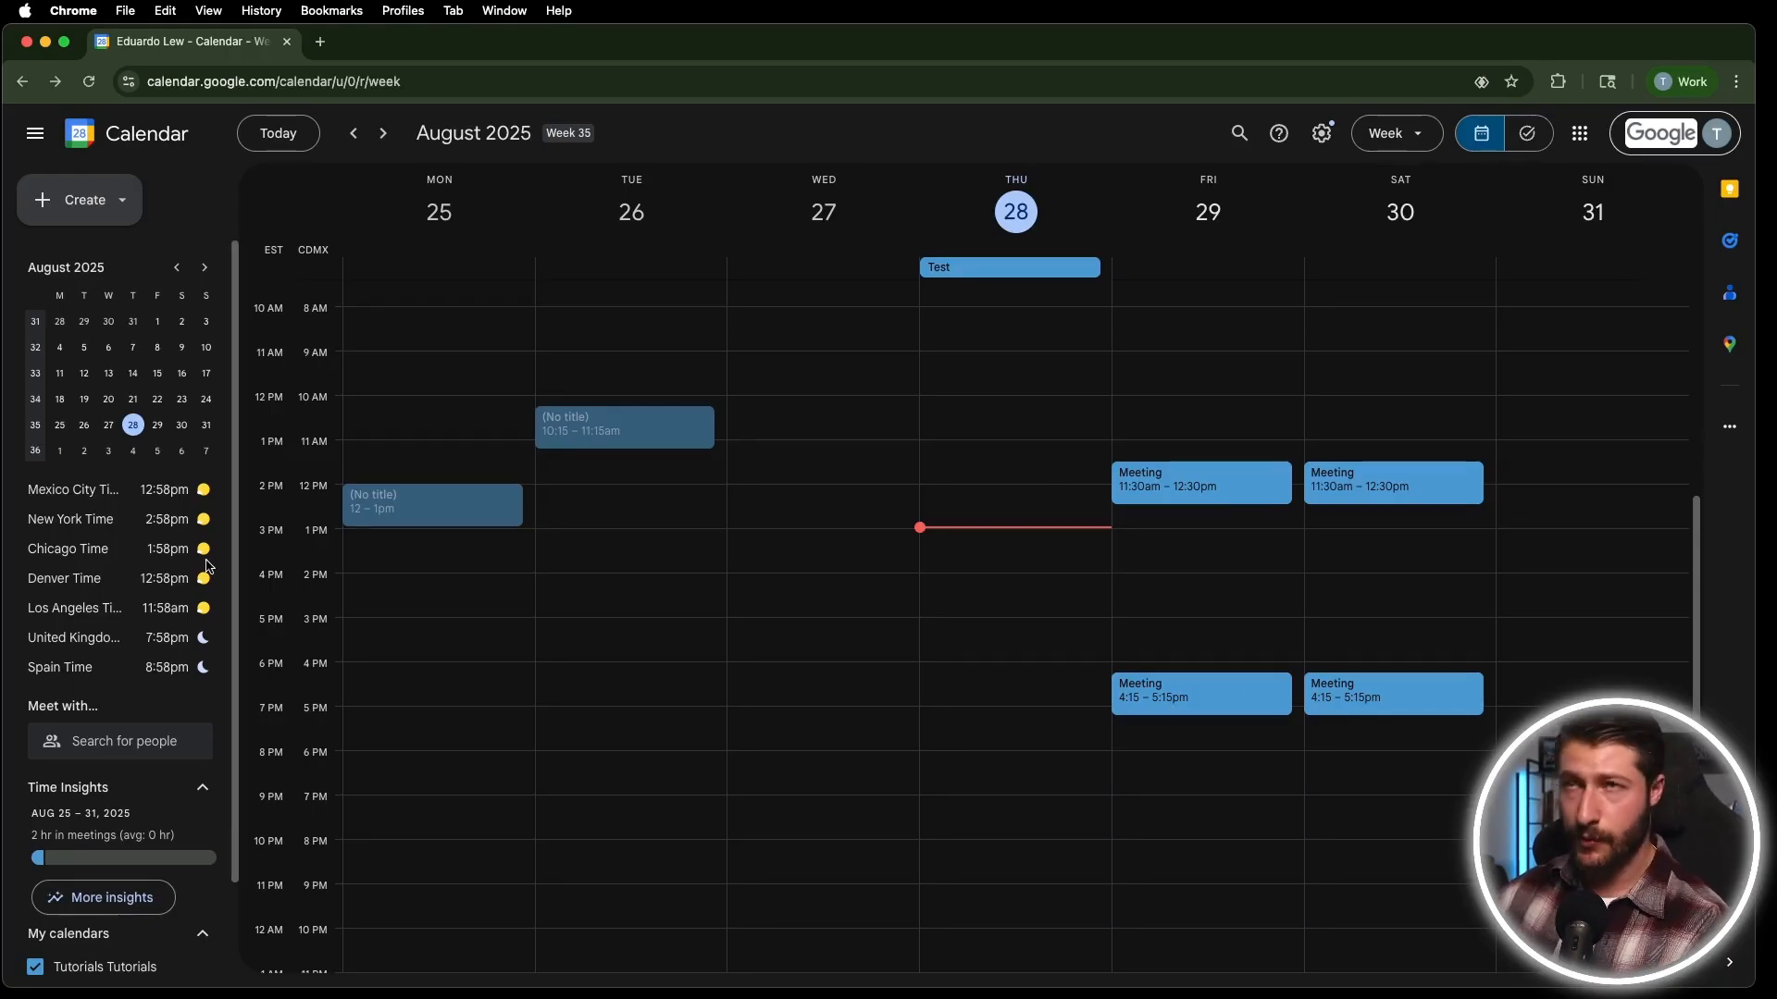
pyautogui.click(122, 212)
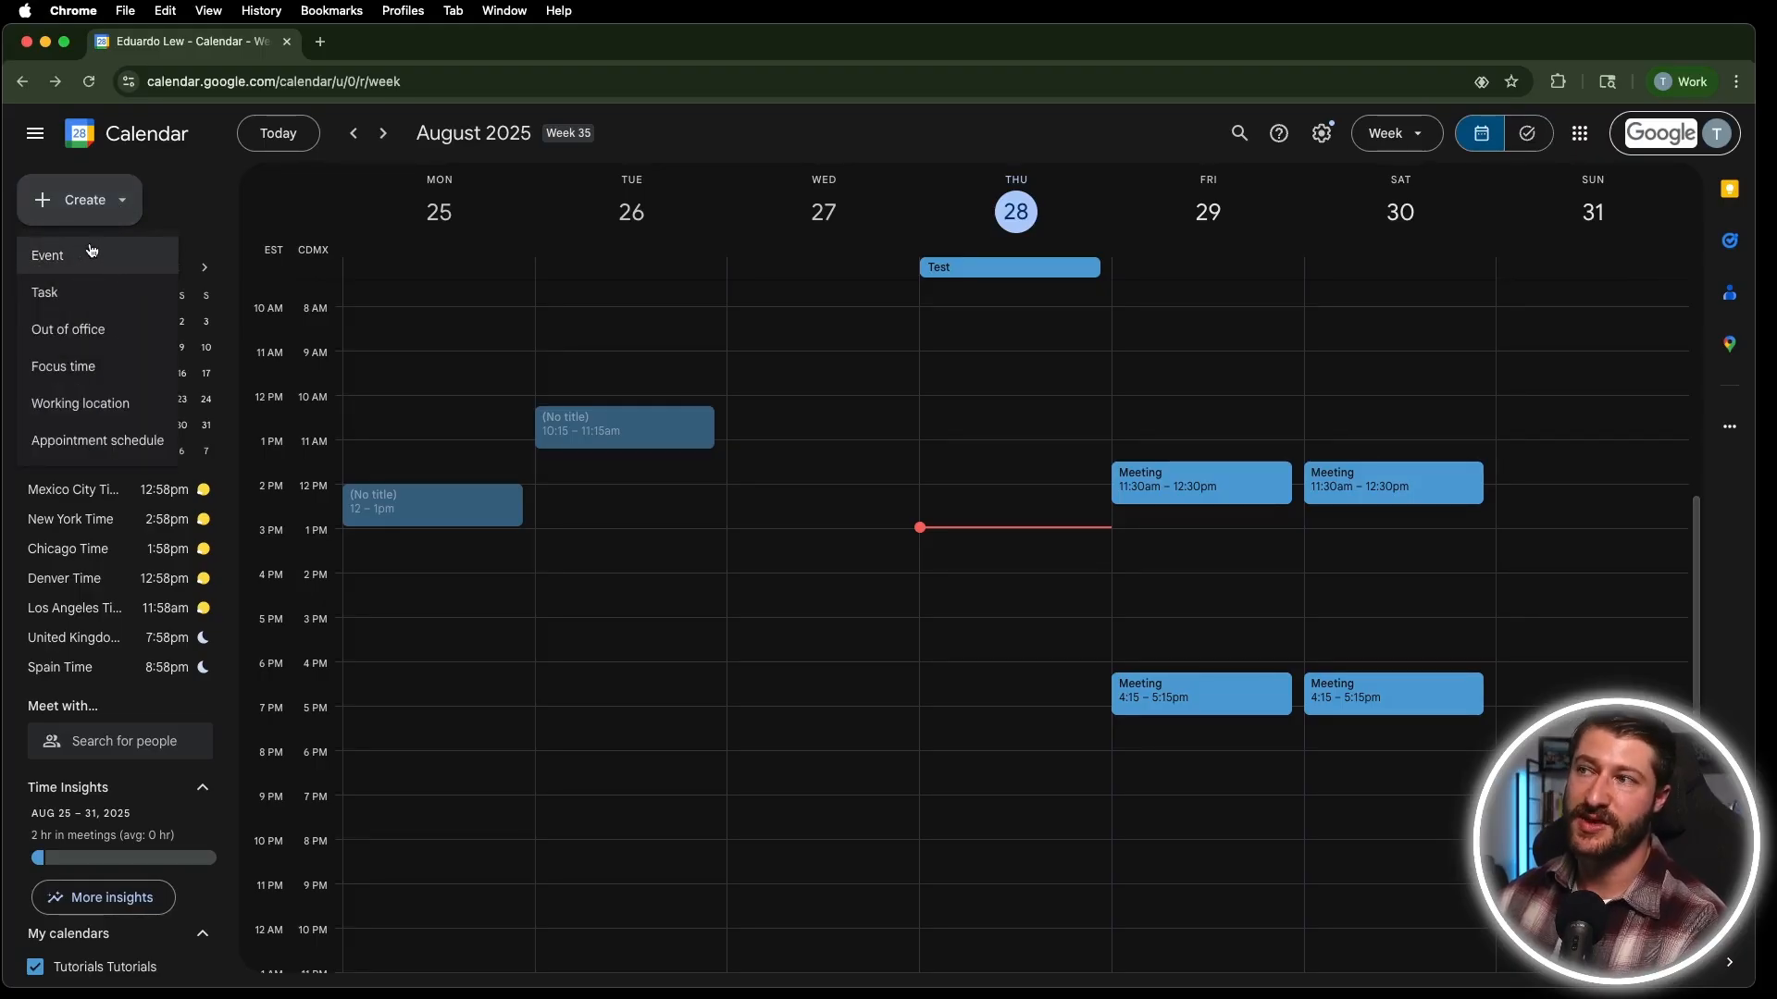
pyautogui.click(1189, 689)
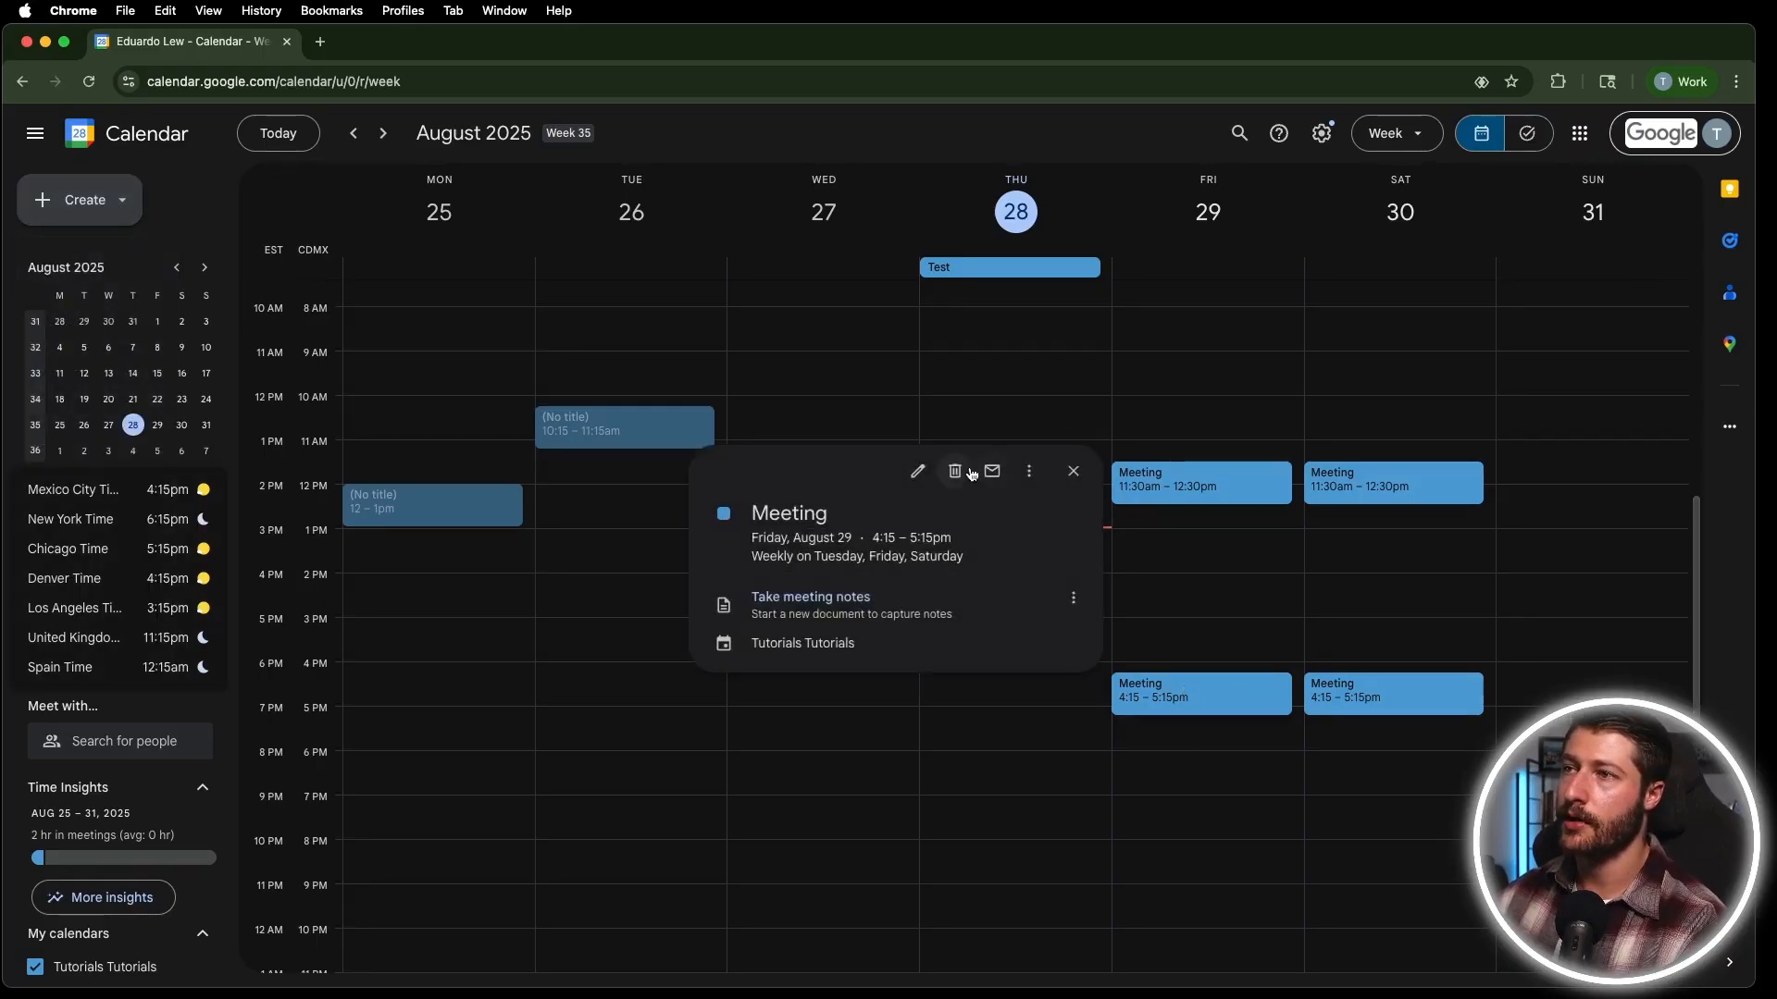
pyautogui.click(900, 476)
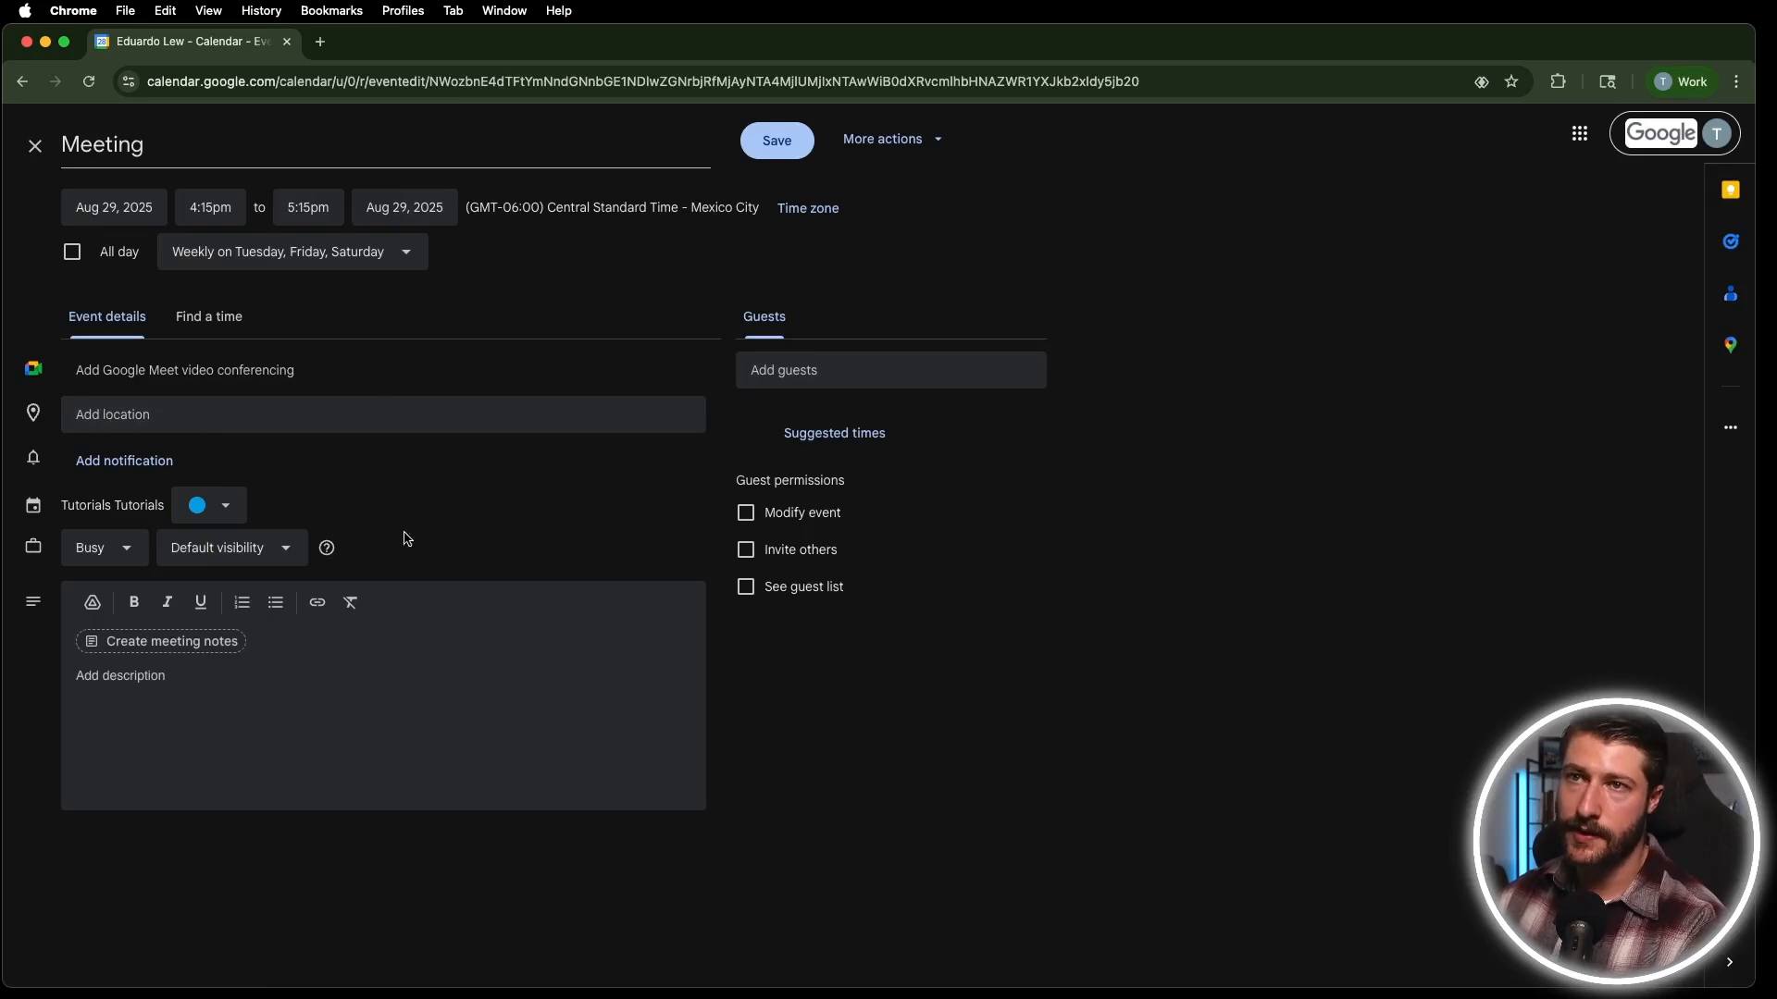
pyautogui.click(191, 668)
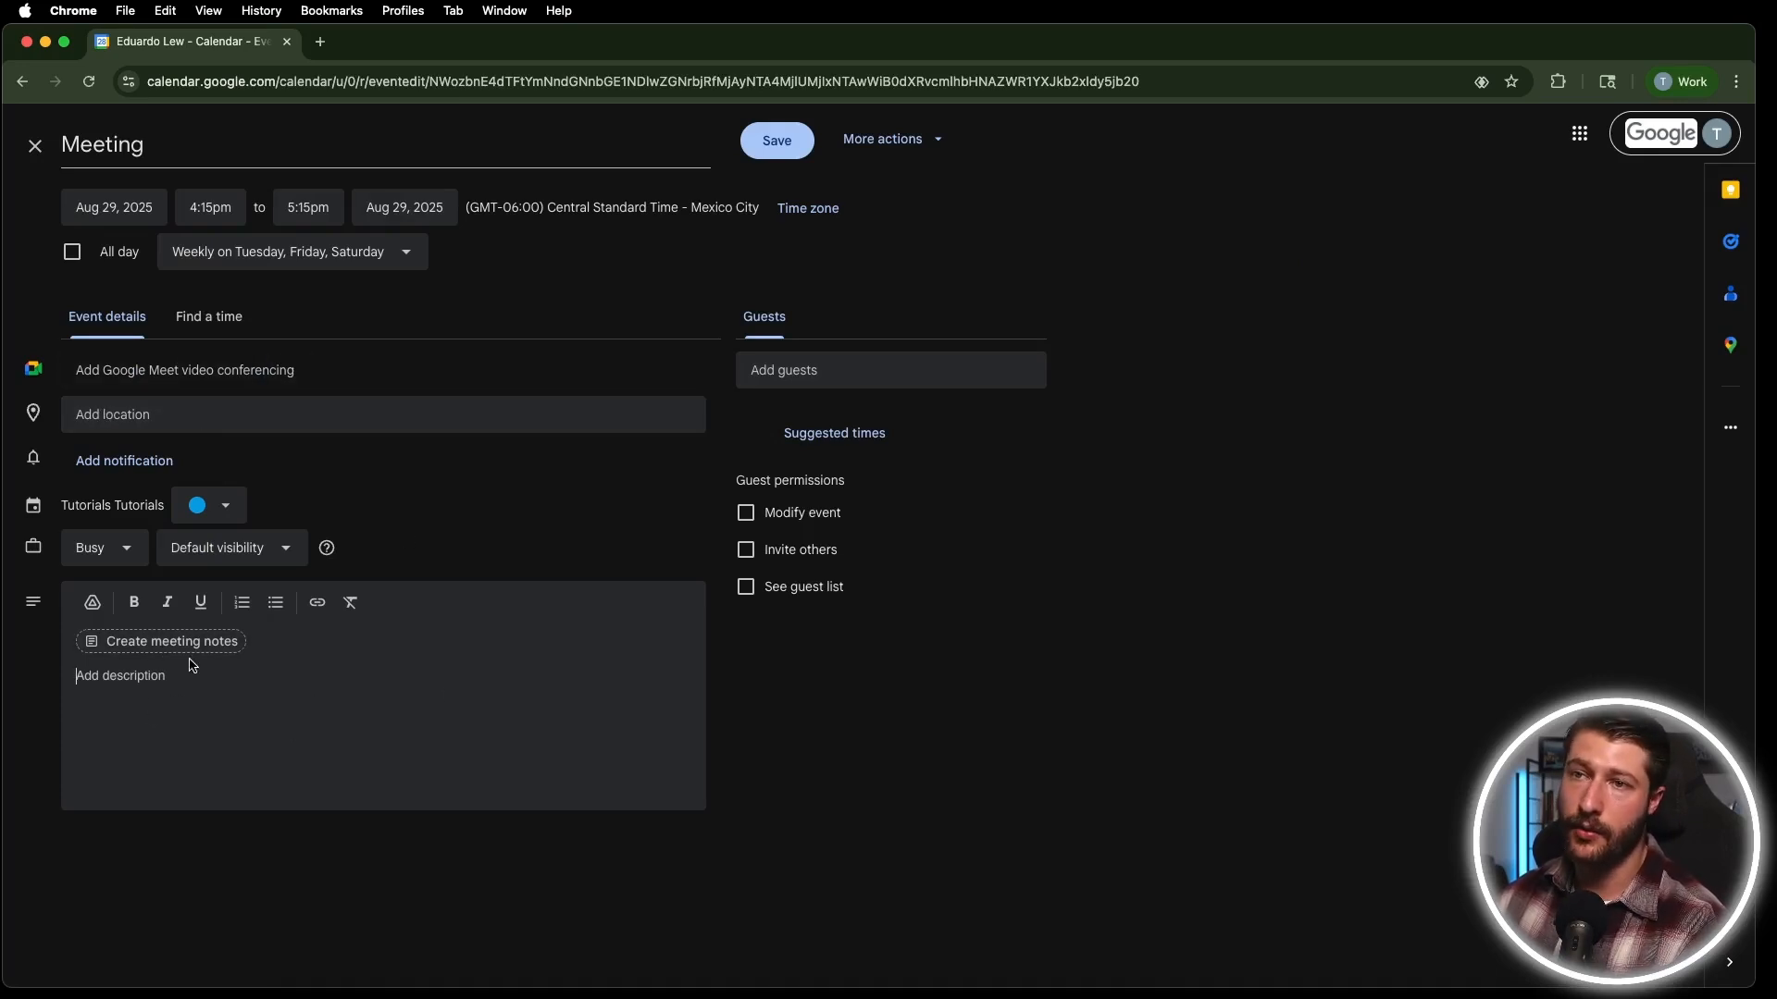
pyautogui.click(35, 146)
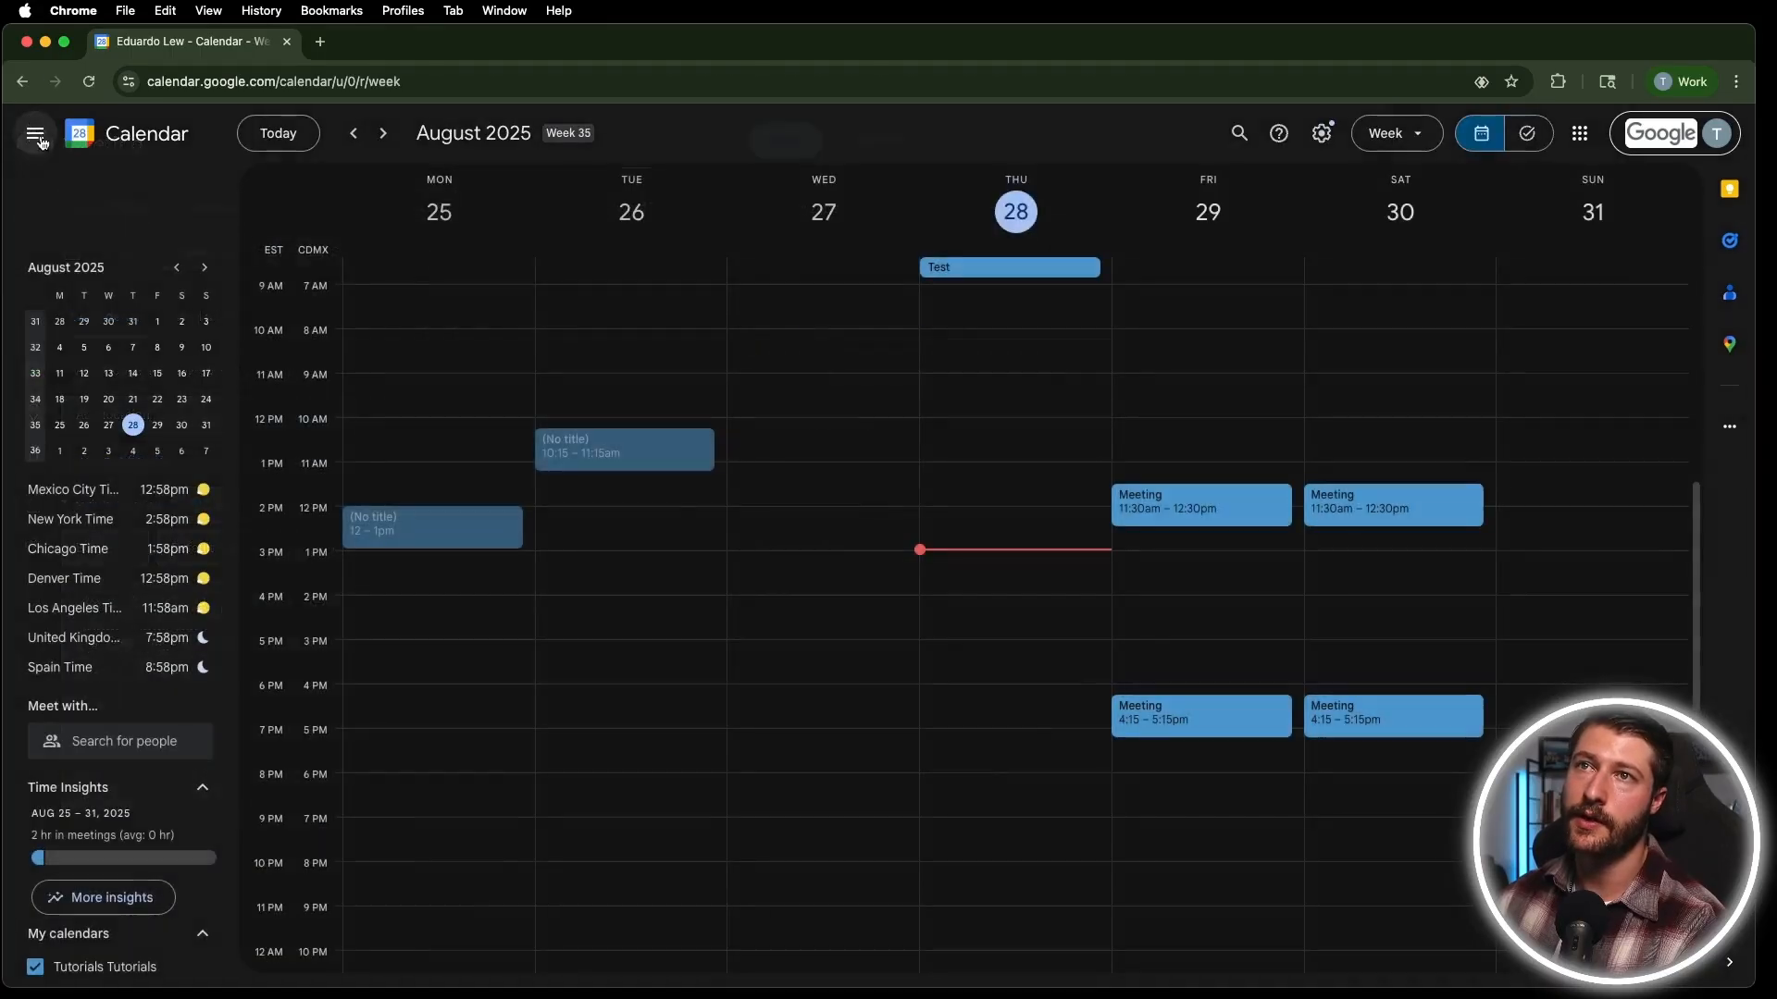
# Open a blank task draft for August 28, 2025 at 1:00pm, and discard it.
pyautogui.click(135, 219)
pyautogui.click(54, 296)
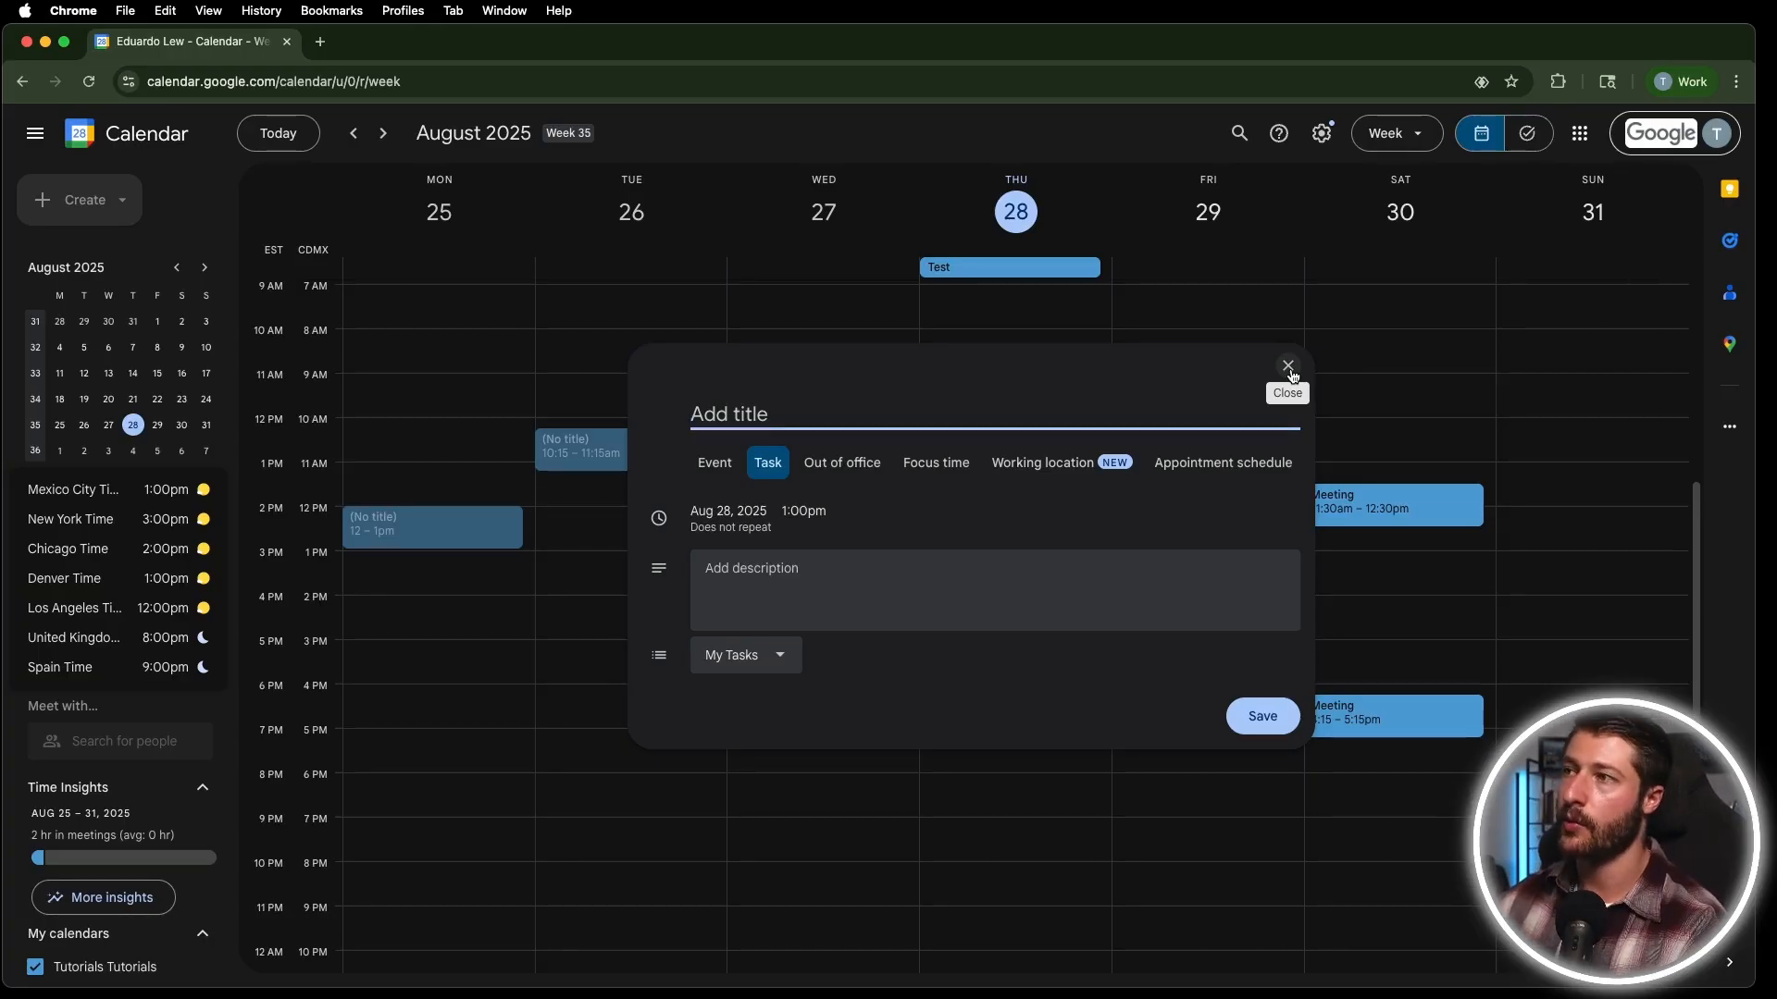
pyautogui.click(1289, 370)
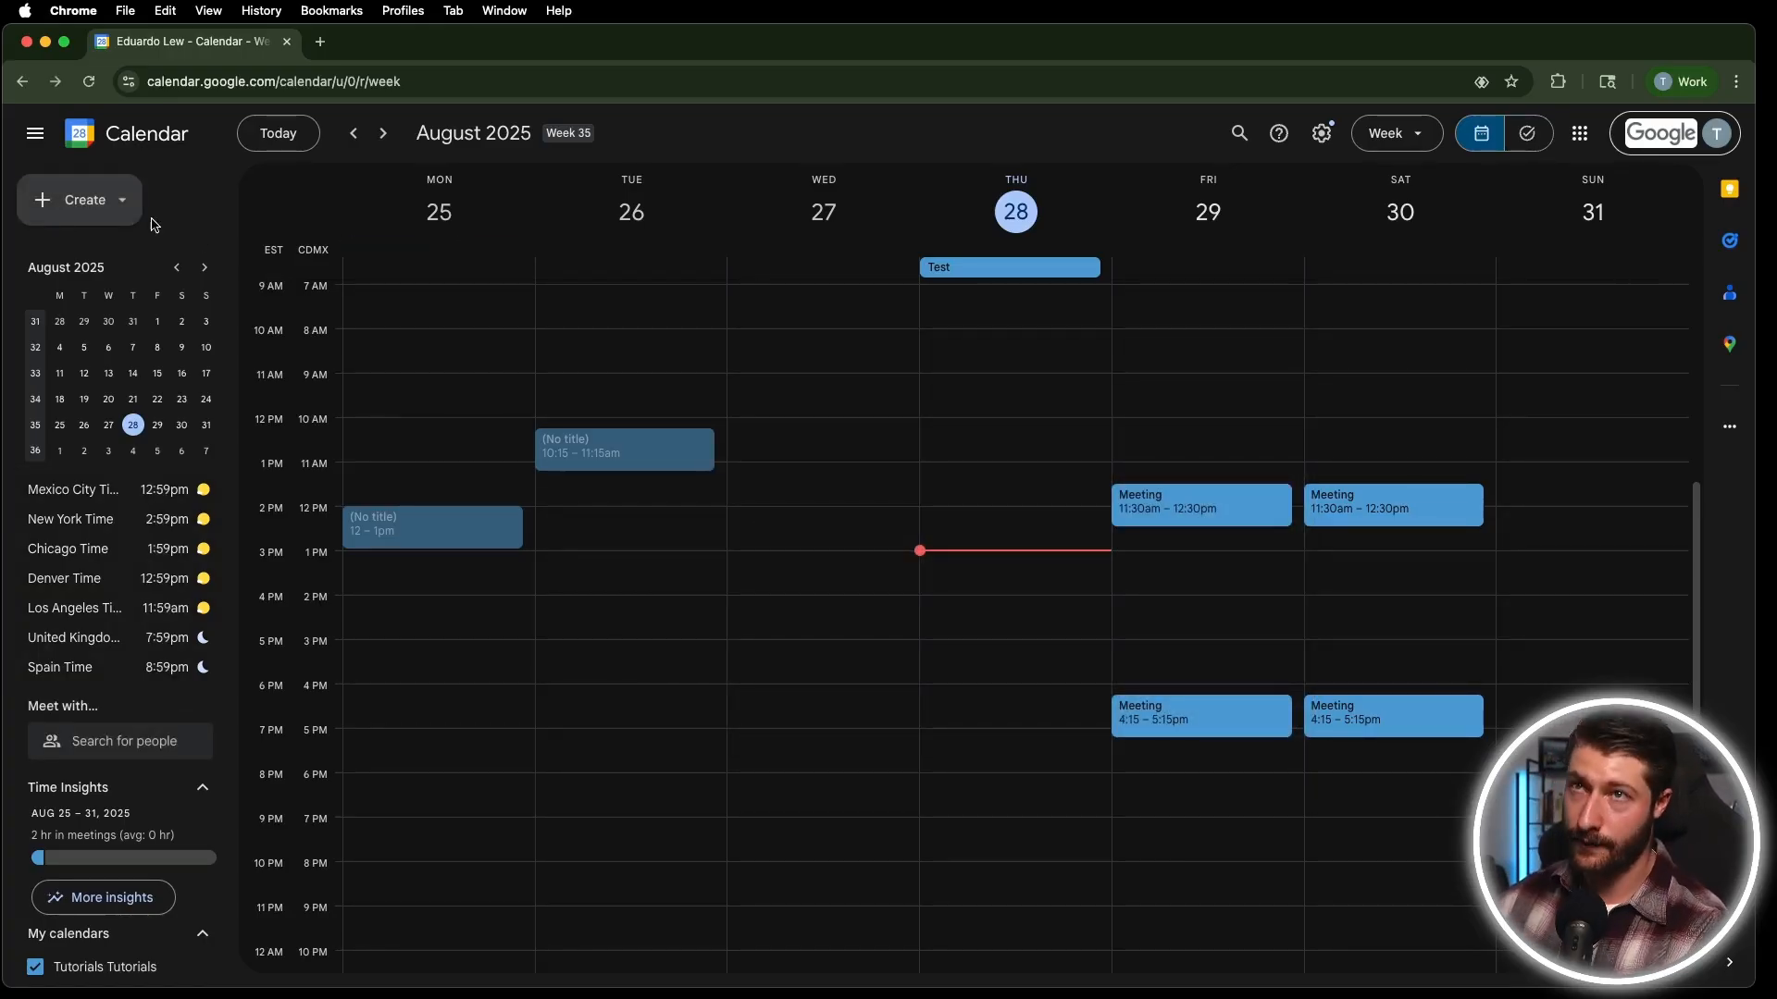
# Draft a Thursday, August 28 Focus time from 1:00pm to 2:00pm with Do not disturb and automatic meeting decline enabled, and discard it.
pyautogui.click(125, 201)
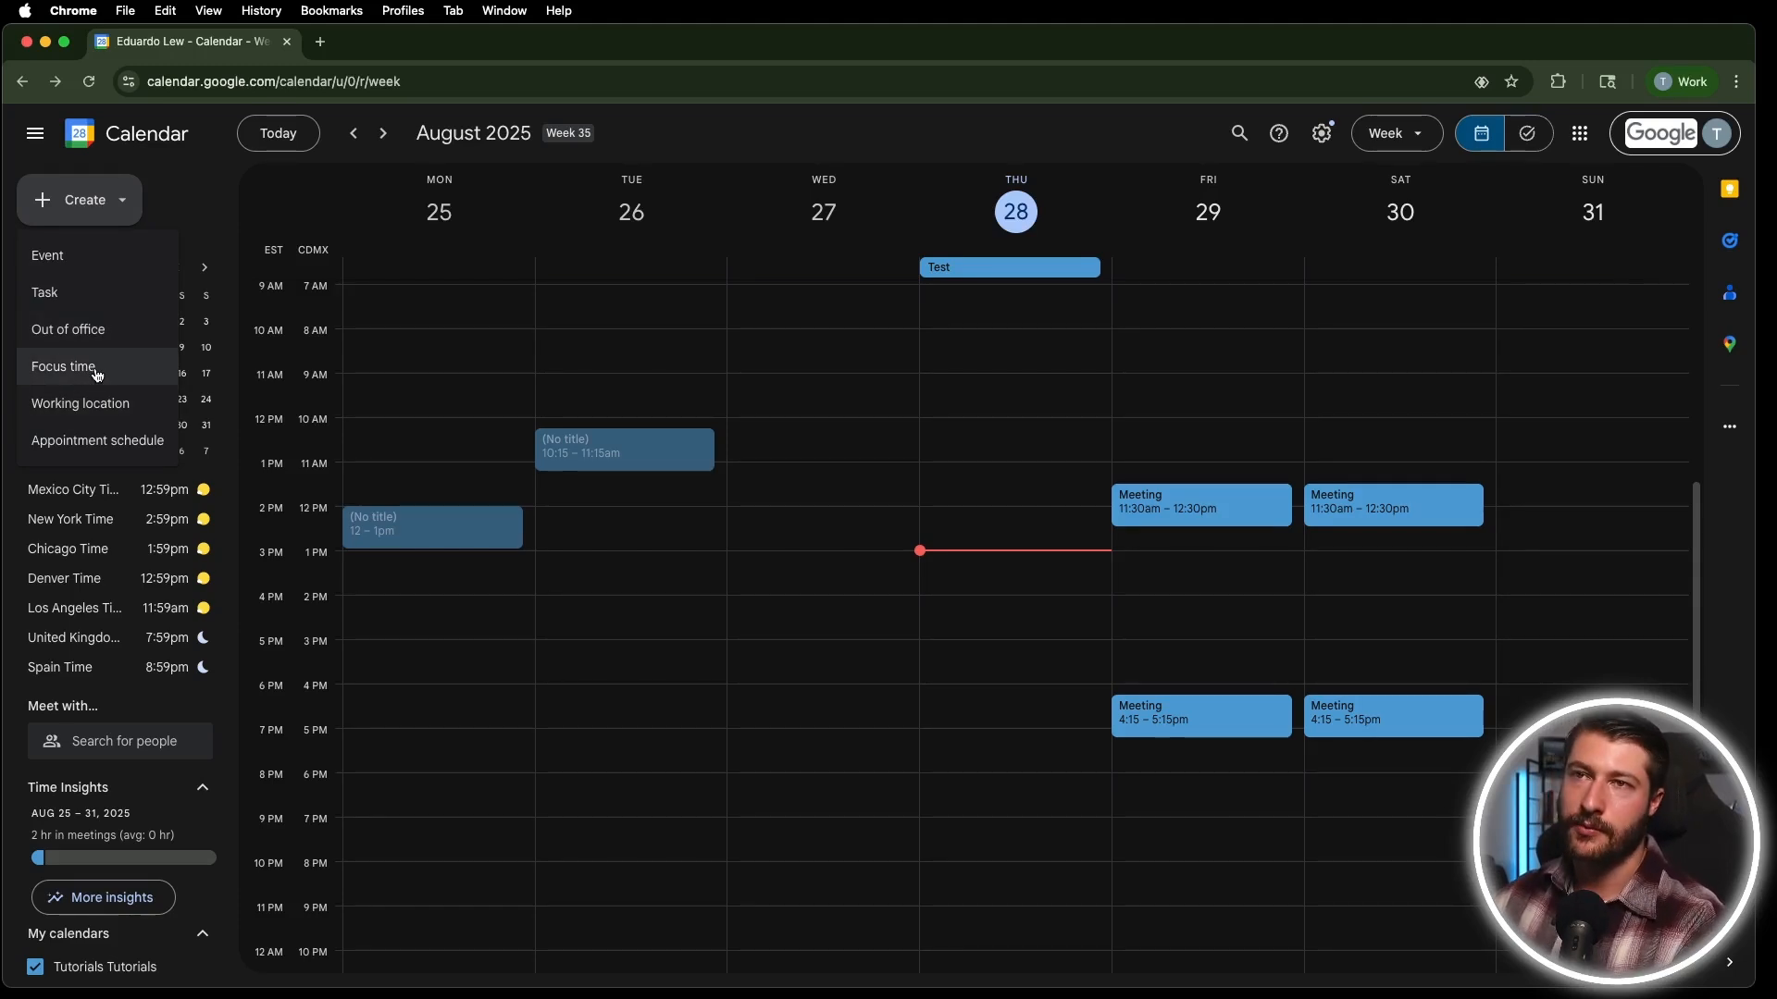
pyautogui.click(98, 374)
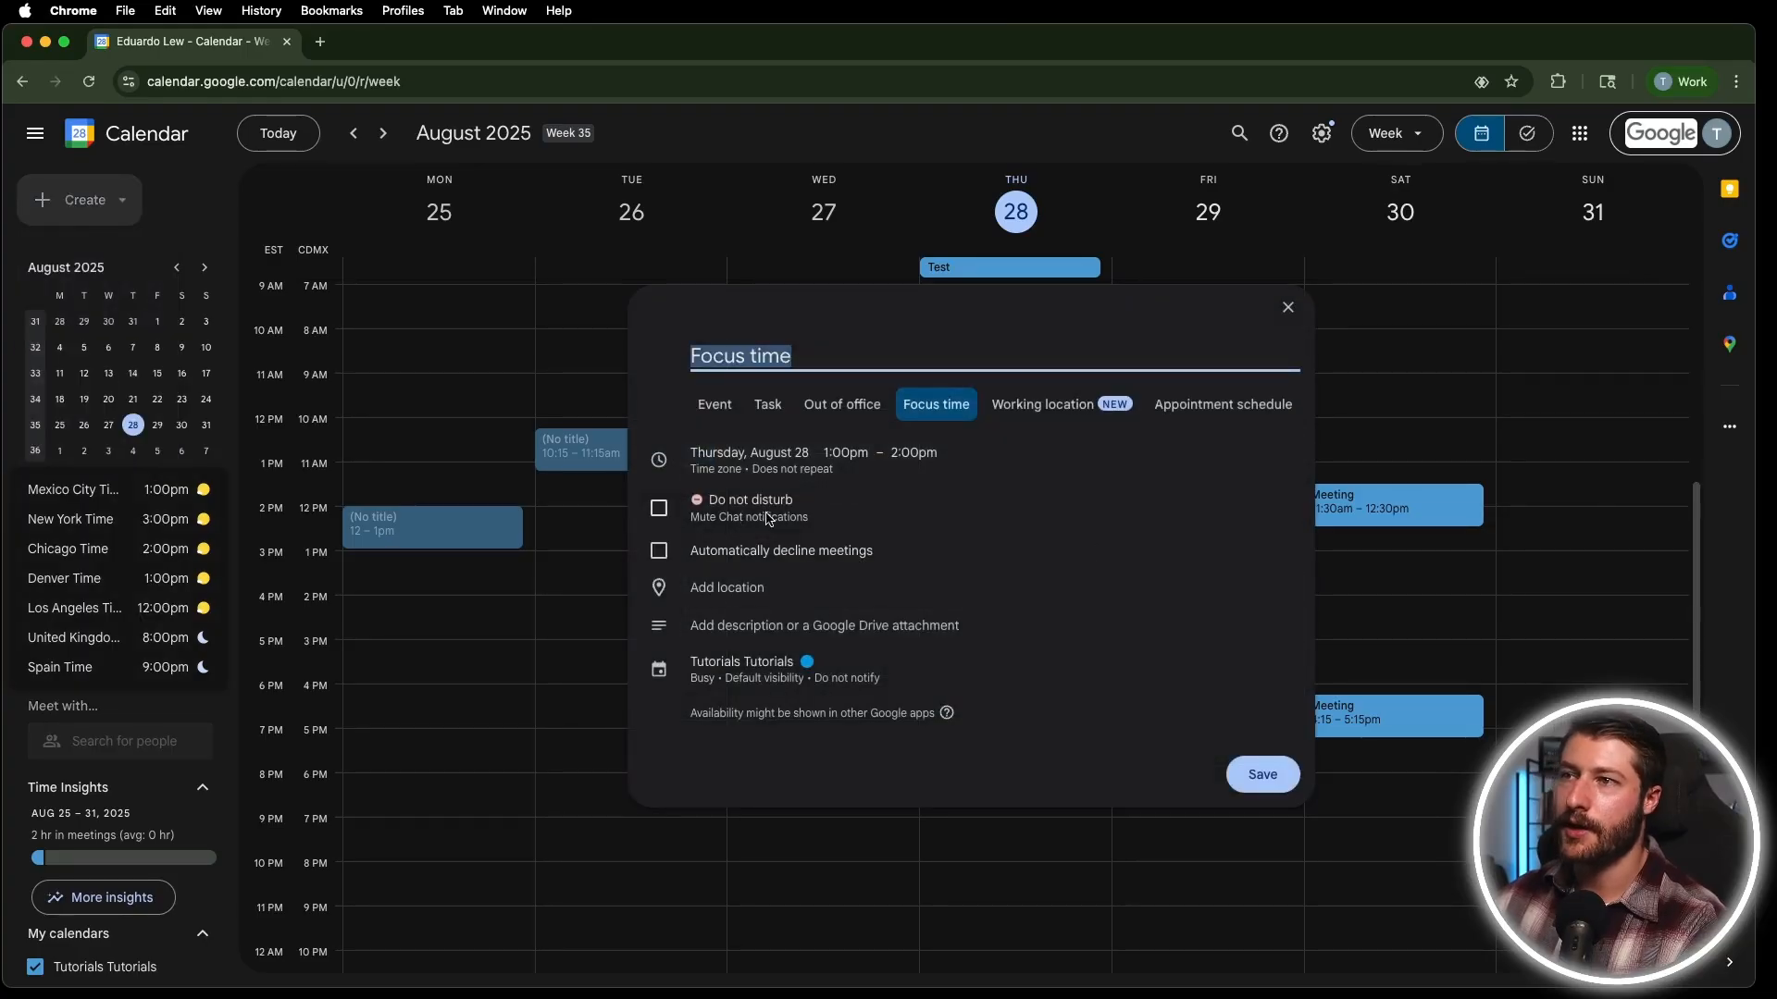
pyautogui.click(659, 508)
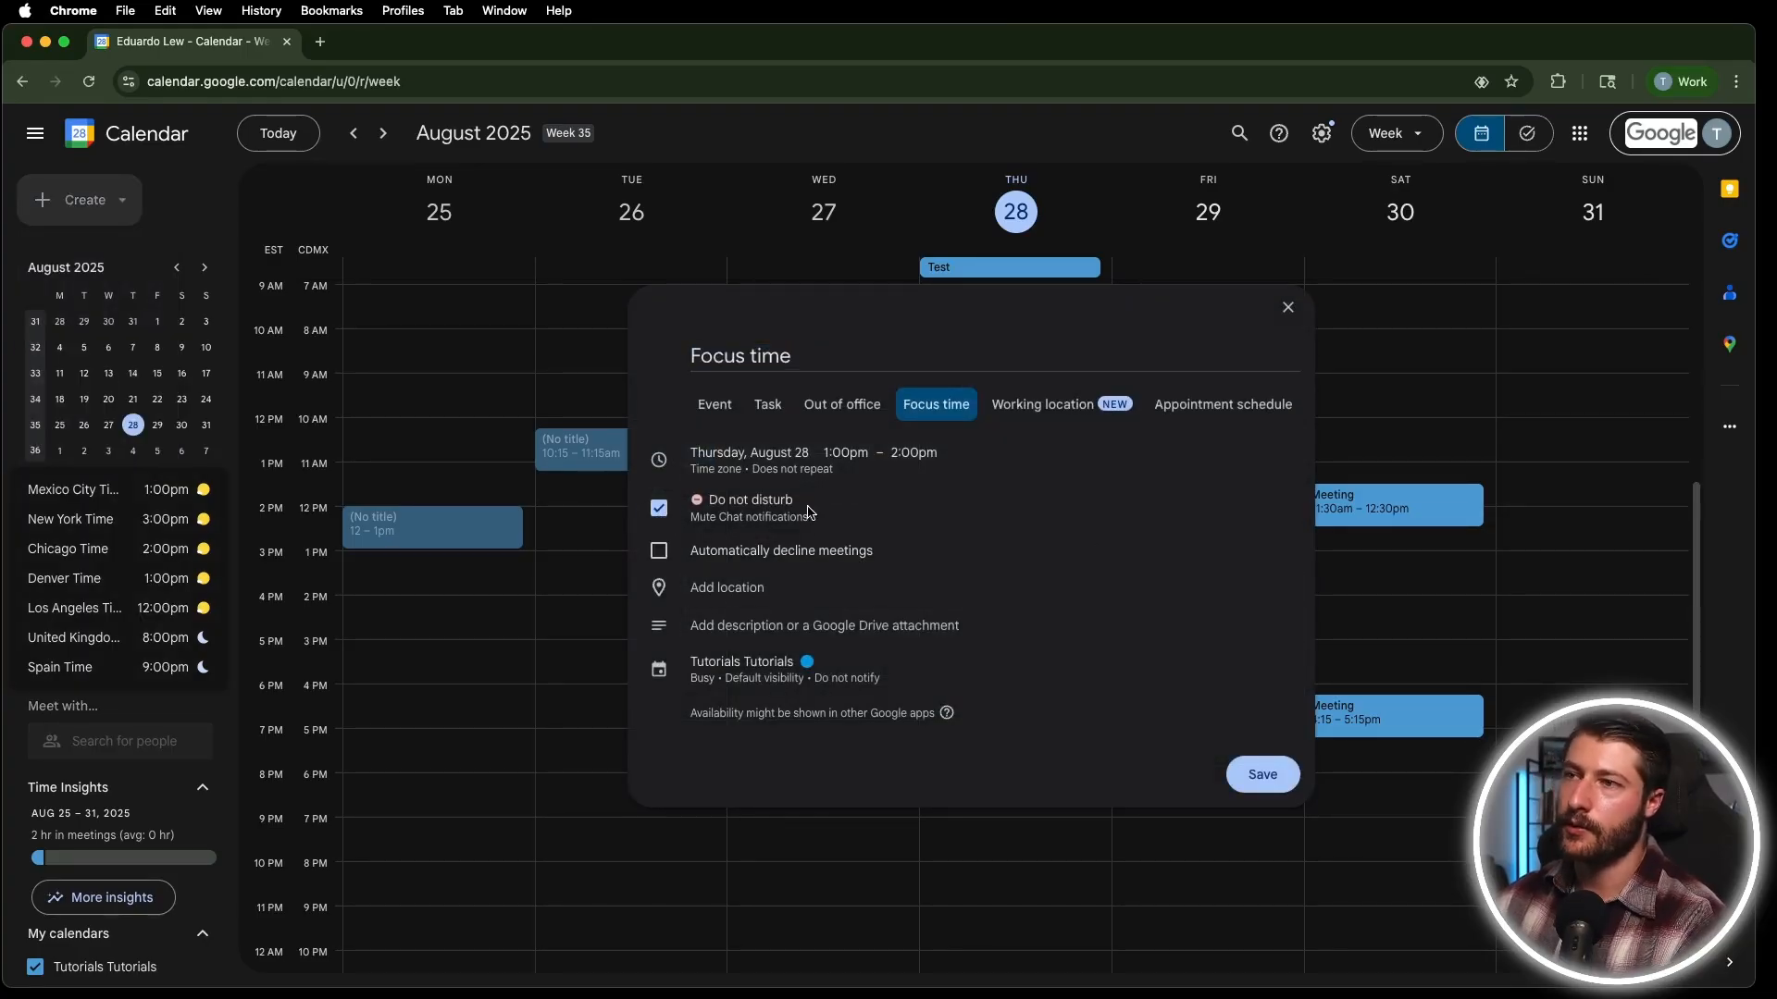
pyautogui.click(658, 551)
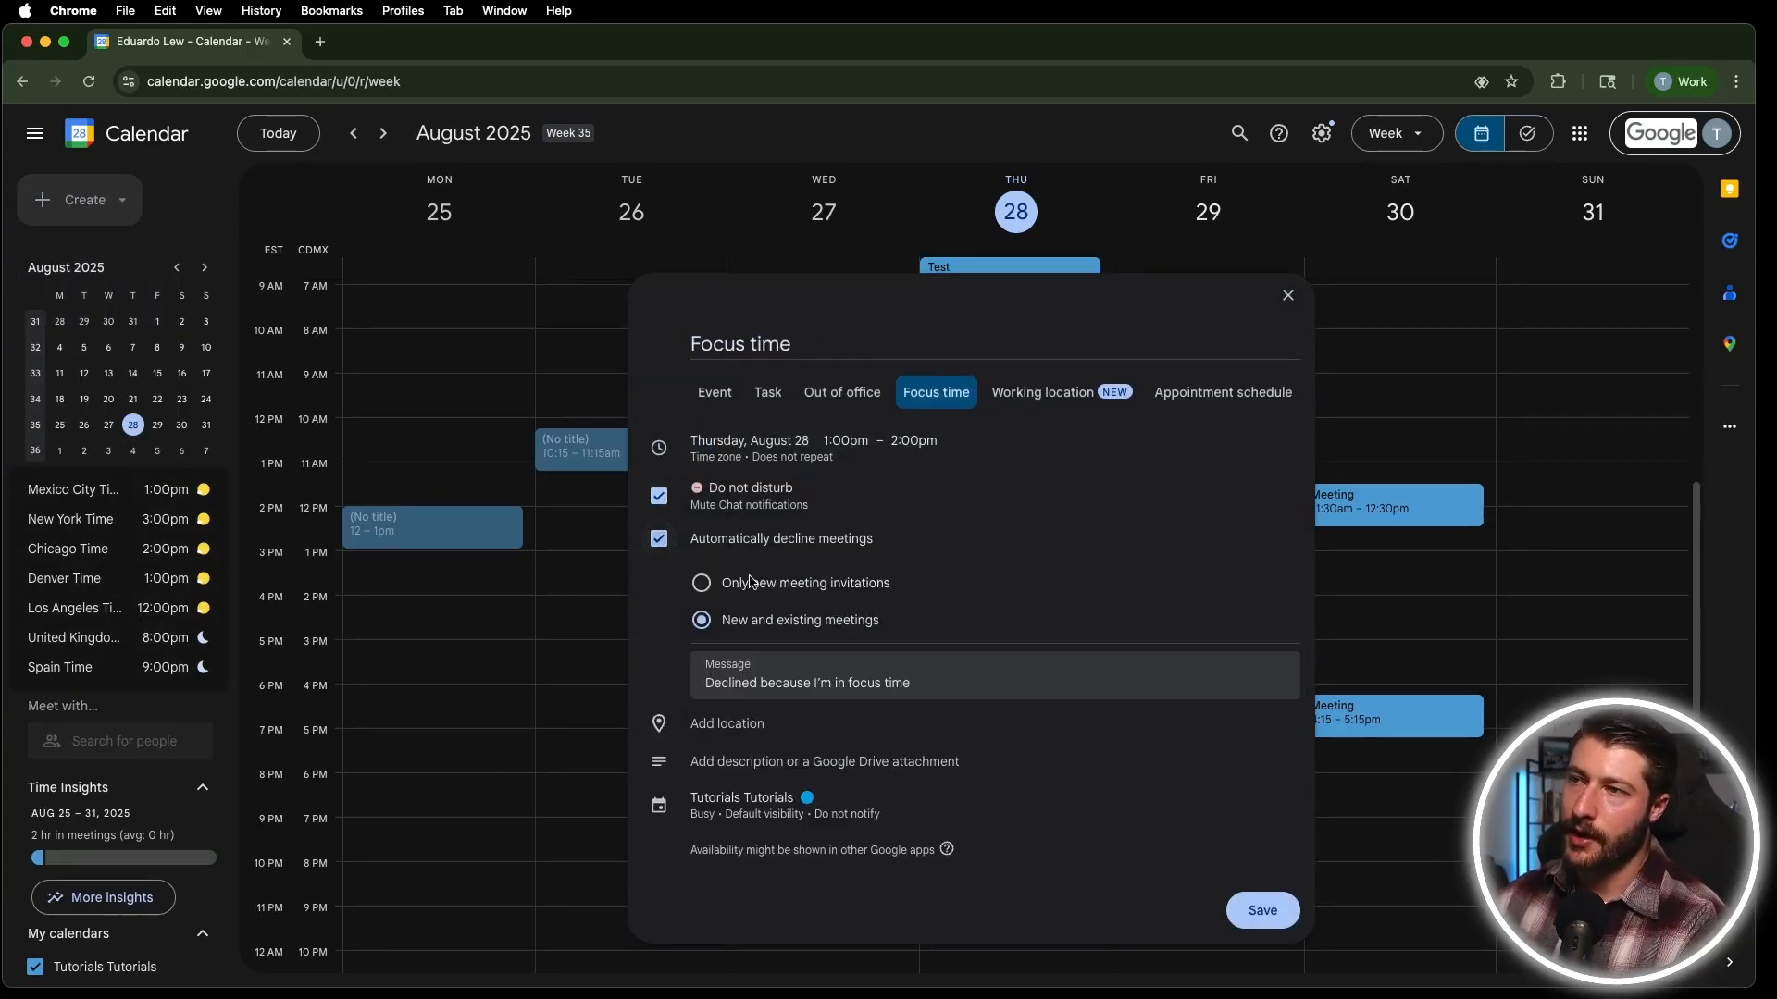
pyautogui.click(1288, 296)
pyautogui.click(967, 581)
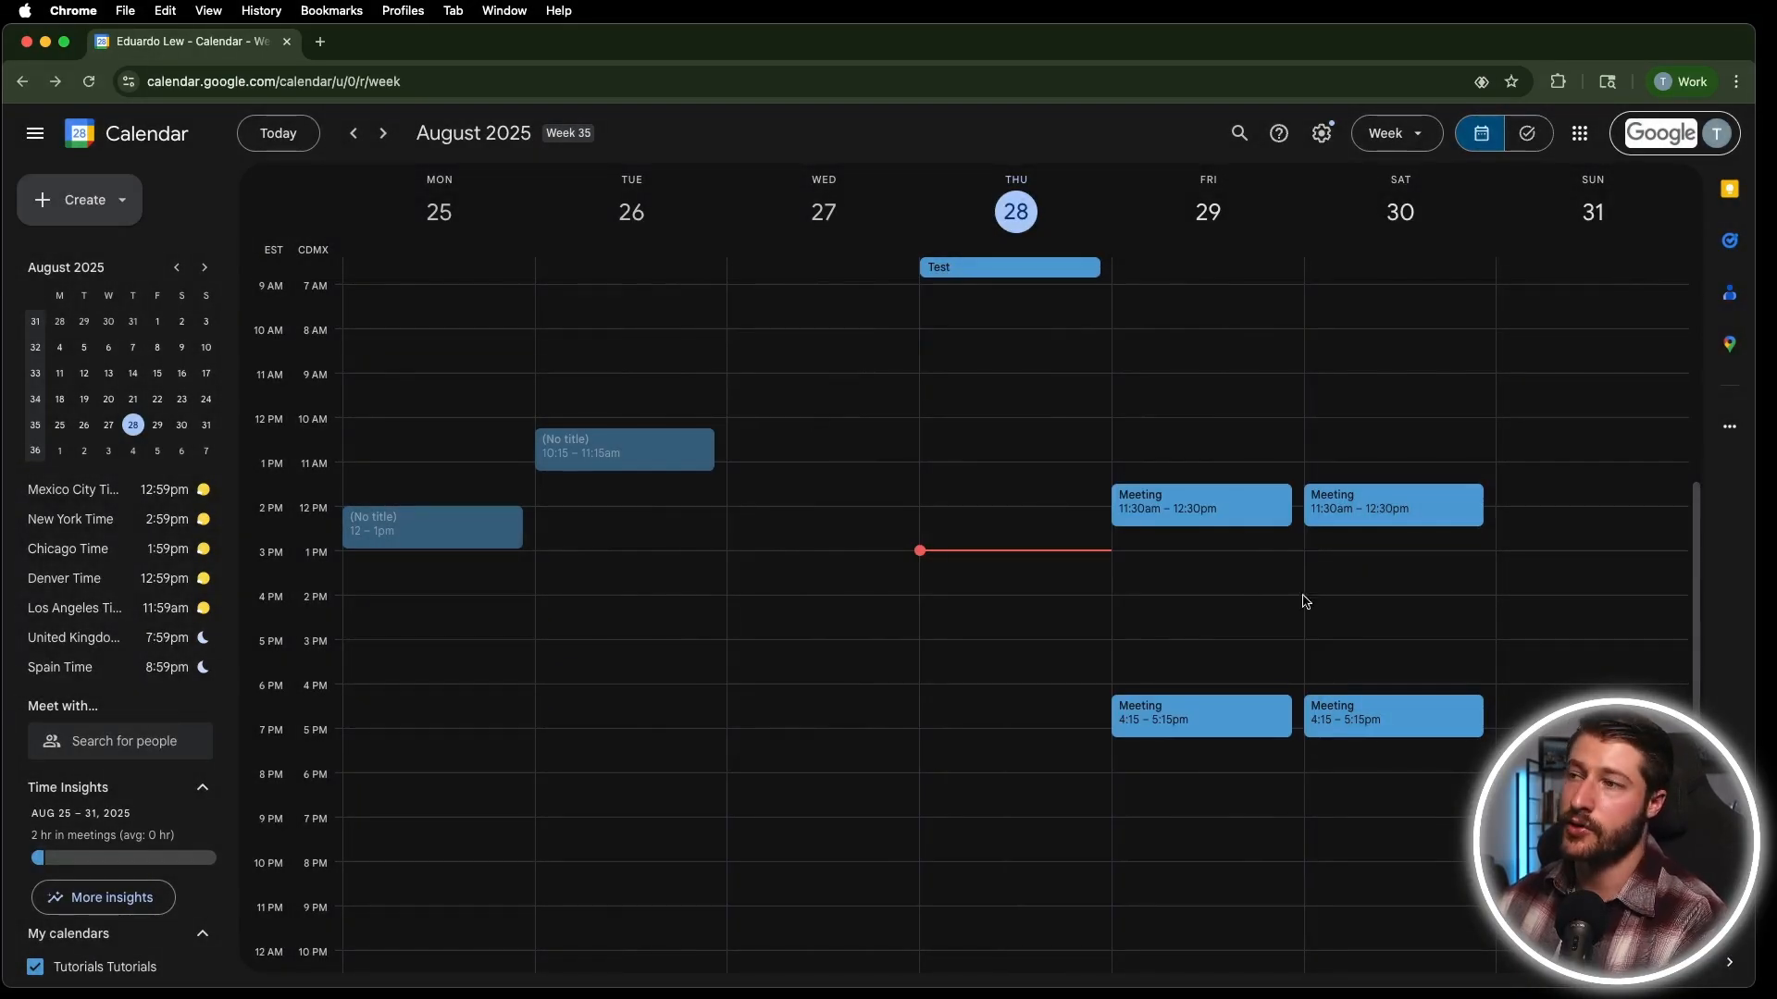
# Open a blank bookable appointment schedule to examine its duration and availability options, and close it without saving.
pyautogui.click(81, 199)
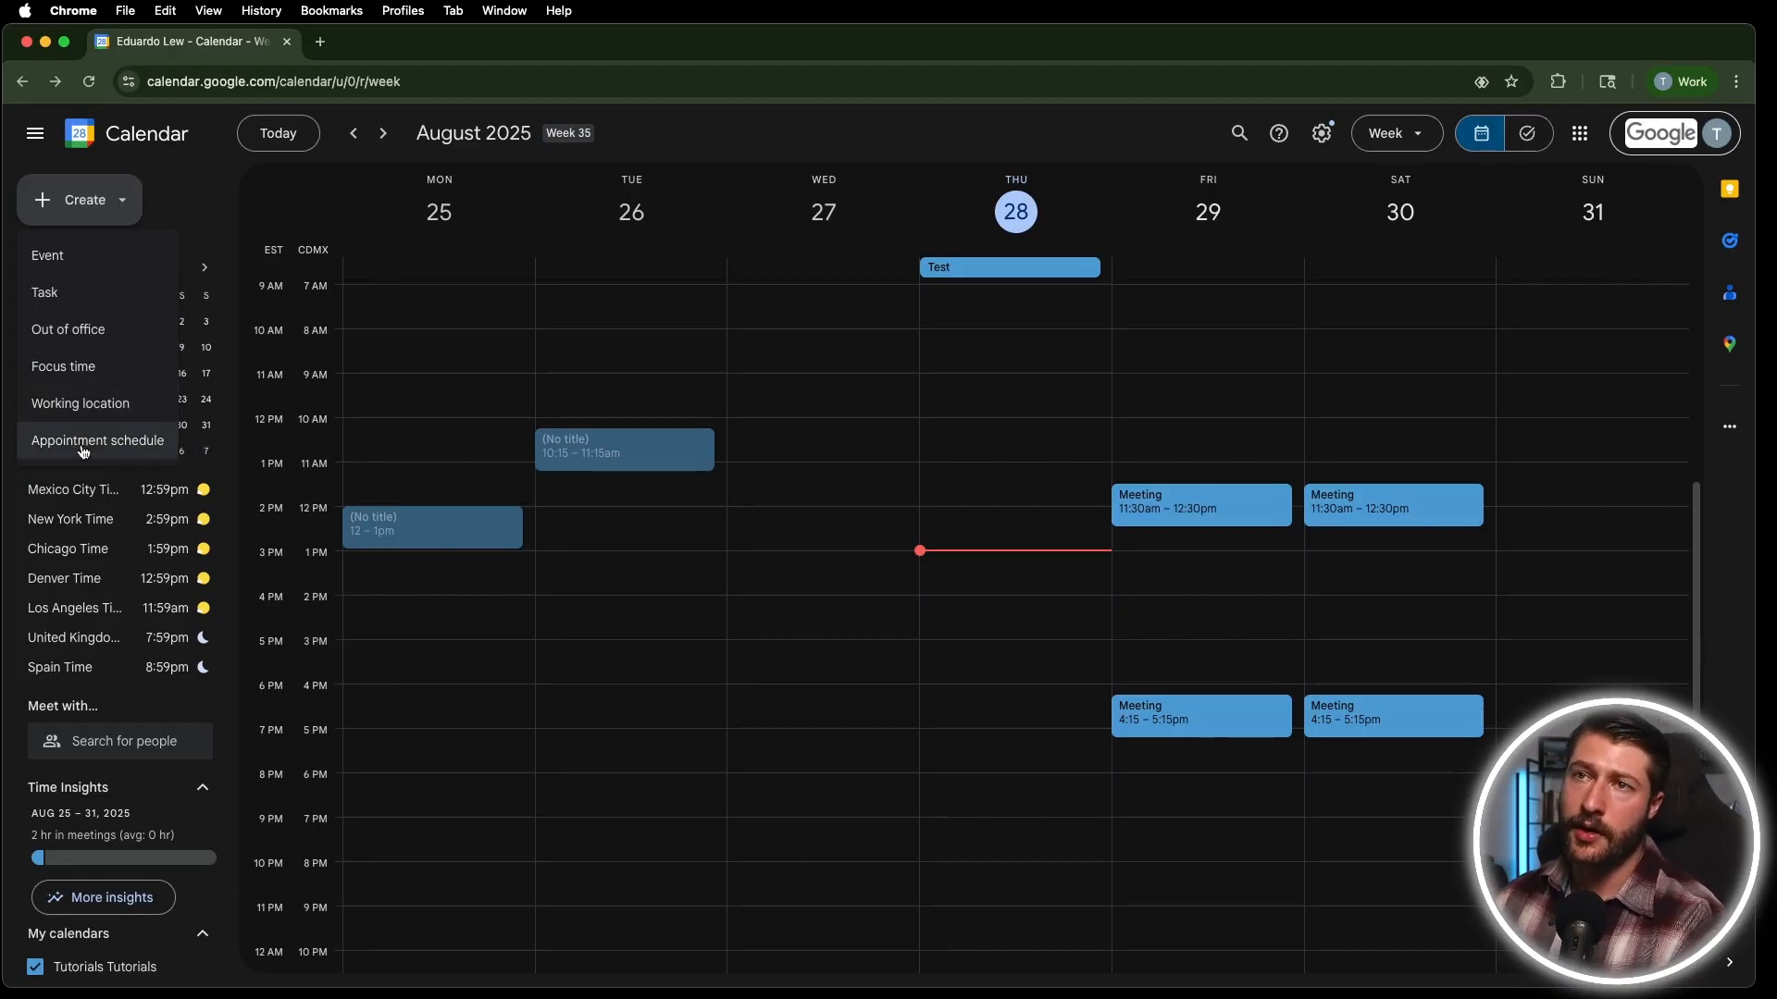
pyautogui.click(123, 436)
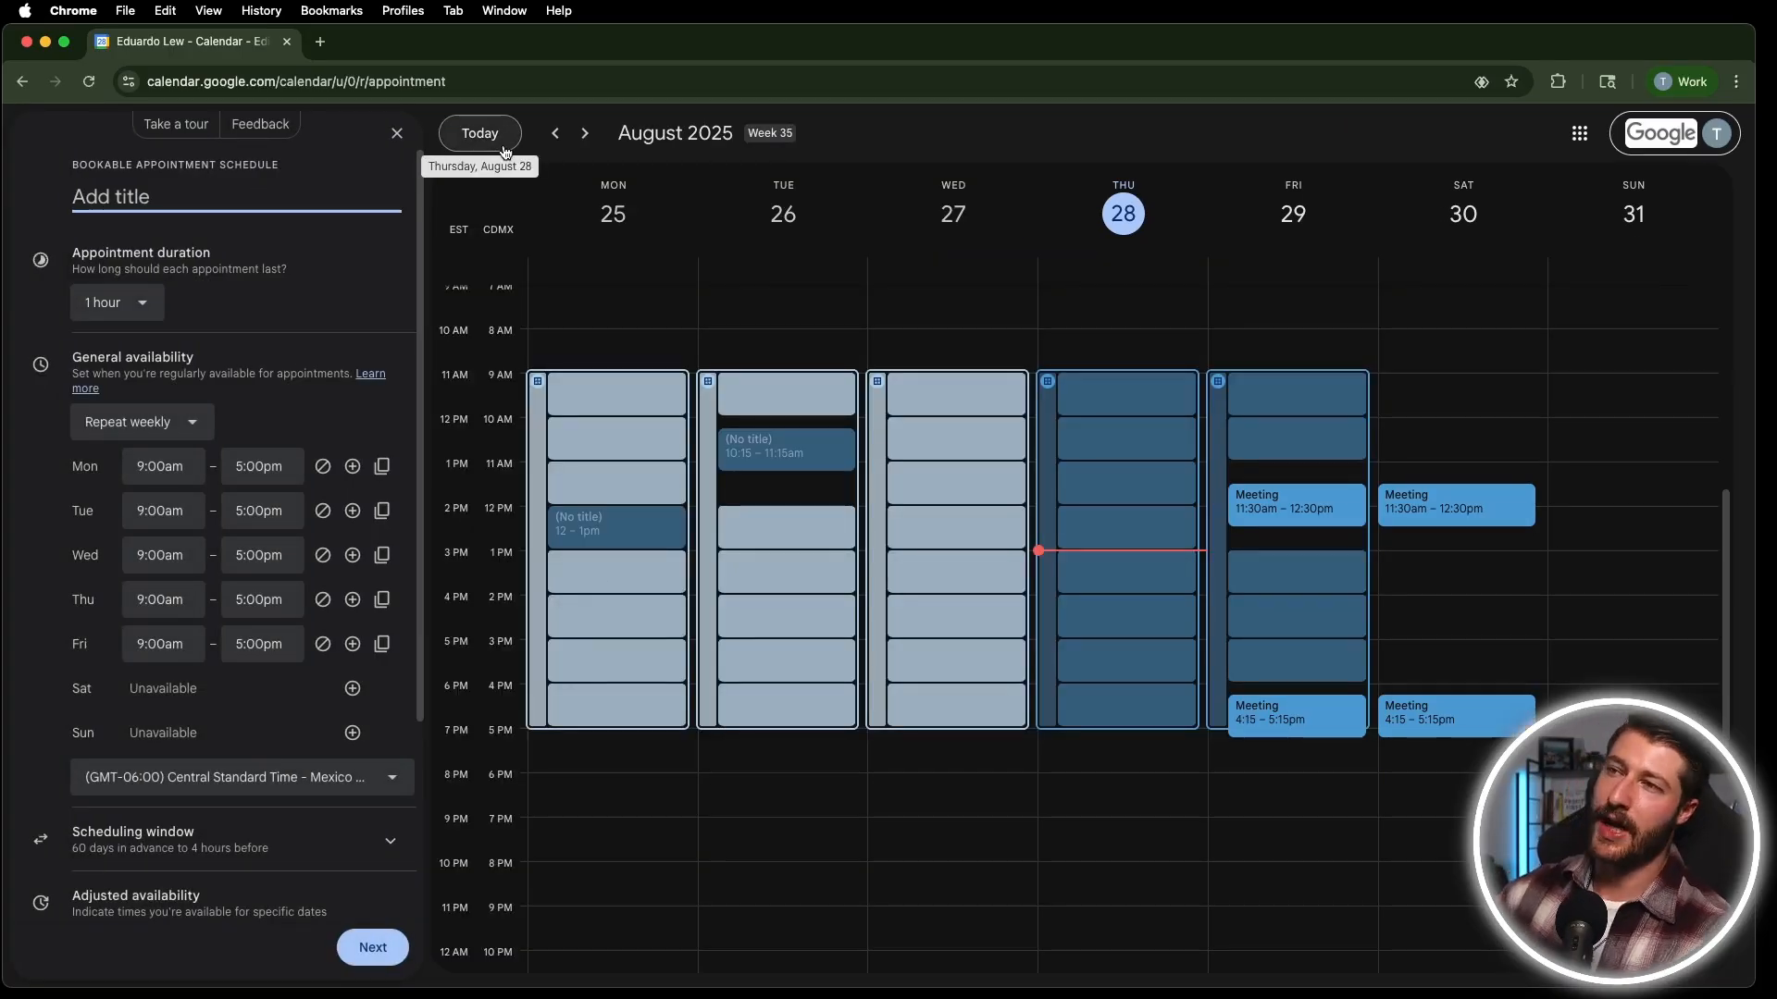
pyautogui.click(398, 135)
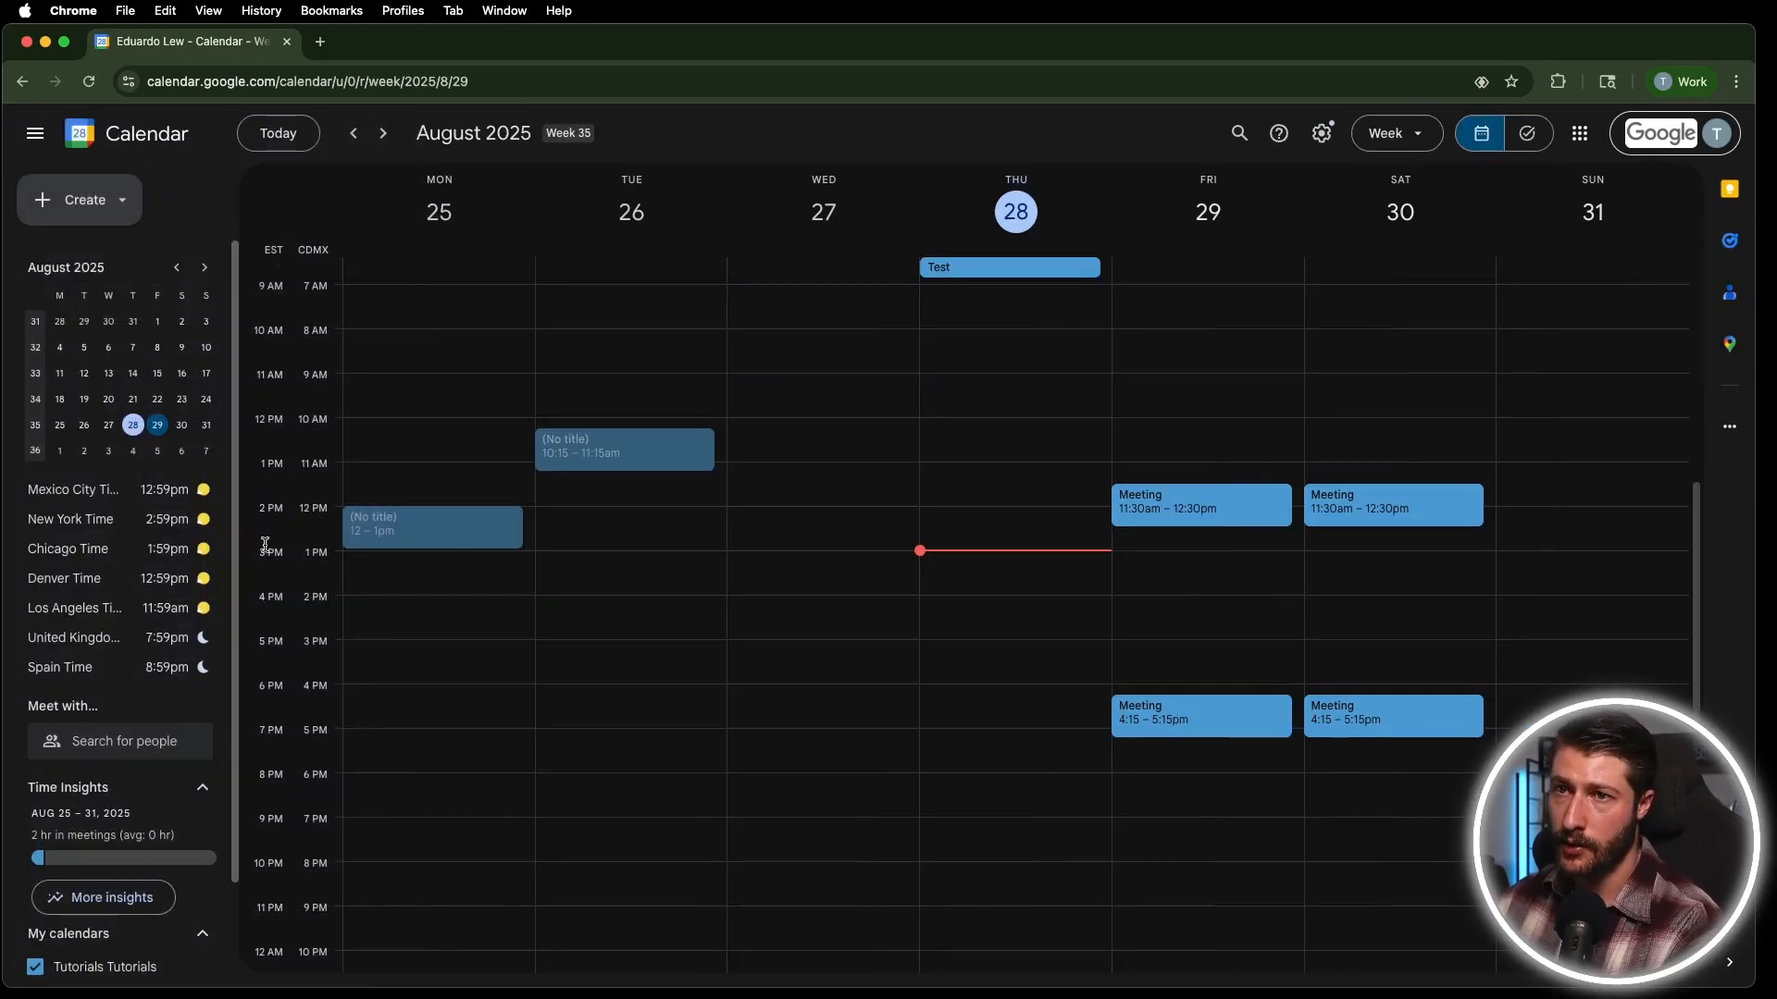
pyautogui.click(81, 198)
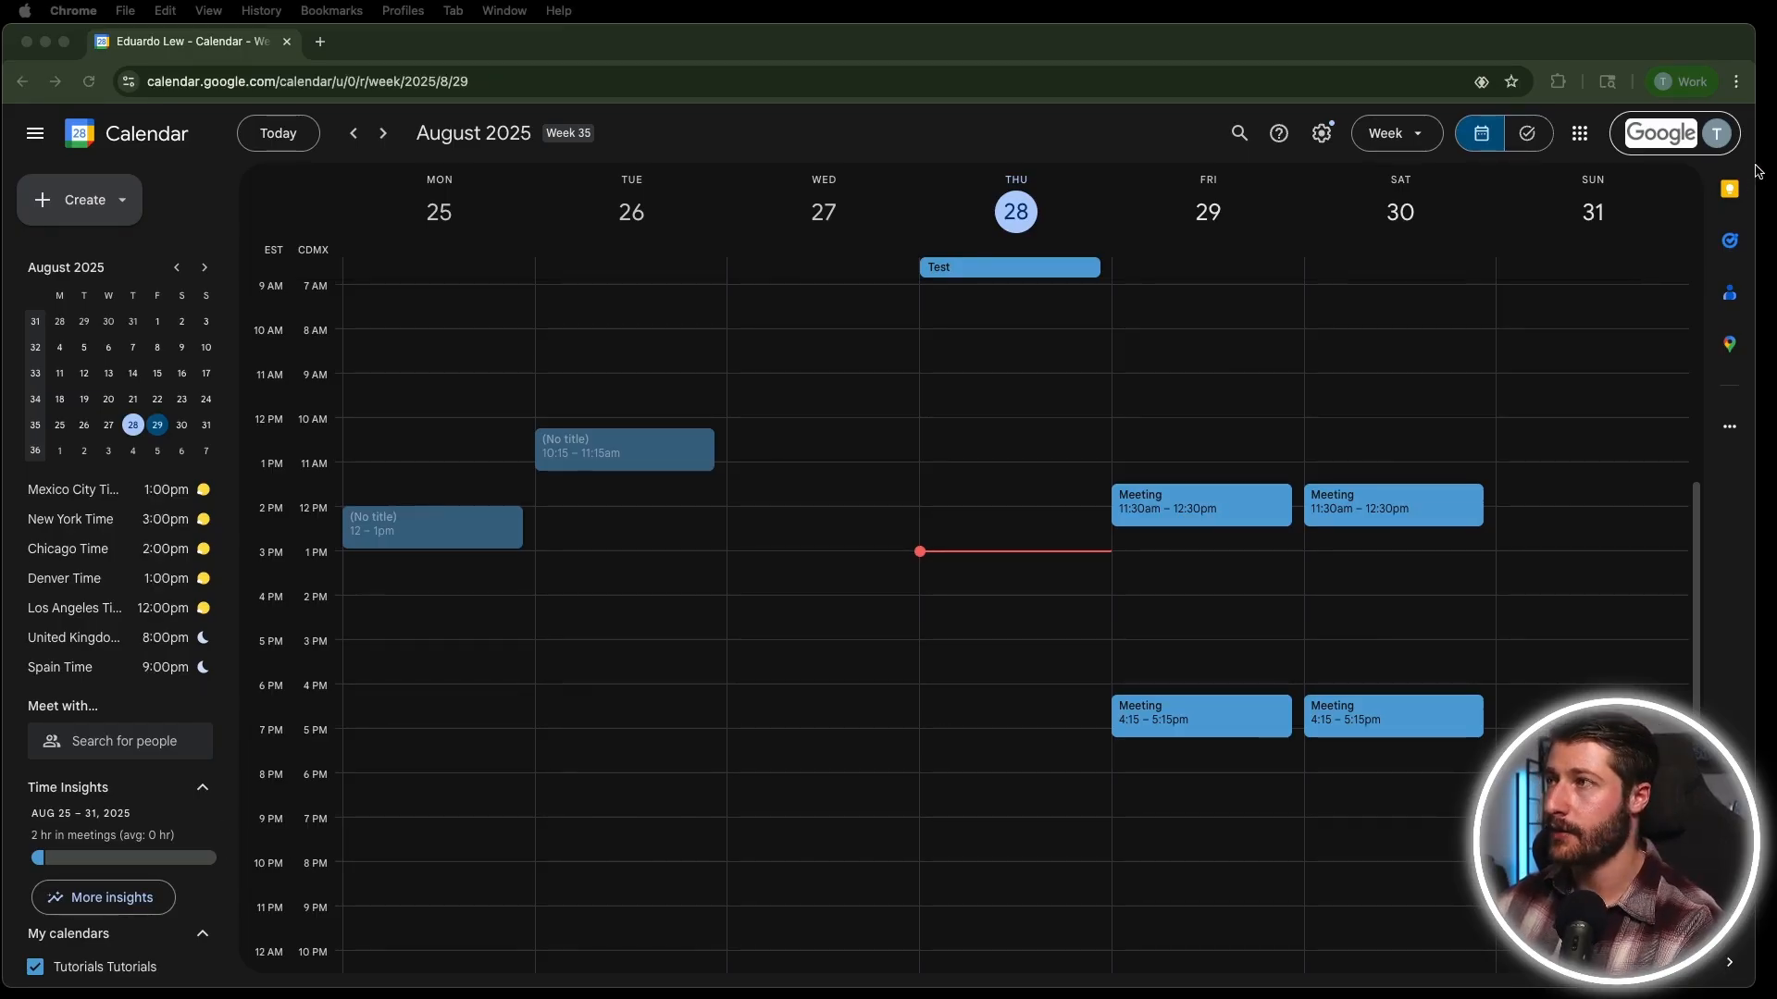
# Open the detailed Time Insights for August 25–31, and save the suggested color labels Project 1 (orange) and Personal (green).
pyautogui.click(126, 896)
pyautogui.click(123, 899)
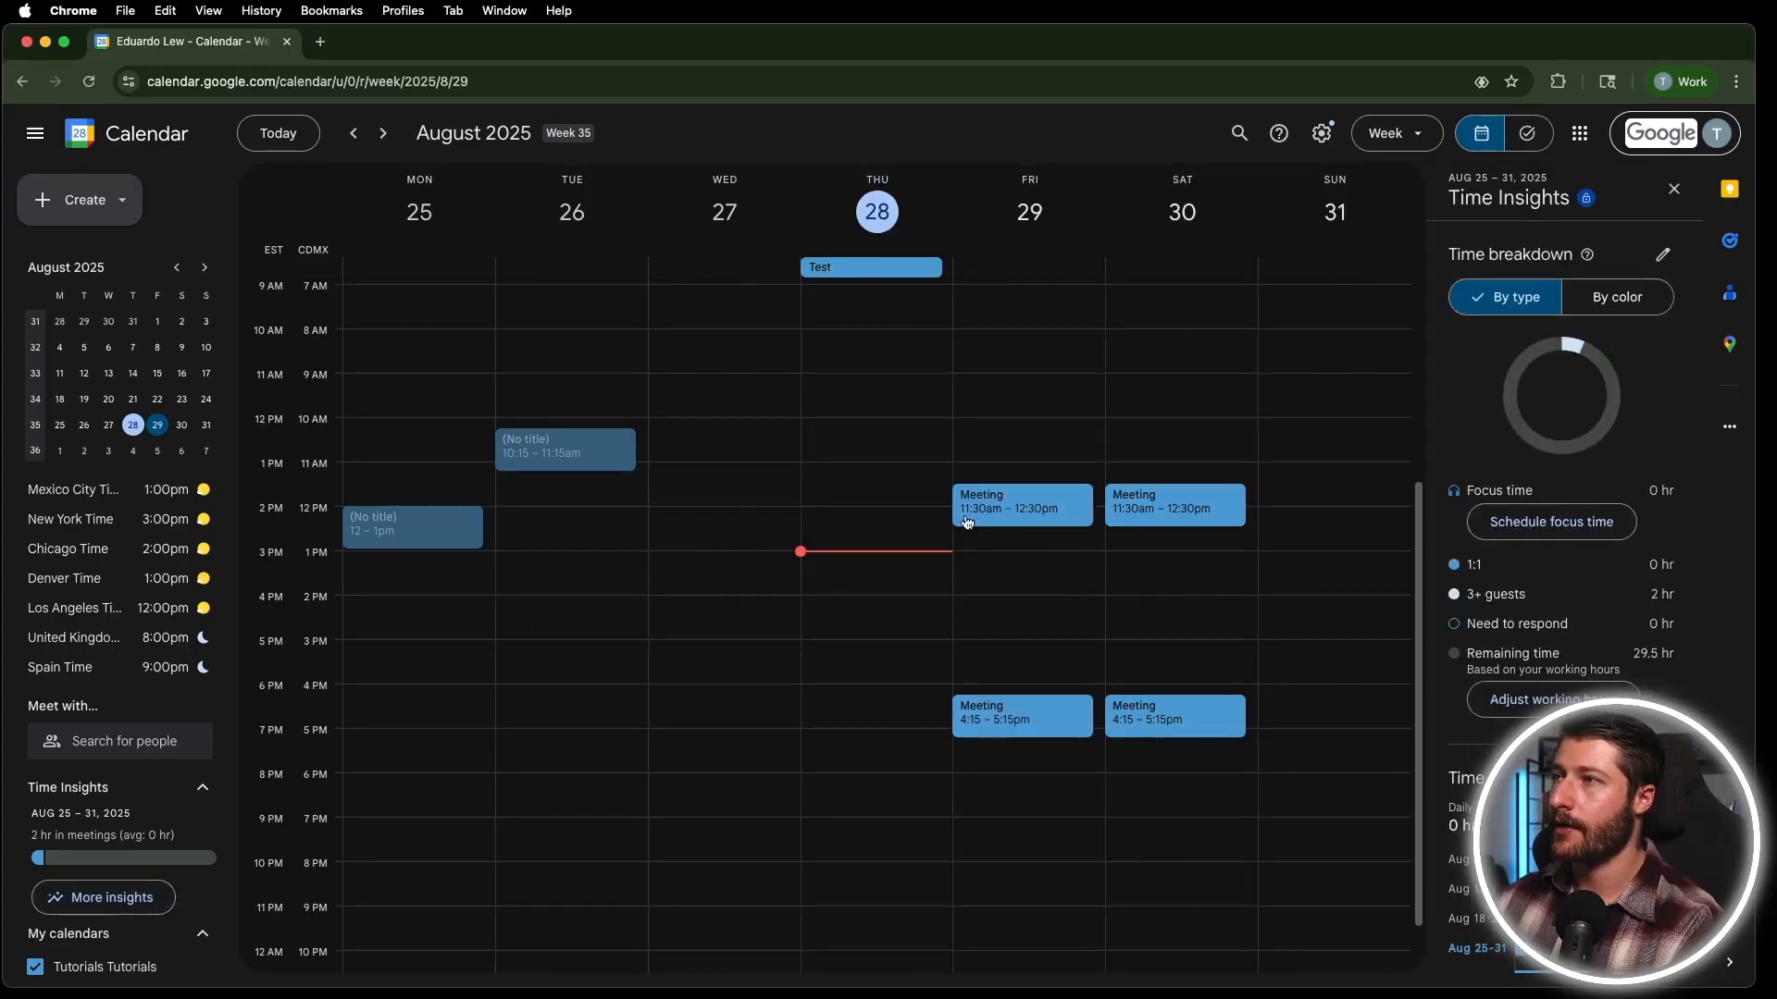
pyautogui.click(1665, 256)
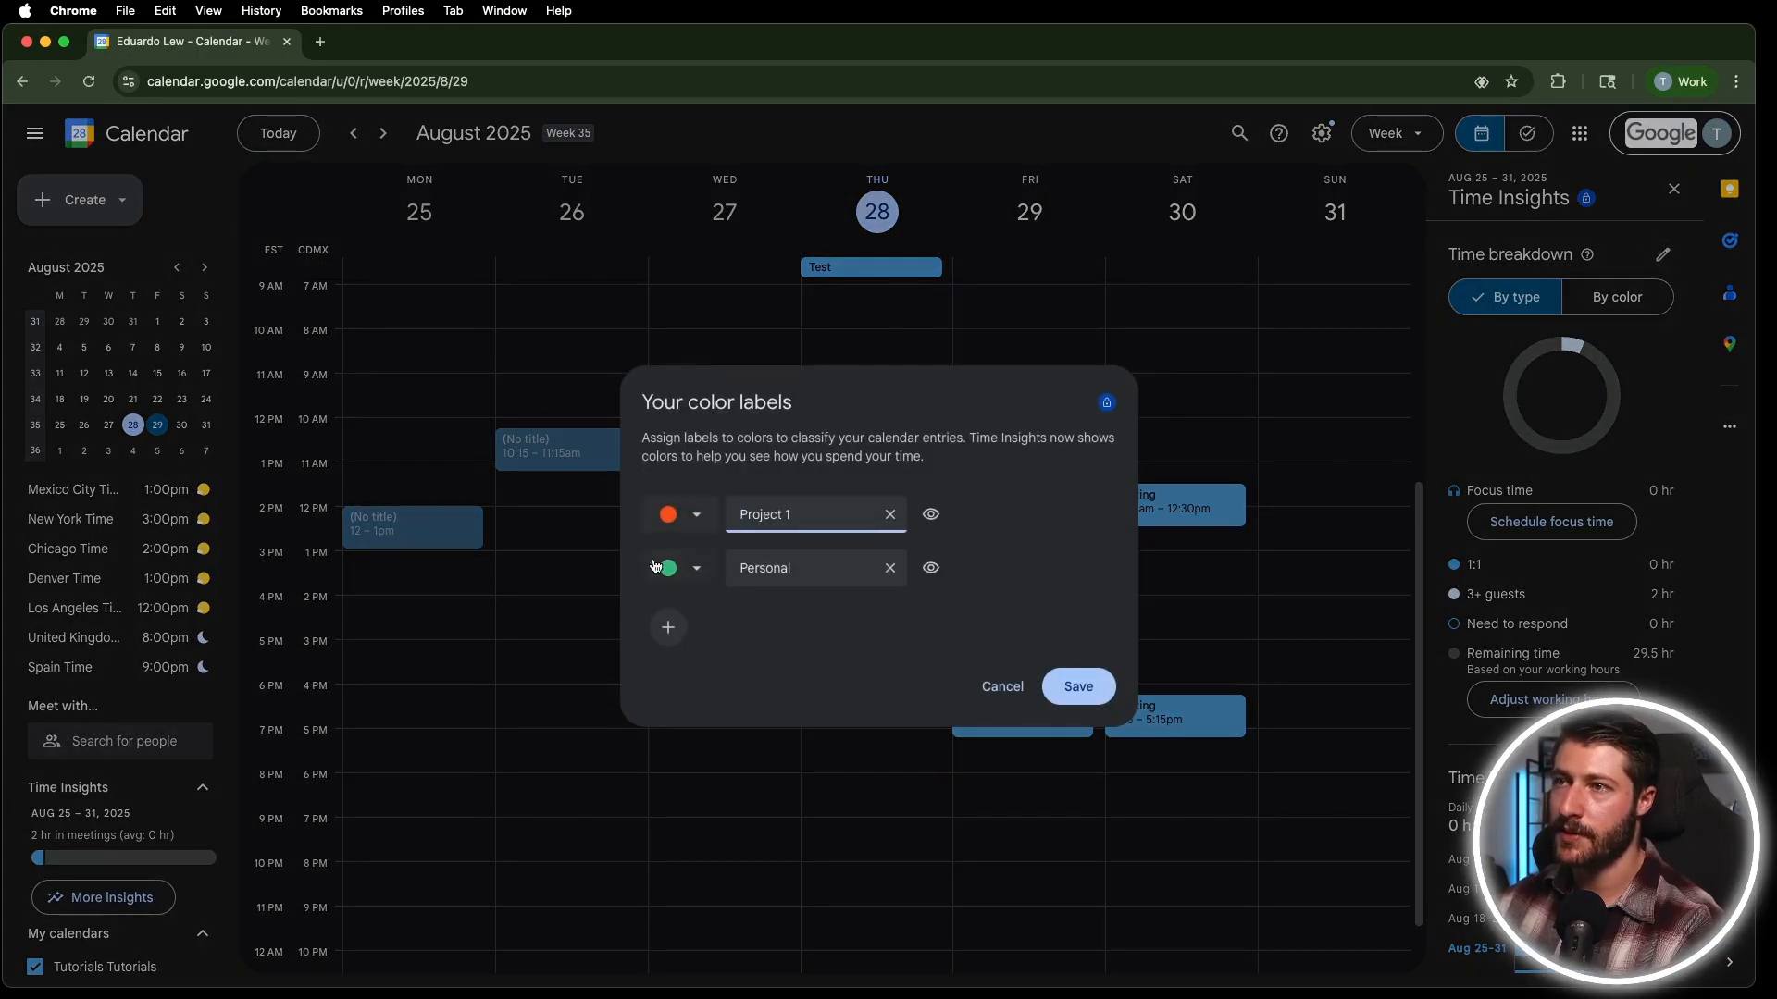
pyautogui.click(1073, 687)
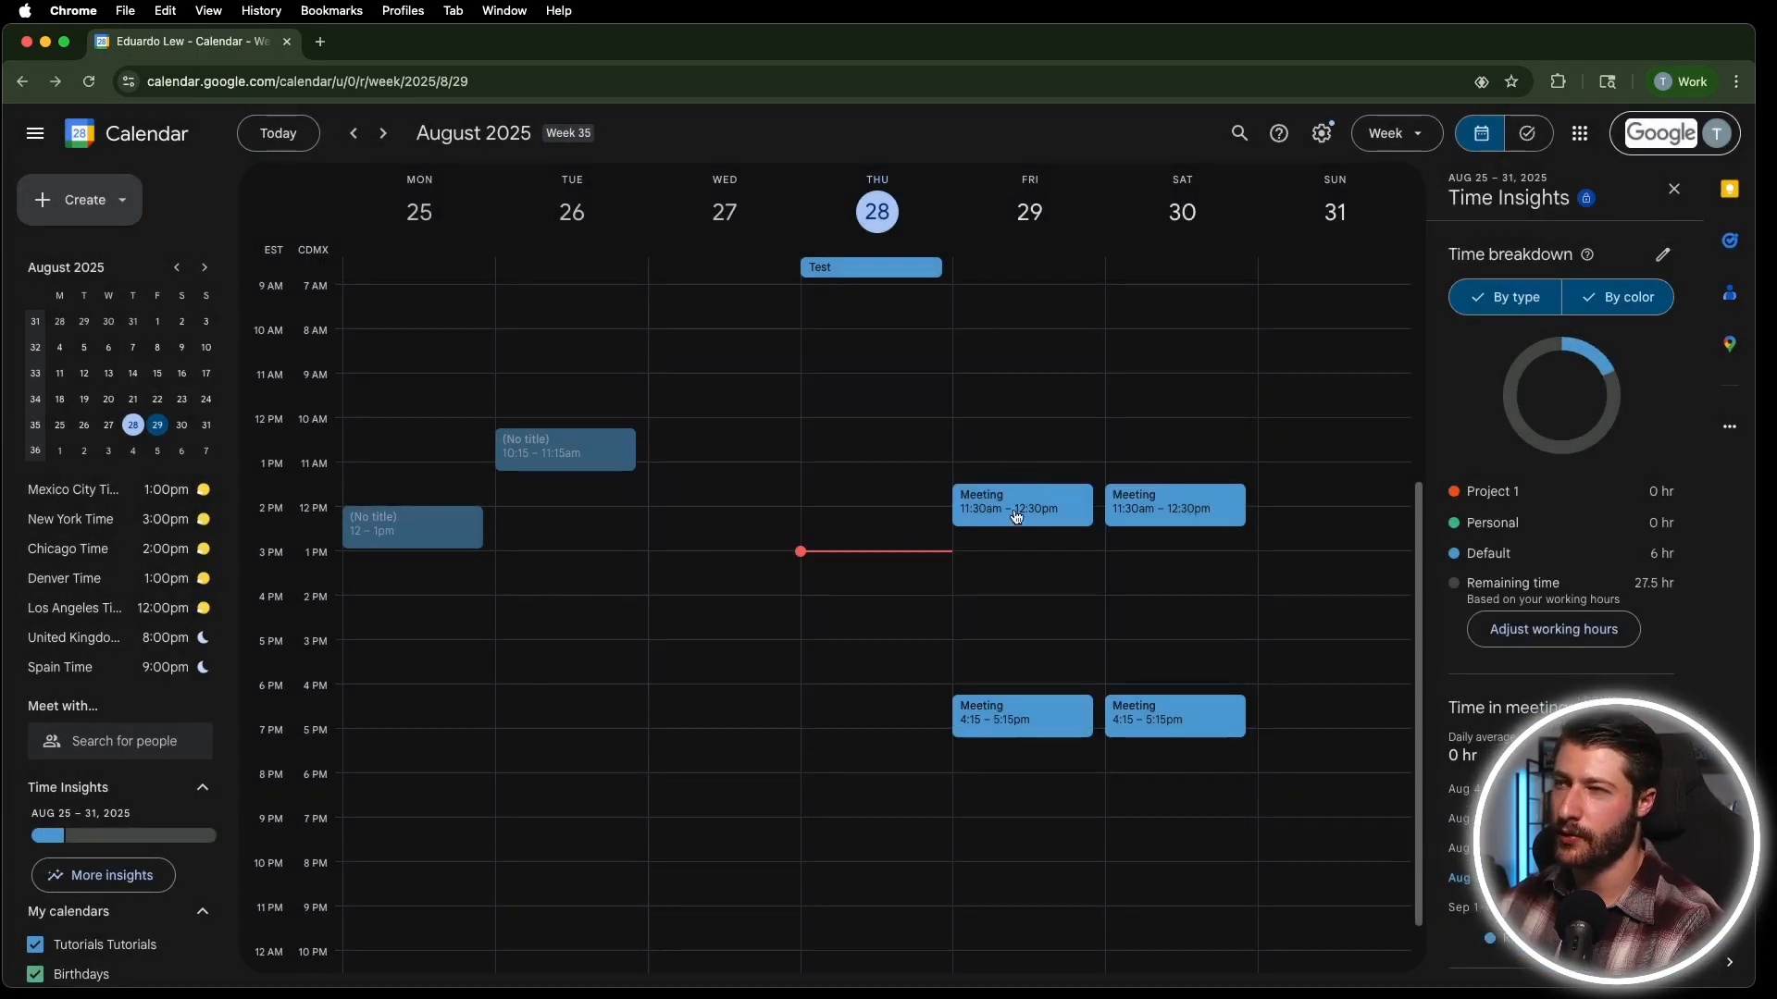
# Examine the color label choices in the edit form of Friday's 11:30am – 12:30pm Meeting, and close it without changes.
pyautogui.click(1015, 504)
pyautogui.click(763, 464)
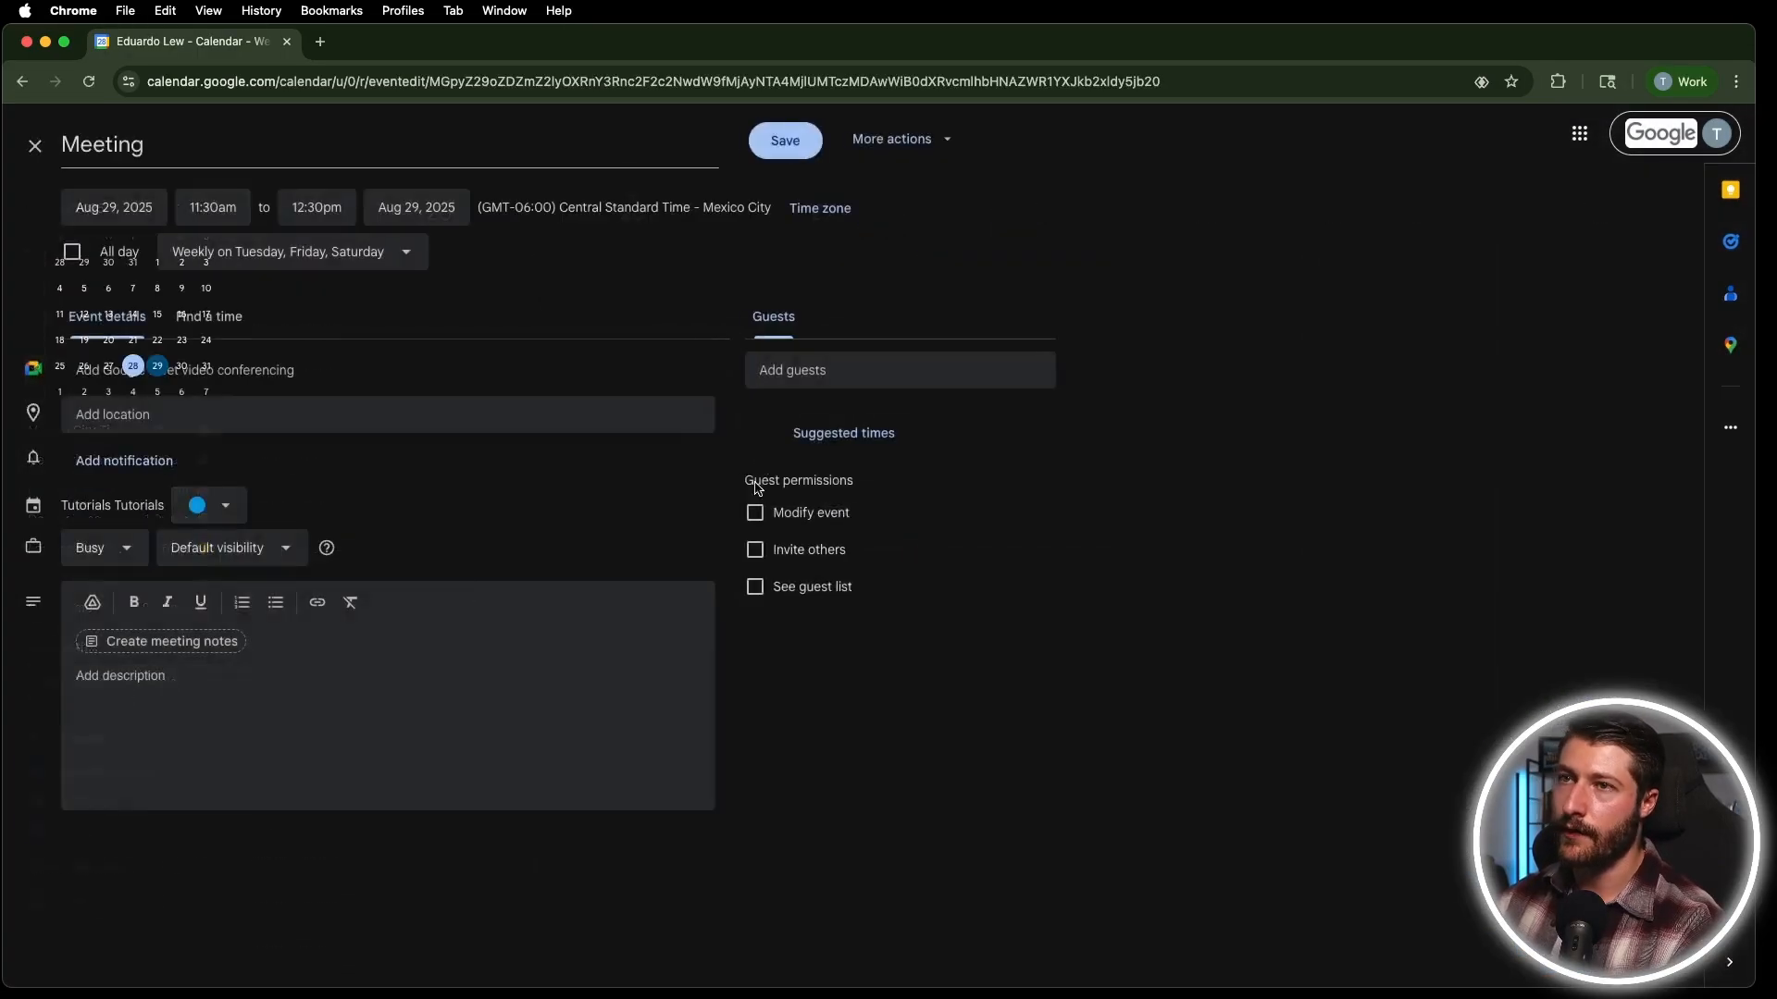
pyautogui.click(208, 505)
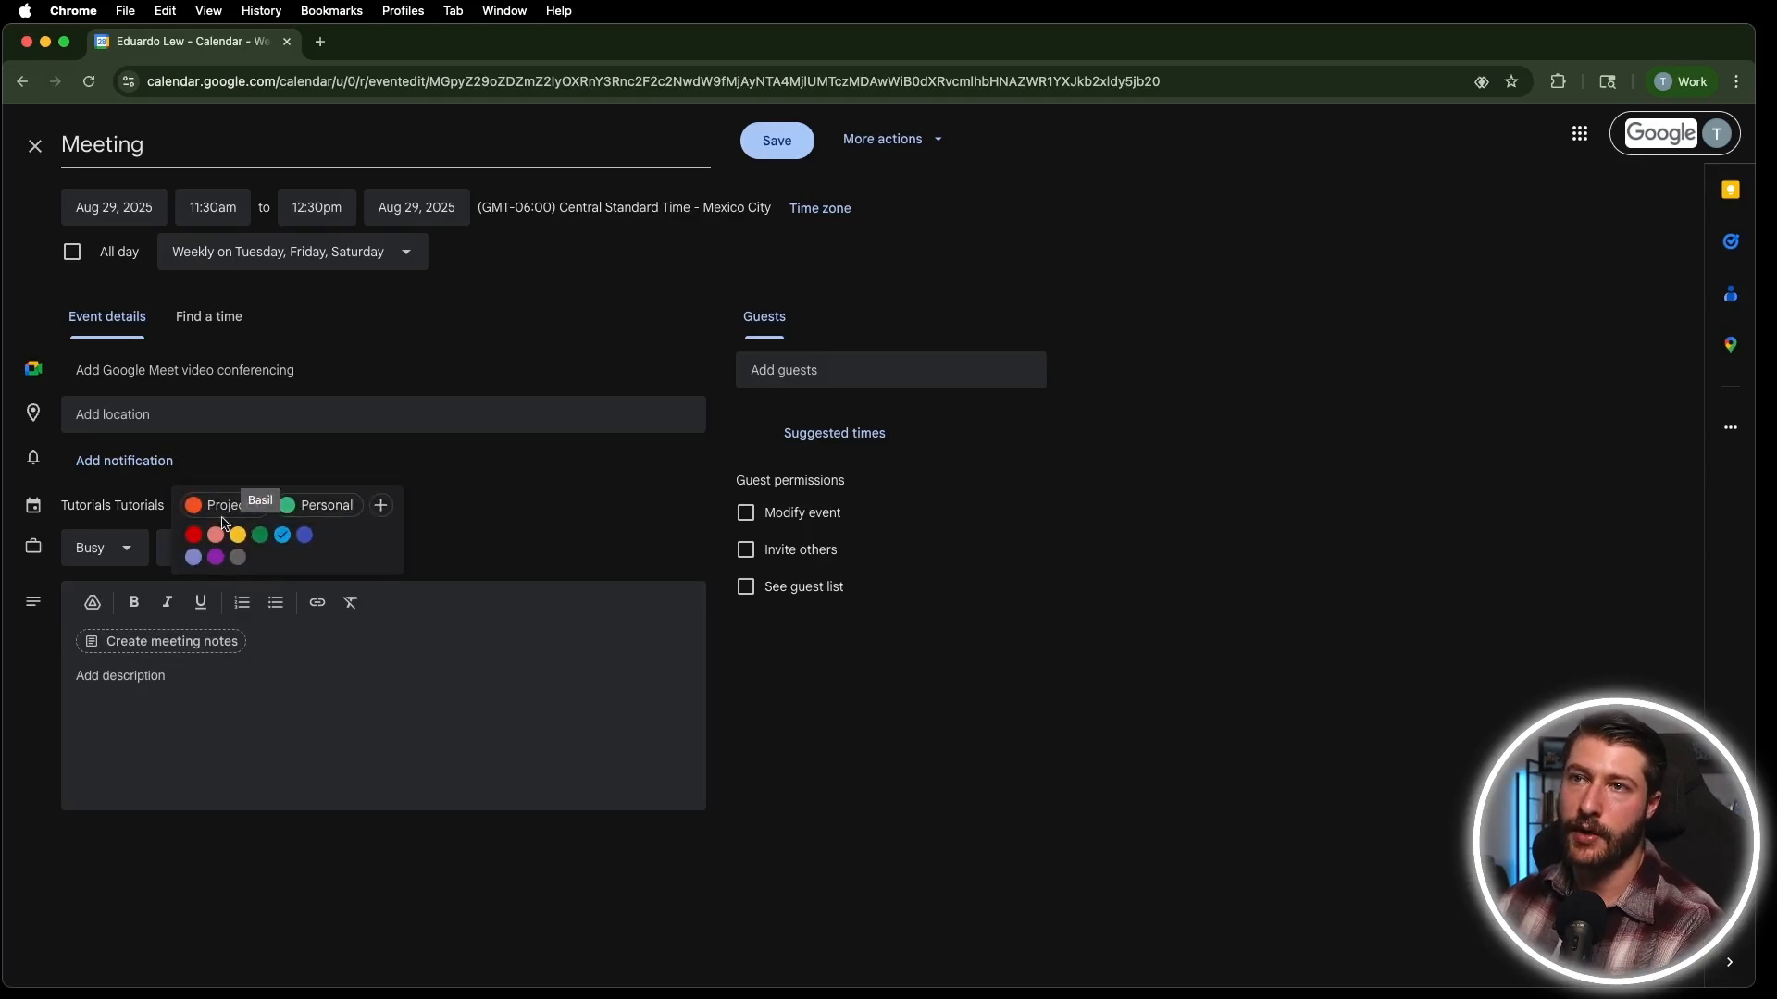
pyautogui.click(488, 522)
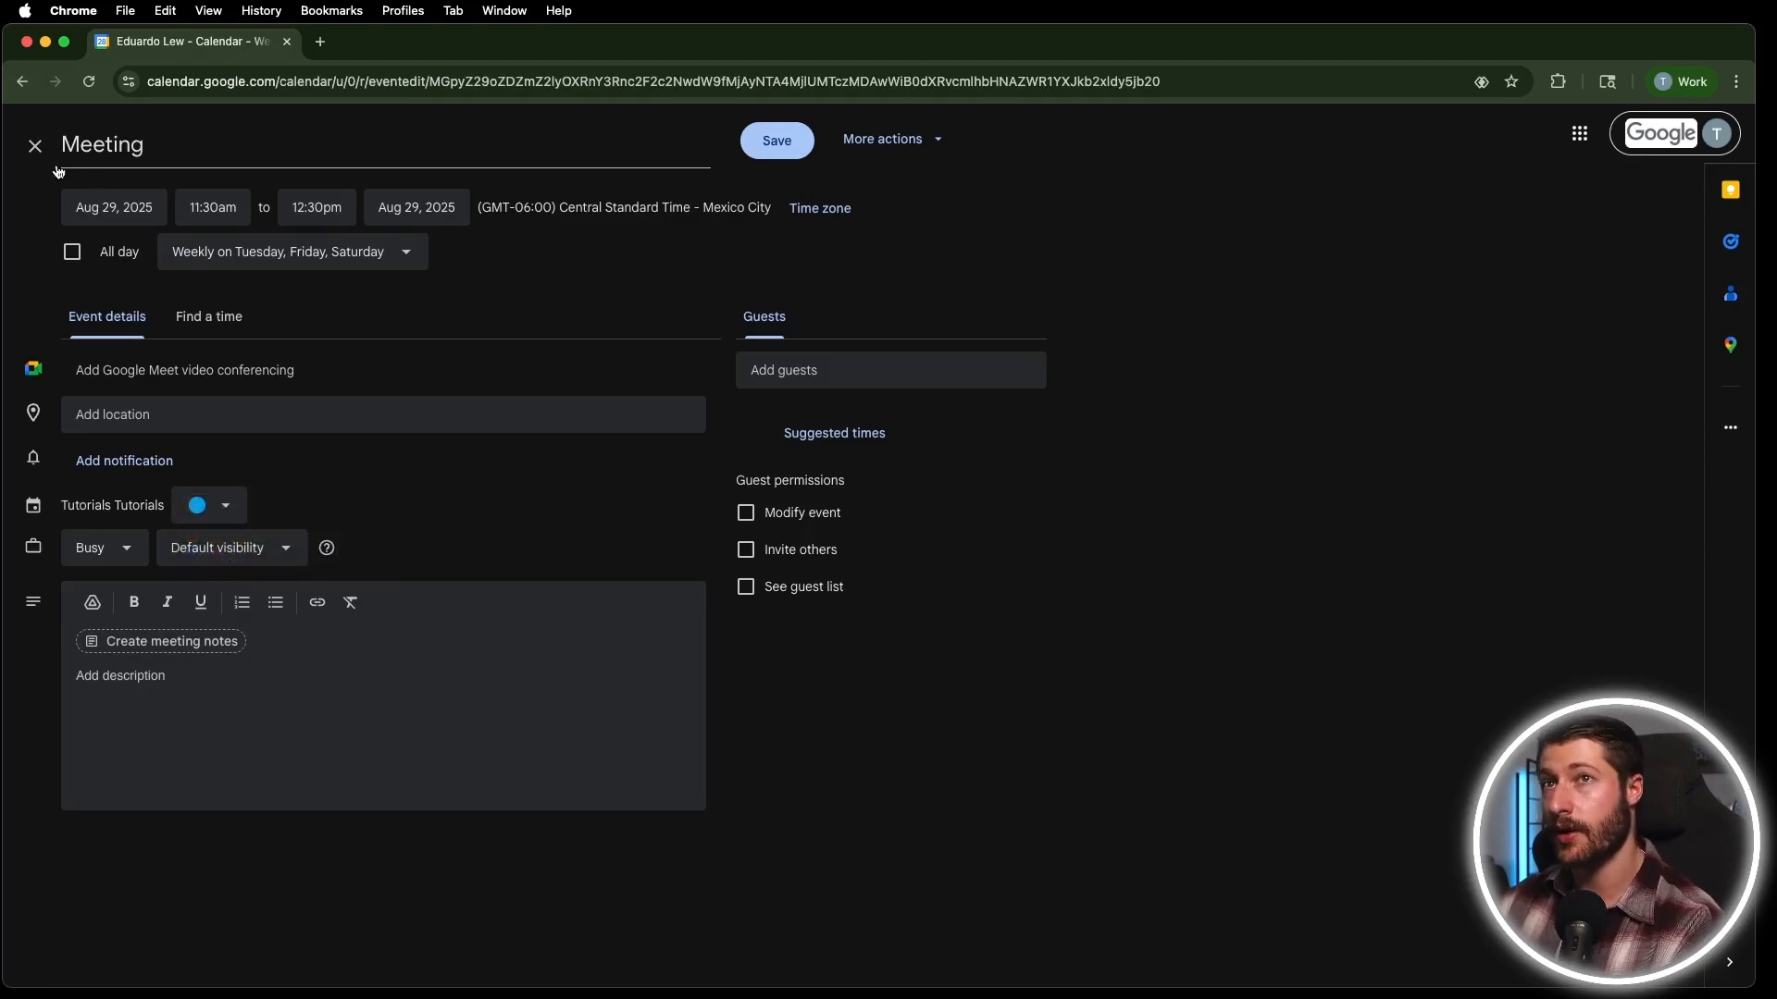
pyautogui.click(36, 146)
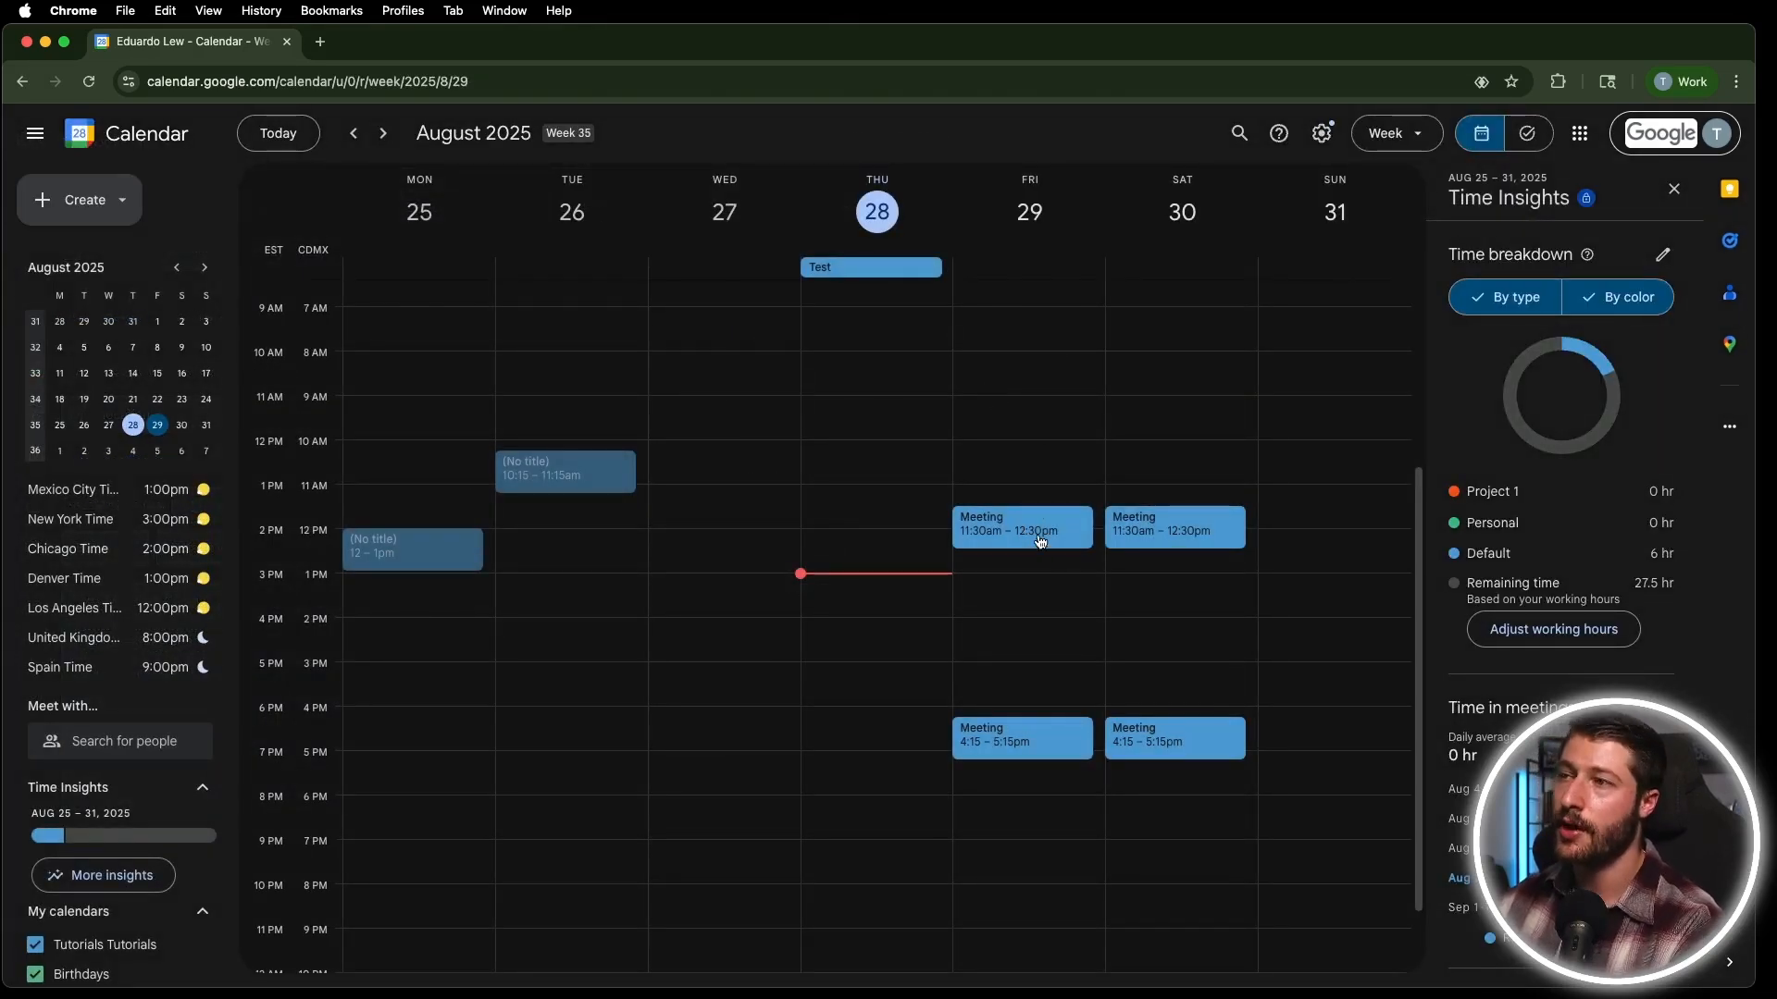
# Rename the color label Project 1 to Deep Work and Personal to Meetings, and save the labels.
pyautogui.moveTo(1529, 495)
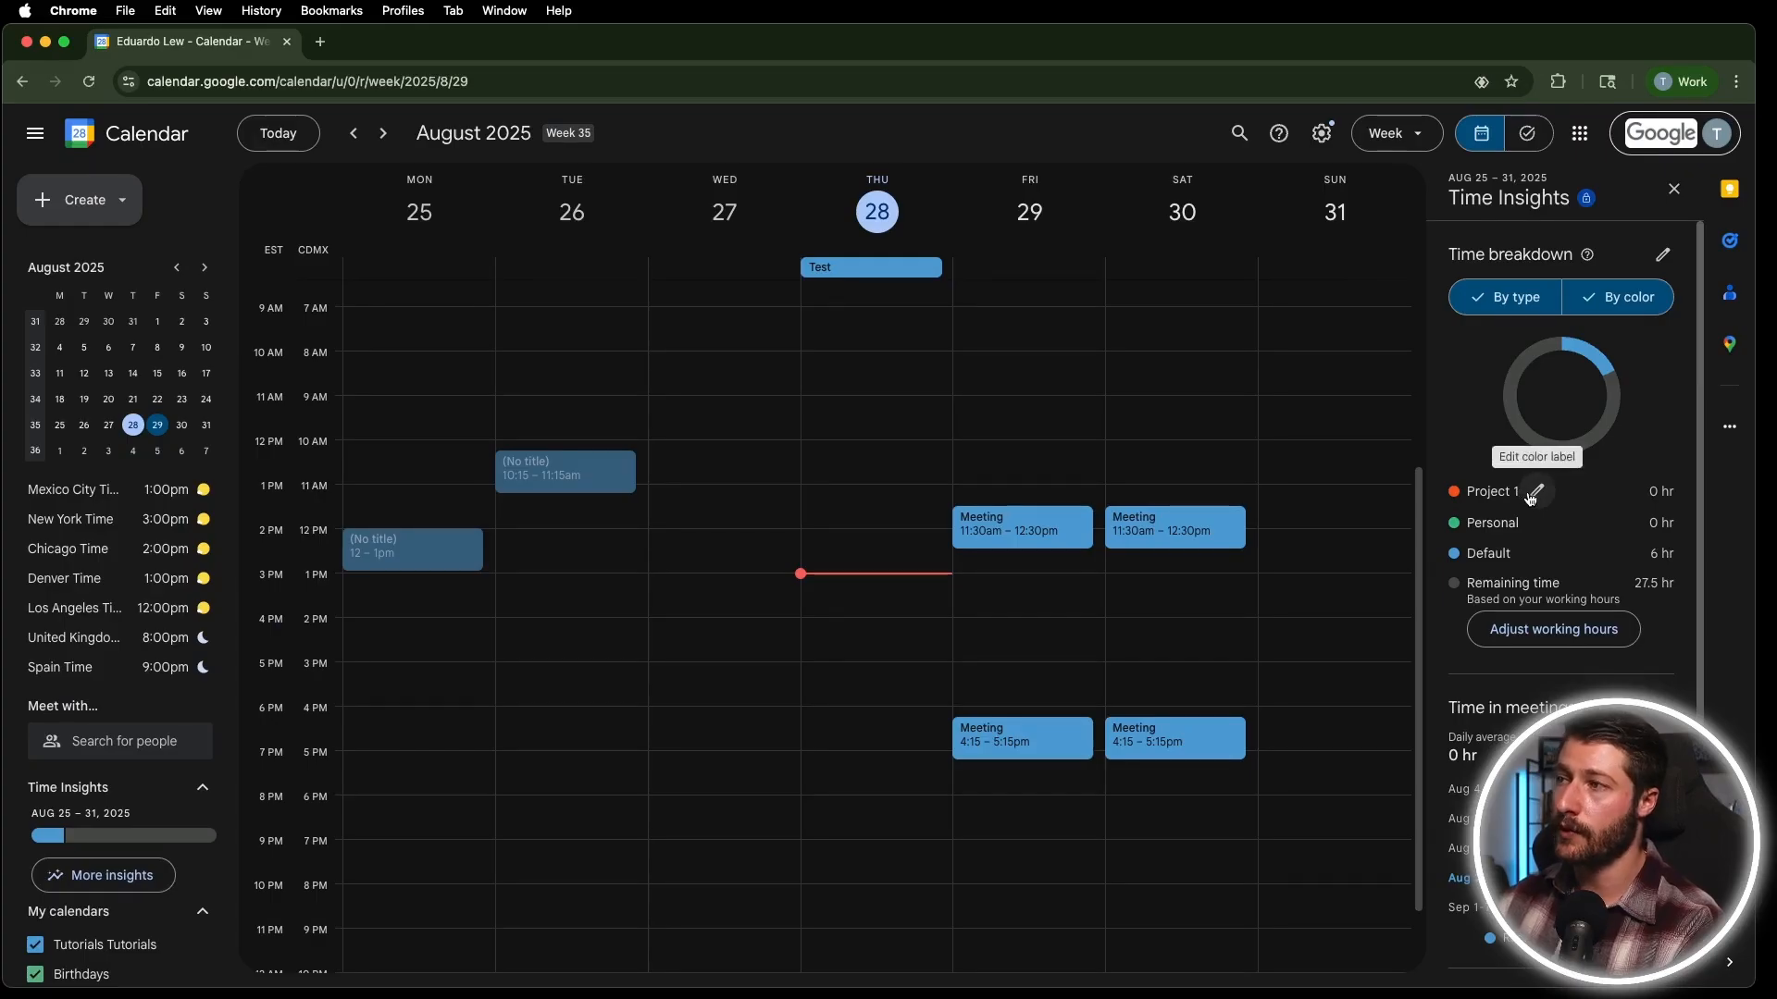
pyautogui.click(1535, 492)
pyautogui.press('super+a')
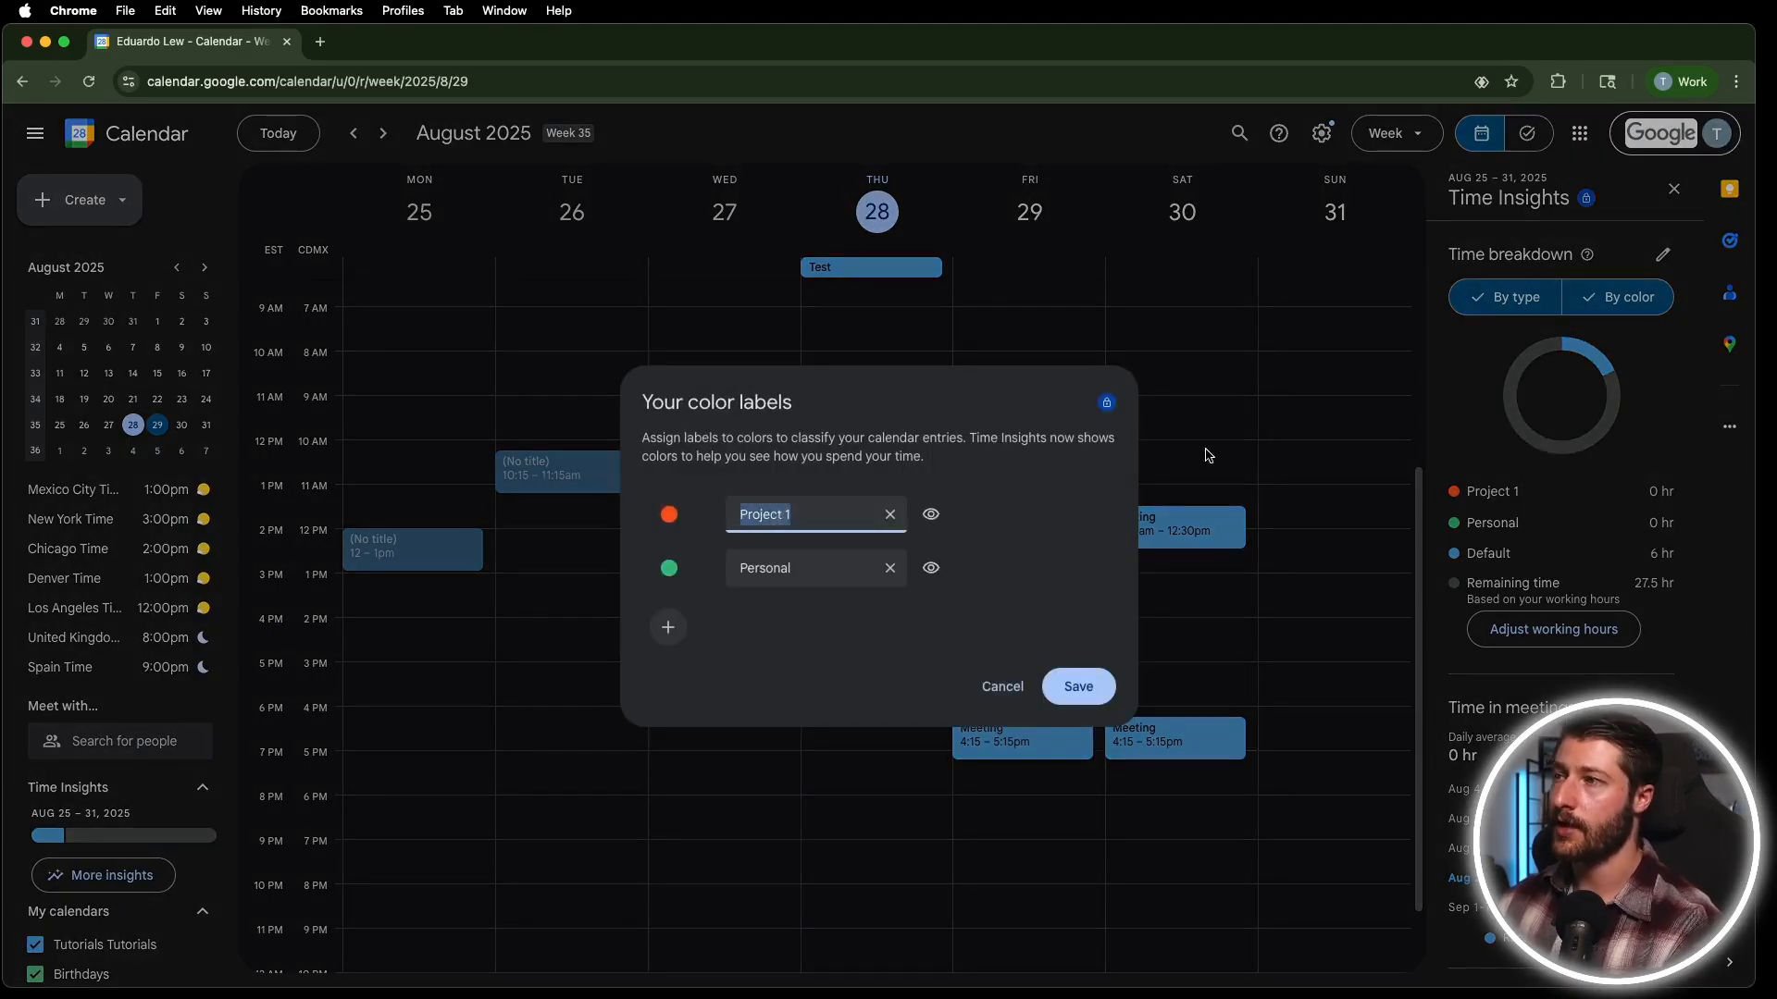
pyautogui.write('Deep')
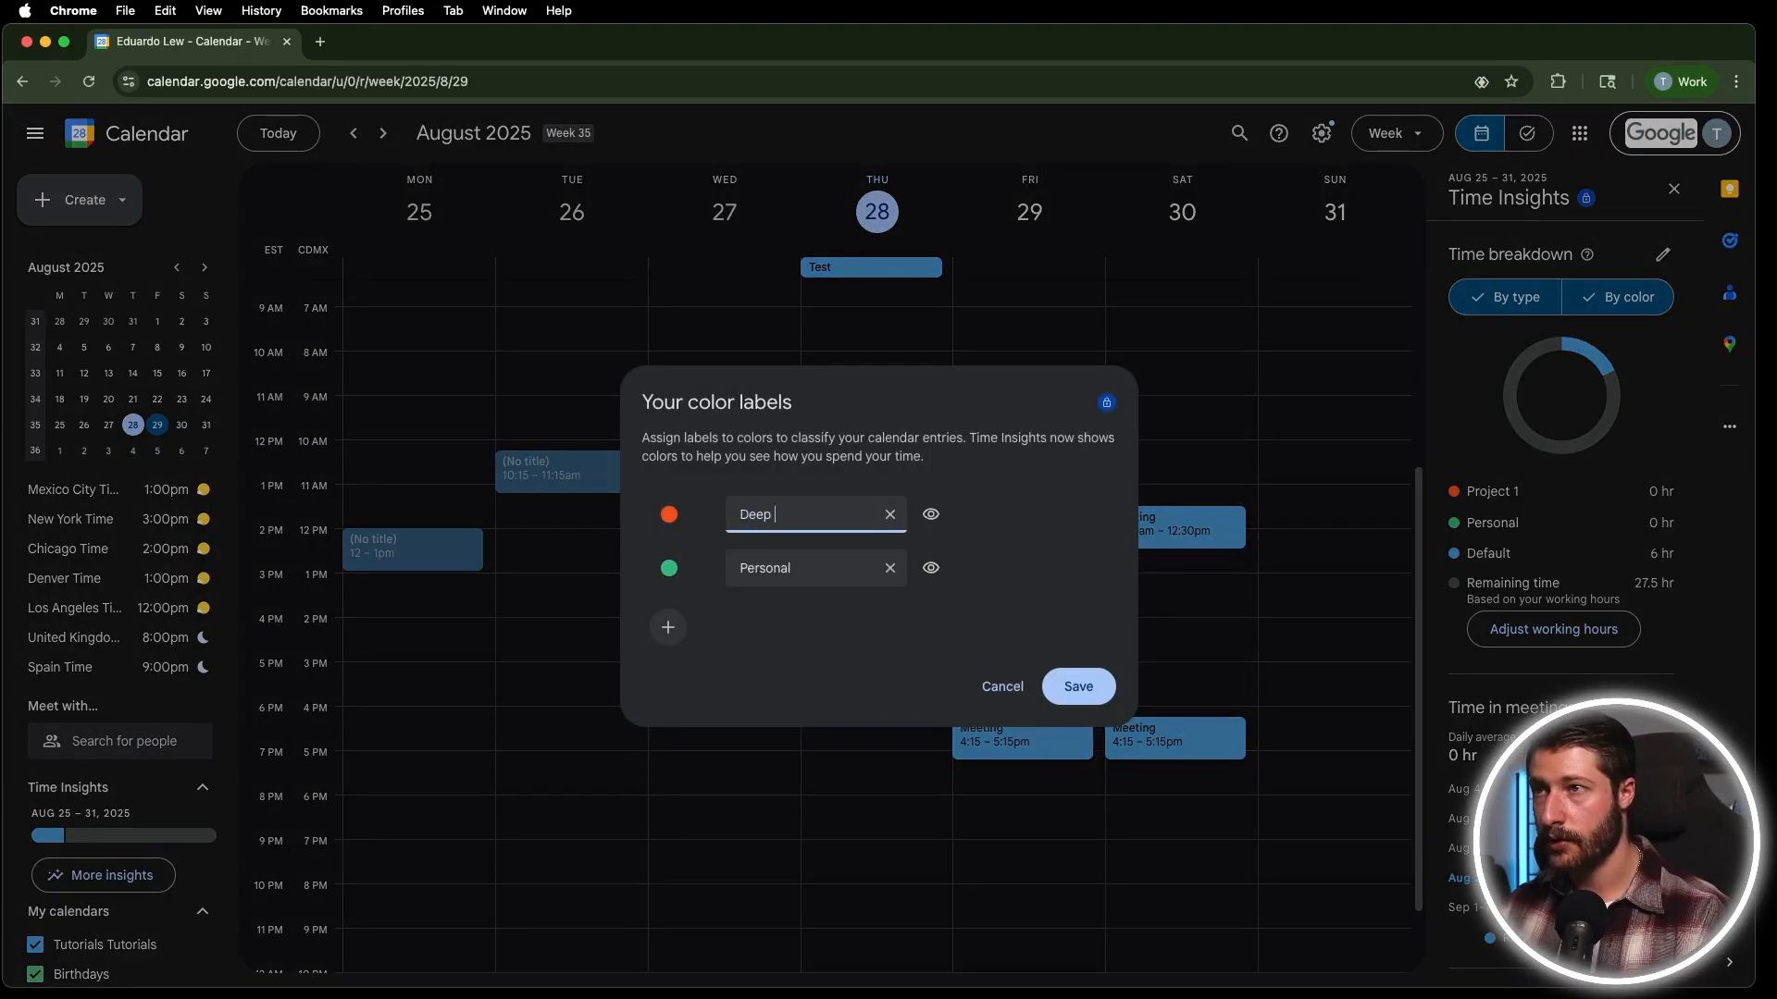
pyautogui.doubleClick(766, 569)
pyautogui.write('Meetings')
pyautogui.click(1101, 686)
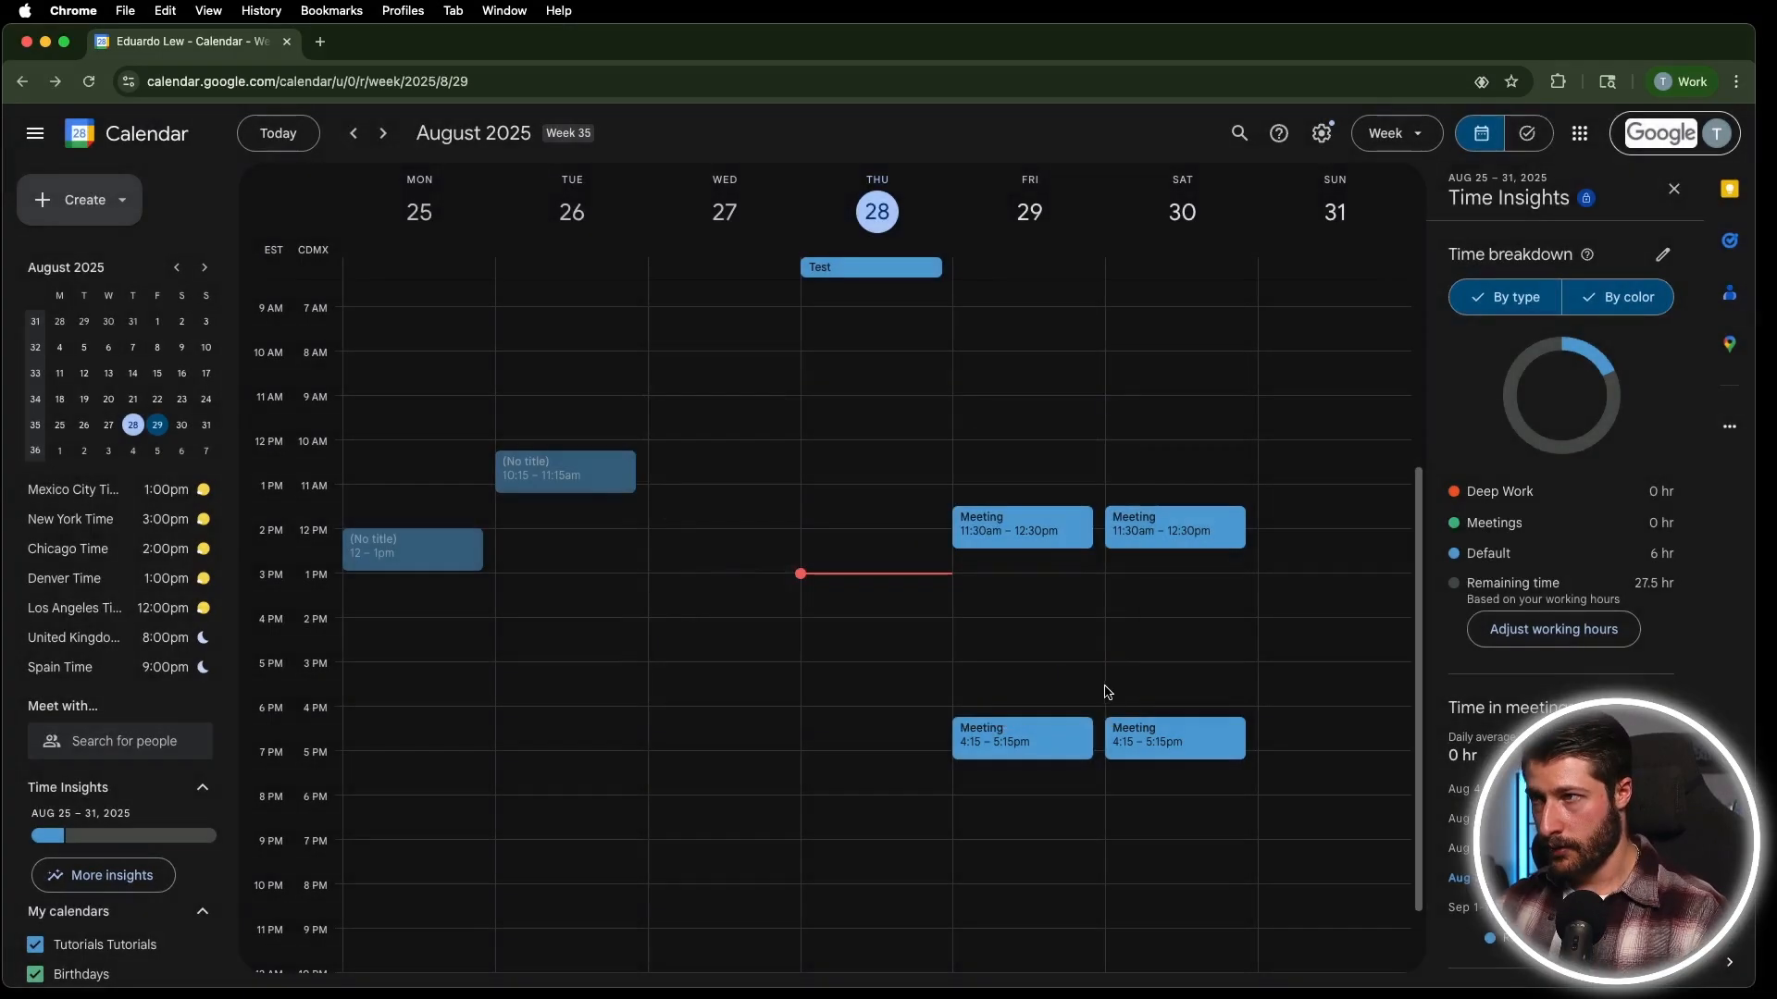
# Assign the Meetings color label to Friday's 11:30am – 12:30pm Meeting for this and following events.
pyautogui.rightClick(1046, 544)
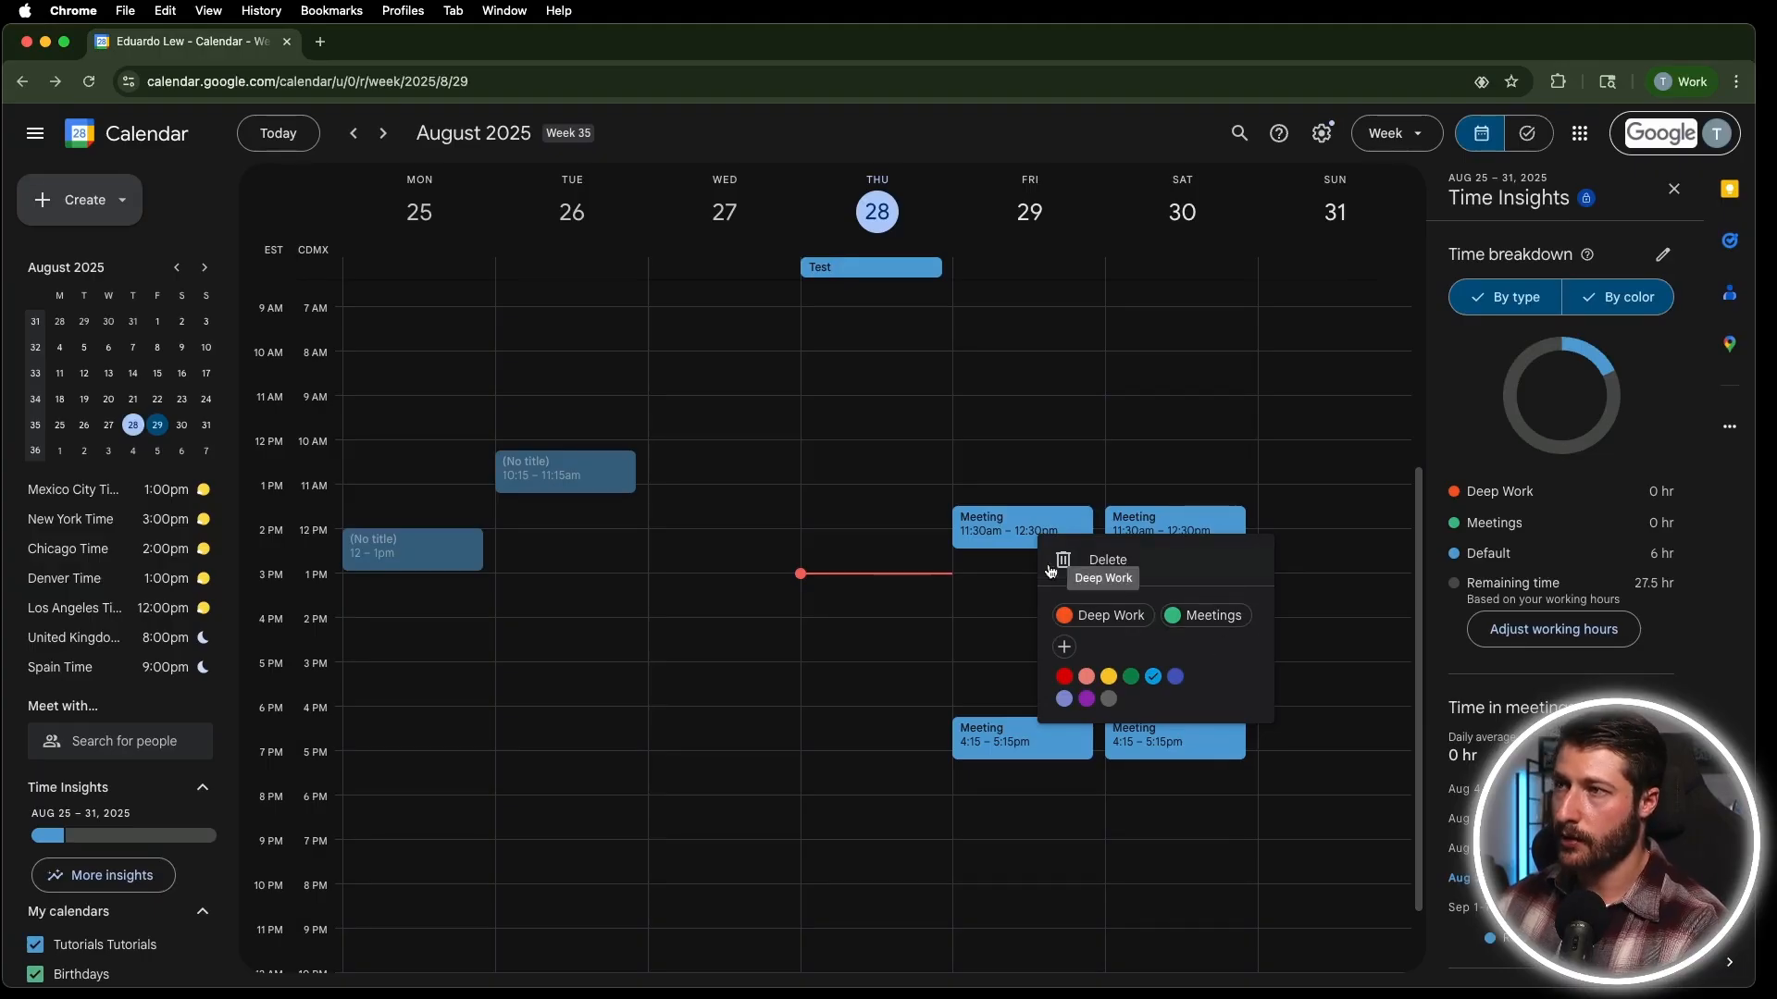
pyautogui.rightClick(1002, 529)
pyautogui.click(1165, 609)
pyautogui.click(881, 542)
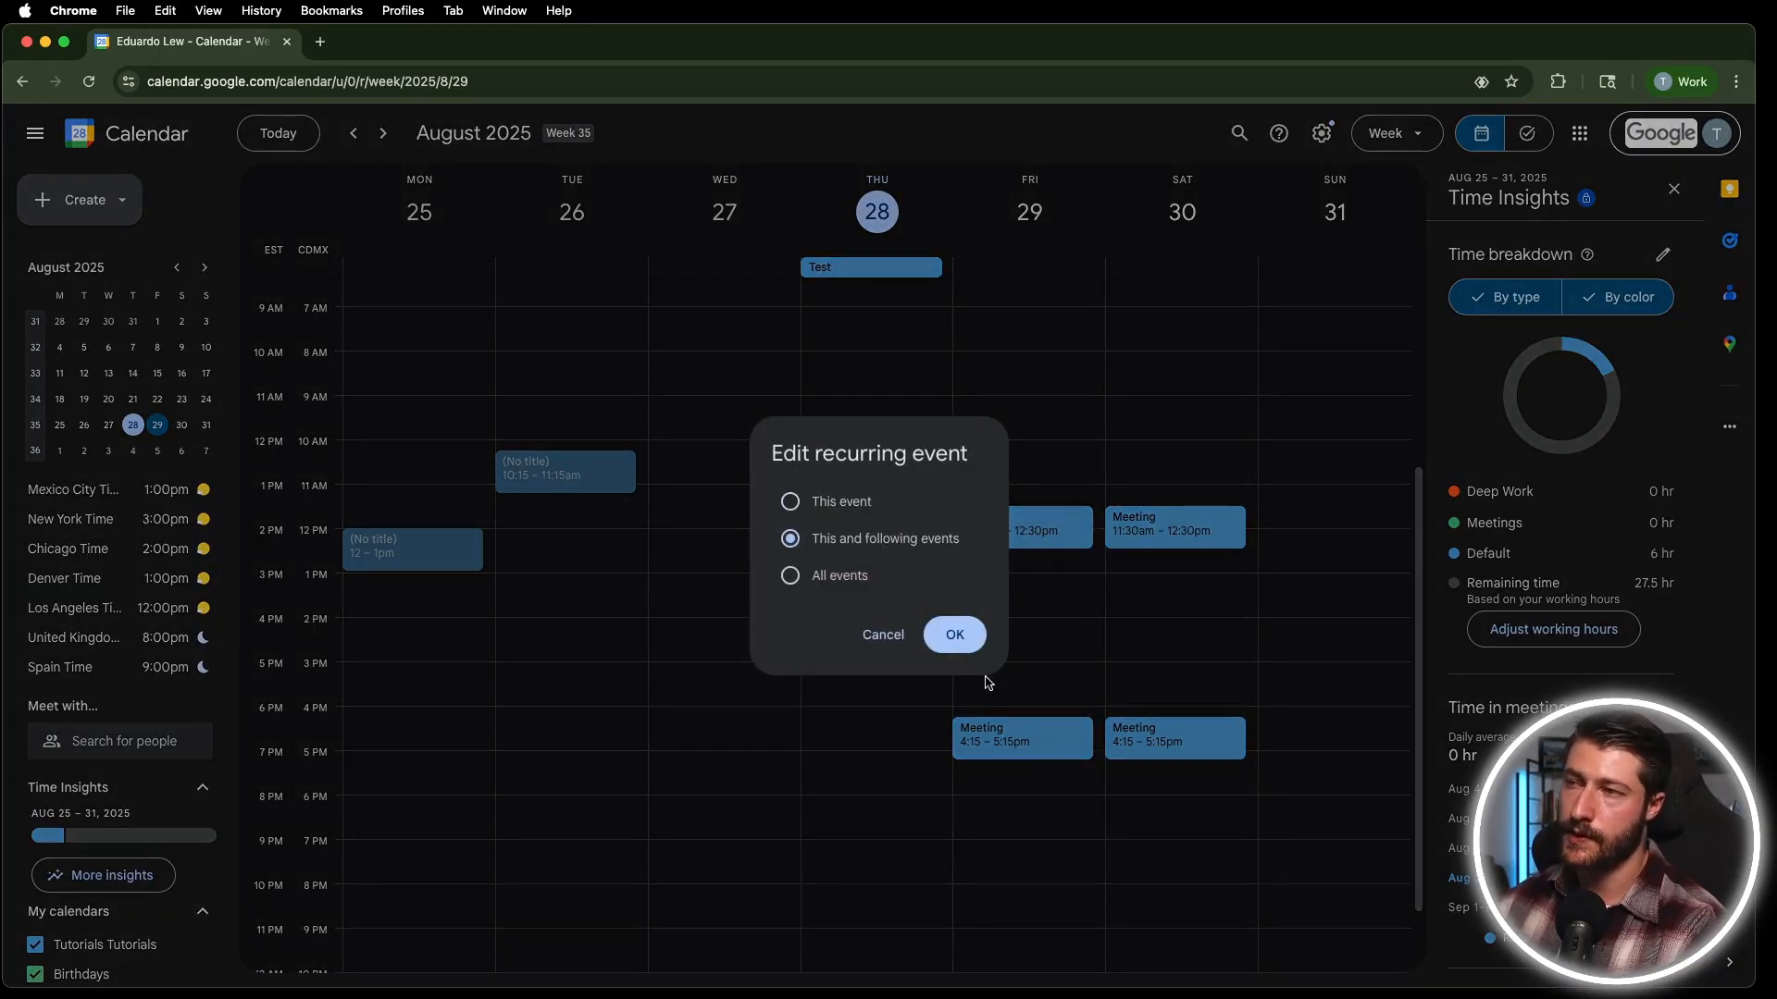
pyautogui.click(954, 635)
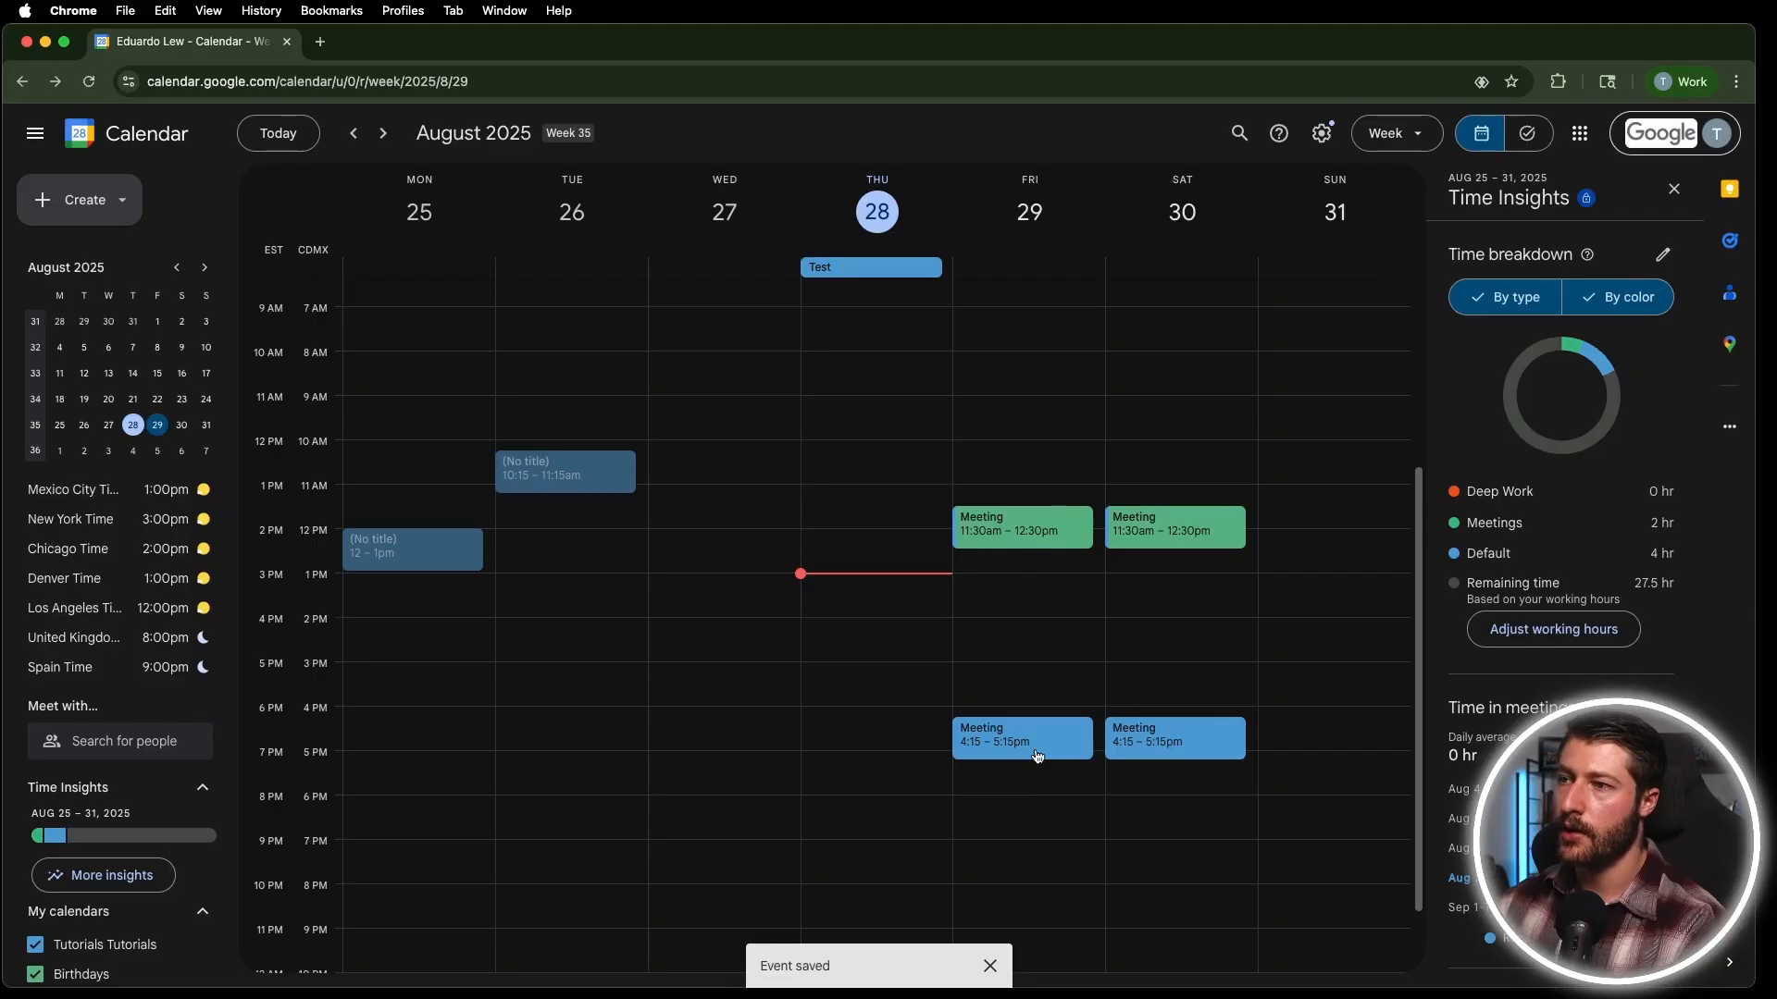
# Assign the Deep Work color label to Friday's 4:15 – 5:15pm Meeting for this and following events, and close Time Insights.
pyautogui.rightClick(1038, 757)
pyautogui.click(1097, 831)
pyautogui.click(910, 542)
pyautogui.click(954, 635)
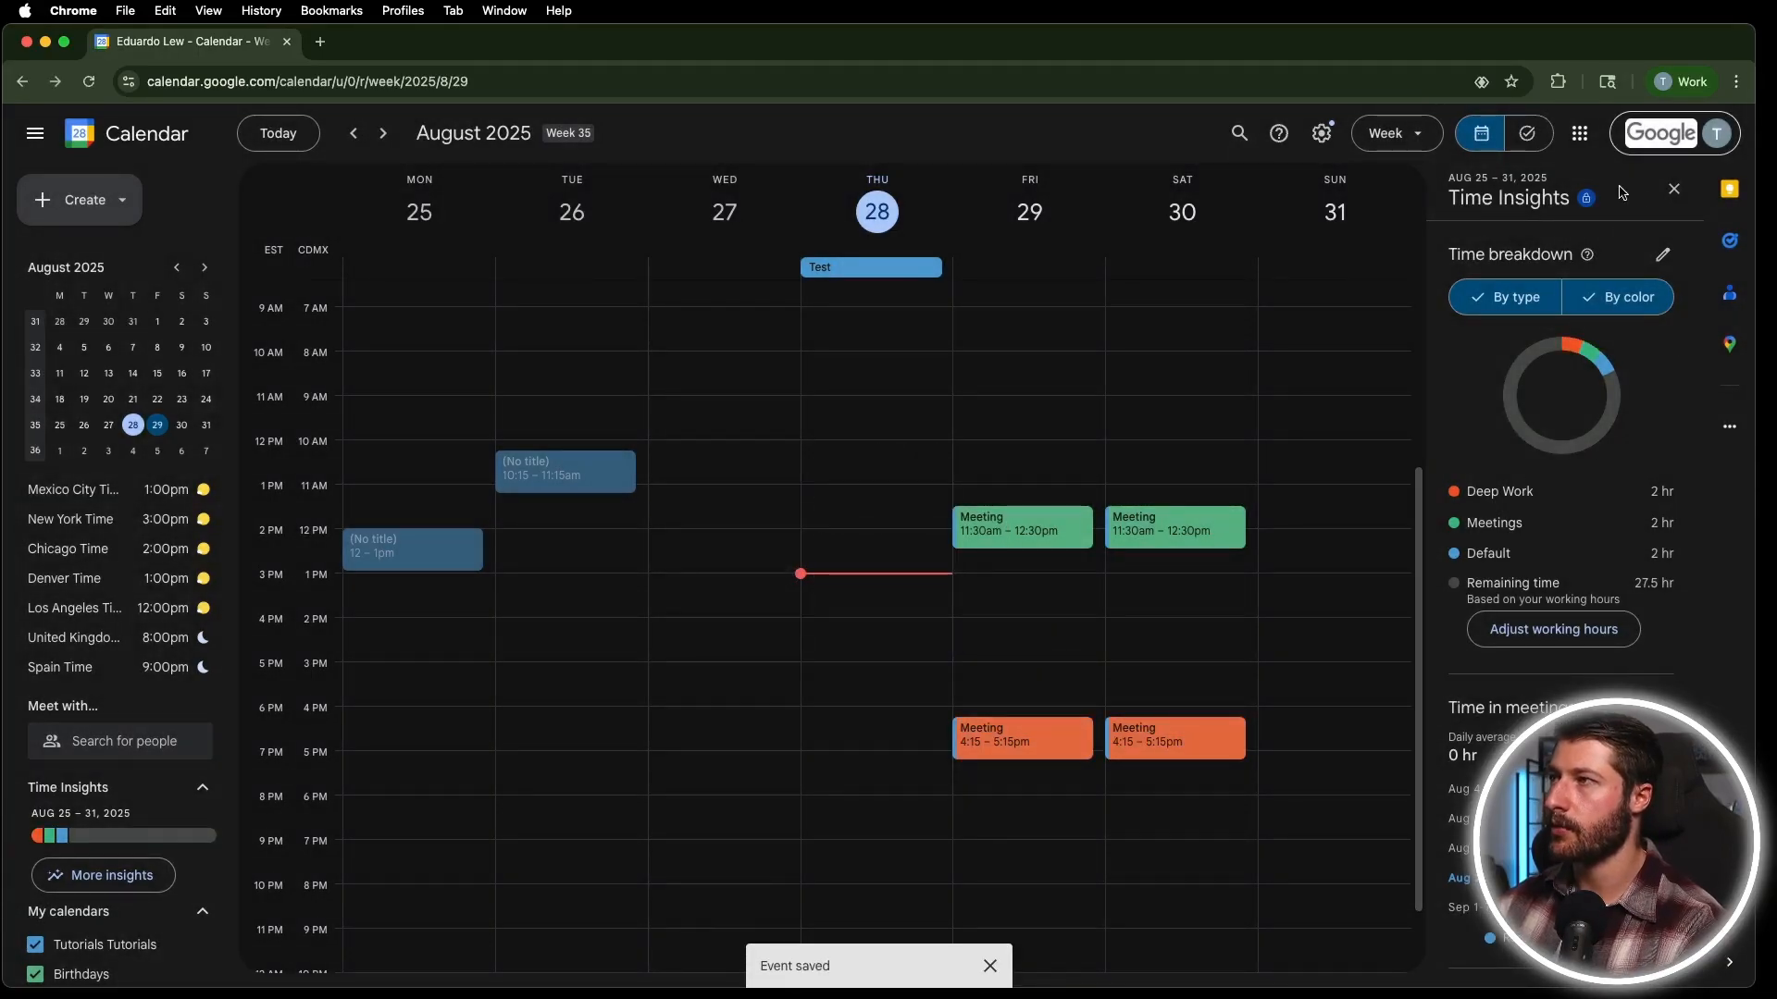
pyautogui.click(1674, 189)
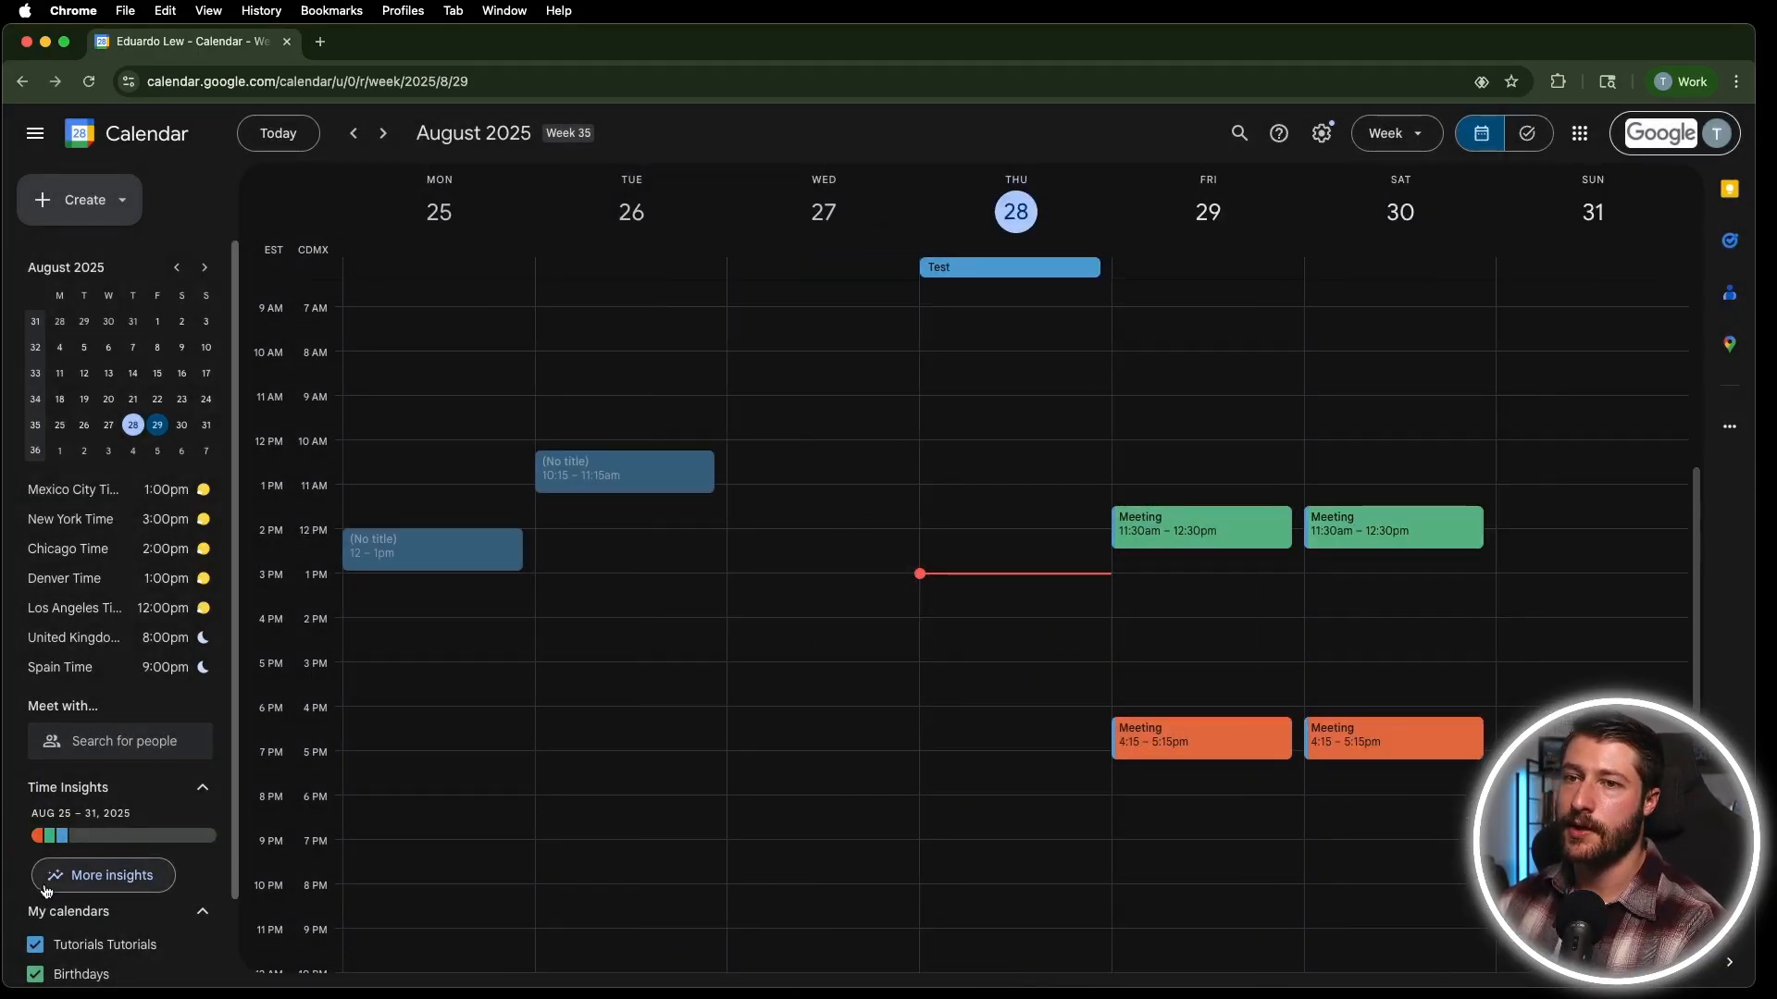
# Reopen the detailed Time Insights and examine the time breakdown by label, remaining time, and time in meetings.
pyautogui.click(80, 879)
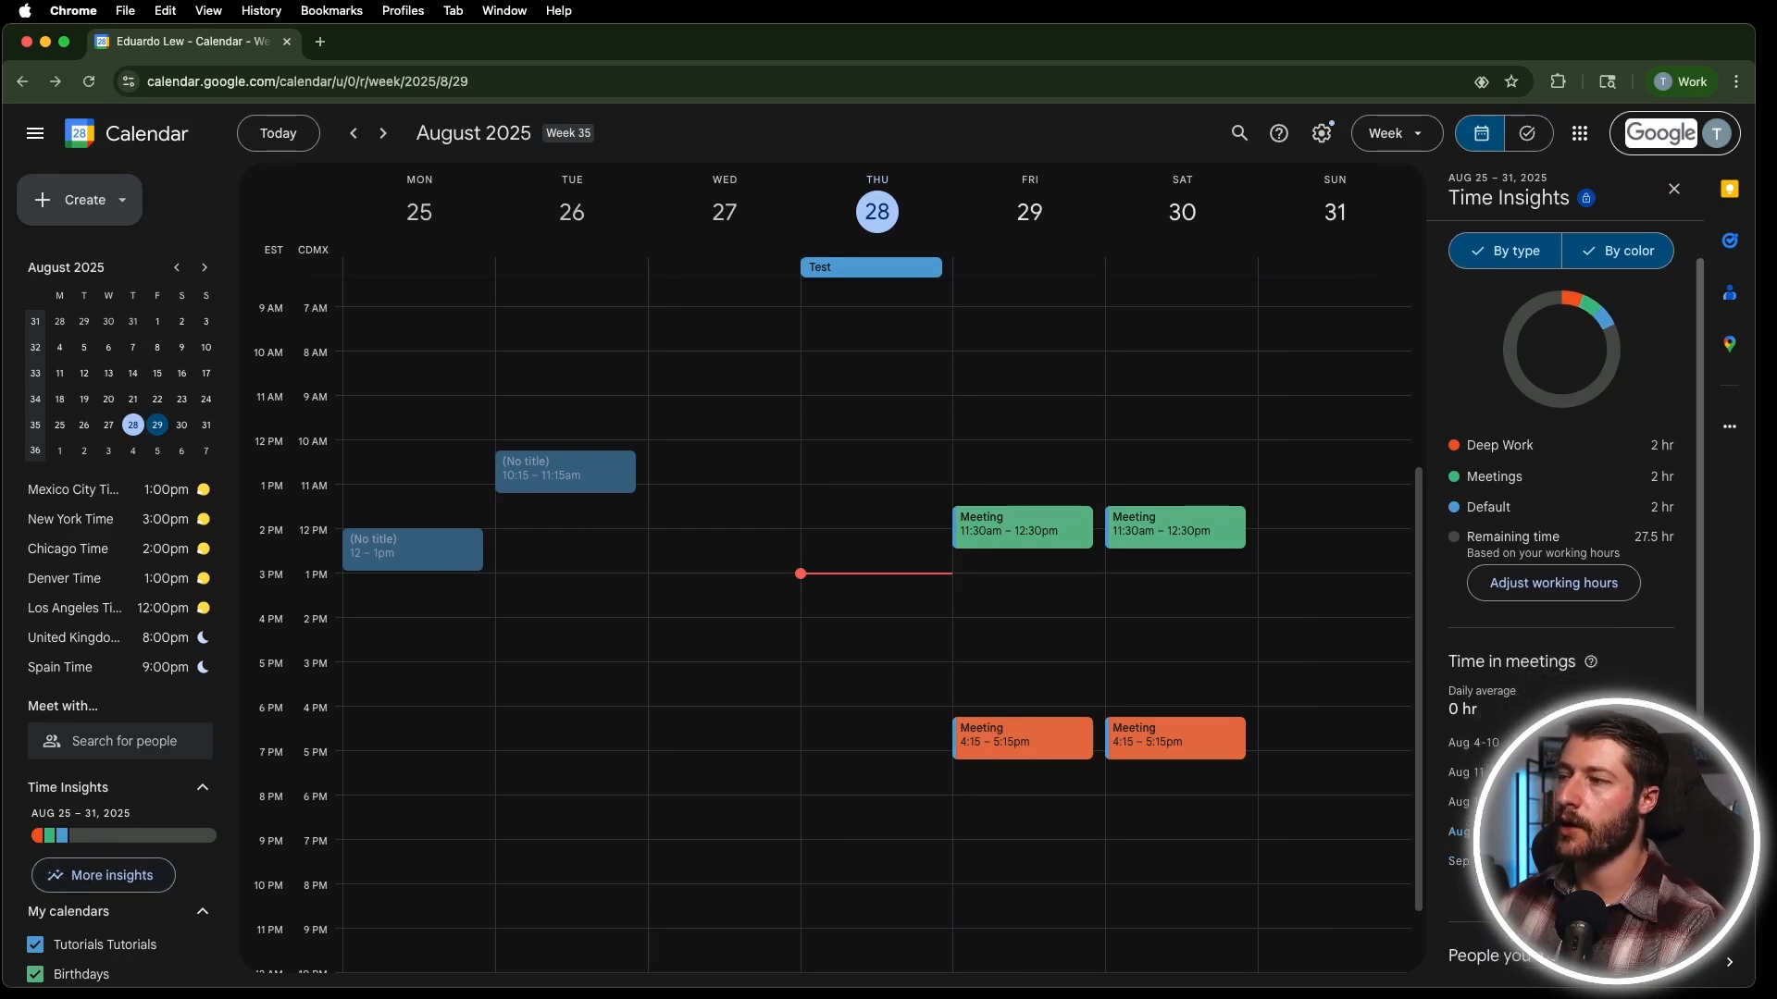
pyautogui.scroll(-1, 1561, 555)
pyautogui.scroll(-2, 1536, 715)
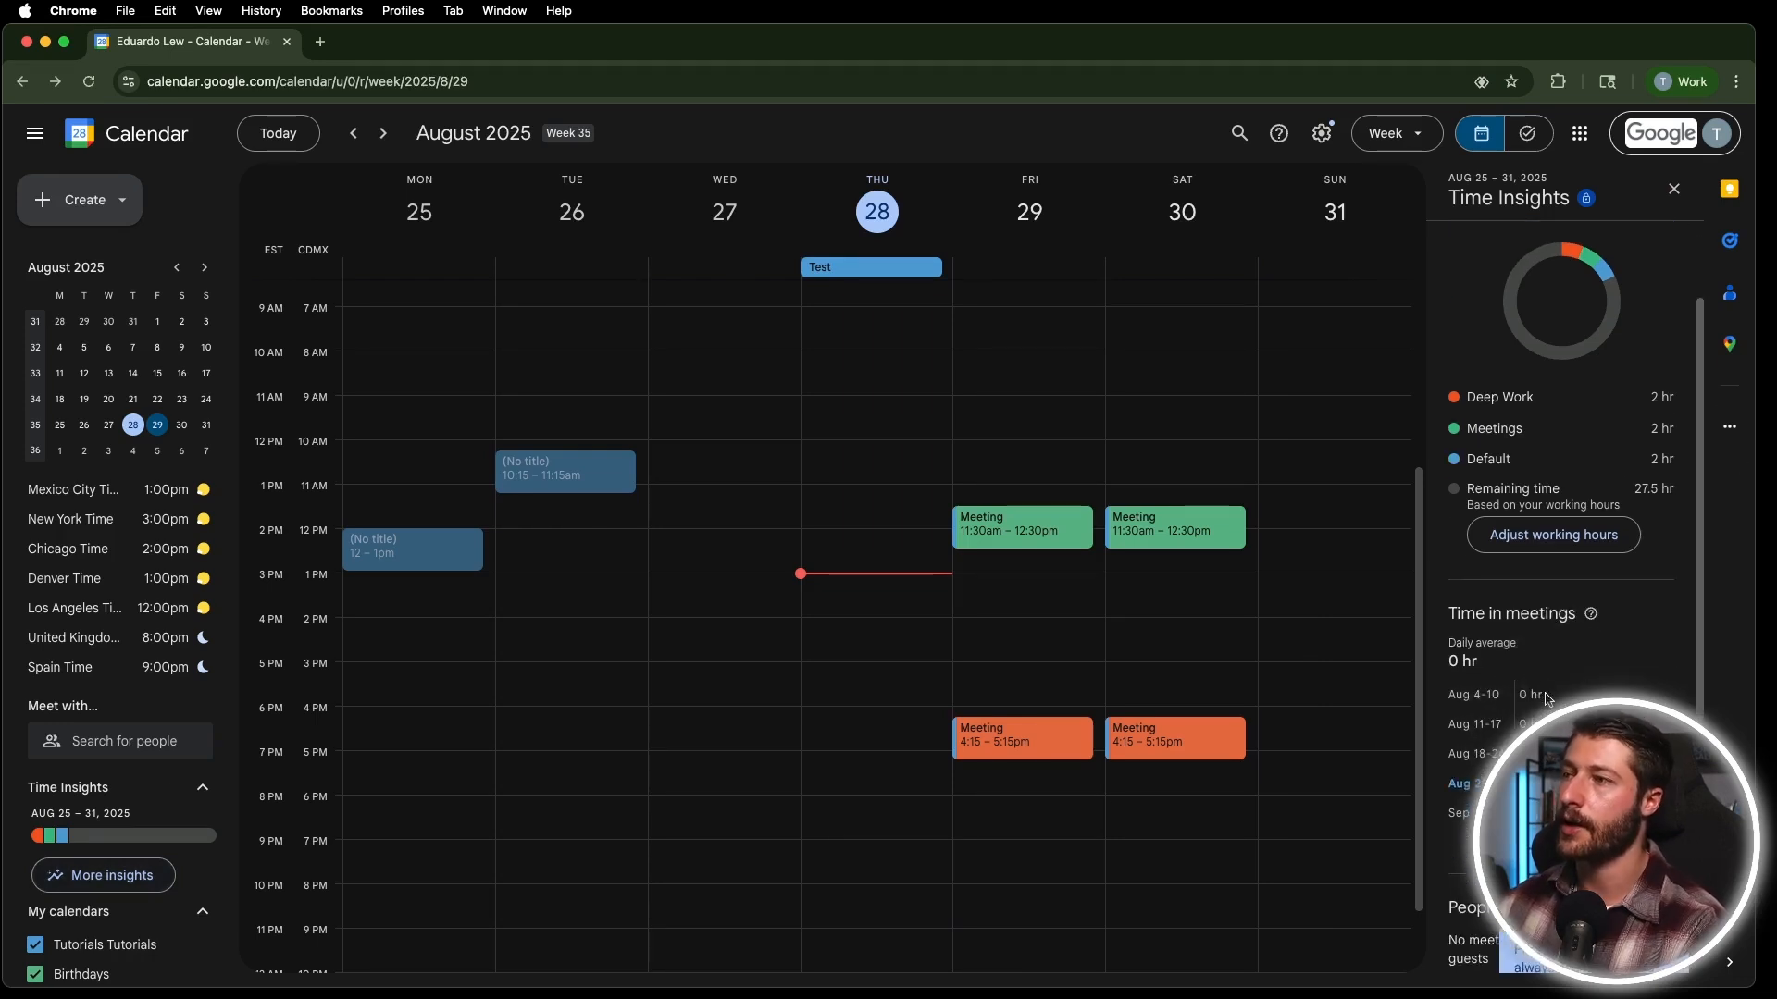
pyautogui.scroll(1, 1514, 690)
pyautogui.scroll(-2, 1514, 690)
pyautogui.scroll(2, 1514, 690)
pyautogui.scroll(-3, 1638, 458)
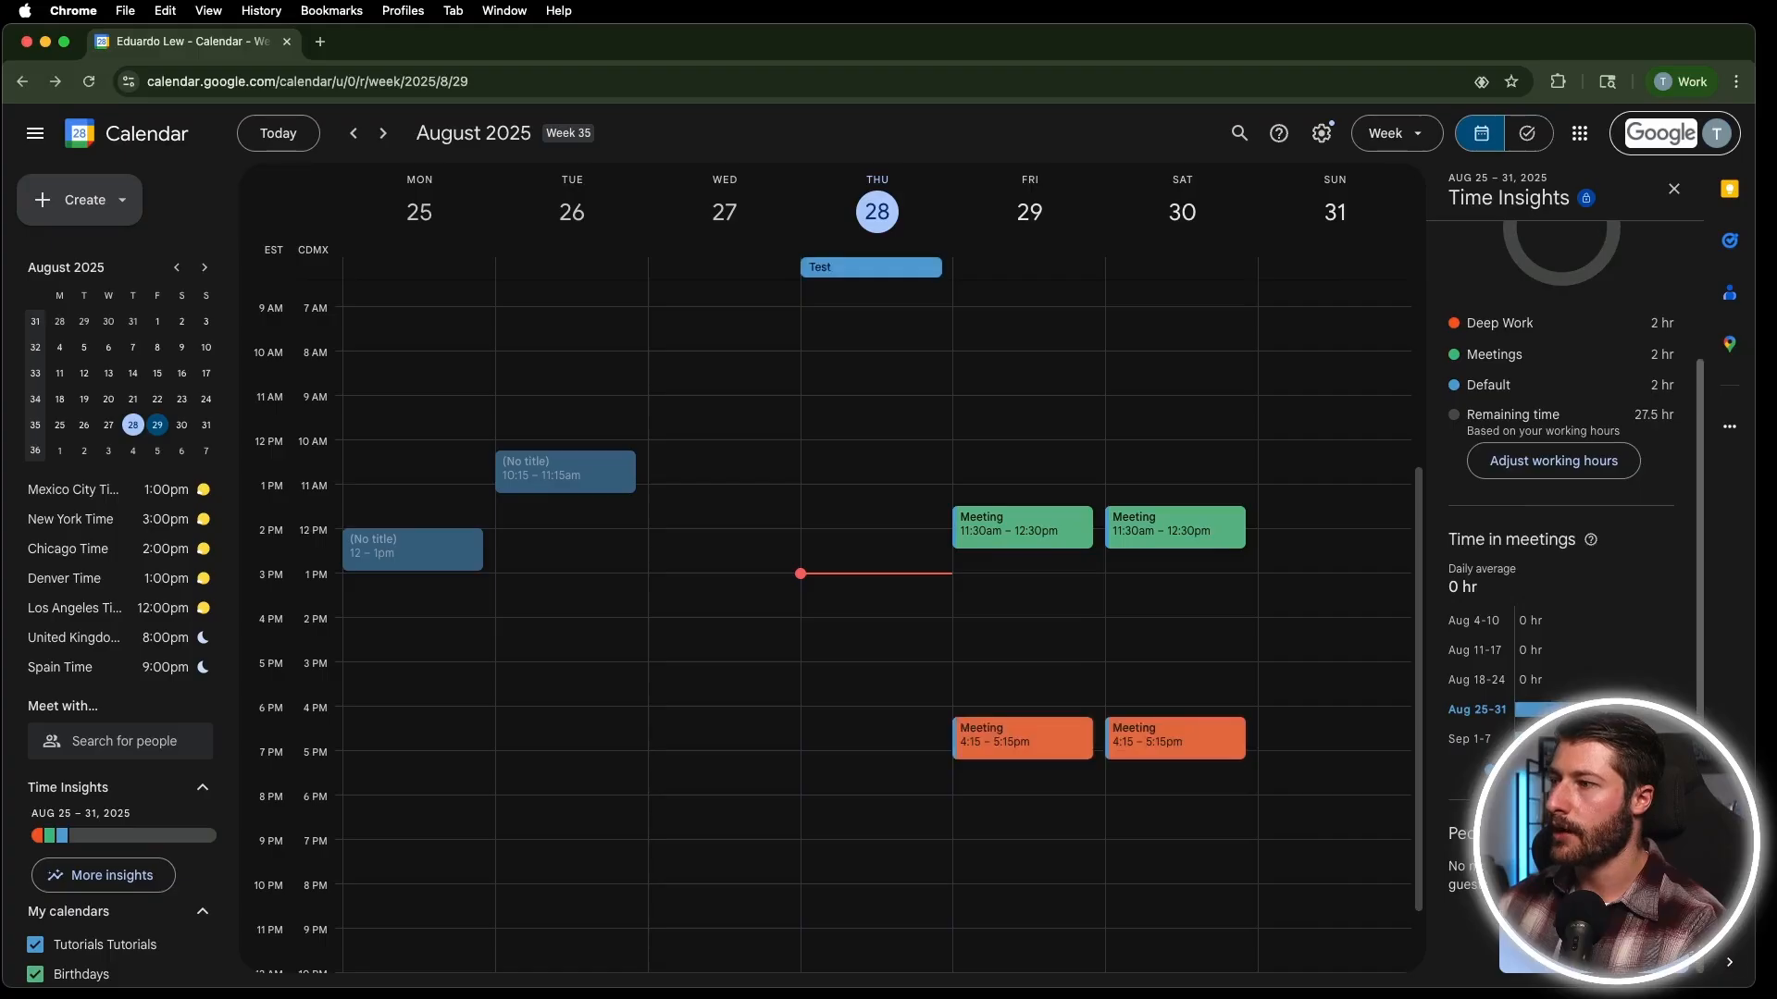
pyautogui.scroll(3, 1638, 458)
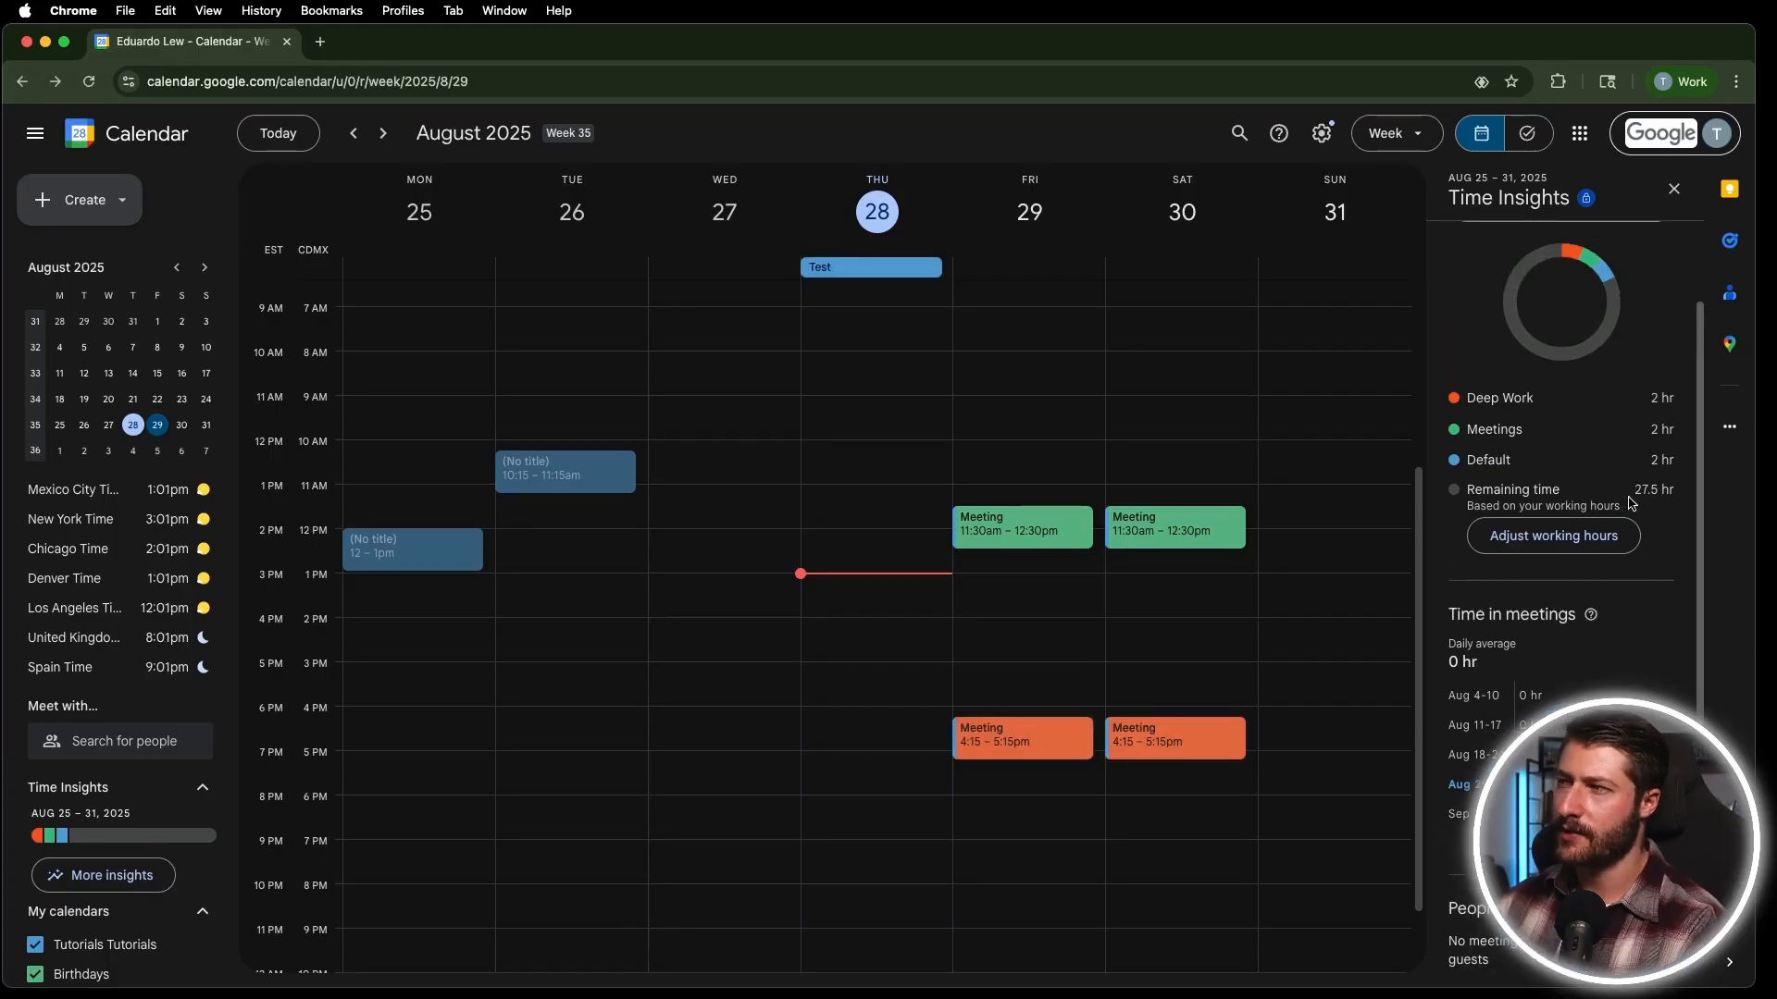
# Review the Monday to Friday working hours in the calendar settings, and return to the week view.
pyautogui.click(1321, 139)
pyautogui.click(1332, 176)
pyautogui.scroll(-20, 735, 411)
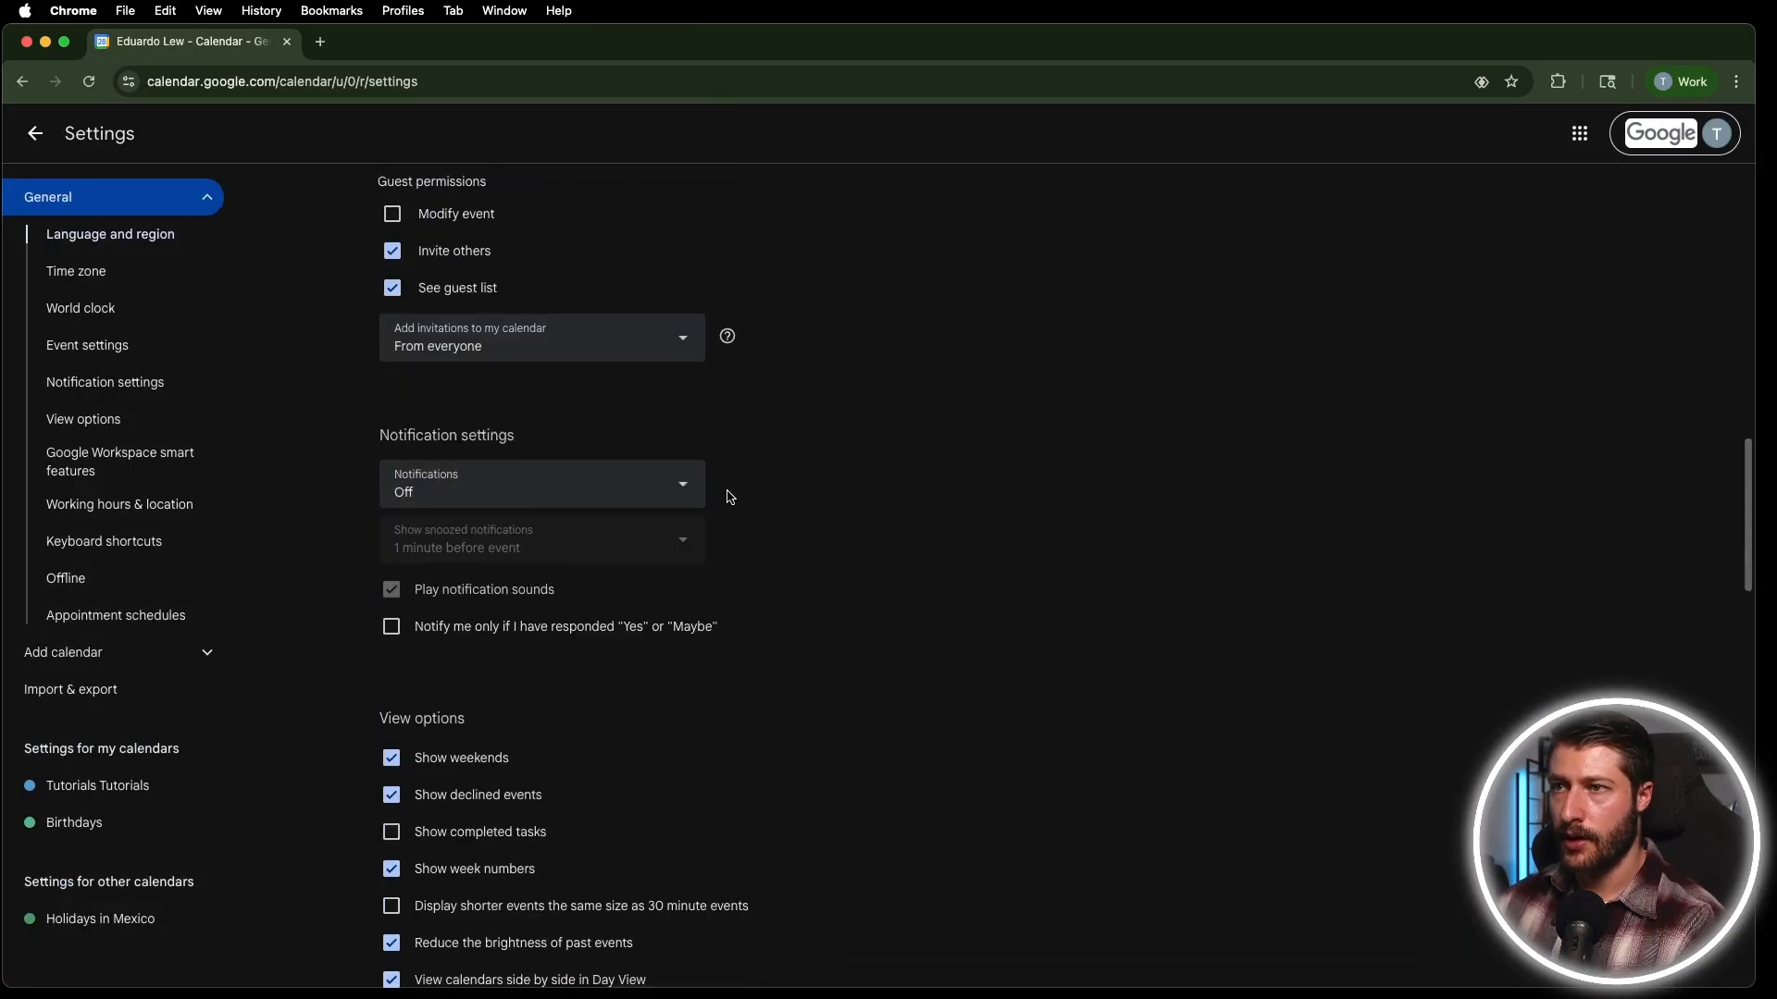
pyautogui.scroll(2, 691, 535)
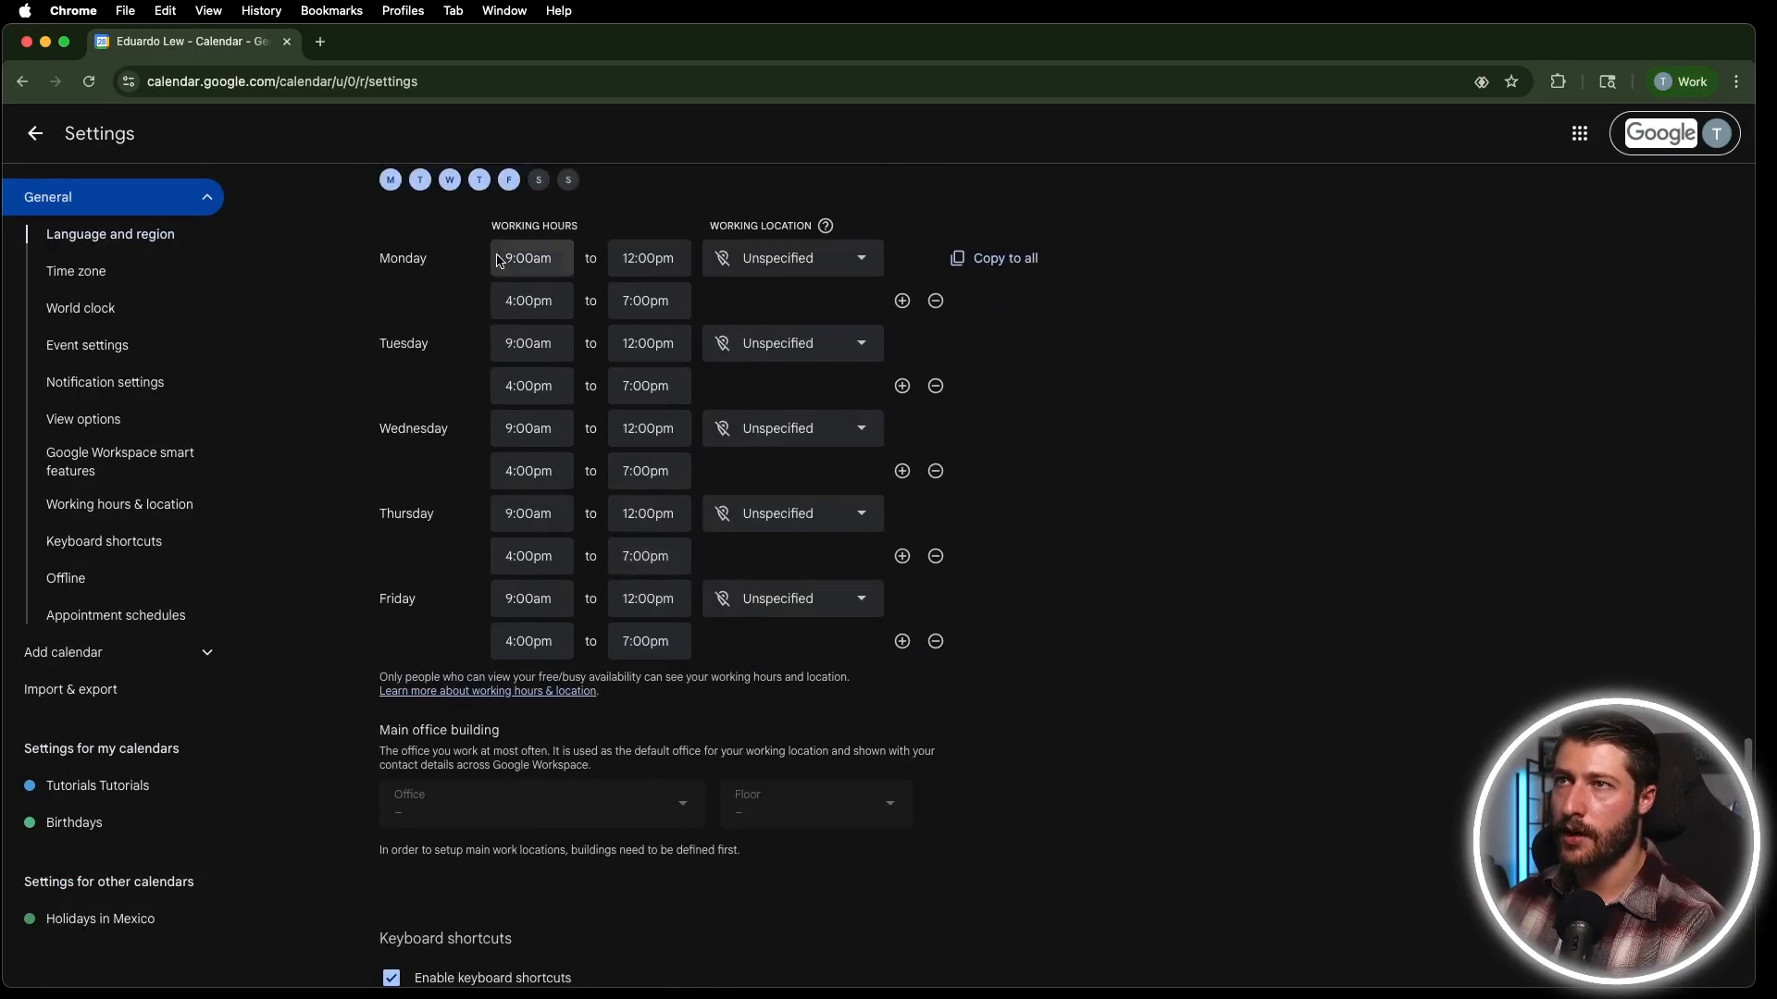
pyautogui.click(37, 135)
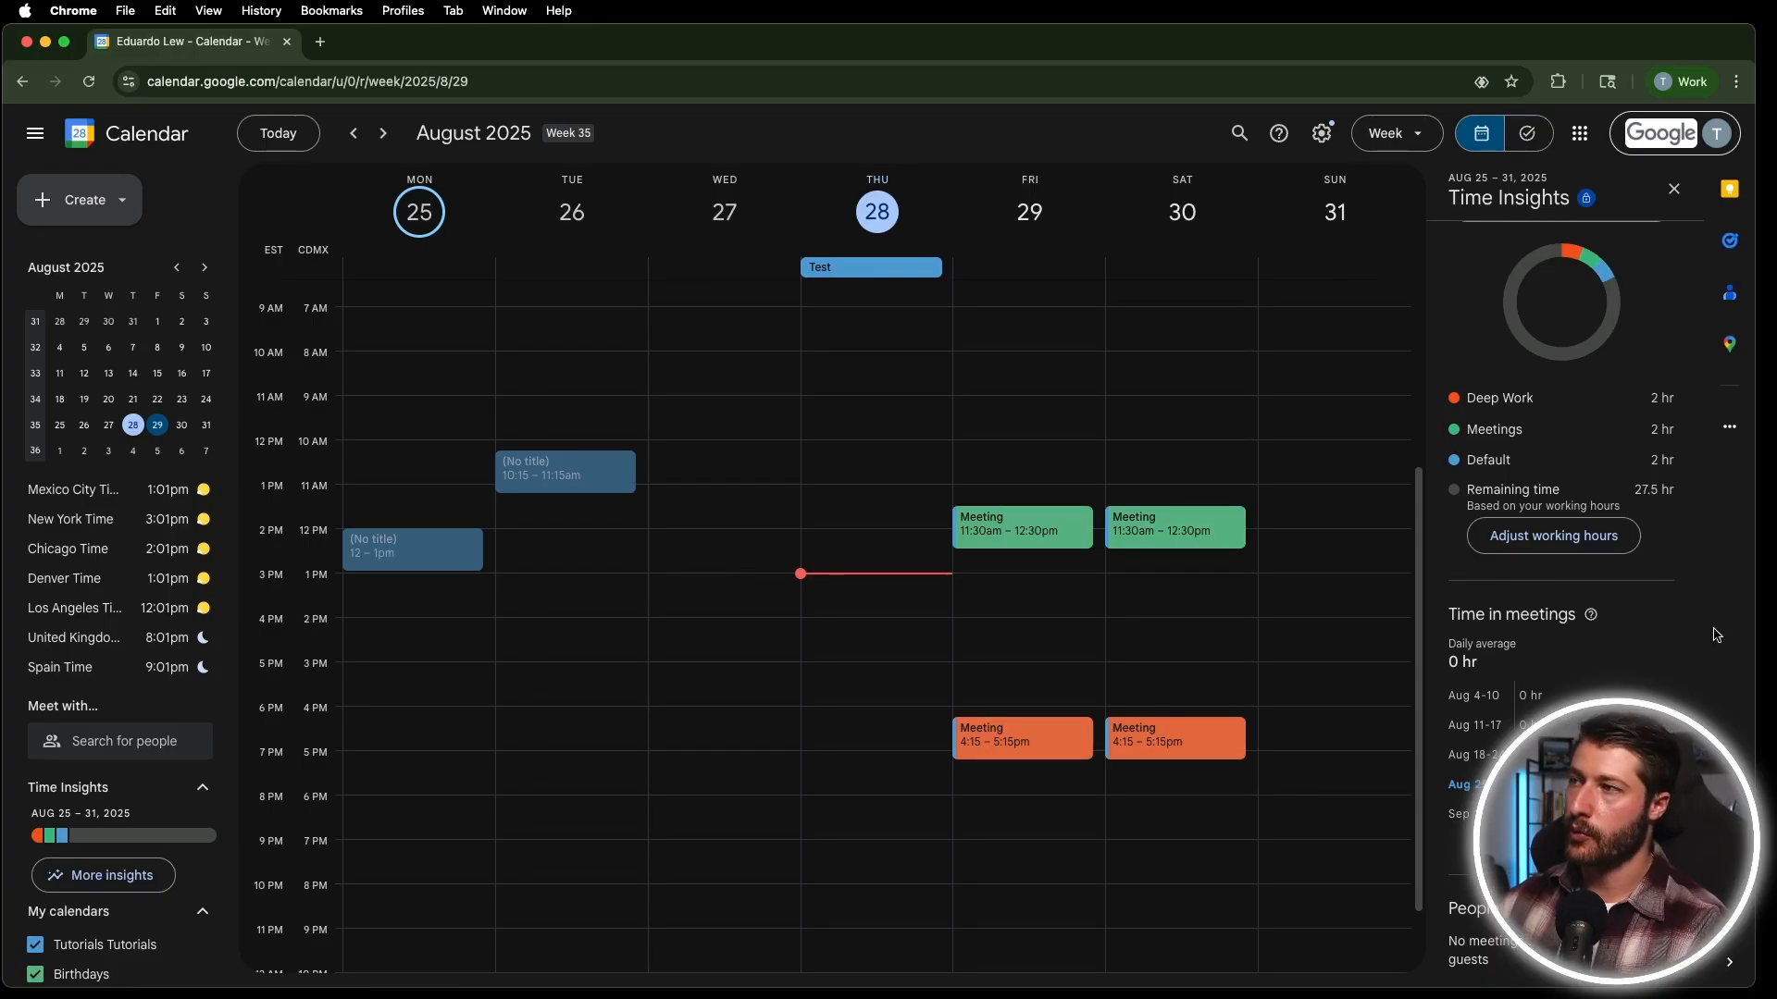
# Highlight the remaining time, its working-hours note and the Meetings hours in the Time Insights breakdown, and close the insights.
pyautogui.moveTo(1601, 491); pyautogui.dragTo(1462, 490)
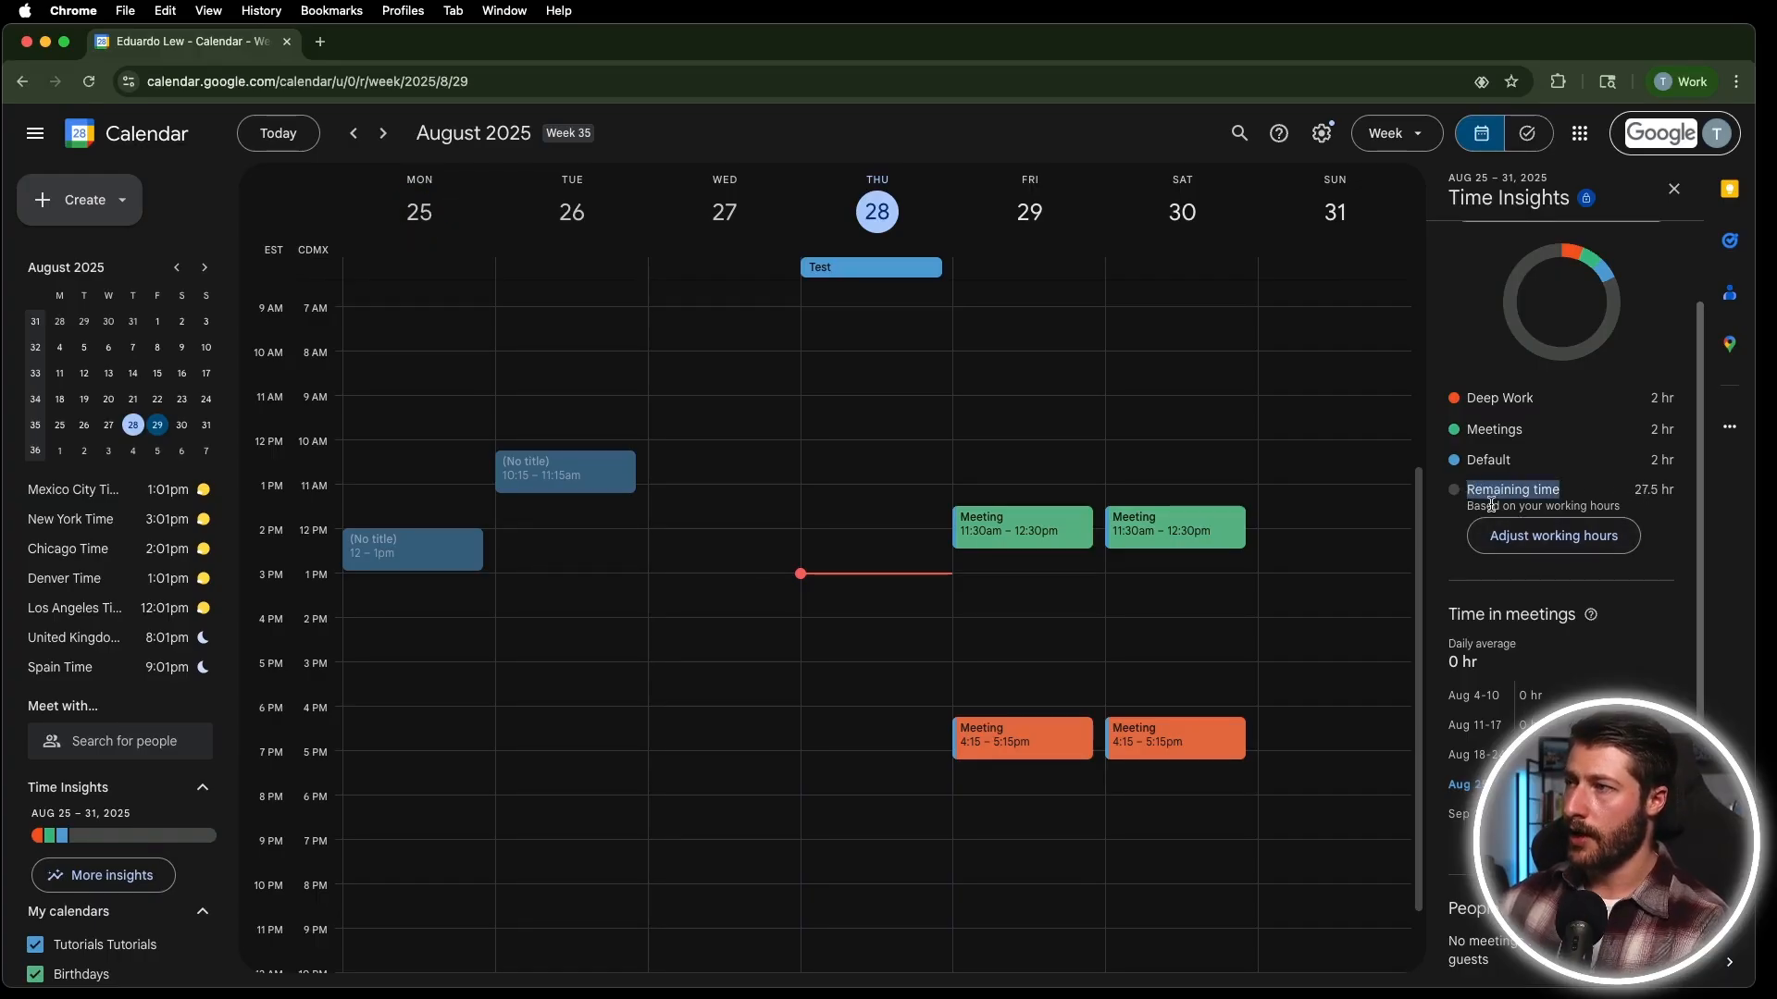
pyautogui.moveTo(1631, 510); pyautogui.dragTo(1459, 506)
pyautogui.moveTo(1676, 491); pyautogui.dragTo(1633, 491)
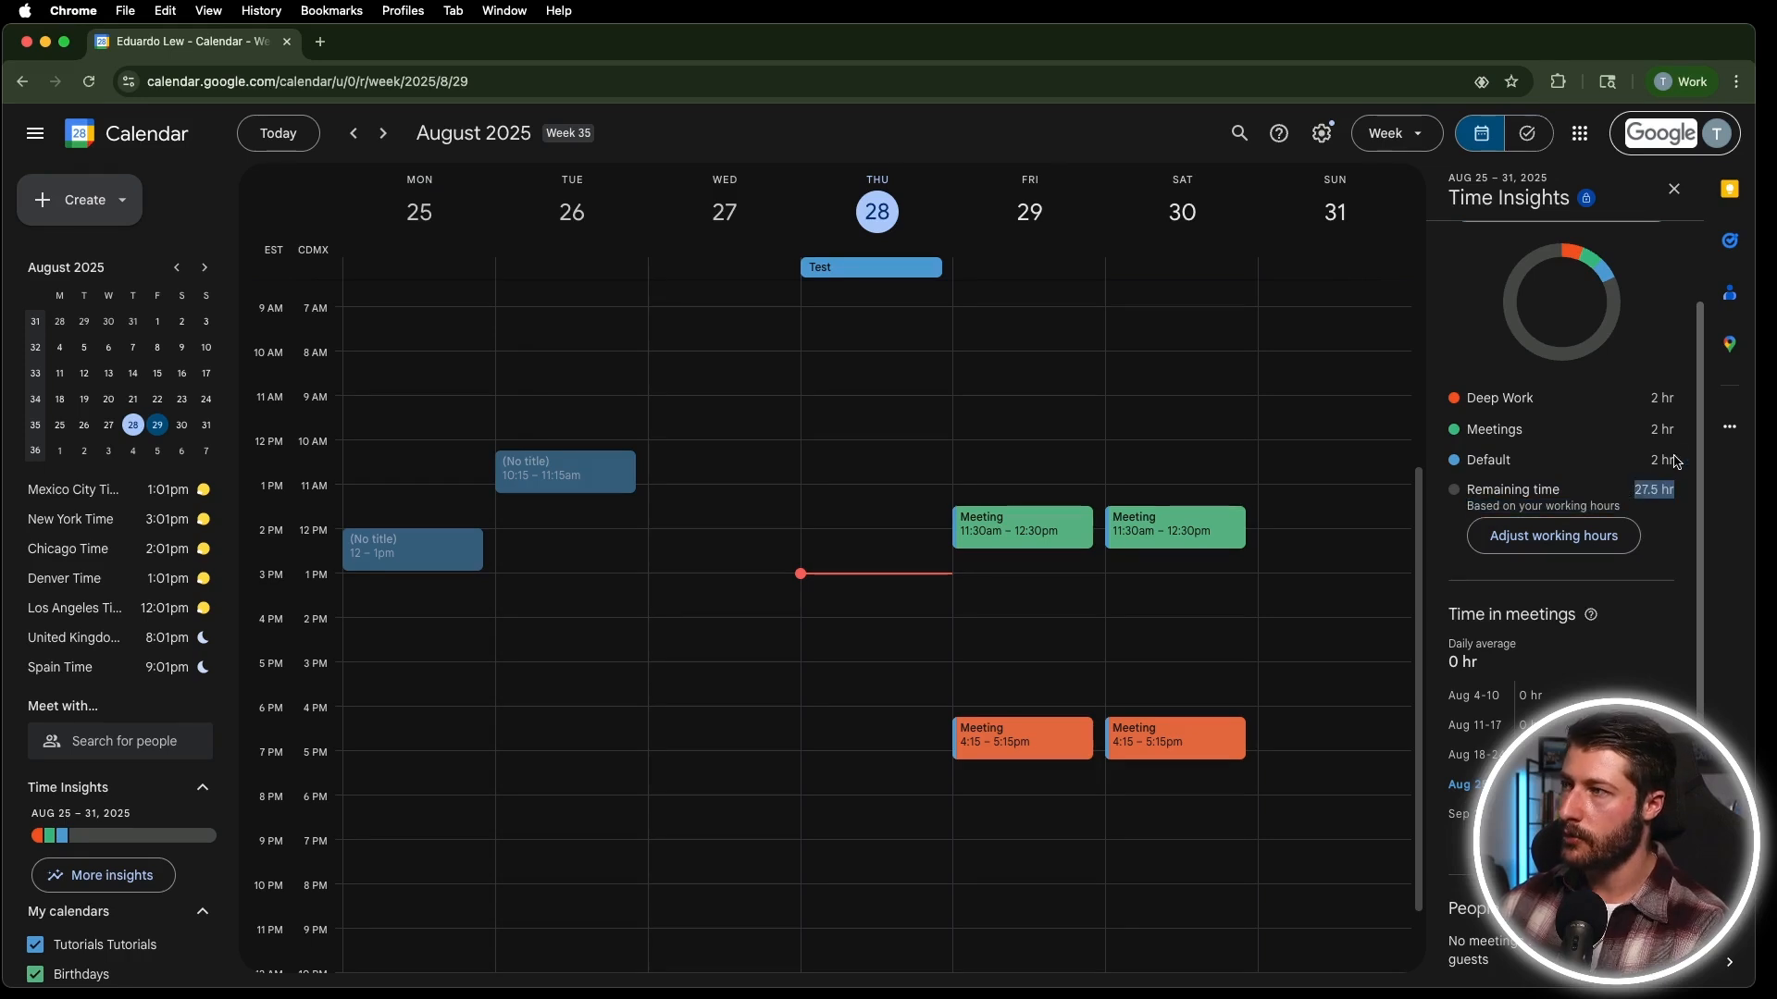
pyautogui.moveTo(1682, 432); pyautogui.dragTo(1650, 430)
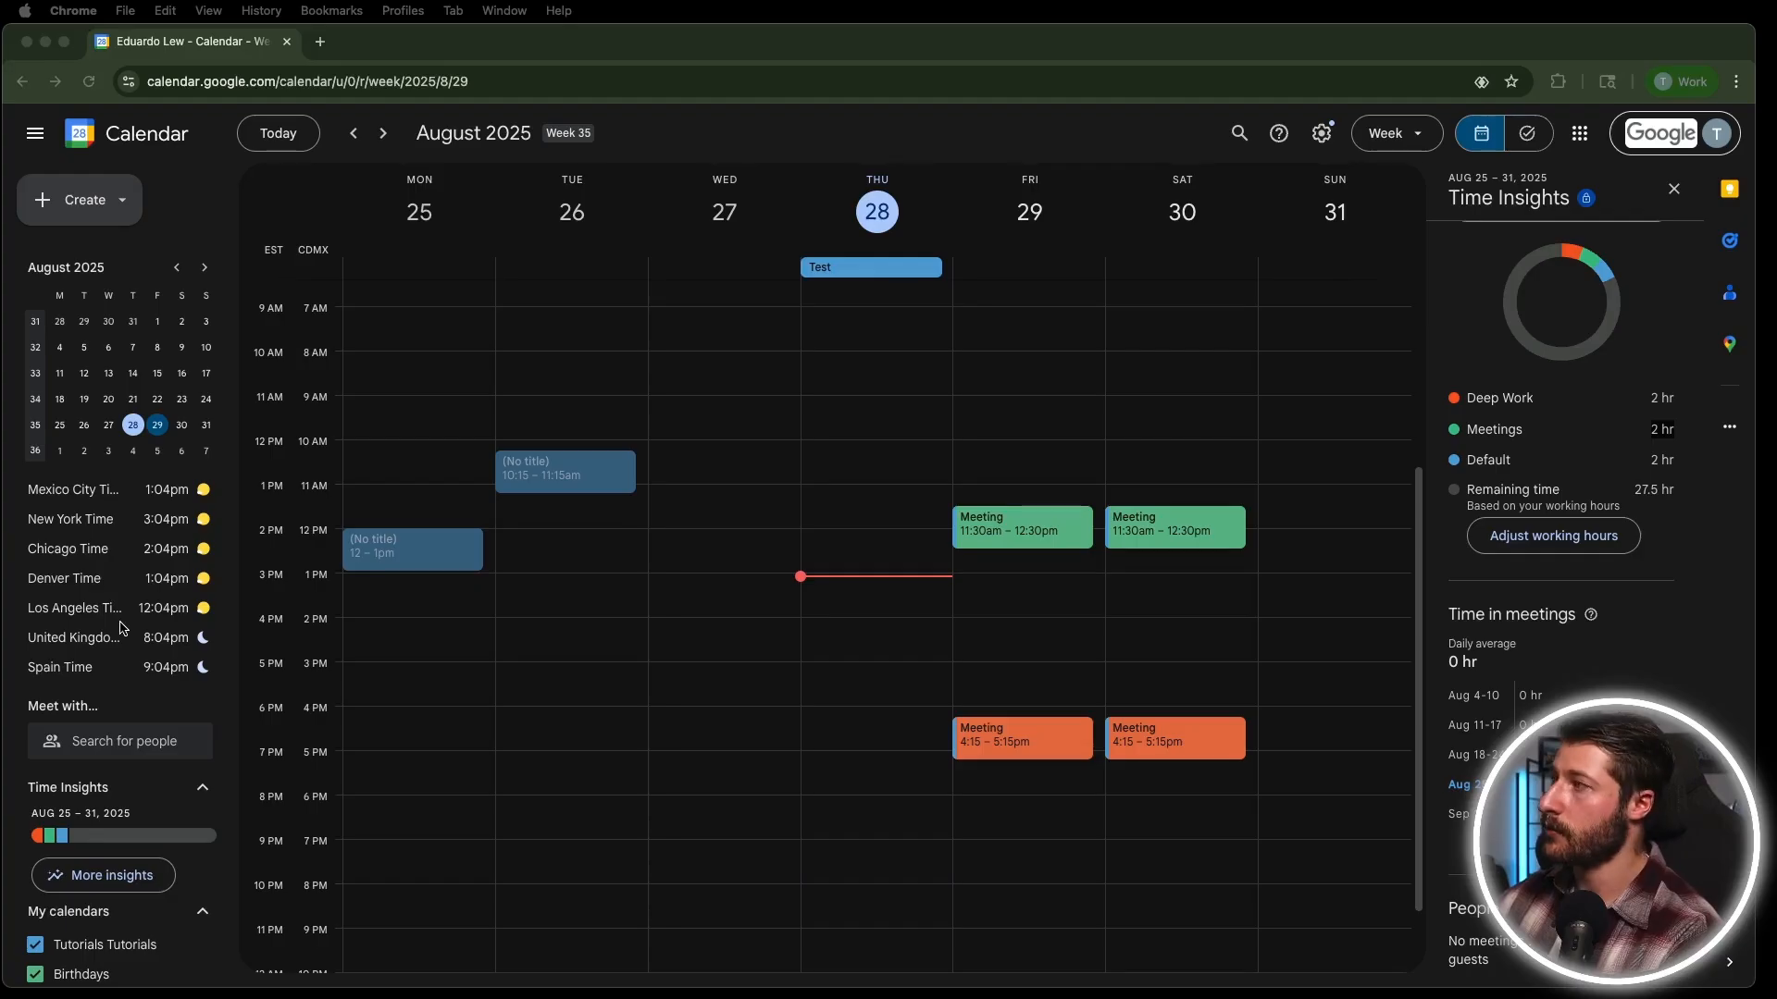
pyautogui.click(1674, 190)
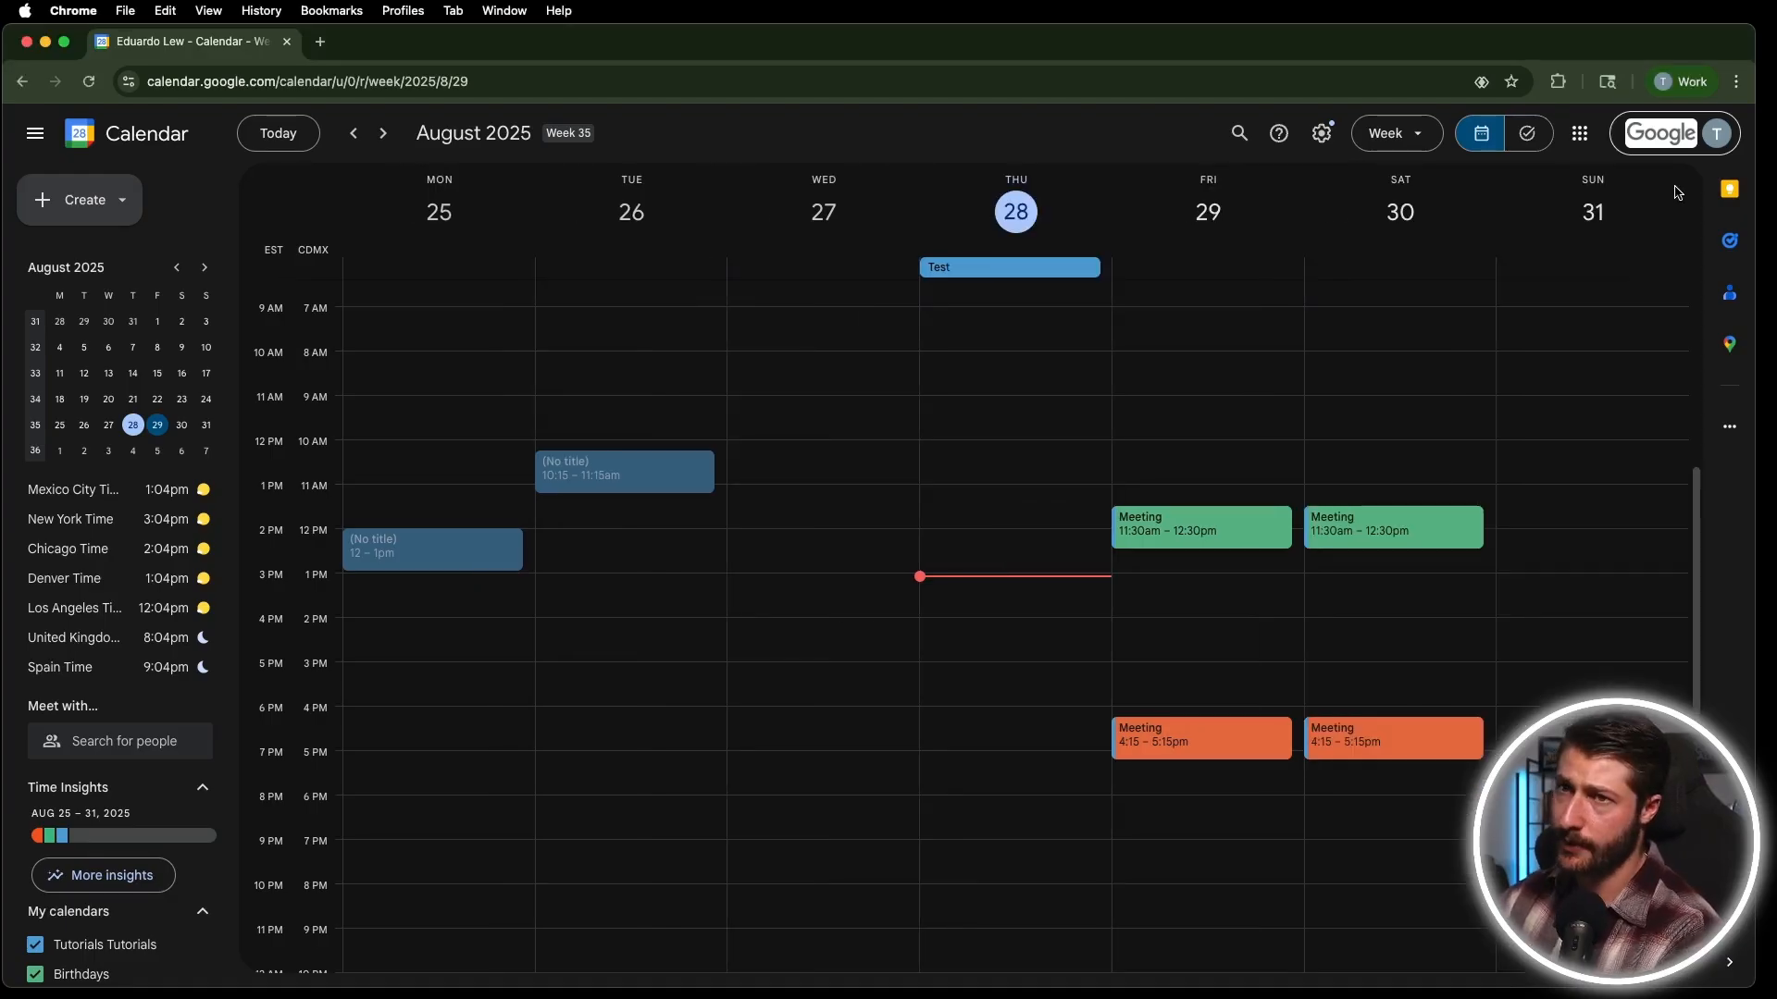